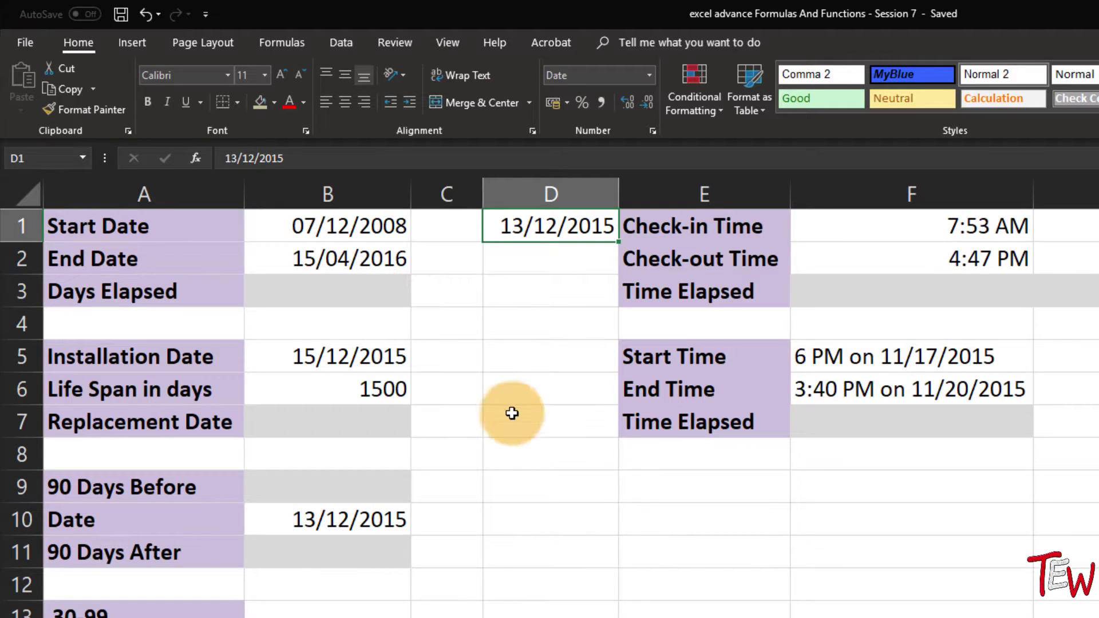
- Enter the date 1/1/1900 in cell D9
{"action": "left_click", "coordinate": [565, 513]}
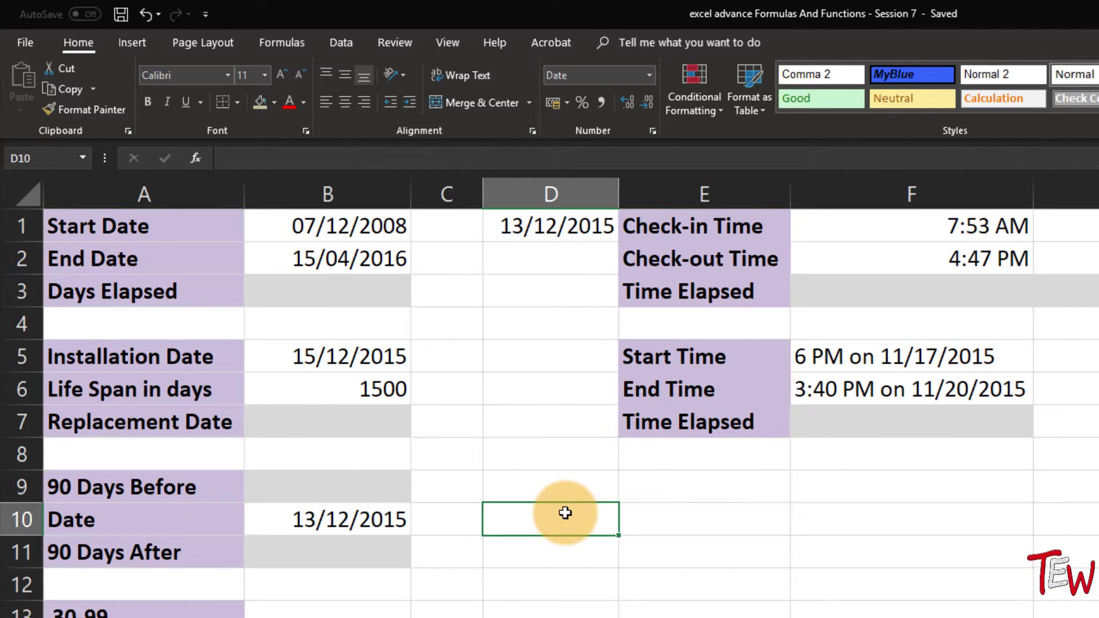
{"action": "left_click", "coordinate": [571, 484]}
{"action": "type", "text": "1"}
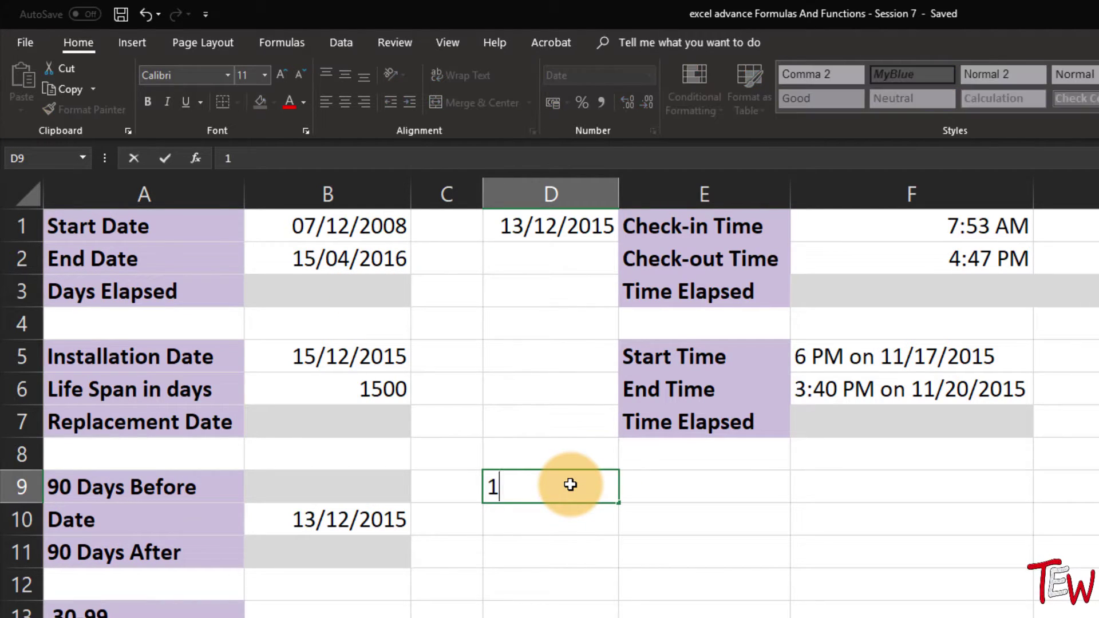
{"action": "type", "text": "/1/1900"}
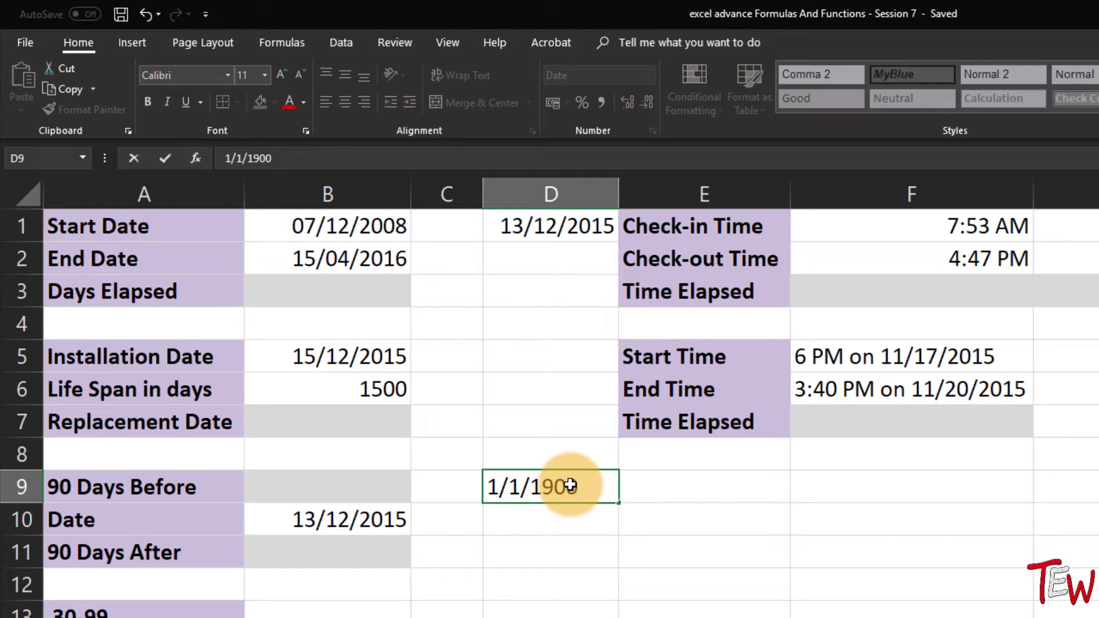
{"action": "key", "text": "Return"}
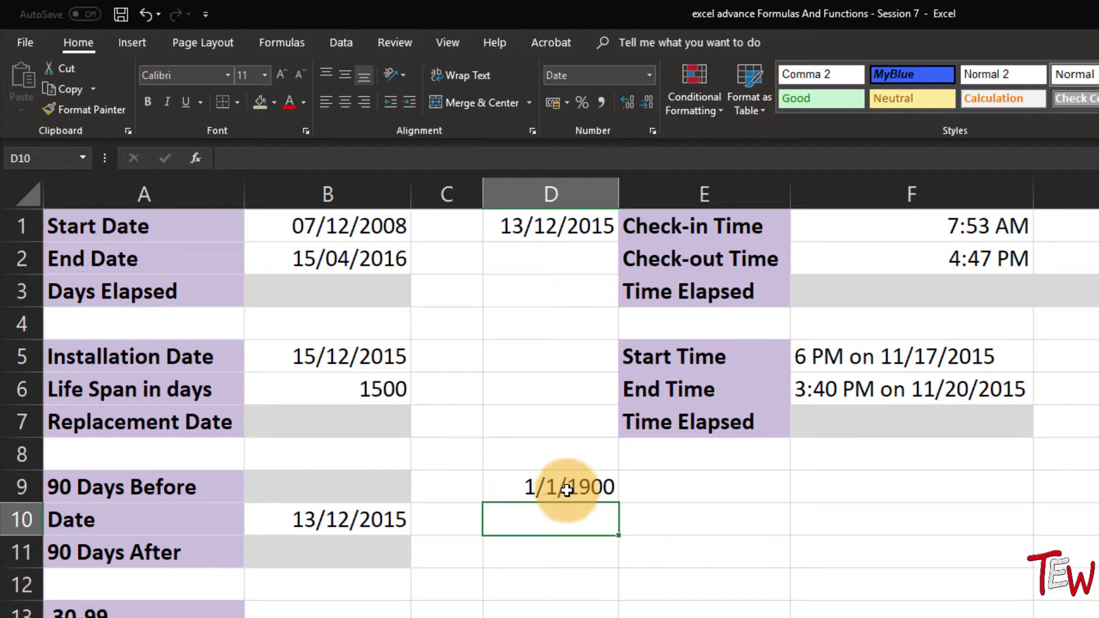
- Apply the comma number format to the dates in D9 and D1 in turn, undoing each format change
{"action": "left_click", "coordinate": [571, 485]}
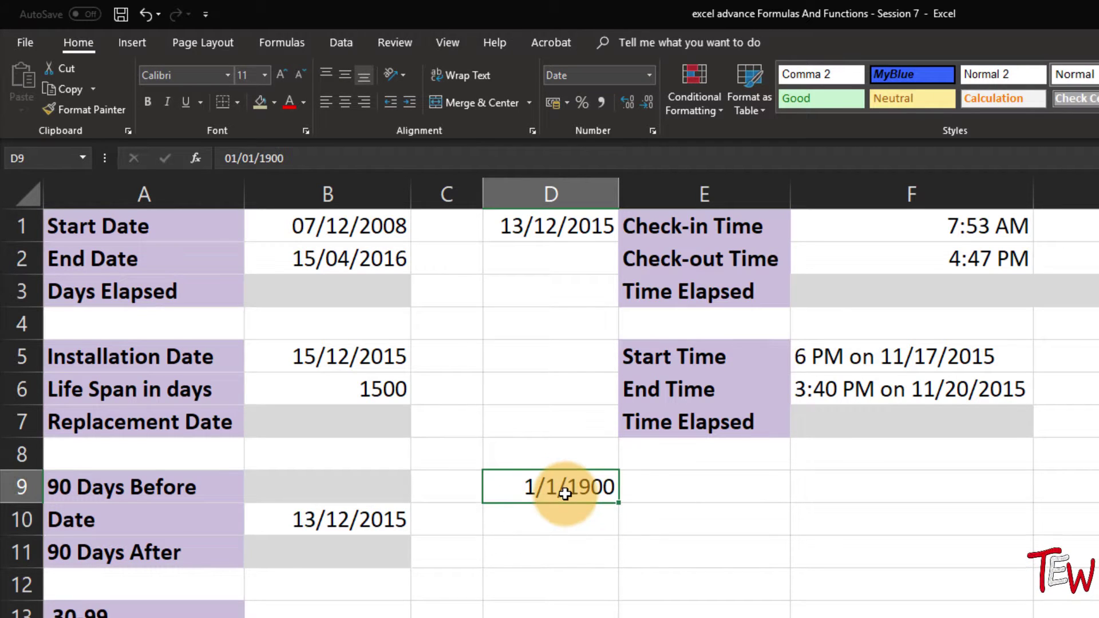
{"action": "left_click", "coordinate": [603, 104]}
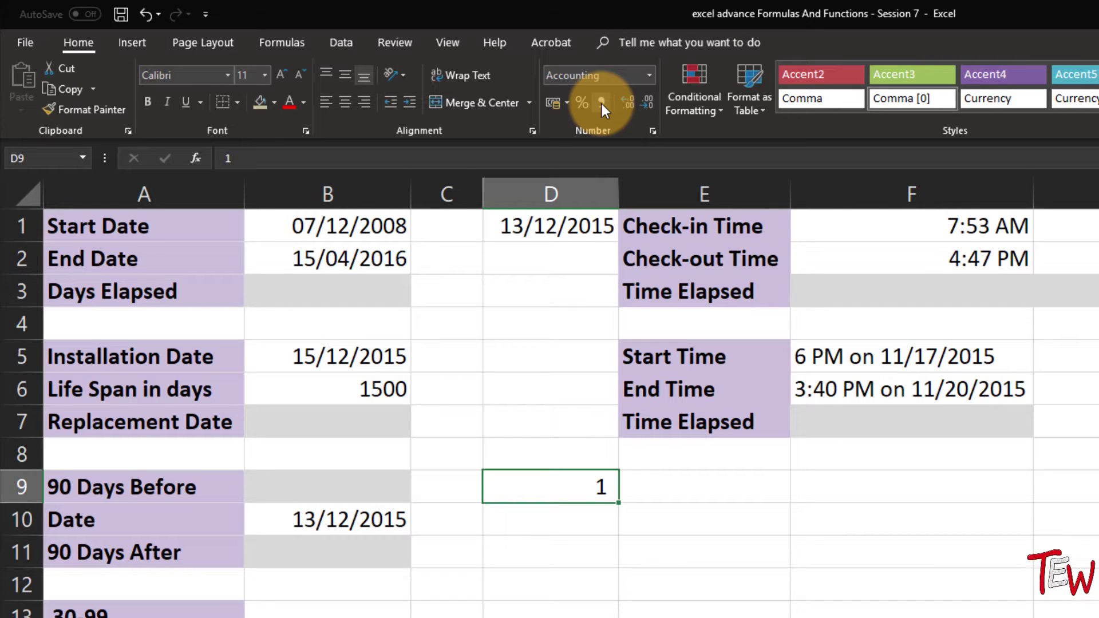
{"action": "key", "text": "ctrl+z"}
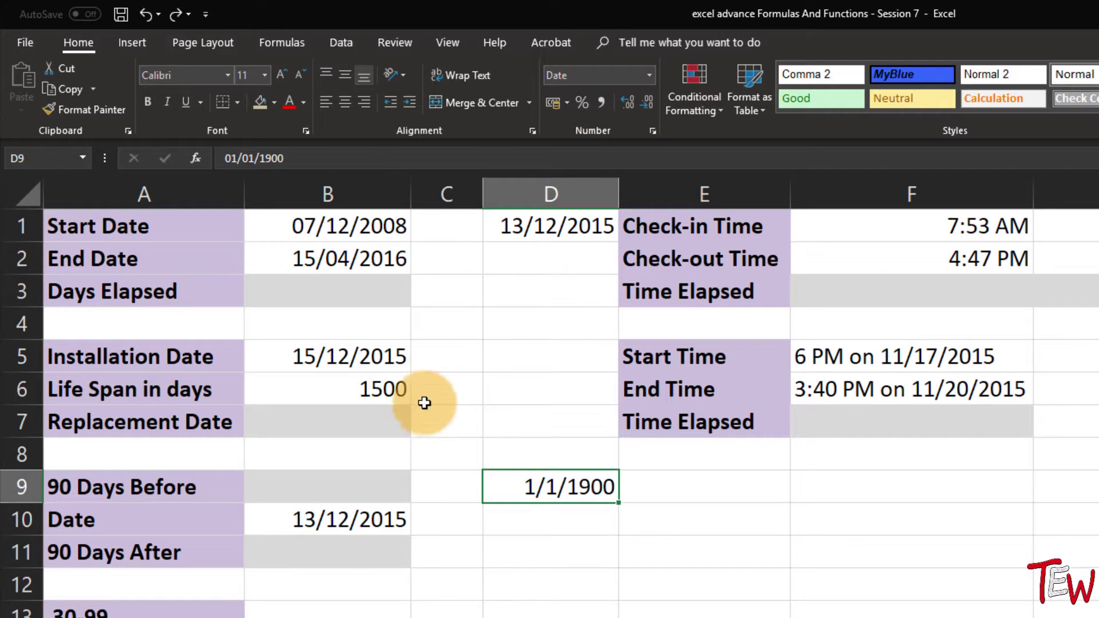
{"action": "left_click", "coordinate": [532, 226]}
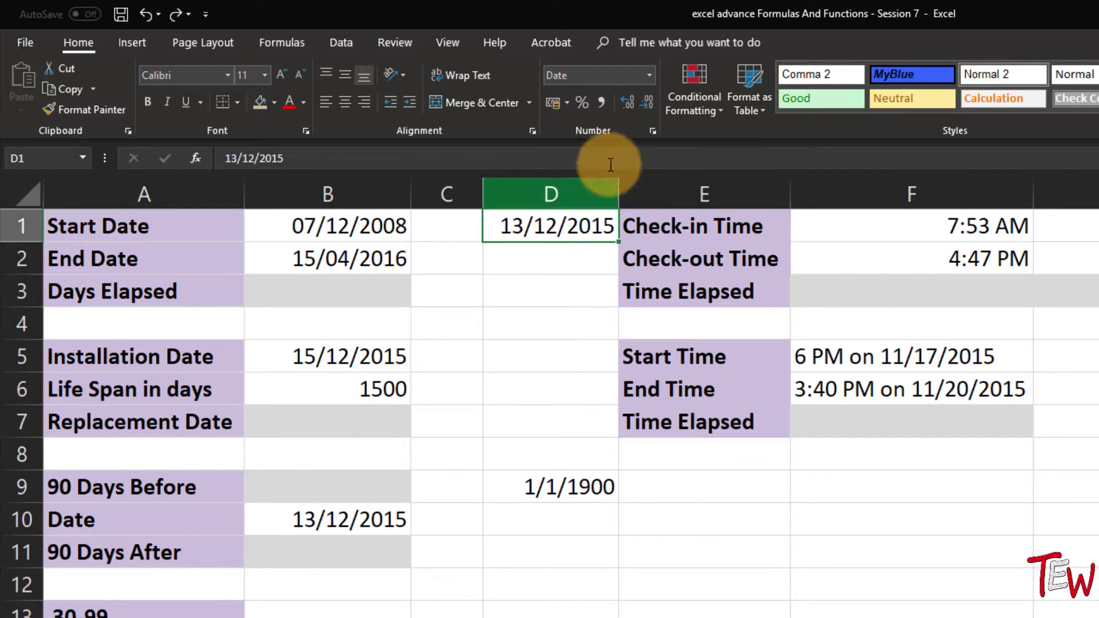
{"action": "left_click", "coordinate": [600, 102]}
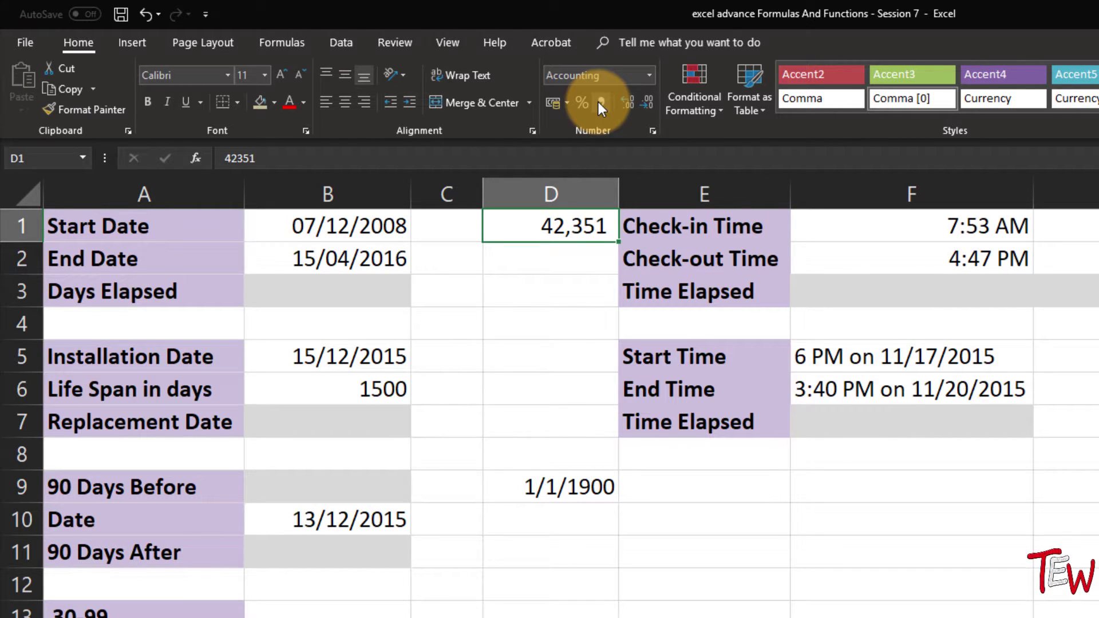
{"action": "key", "text": "ctrl+z"}
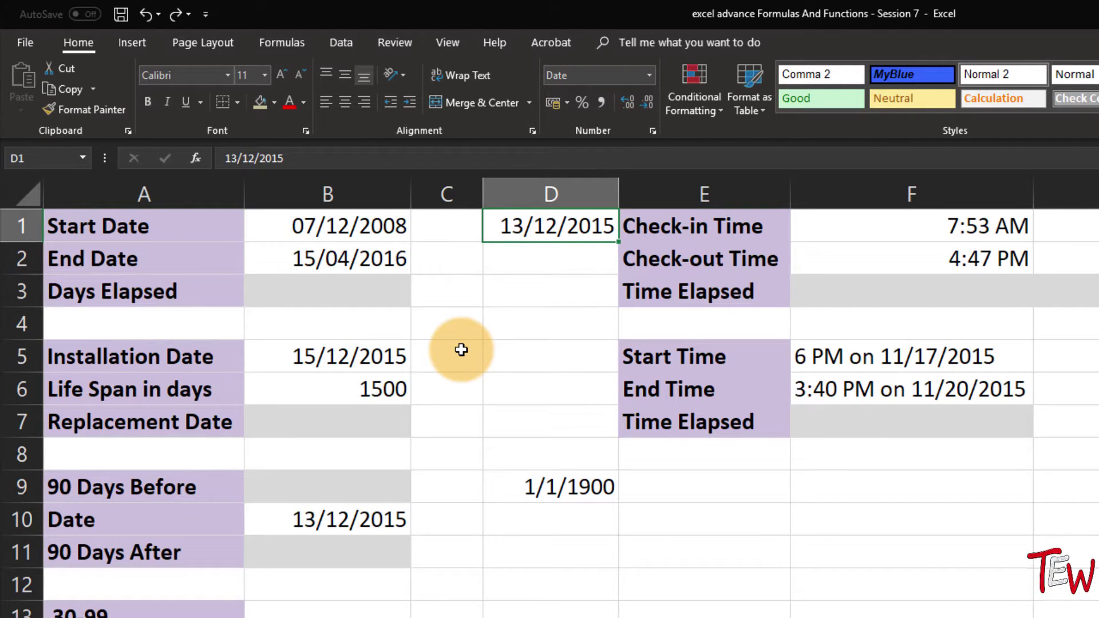
- Calculate Days Elapsed in B3 by subtracting the start date from the end date with =B2-B1
{"action": "left_click", "coordinate": [297, 224]}
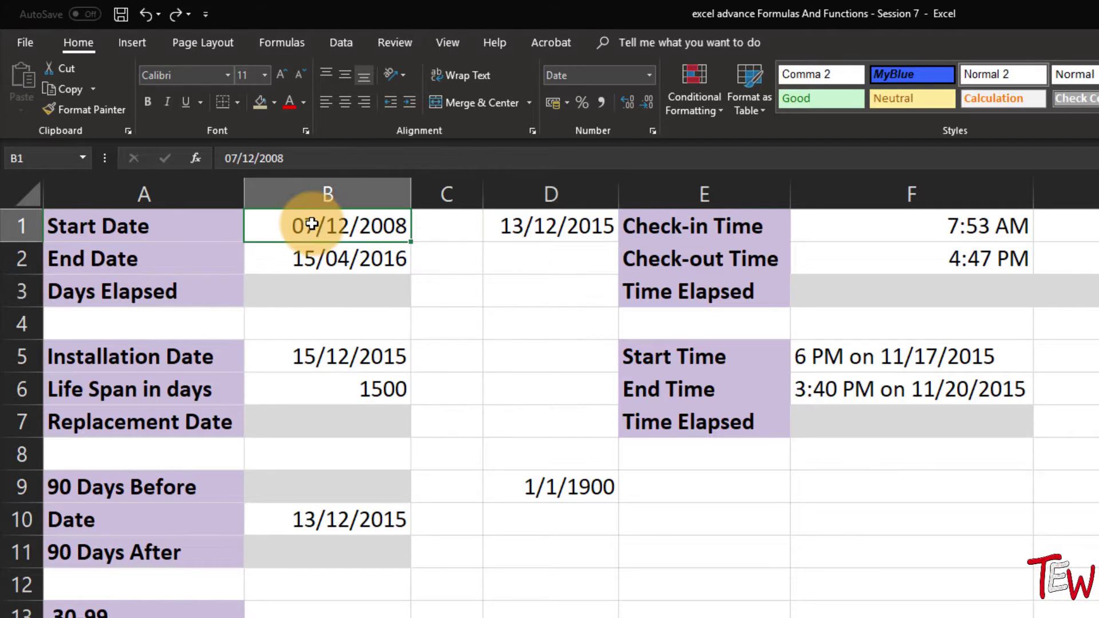
{"action": "left_click", "coordinate": [312, 265]}
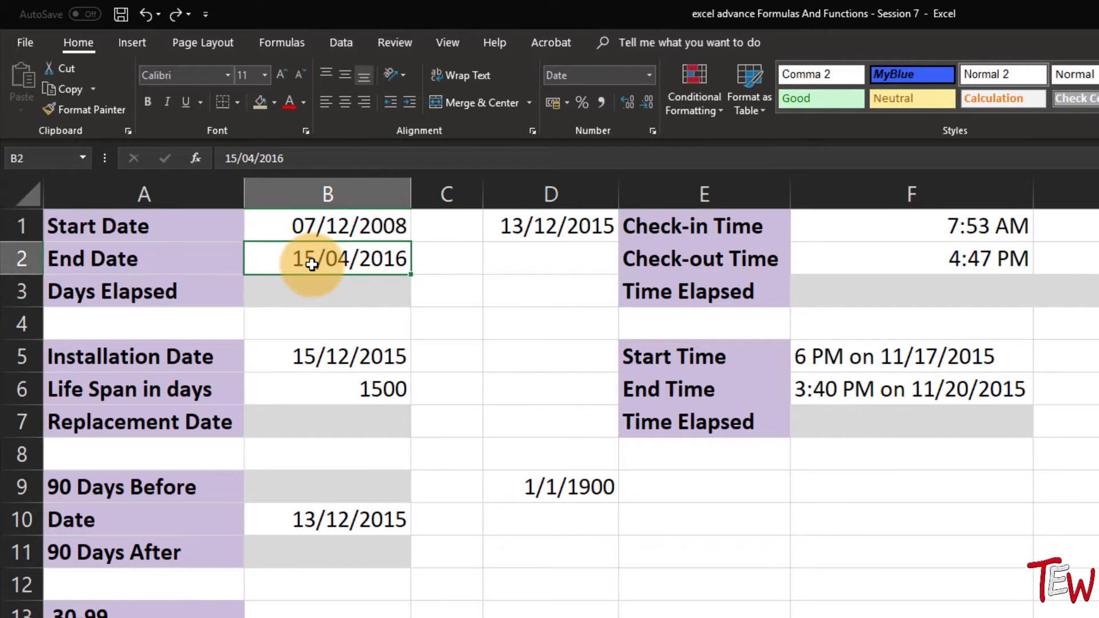
{"action": "left_click_drag", "start_coordinate": [319, 225], "coordinate": [320, 263]}
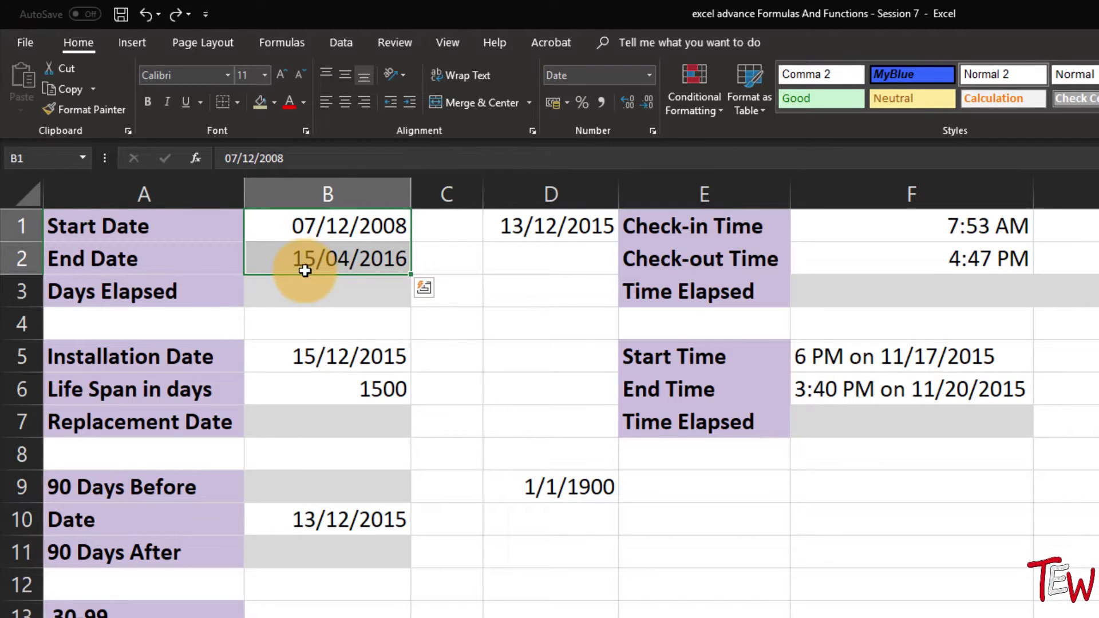
{"action": "double_click", "coordinate": [314, 286]}
{"action": "type", "text": "="}
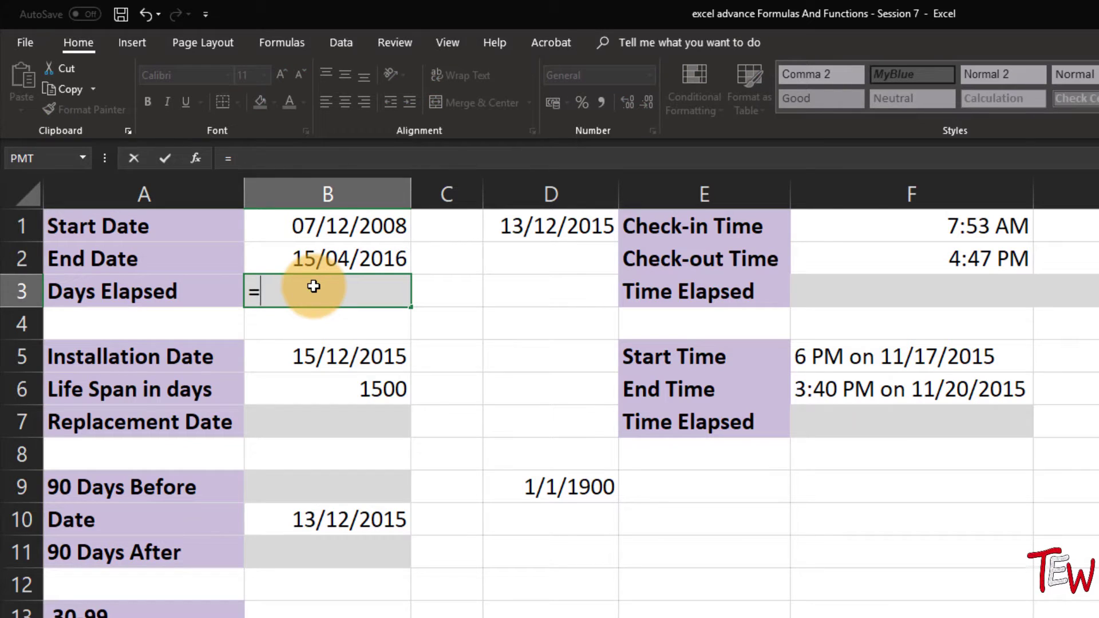
{"action": "left_click", "coordinate": [323, 257]}
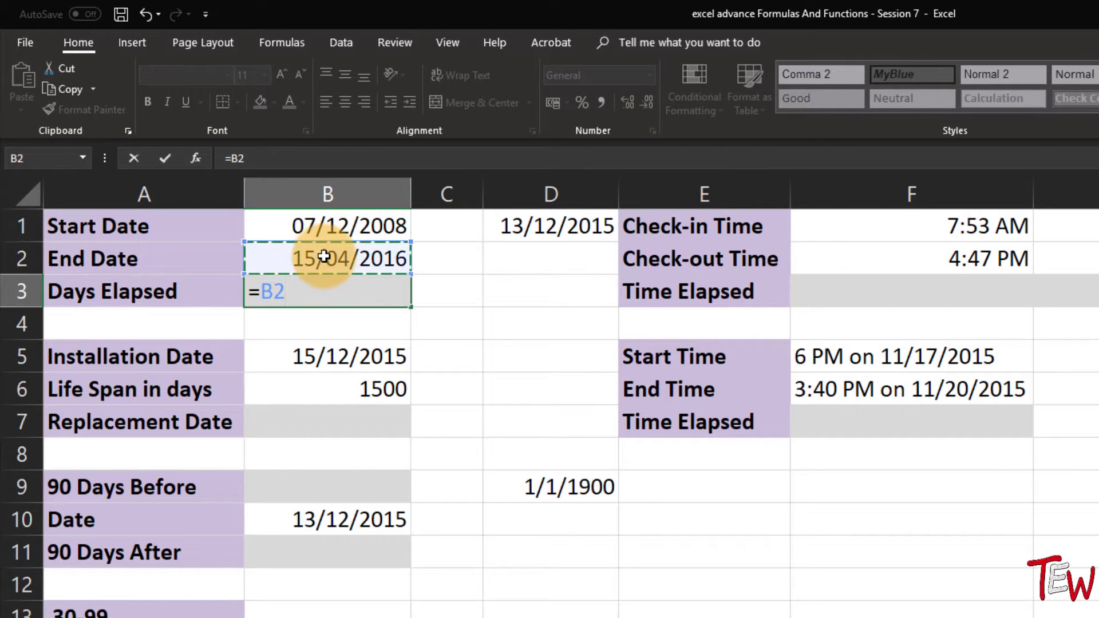
{"action": "type", "text": "-"}
{"action": "left_click", "coordinate": [348, 226]}
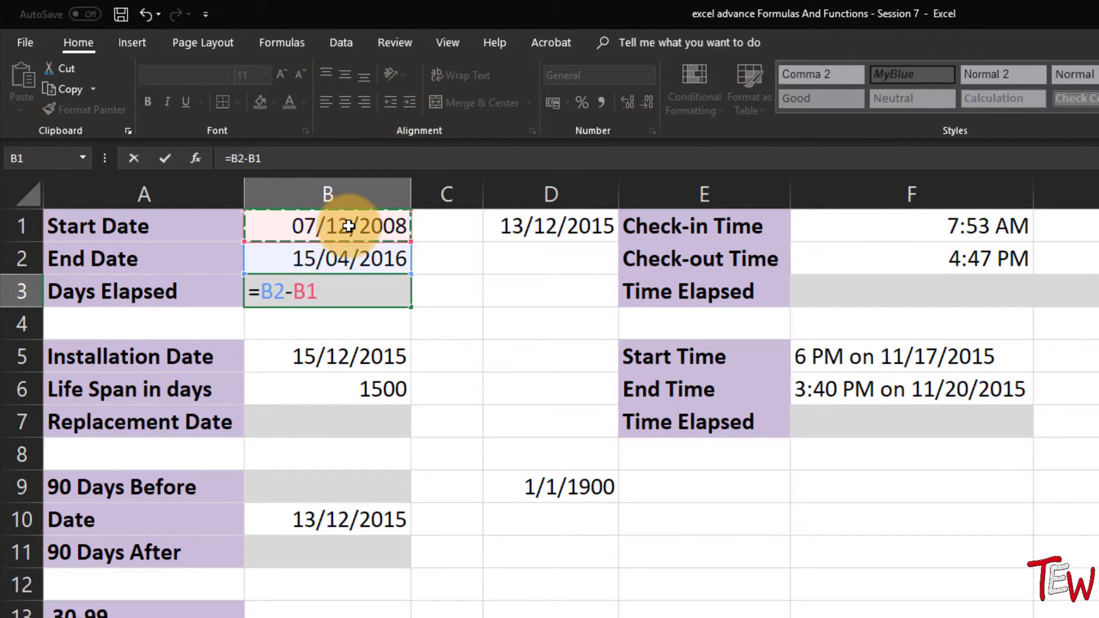
{"action": "key", "text": "Return"}
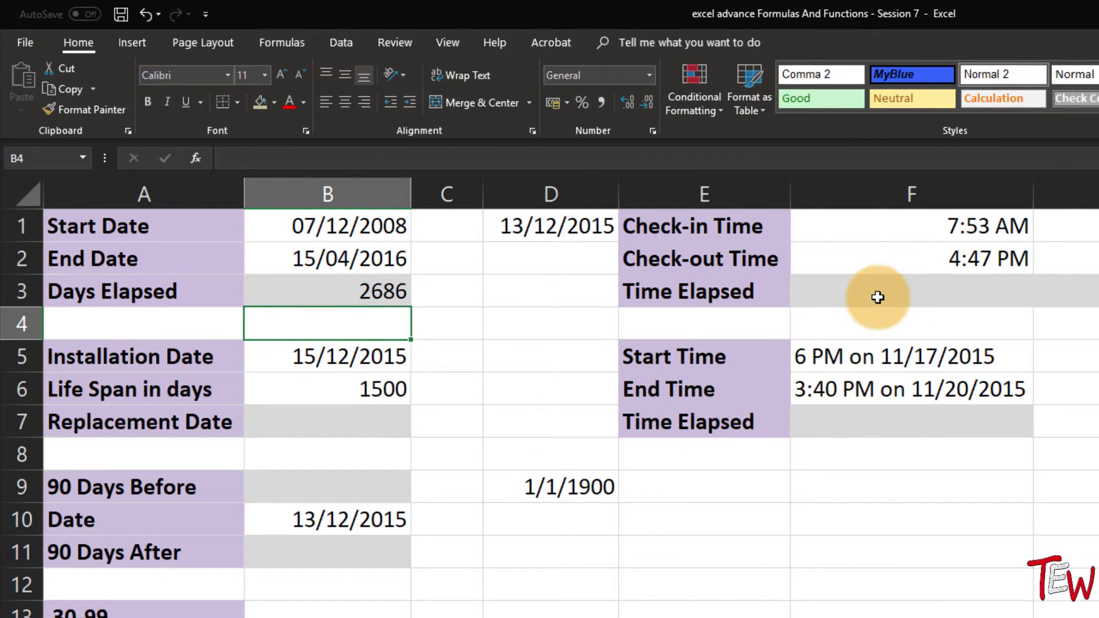
- Calculate the check-in/check-out Time Elapsed in F3 with the formula =F2-F1
{"action": "left_click", "coordinate": [915, 225]}
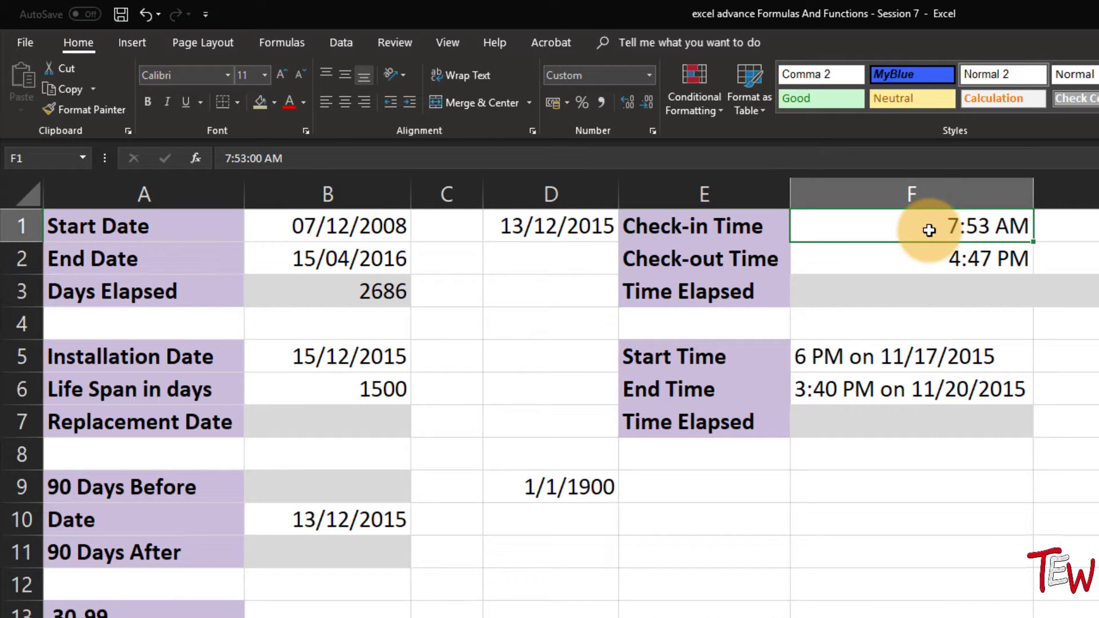
{"action": "left_click", "coordinate": [923, 254]}
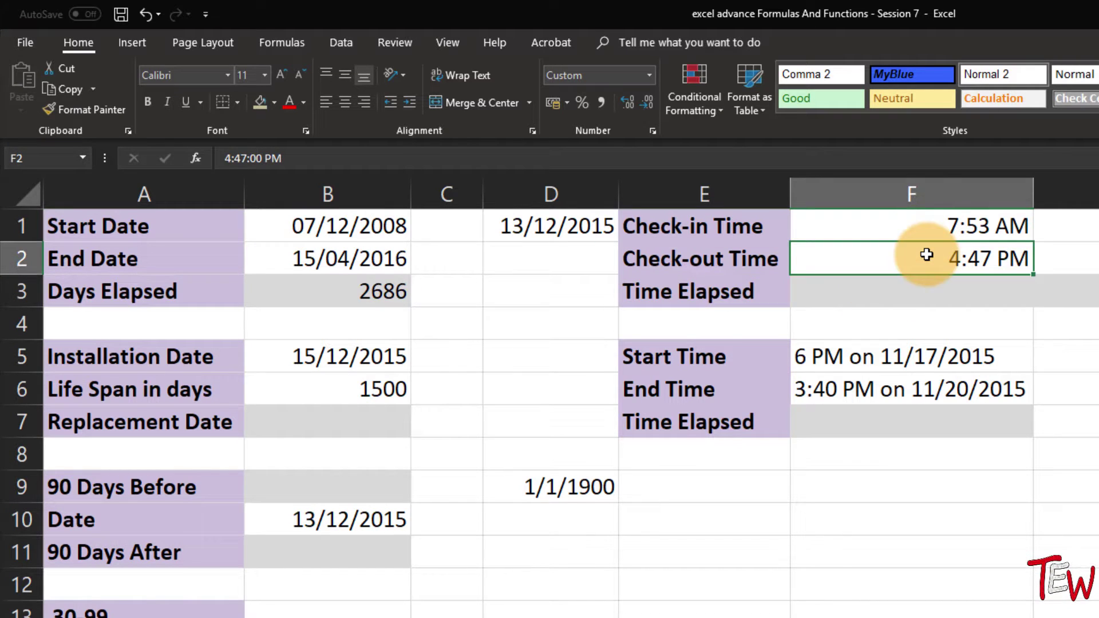
{"action": "left_click", "coordinate": [920, 296]}
{"action": "type", "text": "="}
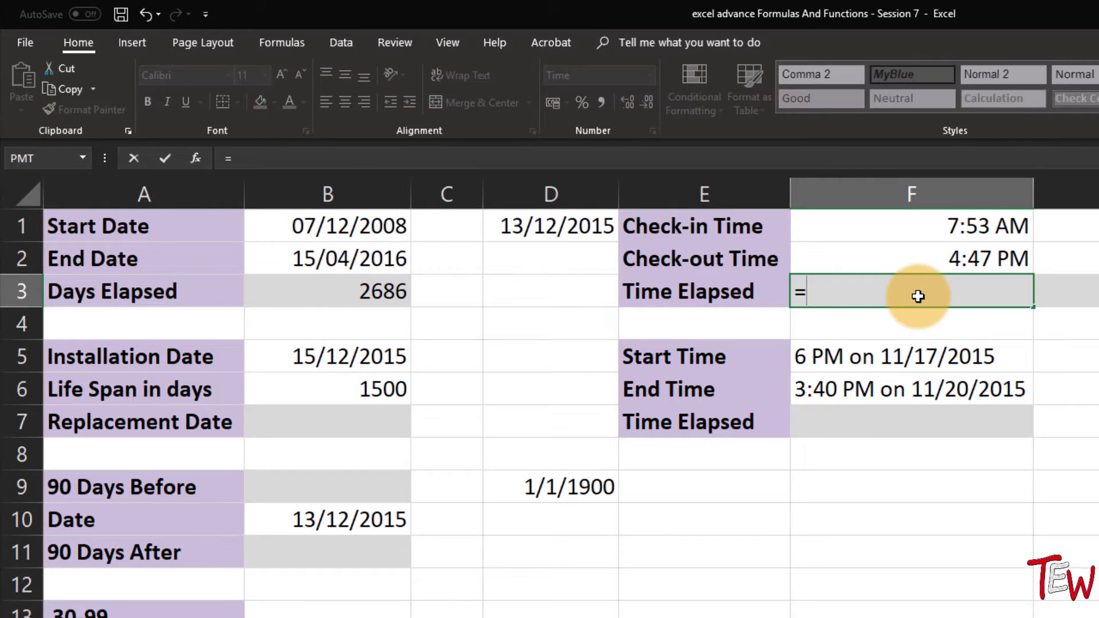
{"action": "left_click", "coordinate": [959, 261]}
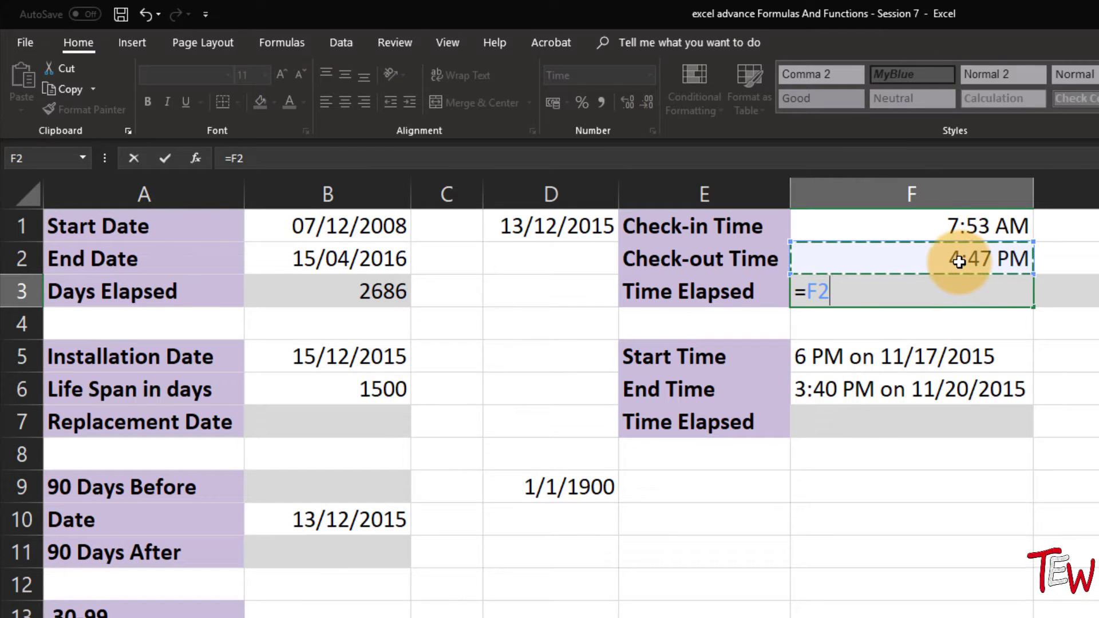
{"action": "type", "text": "-"}
{"action": "left_click", "coordinate": [960, 232]}
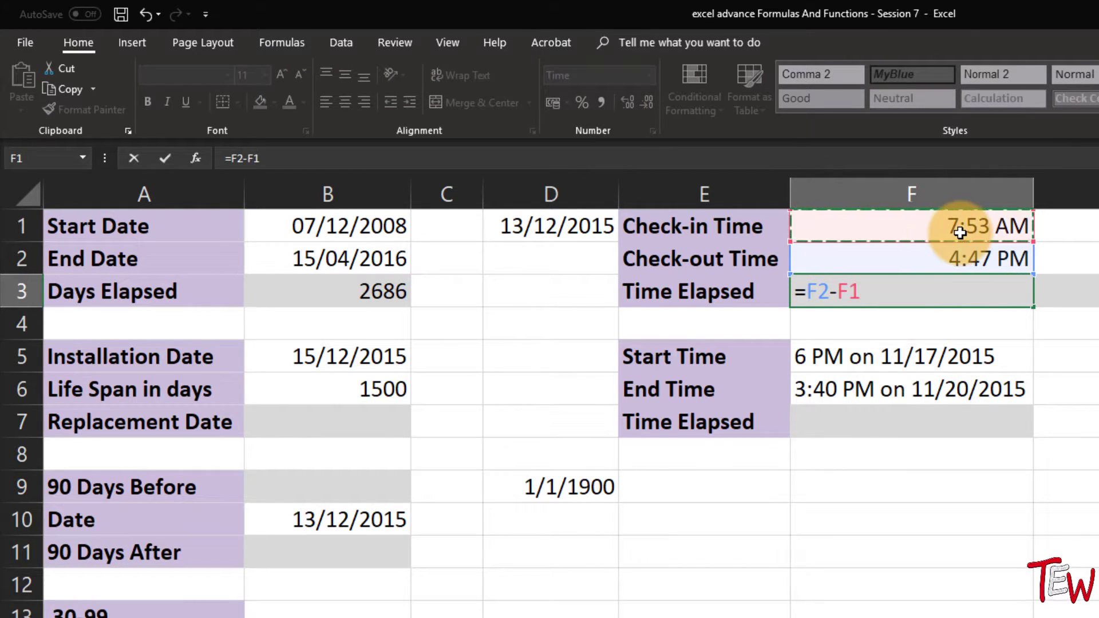
{"action": "key", "text": "Return"}
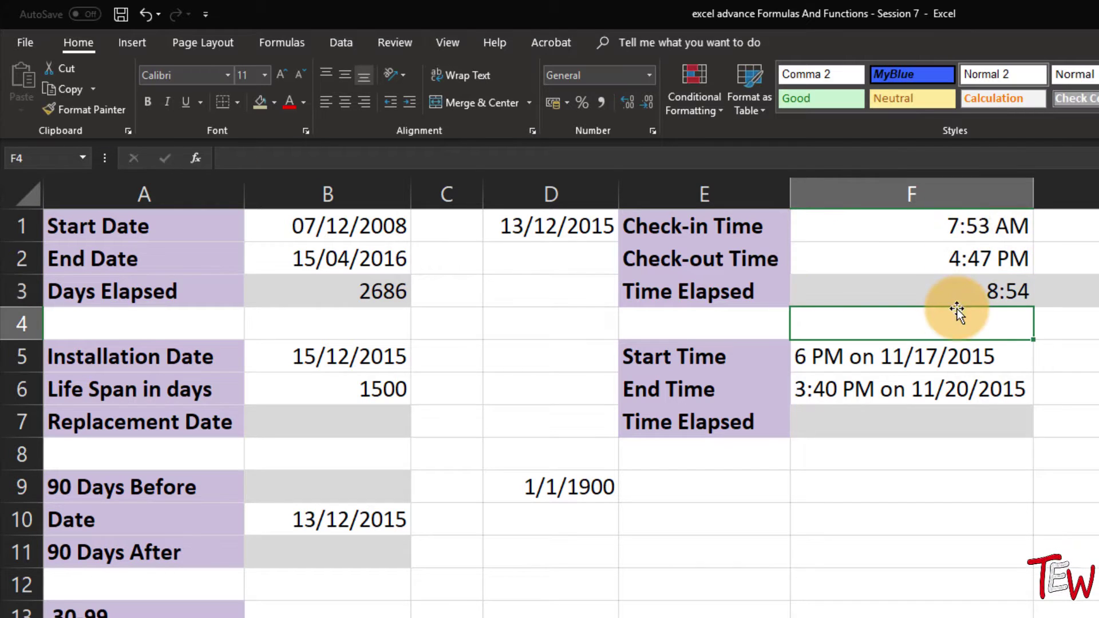
- Enter the sample times 9:00, 9 am and 9 pm in cells G1, G2 and G3
{"action": "left_click", "coordinate": [918, 223]}
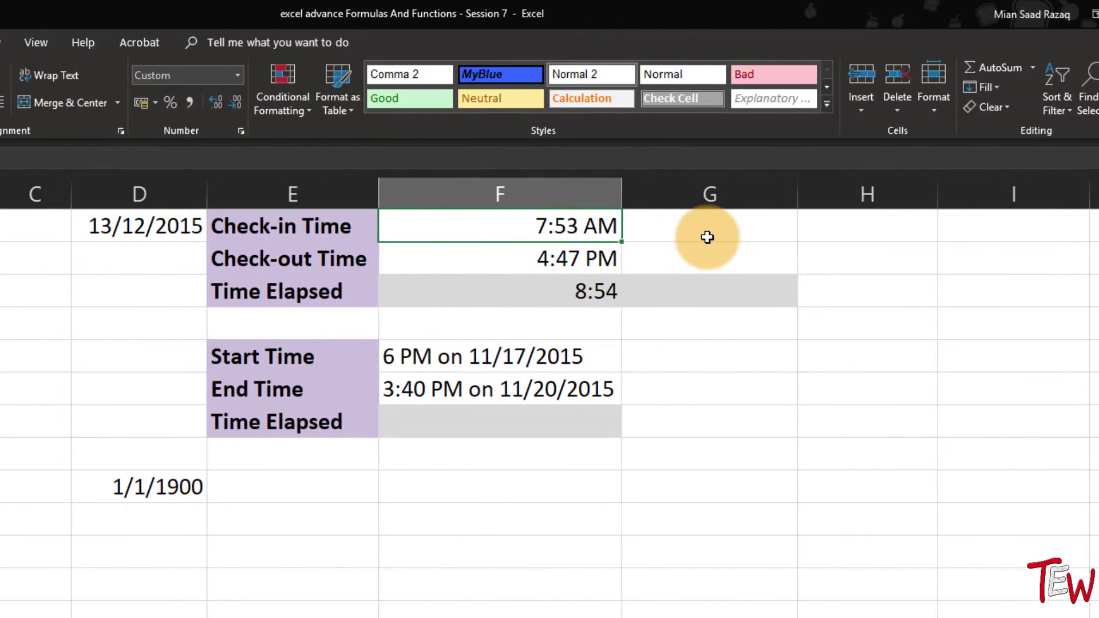
{"action": "left_click", "coordinate": [988, 231]}
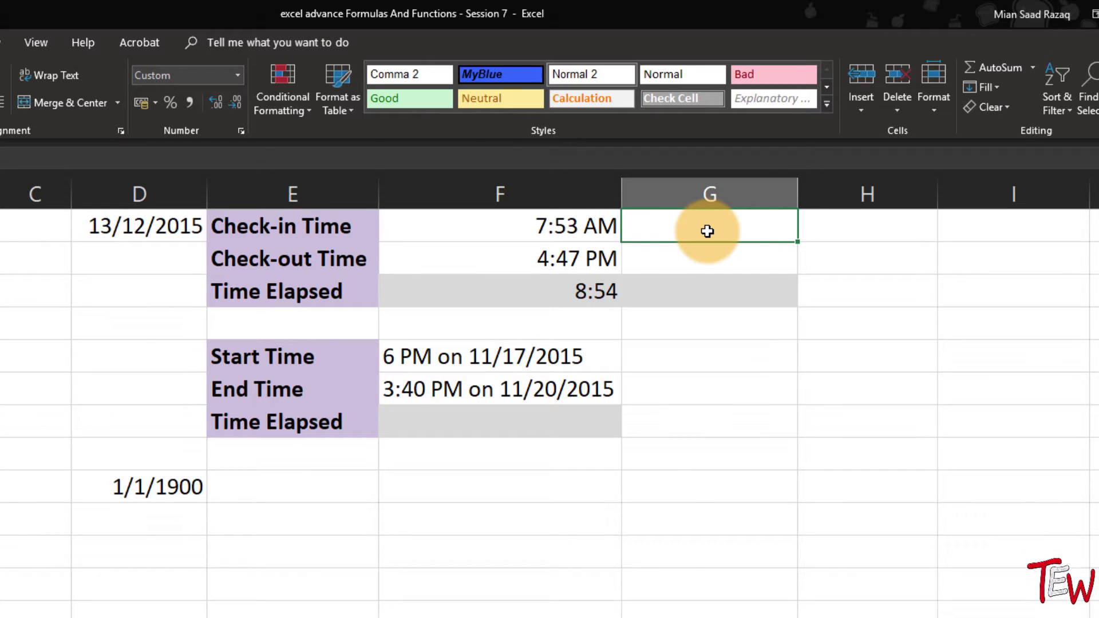
{"action": "type", "text": "9"}
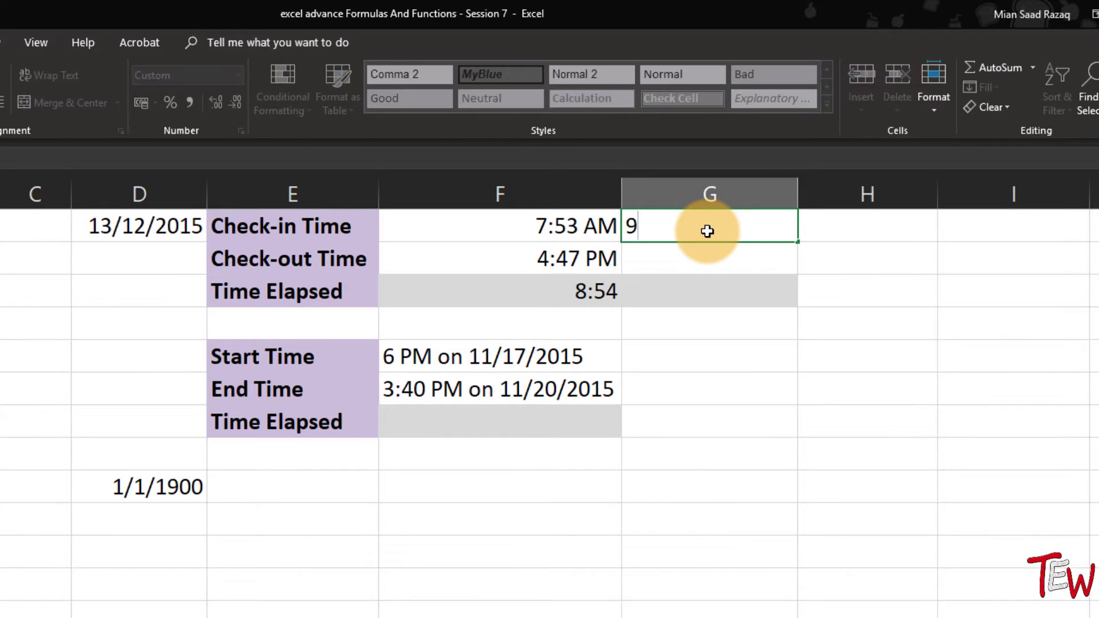
{"action": "type", "text": ":00"}
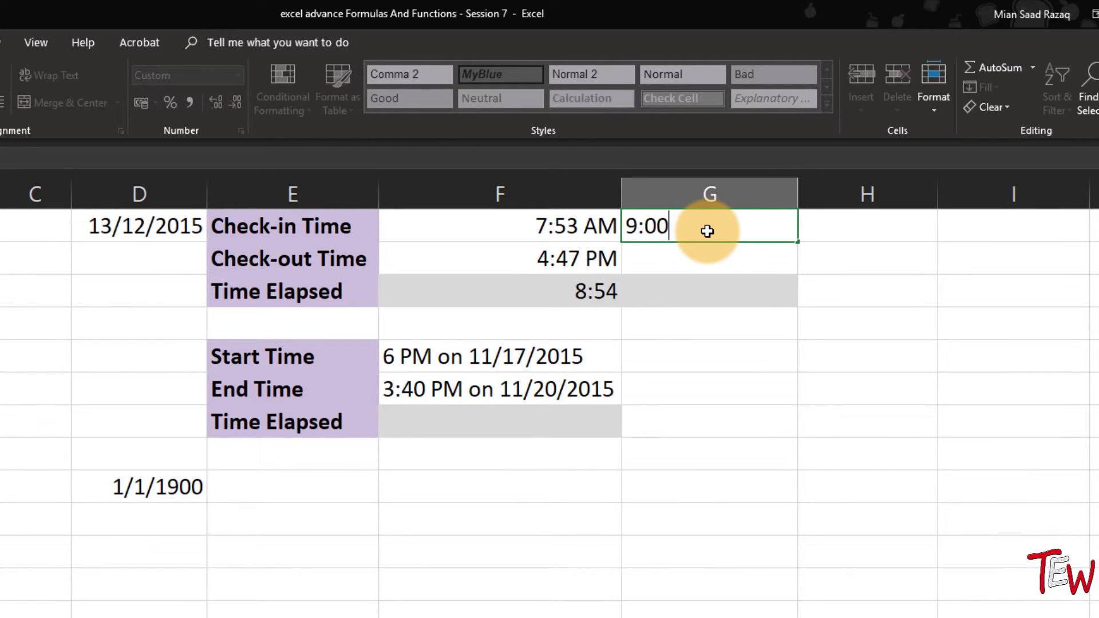
{"action": "key", "text": "Return"}
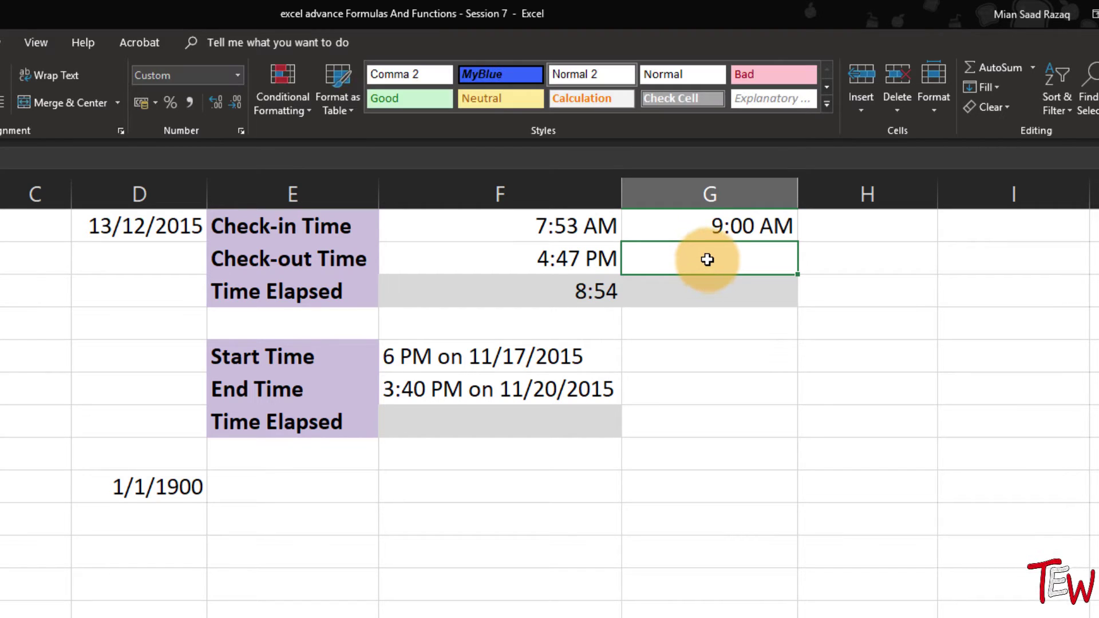
{"action": "type", "text": "9 am"}
{"action": "key", "text": "Return"}
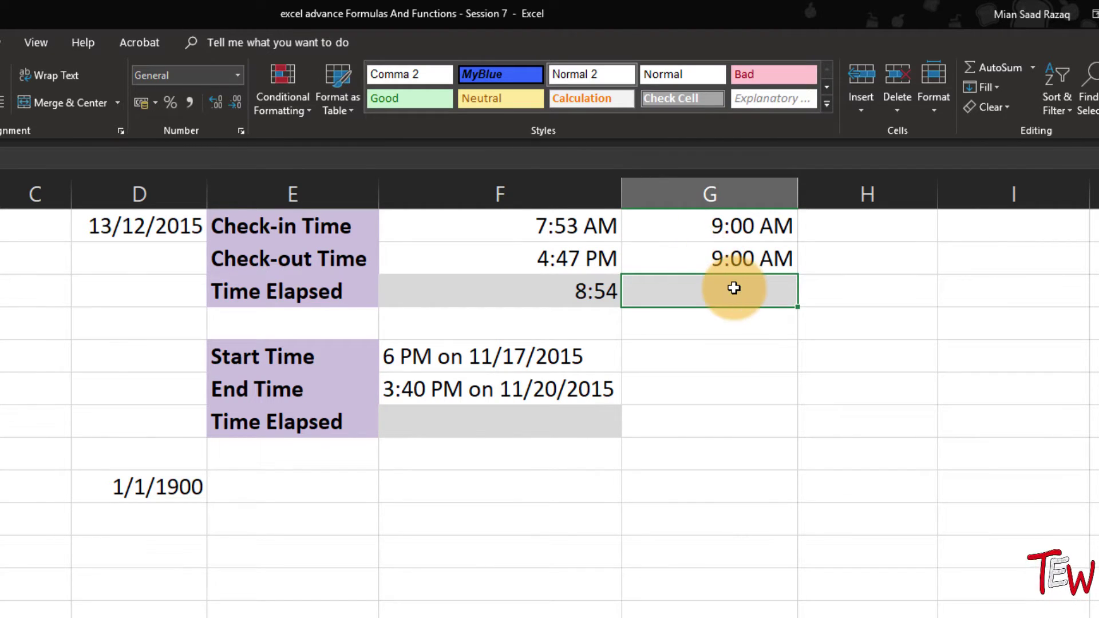
{"action": "type", "text": "9 pm"}
{"action": "key", "text": "Return"}
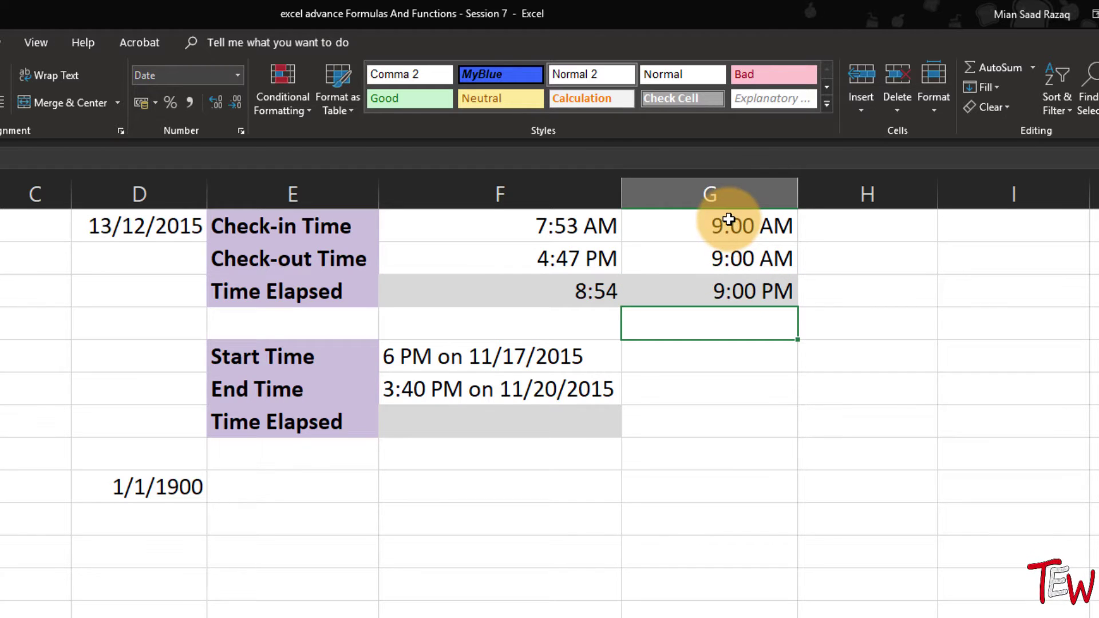
- Format the times in G1:G3 as comma-style numbers with two decimal places
{"action": "left_click_drag", "start_coordinate": [729, 220], "coordinate": [724, 324]}
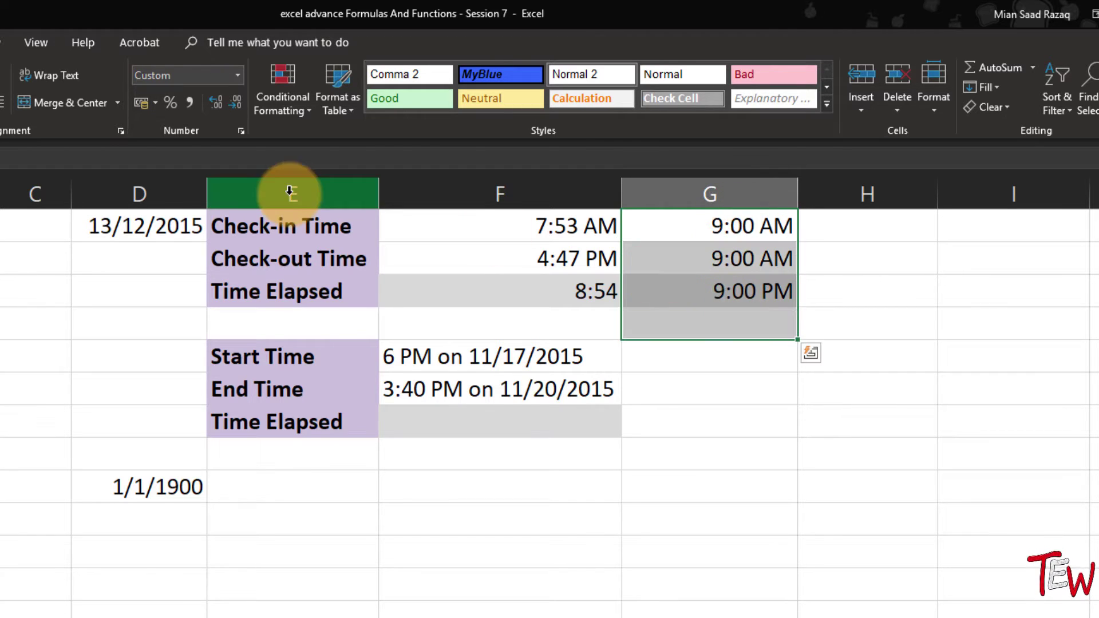
{"action": "left_click", "coordinate": [753, 225]}
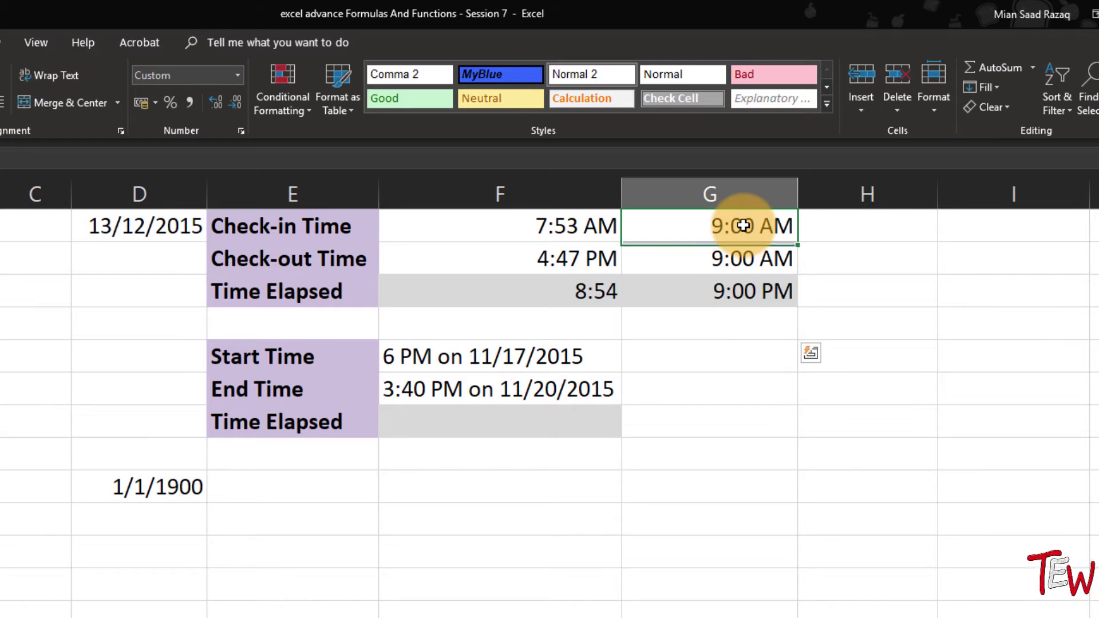
{"action": "left_click_drag", "start_coordinate": [739, 224], "coordinate": [736, 287]}
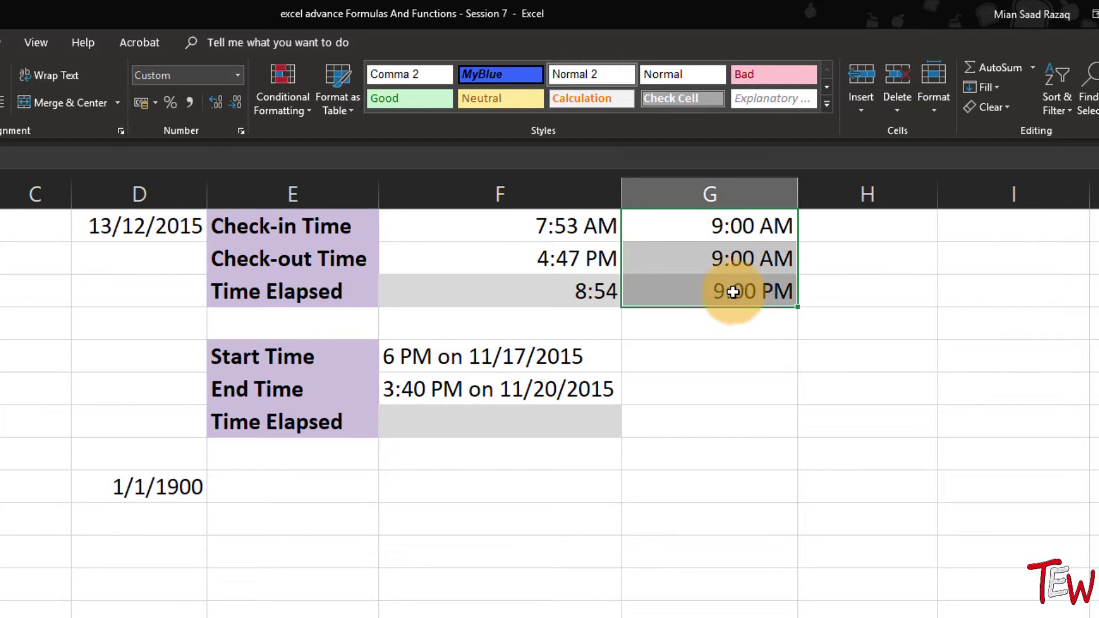
{"action": "left_click", "coordinate": [191, 102]}
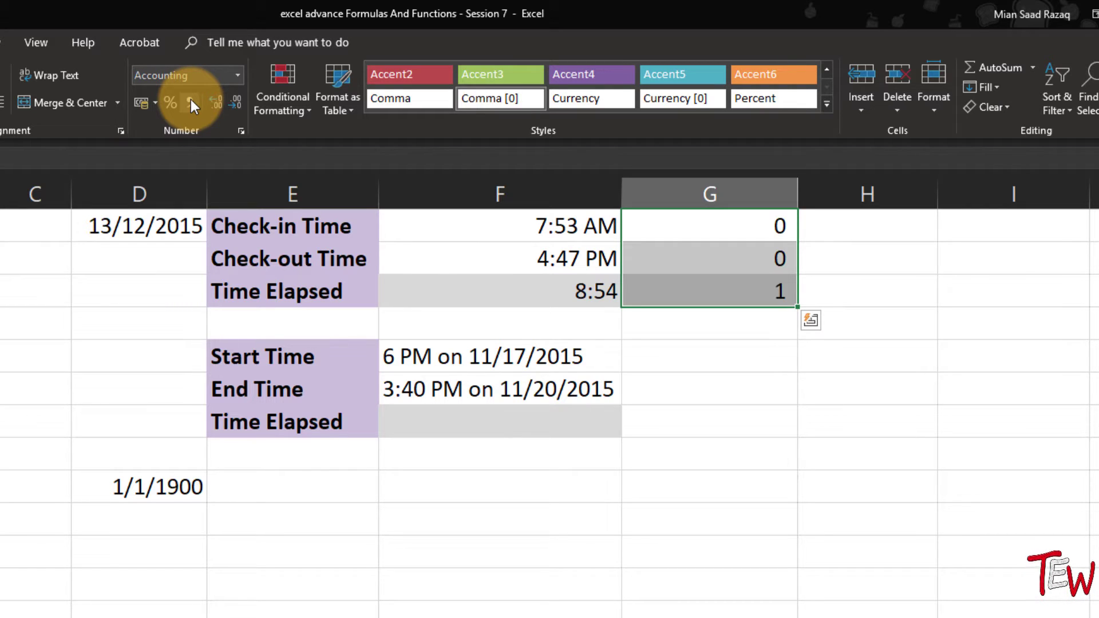
{"action": "left_click", "coordinate": [219, 104]}
{"action": "left_click", "coordinate": [218, 104]}
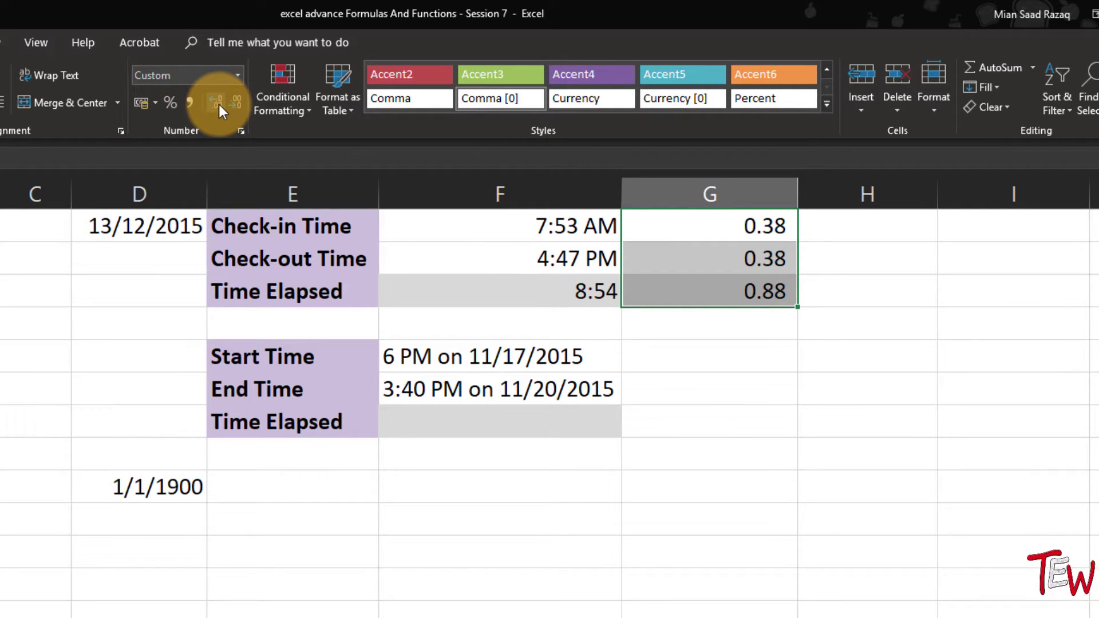
- Show the time values in G1:G3 with three decimal places and inspect the decimals in G2 and G3
{"action": "left_click", "coordinate": [219, 104]}
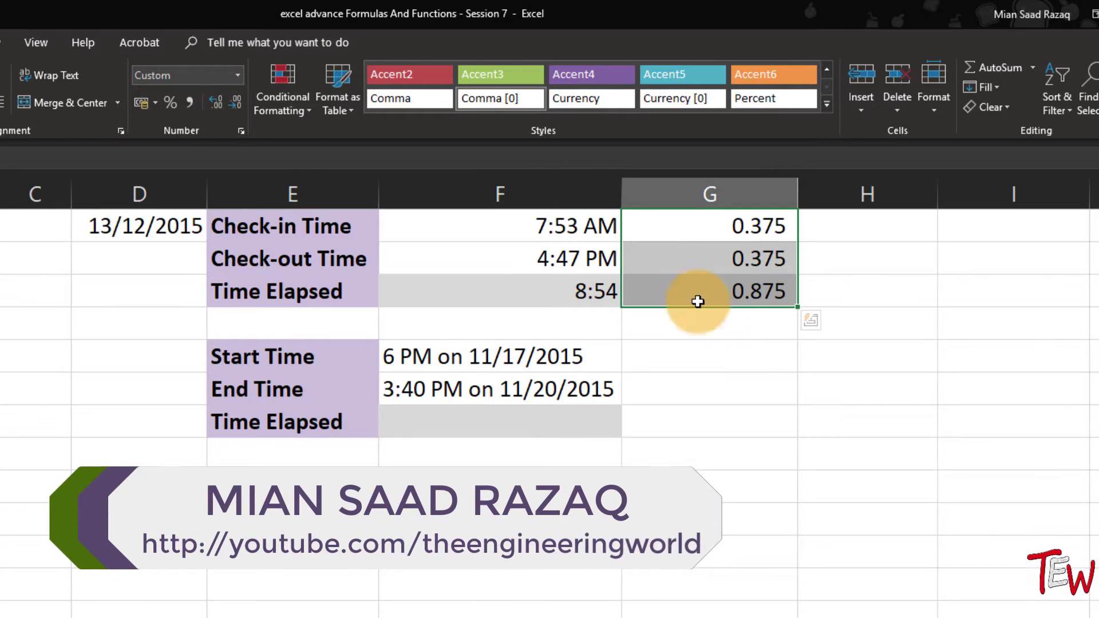
{"action": "left_click", "coordinate": [705, 261]}
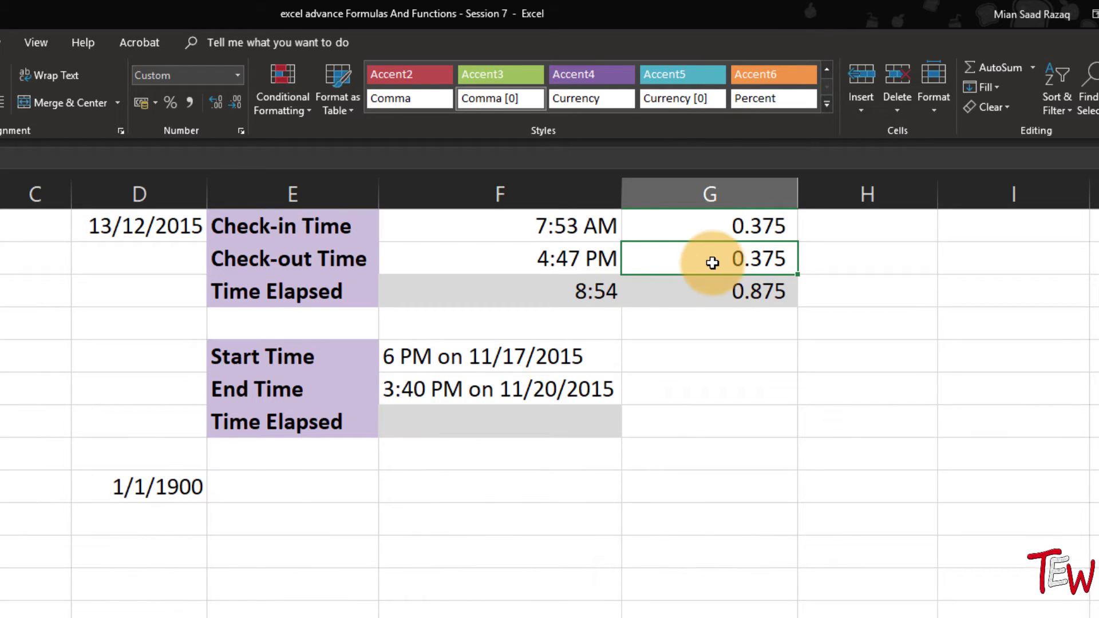
{"action": "left_click", "coordinate": [741, 288]}
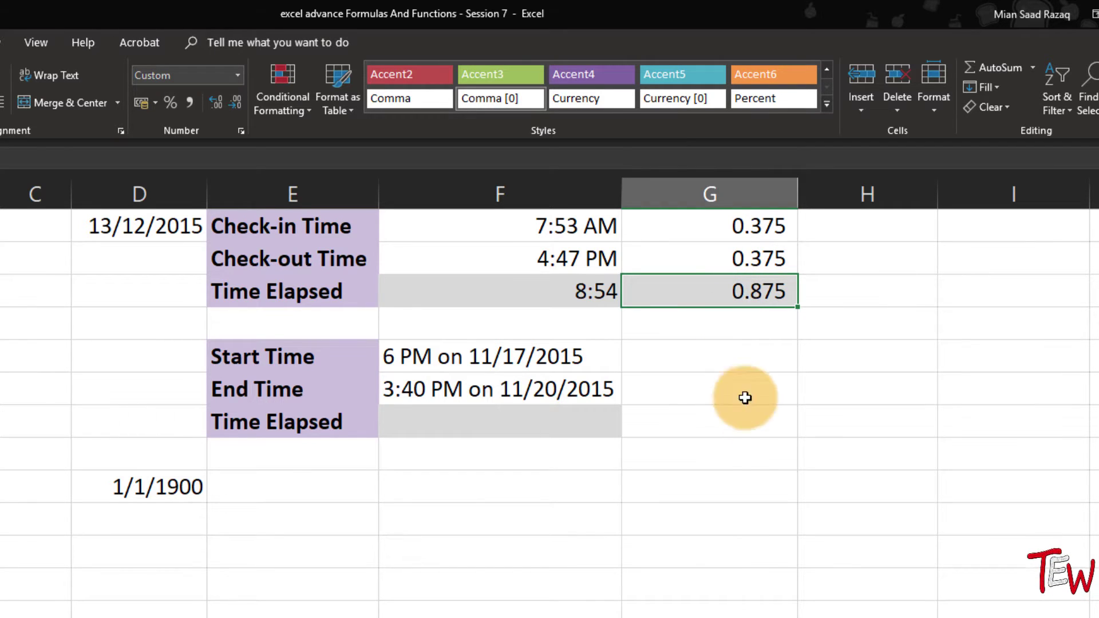
{"action": "left_click", "coordinate": [704, 423]}
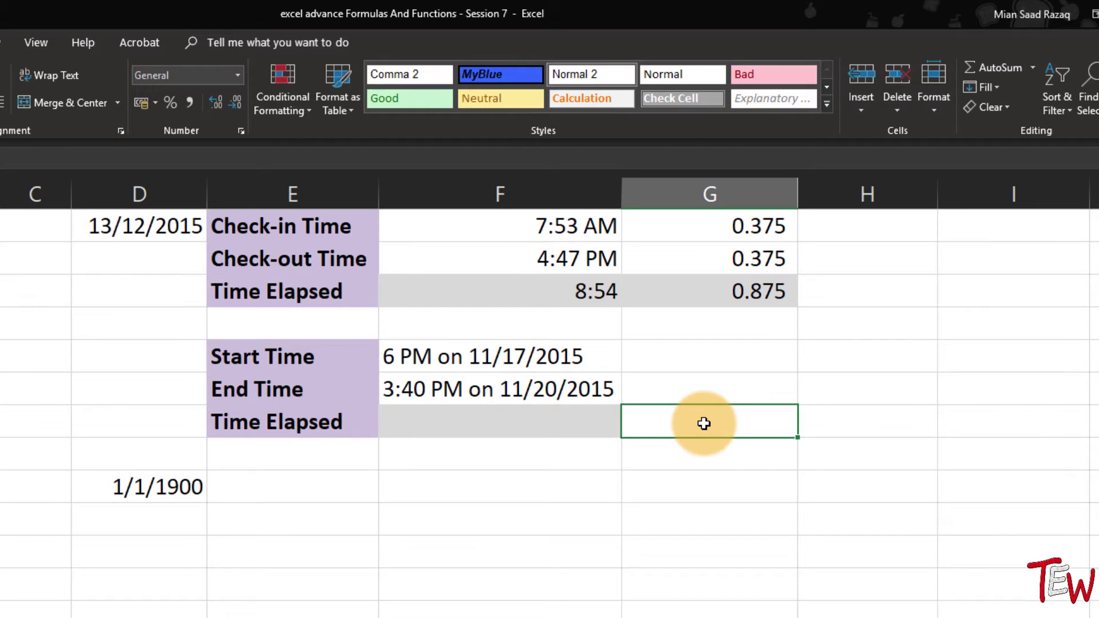
{"action": "left_click", "coordinate": [717, 480]}
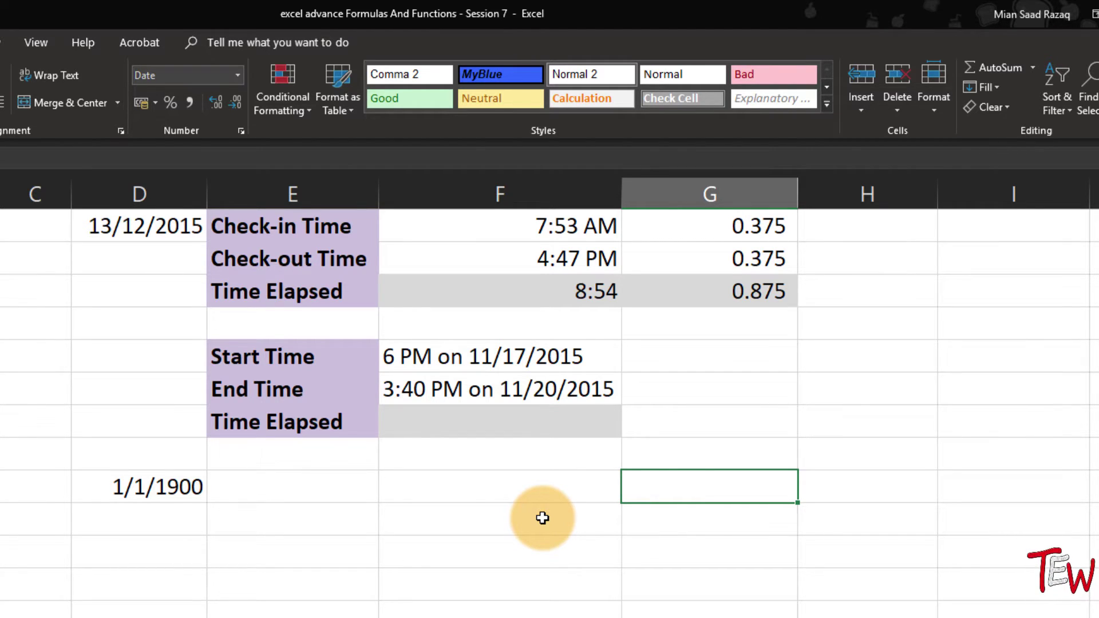
- Display the date in D1 as a comma-style number, and reformat it as a date in the 2015-12-13 style
{"action": "left_click", "coordinate": [132, 228]}
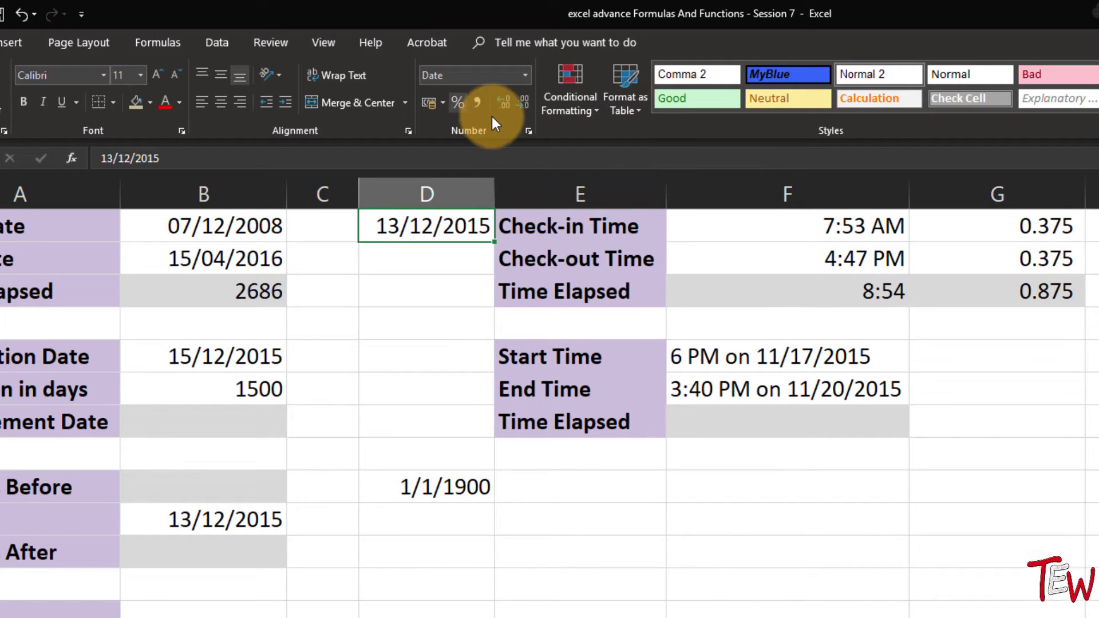
{"action": "left_click", "coordinate": [476, 104]}
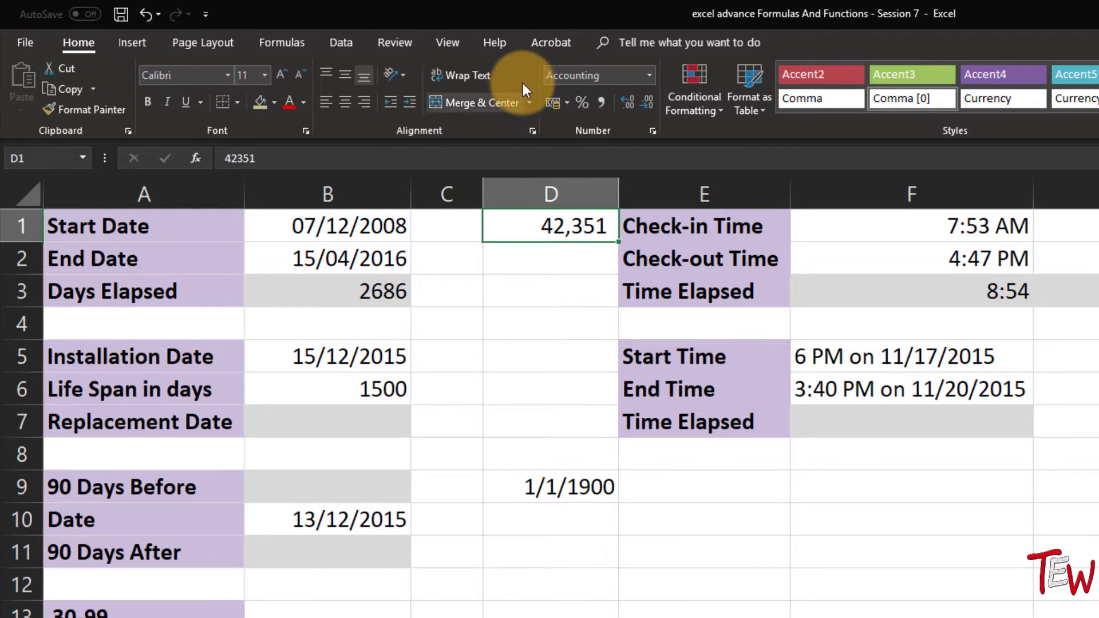
{"action": "left_click", "coordinate": [650, 77]}
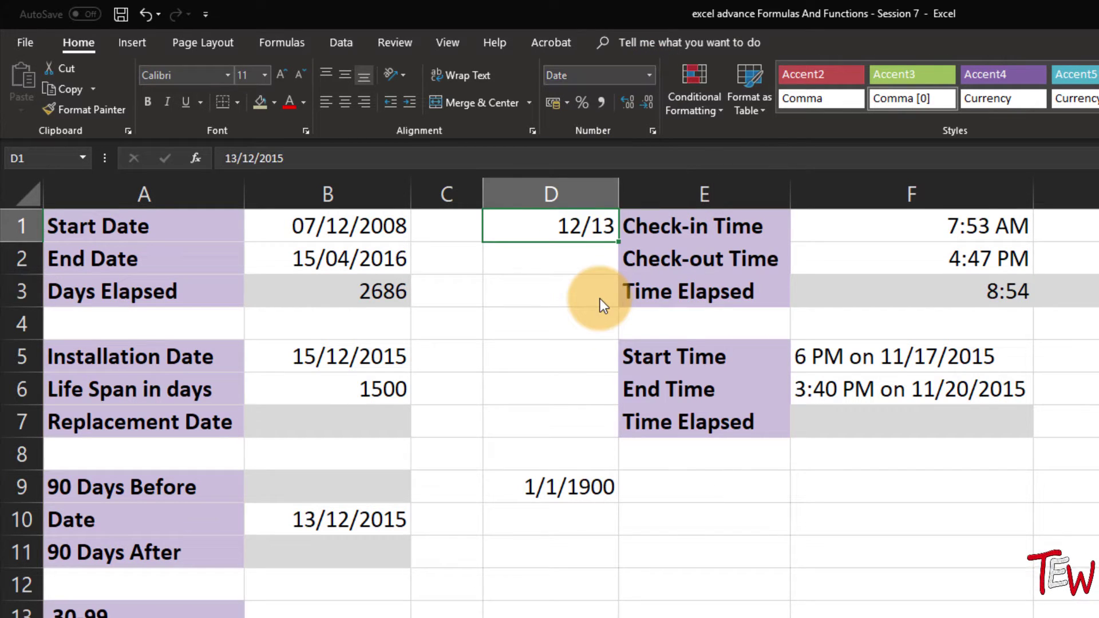
{"action": "left_click", "coordinate": [650, 75]}
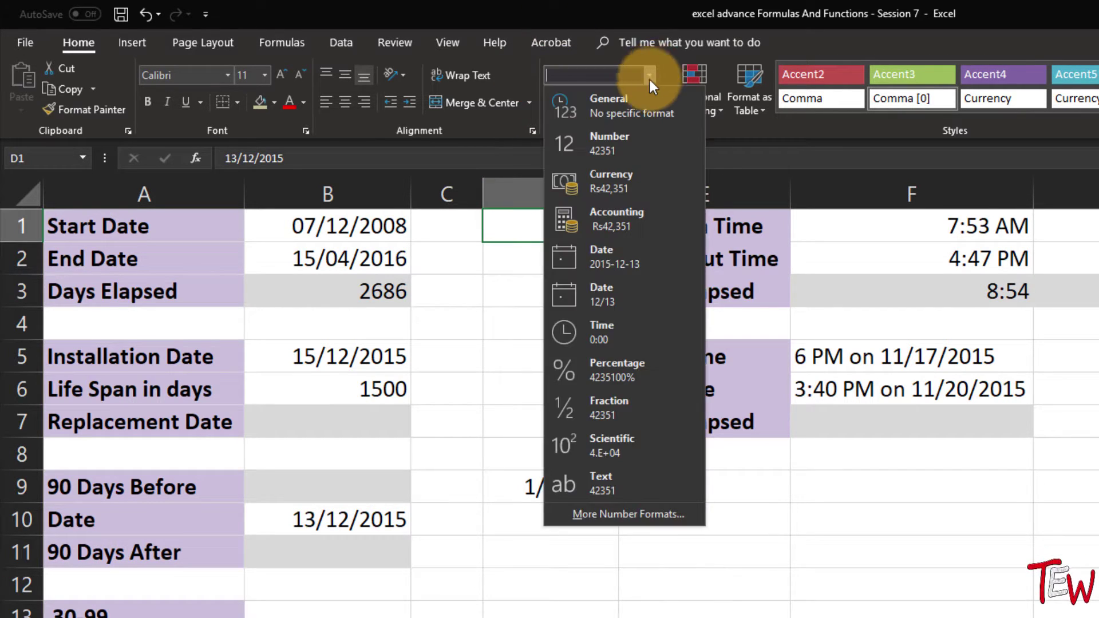
{"action": "left_click", "coordinate": [643, 264]}
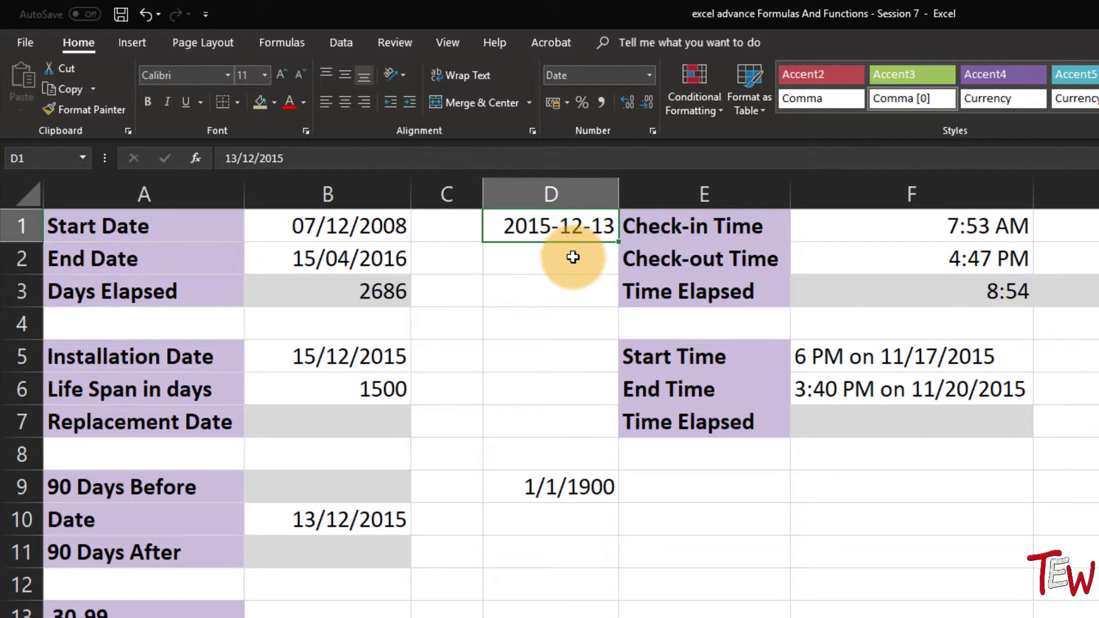
- Calculate the Replacement Date in B7 by adding the life span to the installation date with =B5+B6
{"action": "left_click", "coordinate": [377, 368]}
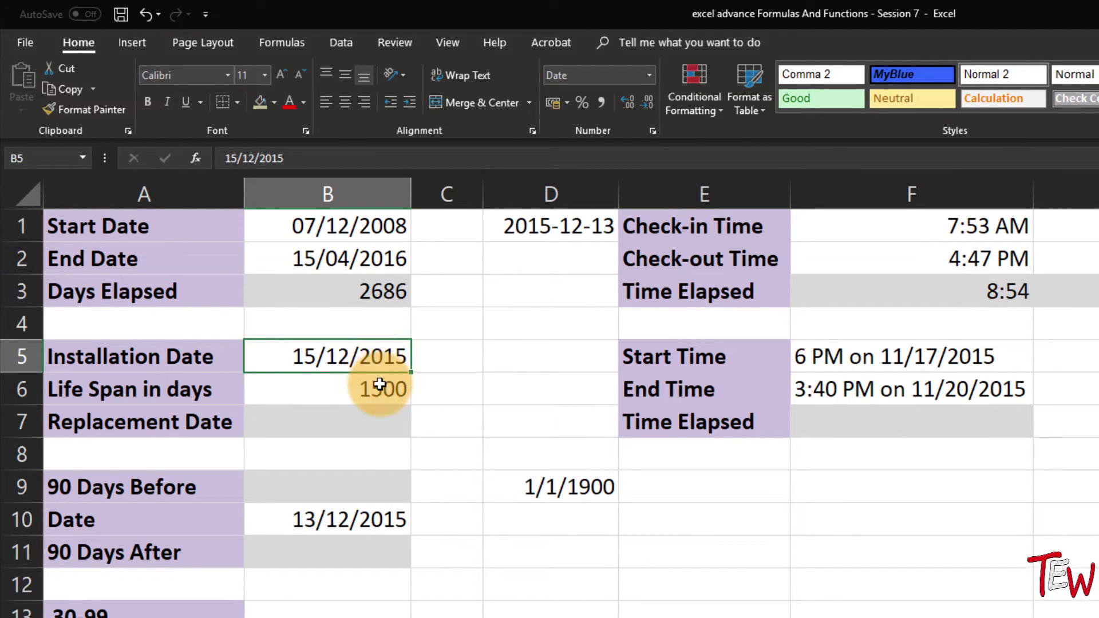
{"action": "left_click", "coordinate": [381, 388]}
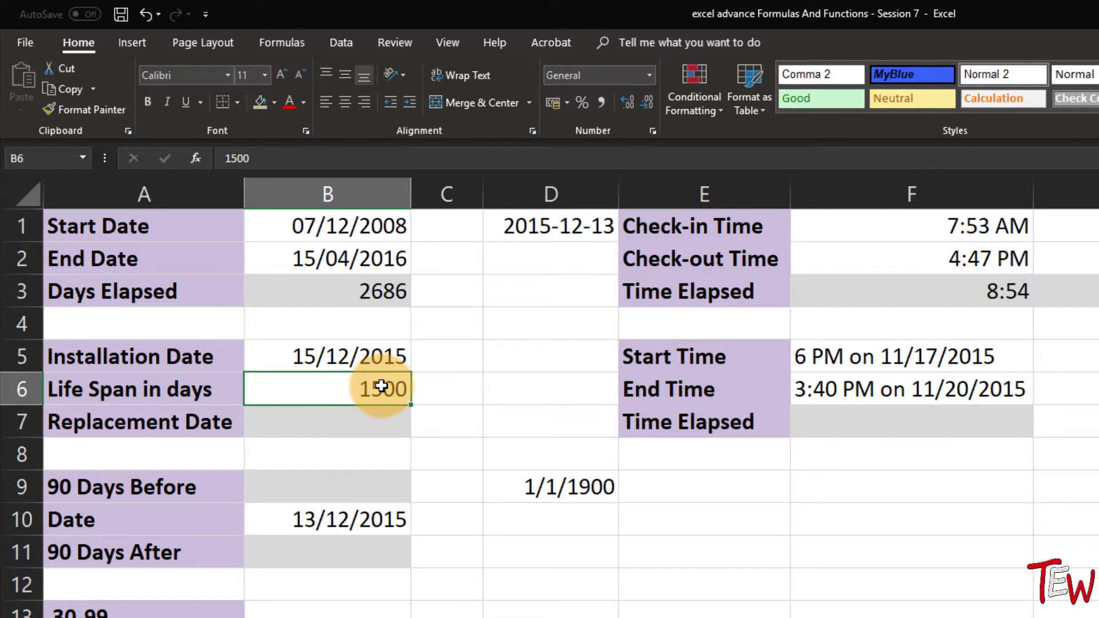
{"action": "left_click", "coordinate": [369, 423]}
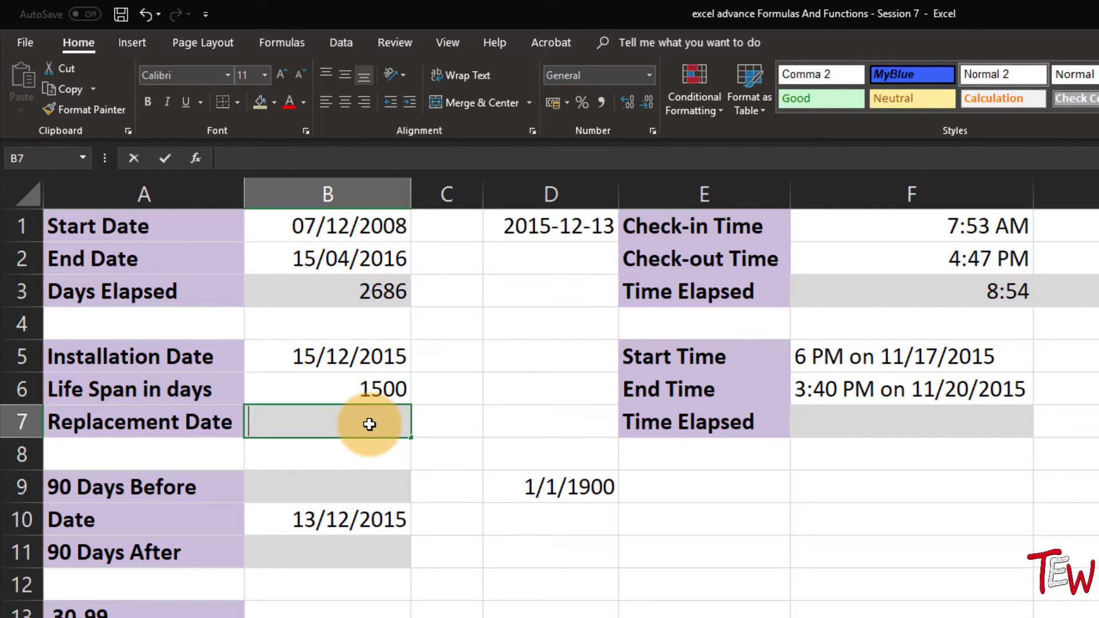
{"action": "type", "text": "="}
{"action": "left_click", "coordinate": [363, 361]}
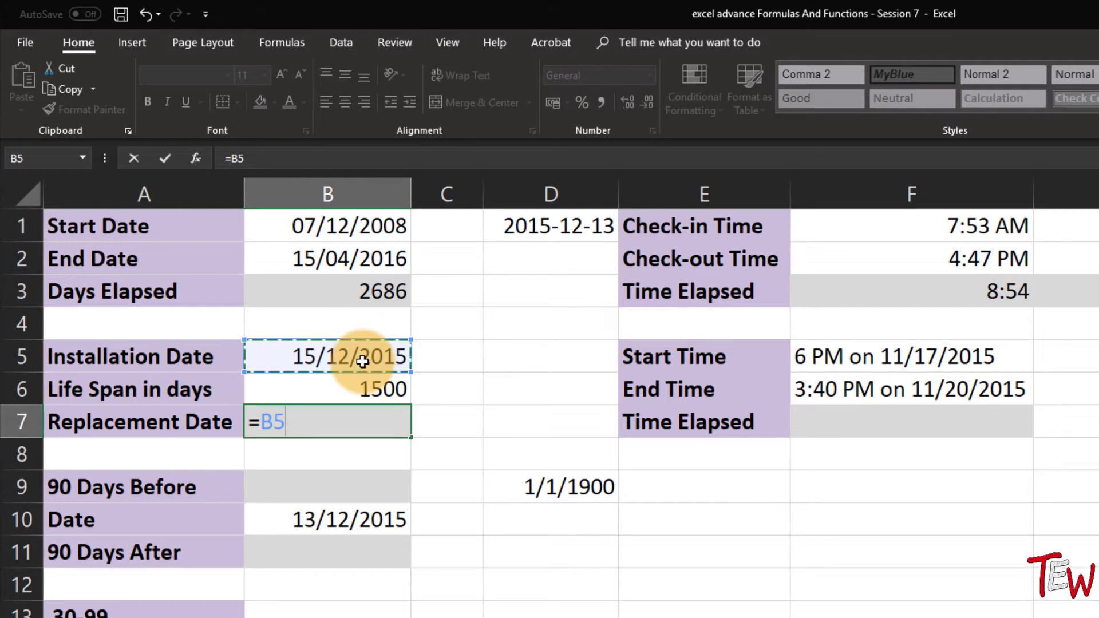
{"action": "type", "text": "+"}
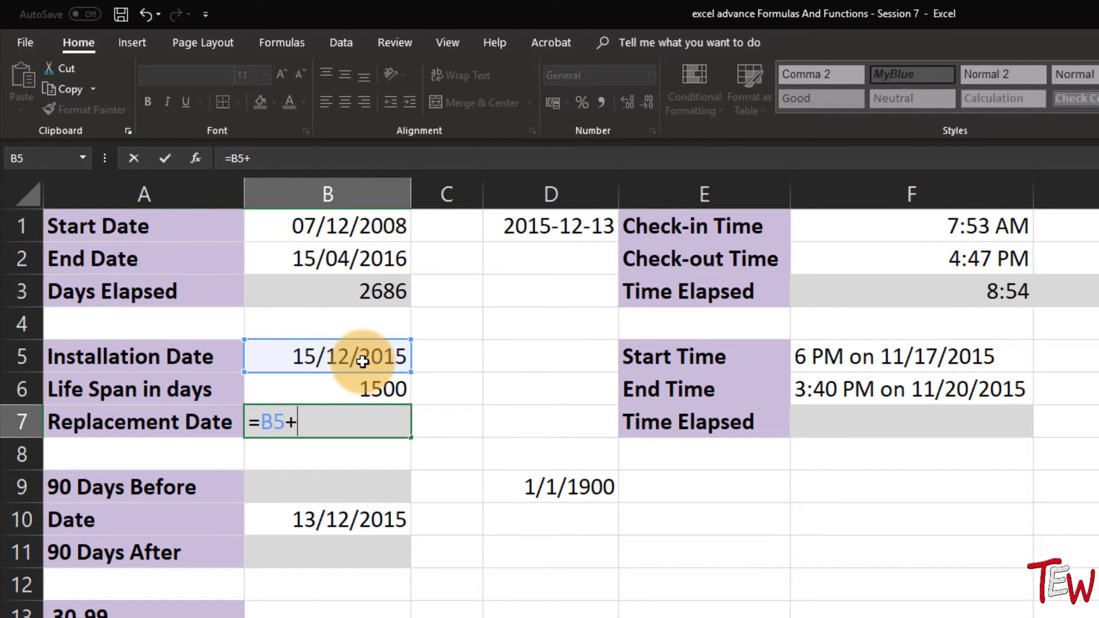
{"action": "left_click", "coordinate": [378, 389]}
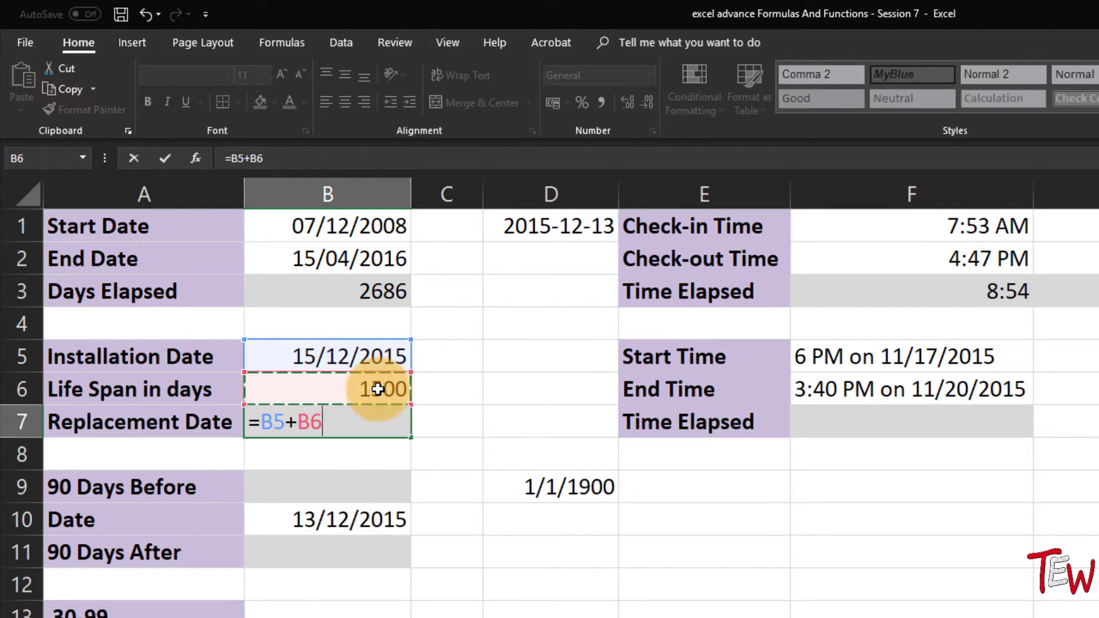
{"action": "key", "text": "Return"}
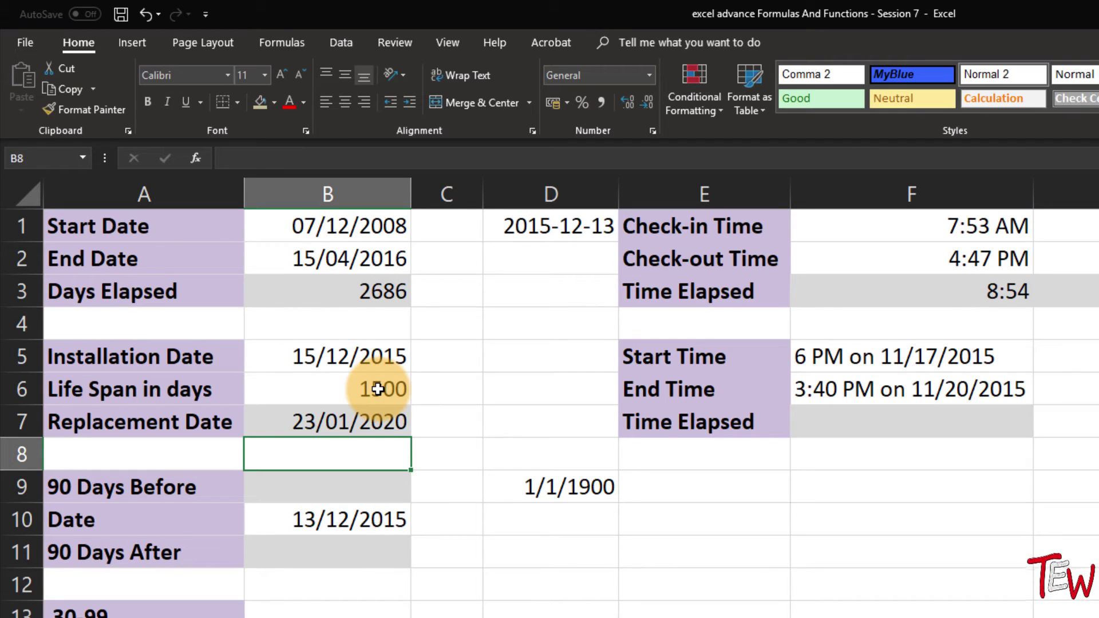
- Calculate the 90 Days Before date in B9 with the formula =B10-90
{"action": "left_click", "coordinate": [323, 520]}
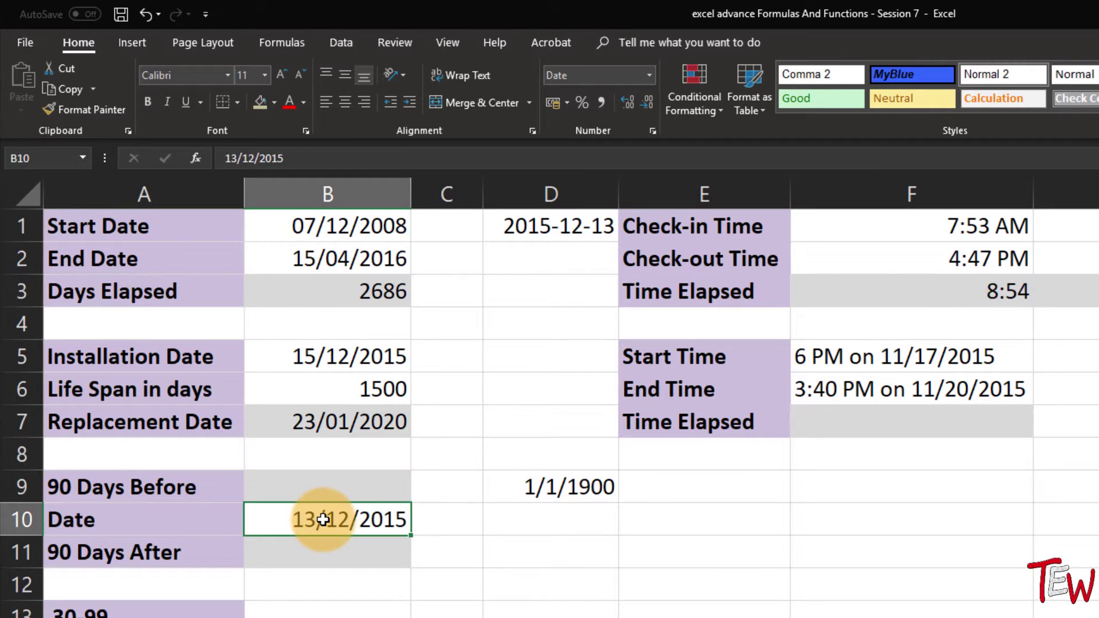
{"action": "left_click", "coordinate": [336, 489]}
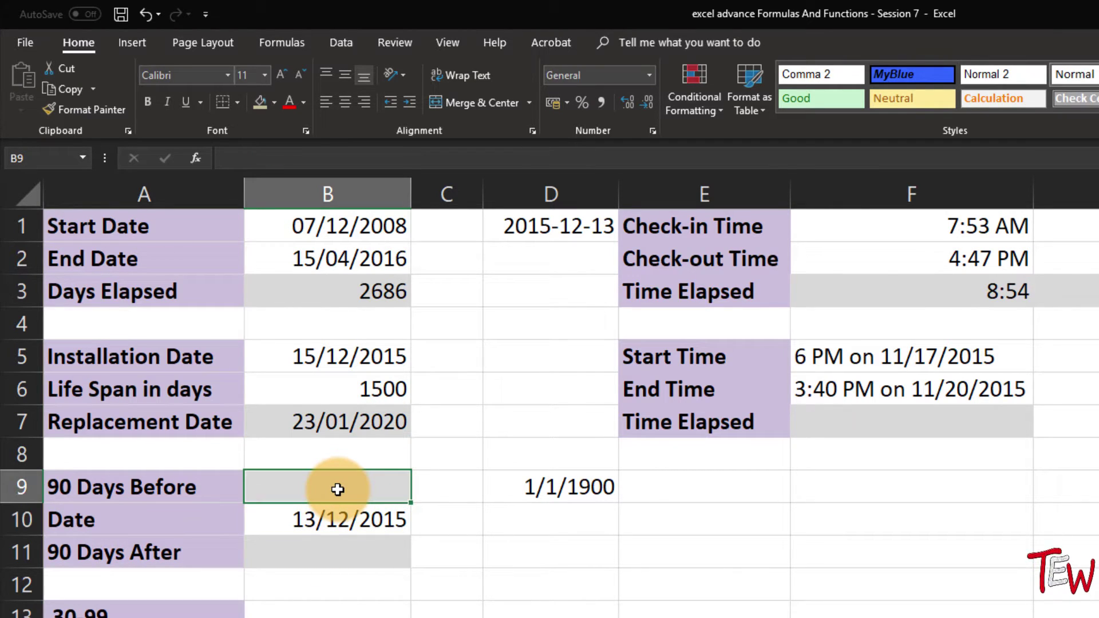
{"action": "type", "text": "="}
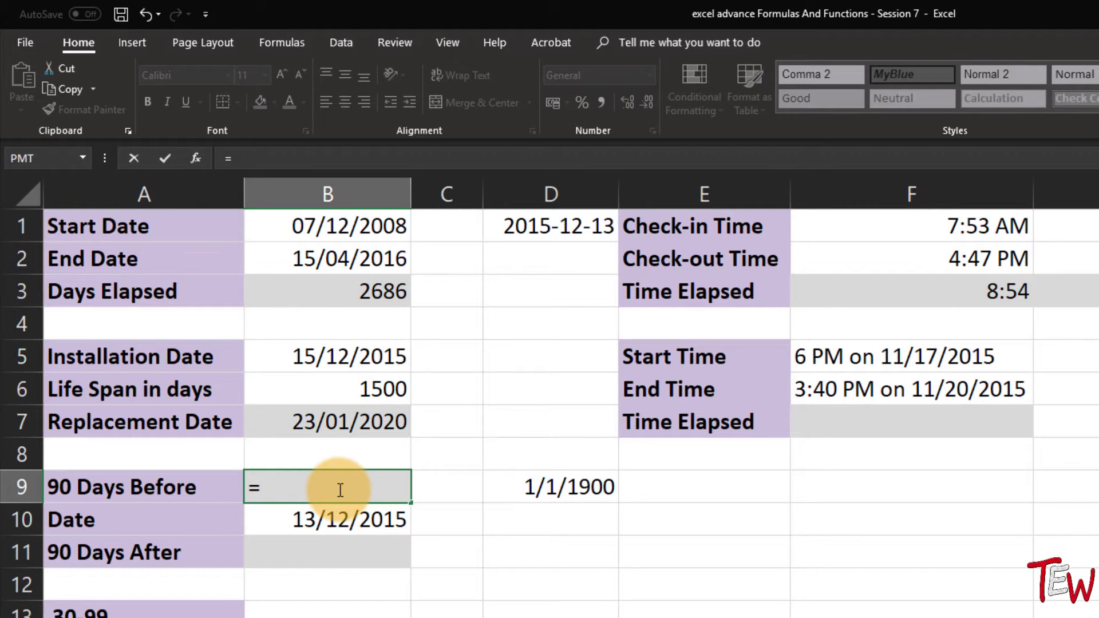
{"action": "left_click", "coordinate": [346, 520]}
{"action": "type", "text": "-90"}
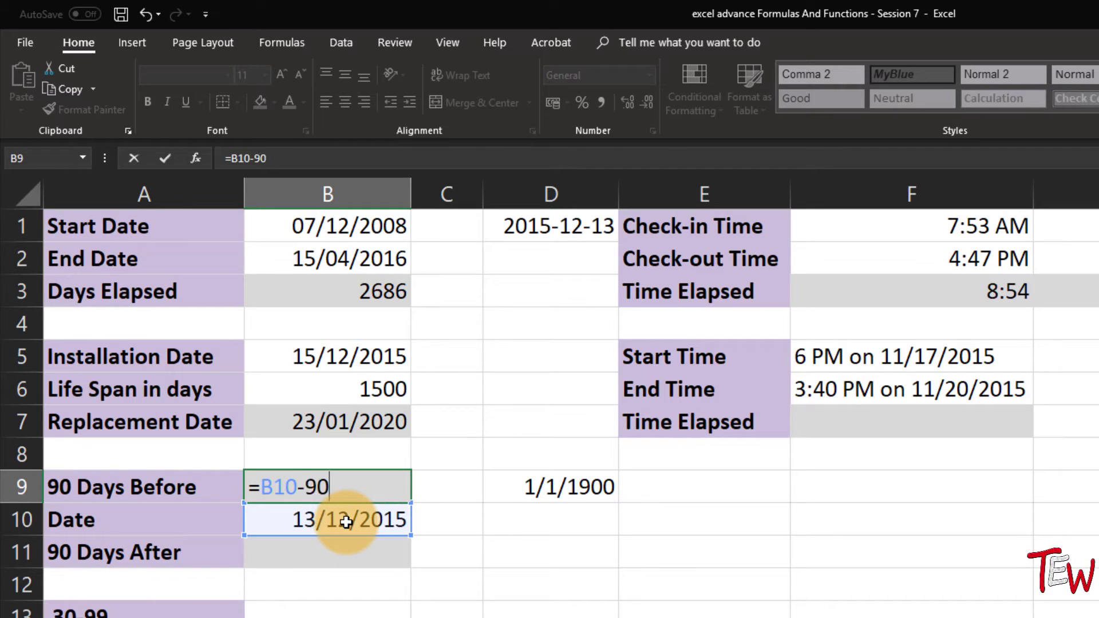
{"action": "left_click", "coordinate": [340, 561]}
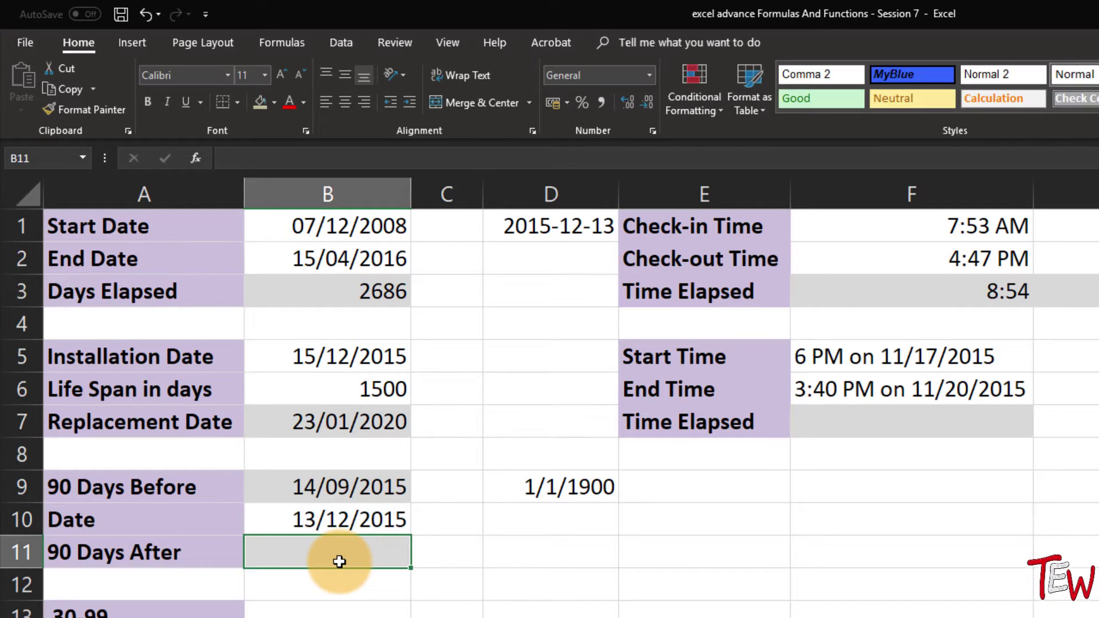
- Calculate the 90 Days After date in B11 with the formula =B10+90
{"action": "type", "text": "="}
{"action": "left_click", "coordinate": [354, 520]}
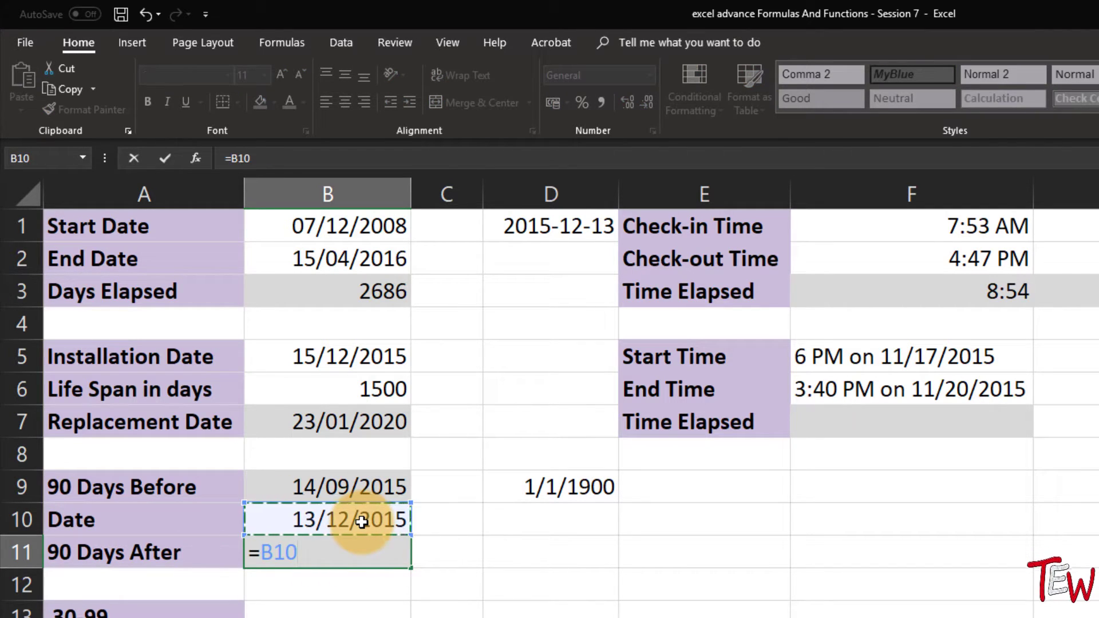
{"action": "type", "text": "+90"}
{"action": "key", "text": "Return"}
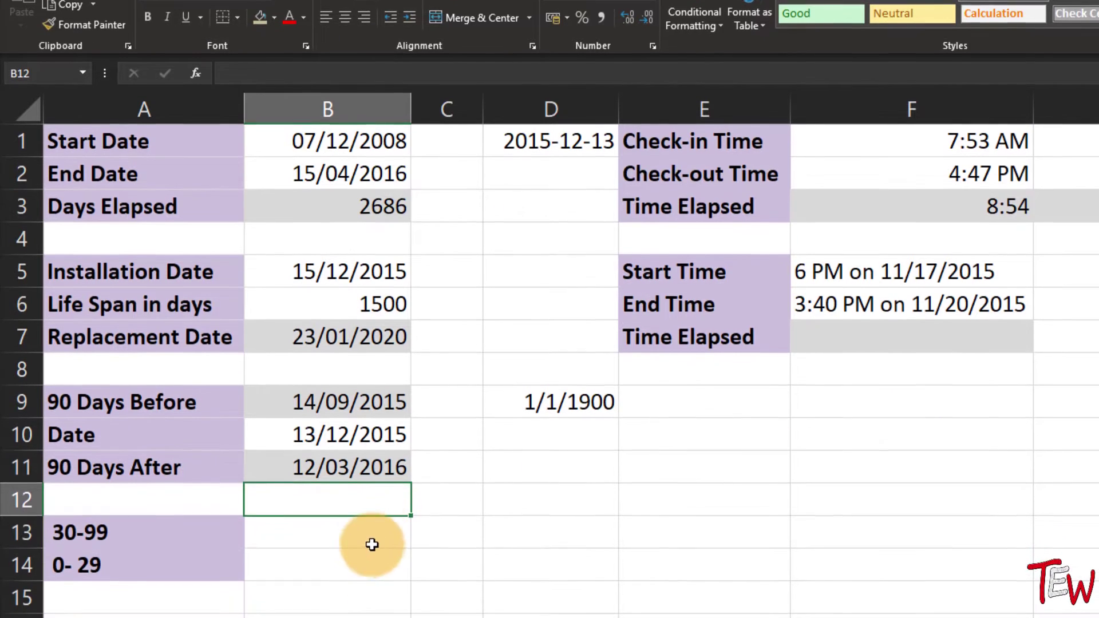
- Enter the two-digit-year date 9/3/31 in B13 beside the 30-99 label
{"action": "left_click", "coordinate": [368, 613]}
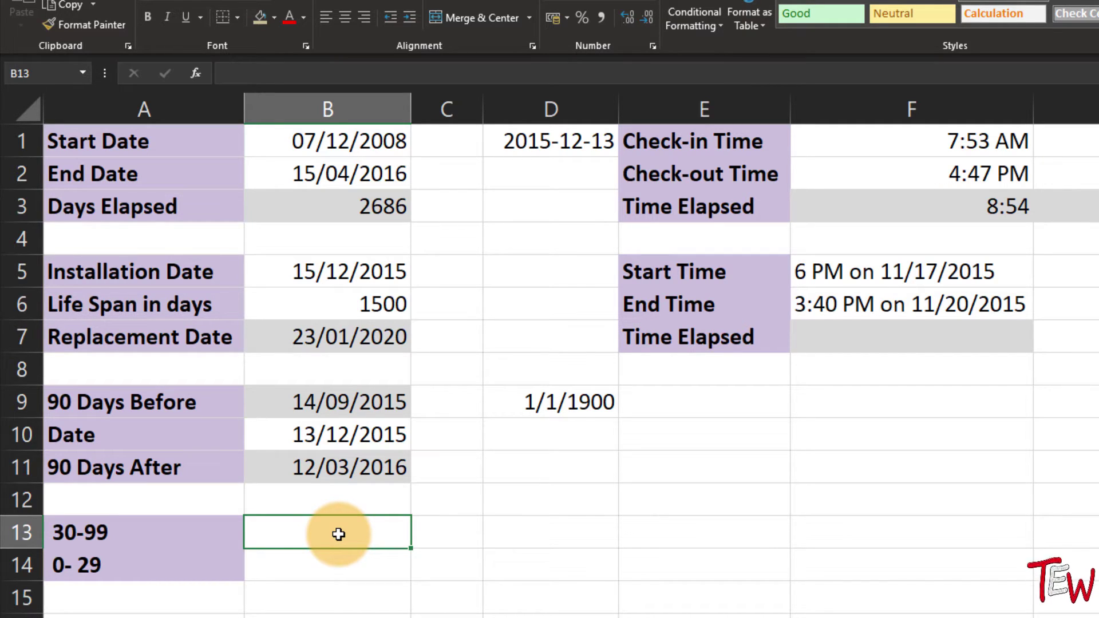
{"action": "type", "text": "9/3"}
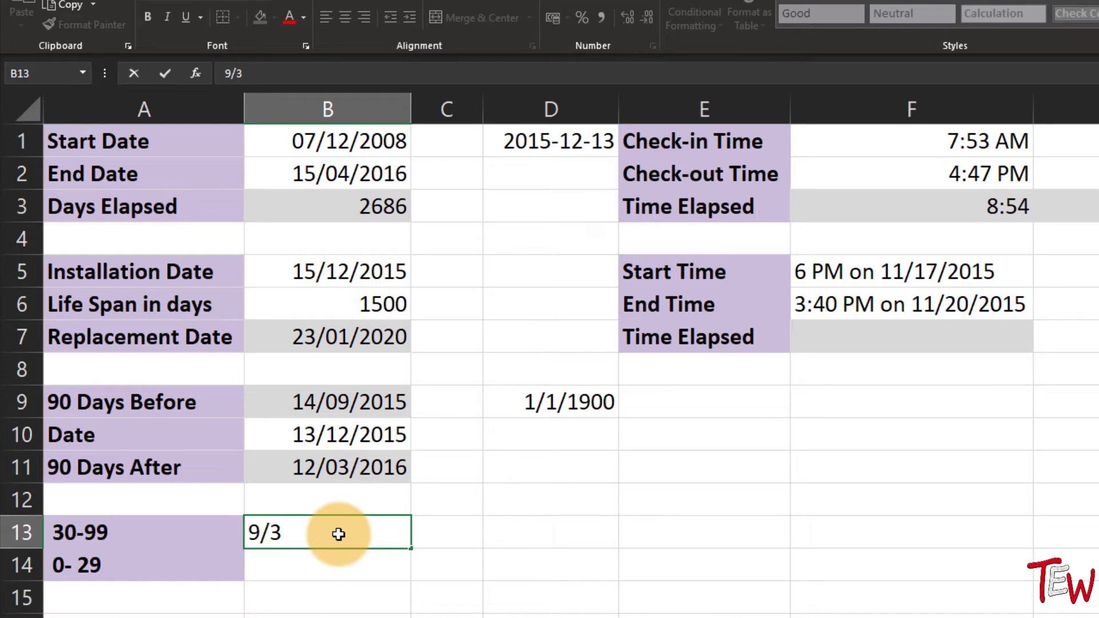
{"action": "type", "text": "/"}
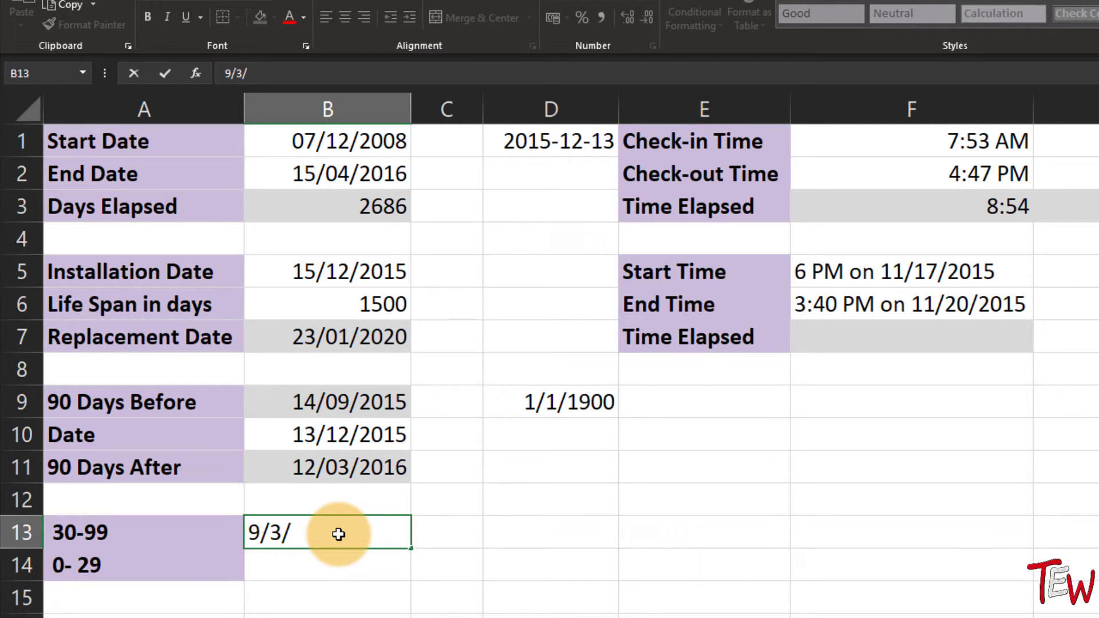
{"action": "type", "text": "31"}
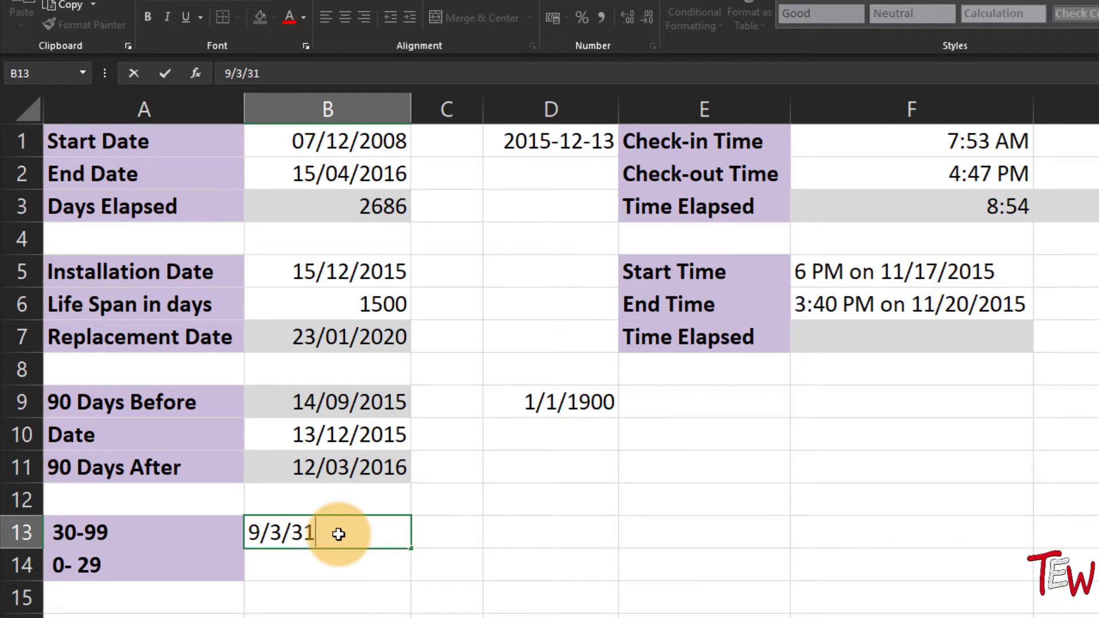
{"action": "key", "text": "Return"}
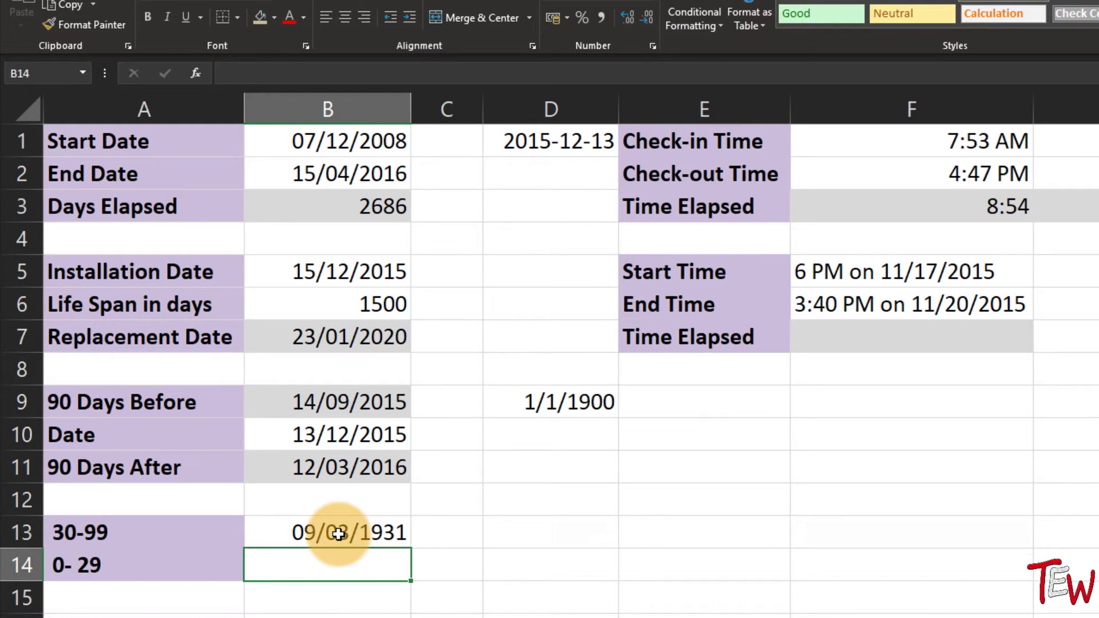
- Enter the two-digit-year date 9/3/29 in B14 and compare both dates with the 30-99 and 0-29 labels
{"action": "type", "text": "9/"}
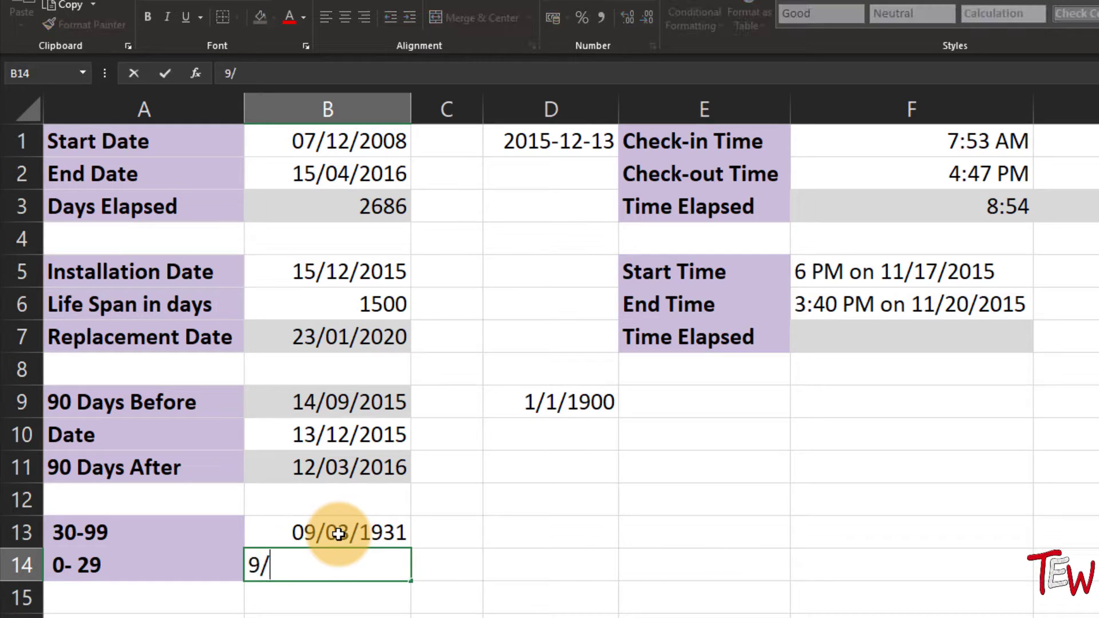
{"action": "type", "text": "3/"}
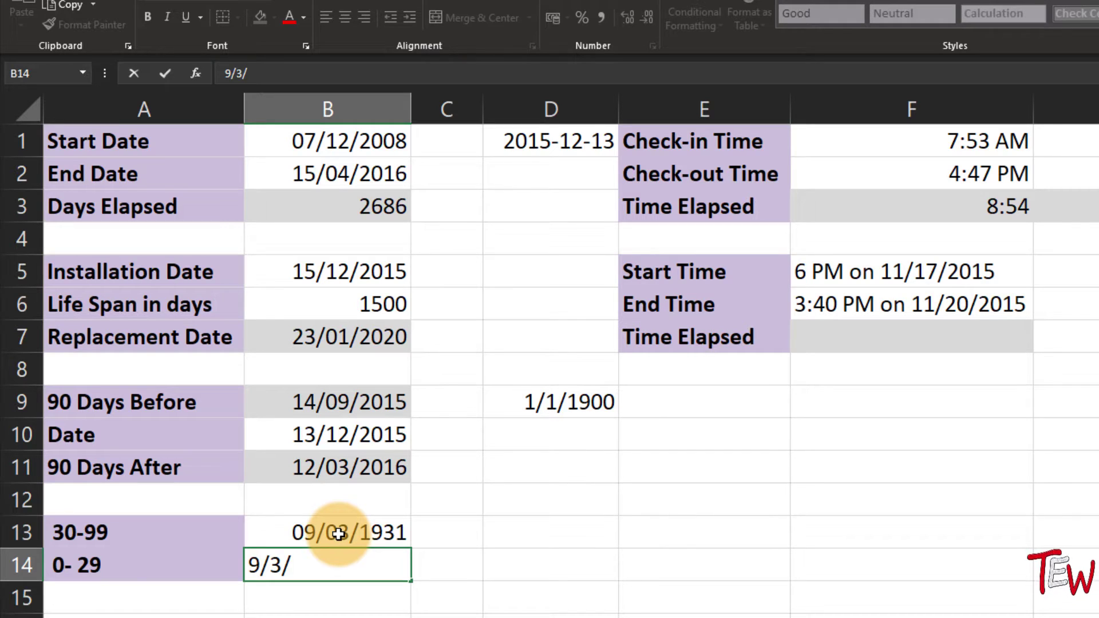
{"action": "type", "text": "29"}
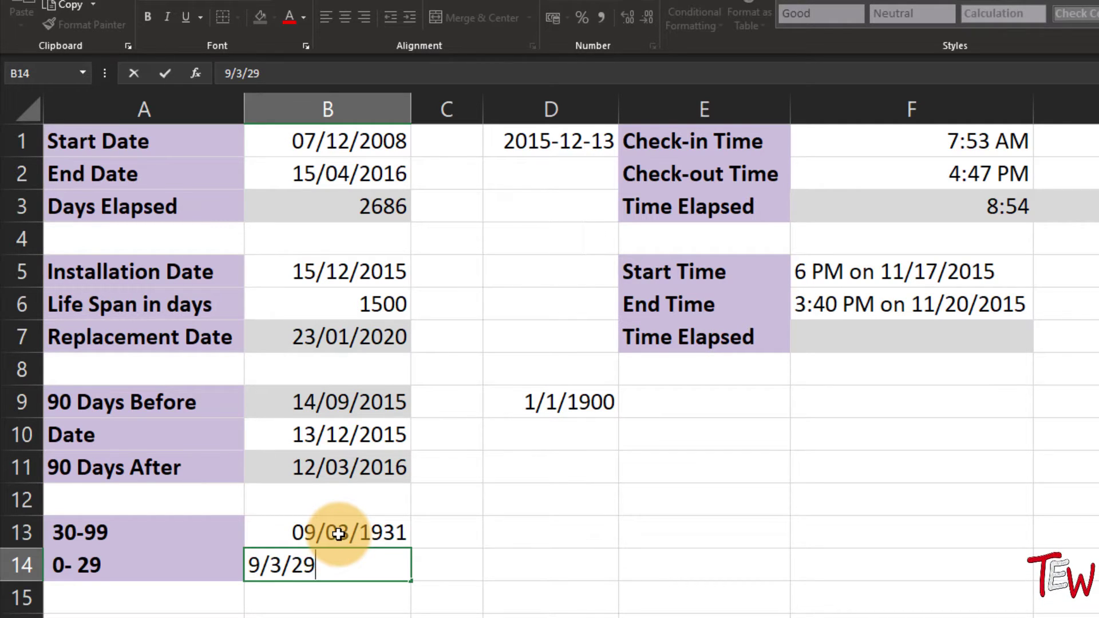
{"action": "key", "text": "Return"}
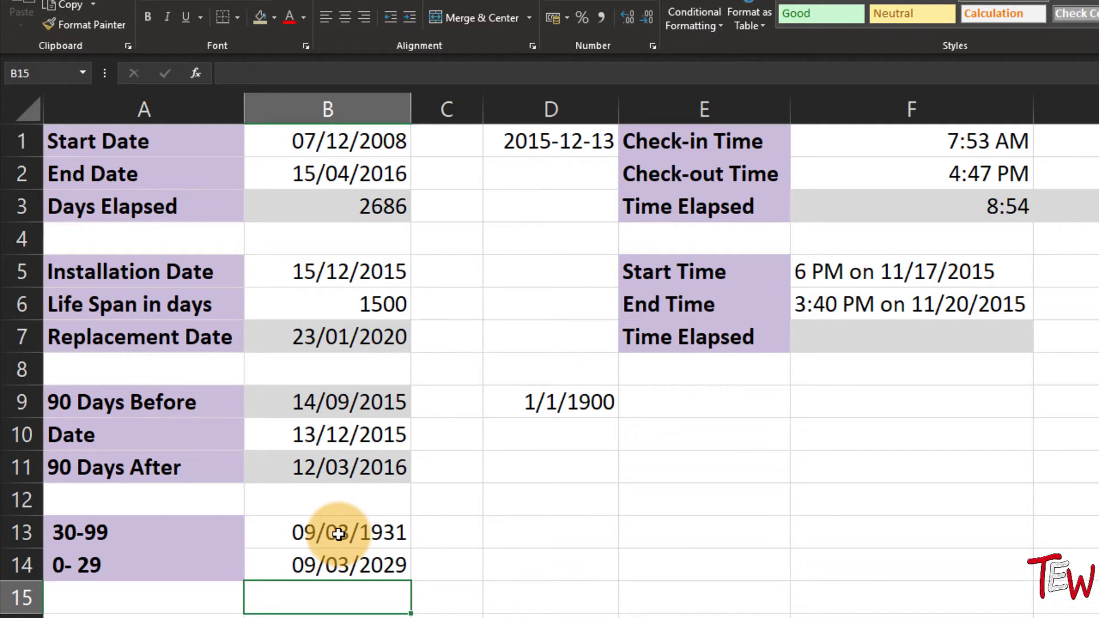
{"action": "left_click", "coordinate": [141, 534]}
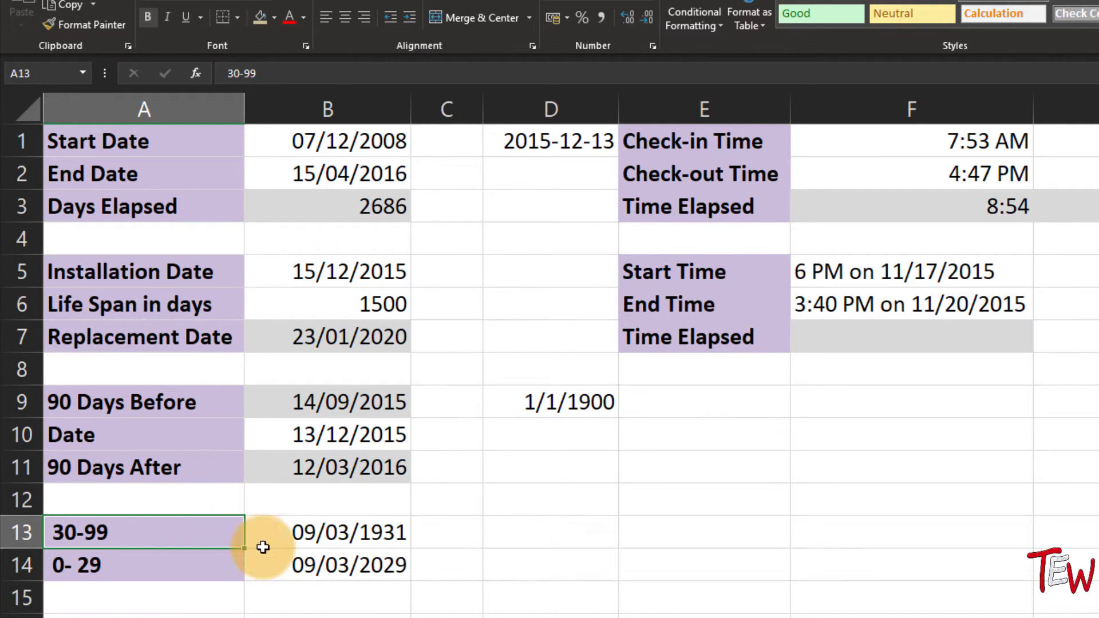
{"action": "left_click", "coordinate": [224, 572]}
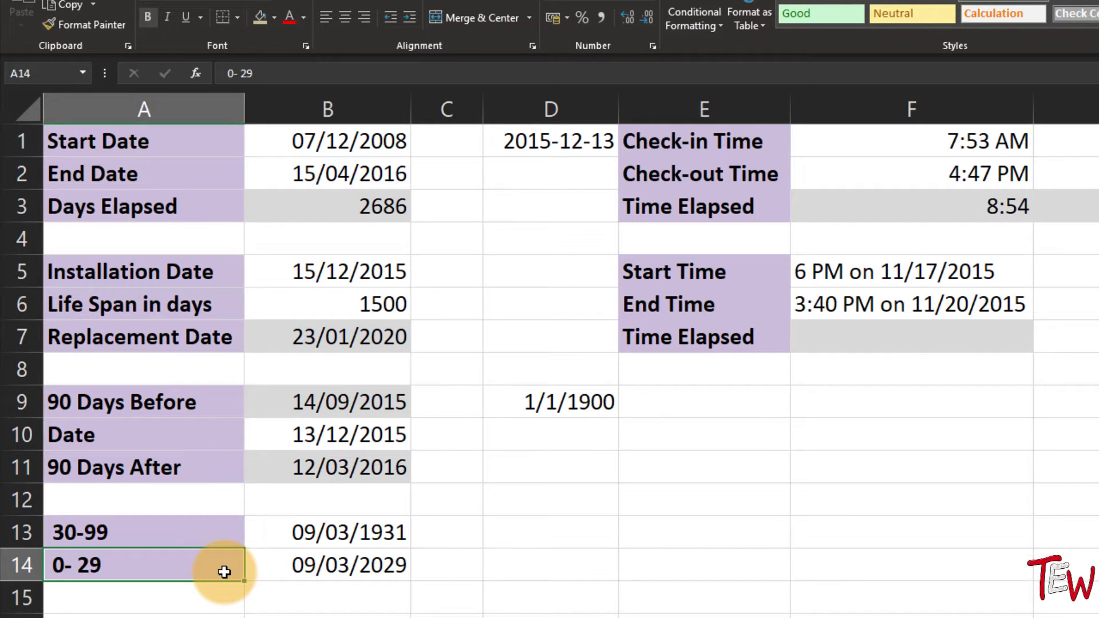
- Enter the full four-digit-year date 9/3/1929 in B14 and compare it with the 30-99 and 0-29 labels
{"action": "left_click", "coordinate": [346, 563]}
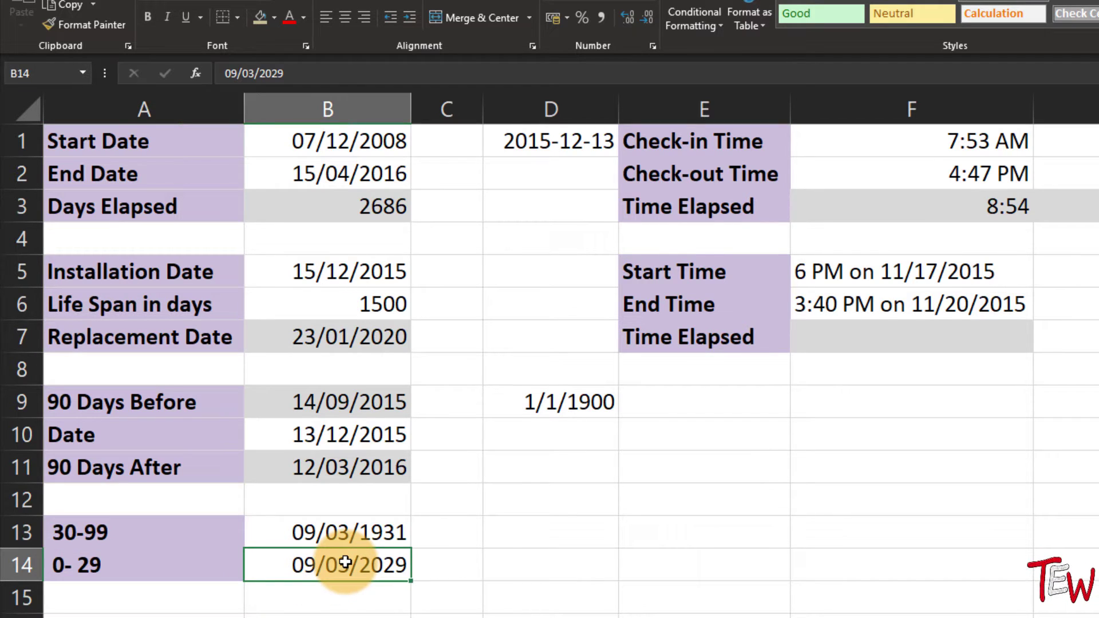
{"action": "type", "text": "9/"}
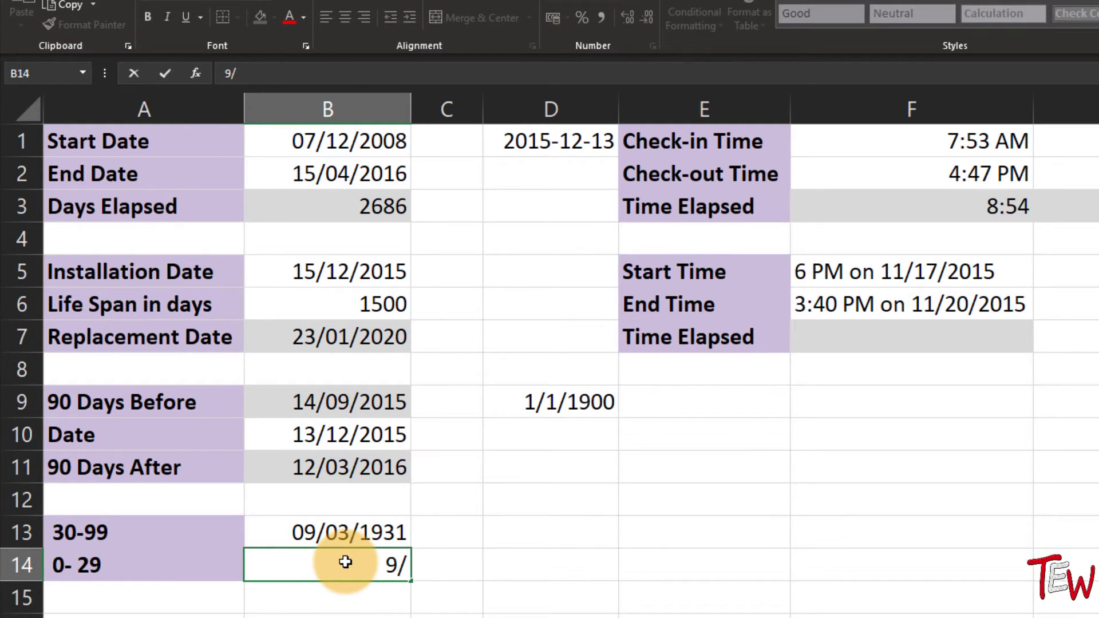
{"action": "type", "text": "3/1"}
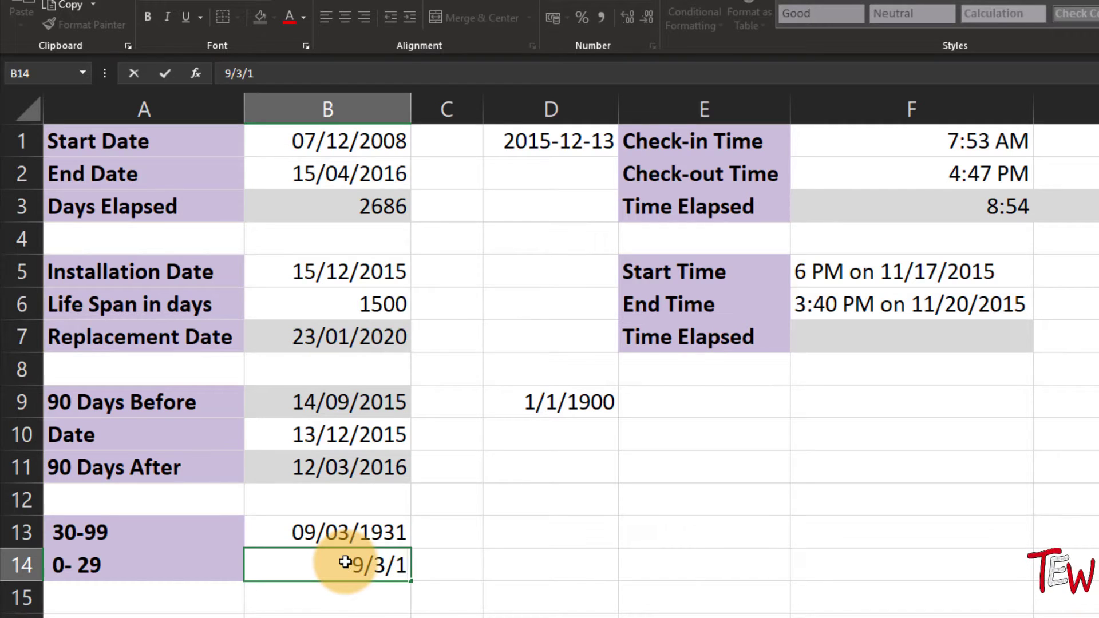
{"action": "type", "text": "929"}
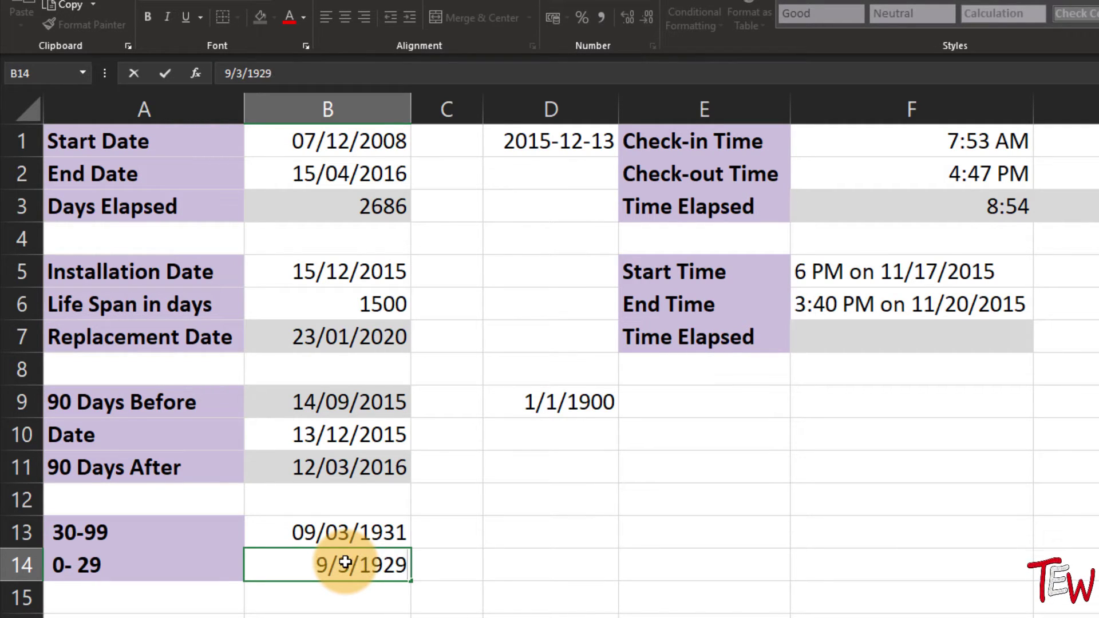
{"action": "key", "text": "Return"}
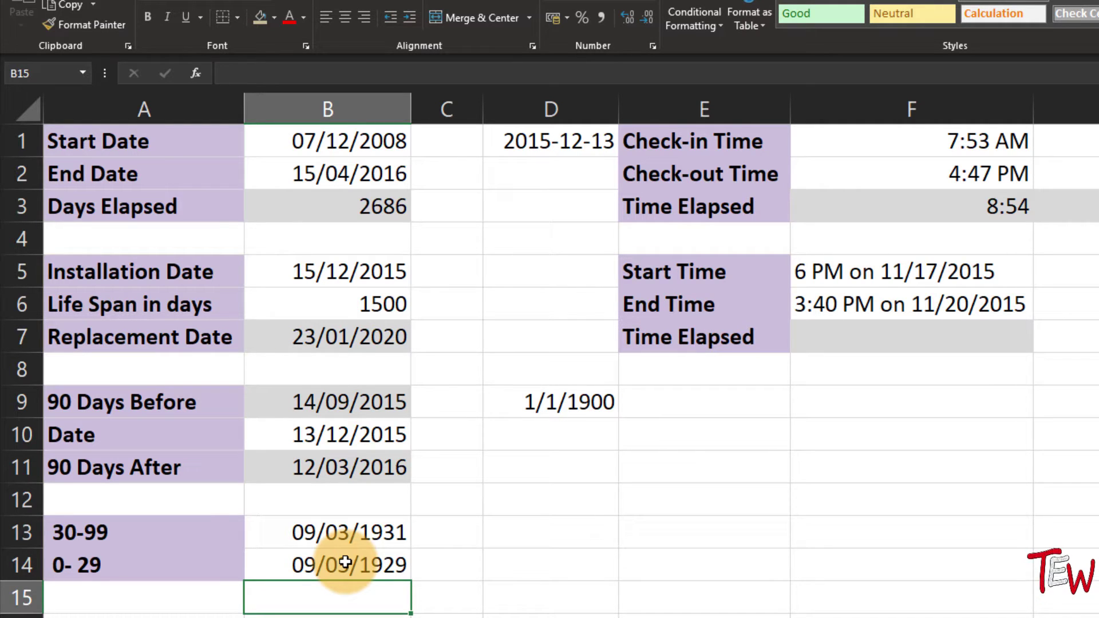
{"action": "left_click_drag", "start_coordinate": [209, 534], "coordinate": [202, 561]}
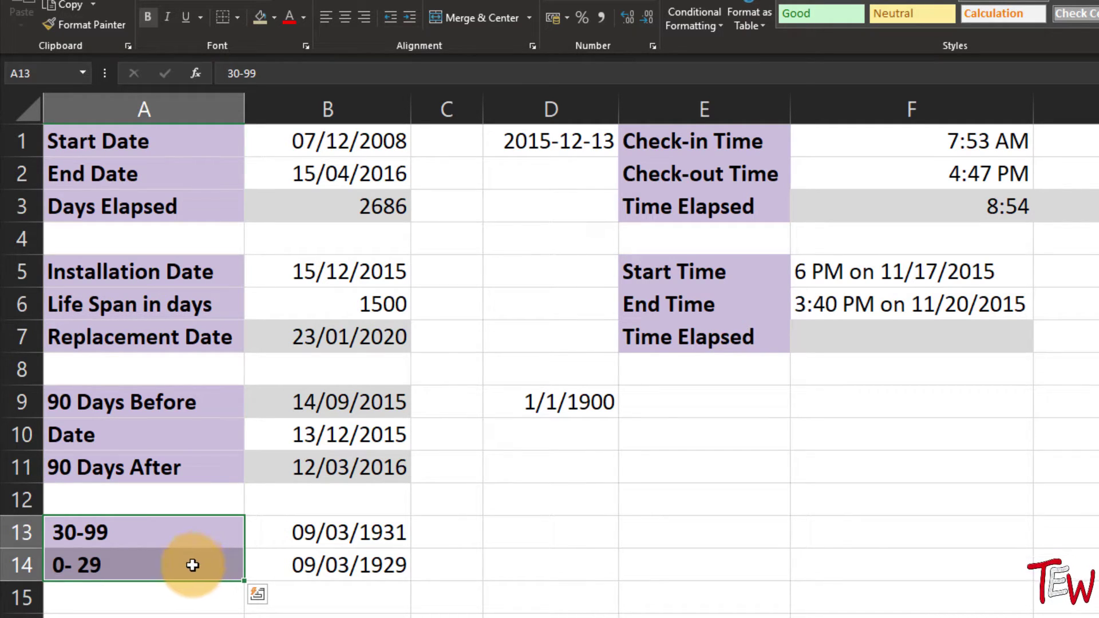
{"action": "left_click", "coordinate": [189, 565]}
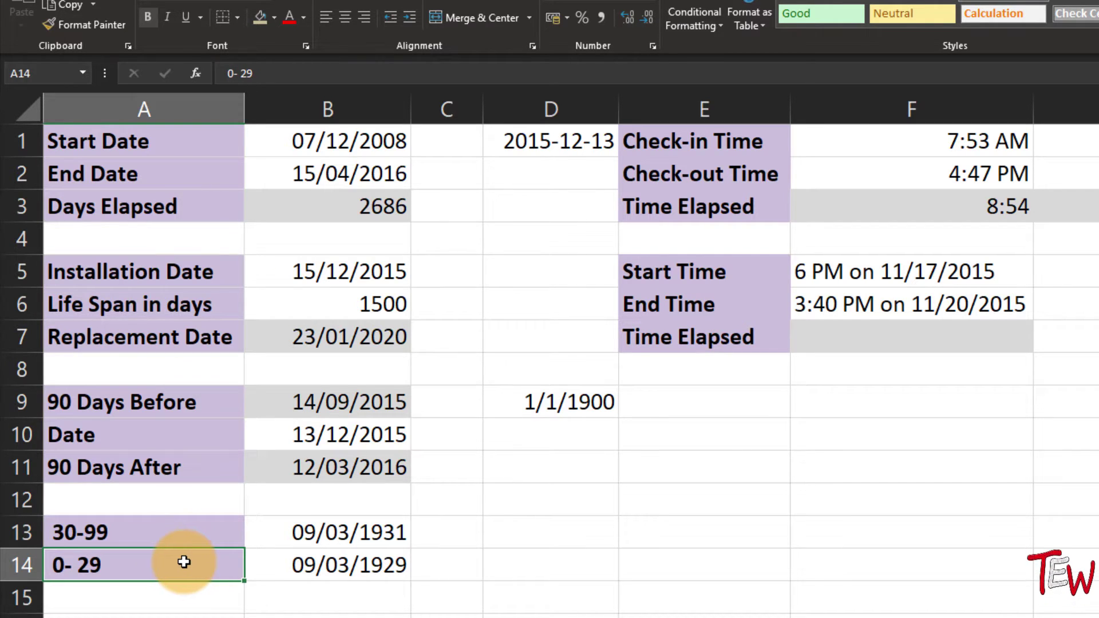
- Preview the Number format for the dates in B13:B14 in Format Cells and keep them in the Date category
{"action": "left_click", "coordinate": [398, 530]}
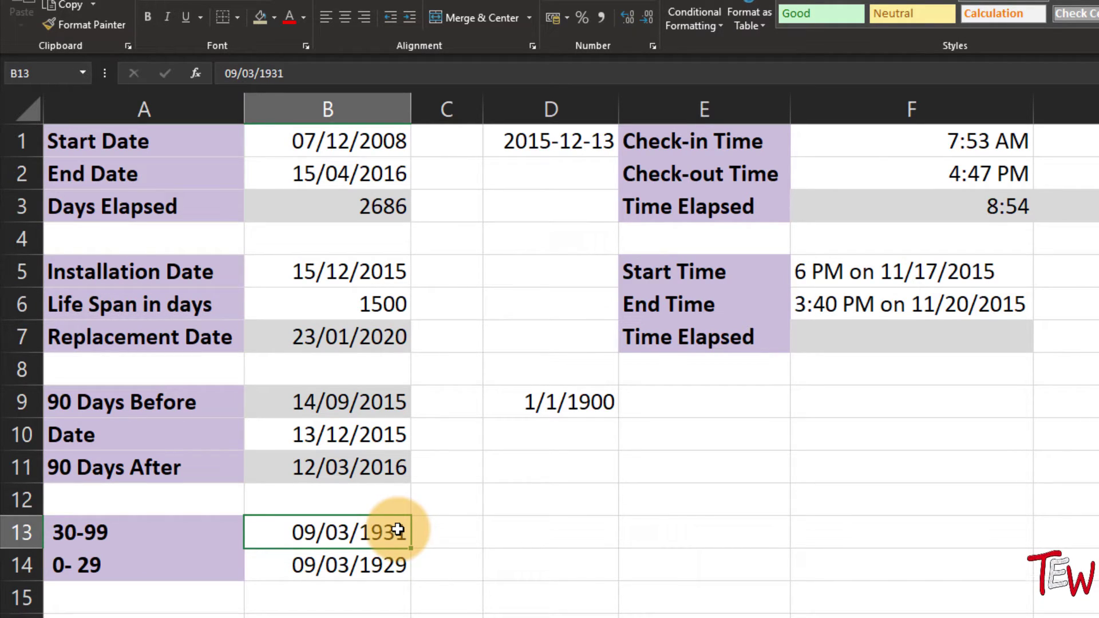
{"action": "left_click_drag", "start_coordinate": [393, 523], "coordinate": [381, 571]}
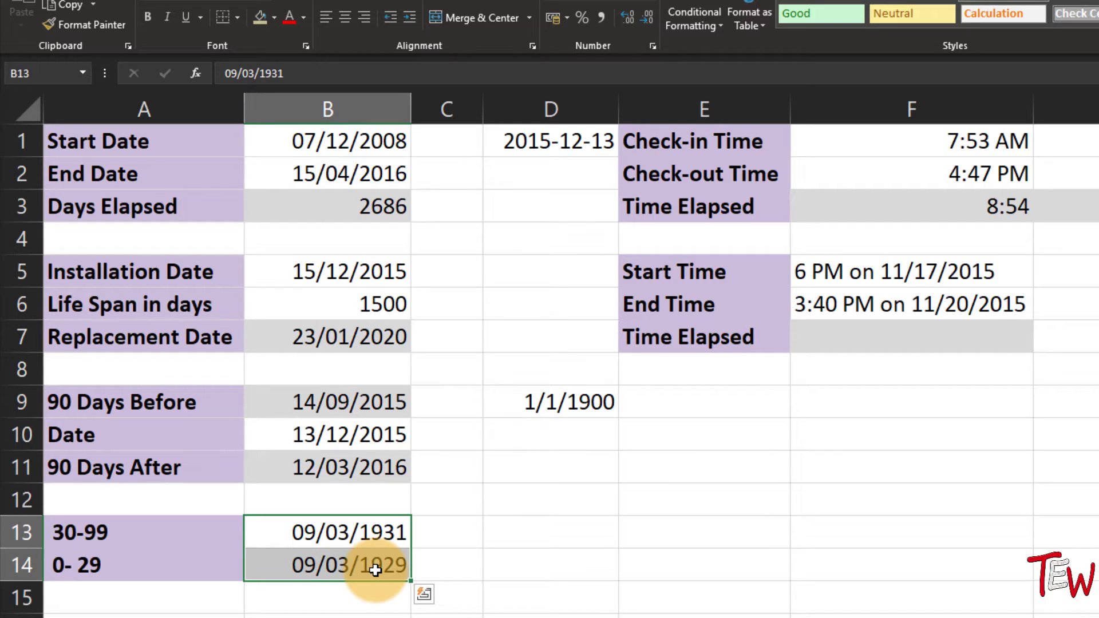
{"action": "key", "text": "ctrl+1"}
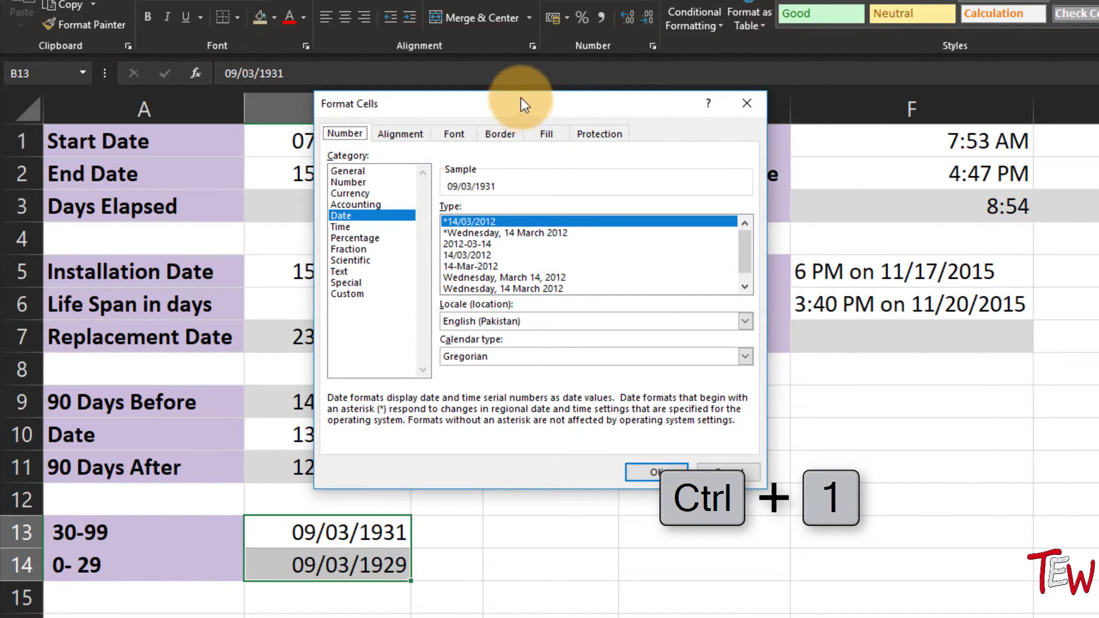
{"action": "left_click", "coordinate": [346, 182]}
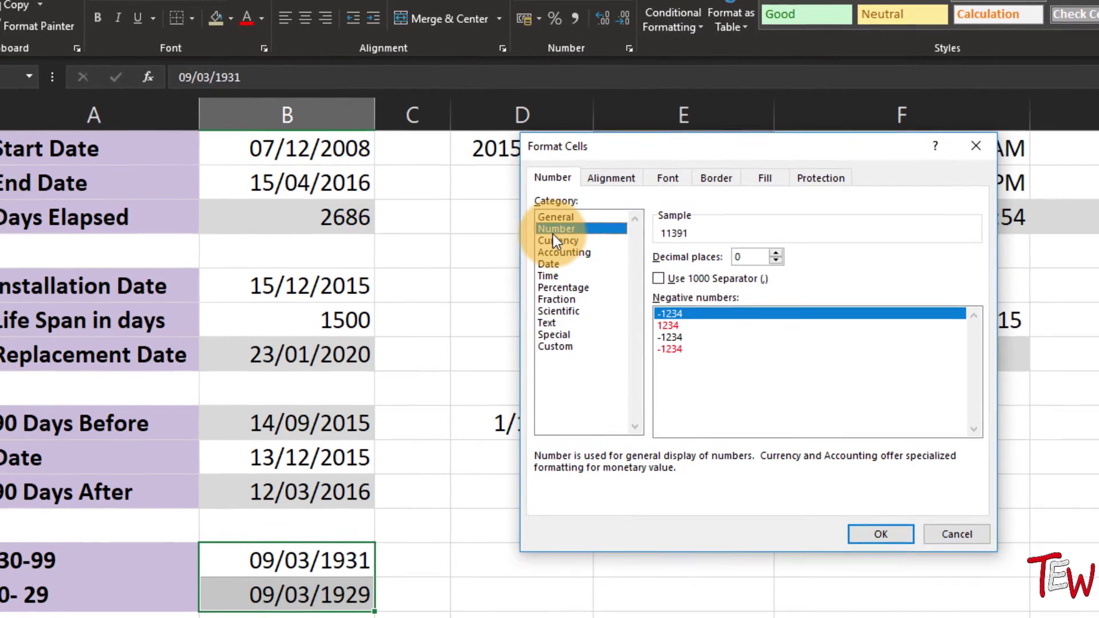
{"action": "left_click", "coordinate": [549, 265]}
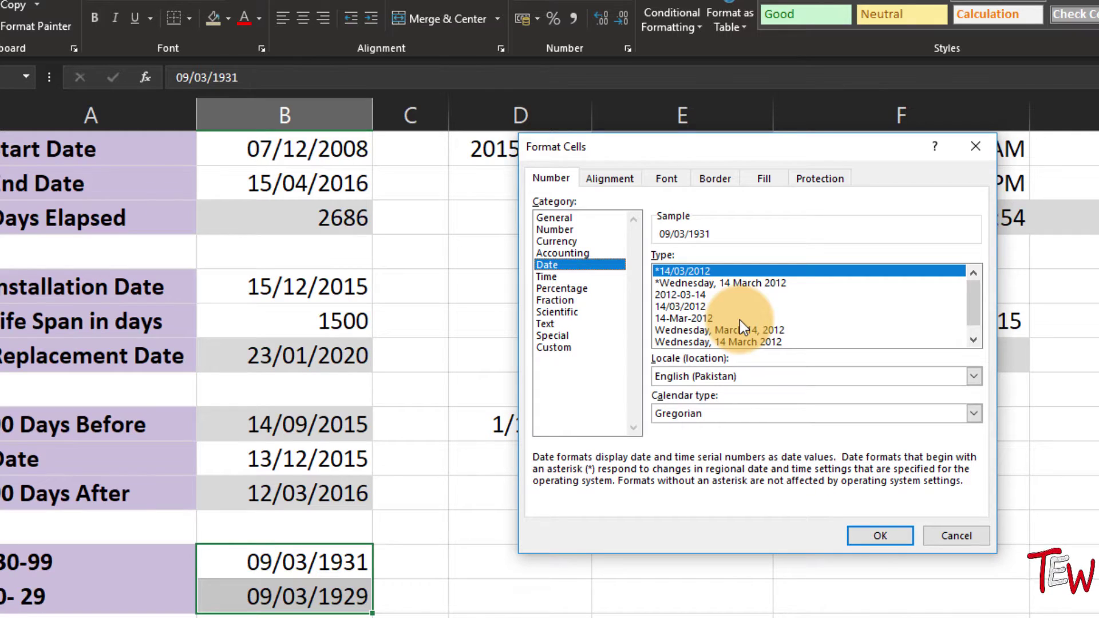
{"action": "left_click", "coordinate": [870, 537]}
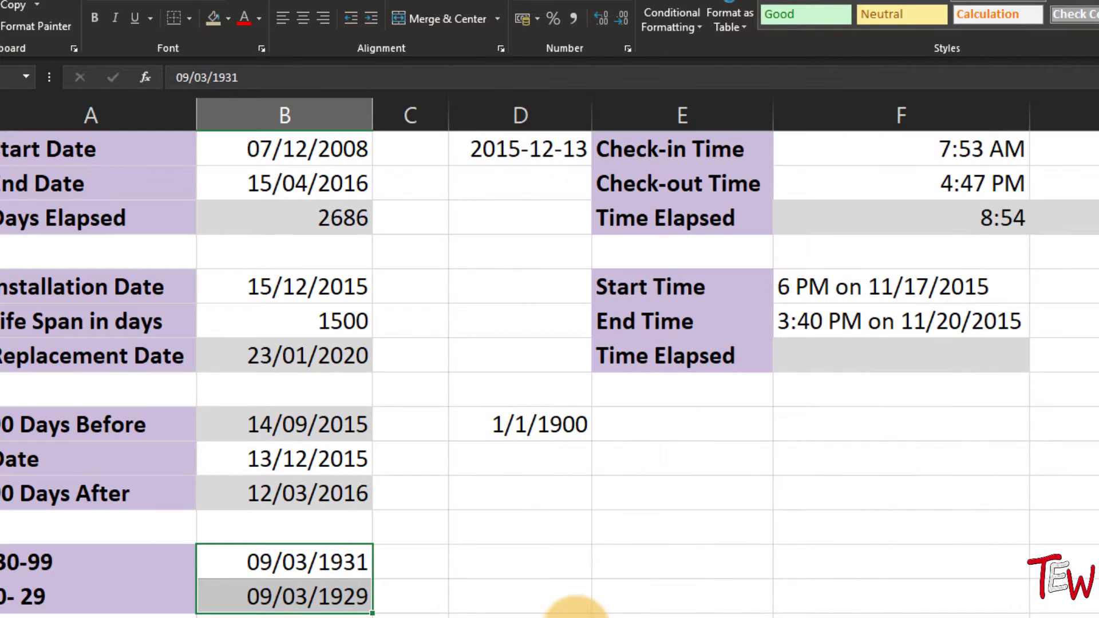
- Format B13:B14 with the two-digit-year date type 03/14/12 in the English (United States) locale
{"action": "left_click", "coordinate": [342, 597]}
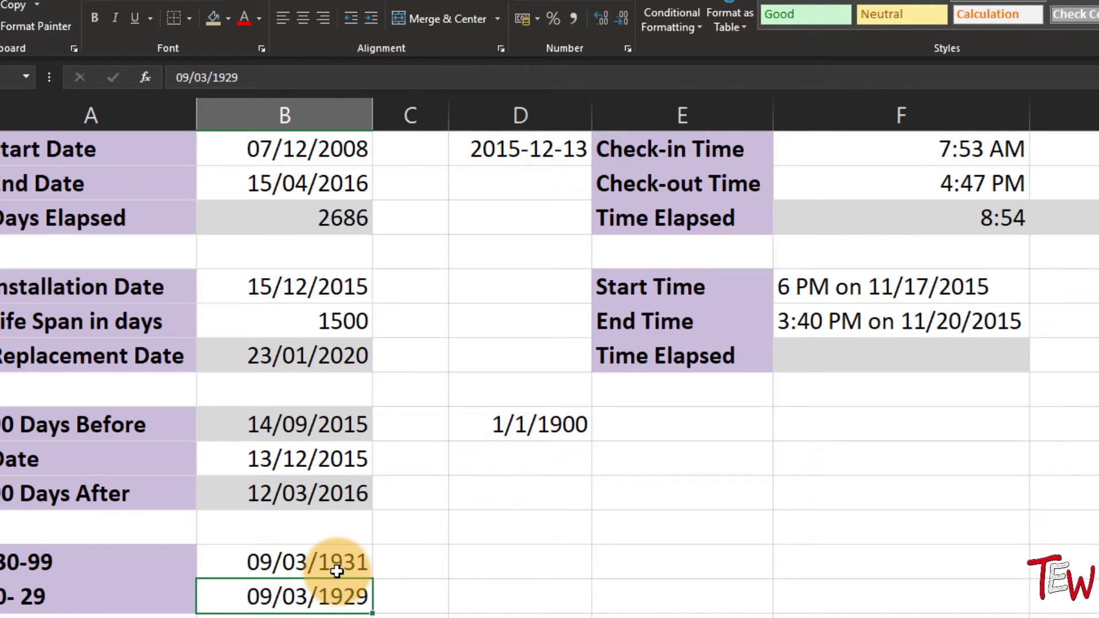
{"action": "left_click_drag", "start_coordinate": [341, 564], "coordinate": [326, 597]}
{"action": "key", "text": "ctrl+1"}
{"action": "left_click", "coordinate": [666, 283]}
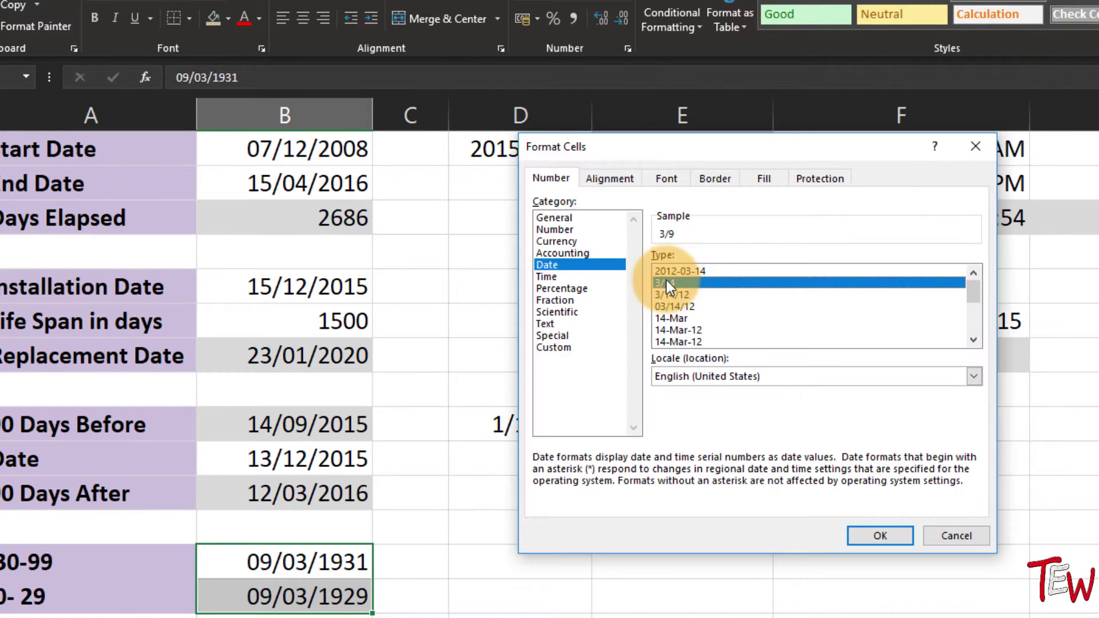
{"action": "left_click", "coordinate": [684, 307]}
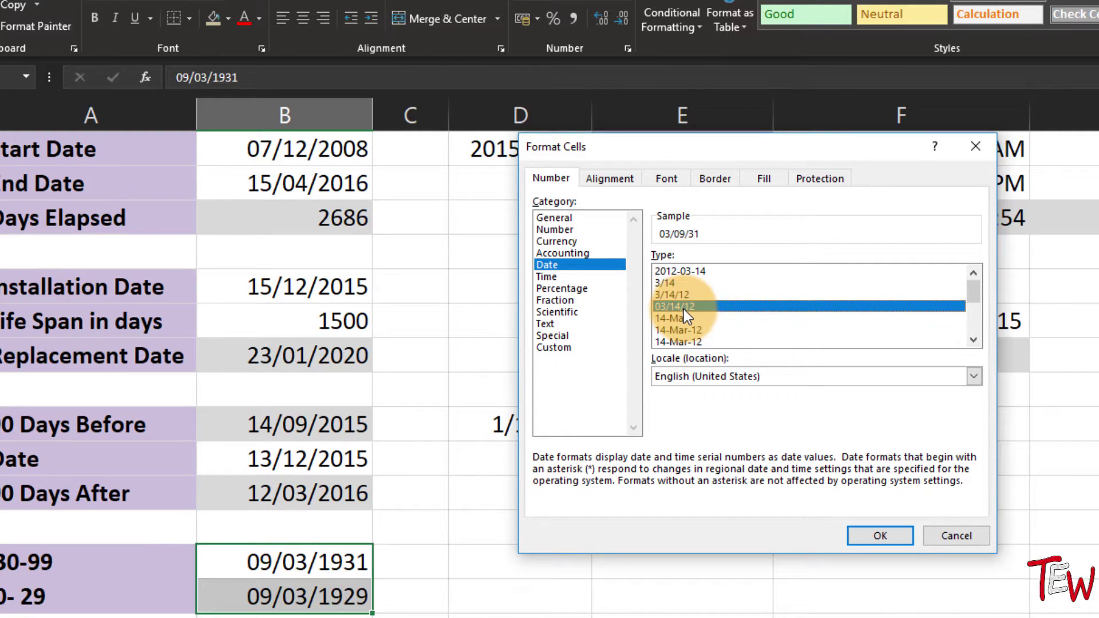
{"action": "left_click", "coordinate": [878, 536]}
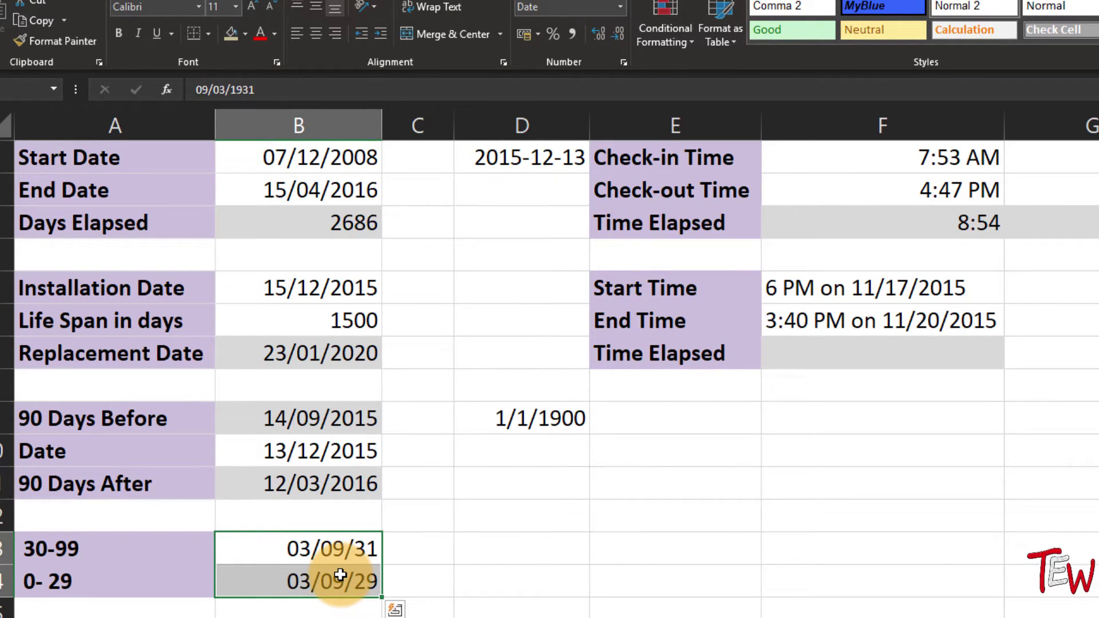
- Apply the dd-mmm-yy date format to B13:B14 and to the dates in B9:B11
{"action": "key", "text": "ctrl+shift+3"}
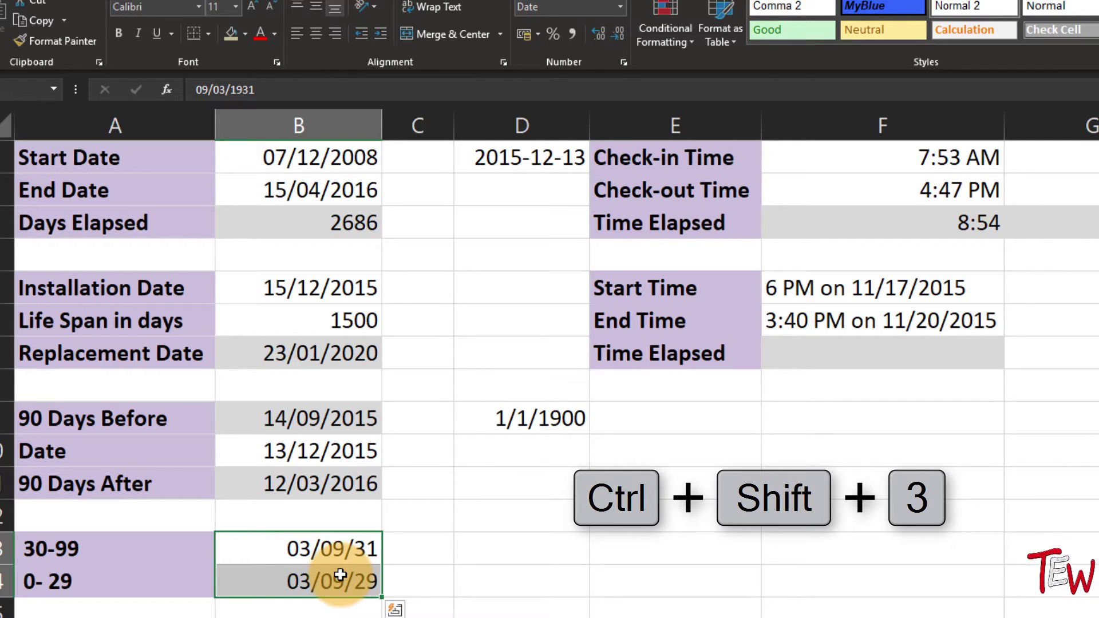
{"action": "key", "text": "ctrl+shift+3"}
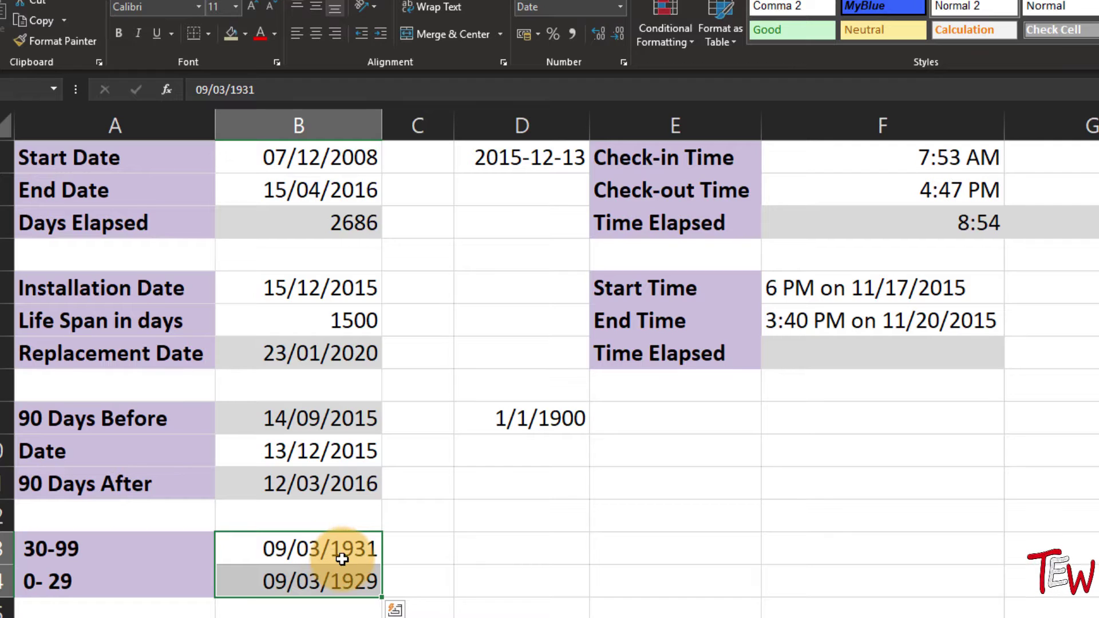
{"action": "key", "text": "ctrl+shift+3"}
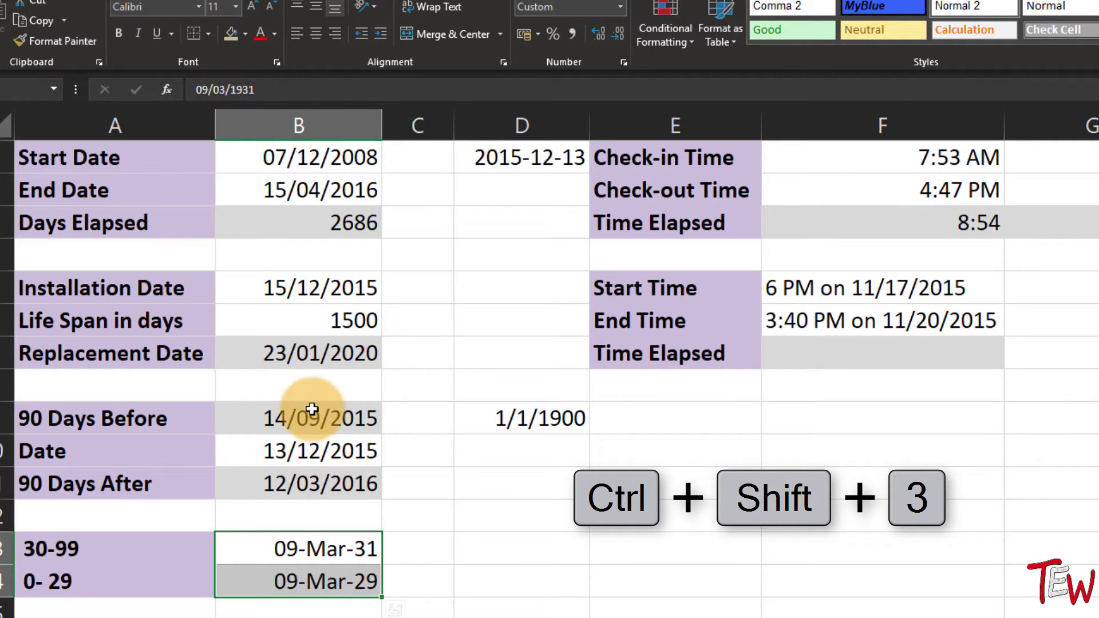
{"action": "left_click_drag", "start_coordinate": [307, 414], "coordinate": [309, 485]}
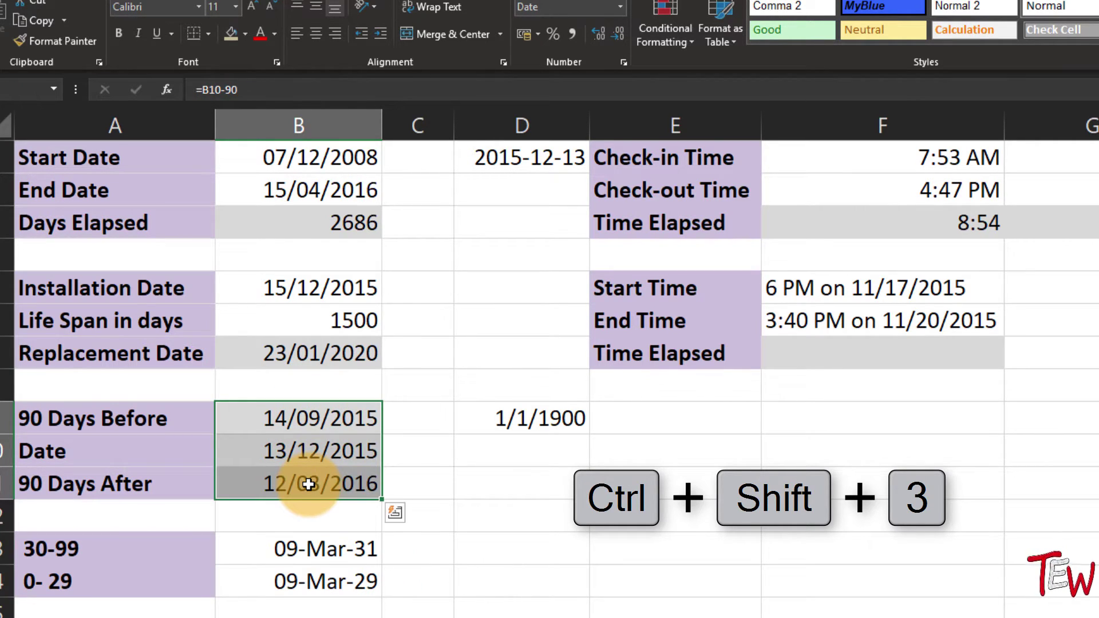
{"action": "key", "text": "ctrl+shift+3"}
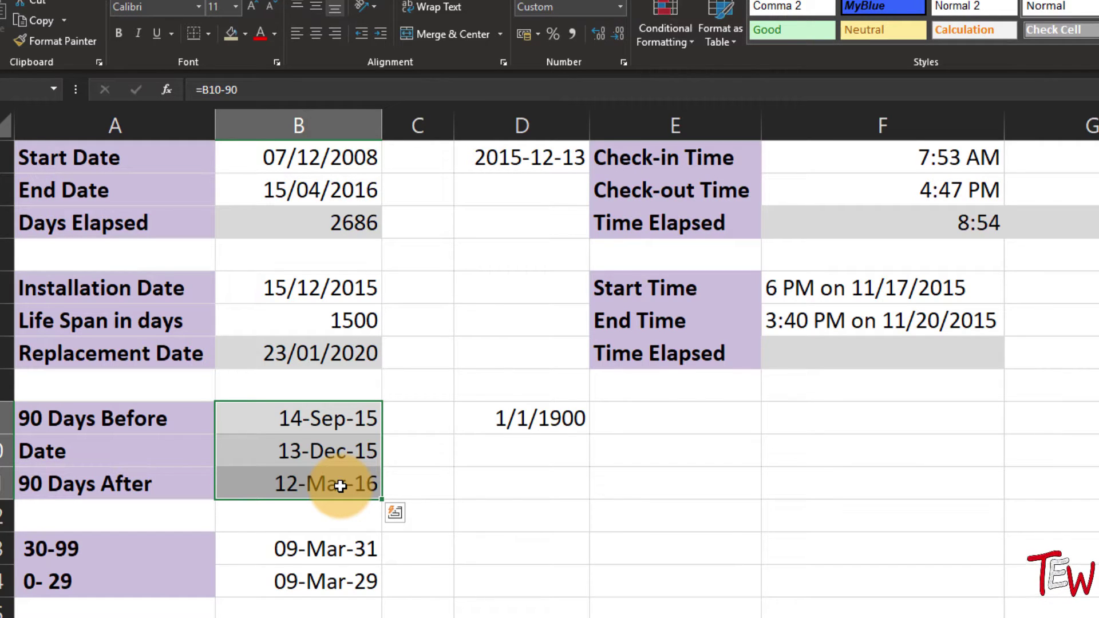
- Review the available Date format types for B9:B11 in Format Cells without applying any
{"action": "key", "text": "ctrl+1"}
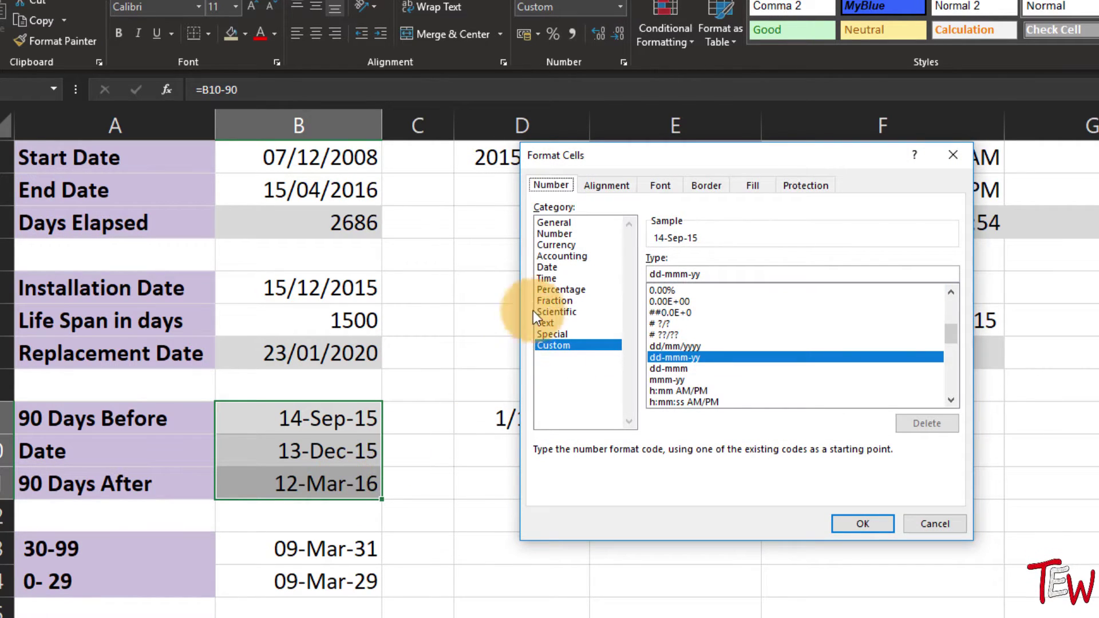
{"action": "left_click", "coordinate": [550, 267]}
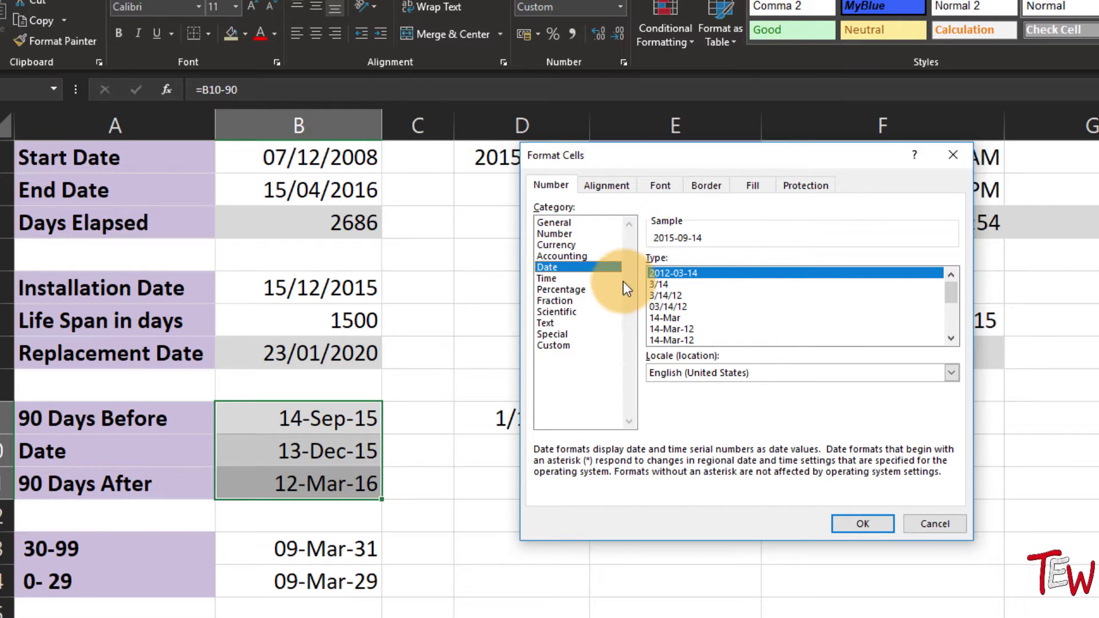
{"action": "left_click_drag", "start_coordinate": [951, 291], "coordinate": [944, 331]}
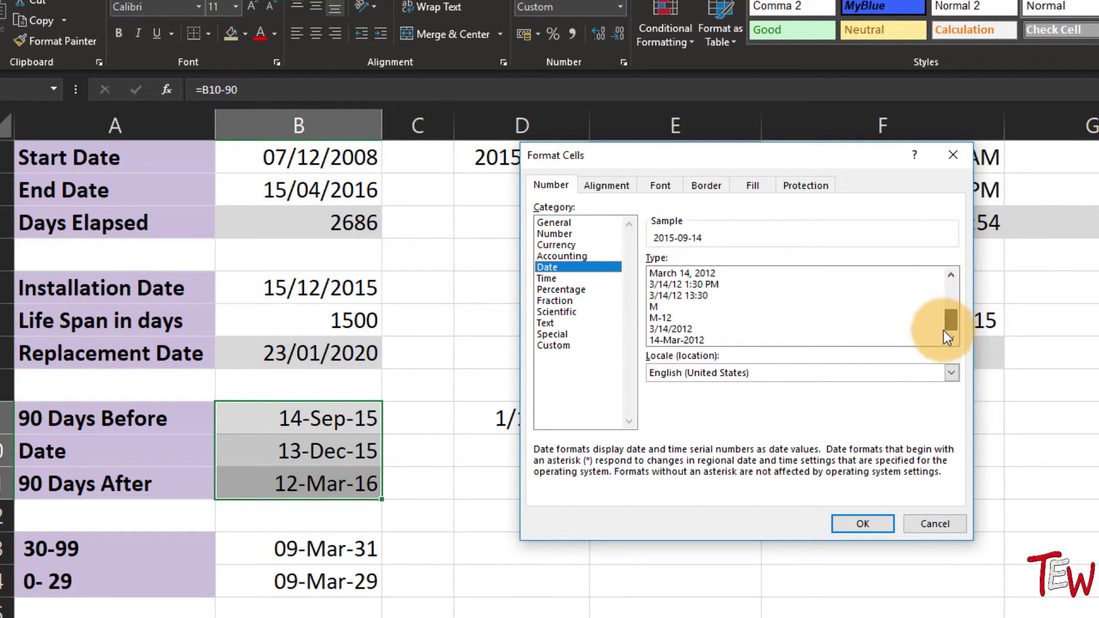
{"action": "left_click", "coordinate": [923, 525]}
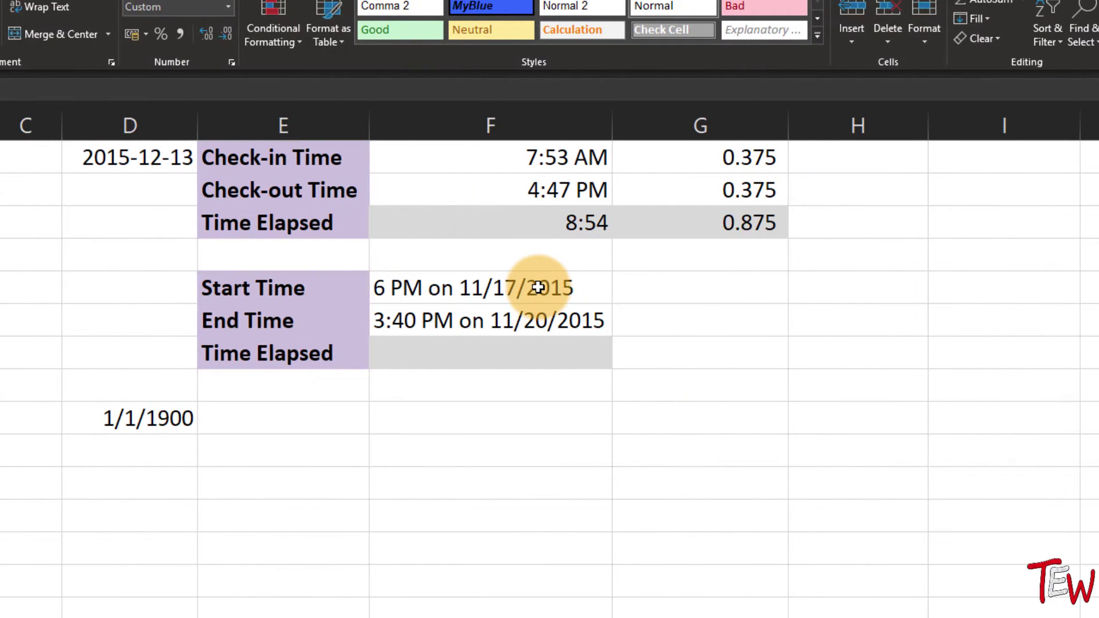
- Examine the Start Time and End Time entries in F5:F6 and the empty Time Elapsed cell F7
{"action": "left_click", "coordinate": [538, 288]}
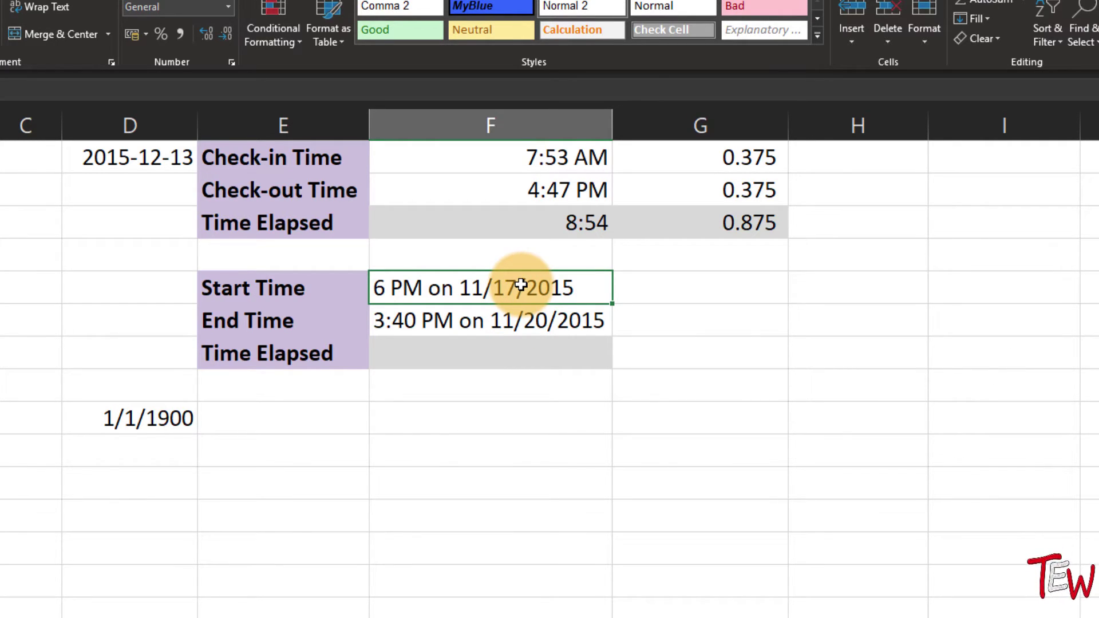
{"action": "left_click", "coordinate": [520, 323]}
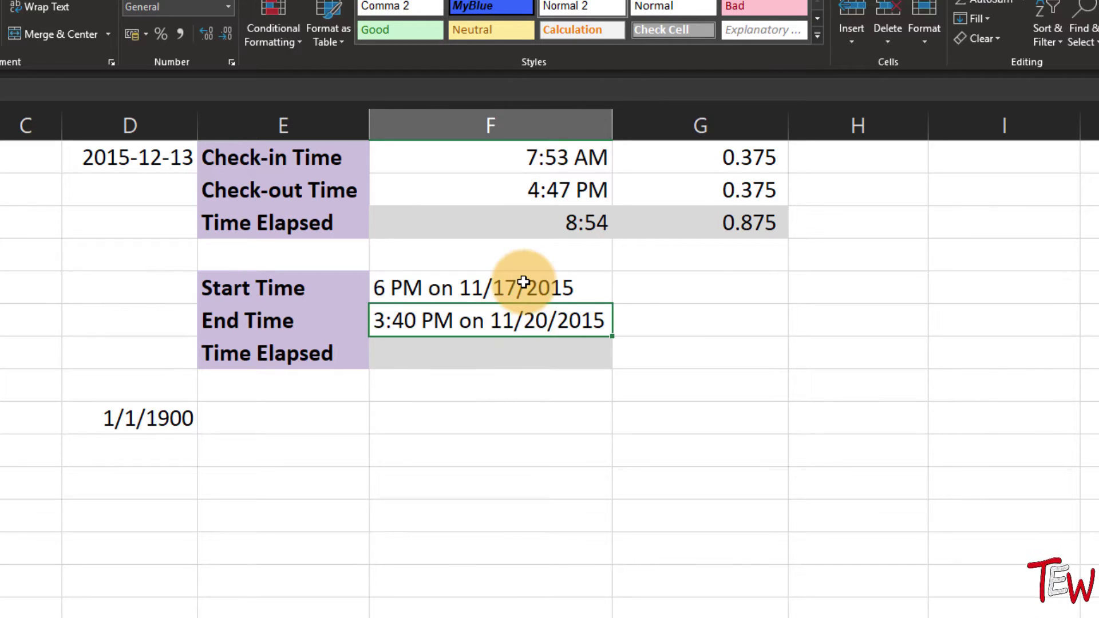
{"action": "left_click", "coordinate": [524, 282]}
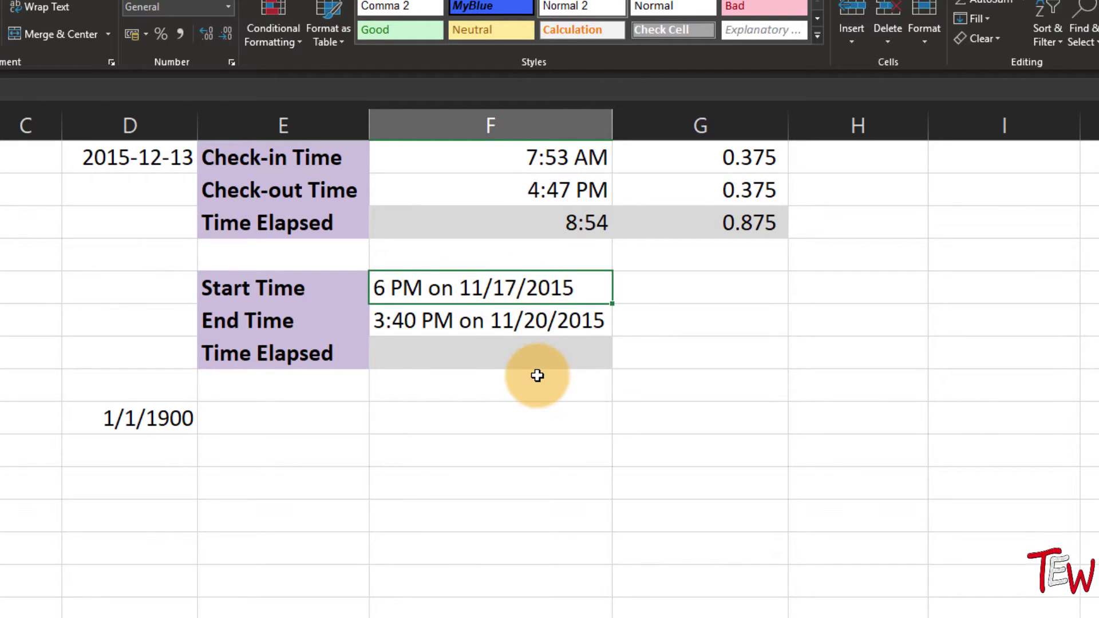
{"action": "left_click", "coordinate": [532, 359]}
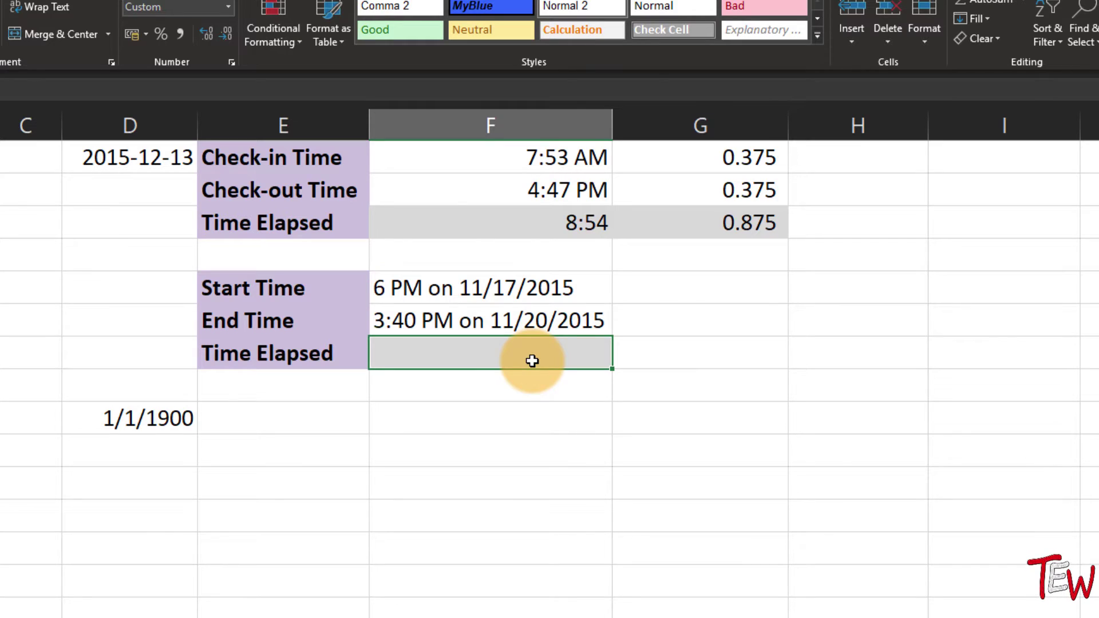
{"action": "left_click", "coordinate": [508, 287]}
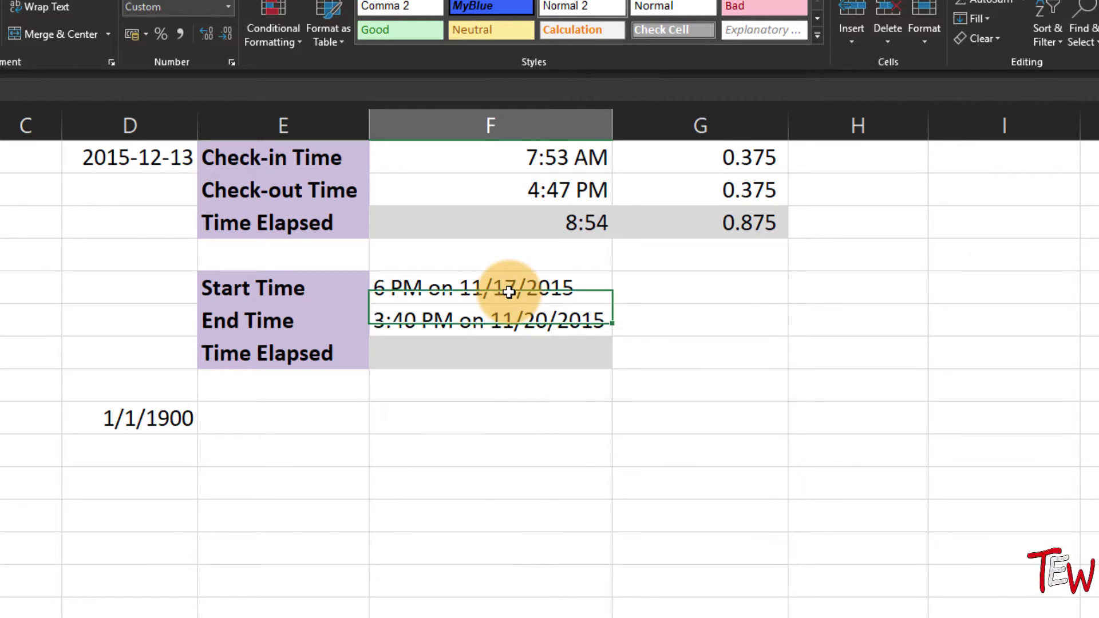
{"action": "left_click", "coordinate": [516, 327]}
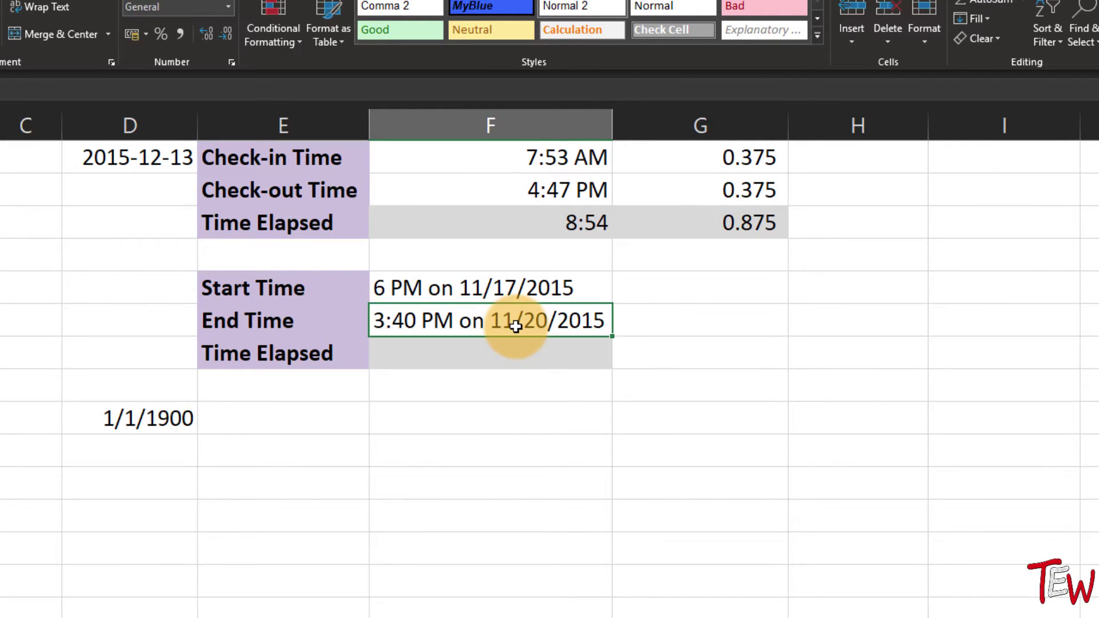
- Enter the start date and time 11/17/2015 6 p in G5, beside the Start Time text entry
{"action": "left_click", "coordinate": [690, 293]}
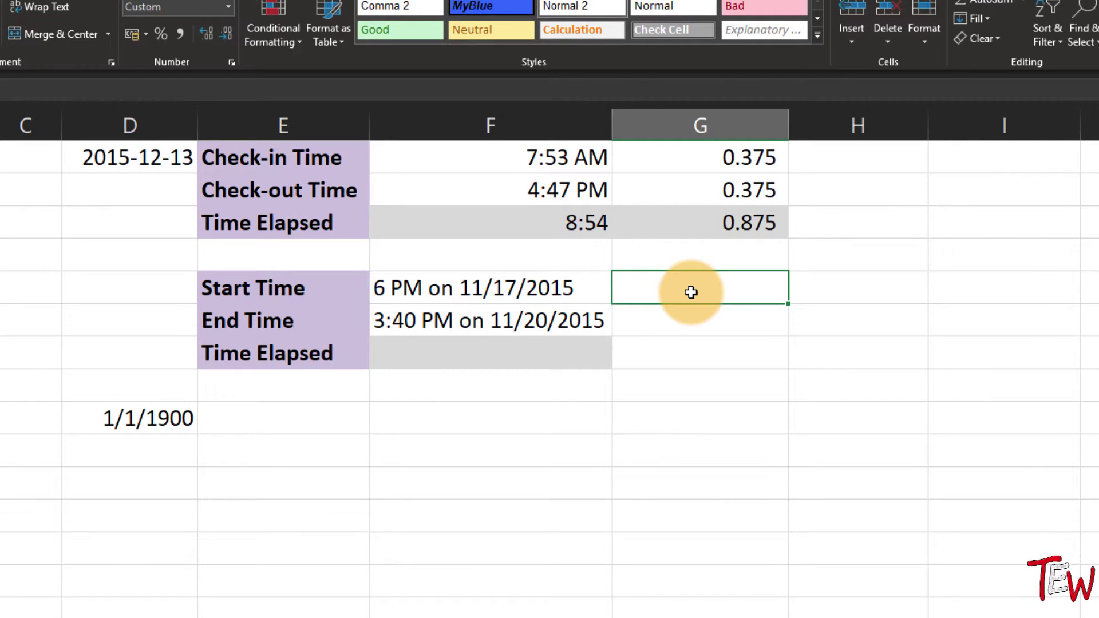
{"action": "type", "text": "11/17"}
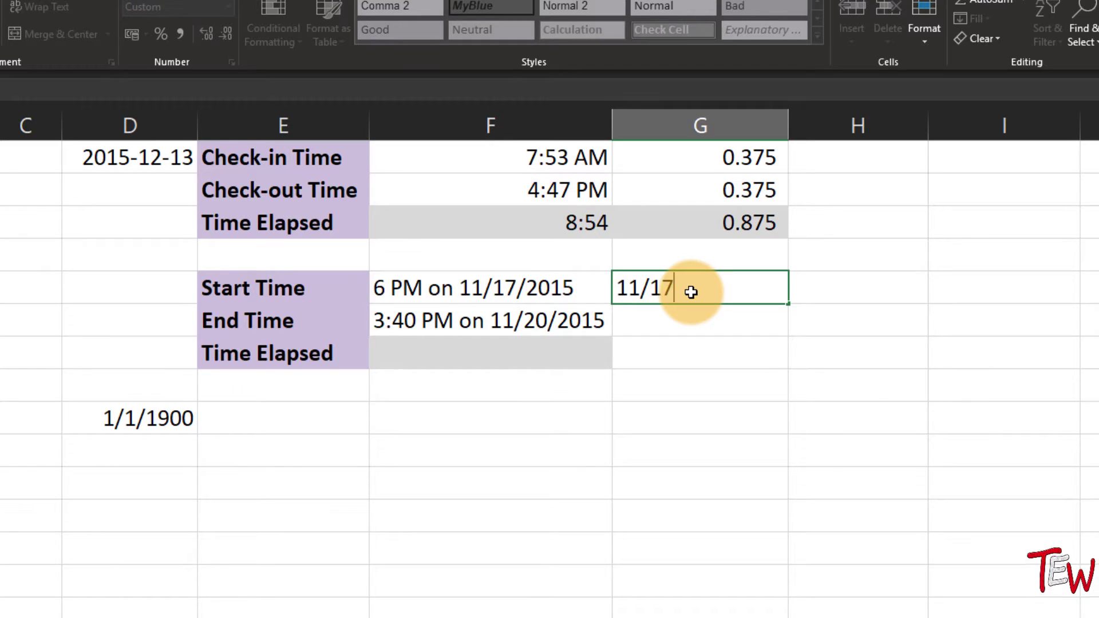
{"action": "type", "text": "/2015 "}
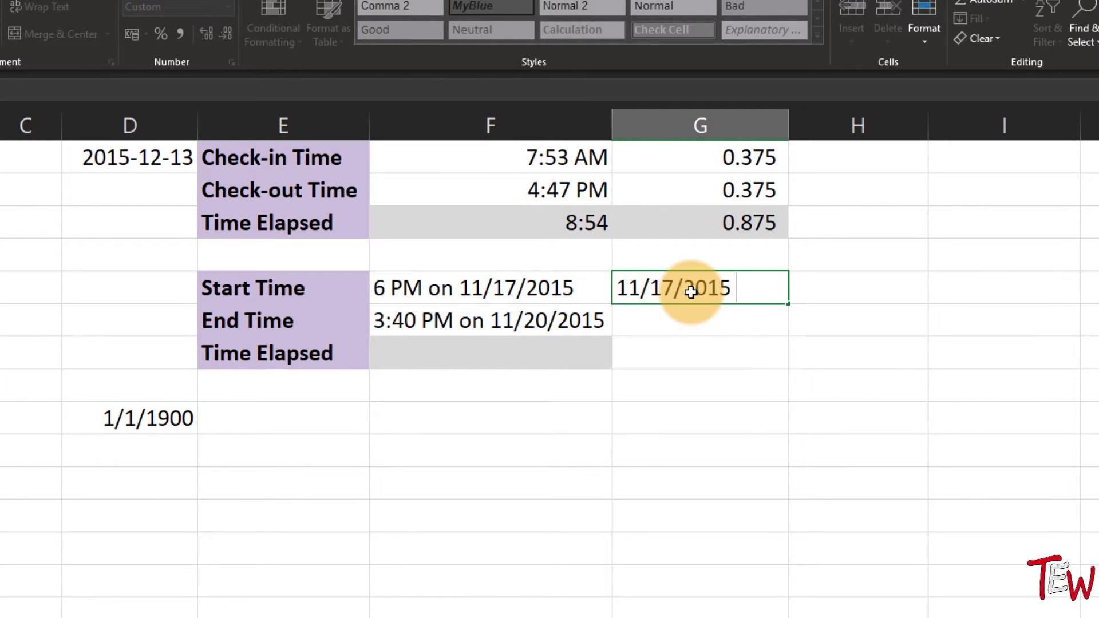
{"action": "type", "text": "6"}
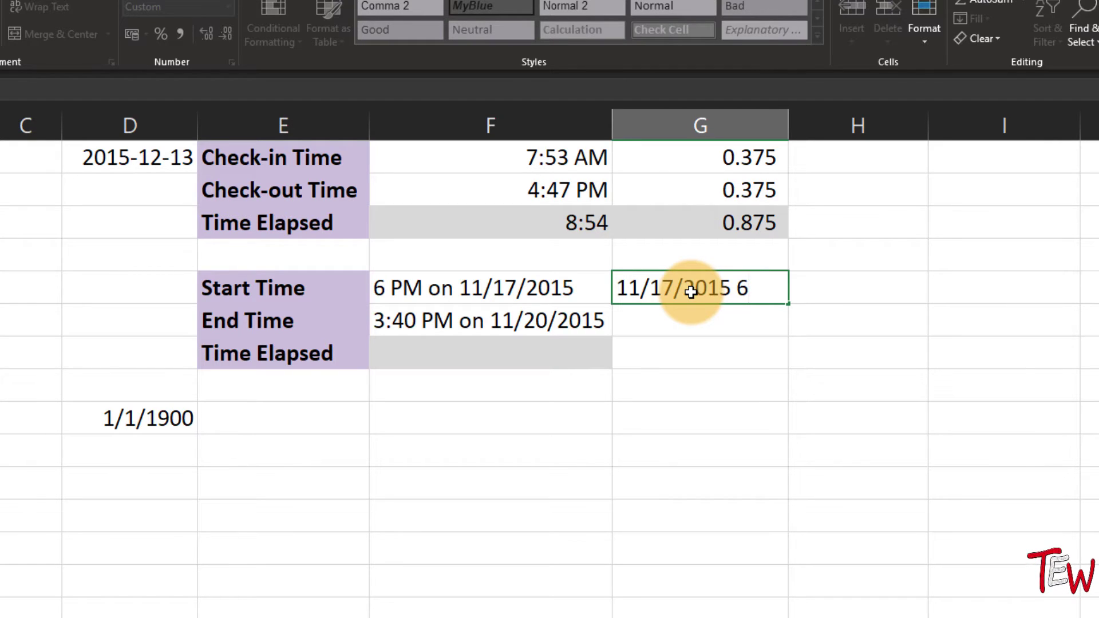
{"action": "type", "text": "p"}
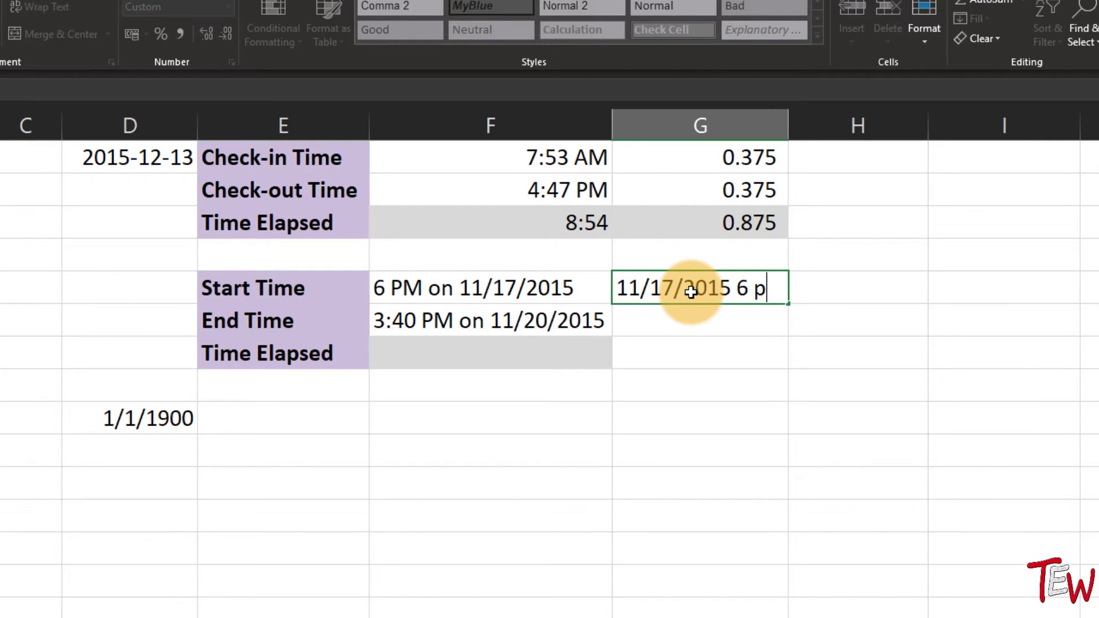
{"action": "key", "text": "Return"}
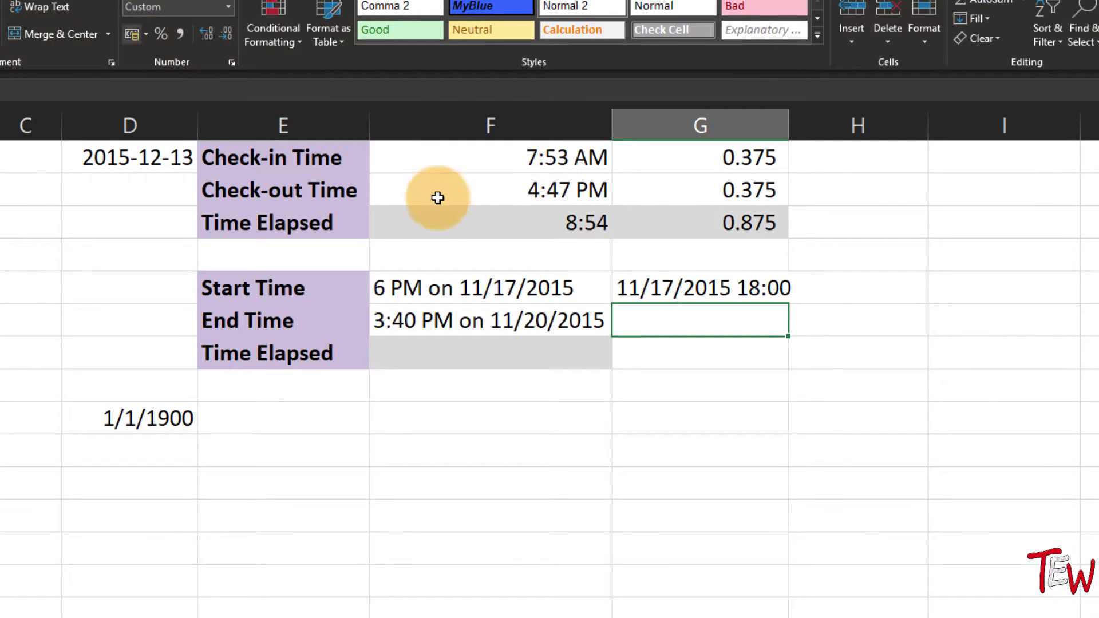
{"action": "left_click", "coordinate": [634, 288]}
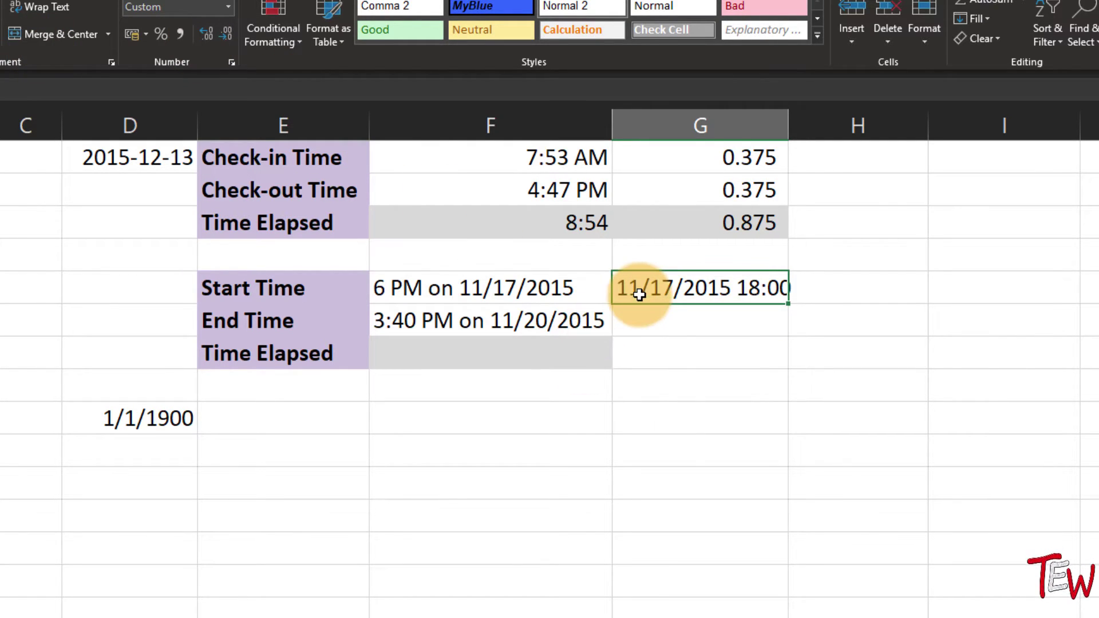
- Enter the end time and date 3:40 p 11/20/15 in G6, beside the End Time text entry
{"action": "left_click", "coordinate": [672, 324]}
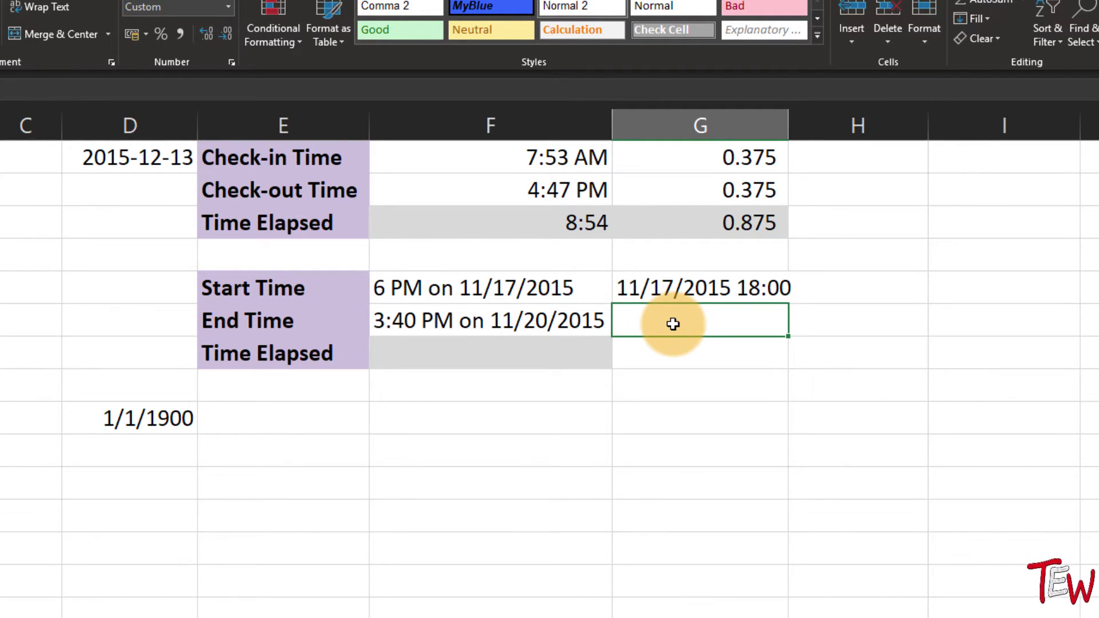
{"action": "type", "text": "3:"}
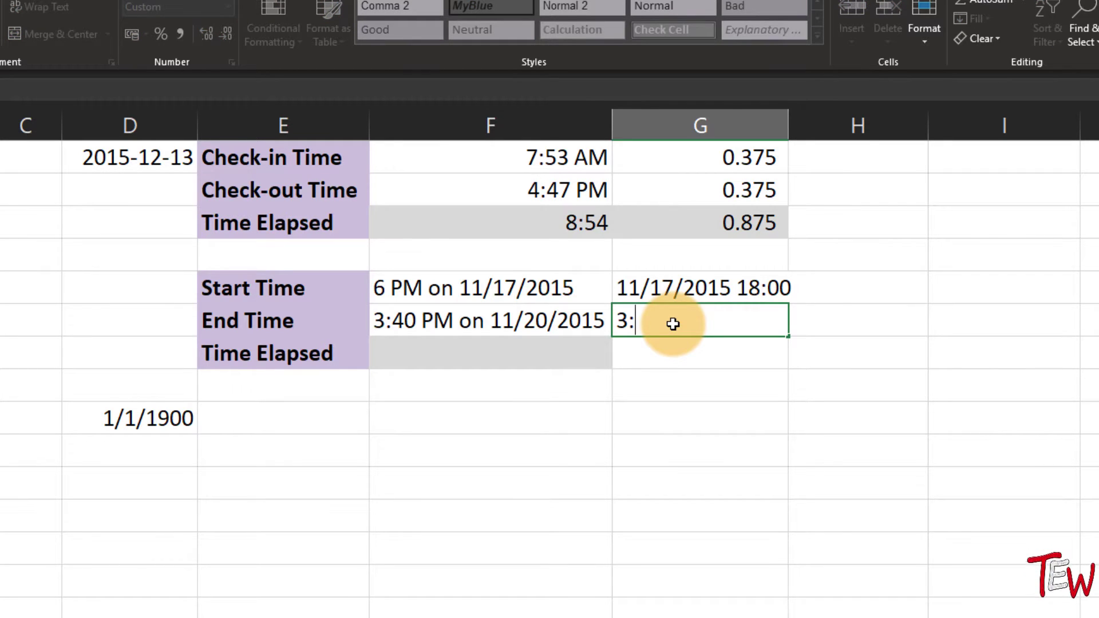
{"action": "type", "text": "40 p"}
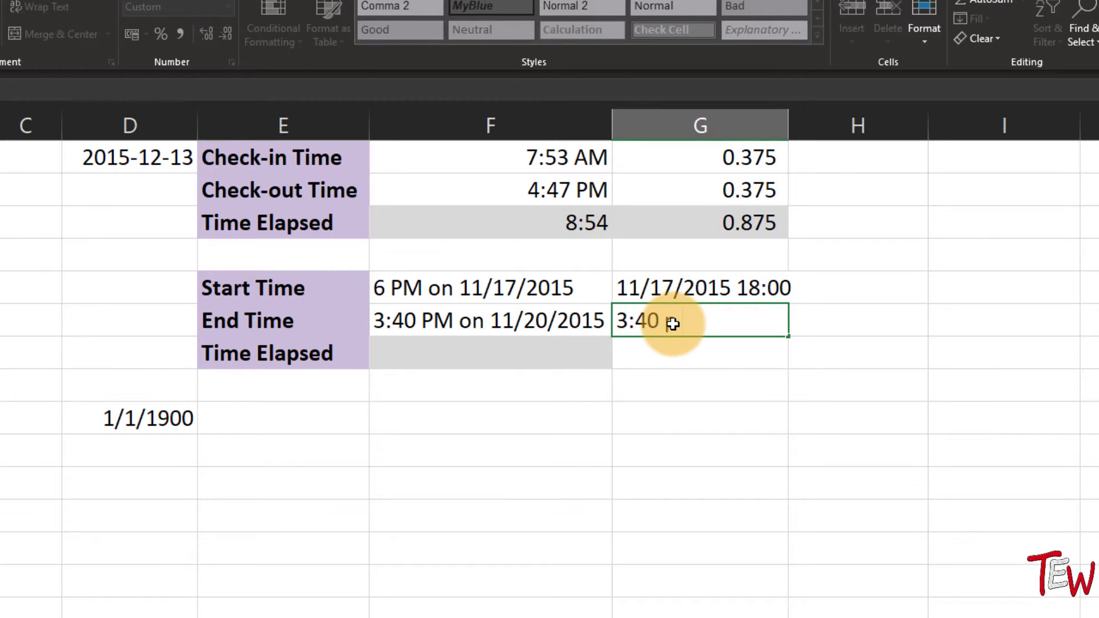
{"action": "type", "text": "11/20"}
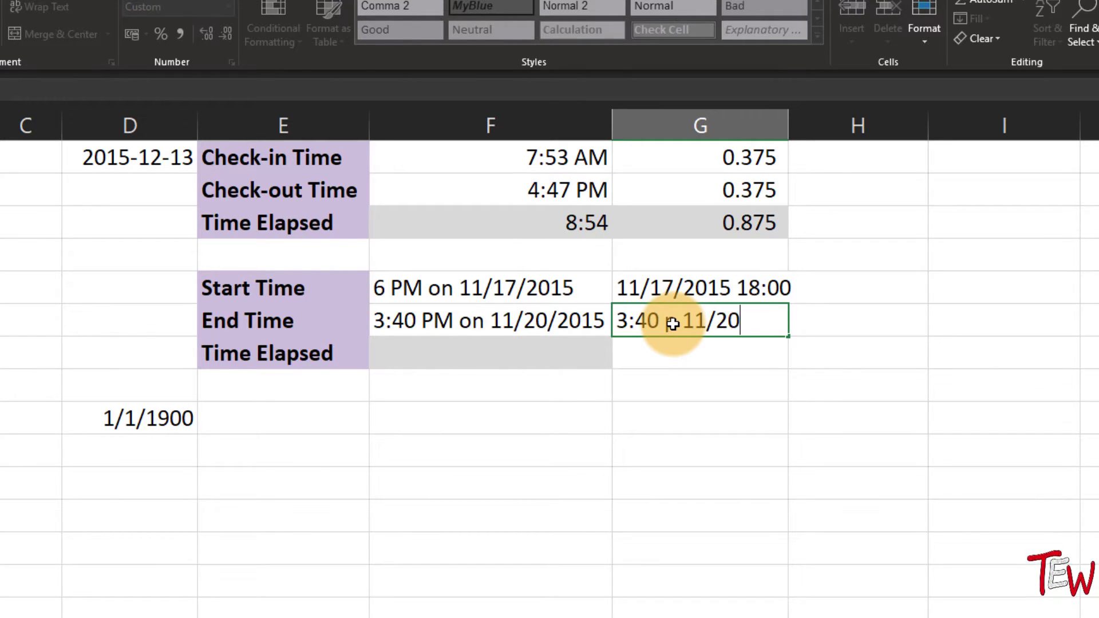
{"action": "type", "text": "/"}
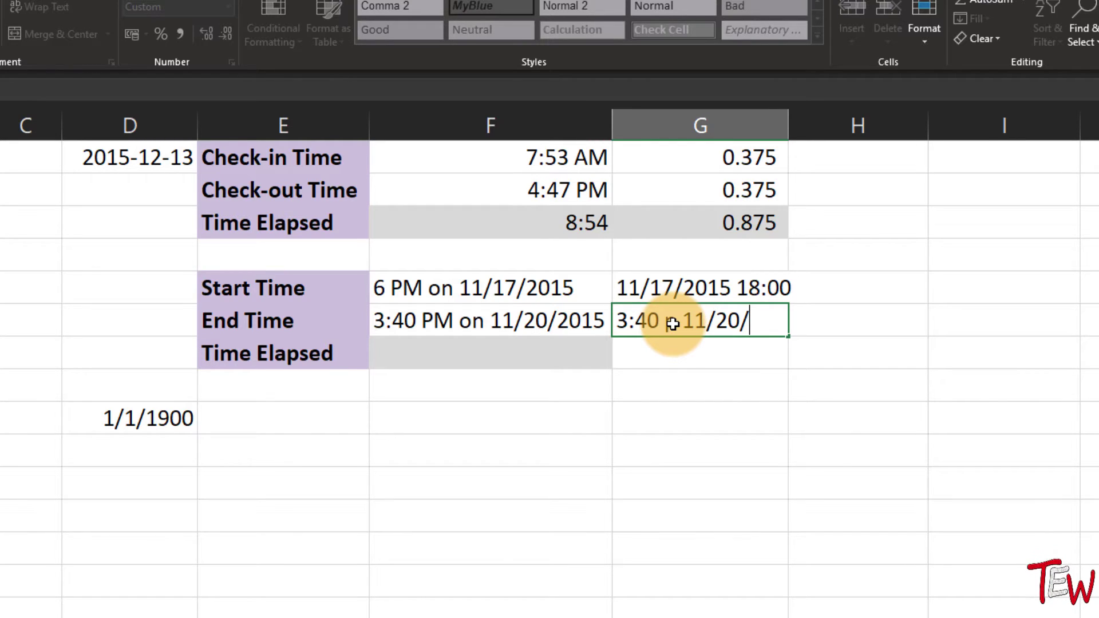
{"action": "type", "text": "15"}
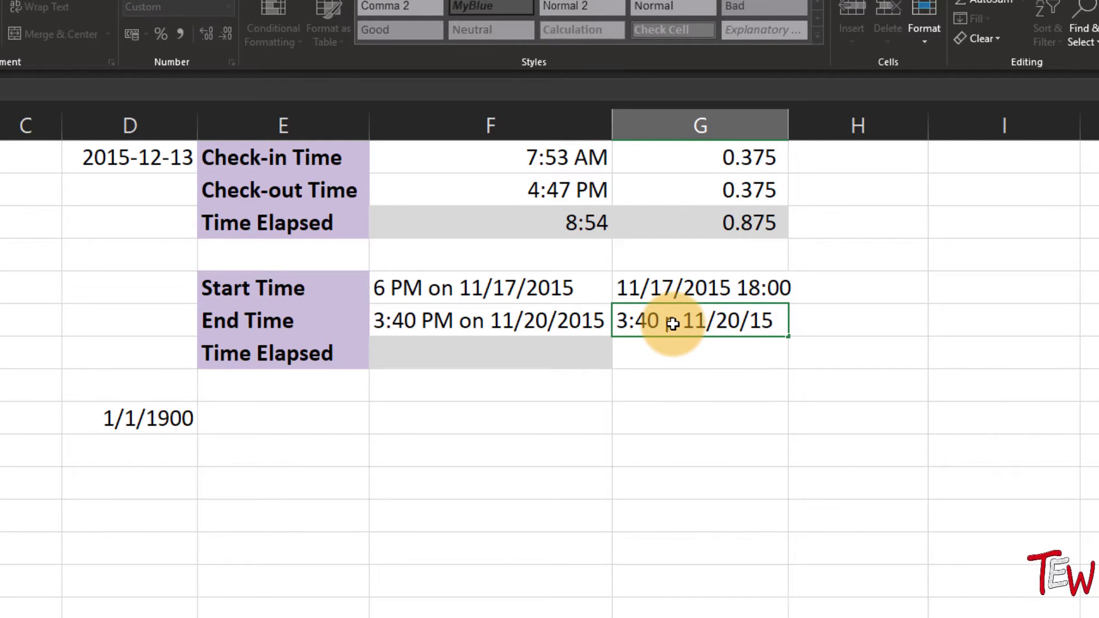
{"action": "key", "text": "Return"}
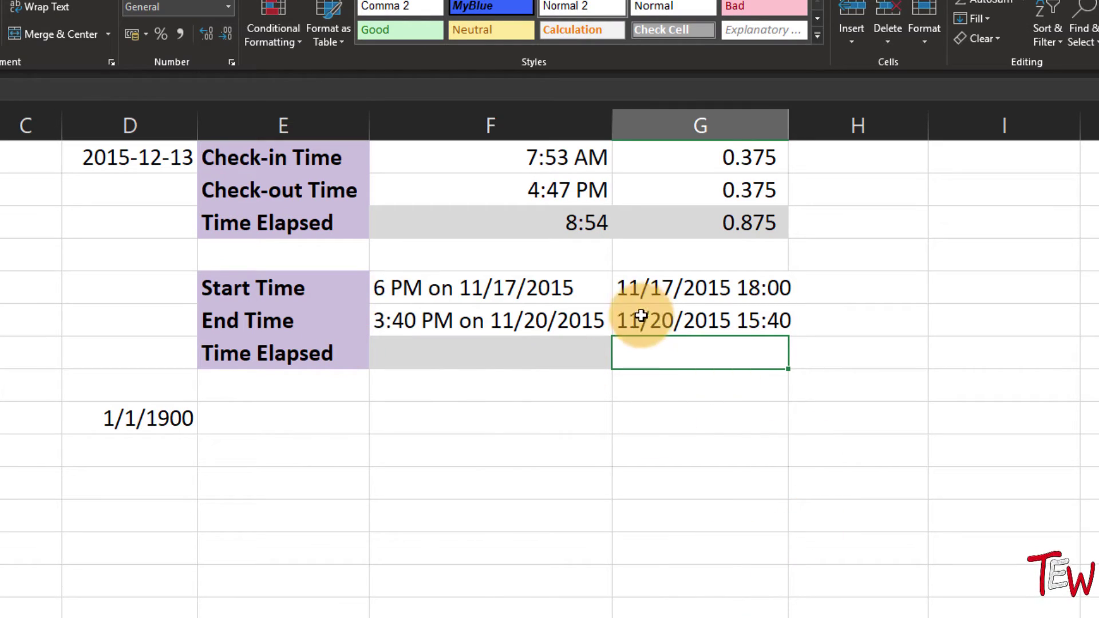
- Calculate the time elapsed in G7 by subtracting the start from the end with =G6-G5
{"action": "type", "text": "="}
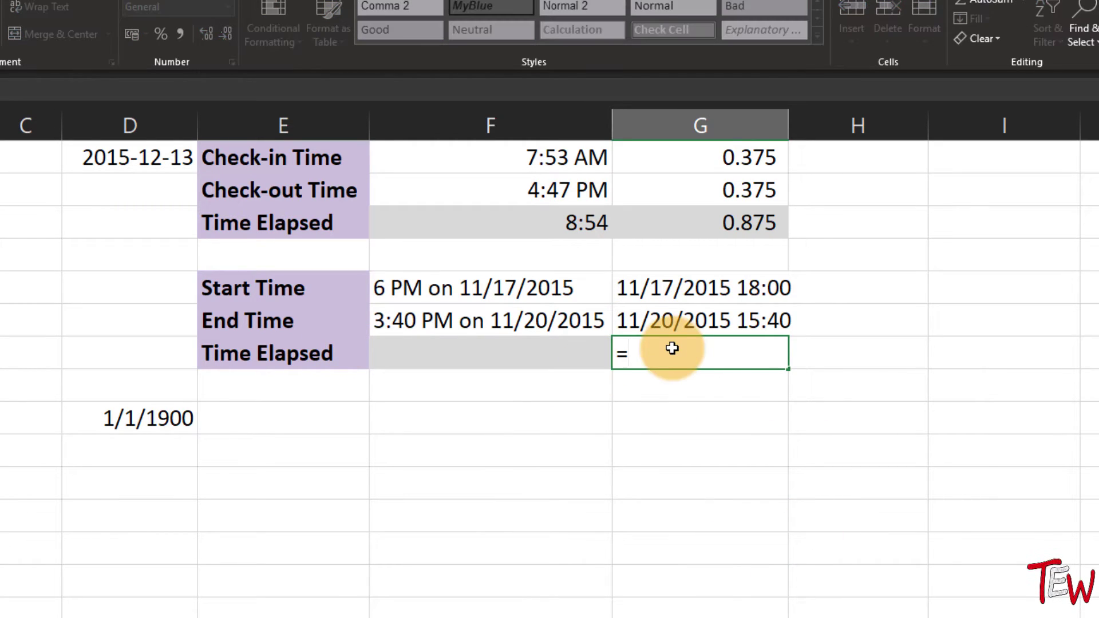
{"action": "left_click", "coordinate": [652, 318]}
{"action": "type", "text": "-"}
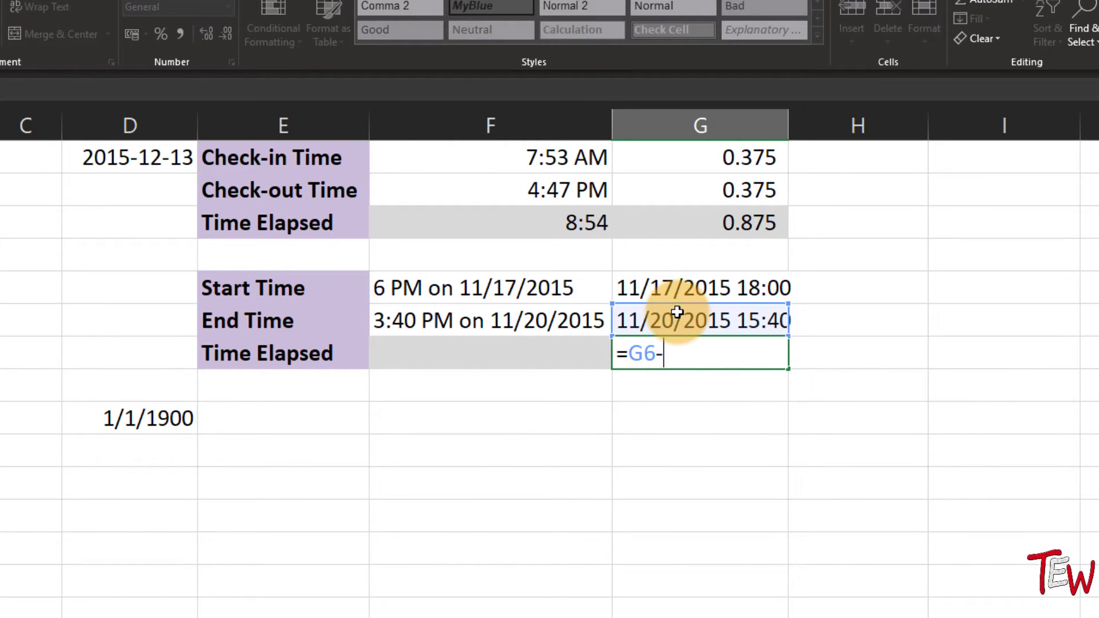
{"action": "left_click", "coordinate": [680, 297]}
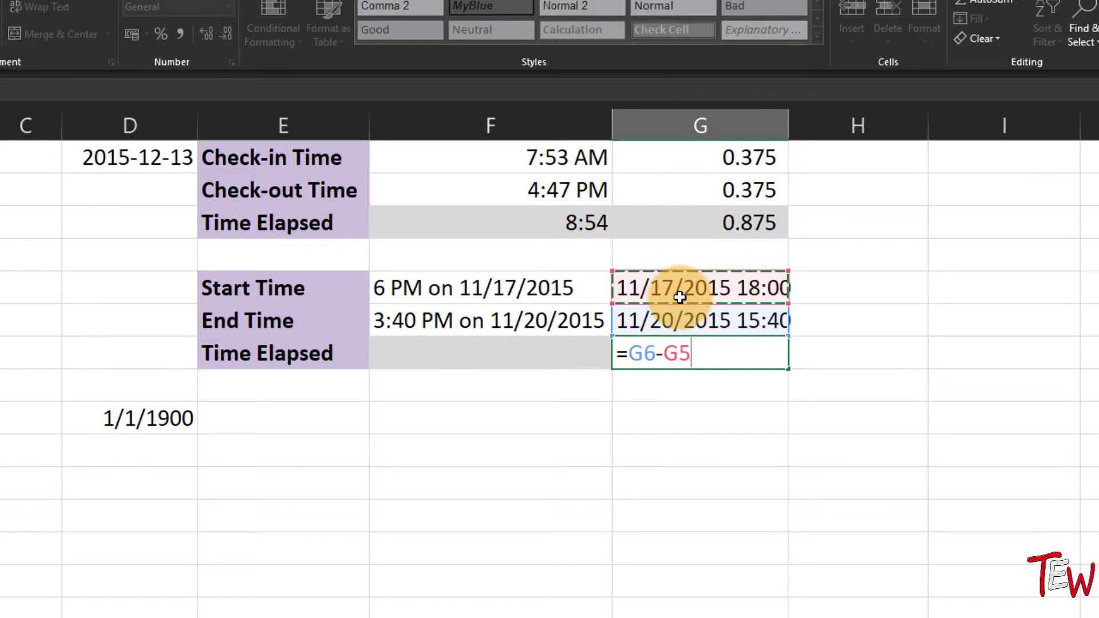
{"action": "key", "text": "ctrl+Return"}
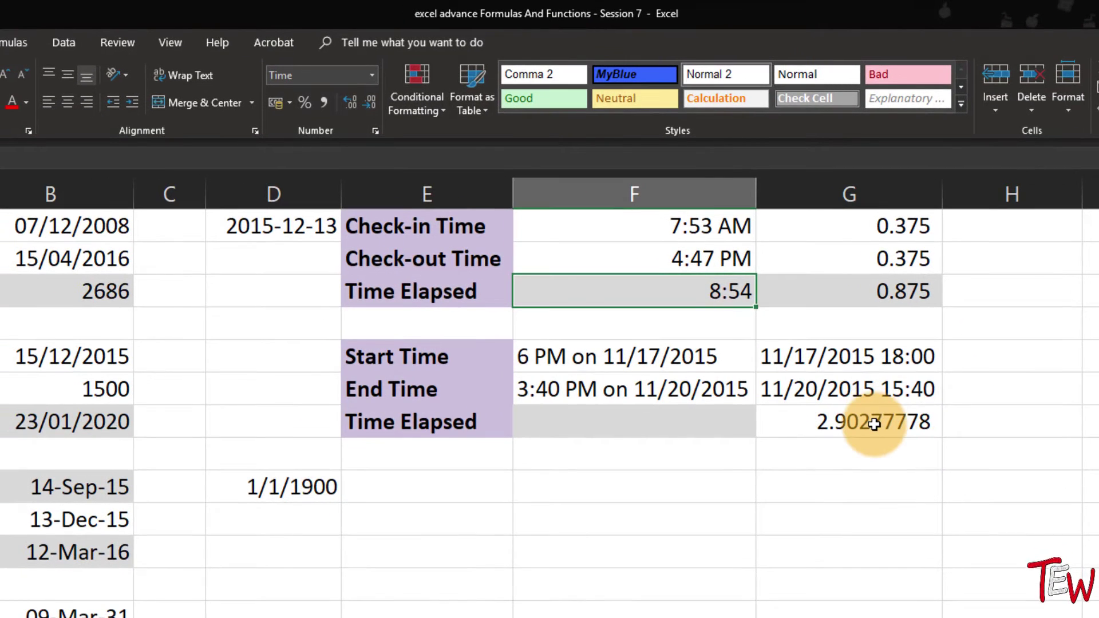
- Format the elapsed-time result in G7 with the 13:30 time type and compare it with the entries in G5:G6
{"action": "left_click", "coordinate": [875, 424]}
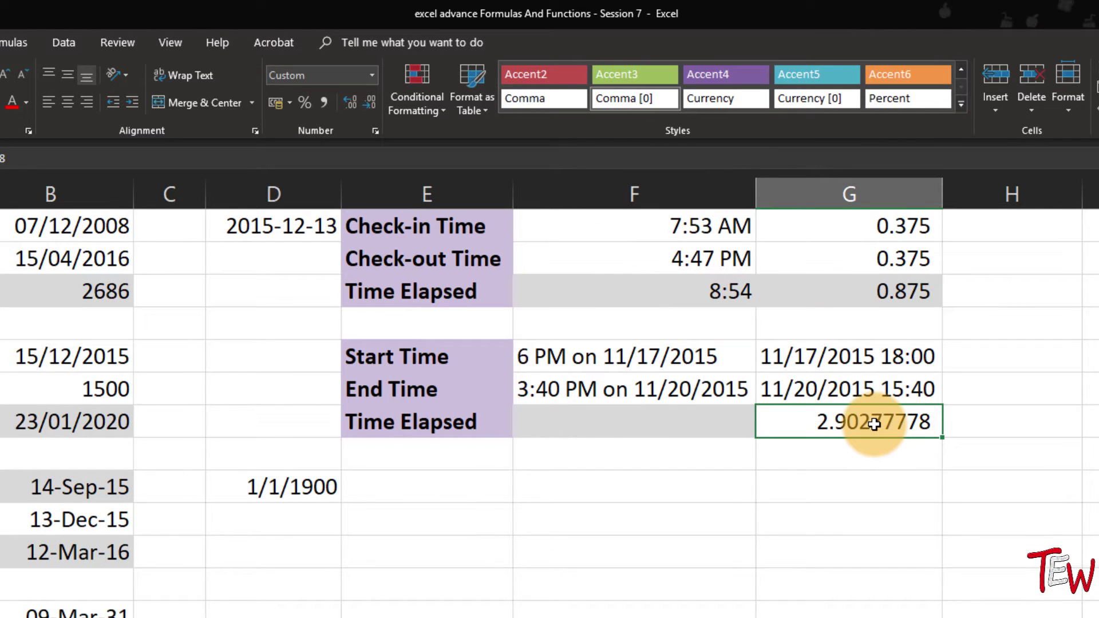
{"action": "key", "text": "ctrl+1"}
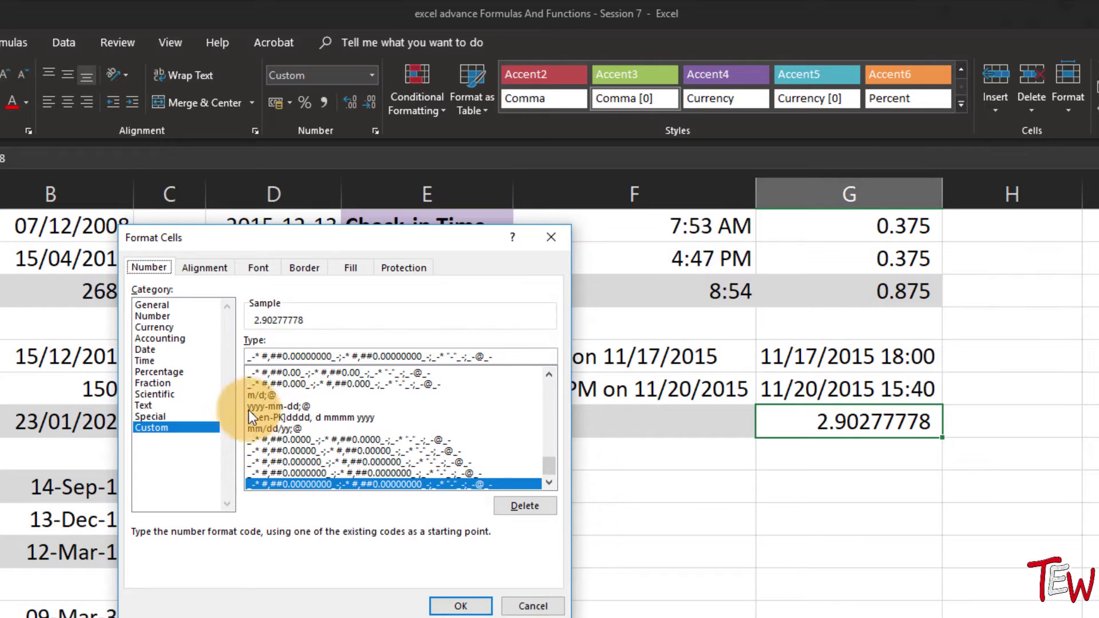
{"action": "left_click", "coordinate": [145, 361]}
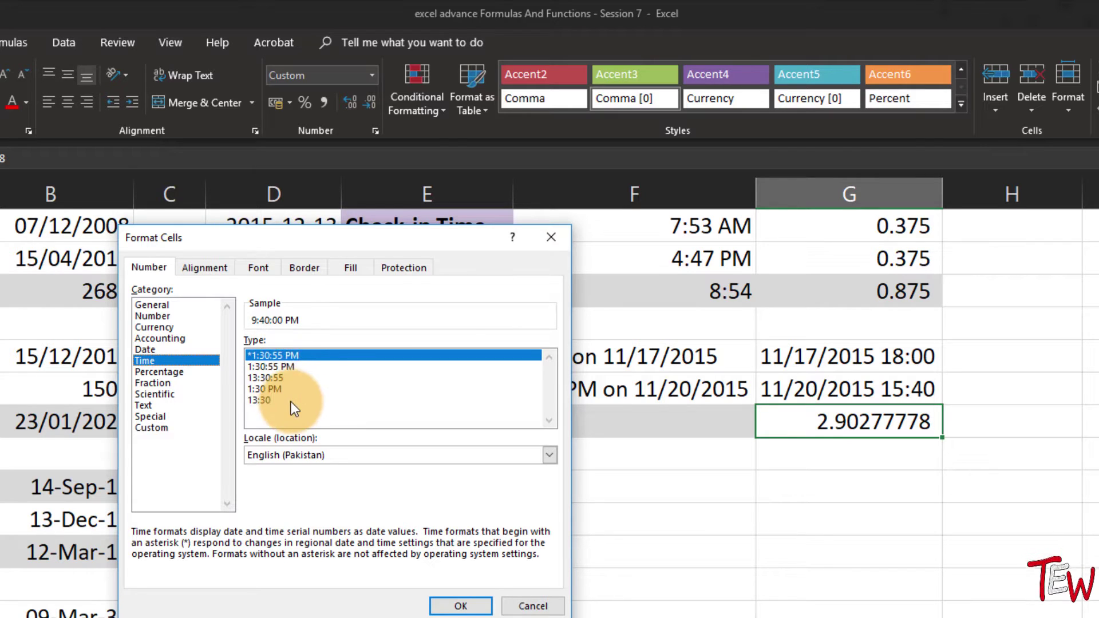
{"action": "left_click", "coordinate": [273, 400]}
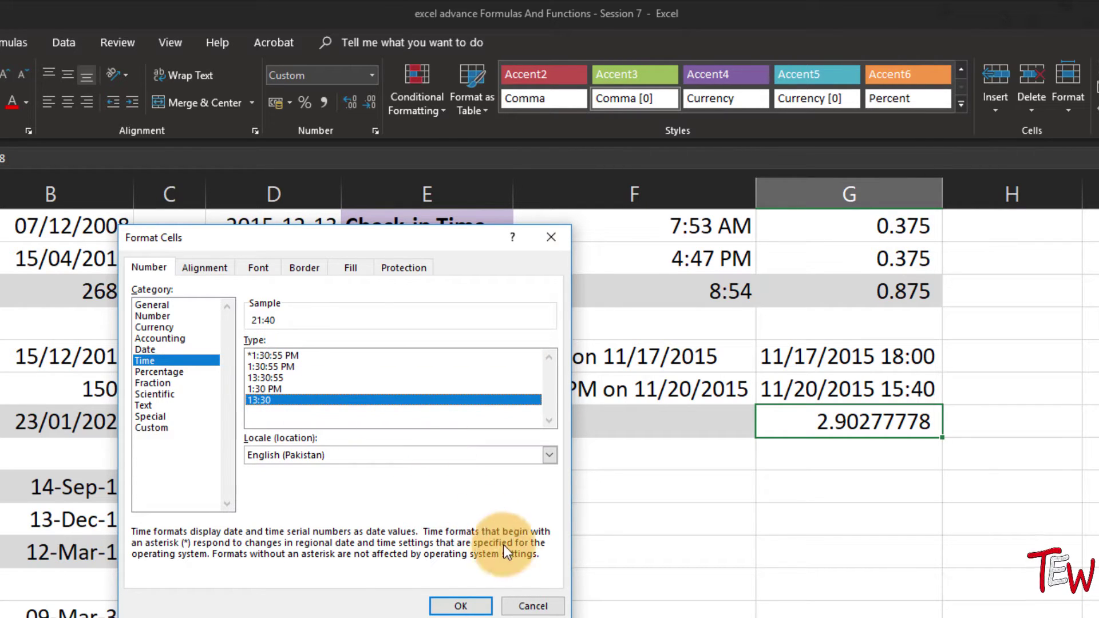
{"action": "left_click", "coordinate": [461, 606]}
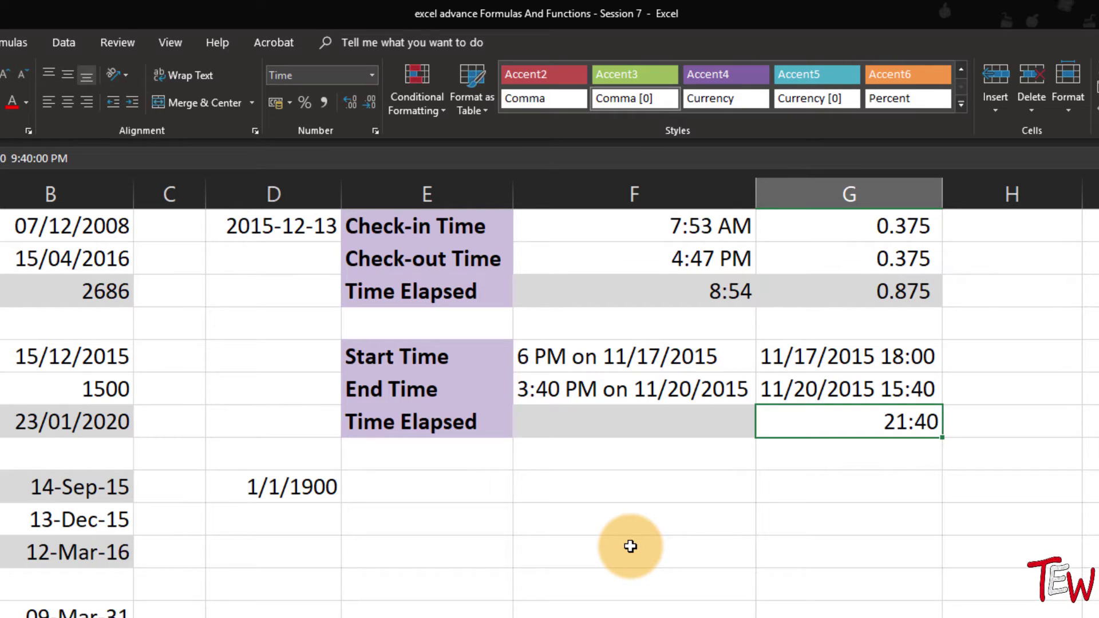
{"action": "left_click_drag", "start_coordinate": [846, 351], "coordinate": [847, 385]}
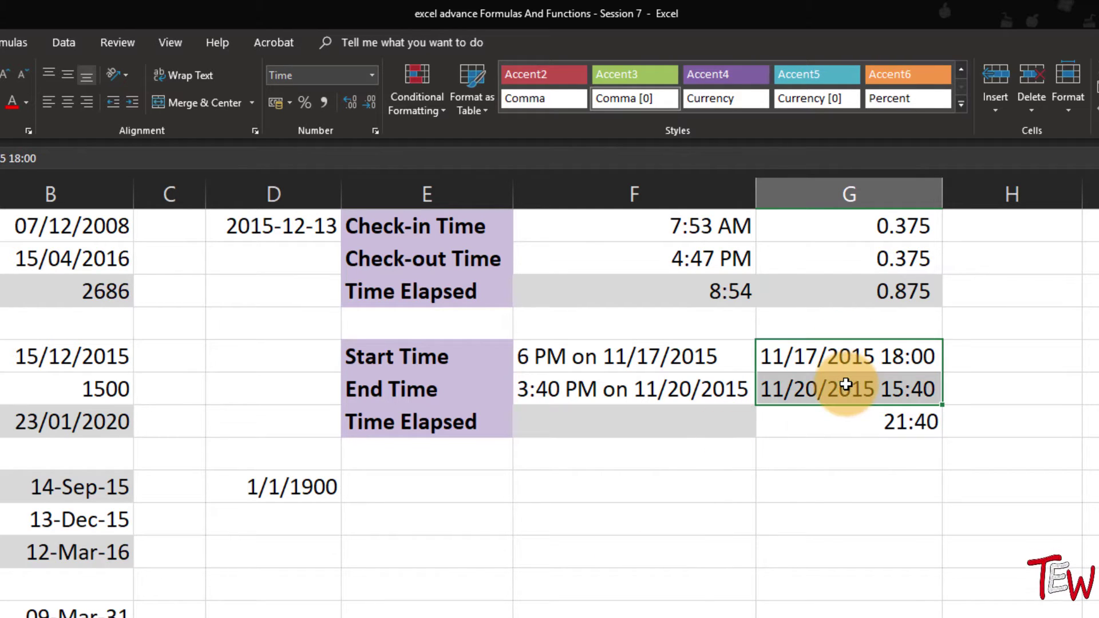
- Choose the 37:30:55 time type in the English (United States) locale for the elapsed time in G7
{"action": "left_click", "coordinate": [844, 428]}
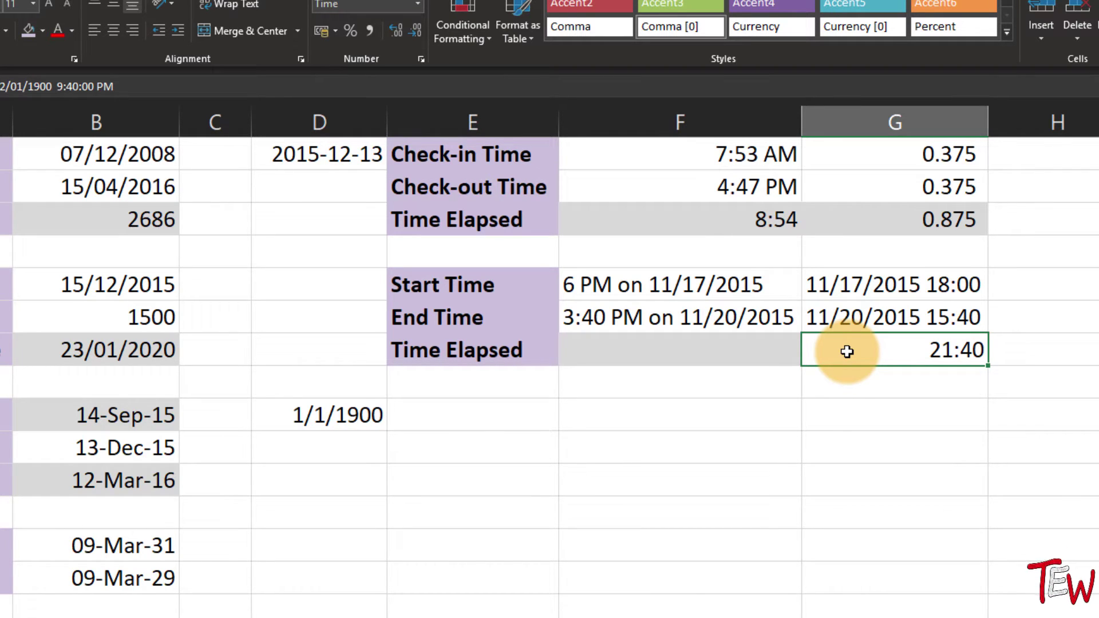
{"action": "key", "text": "ctrl+1"}
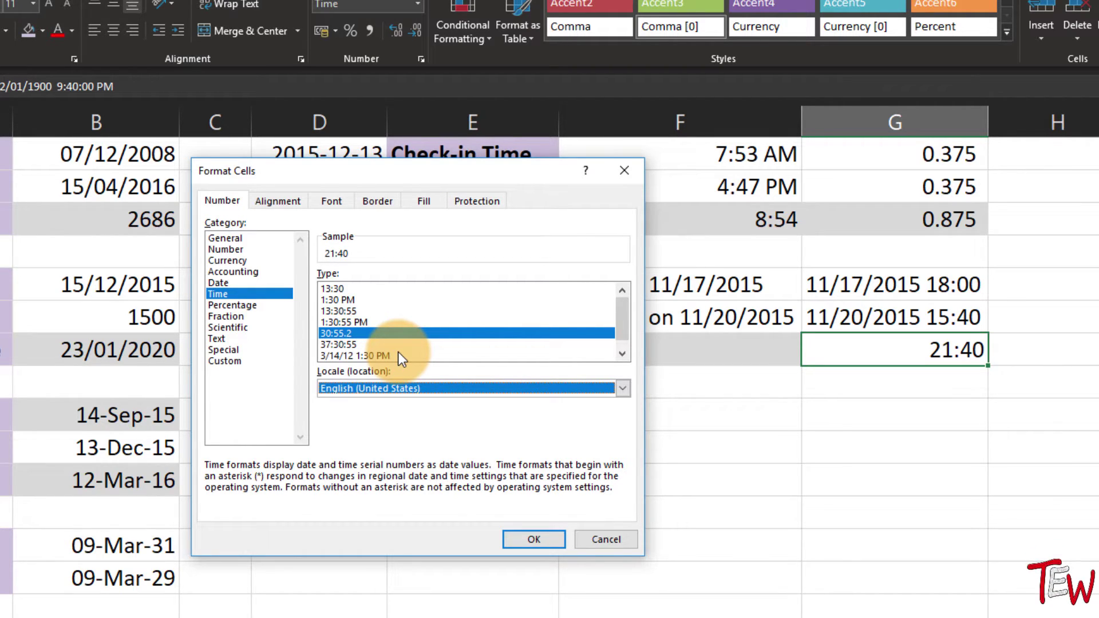
{"action": "left_click", "coordinate": [333, 346]}
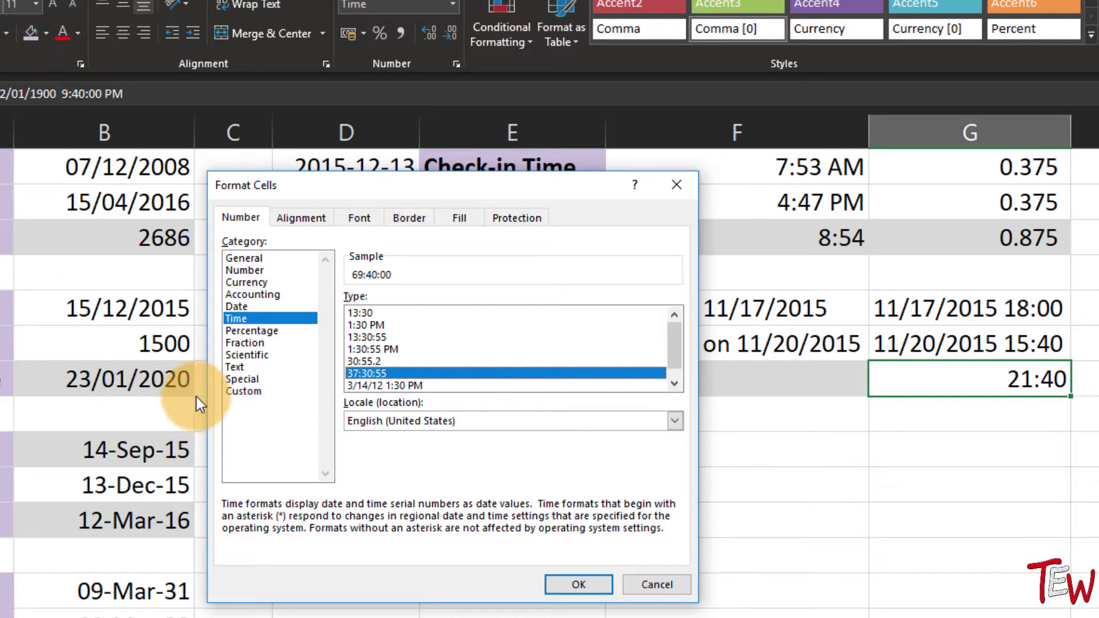
- Shorten the custom number format code for G7 to [h]:mm and apply it
{"action": "left_click", "coordinate": [235, 390]}
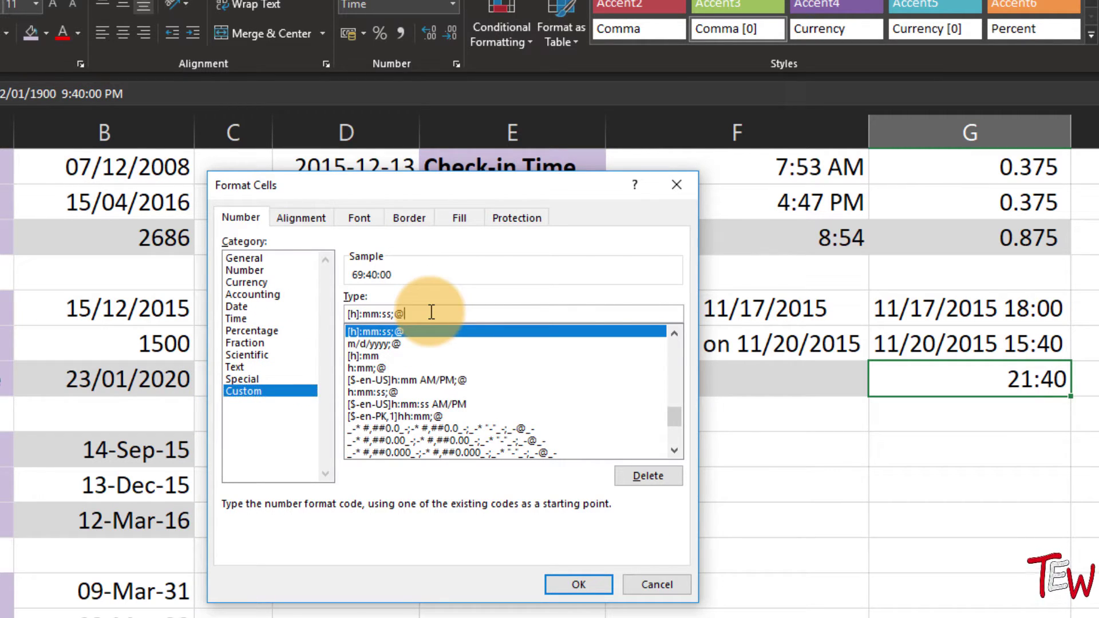
{"action": "left_click", "coordinate": [432, 312]}
{"action": "key", "text": "BackSpace"}
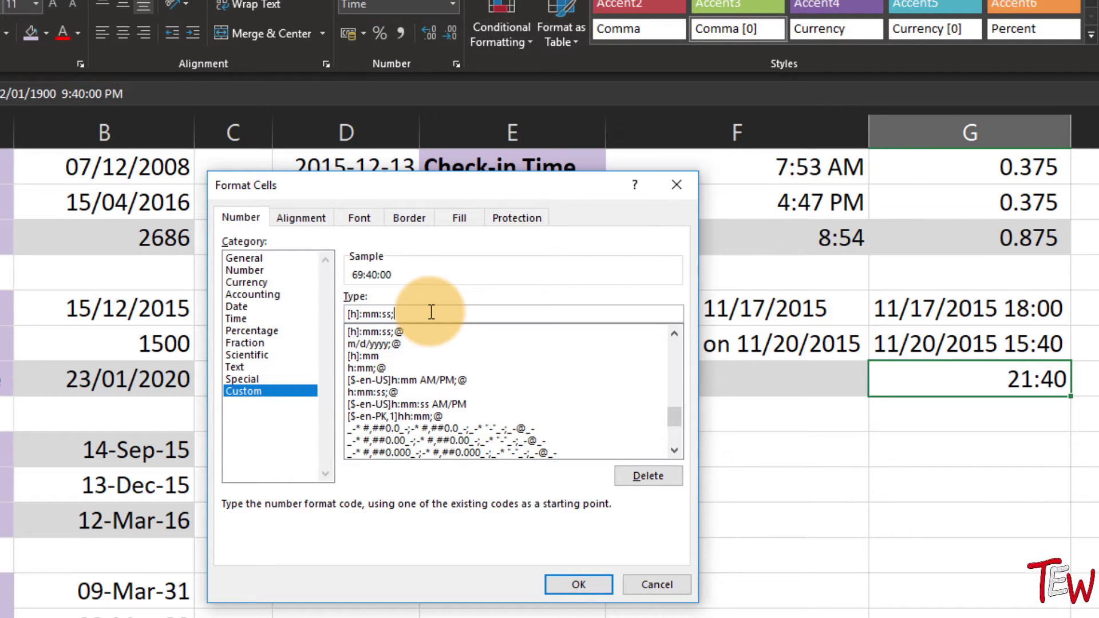
{"action": "key", "text": "BackSpace"}
{"action": "key", "text": "BackSpace"}
{"action": "key", "text": "BackSpace"}
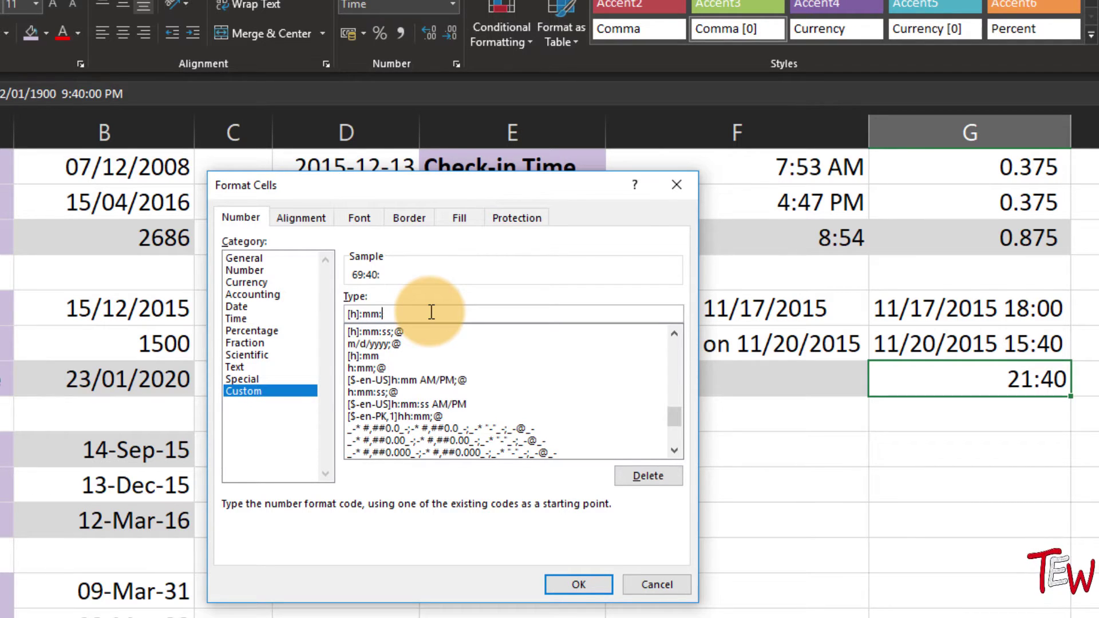
{"action": "key", "text": "BackSpace"}
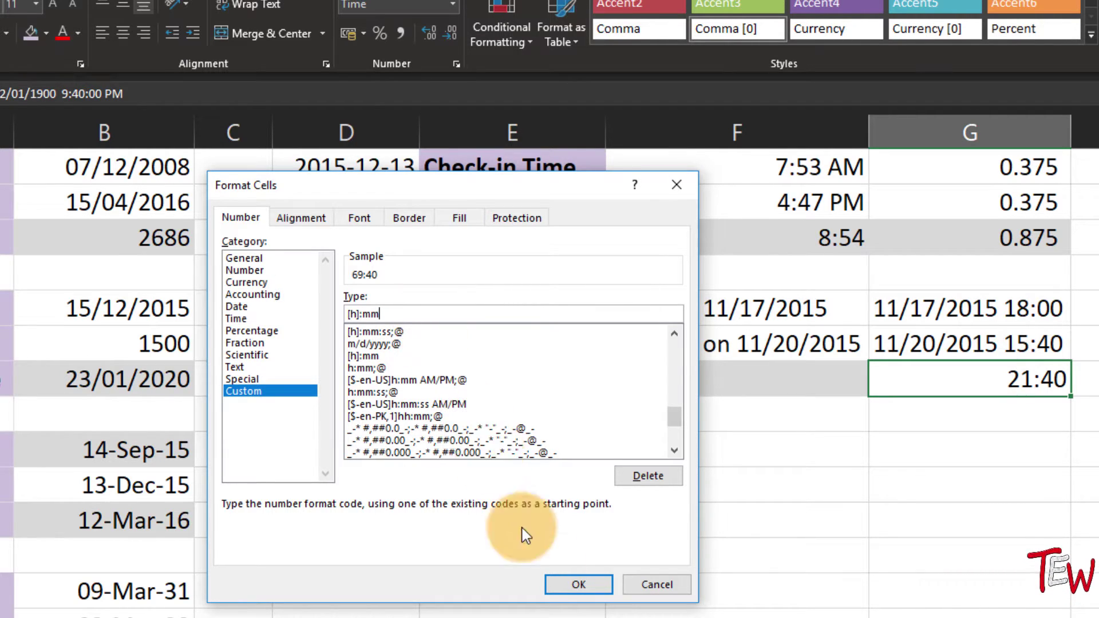
{"action": "left_click", "coordinate": [591, 582]}
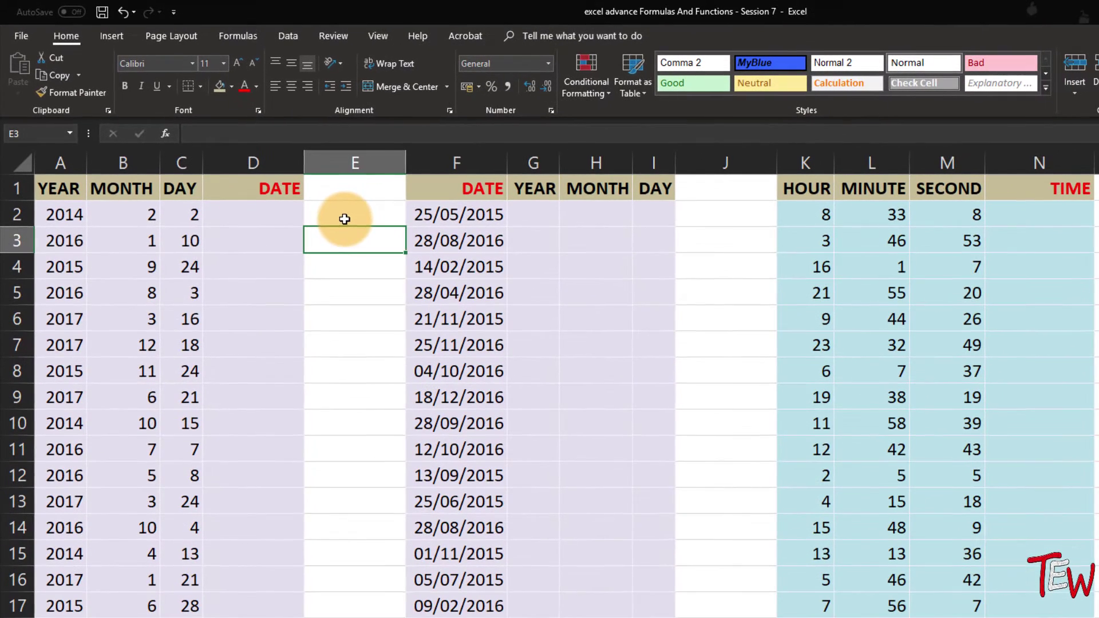
- Examine the headings of the Year, Month, Day and Date columns and of the Time column in row 1
{"action": "left_click", "coordinate": [246, 191]}
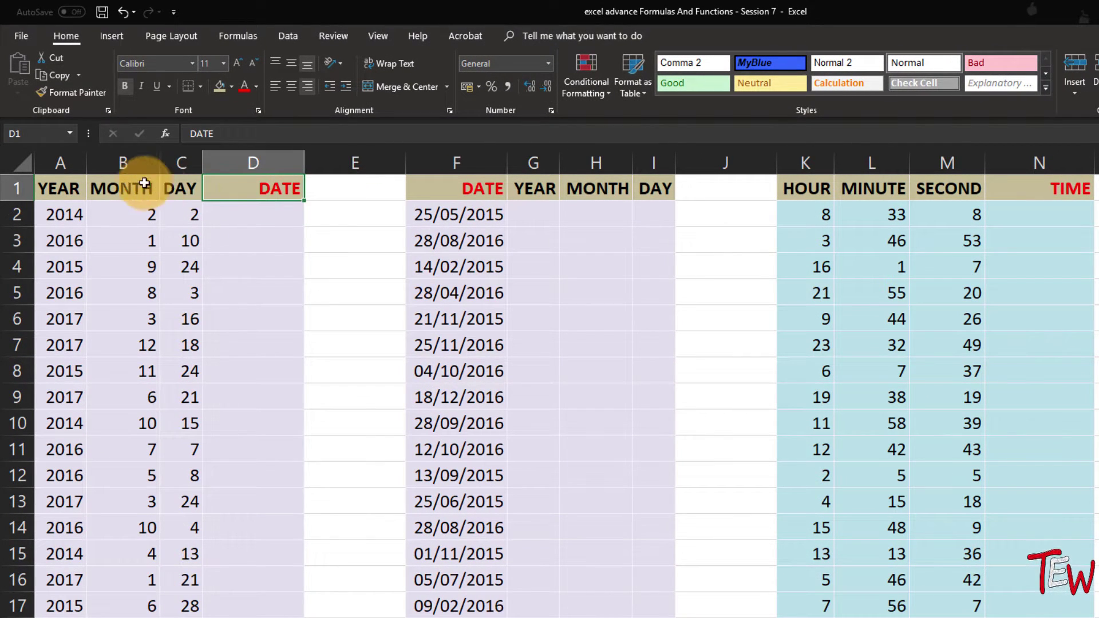
{"action": "left_click", "coordinate": [57, 189]}
{"action": "left_click", "coordinate": [126, 188]}
{"action": "left_click", "coordinate": [180, 191]}
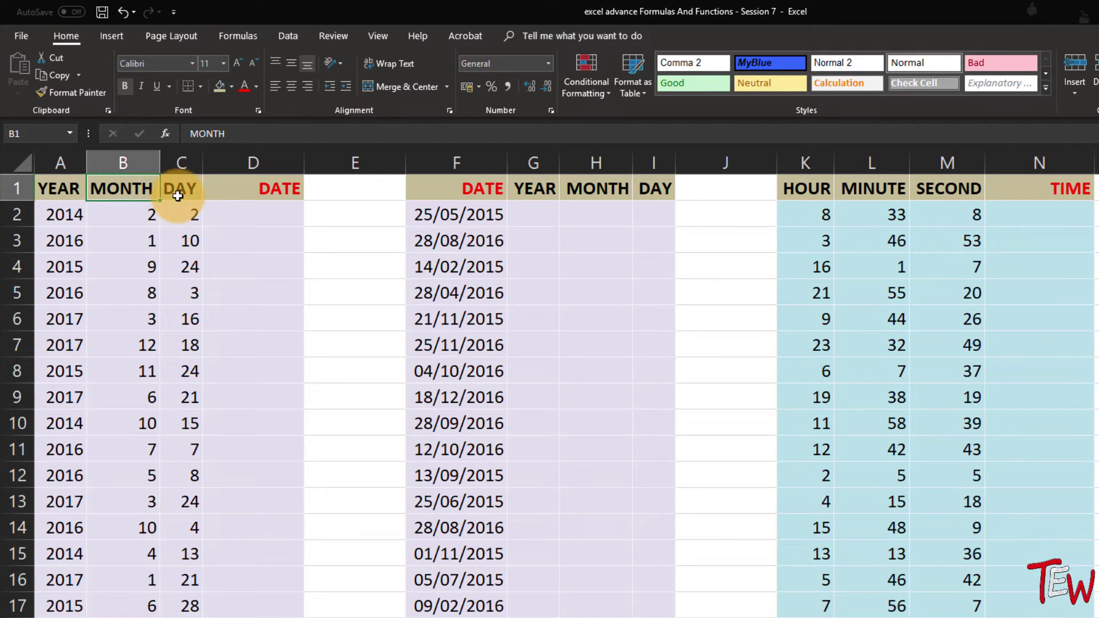
{"action": "left_click", "coordinate": [1014, 184]}
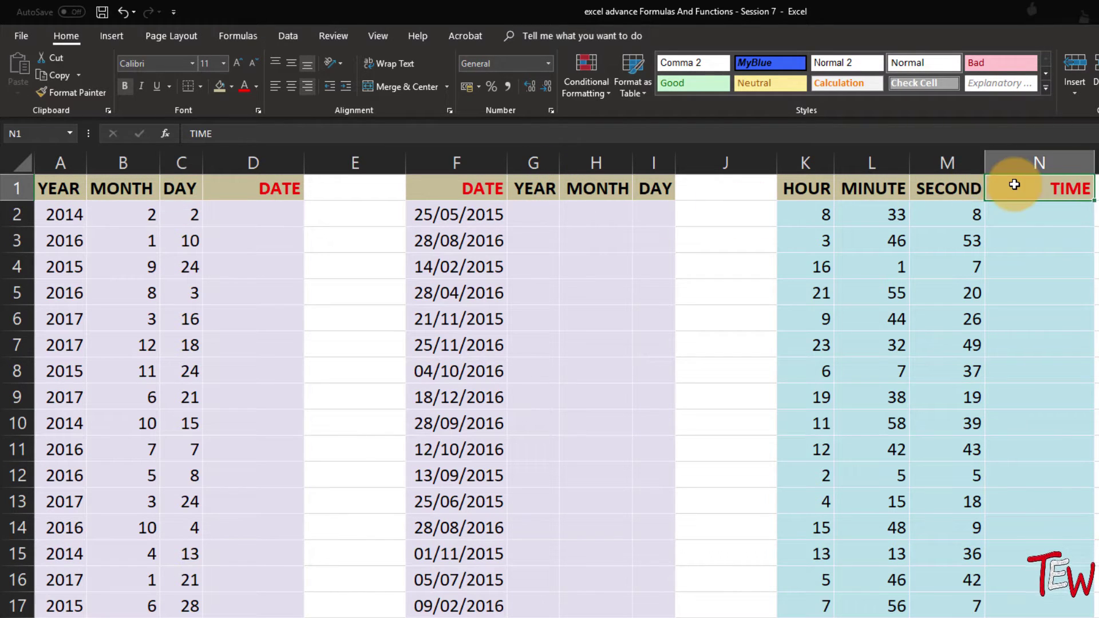
- Examine the Hour, Minute and Second headings and the Year, Month and Day columns that hold the component values
{"action": "left_click", "coordinate": [813, 192]}
{"action": "left_click", "coordinate": [869, 189]}
{"action": "left_click", "coordinate": [944, 188]}
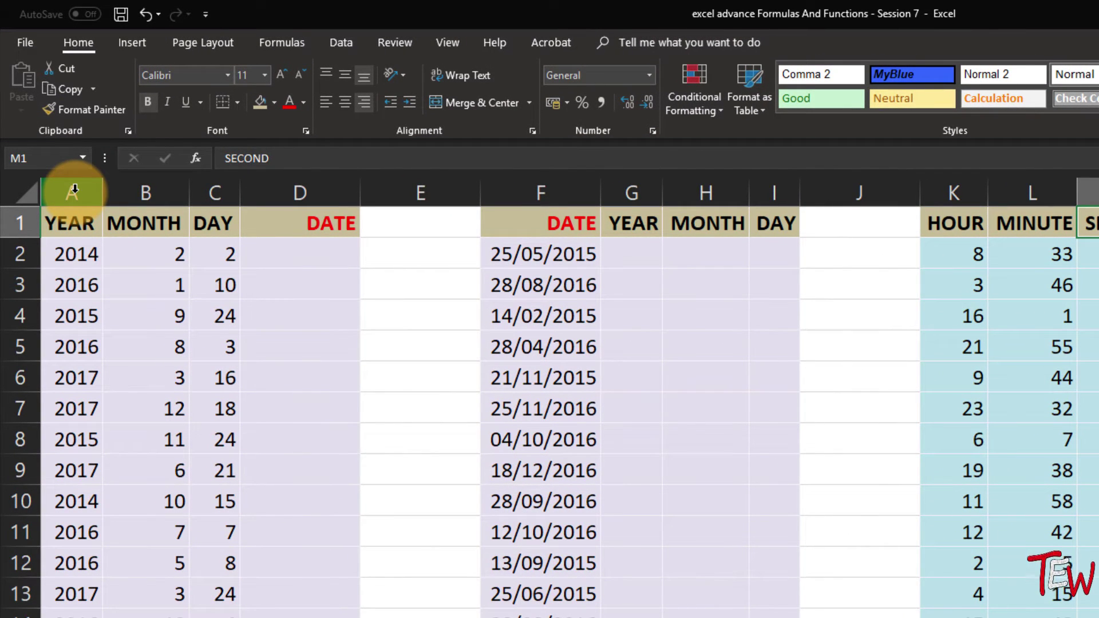
{"action": "left_click", "coordinate": [73, 192]}
{"action": "left_click", "coordinate": [144, 191]}
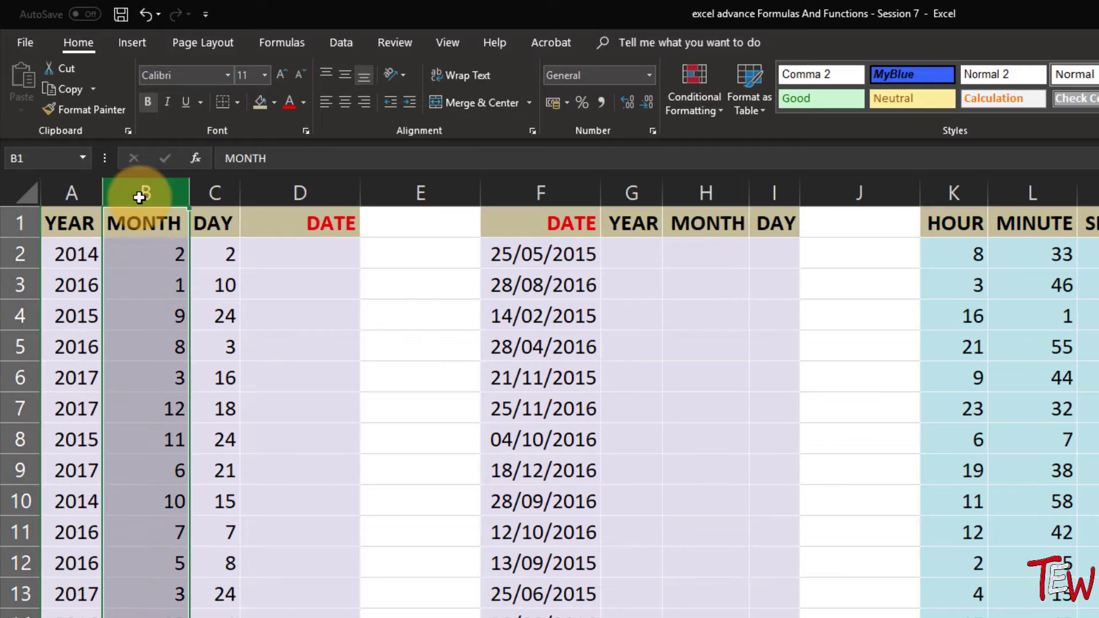
{"action": "left_click", "coordinate": [216, 195]}
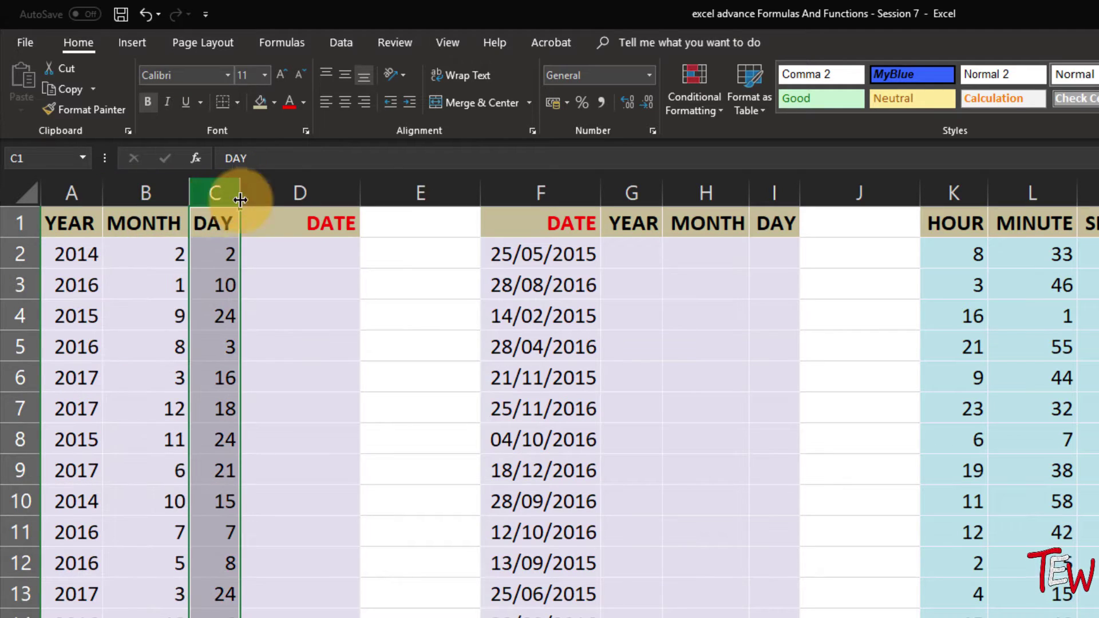
- Build the date in D2 from its year, month and day cells with =DATE(A2,B2,C2)
{"action": "left_click", "coordinate": [295, 252]}
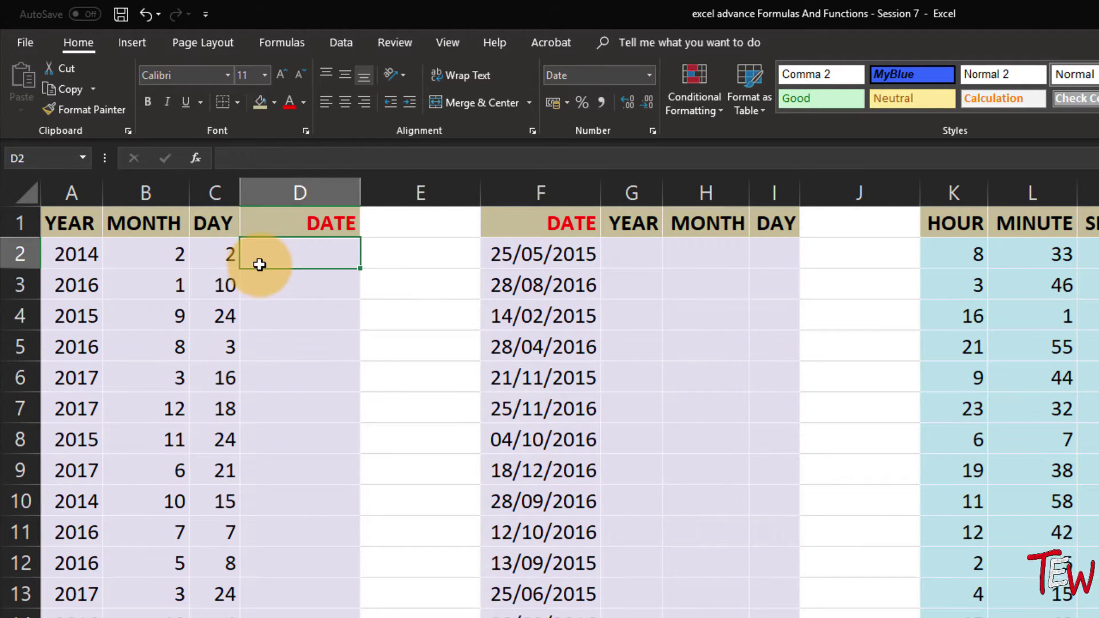
{"action": "type", "text": "=da"}
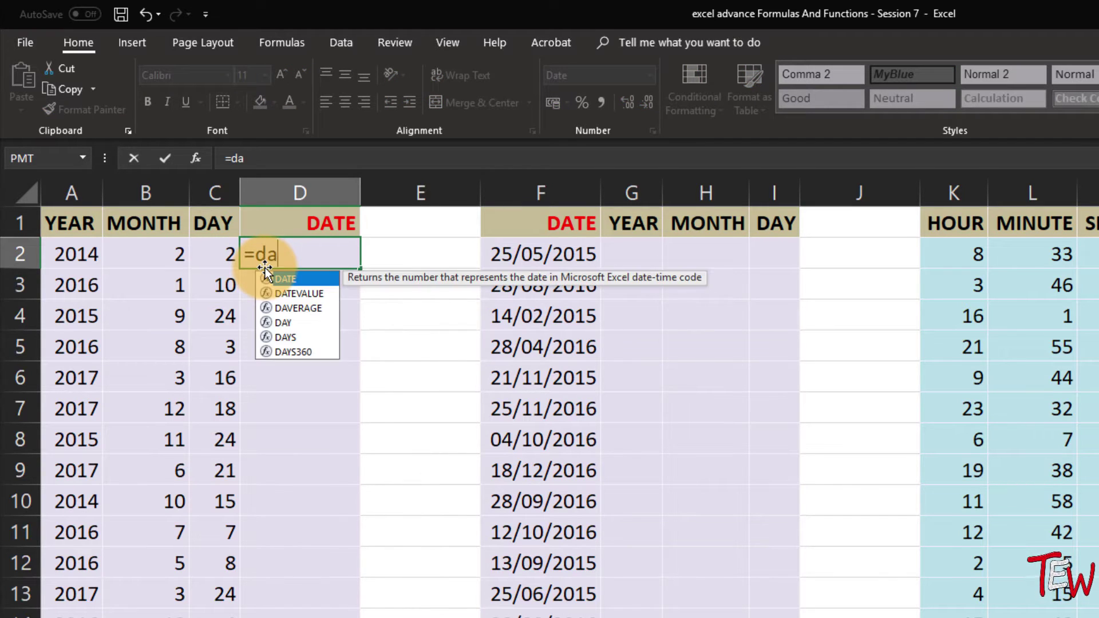
{"action": "type", "text": "te"}
{"action": "key", "text": "Tab"}
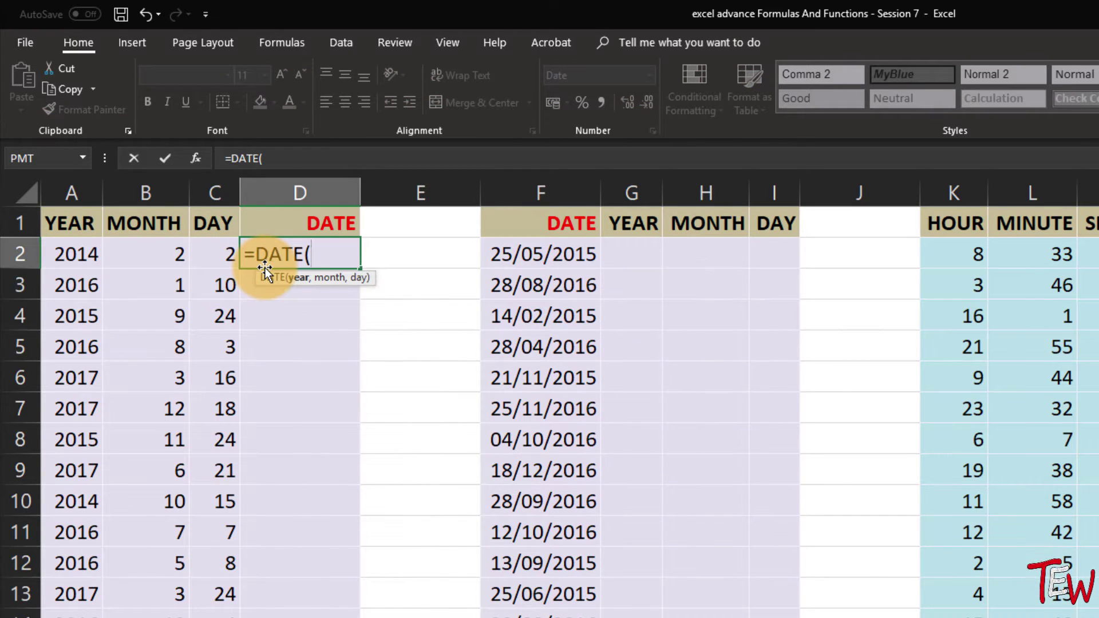
{"action": "left_click", "coordinate": [72, 255]}
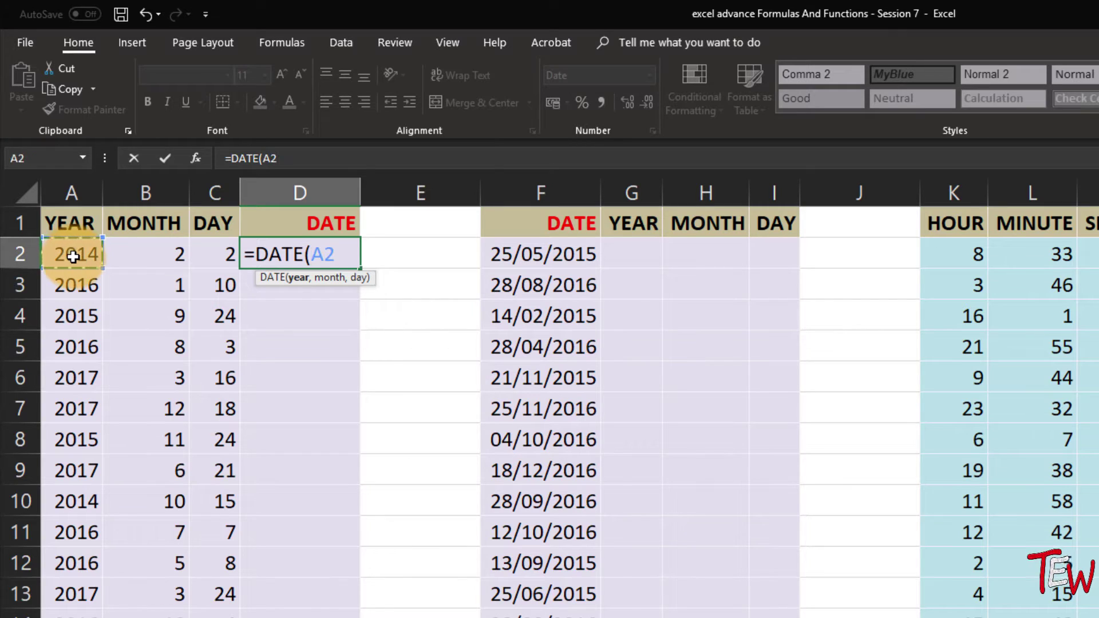
{"action": "type", "text": ","}
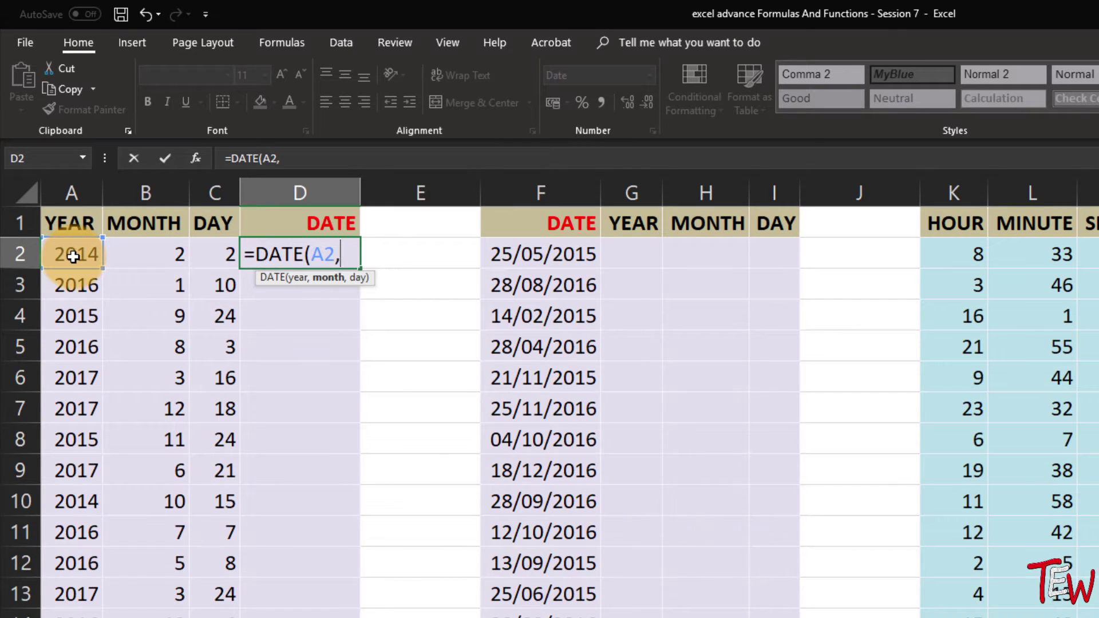
{"action": "left_click", "coordinate": [173, 256]}
{"action": "type", "text": ","}
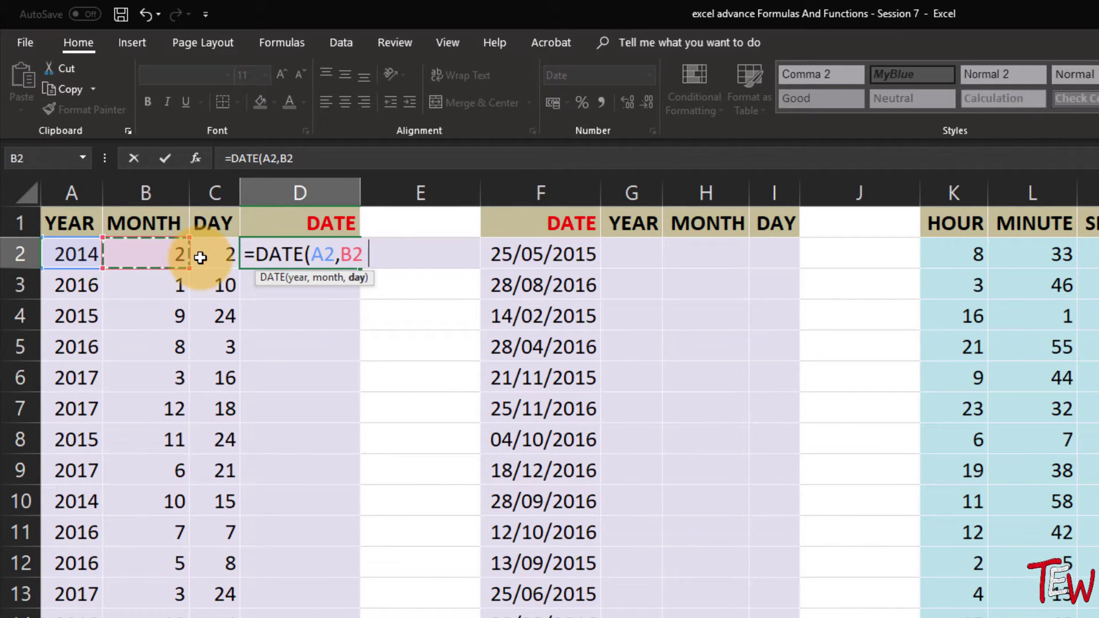
{"action": "left_click", "coordinate": [220, 256]}
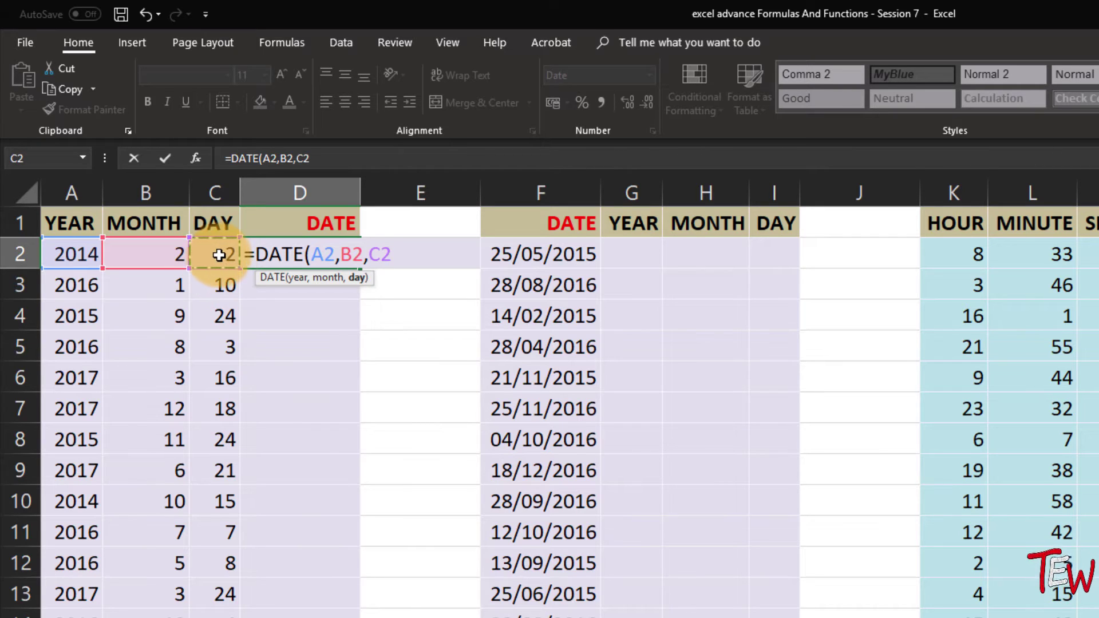
{"action": "key", "text": "Return"}
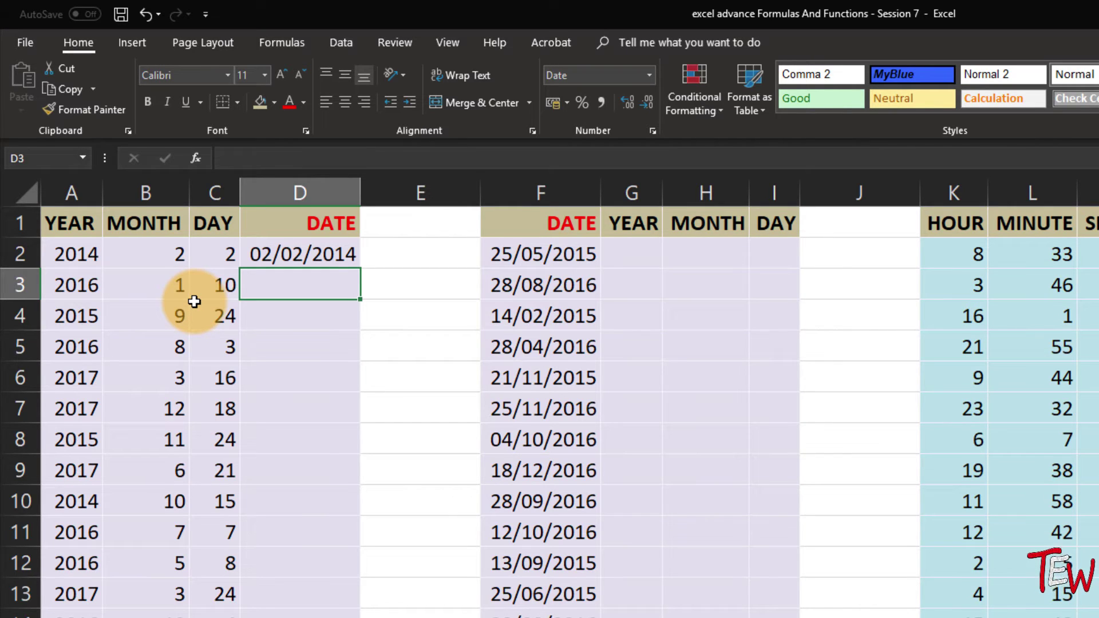
- Replace the day argument of the DATE formula in D2 with the constant 1
{"action": "left_click", "coordinate": [264, 252]}
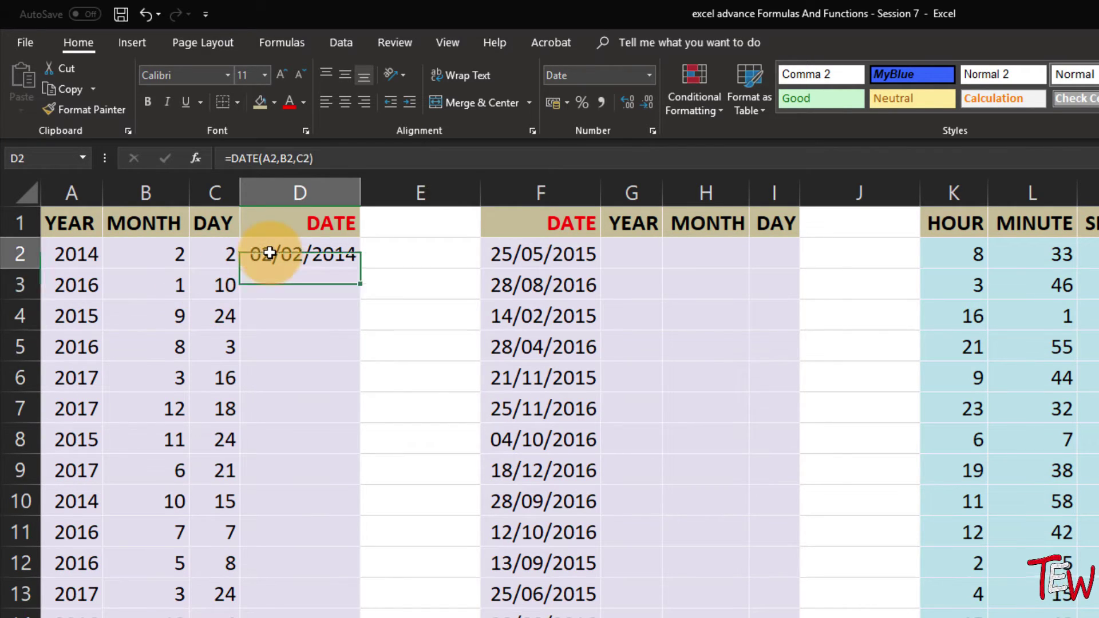
{"action": "key", "text": "F2"}
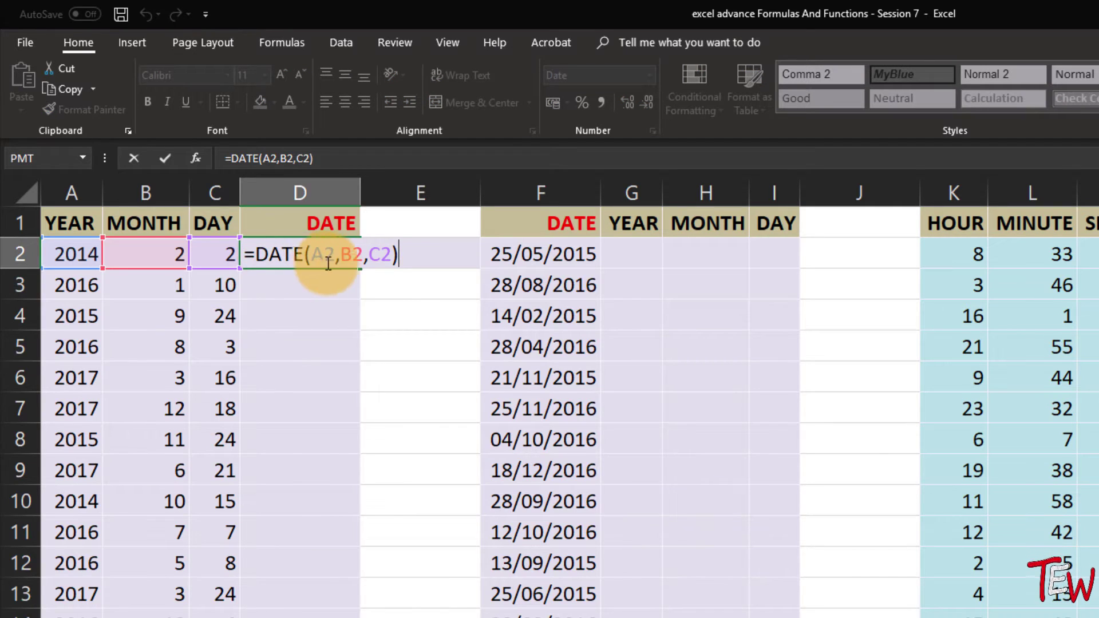
{"action": "left_click", "coordinate": [375, 254]}
{"action": "left_click", "coordinate": [370, 256]}
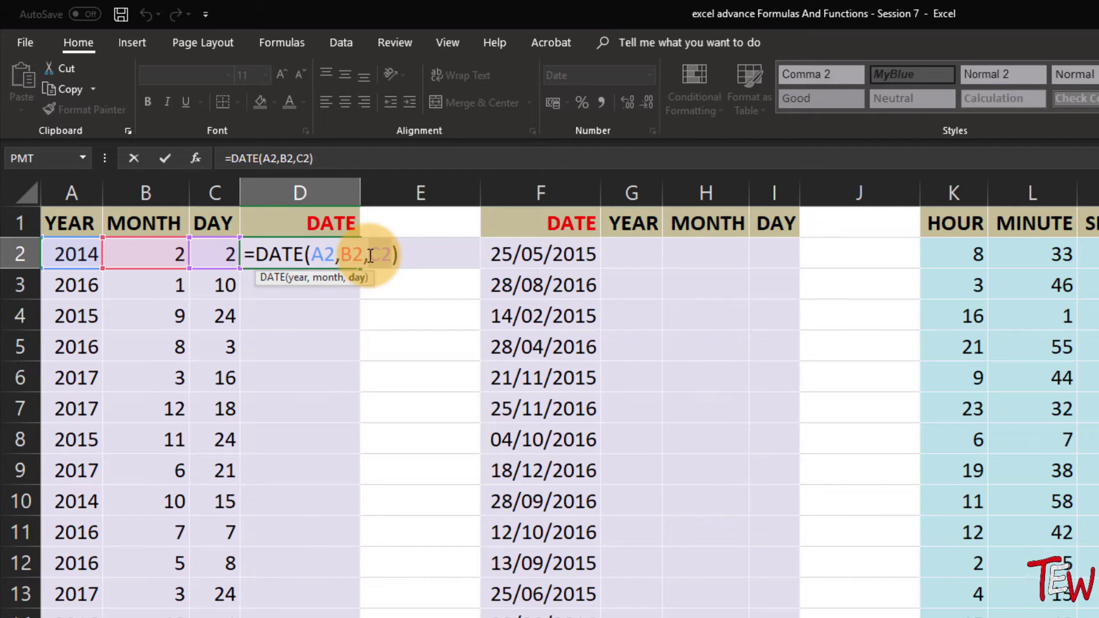
{"action": "key", "text": "Delete"}
{"action": "key", "text": "Delete"}
{"action": "type", "text": "1"}
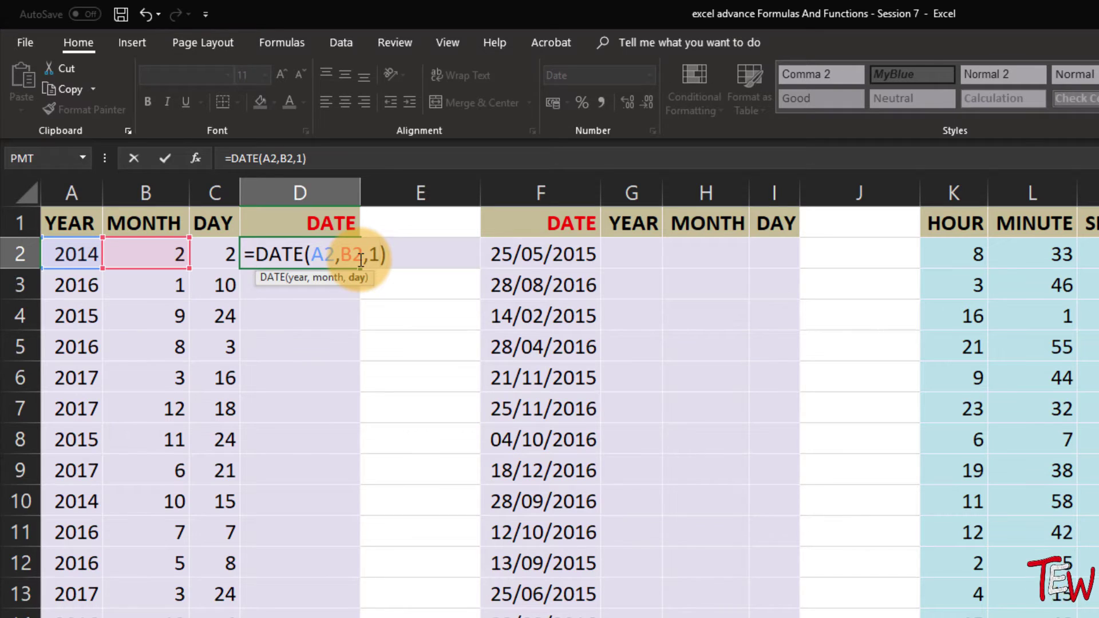
{"action": "key", "text": "Return"}
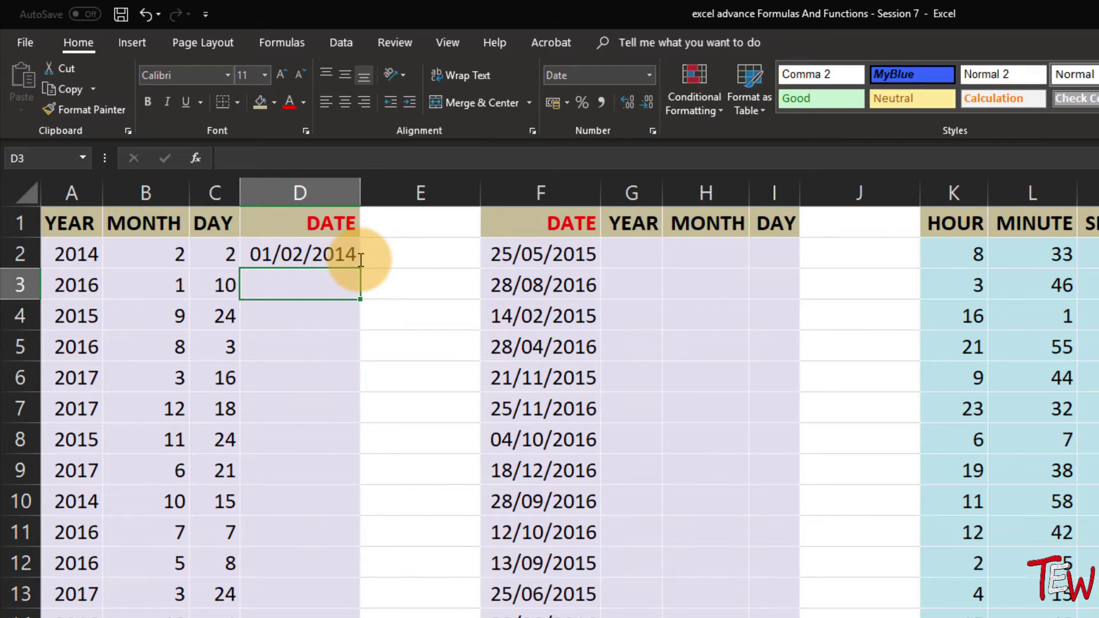
- Try filling the first-of-month DATE formula from D2 down to D11 and undo the fill
{"action": "left_click", "coordinate": [358, 256]}
{"action": "left_click_drag", "start_coordinate": [361, 269], "coordinate": [360, 533]}
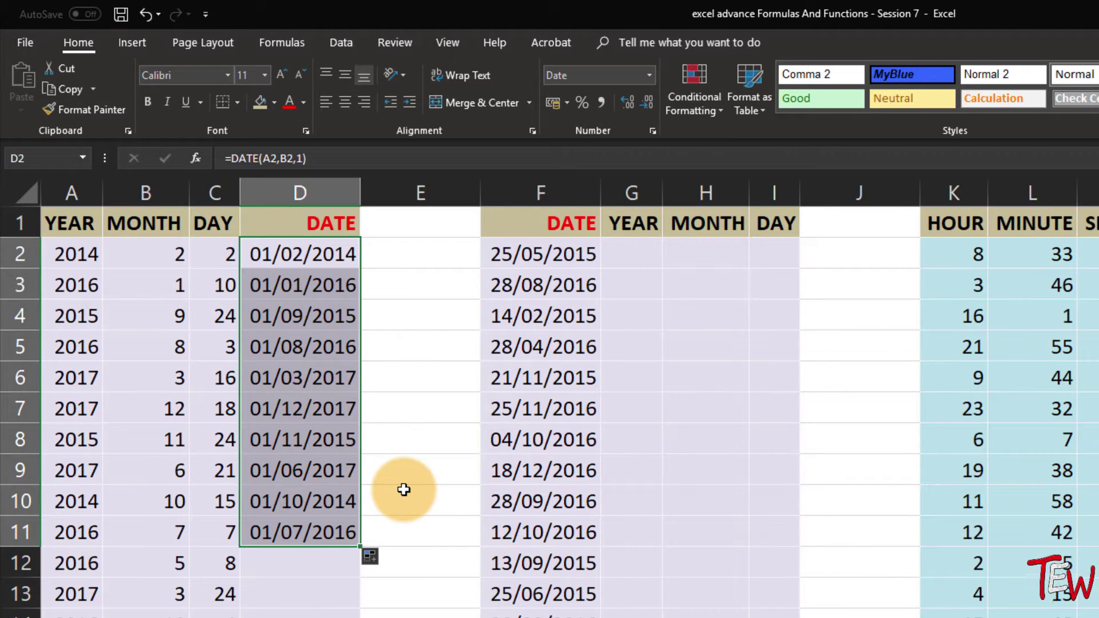
{"action": "key", "text": "ctrl+z"}
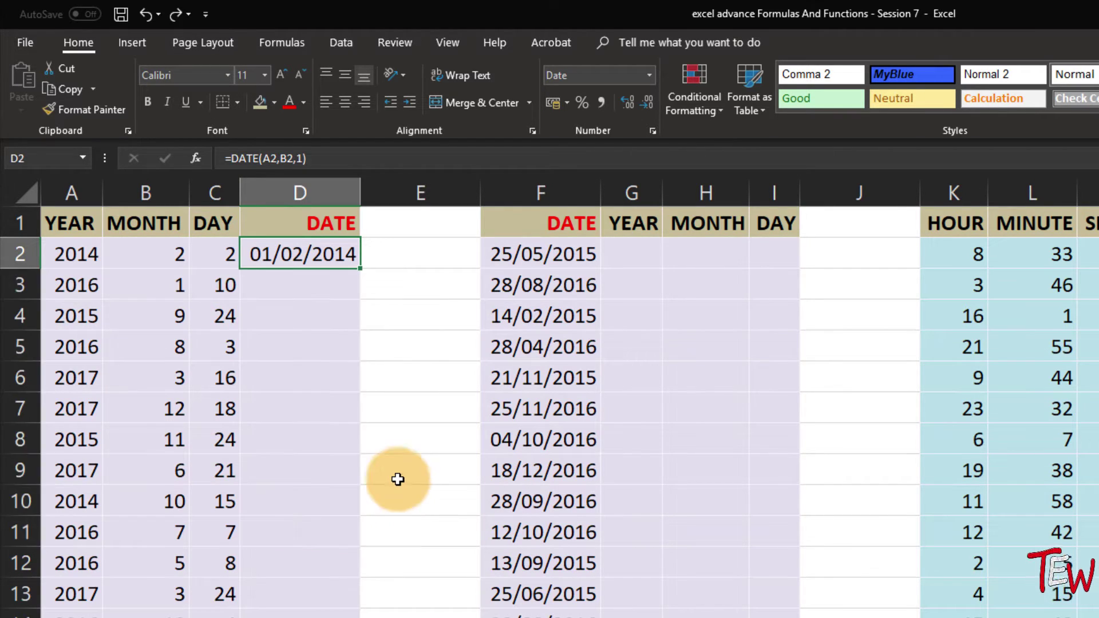
- Set the day argument in D2 back to C2 and fill =DATE(A2,B2,C2) down the Date column
{"action": "double_click", "coordinate": [319, 253]}
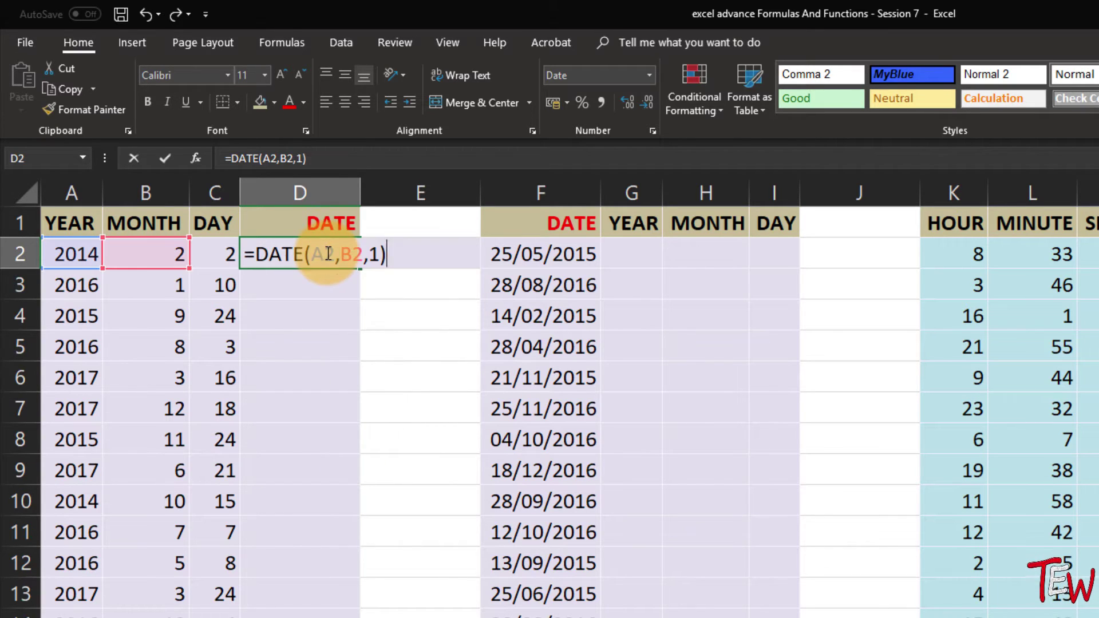
{"action": "left_click", "coordinate": [373, 254]}
{"action": "type", "text": "C"}
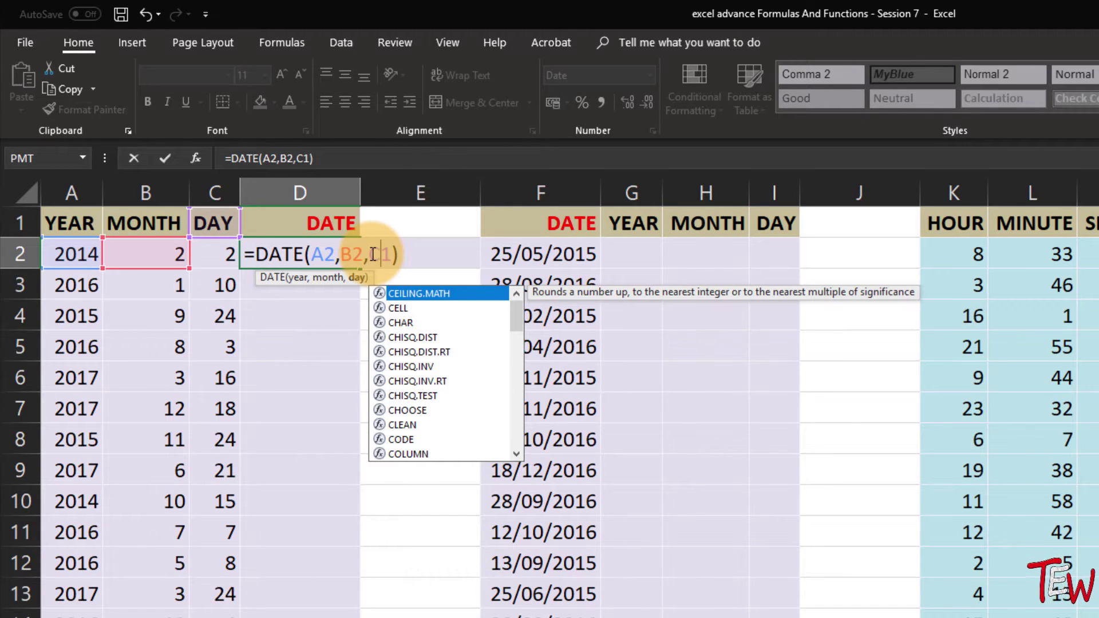
{"action": "key", "text": "Delete"}
{"action": "type", "text": "2"}
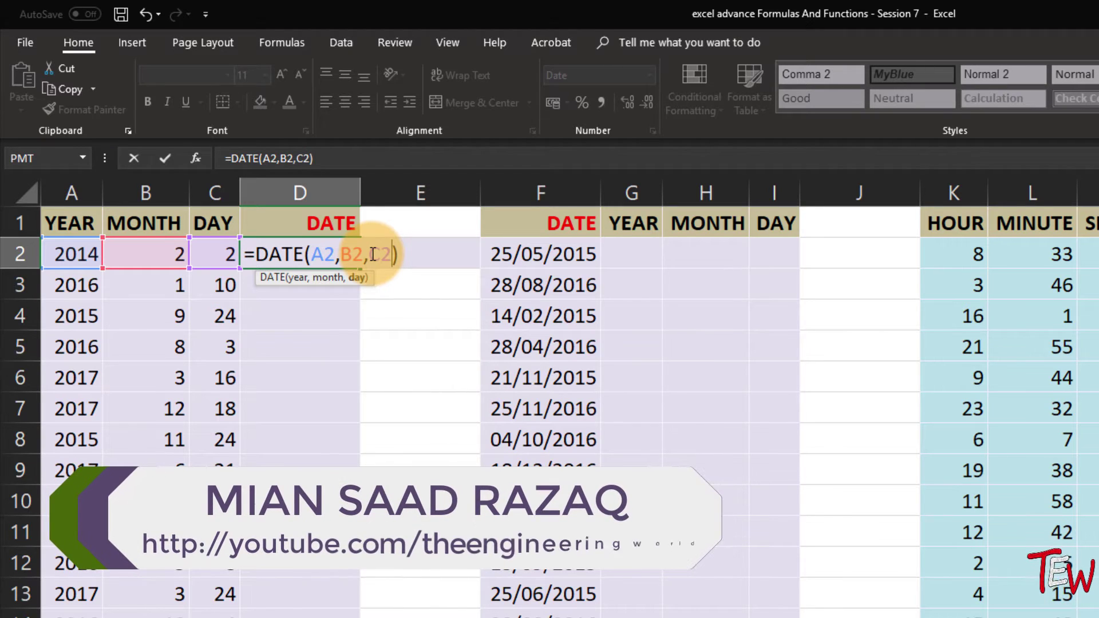
{"action": "key", "text": "Return"}
{"action": "left_click", "coordinate": [350, 252]}
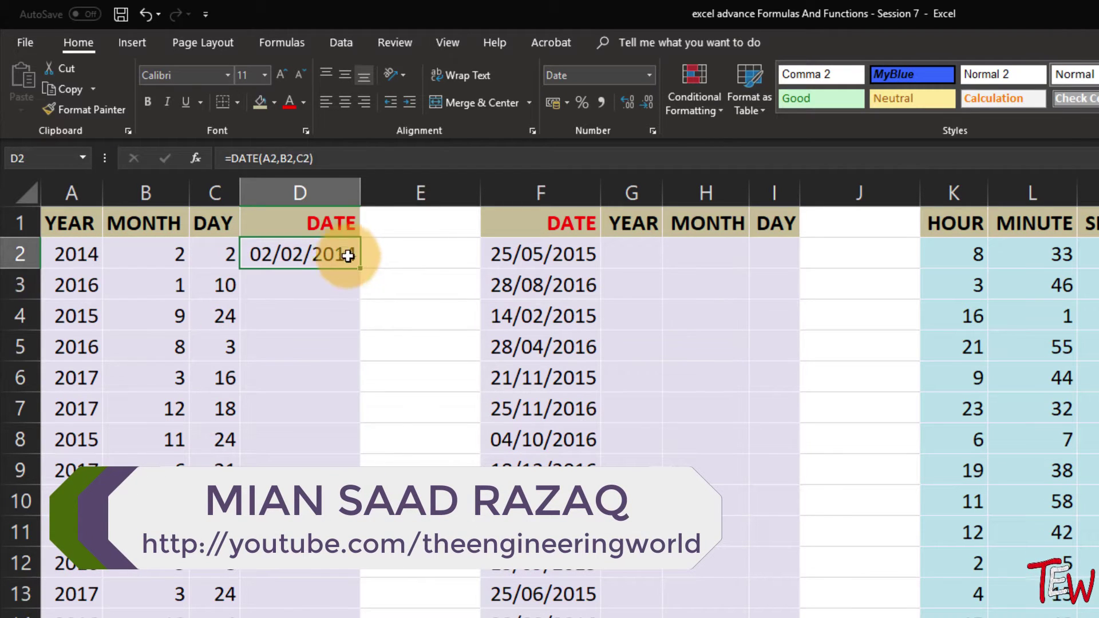
{"action": "double_click", "coordinate": [360, 268]}
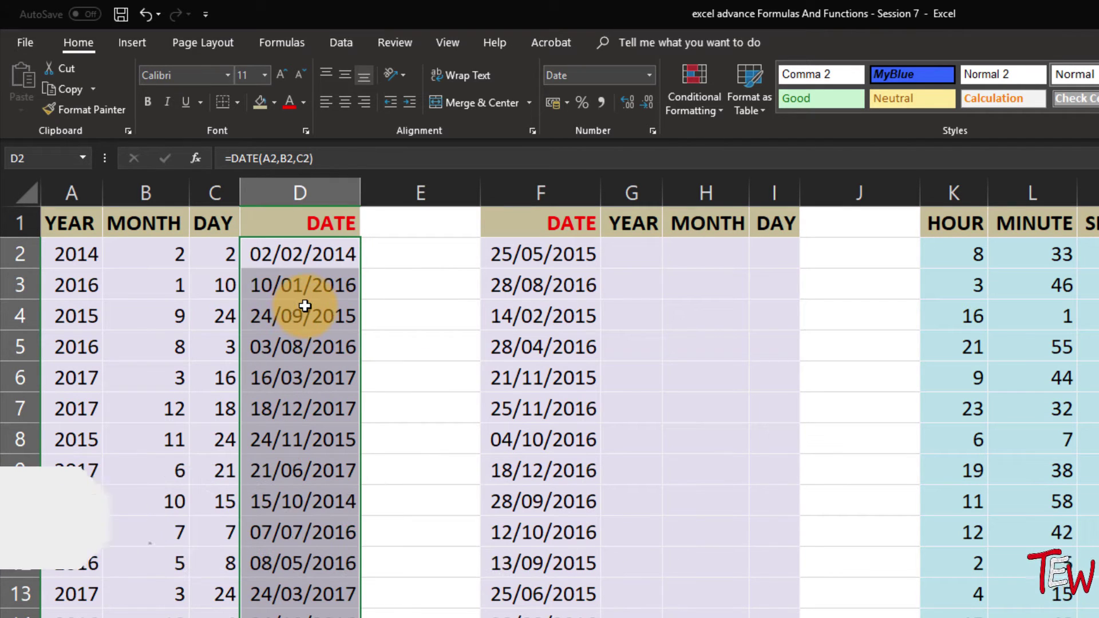
{"action": "key", "text": "F2"}
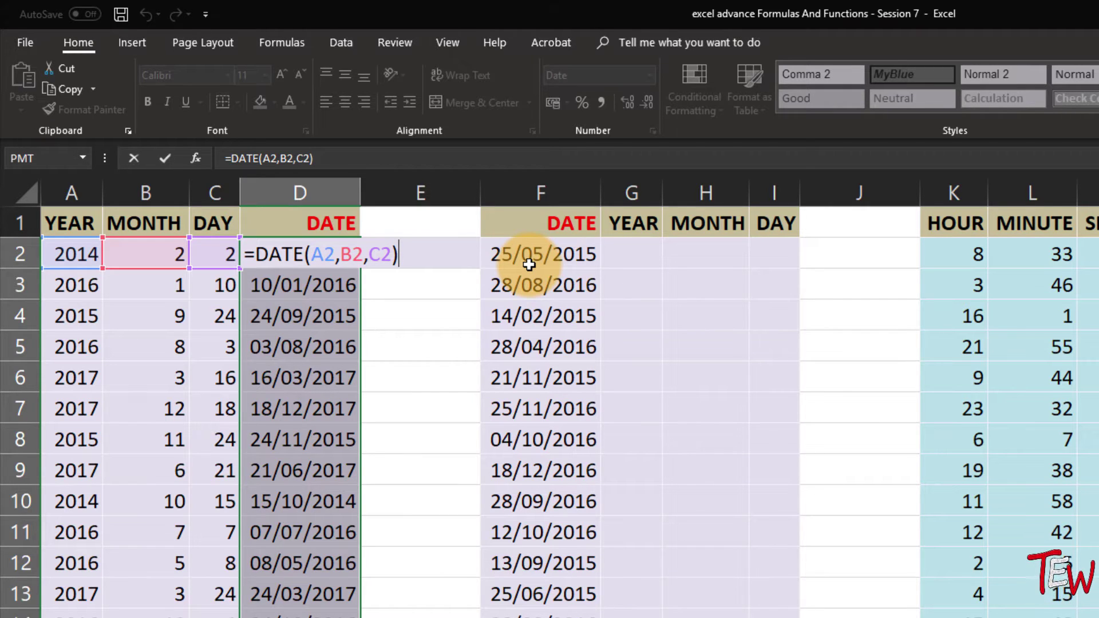
- Extract the year from the date in F2 into G2 with =YEAR(F2)
{"action": "left_click", "coordinate": [550, 247]}
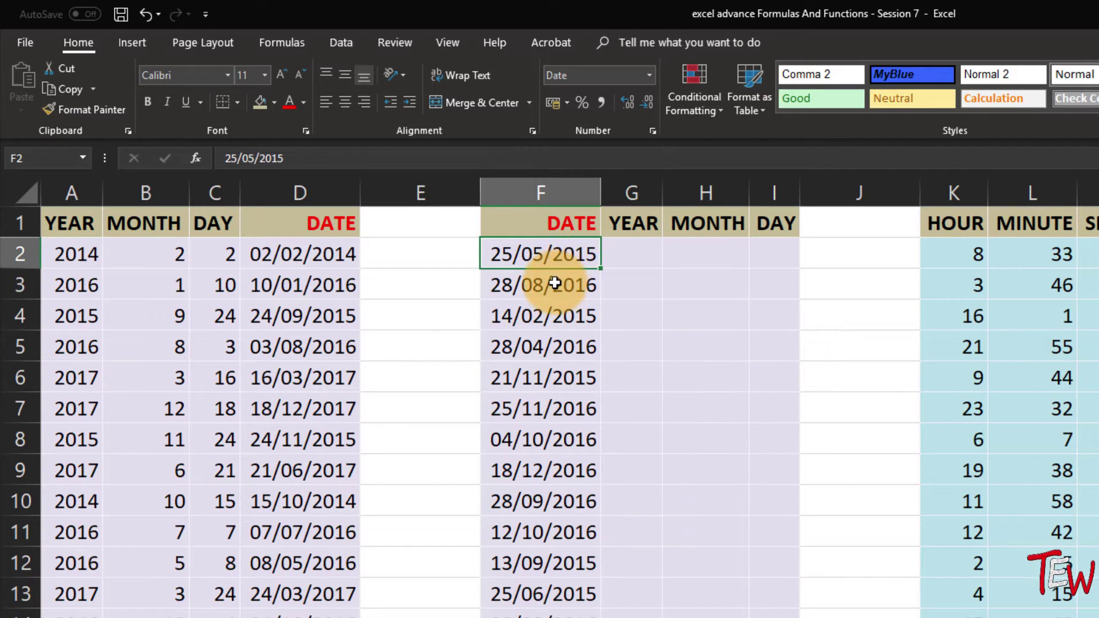
{"action": "left_click", "coordinate": [635, 257]}
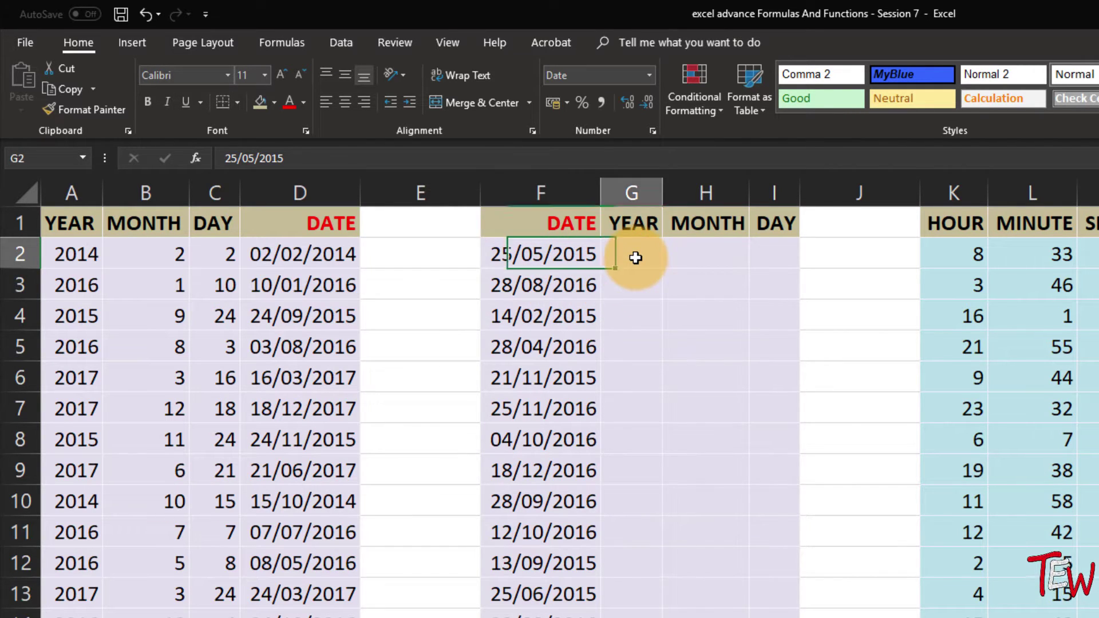
{"action": "left_click", "coordinate": [704, 258]}
{"action": "left_click", "coordinate": [789, 253]}
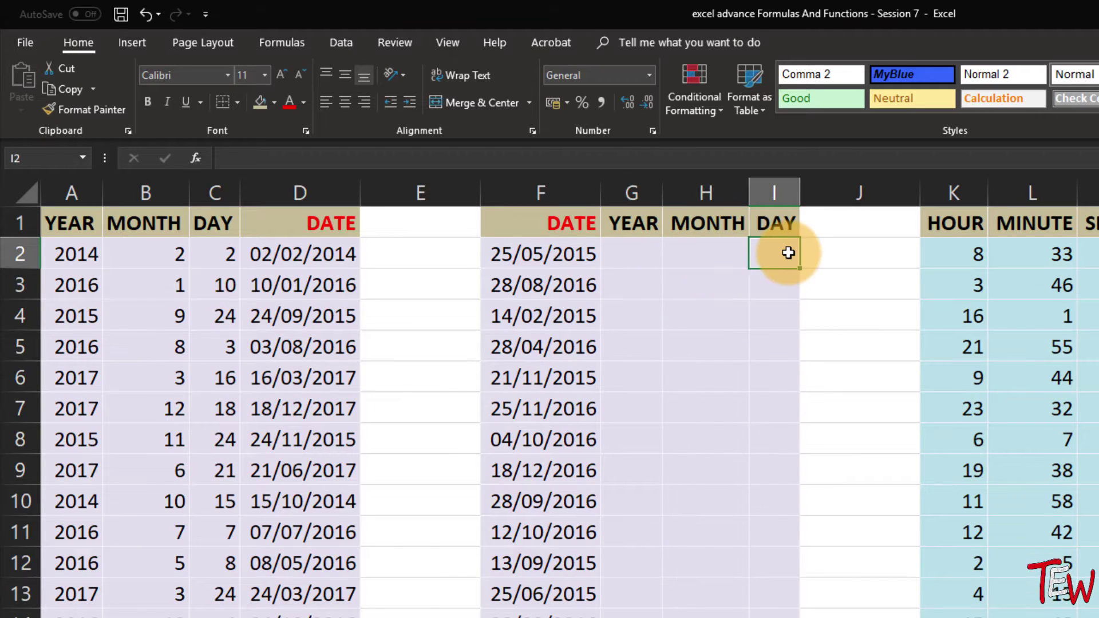
{"action": "left_click", "coordinate": [620, 257]}
{"action": "type", "text": "="}
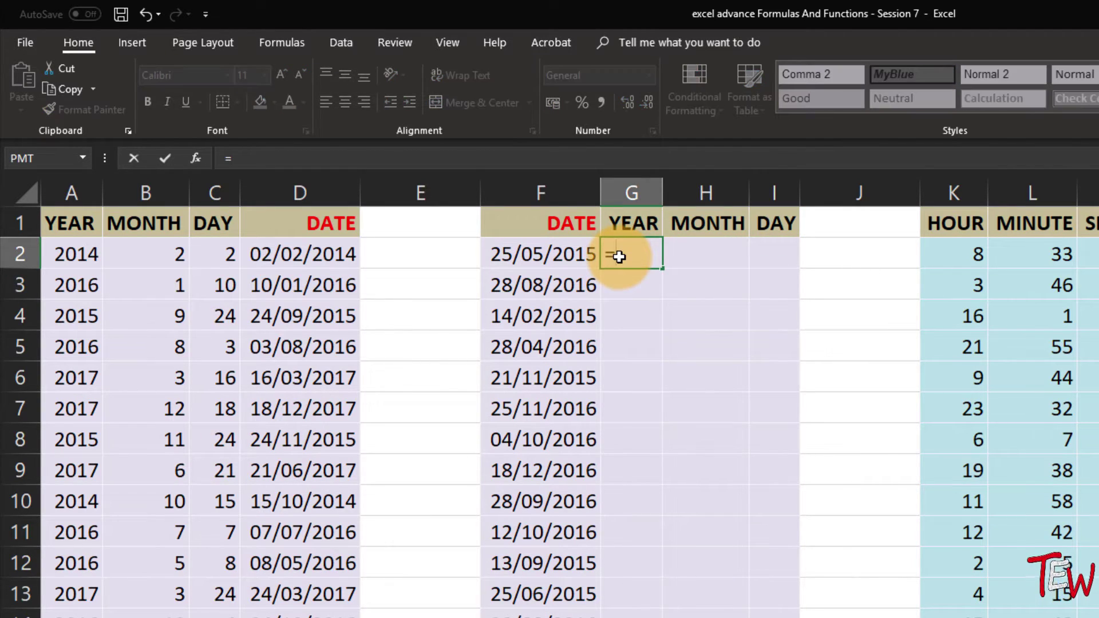
{"action": "type", "text": "year"}
{"action": "key", "text": "Tab"}
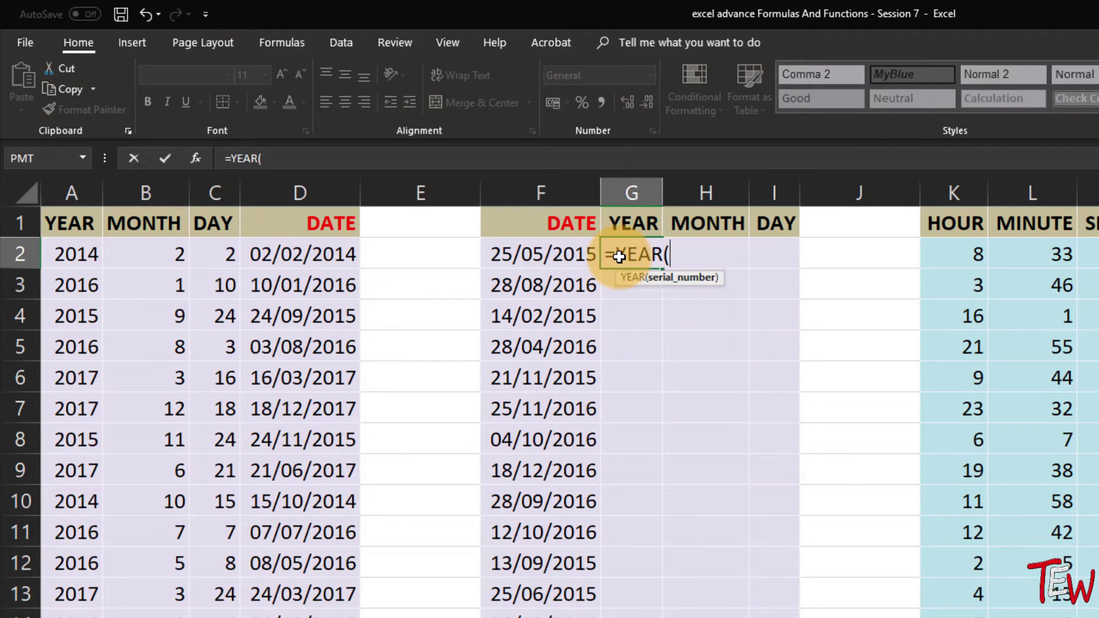
{"action": "left_click", "coordinate": [529, 261]}
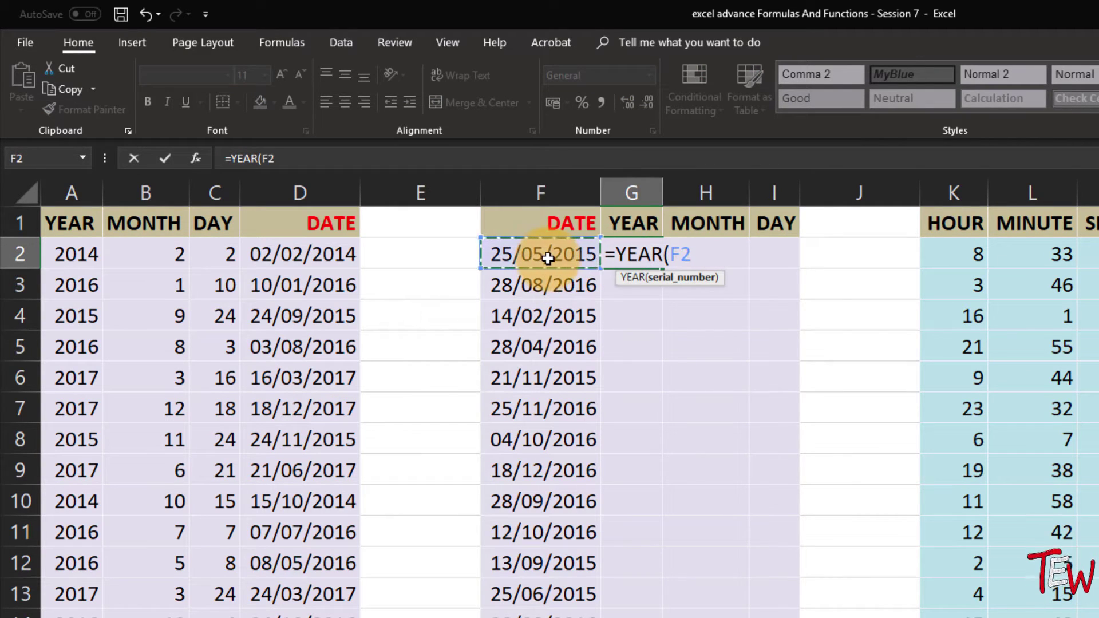
{"action": "type", "text": ")"}
{"action": "key", "text": "Return"}
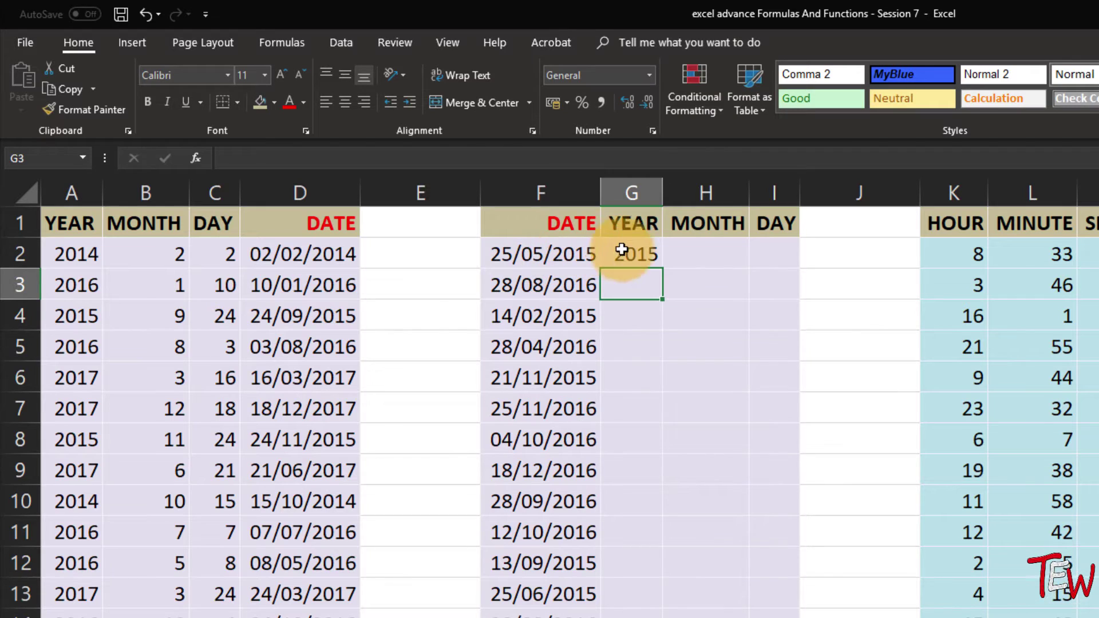
- Extract the month from the date in F2 into H2 with =MONTH(F2)
{"action": "left_click", "coordinate": [708, 252]}
{"action": "type", "text": "="}
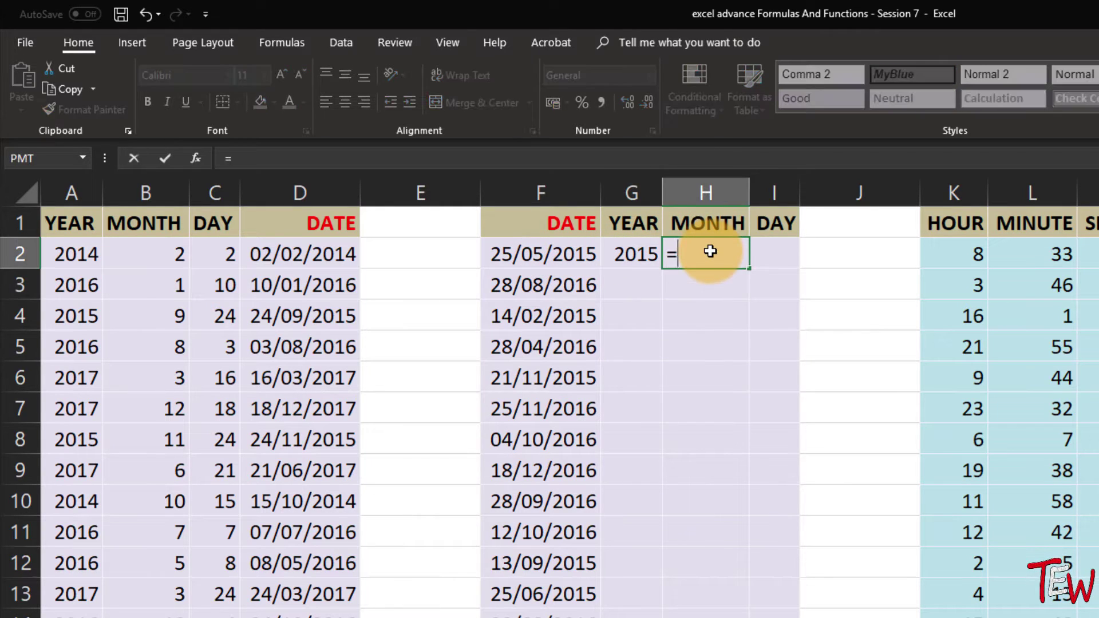
{"action": "type", "text": "mon"}
{"action": "key", "text": "Tab"}
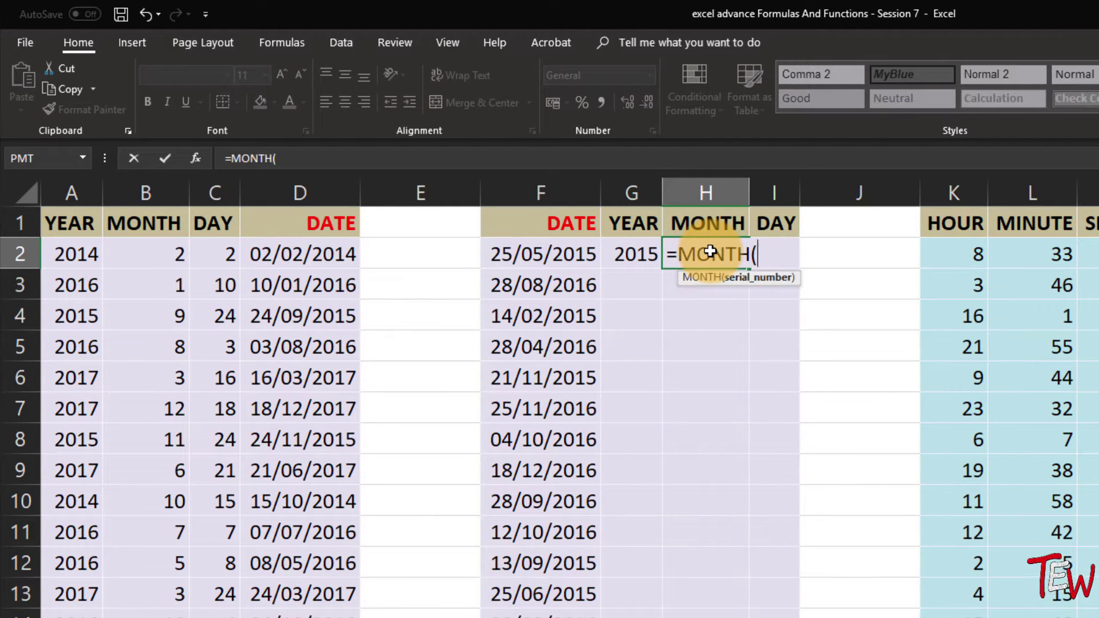
{"action": "left_click", "coordinate": [573, 252]}
{"action": "key", "text": "Return"}
- Extract the day from F2 into I2 with =DAY(F2) and fill the G2:I2 formulas down the Year, Month and Day columns
{"action": "left_click", "coordinate": [780, 248]}
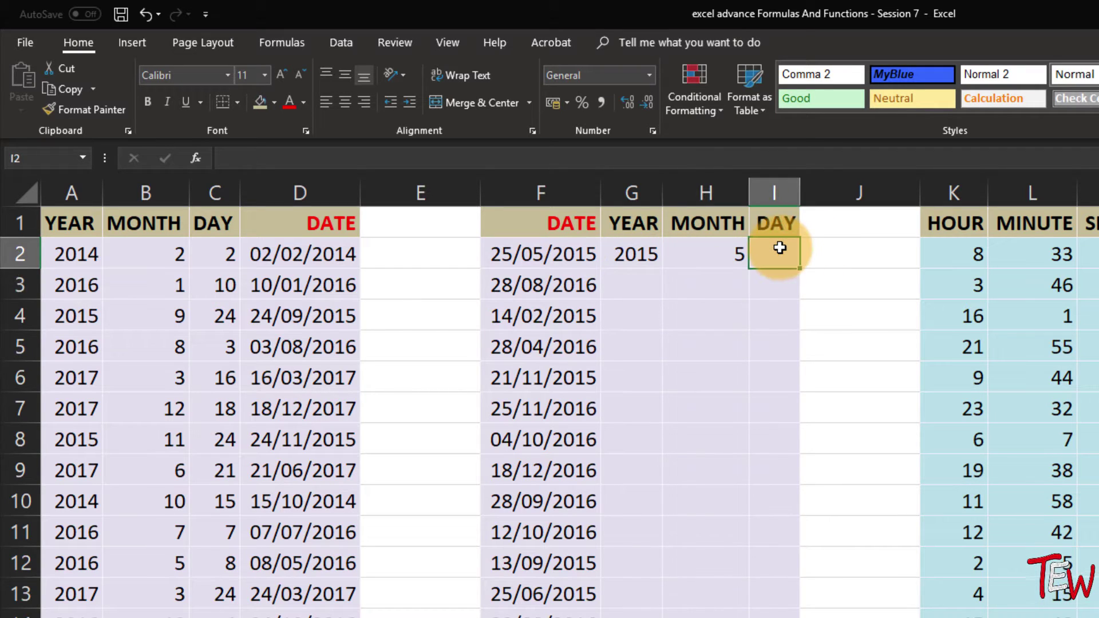
{"action": "type", "text": "=day"}
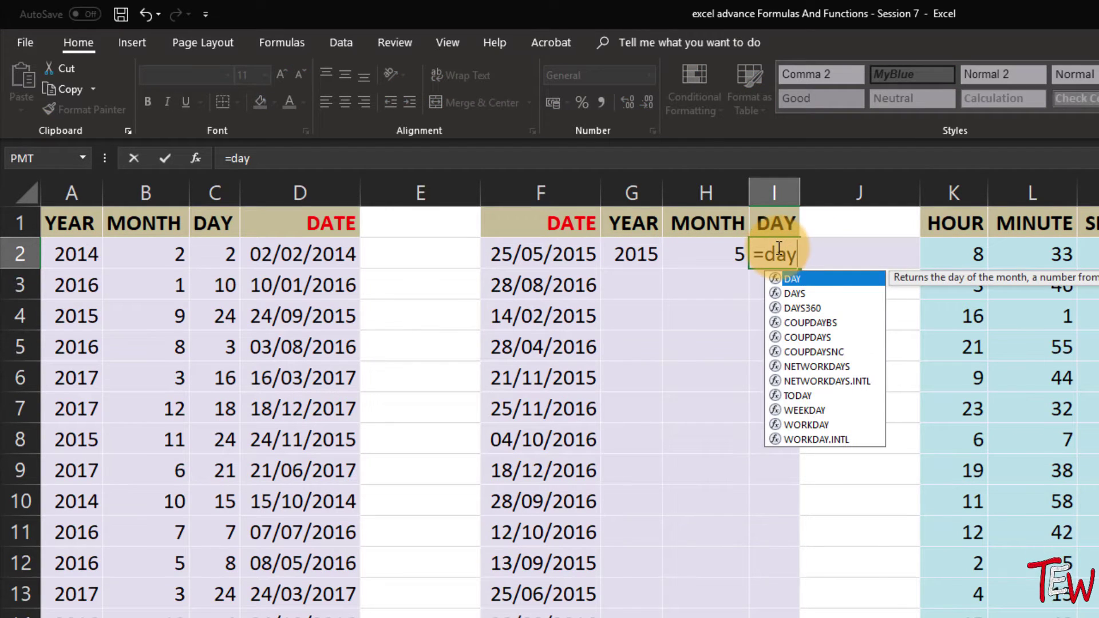
{"action": "key", "text": "Tab"}
{"action": "left_click", "coordinate": [558, 257]}
{"action": "key", "text": "Return"}
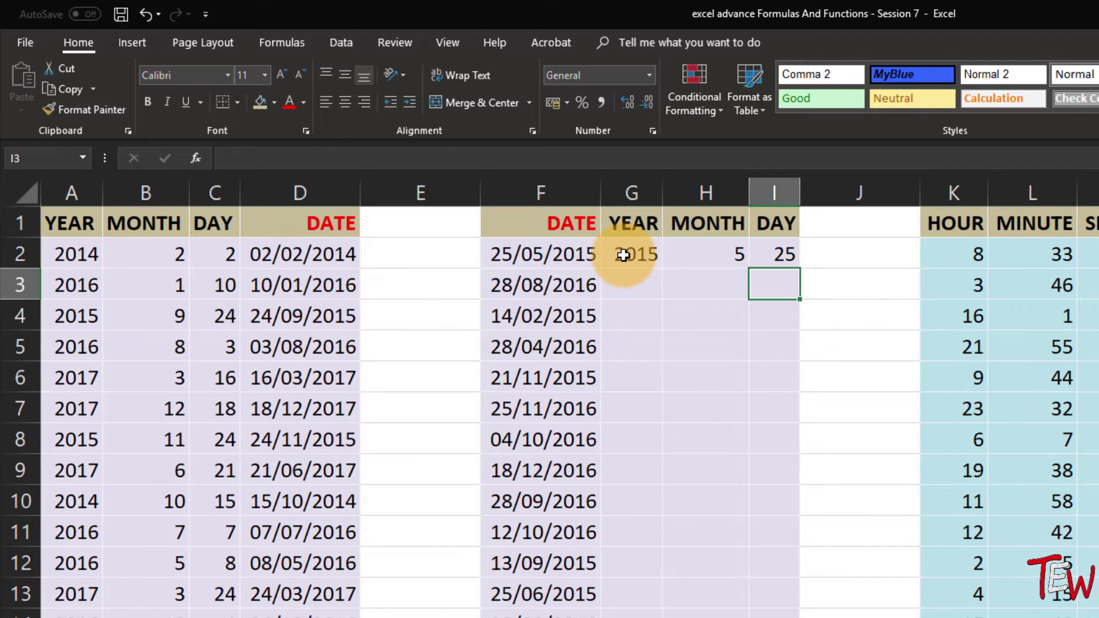
{"action": "left_click_drag", "start_coordinate": [636, 254], "coordinate": [778, 264]}
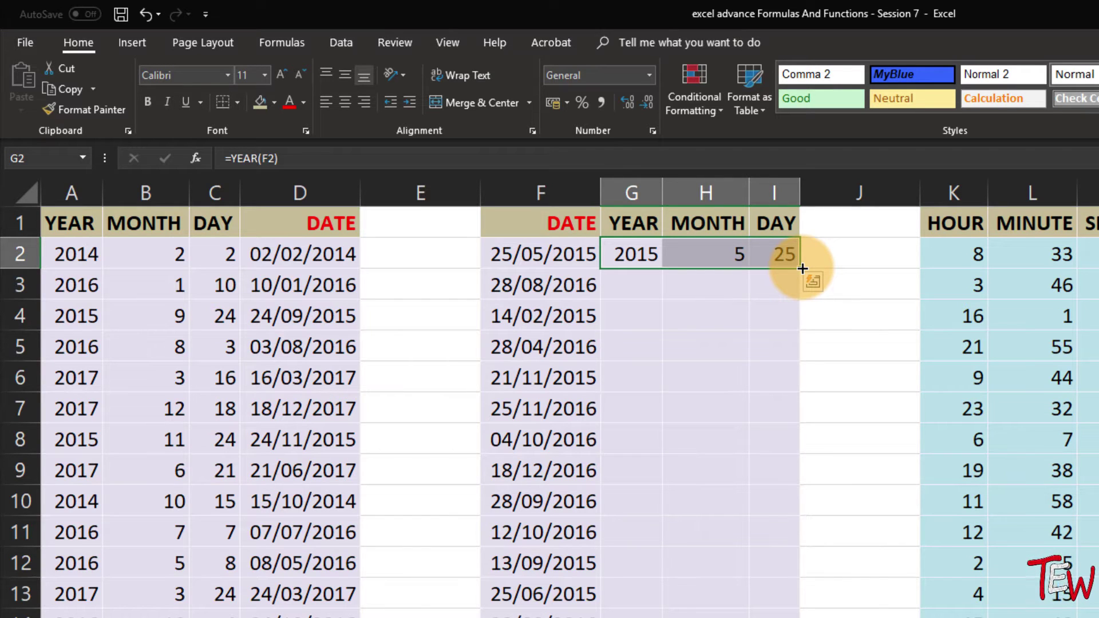
{"action": "double_click", "coordinate": [803, 269]}
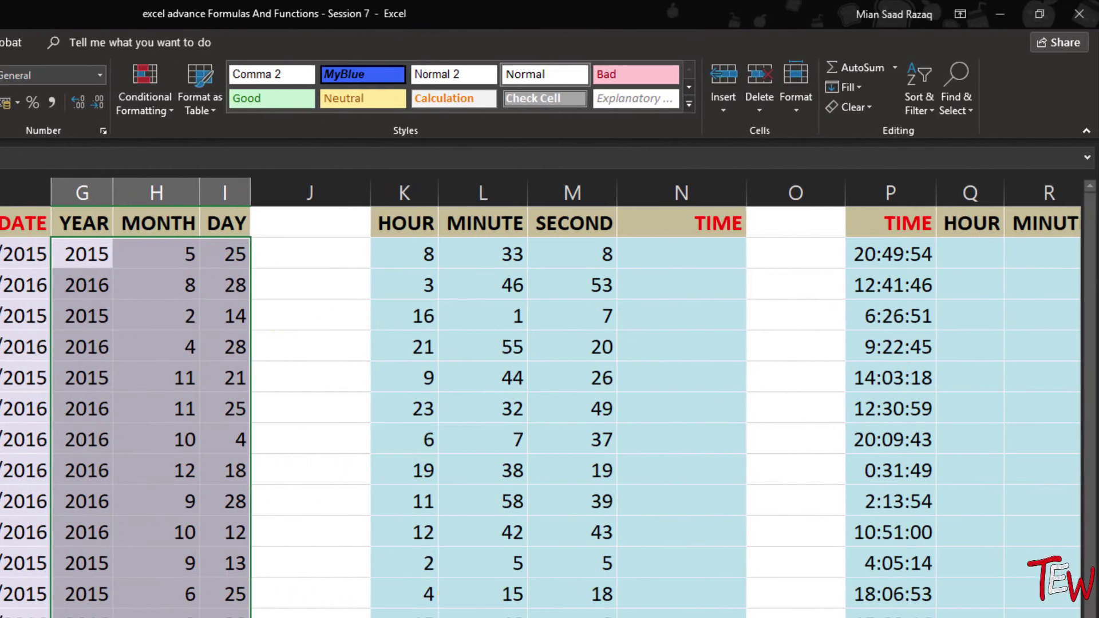
- Build a time in N2 from the hour, minute and second columns with =TIME(K2,L2,M2)
{"action": "scroll", "coordinate": [754, 522], "scroll_direction": "right", "scroll_amount": 2}
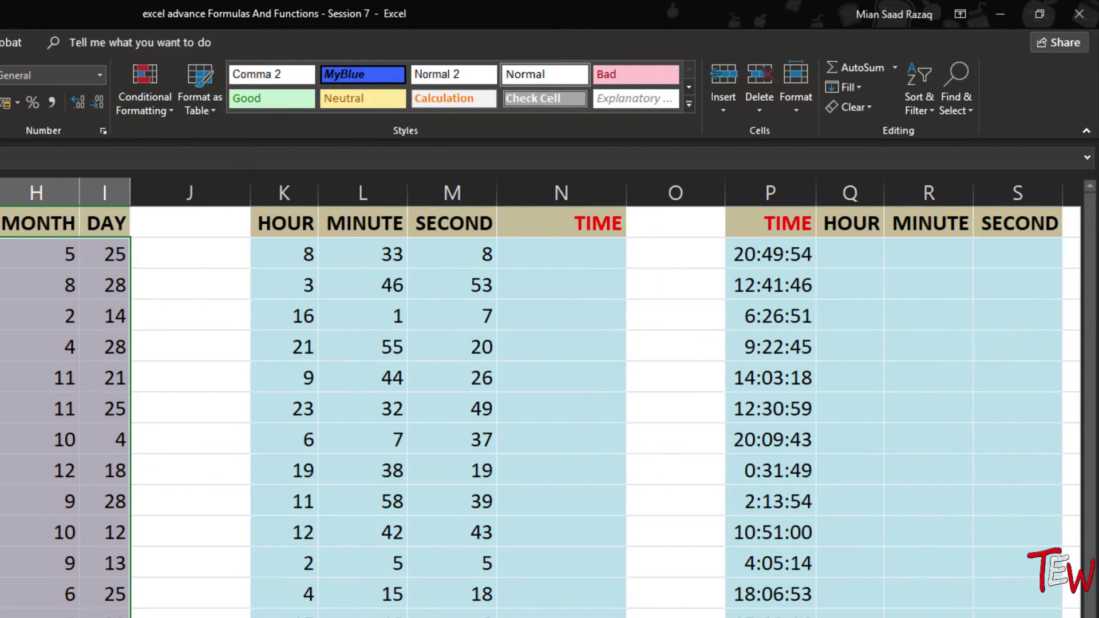
{"action": "left_click", "coordinate": [525, 254]}
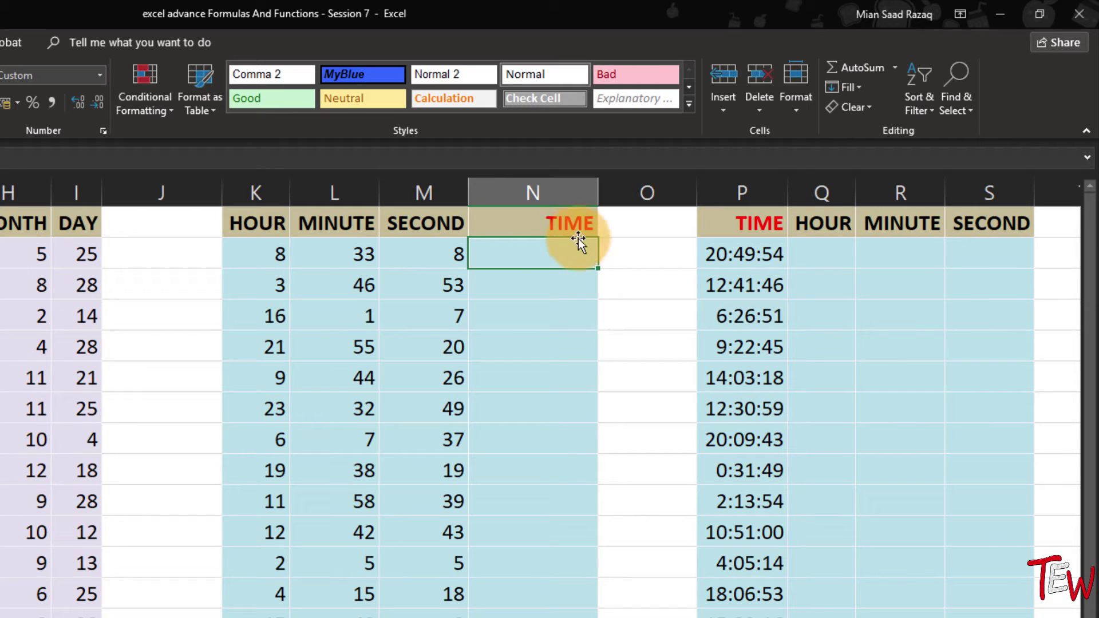
{"action": "type", "text": "=time"}
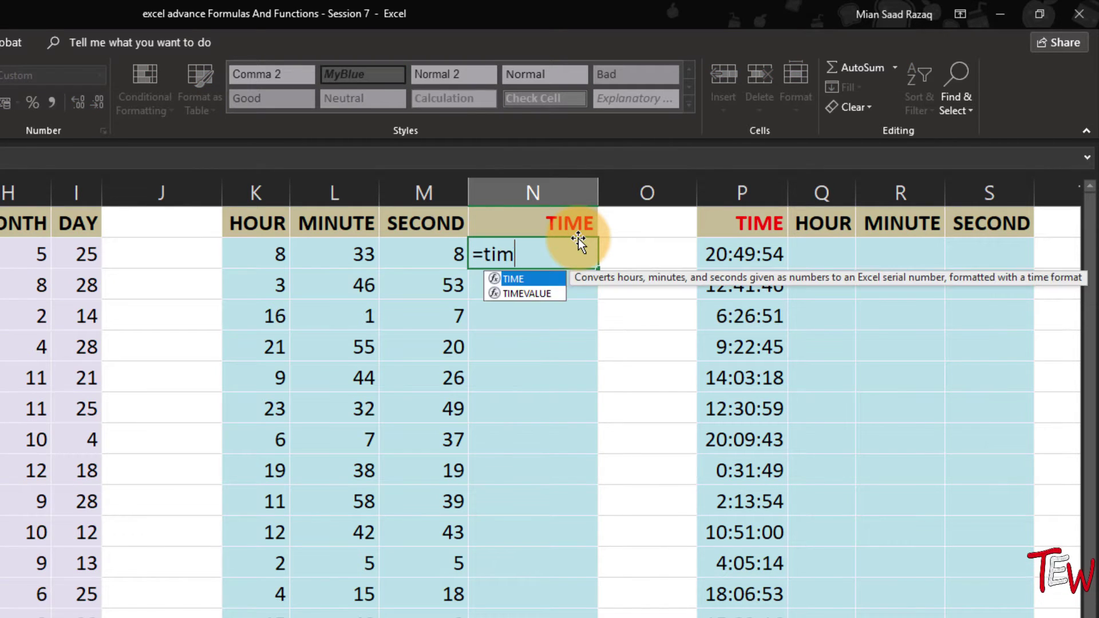
{"action": "key", "text": "Tab"}
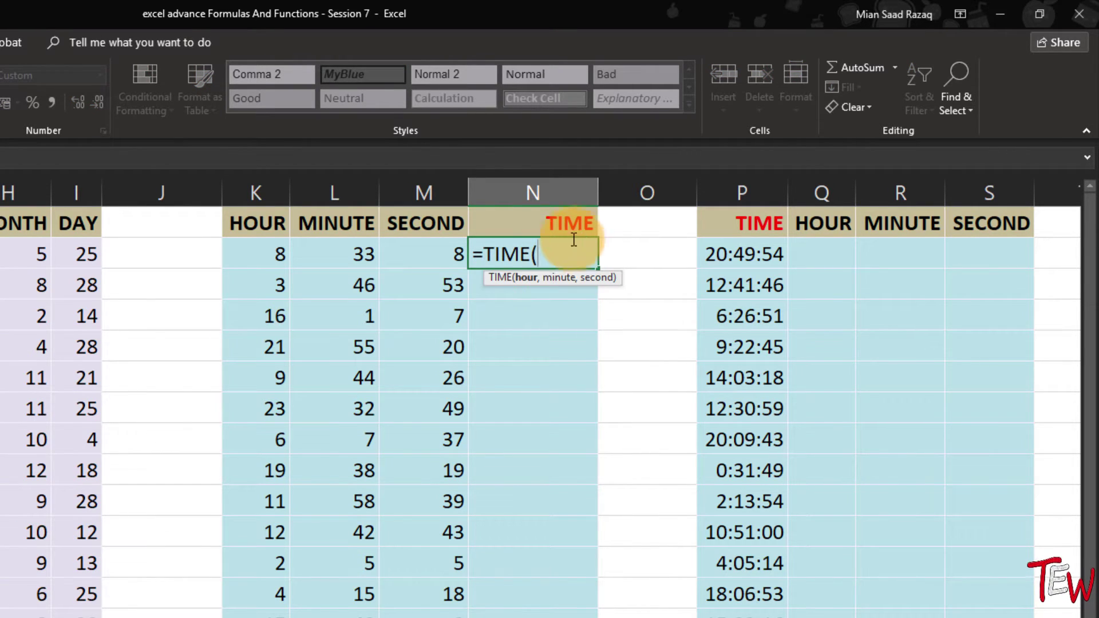
{"action": "left_click", "coordinate": [264, 254]}
{"action": "type", "text": ","}
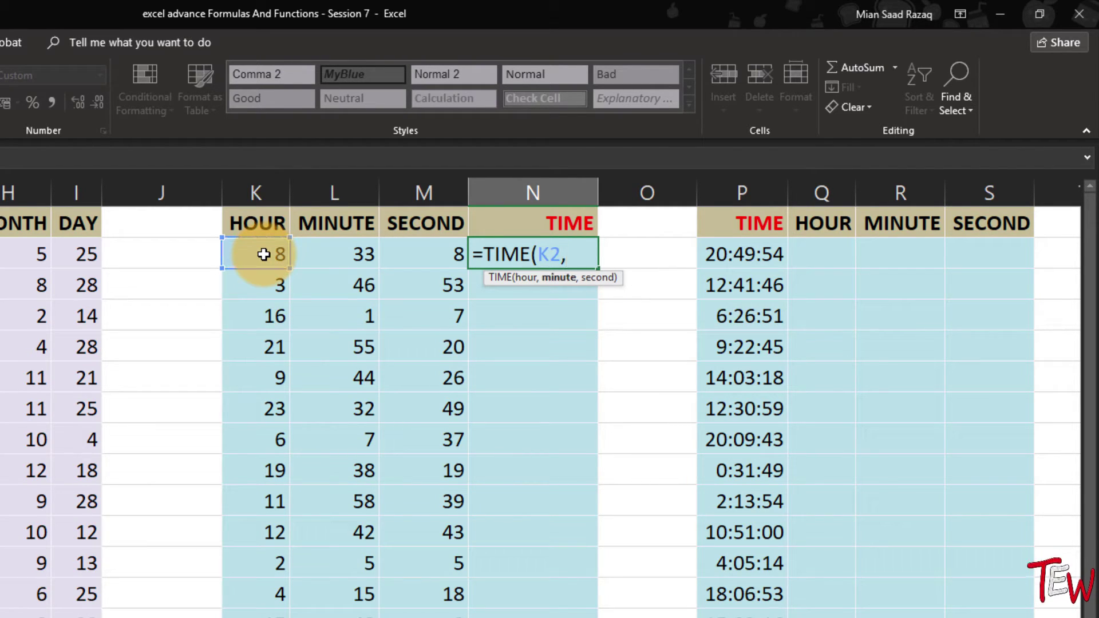
{"action": "left_click", "coordinate": [321, 256]}
{"action": "type", "text": ","}
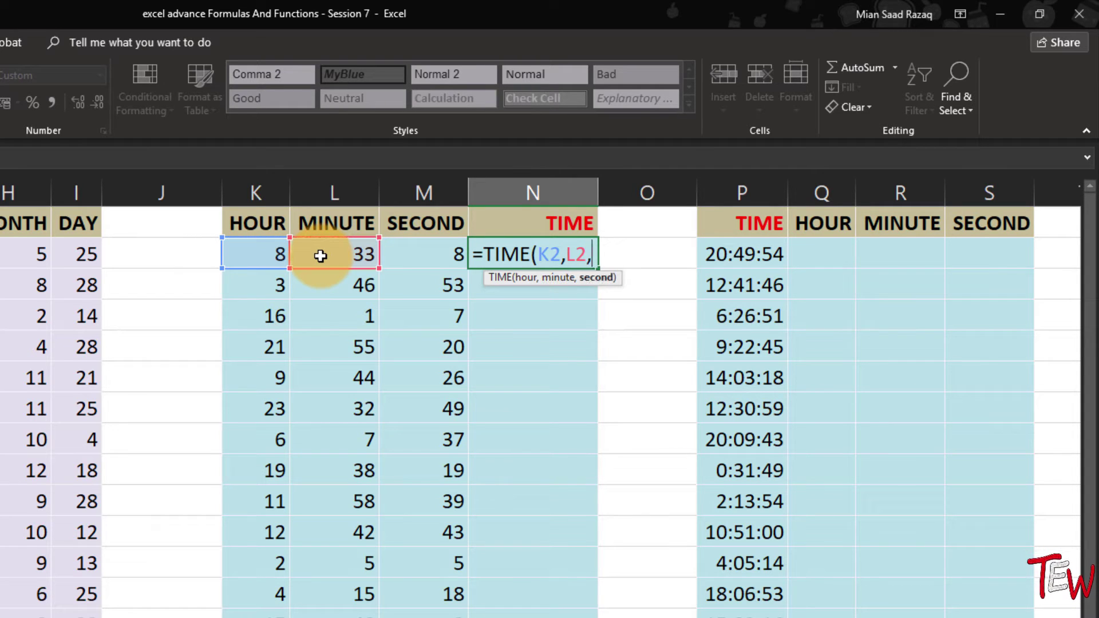
{"action": "left_click", "coordinate": [412, 252]}
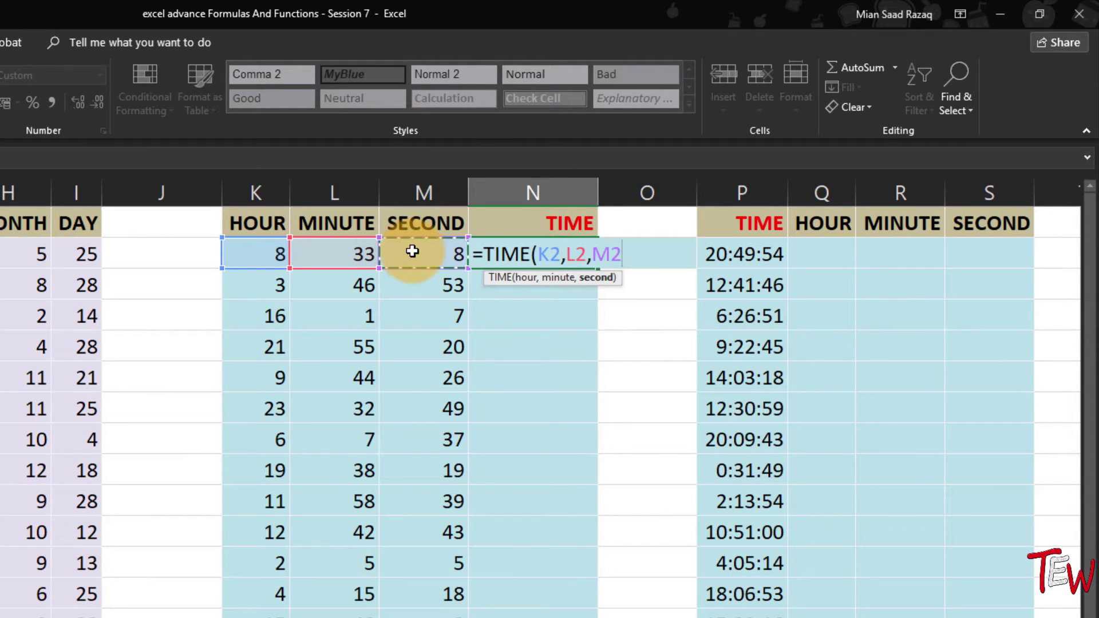
{"action": "key", "text": "Return"}
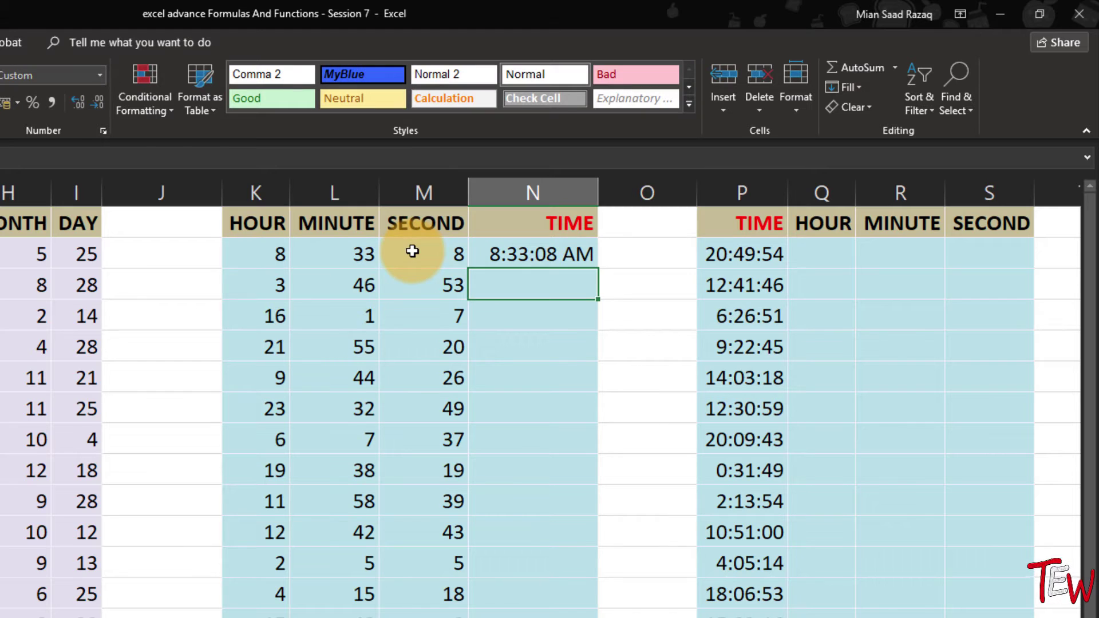
- Format the time in N2 with the 24-hour 13:30 type of the Time category
{"action": "left_click", "coordinate": [586, 253]}
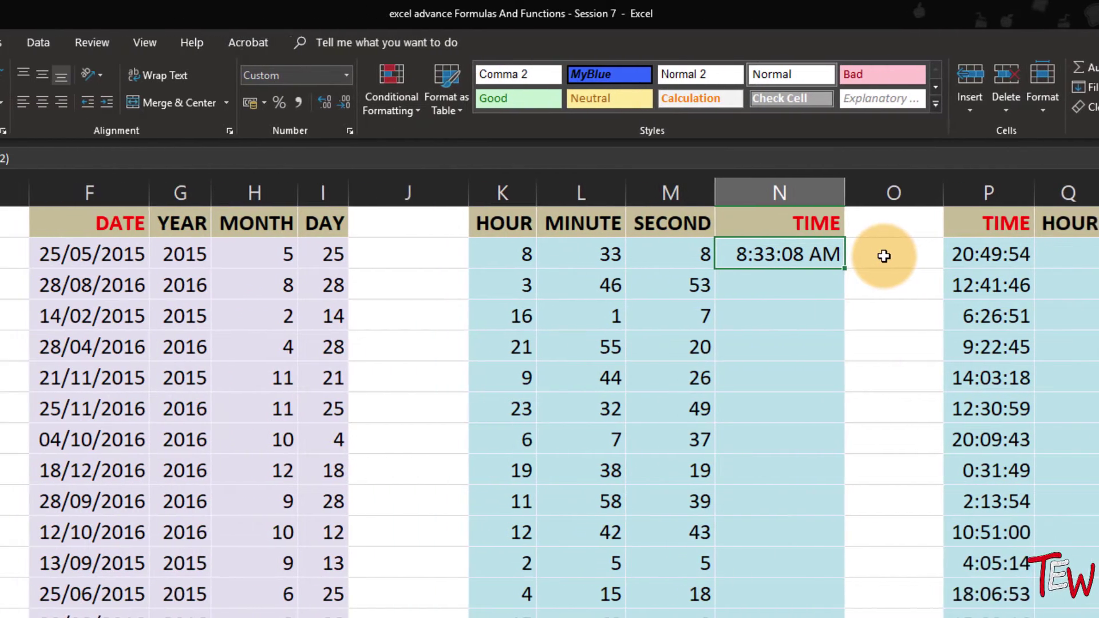
{"action": "key", "text": "ctrl+1"}
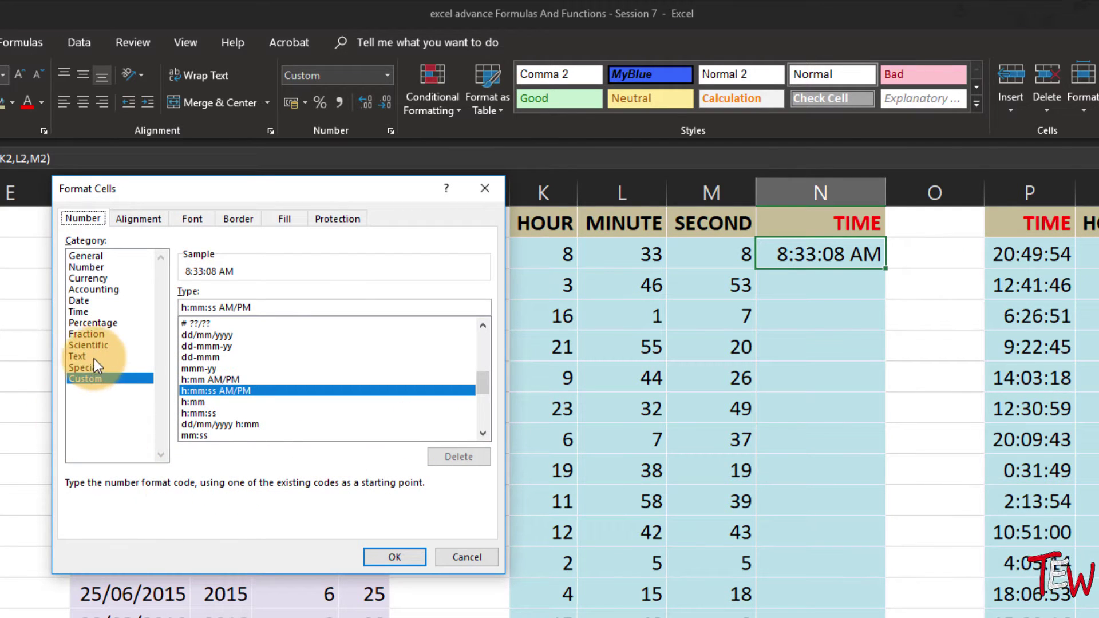
{"action": "left_click", "coordinate": [81, 311]}
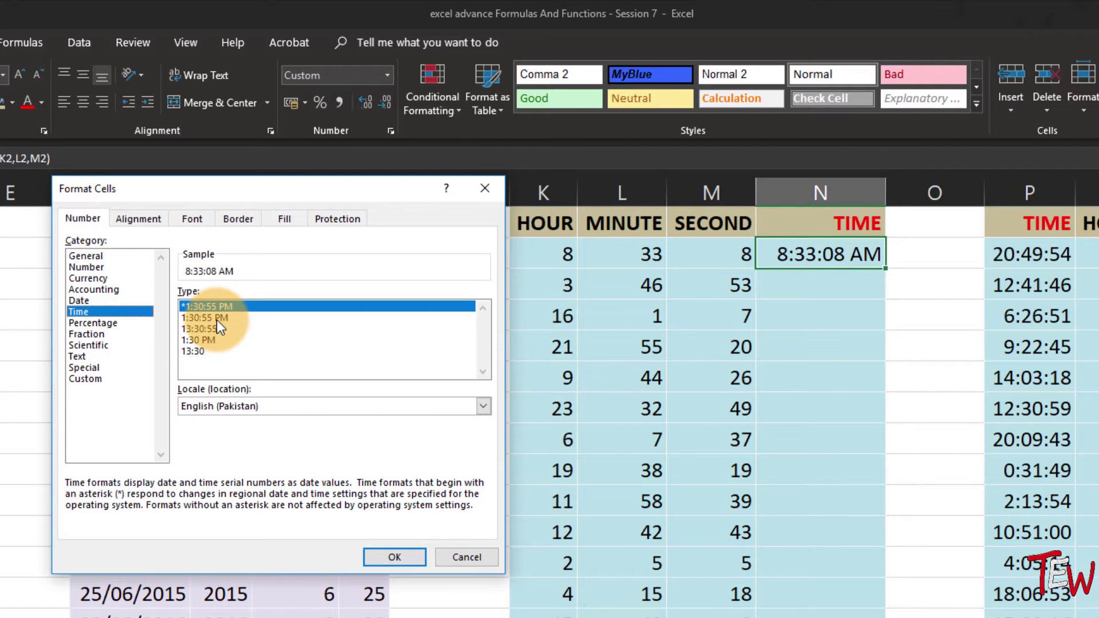
{"action": "left_click", "coordinate": [194, 351]}
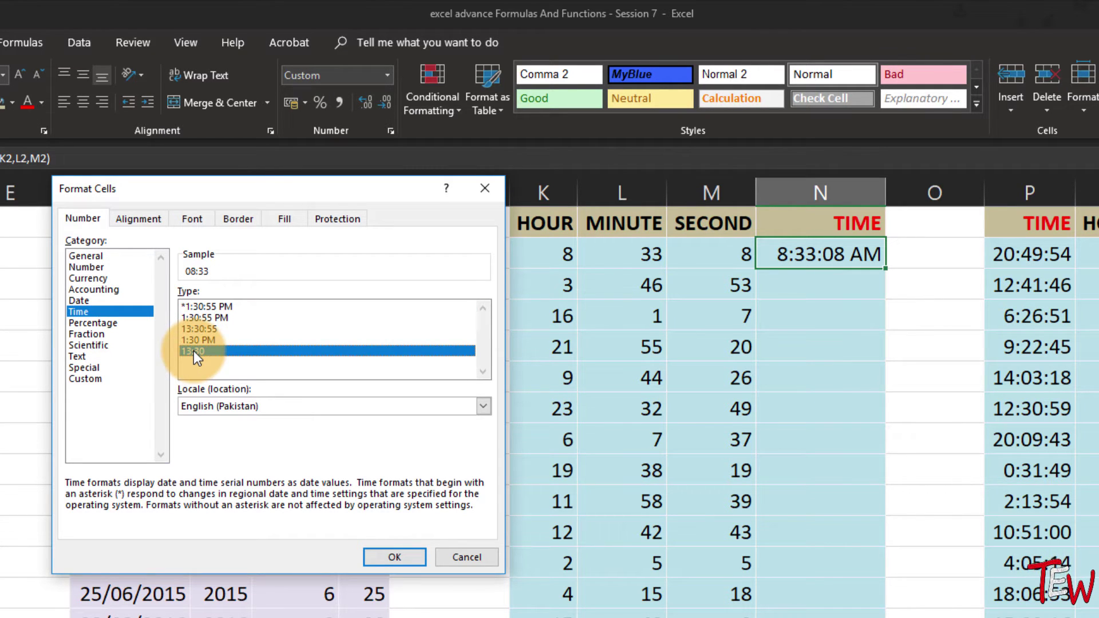
{"action": "left_click", "coordinate": [405, 552]}
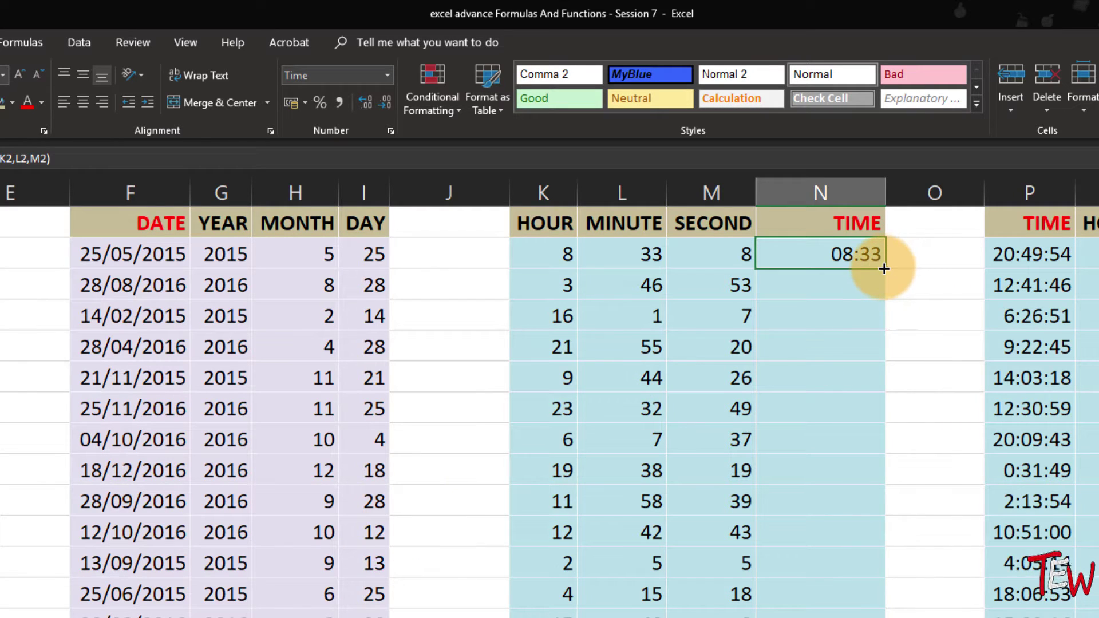
- Fill the TIME formula from N2 down to N7 and format those cells as hours and minutes with AM/PM
{"action": "left_click_drag", "start_coordinate": [884, 269], "coordinate": [855, 413]}
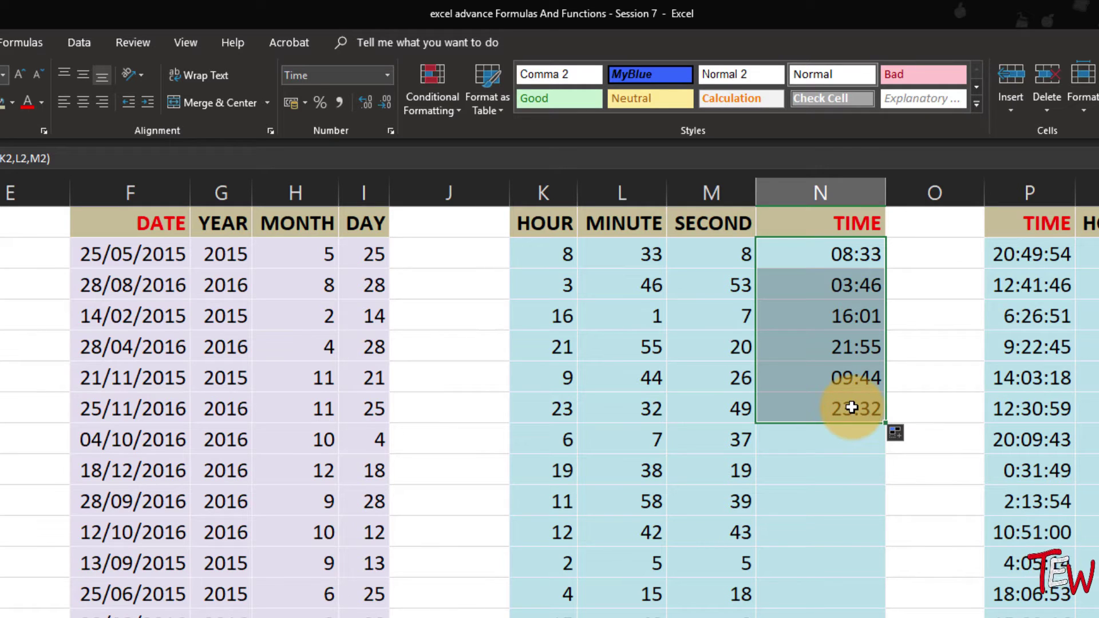
{"action": "key", "text": "ctrl+shift+2"}
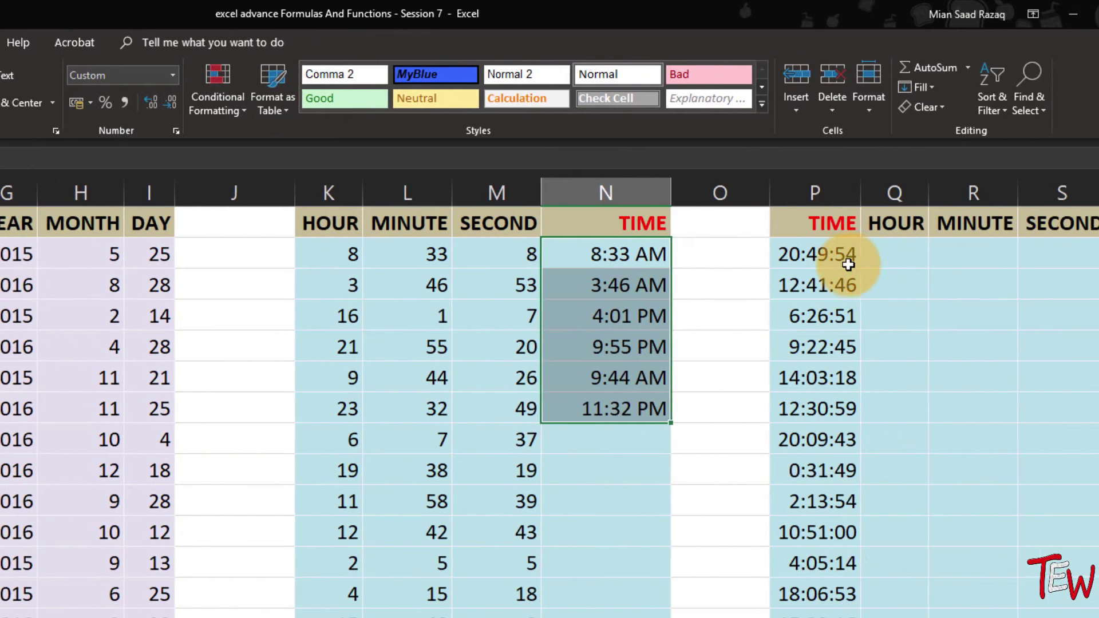
- Extract the hour from the time in P2 into Q2 with =HOUR(P2)
{"action": "left_click", "coordinate": [1055, 267]}
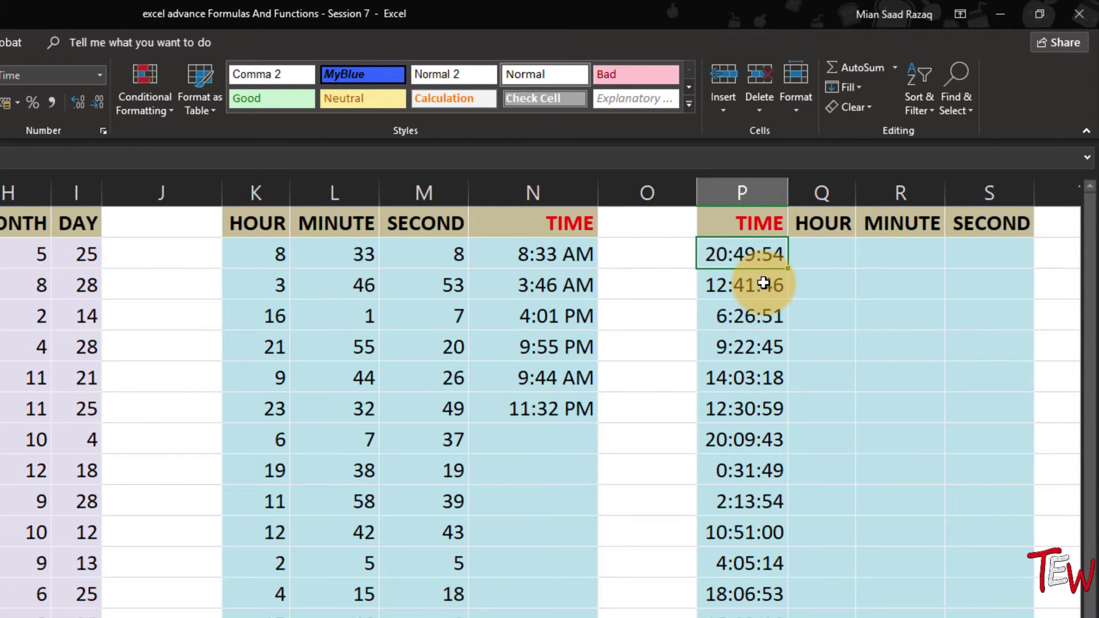
{"action": "left_click", "coordinate": [818, 251]}
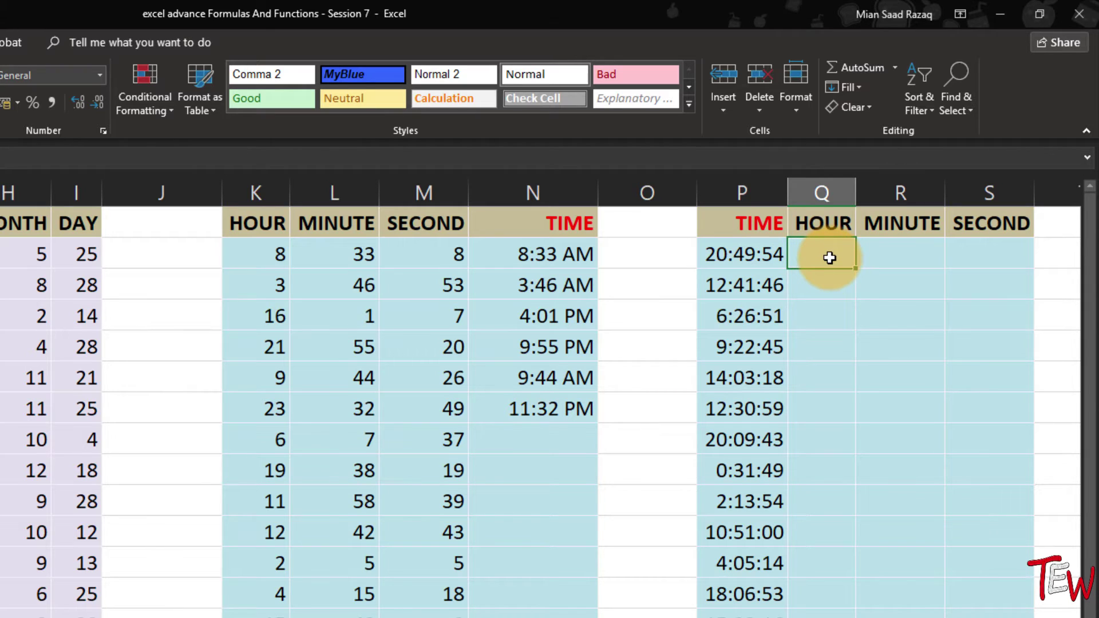
{"action": "type", "text": "=hou"}
{"action": "key", "text": "Tab"}
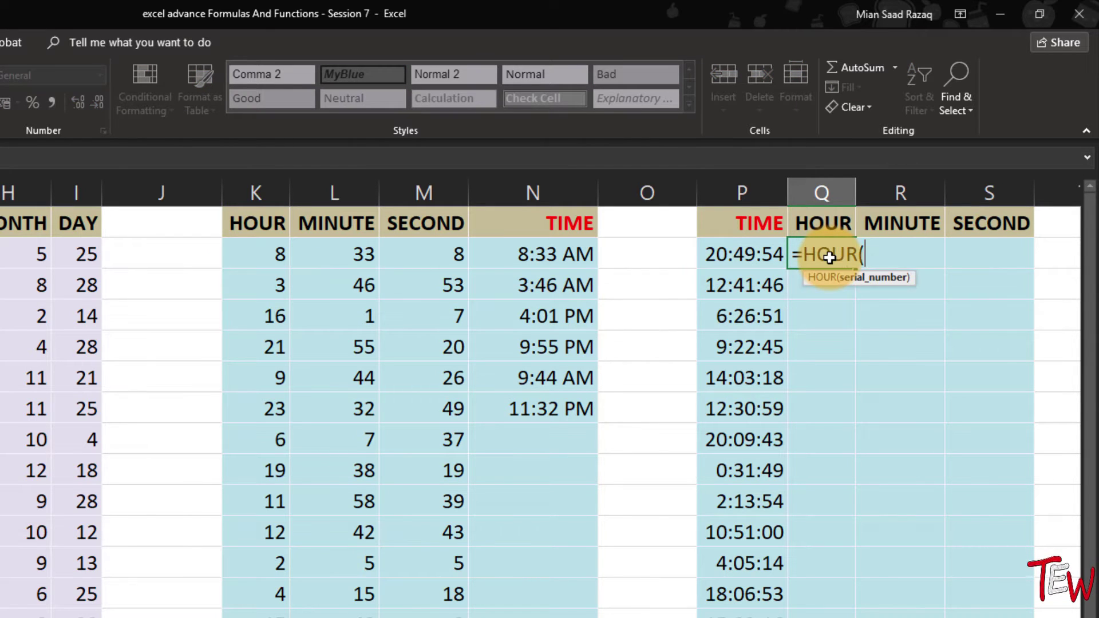
{"action": "left_click", "coordinate": [742, 250]}
{"action": "key", "text": "Return"}
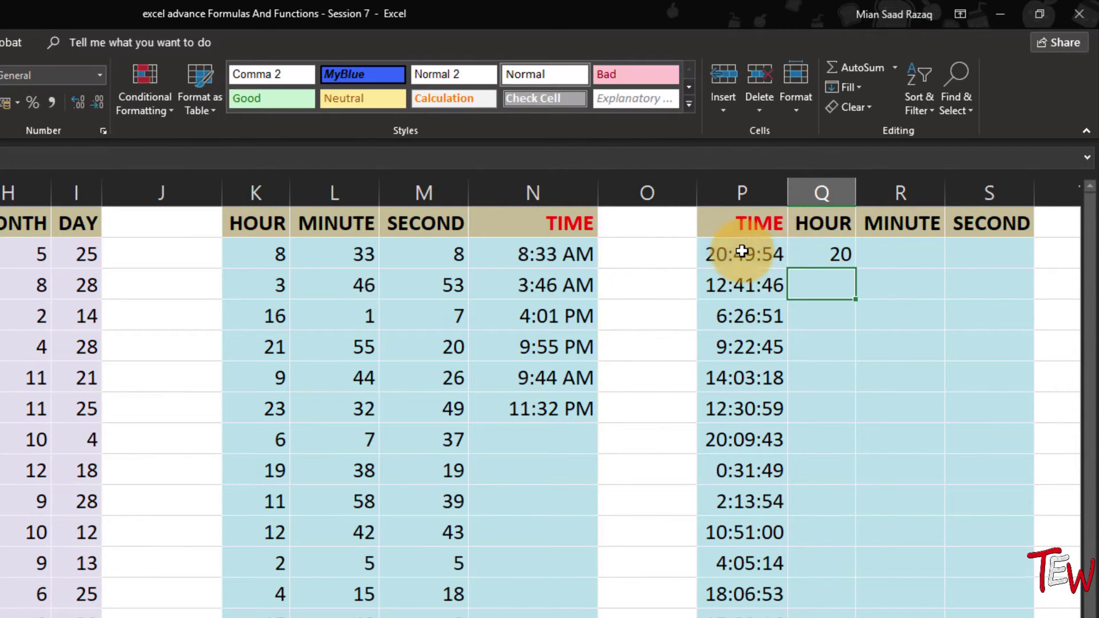
- Extract the minutes from the time in P2 into R2 with =MINUTE(P2)
{"action": "left_click", "coordinate": [909, 258]}
{"action": "type", "text": "=min("}
{"action": "key", "text": "Tab"}
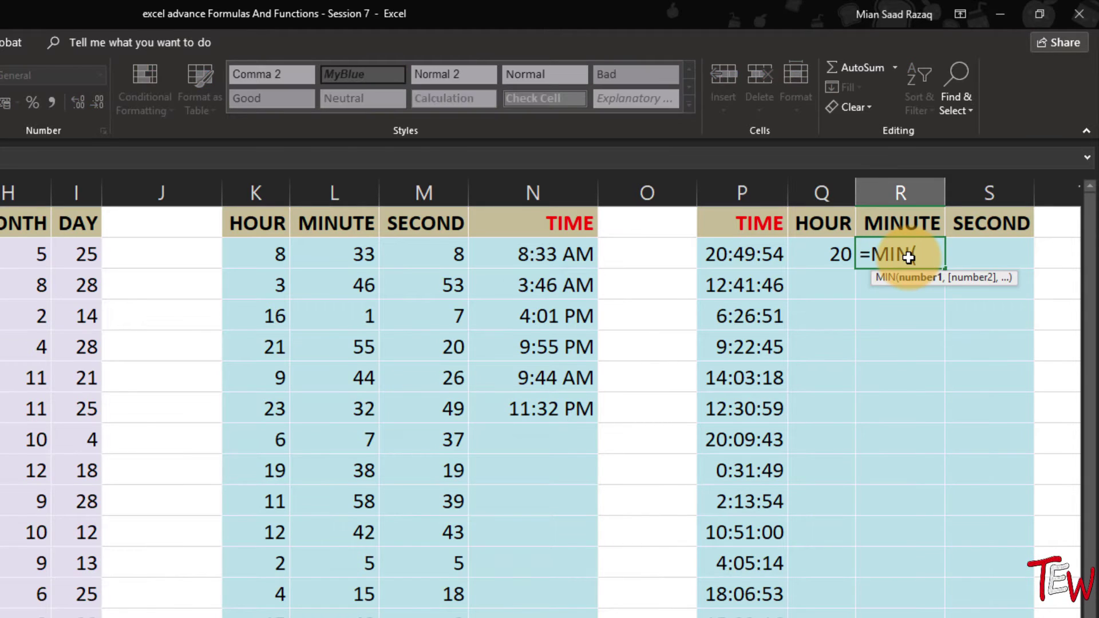
{"action": "key", "text": "BackSpace"}
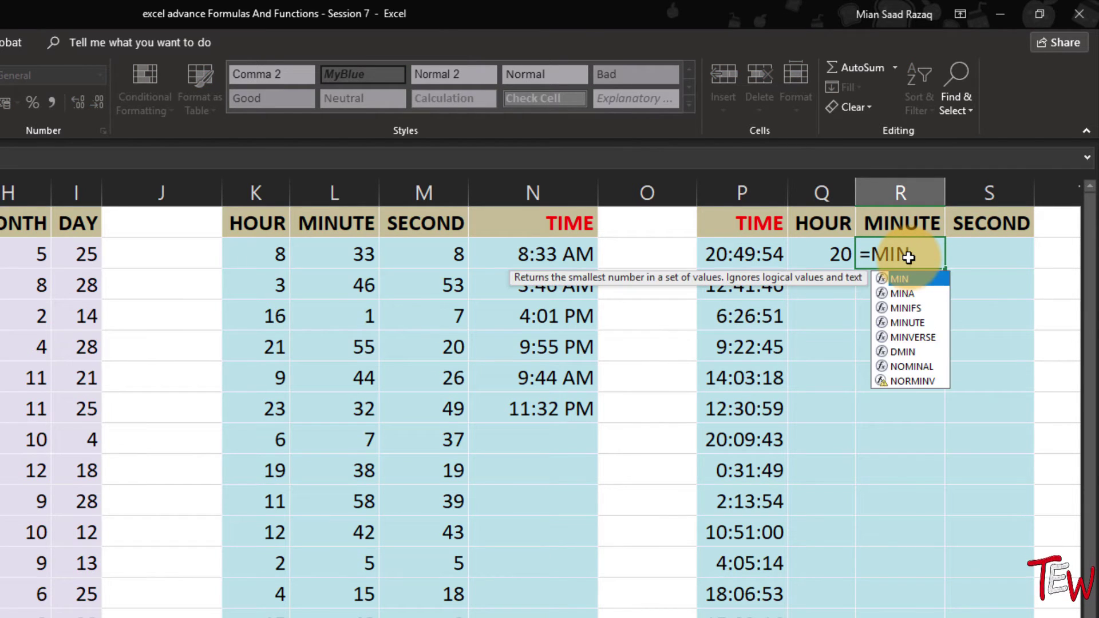
{"action": "type", "text": "u"}
{"action": "key", "text": "Tab"}
{"action": "left_click", "coordinate": [752, 254]}
{"action": "key", "text": "Return"}
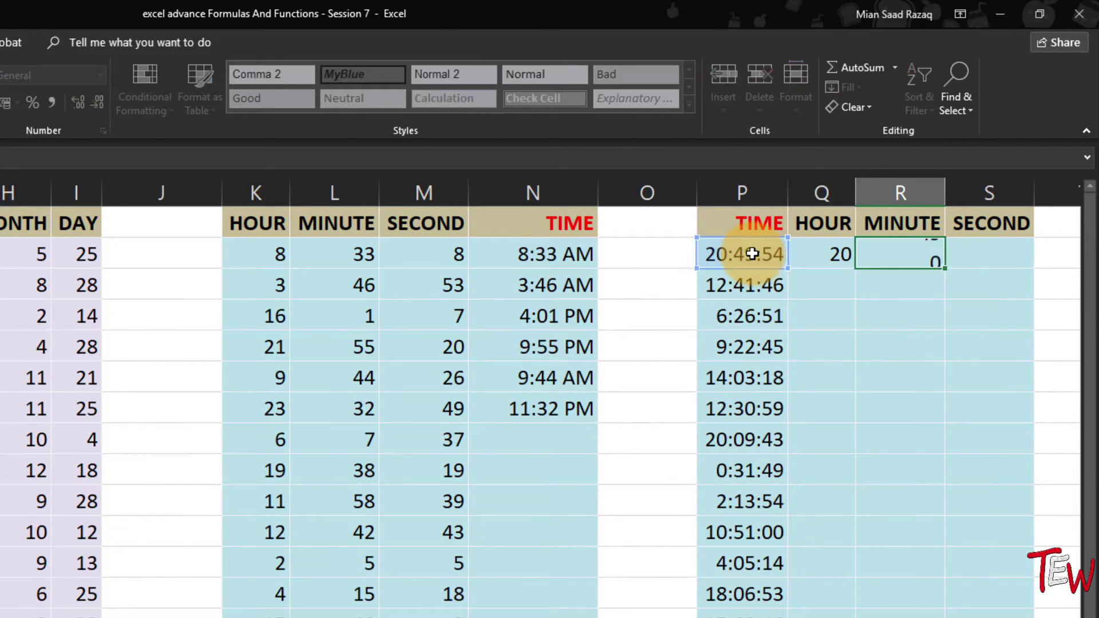
- Extract the seconds from the time in P2 into S2 with =SECOND(P2)
{"action": "left_click", "coordinate": [978, 254]}
{"action": "type", "text": "=s"}
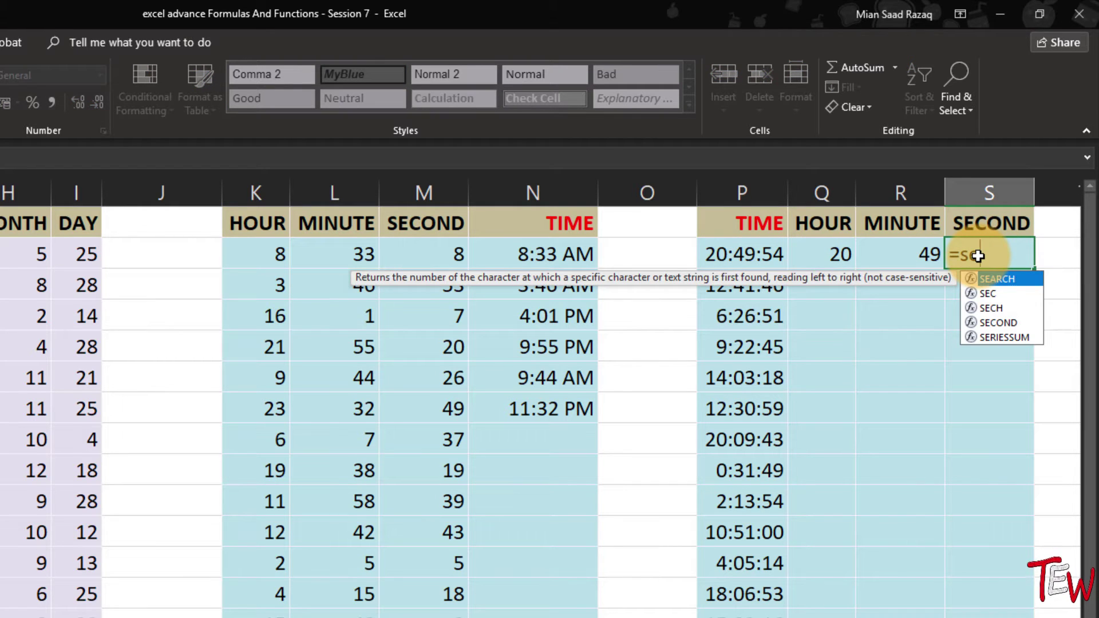
{"action": "type", "text": "ec"}
{"action": "left_click", "coordinate": [1001, 306]}
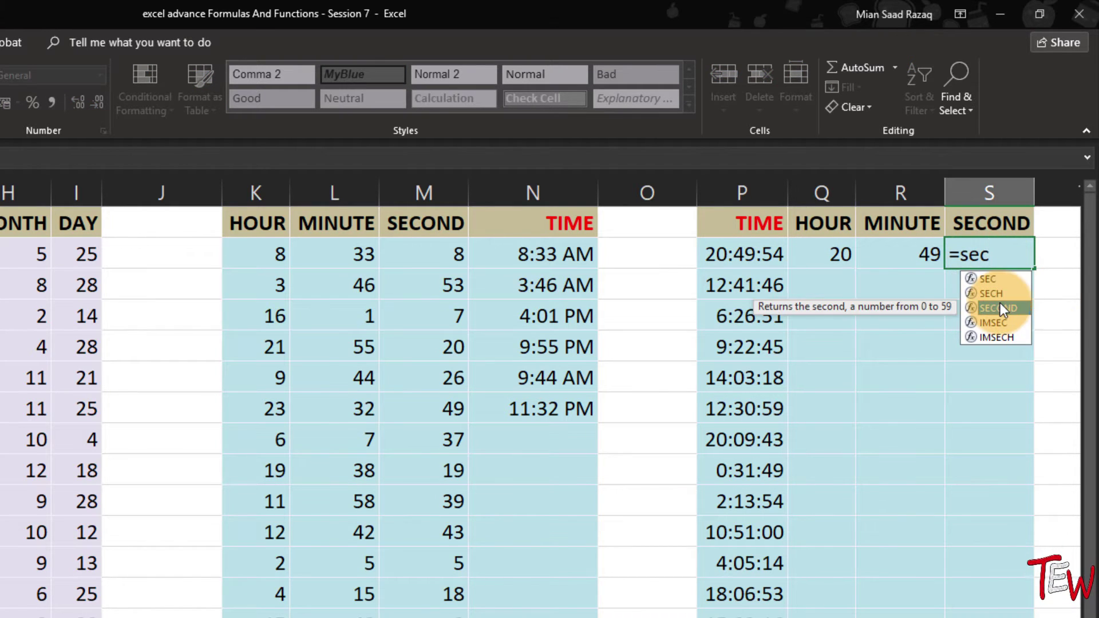
{"action": "double_click", "coordinate": [1001, 305]}
{"action": "left_click", "coordinate": [750, 254]}
{"action": "key", "text": "Return"}
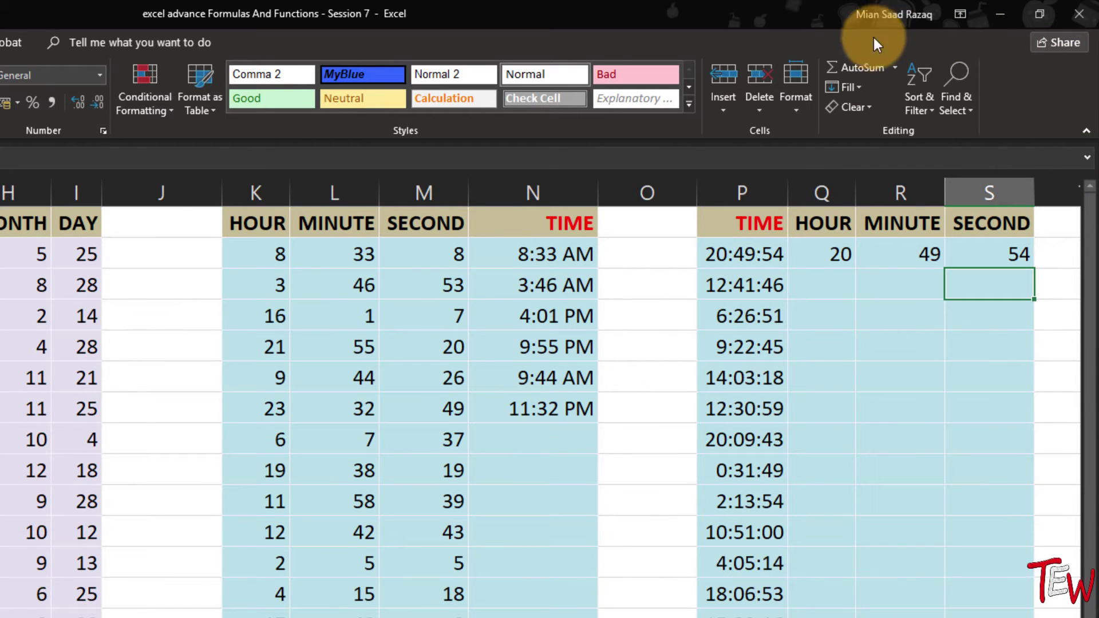
{"action": "left_click", "coordinate": [574, 251]}
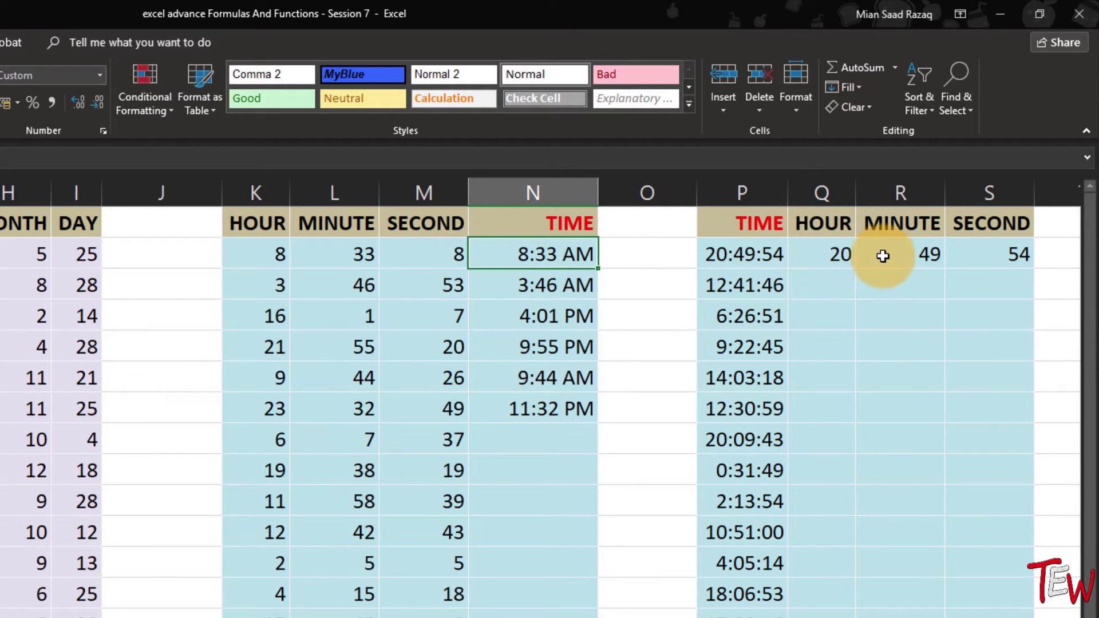
{"action": "left_click", "coordinate": [852, 256]}
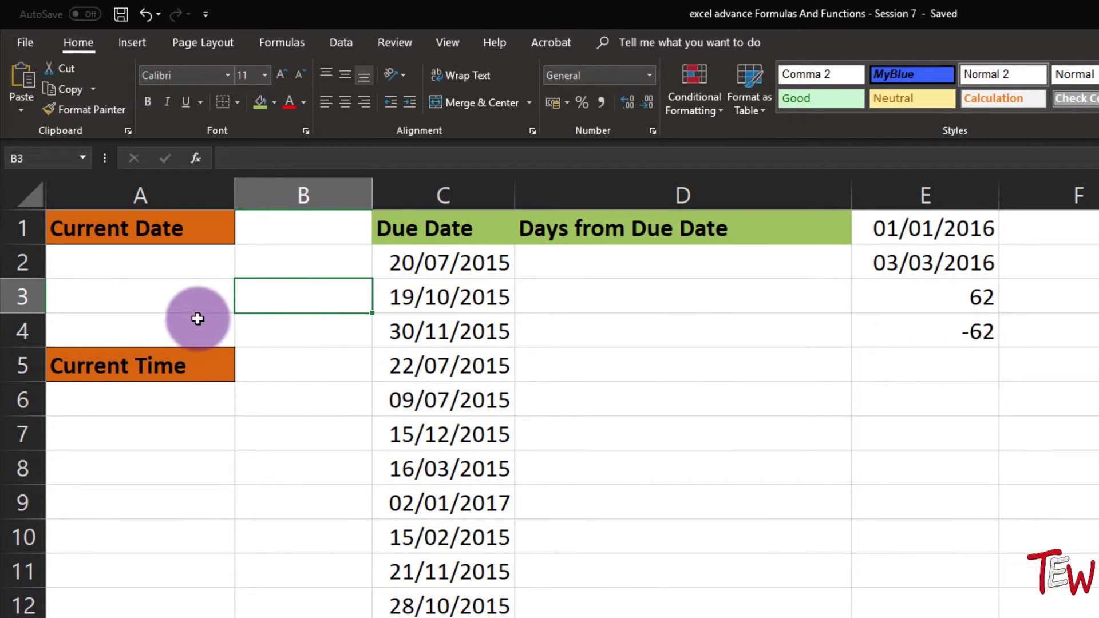
- Insert the current date, 25/12/2018, as a static value in A2 below the Current Date heading
{"action": "left_click", "coordinate": [138, 261]}
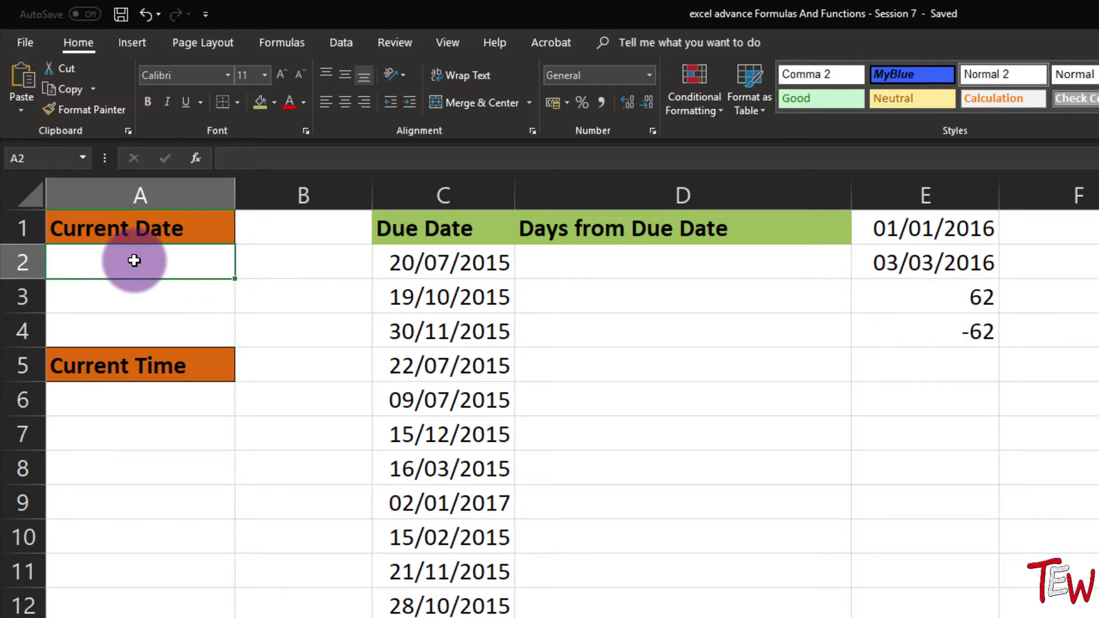
{"action": "key", "text": "ctrl+semicolon"}
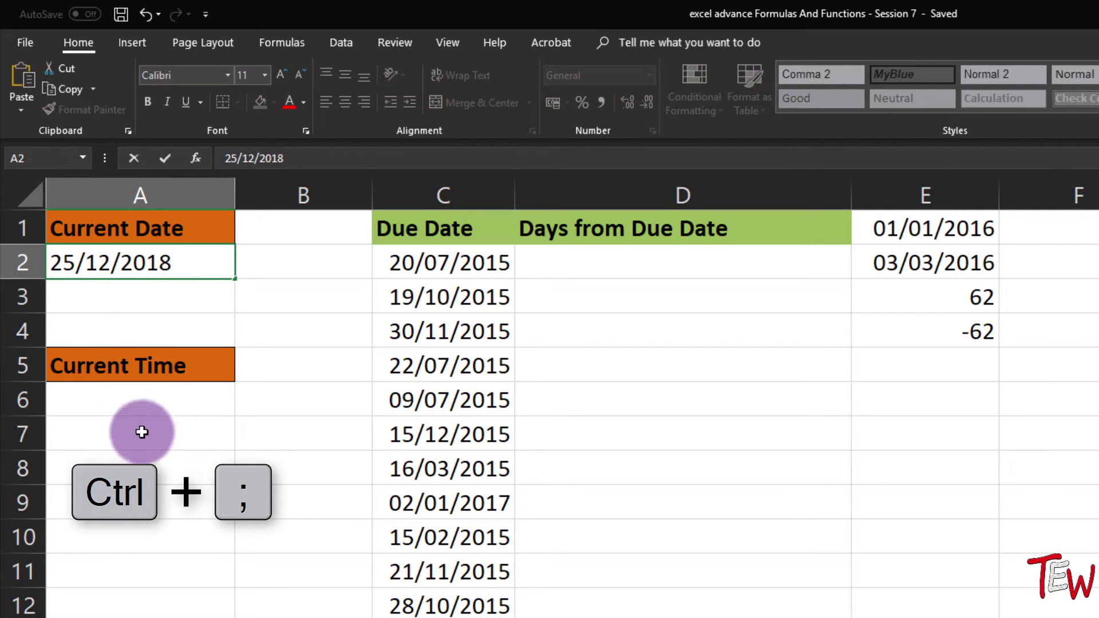
{"action": "left_click", "coordinate": [138, 401]}
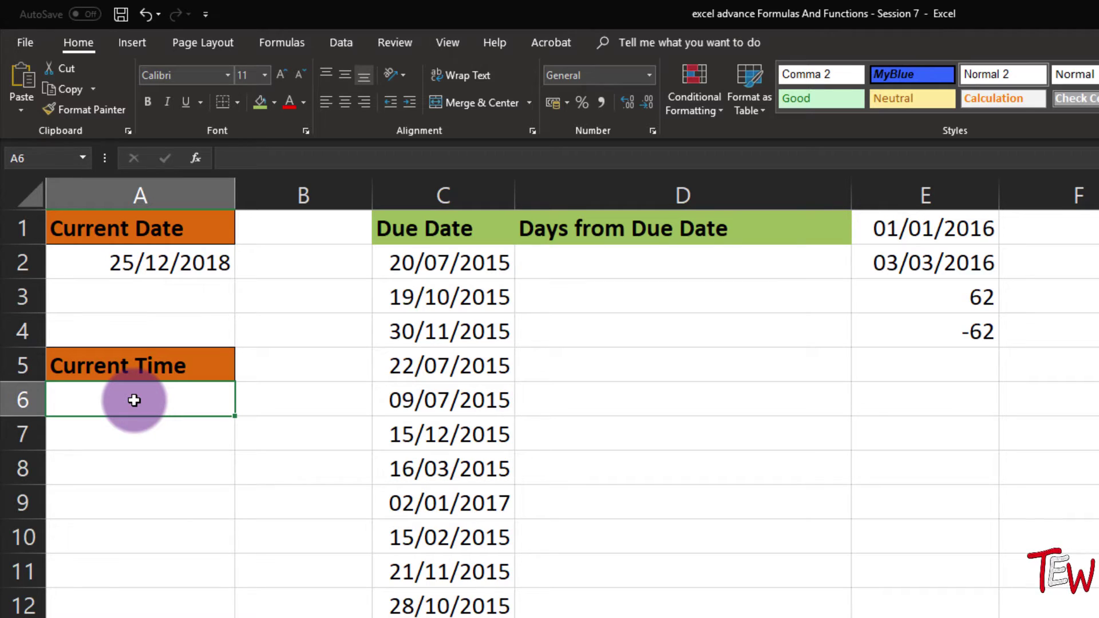
- Insert the current time, 8:33 AM, as a static value in A6 below the Current Time heading
{"action": "key", "text": "ctrl+shift+colon"}
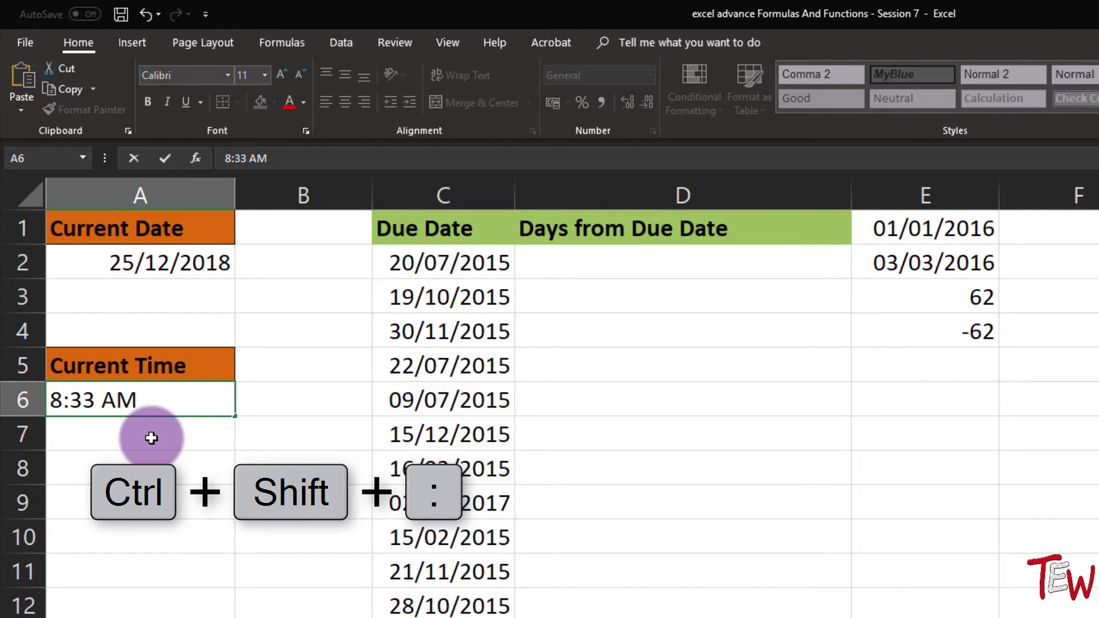
{"action": "left_click", "coordinate": [177, 421]}
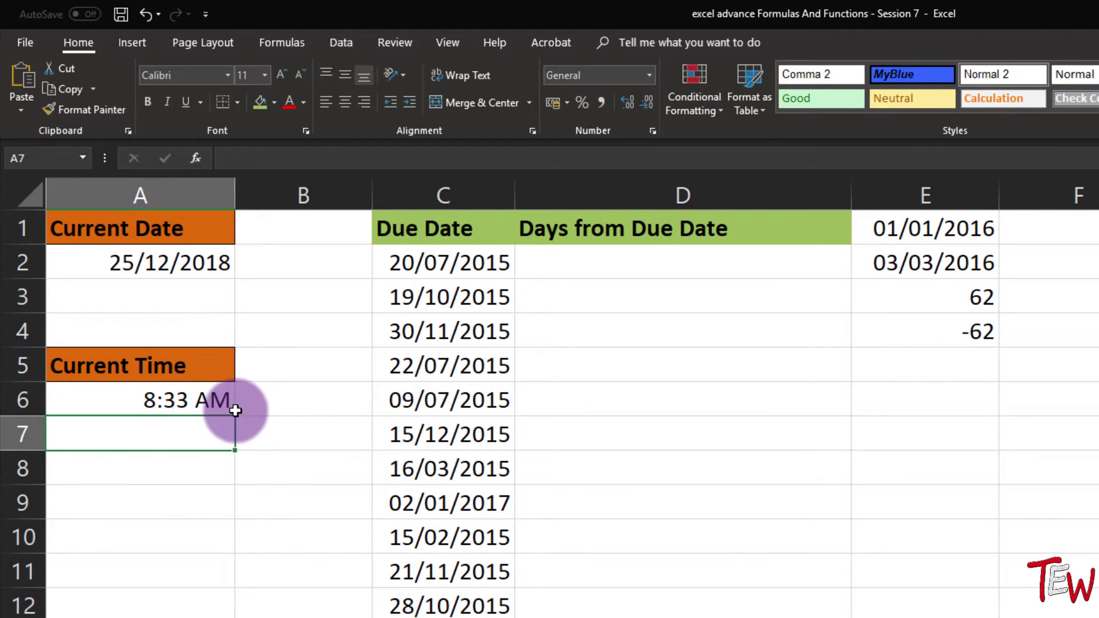
- Enter =TODAY() in A3 to return the current date dynamically
{"action": "left_click", "coordinate": [142, 301]}
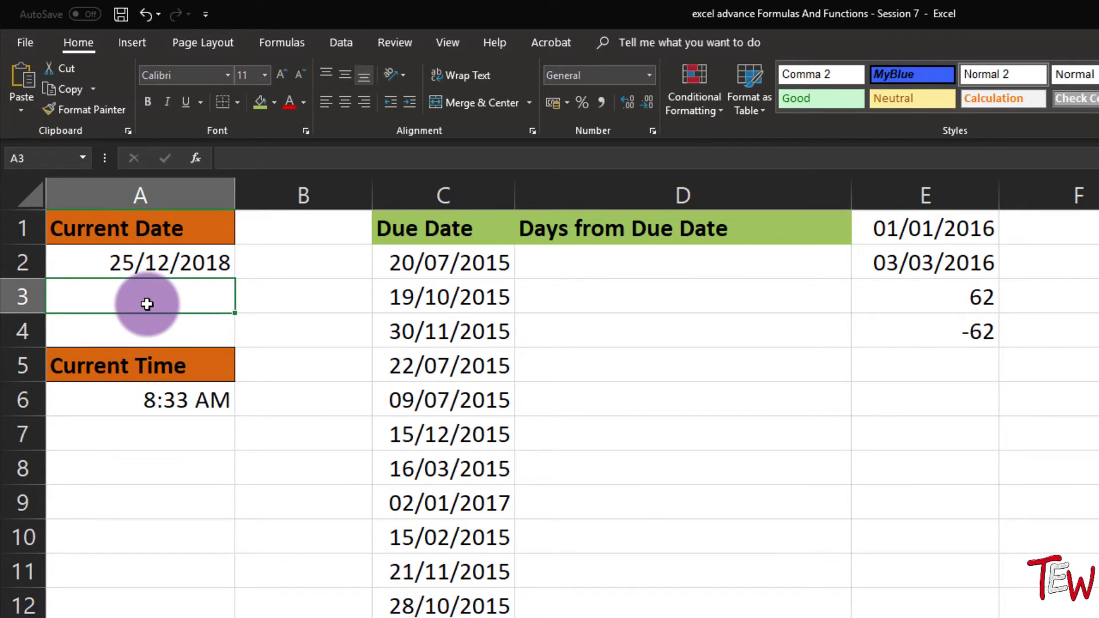
{"action": "type", "text": "="}
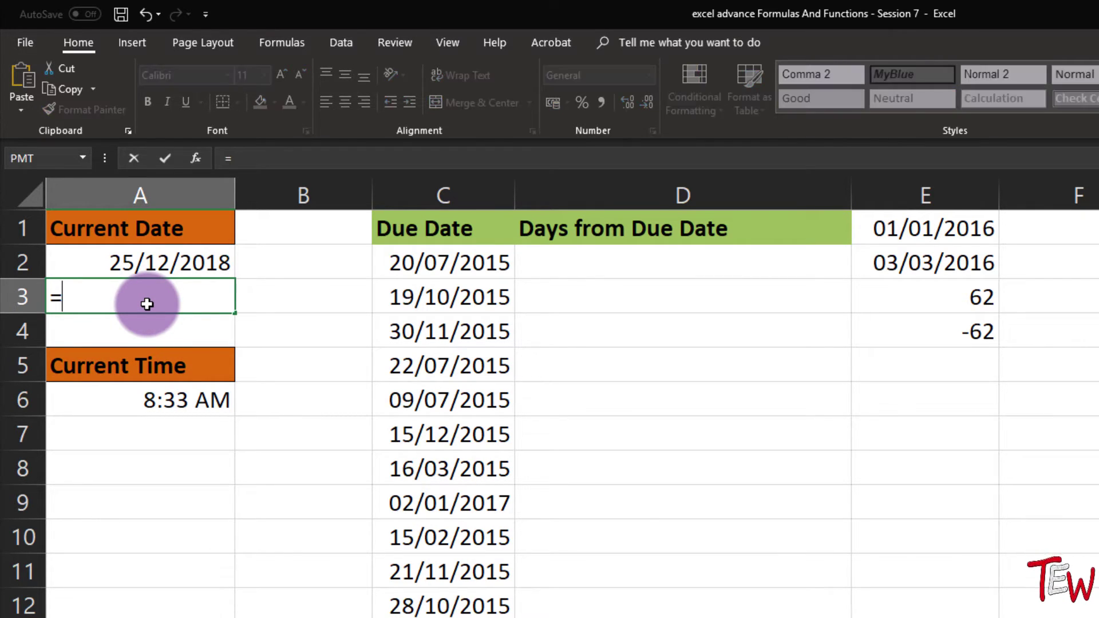
{"action": "type", "text": "toda"}
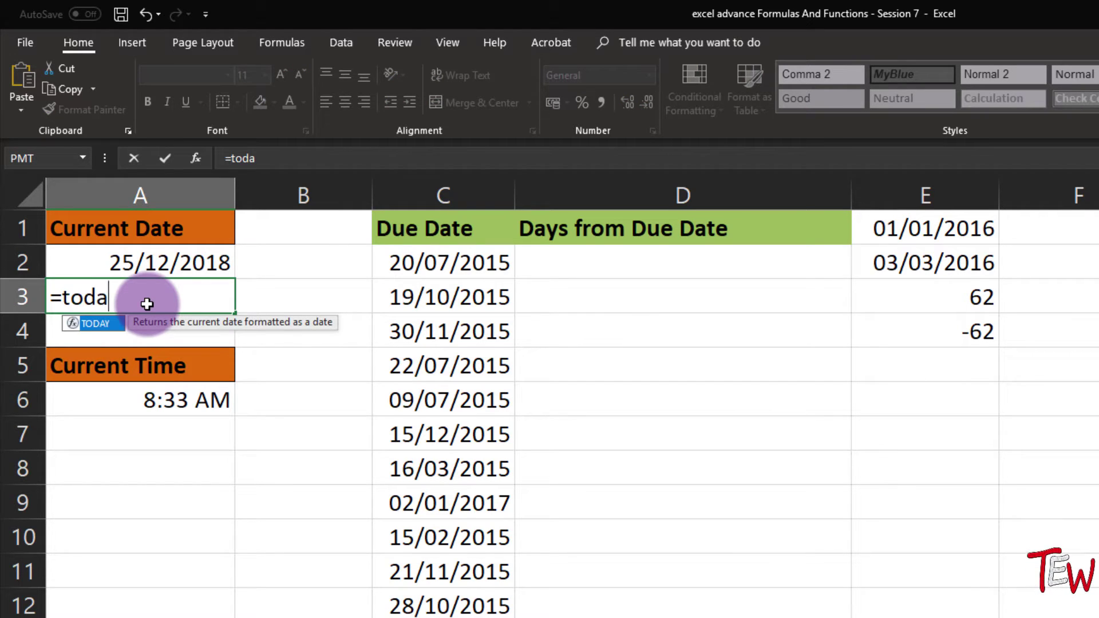
{"action": "key", "text": "Tab"}
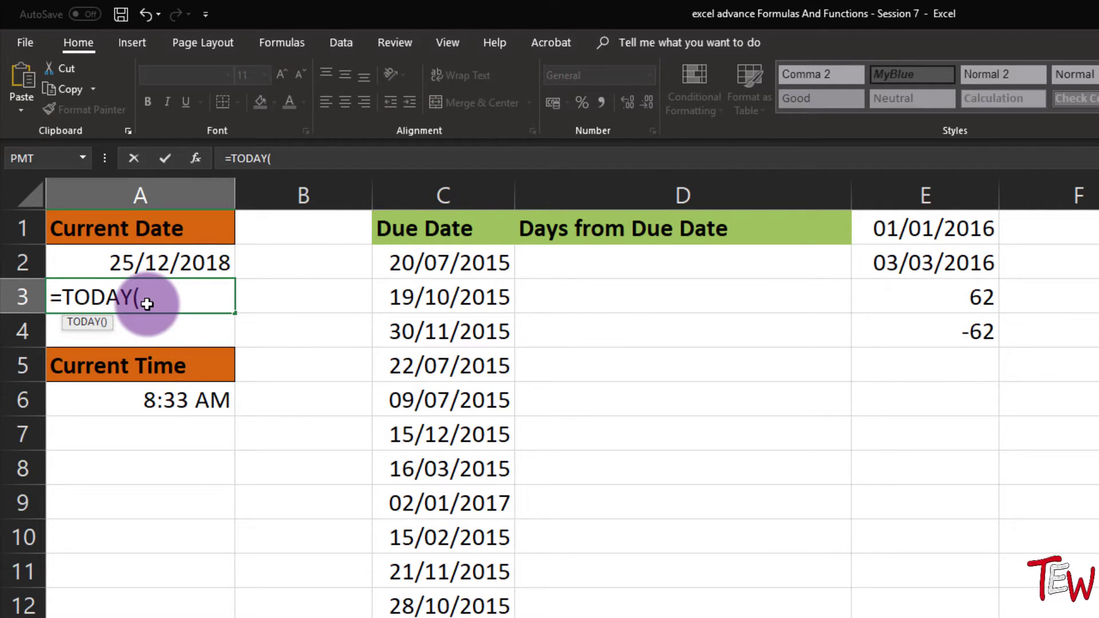
{"action": "key", "text": "Return"}
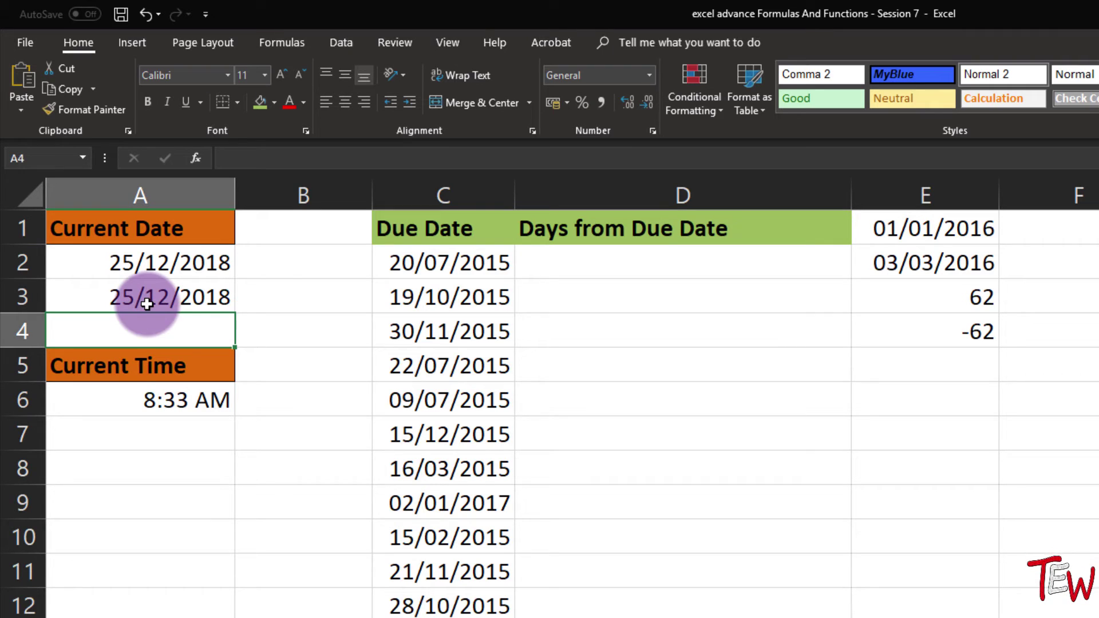
- Enter =NOW() in A7 to return the current date and time dynamically
{"action": "left_click", "coordinate": [162, 430]}
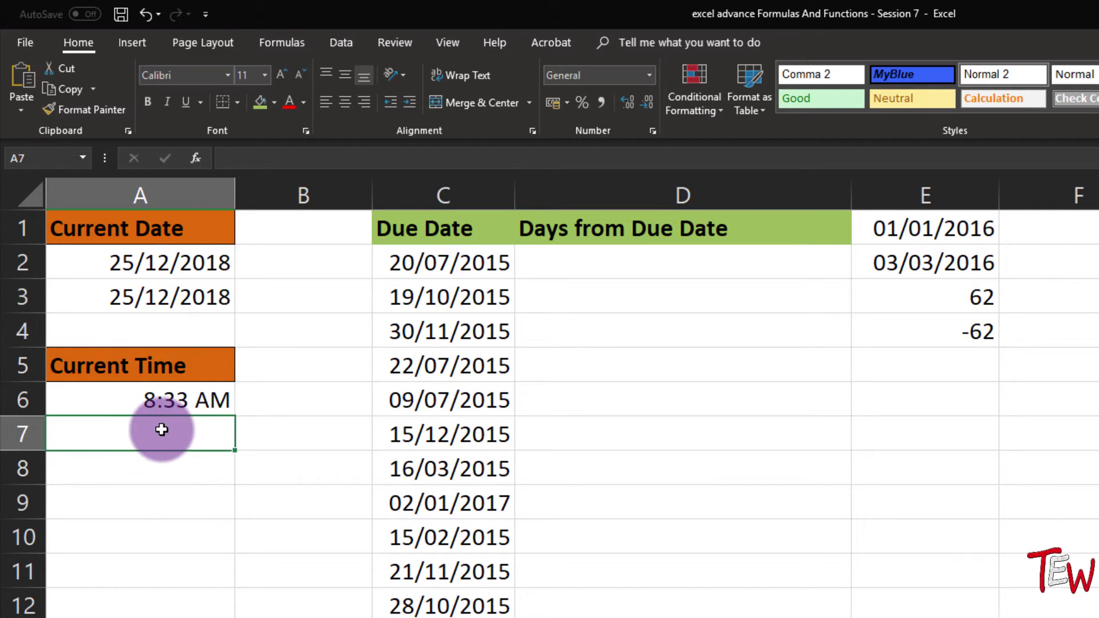
{"action": "type", "text": "=now"}
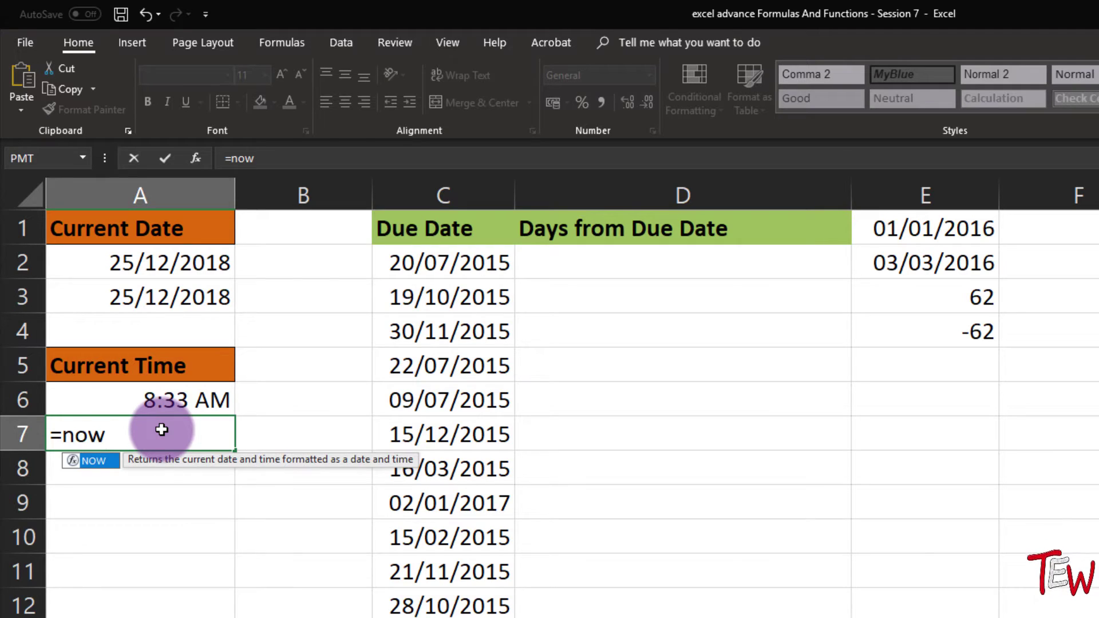
{"action": "key", "text": "Tab"}
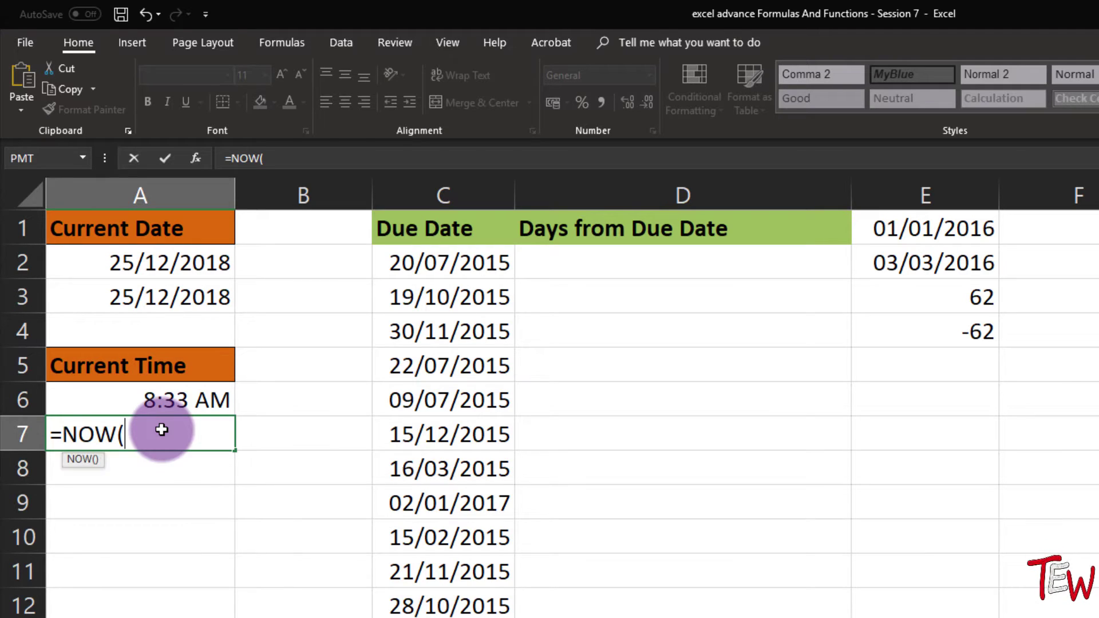
{"action": "key", "text": "Return"}
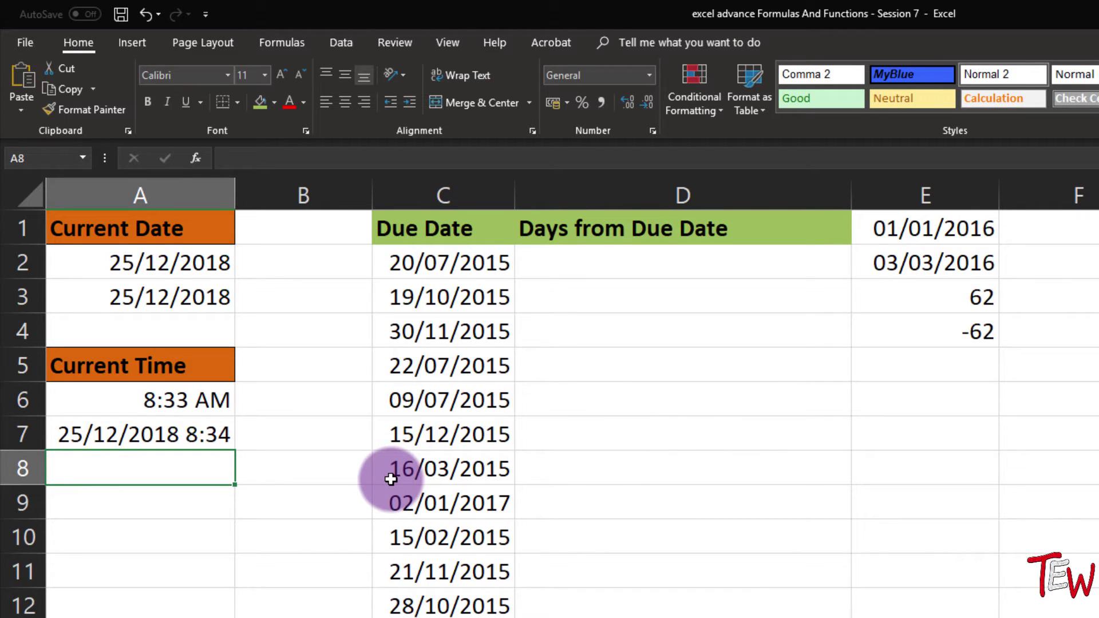
- Enter the value 1 in A9 to make the worksheet recalculate
{"action": "left_click", "coordinate": [622, 362]}
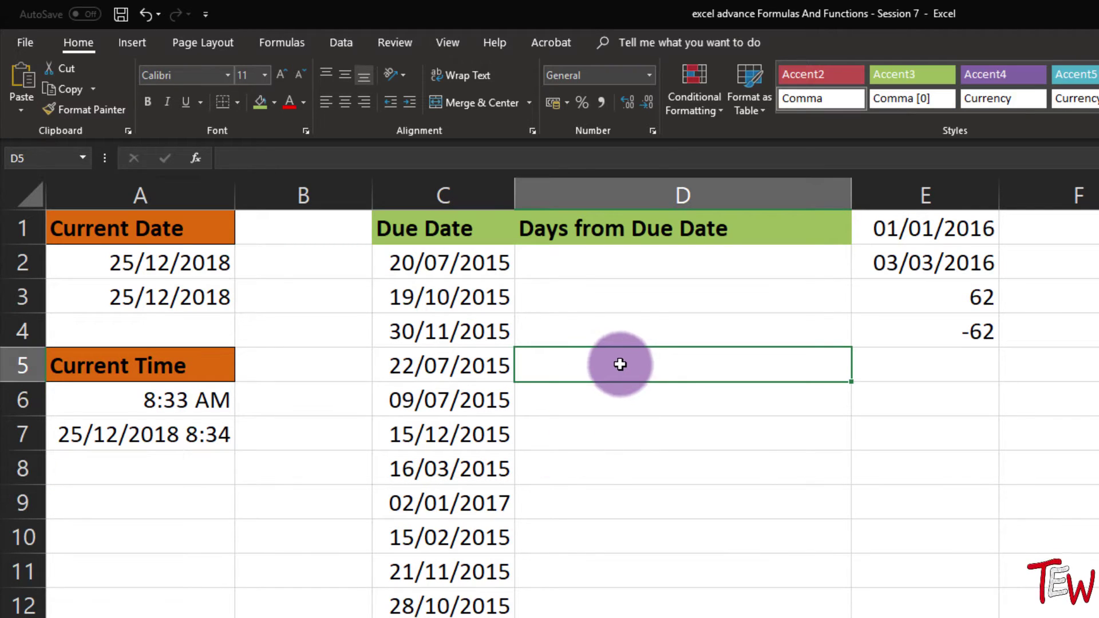
{"action": "left_click", "coordinate": [200, 450]}
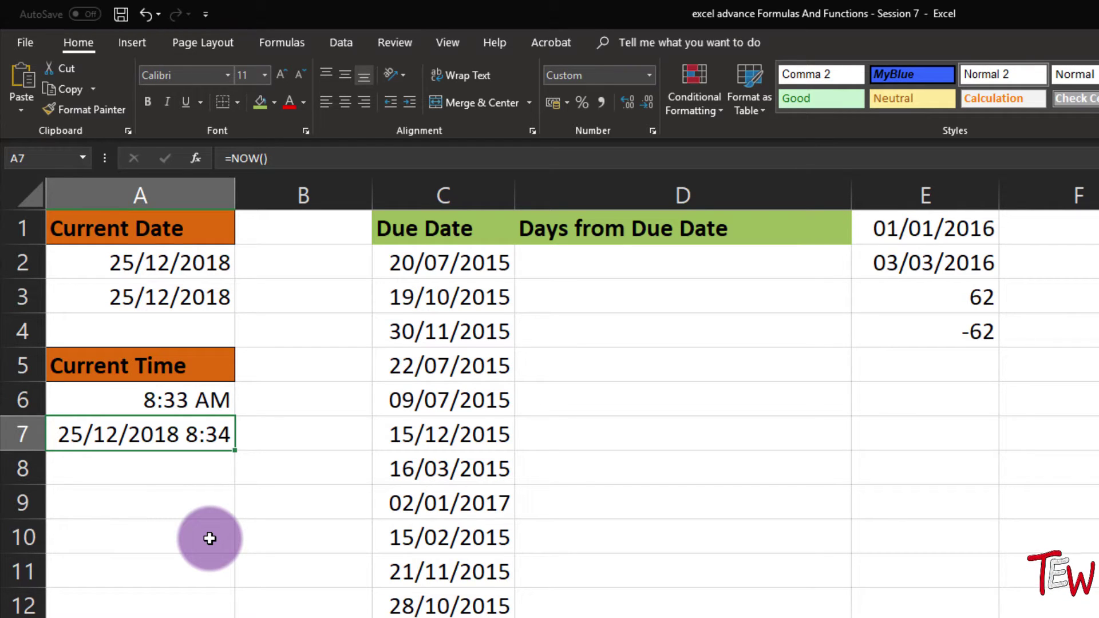
{"action": "left_click", "coordinate": [208, 502]}
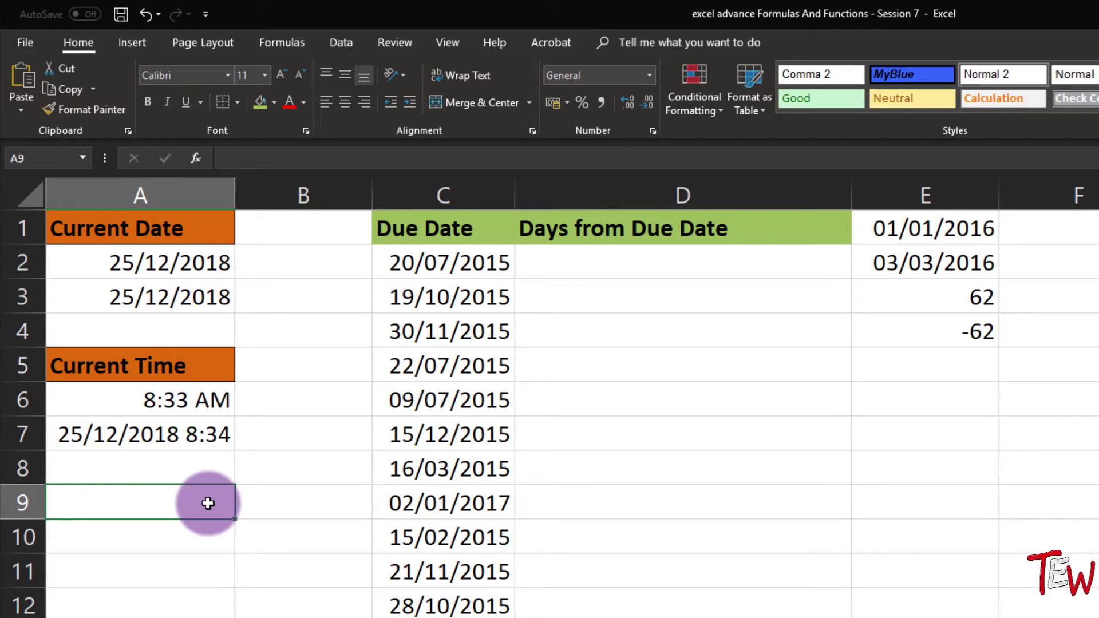
{"action": "type", "text": "1"}
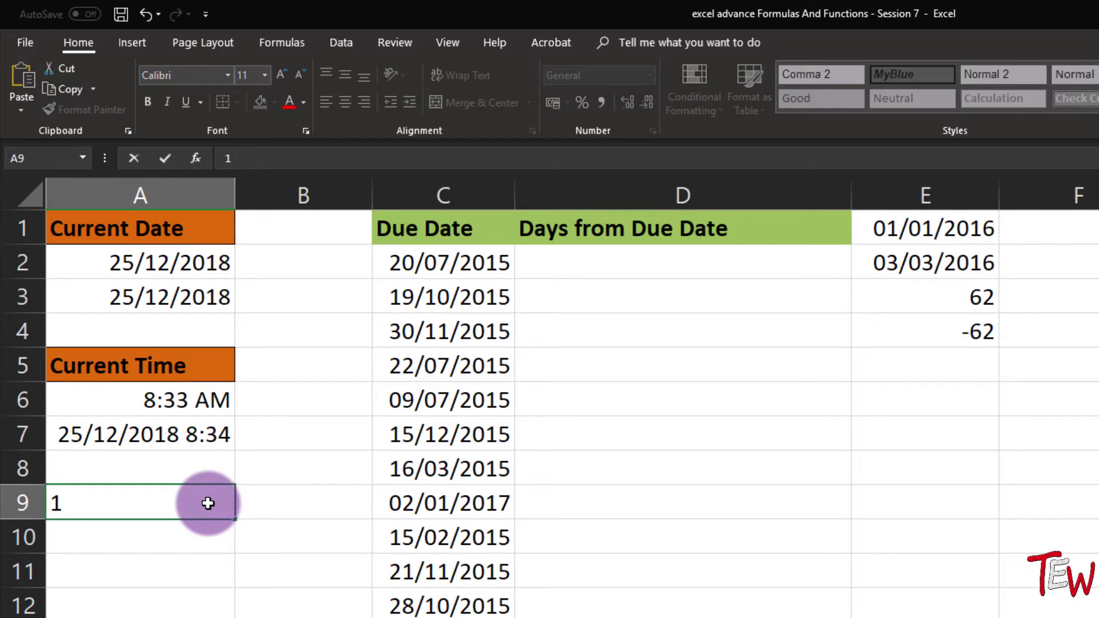
{"action": "key", "text": "Return"}
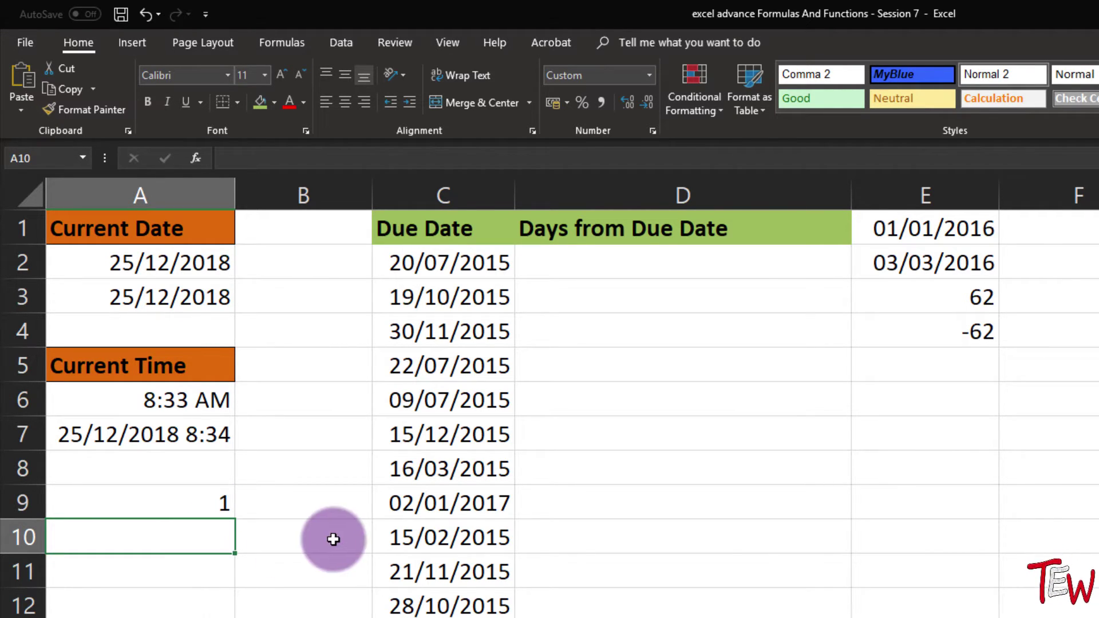
- Re-enter the existing =NOW() formula in A7 to refresh its date and time
{"action": "left_click", "coordinate": [206, 441]}
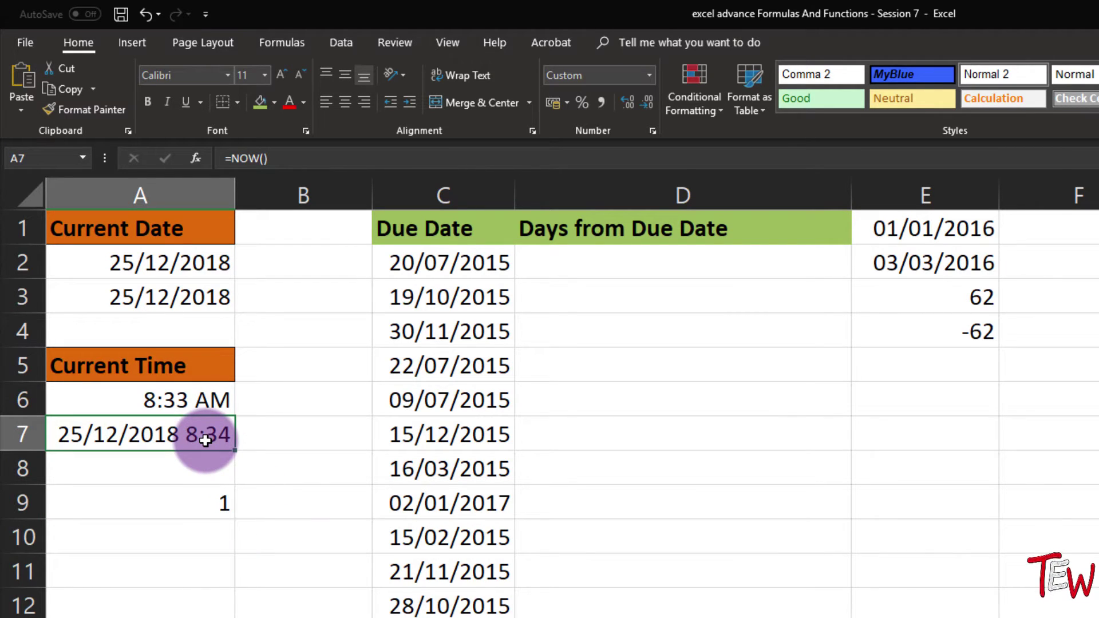
{"action": "double_click", "coordinate": [206, 442]}
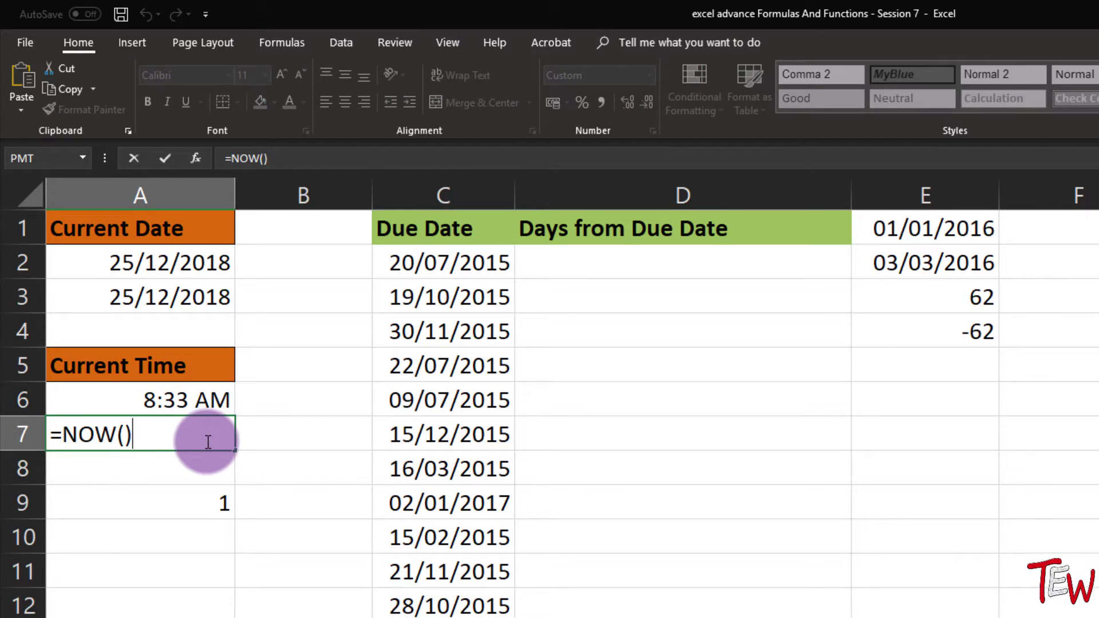
{"action": "key", "text": "Return"}
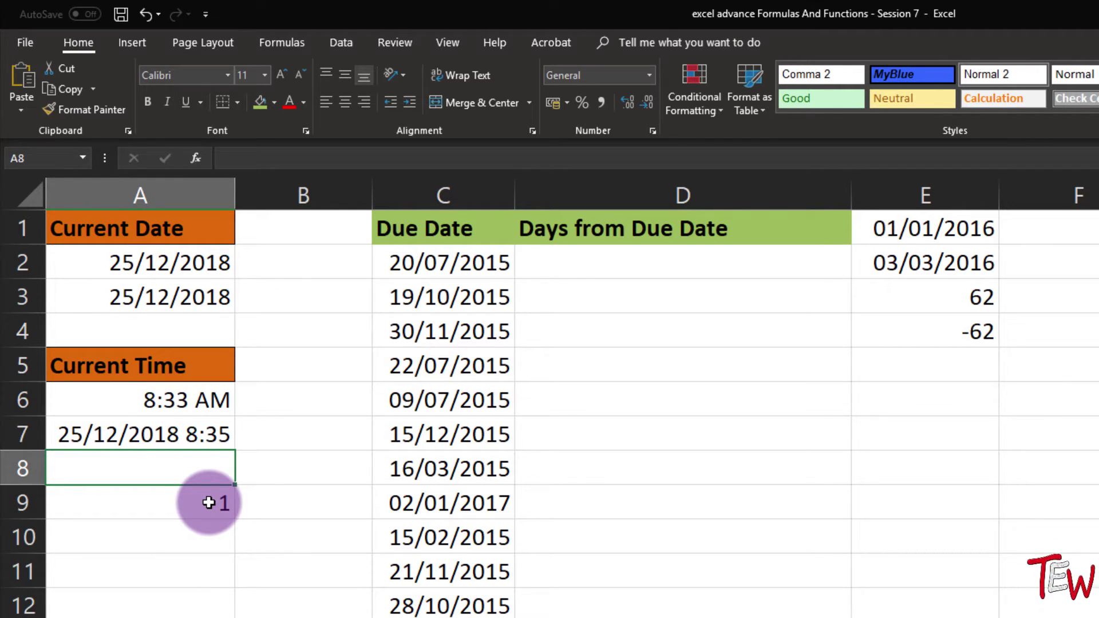
{"action": "left_click", "coordinate": [206, 509]}
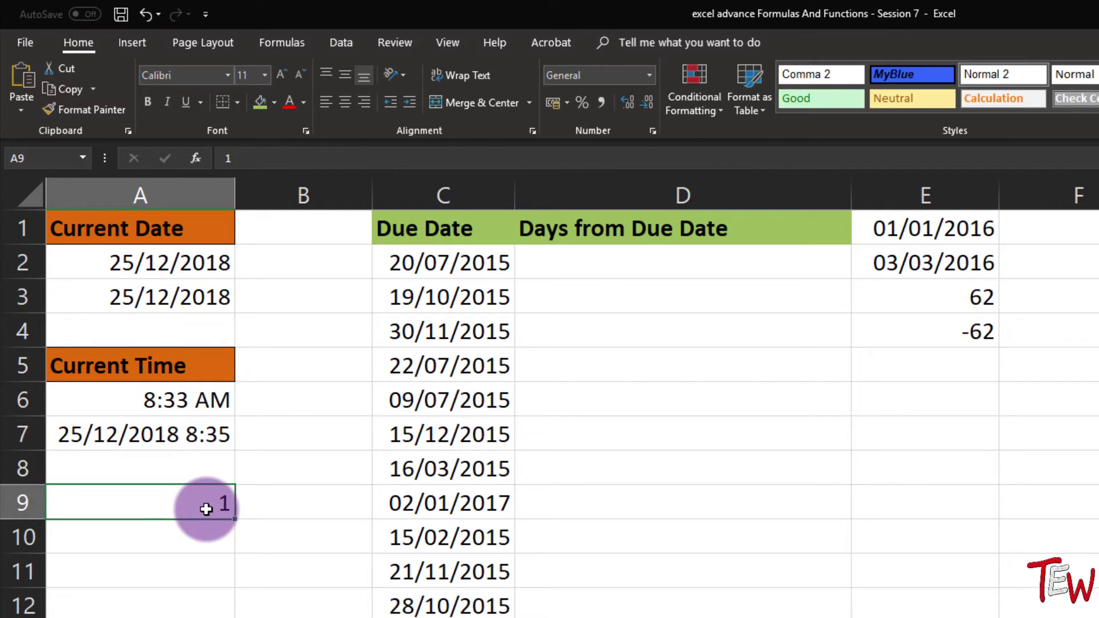
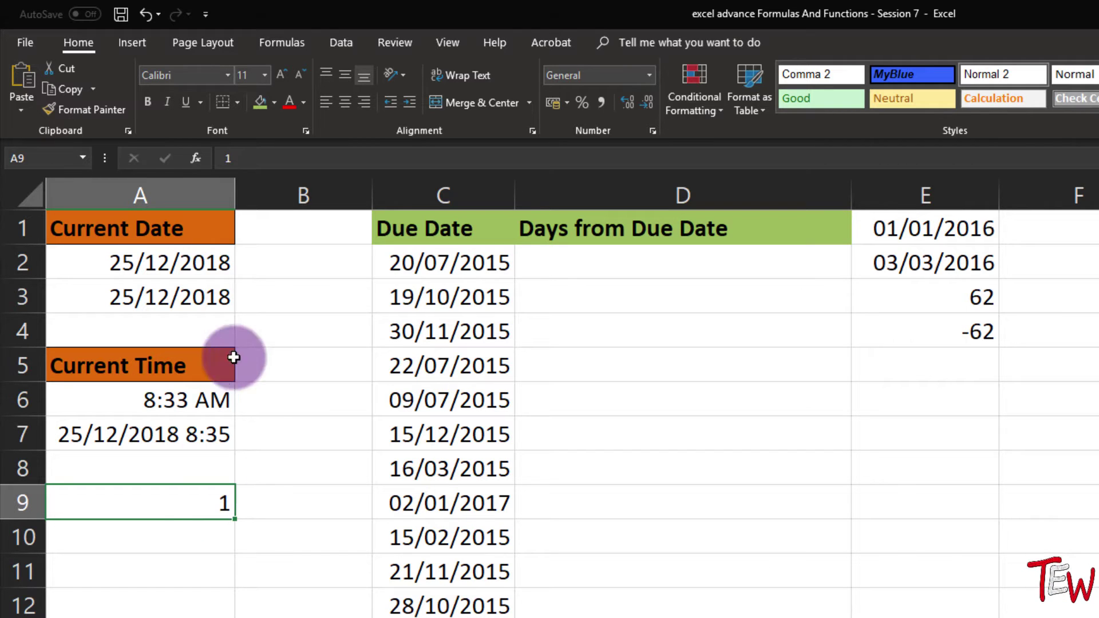
- Examine the TODAY formula in A3 and the NOW formula in A7, leaving both formulas as they are
{"action": "left_click", "coordinate": [184, 300]}
{"action": "double_click", "coordinate": [183, 308]}
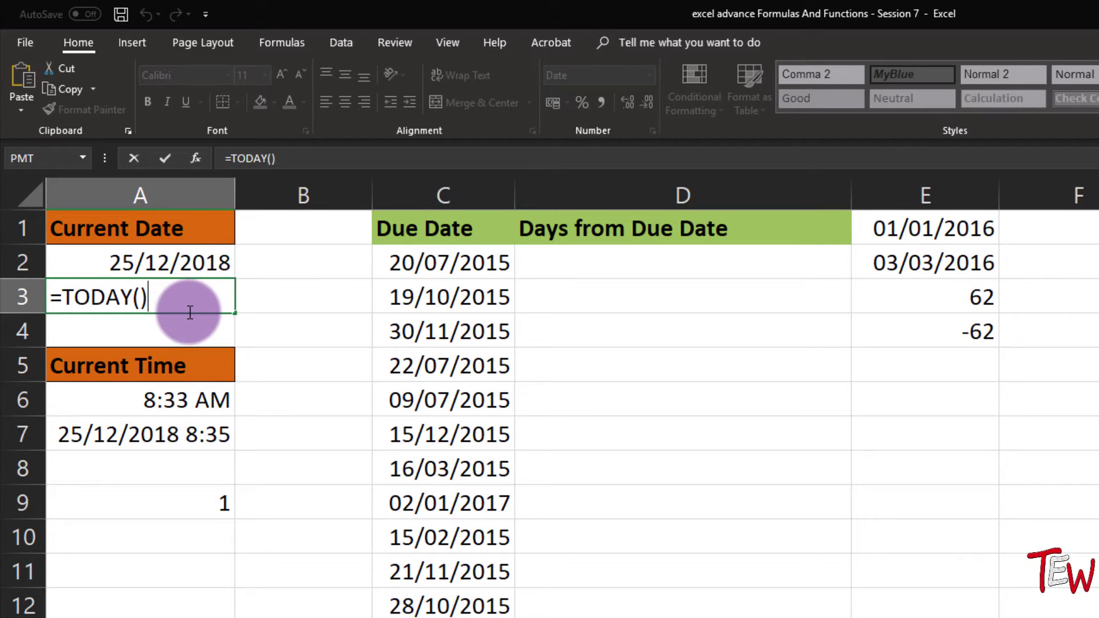
{"action": "key", "text": "Escape"}
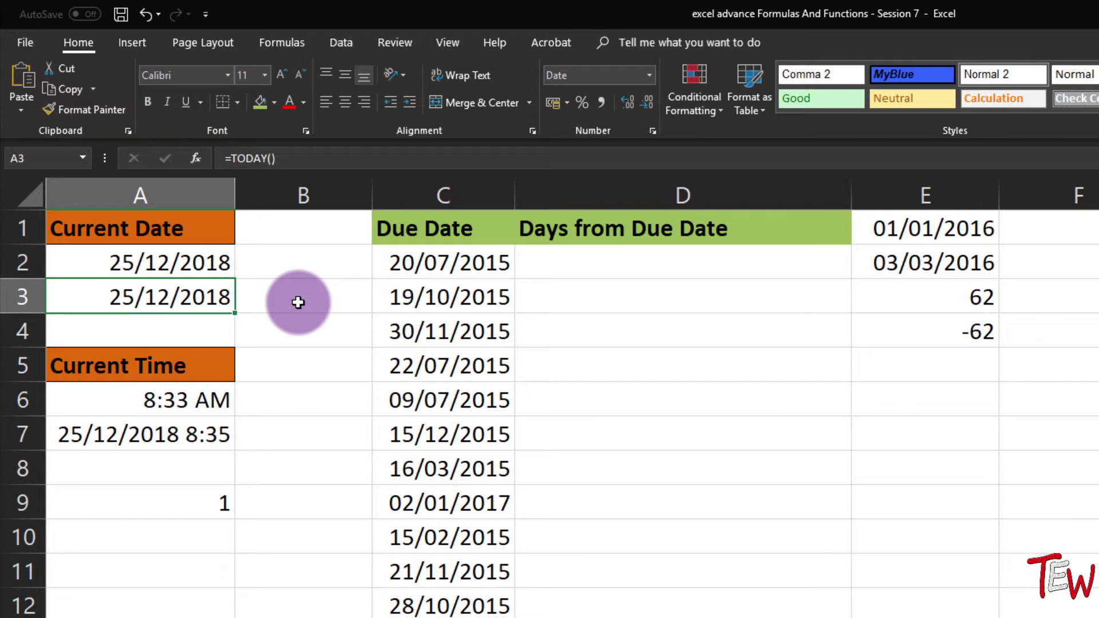
{"action": "double_click", "coordinate": [206, 303]}
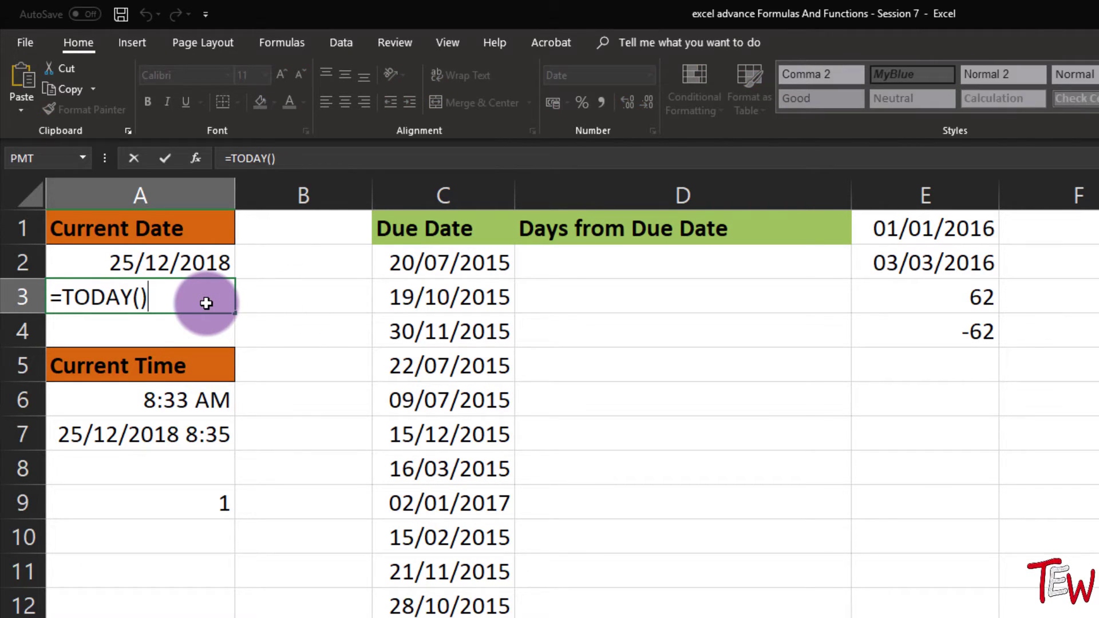
{"action": "left_click", "coordinate": [207, 439]}
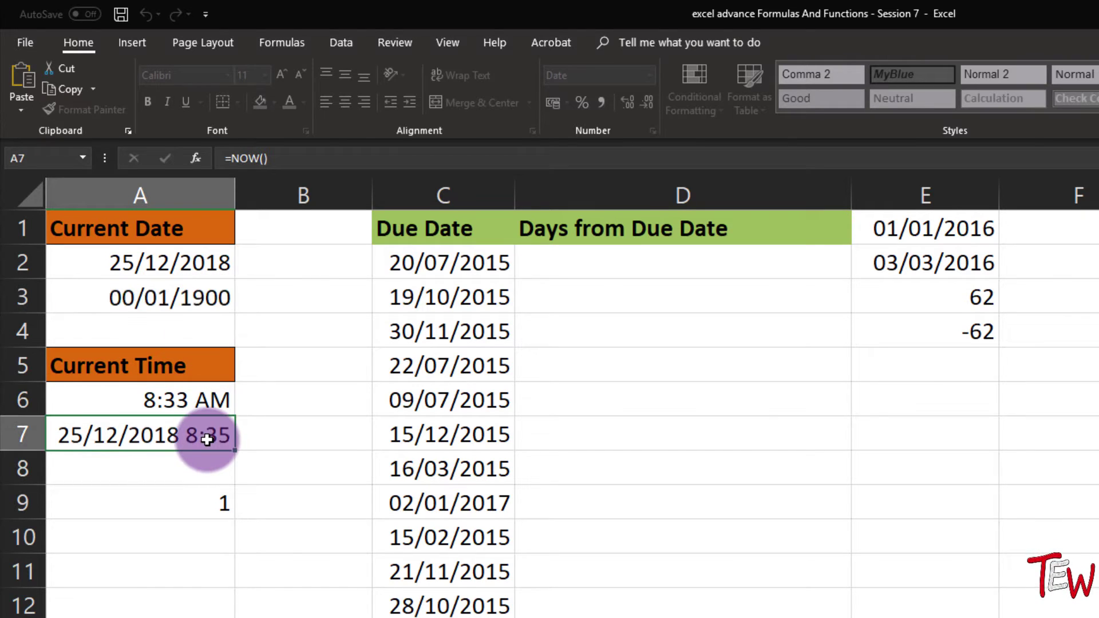
{"action": "double_click", "coordinate": [207, 438]}
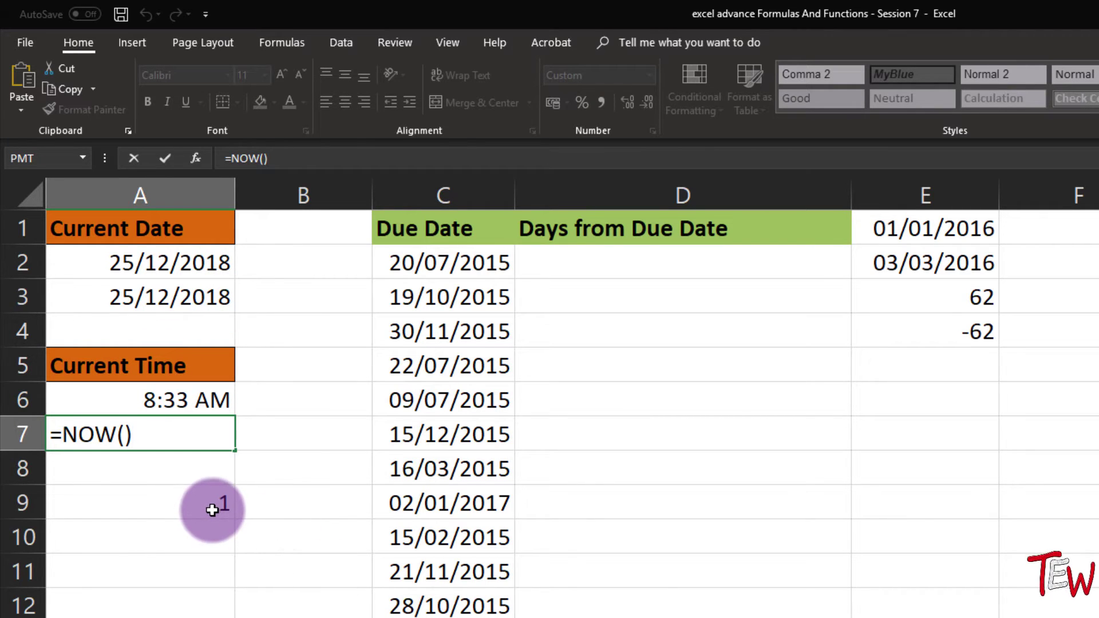
{"action": "left_click", "coordinate": [213, 511]}
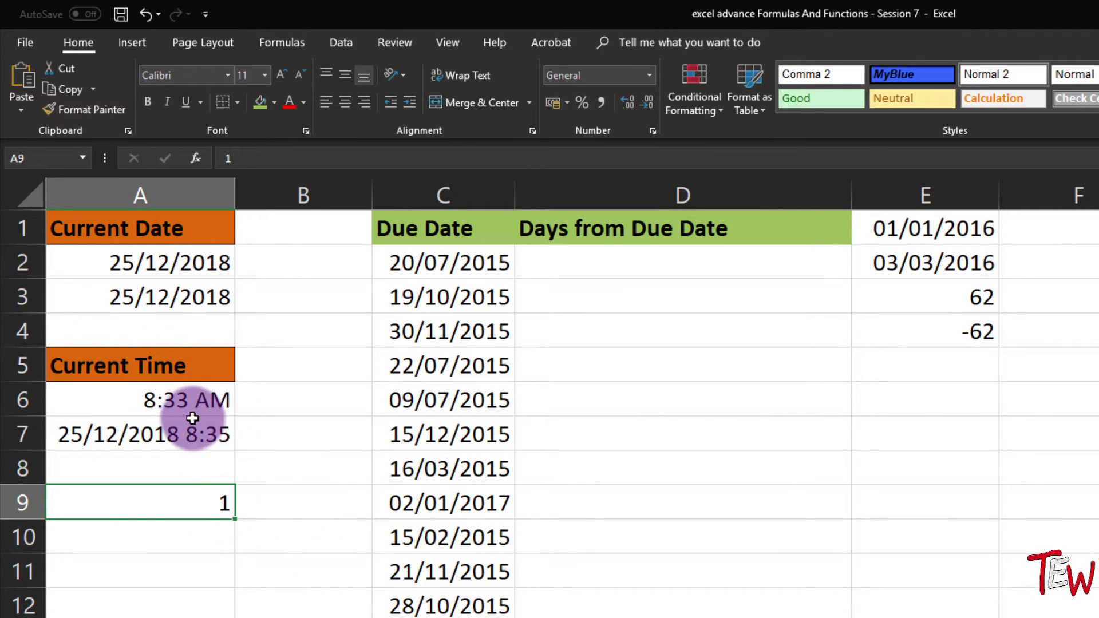
{"action": "left_click", "coordinate": [195, 437]}
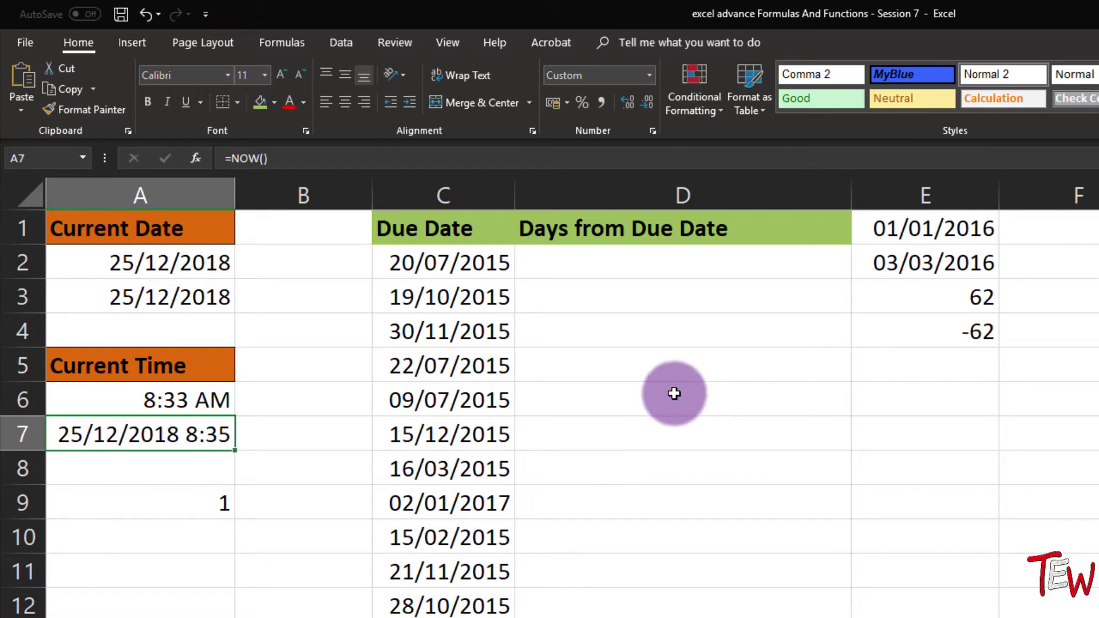
- Enter =TODAY()-C2 in D2 to calculate the days from the first due date
{"action": "left_click", "coordinate": [493, 270]}
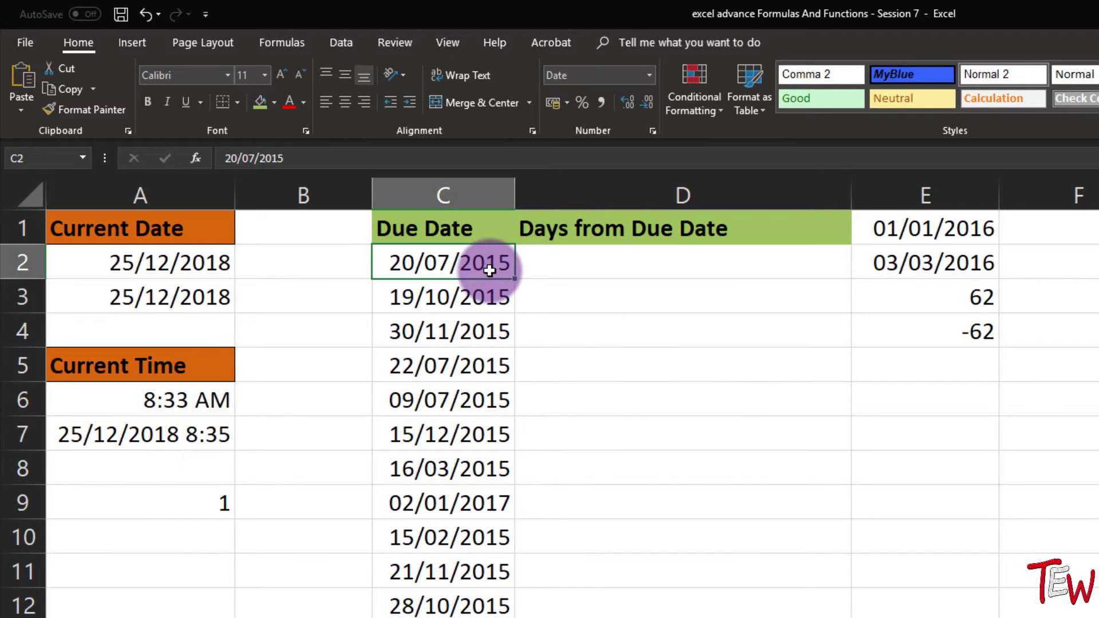
{"action": "left_click", "coordinate": [585, 268]}
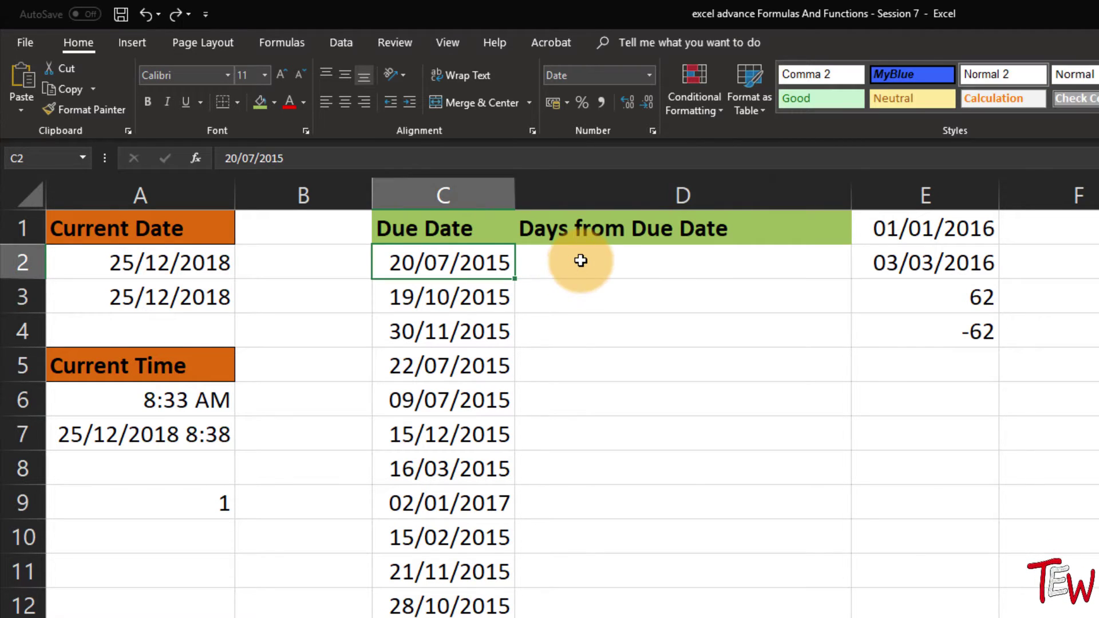
{"action": "left_click", "coordinate": [581, 260]}
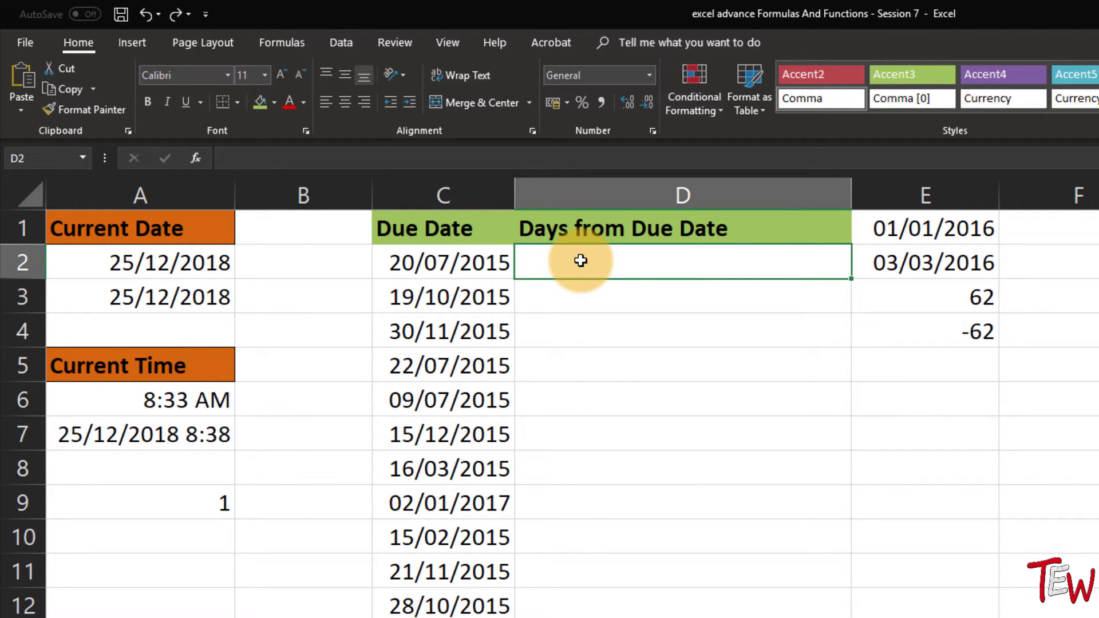
{"action": "type", "text": "=to"}
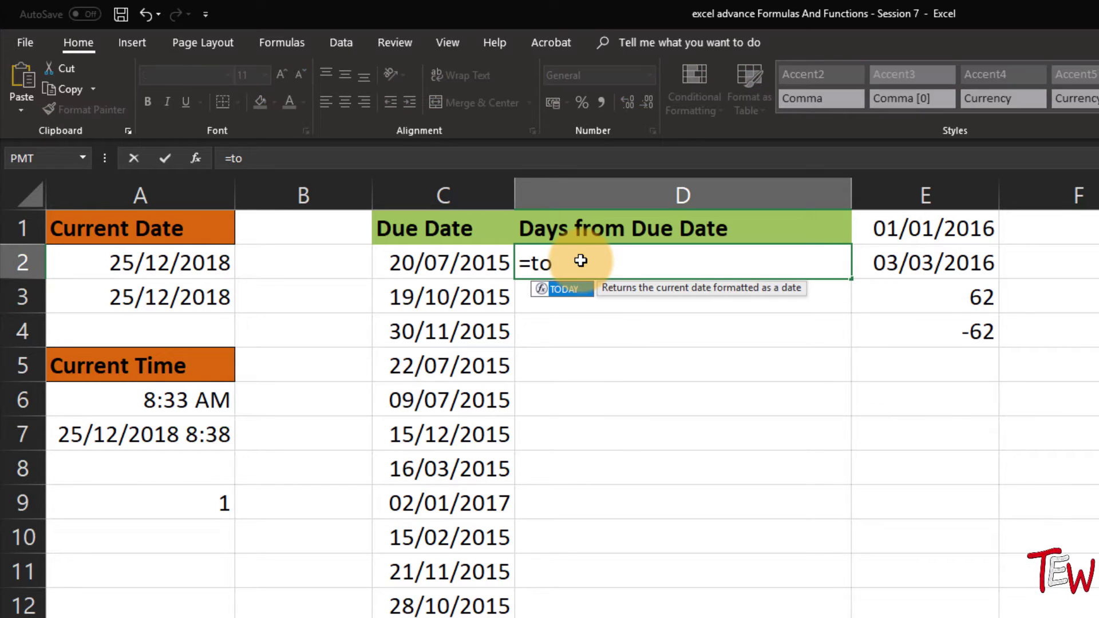
{"action": "key", "text": "Tab"}
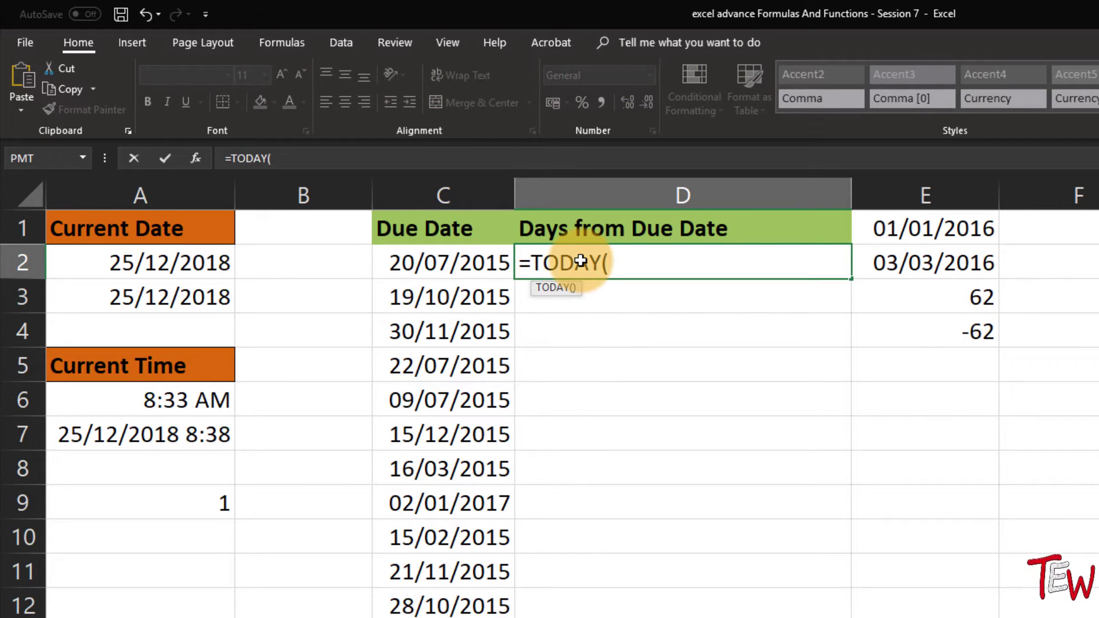
{"action": "type", "text": ")-"}
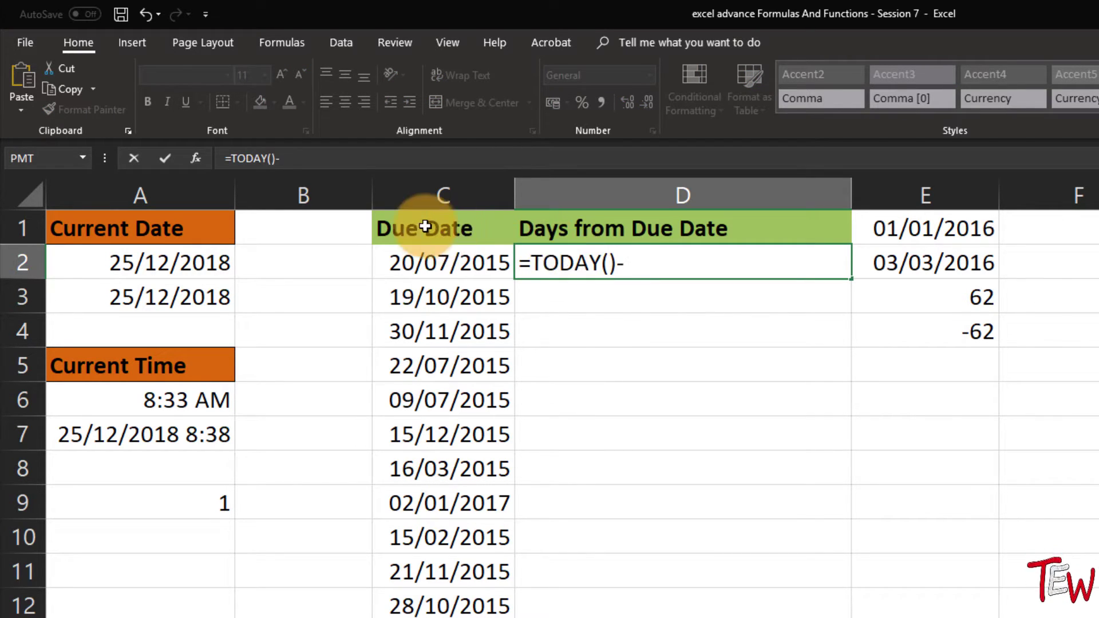
{"action": "left_click", "coordinate": [443, 263]}
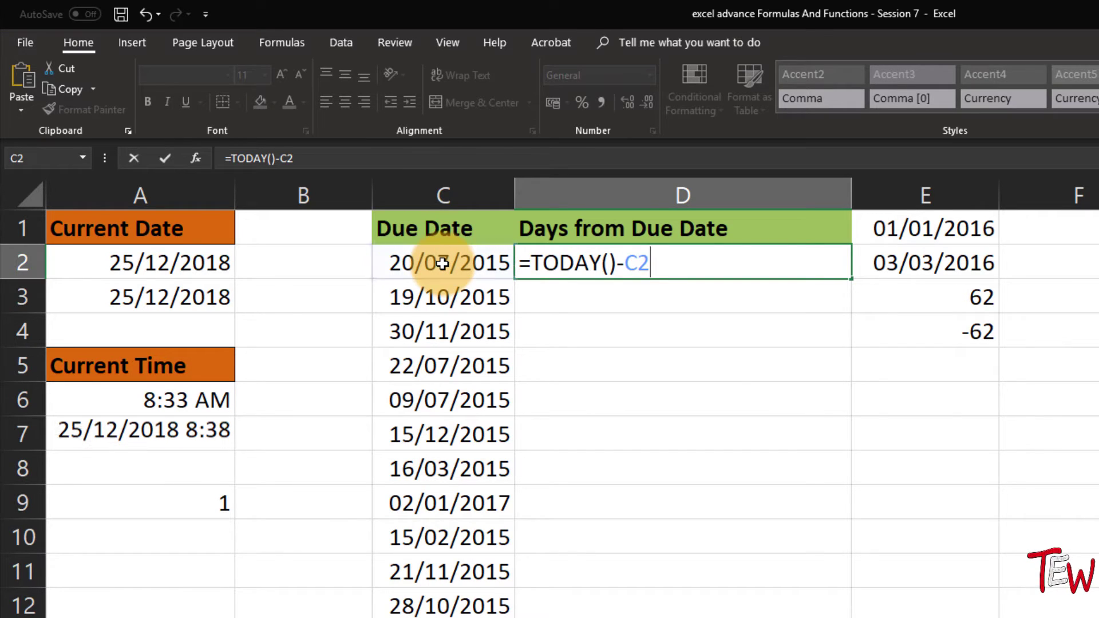
{"action": "key", "text": "Return"}
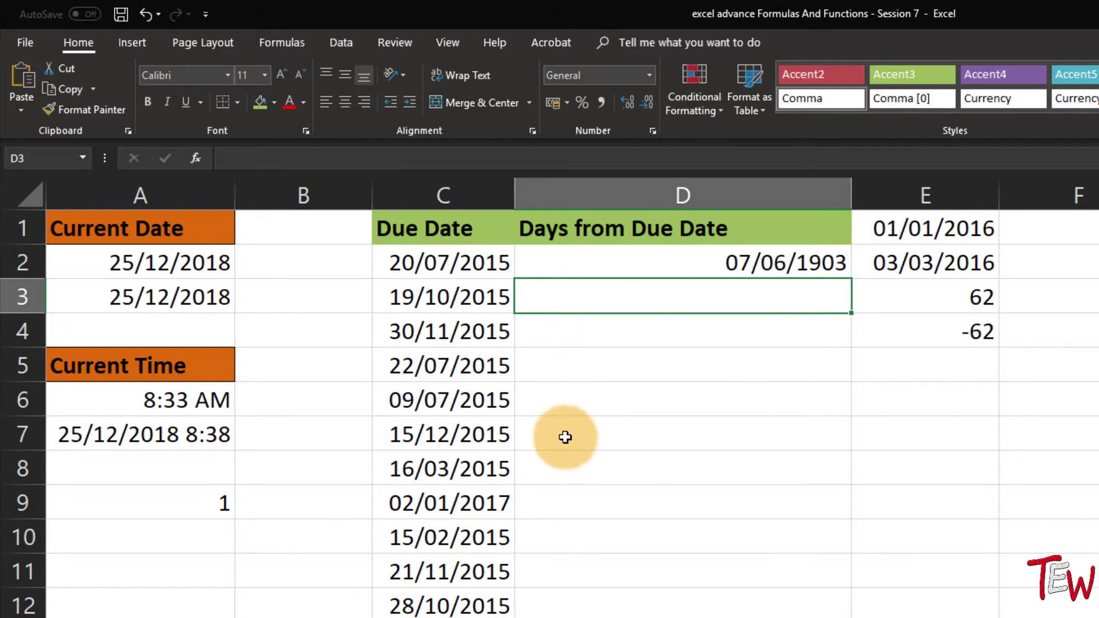
- Apply the General number format to the days calculation in D2
{"action": "left_click", "coordinate": [691, 263]}
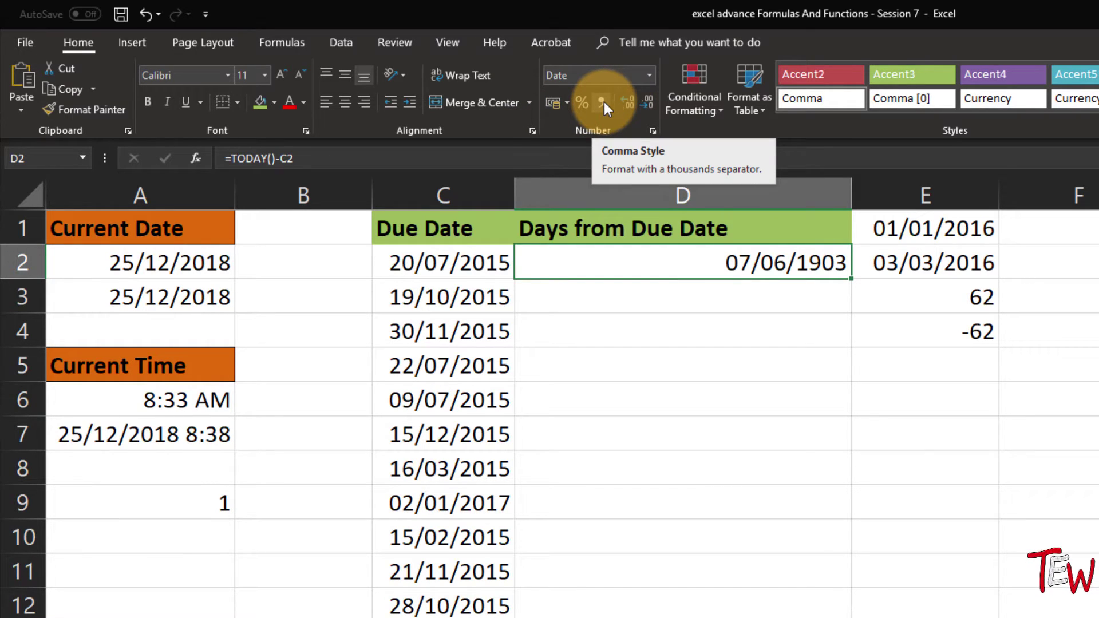
{"action": "left_click", "coordinate": [651, 74]}
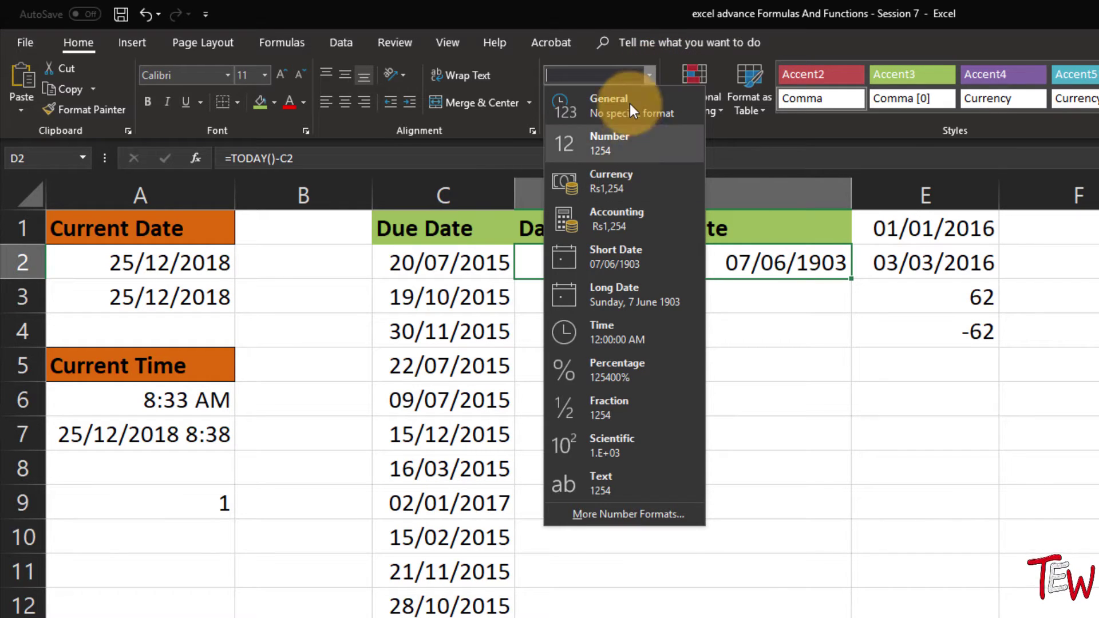
{"action": "left_click", "coordinate": [630, 102]}
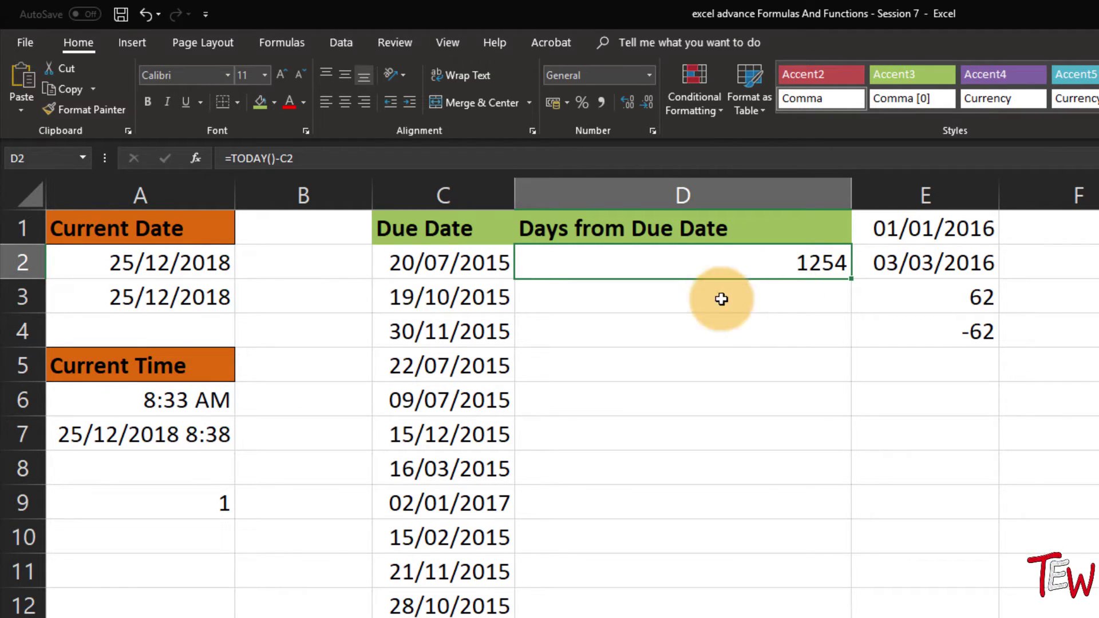
- Fill the D2 formula down the Days from Due Date column alongside all the due dates
{"action": "left_click", "coordinate": [481, 298]}
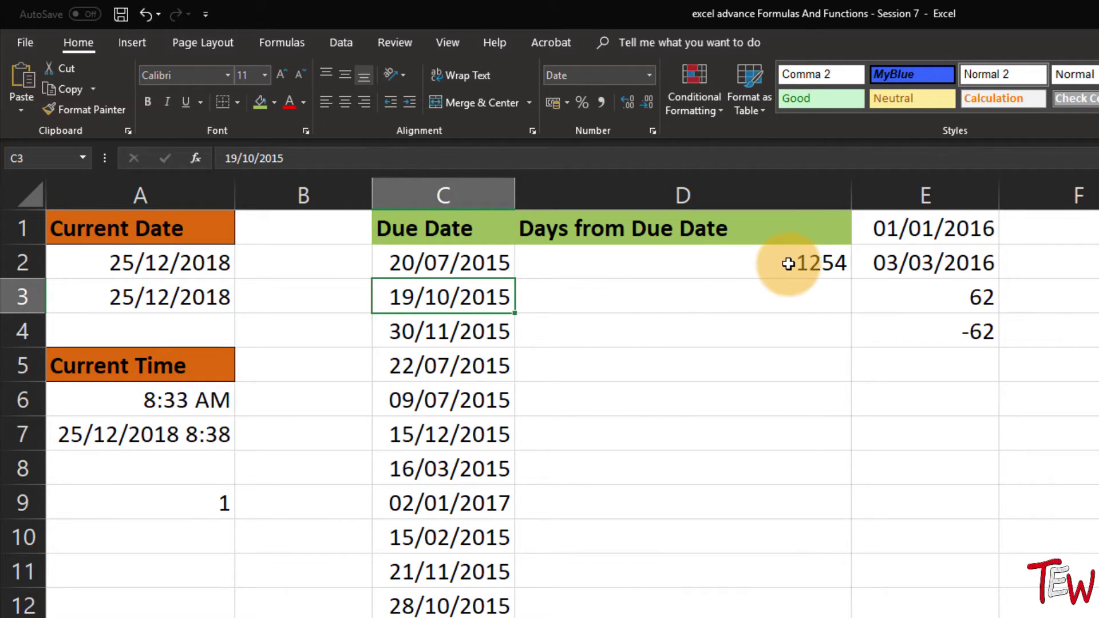
{"action": "left_click", "coordinate": [825, 264]}
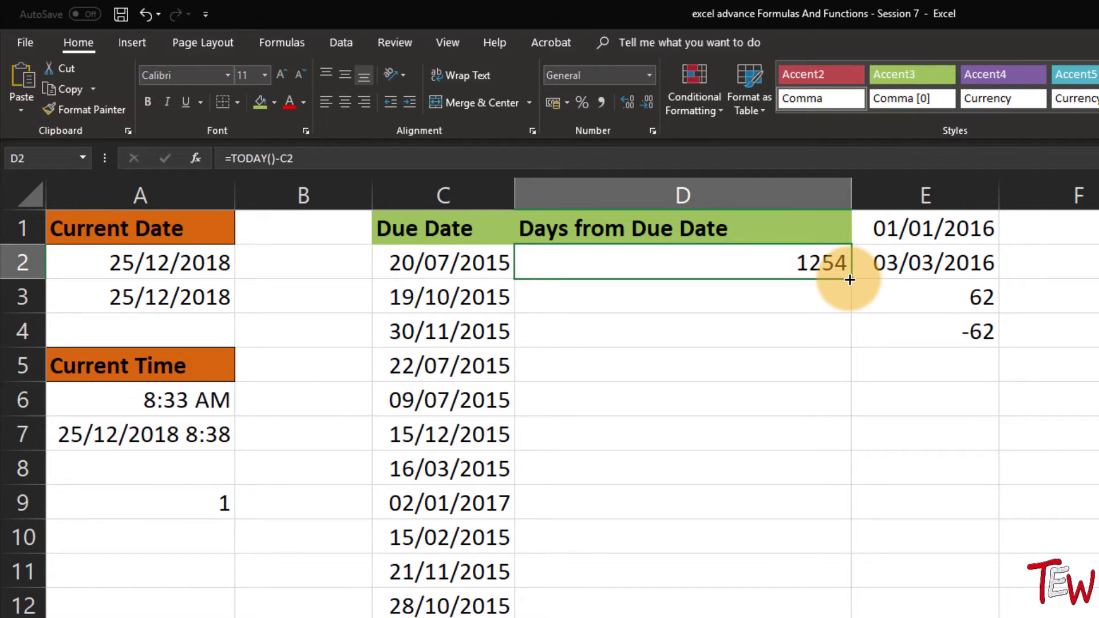
{"action": "double_click", "coordinate": [849, 279]}
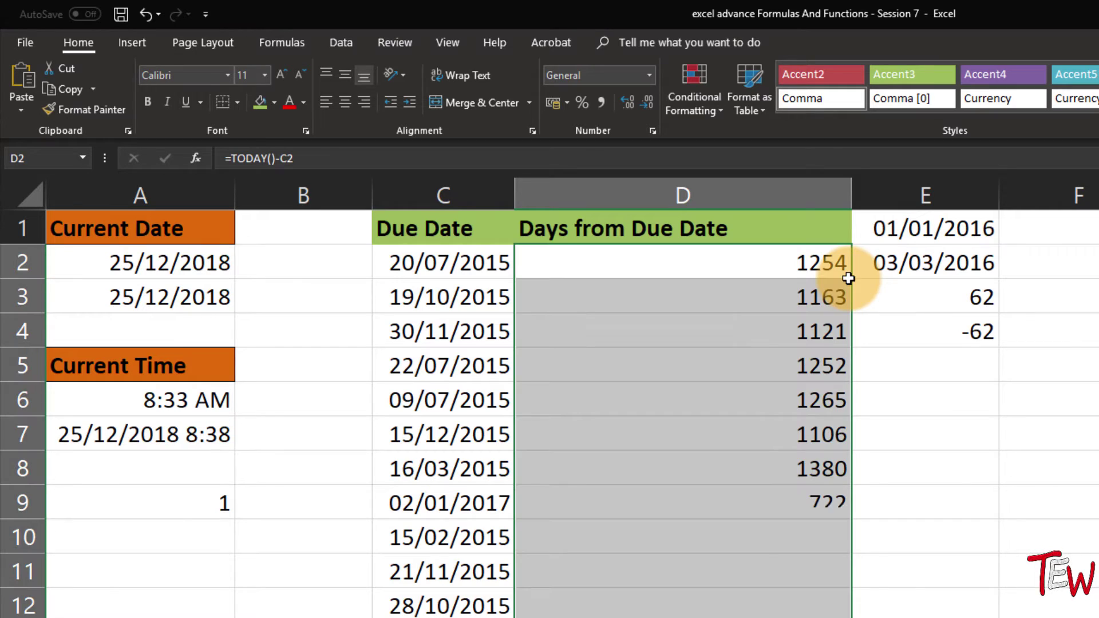
- Change the due date in C9 to 02/01/2019
{"action": "left_click", "coordinate": [736, 509]}
{"action": "double_click", "coordinate": [487, 503]}
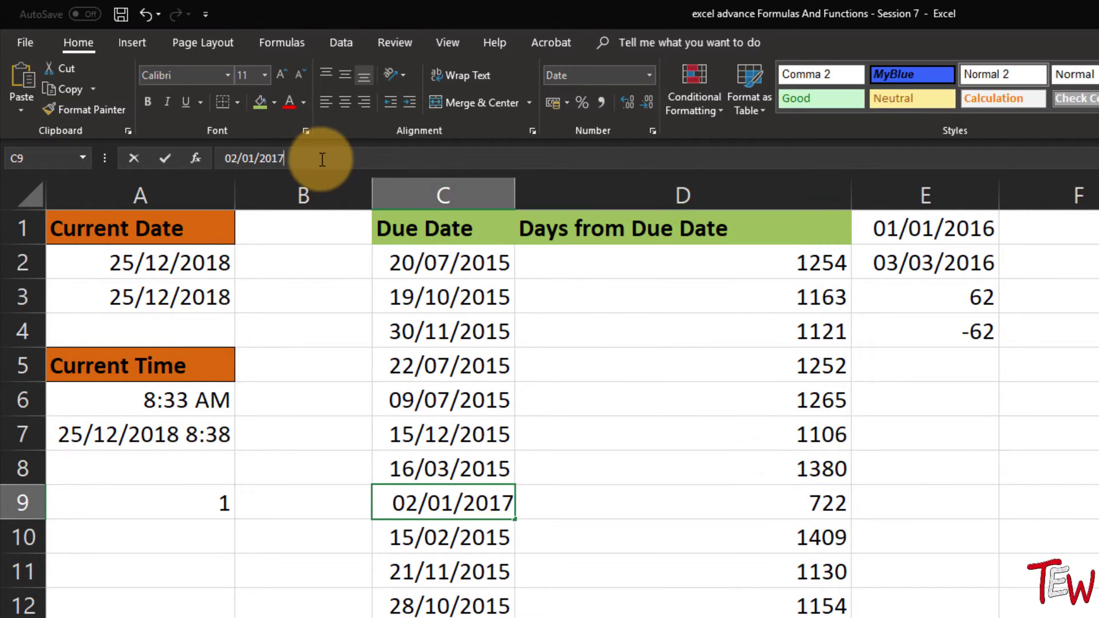
{"action": "key", "text": "BackSpace"}
{"action": "type", "text": "9"}
{"action": "key", "text": "Return"}
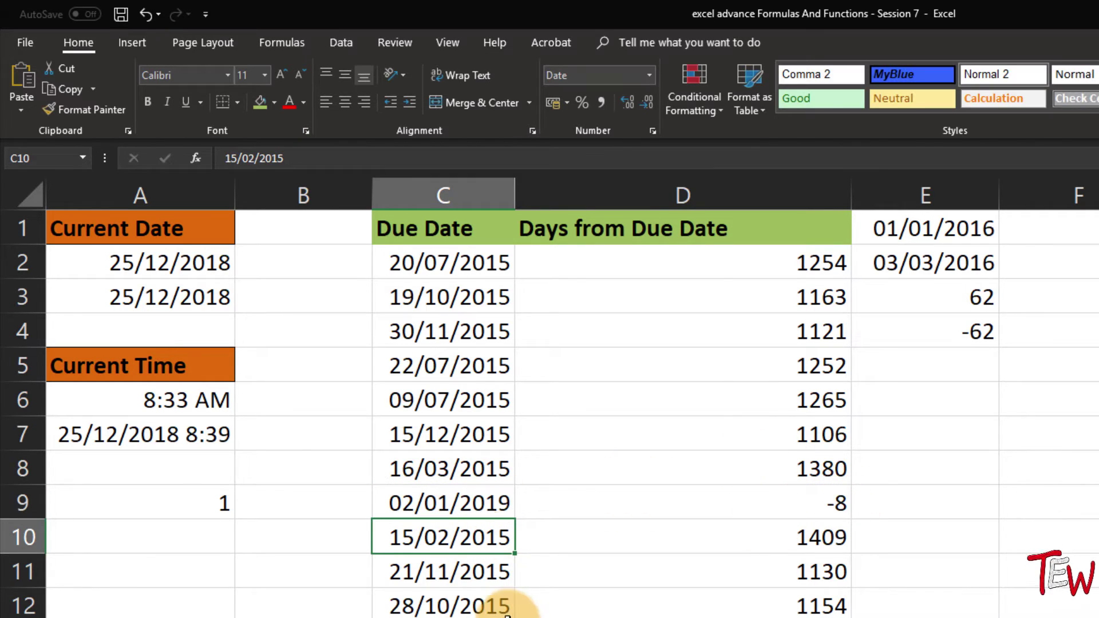
- Change the due date in C7 to 15/12/2019
{"action": "left_click", "coordinate": [453, 432]}
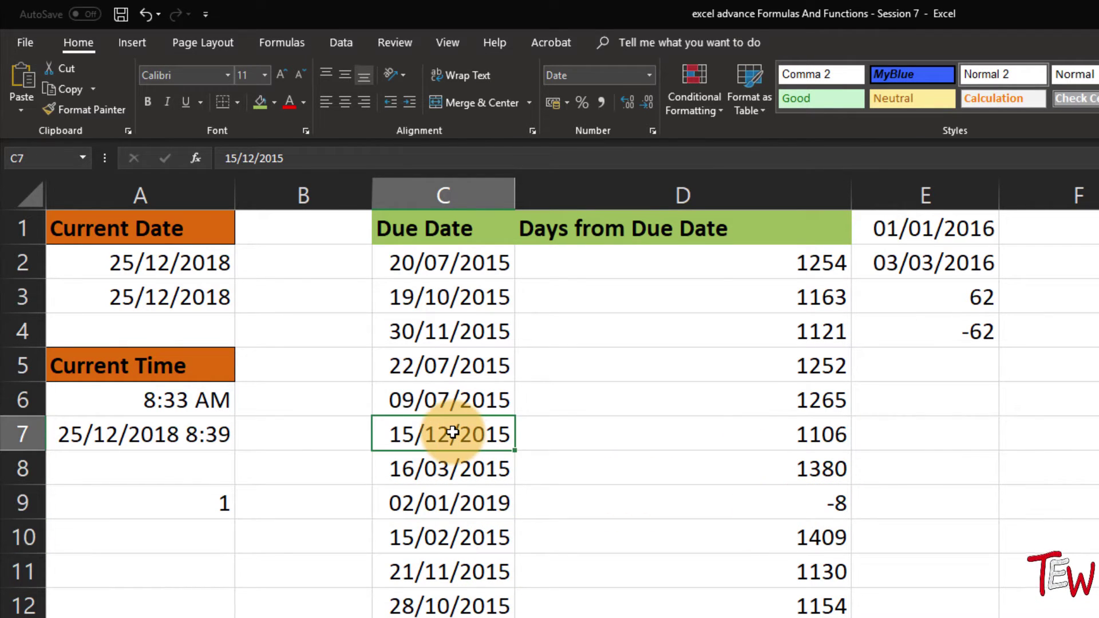
{"action": "left_click", "coordinate": [292, 161]}
{"action": "key", "text": "BackSpace"}
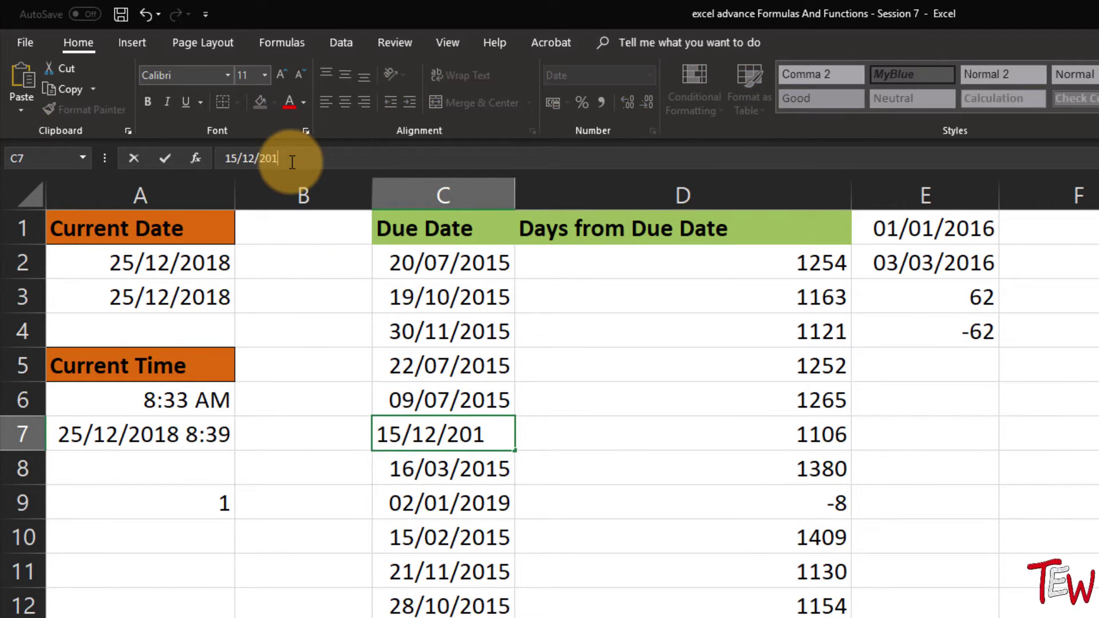
{"action": "type", "text": "9"}
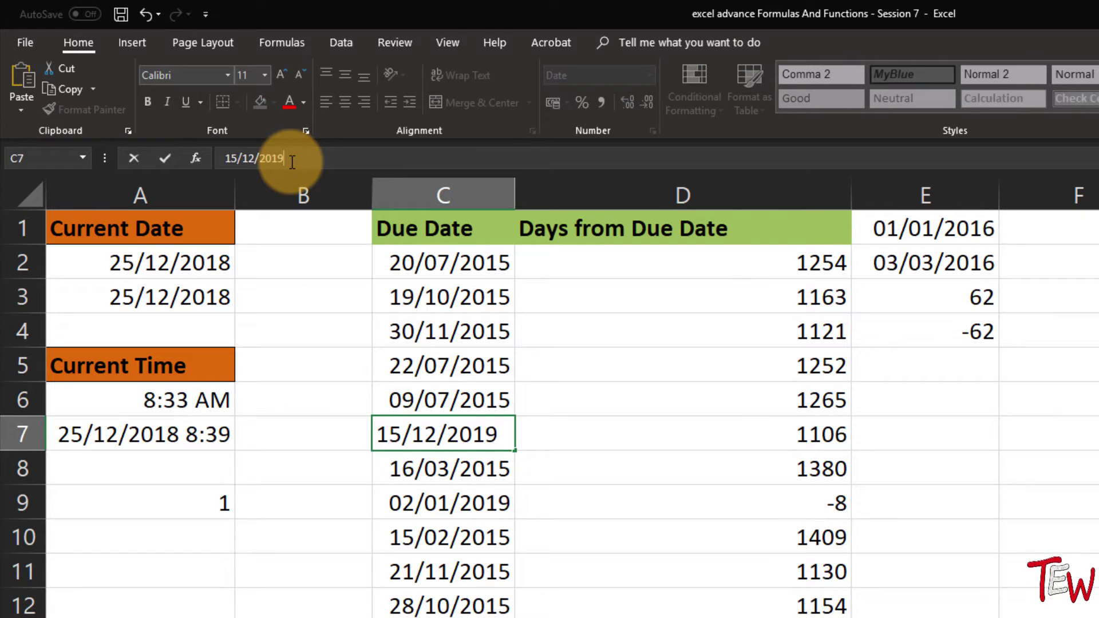
{"action": "left_click", "coordinate": [440, 467]}
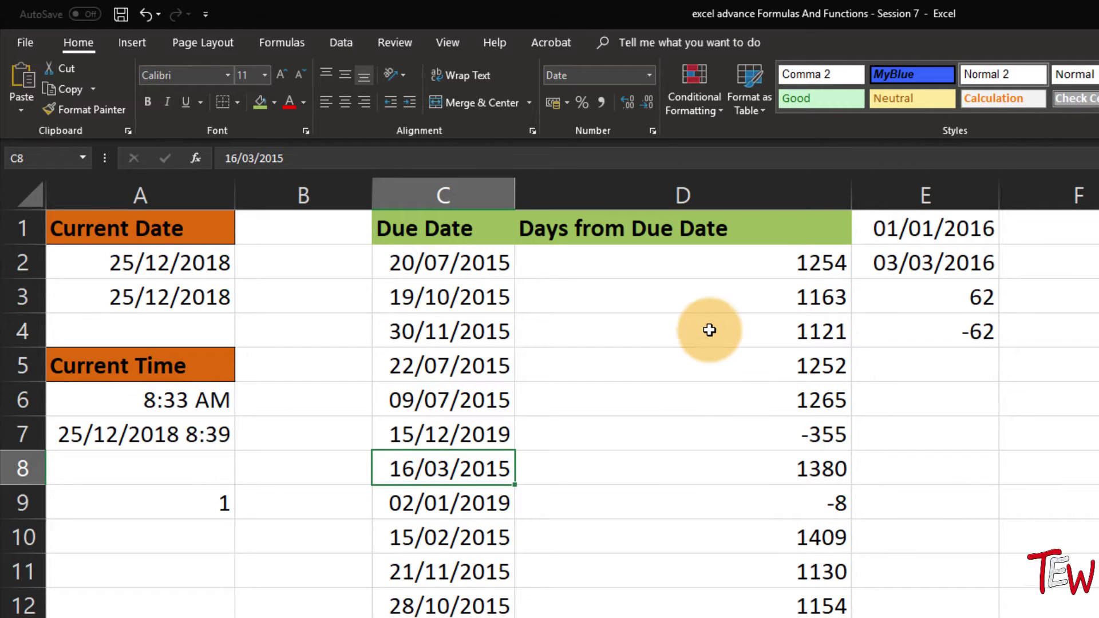
- Examine the date subtraction formulas in D2, E3 and E4 to compare the order of the subtracted dates
{"action": "left_click", "coordinate": [726, 267]}
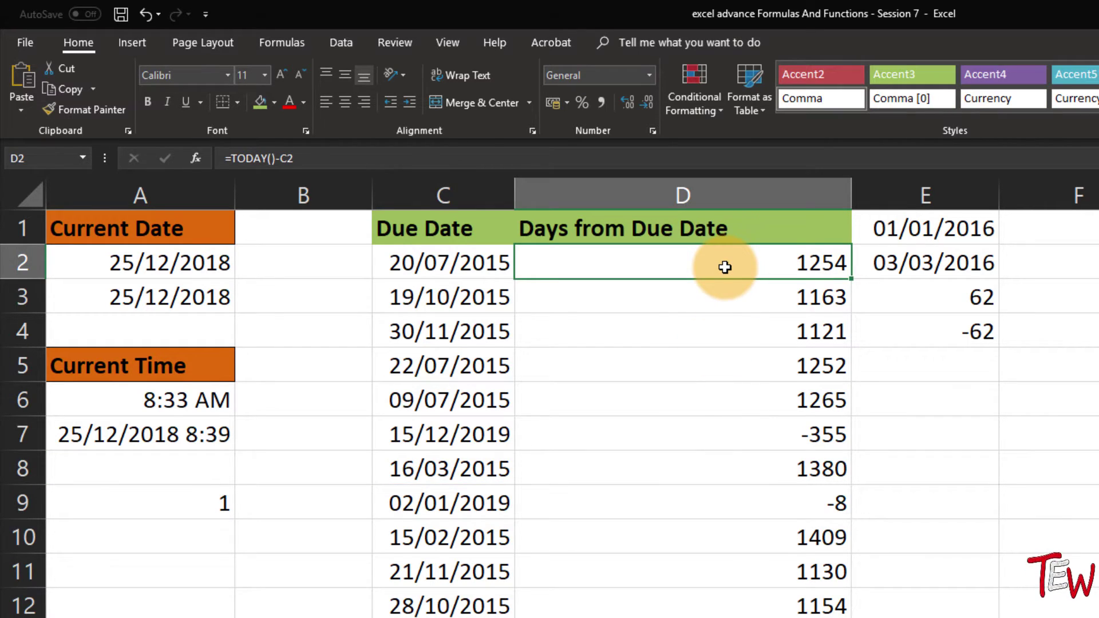
{"action": "double_click", "coordinate": [725, 268]}
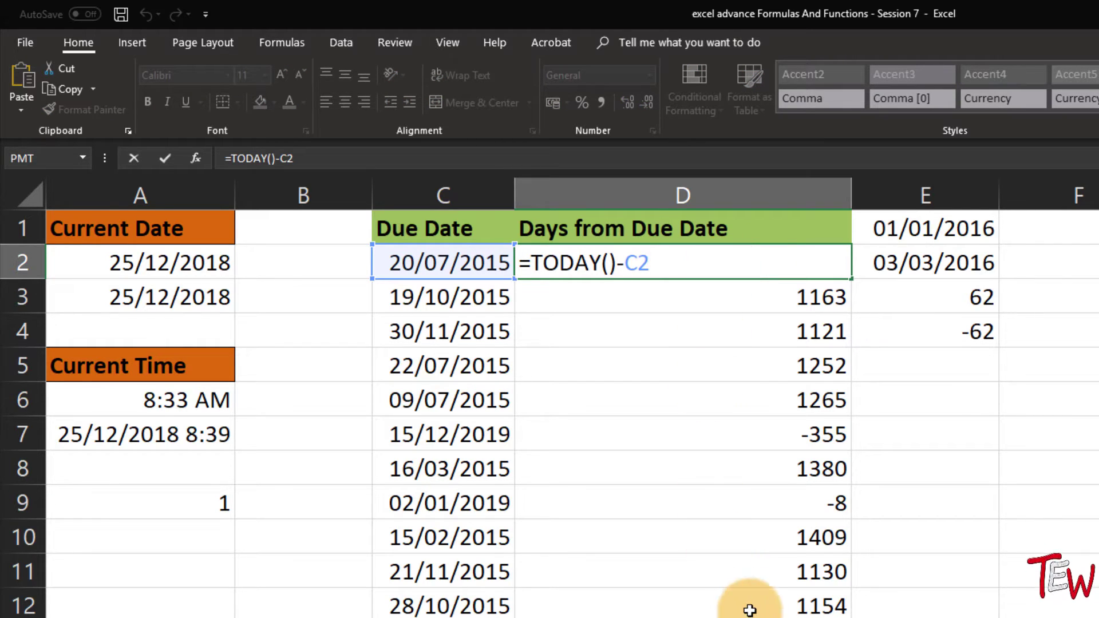
{"action": "left_click", "coordinate": [683, 617]}
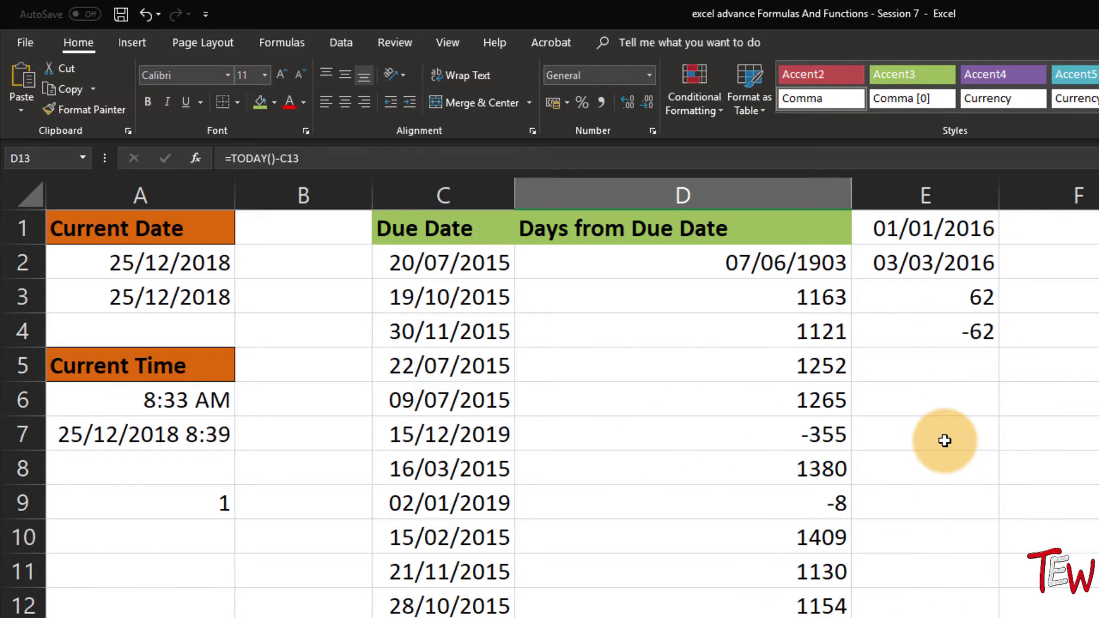
{"action": "left_click", "coordinate": [932, 231]}
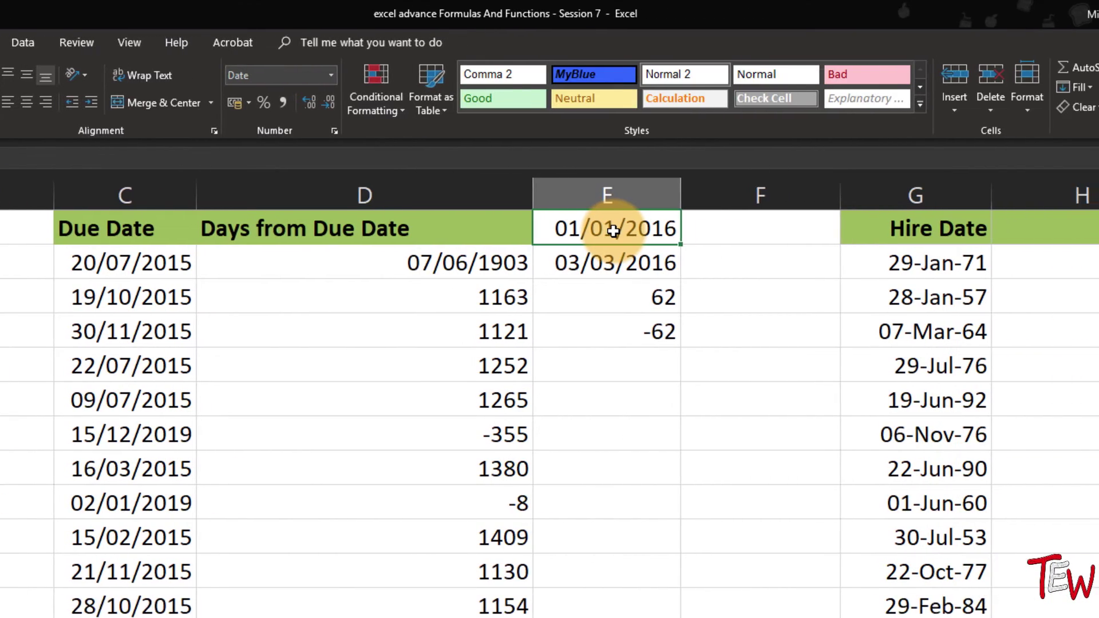
{"action": "left_click", "coordinate": [616, 297]}
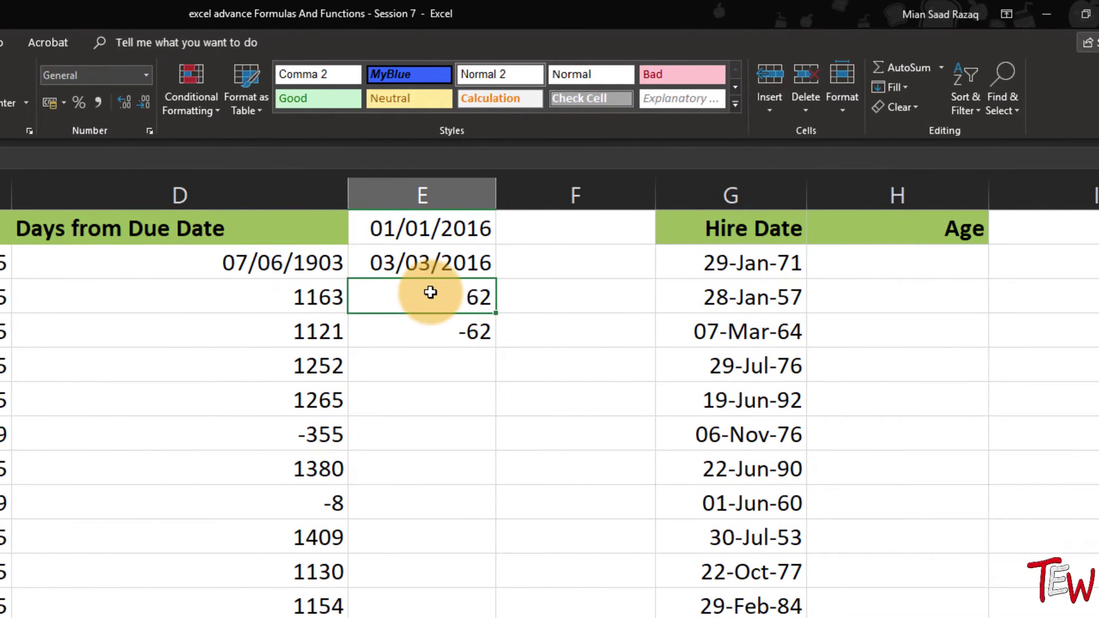
{"action": "double_click", "coordinate": [431, 293]}
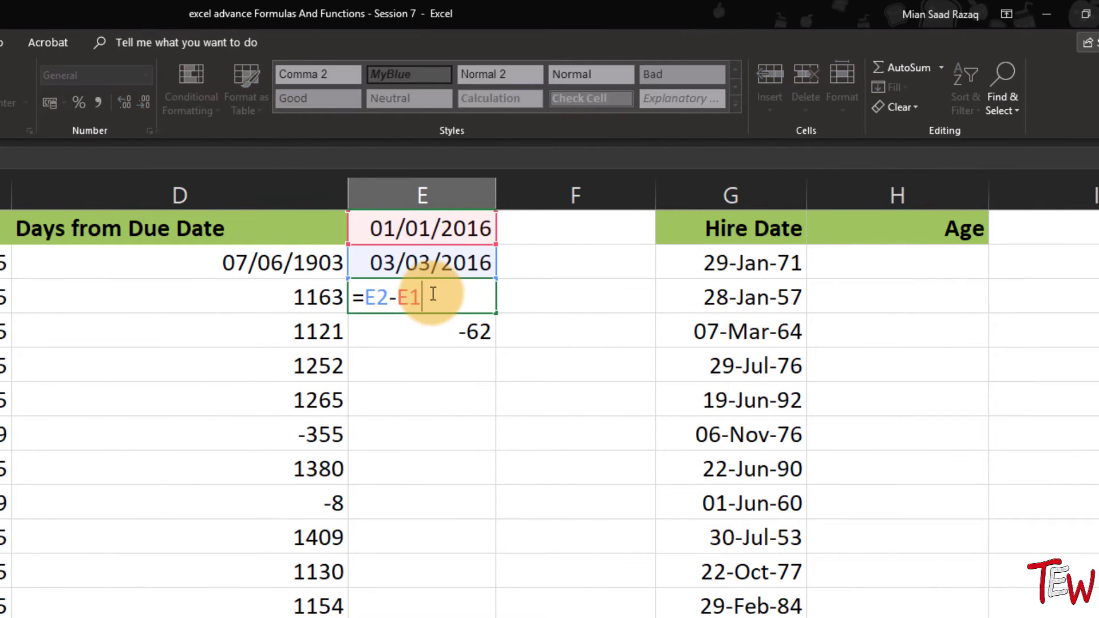
{"action": "double_click", "coordinate": [438, 341]}
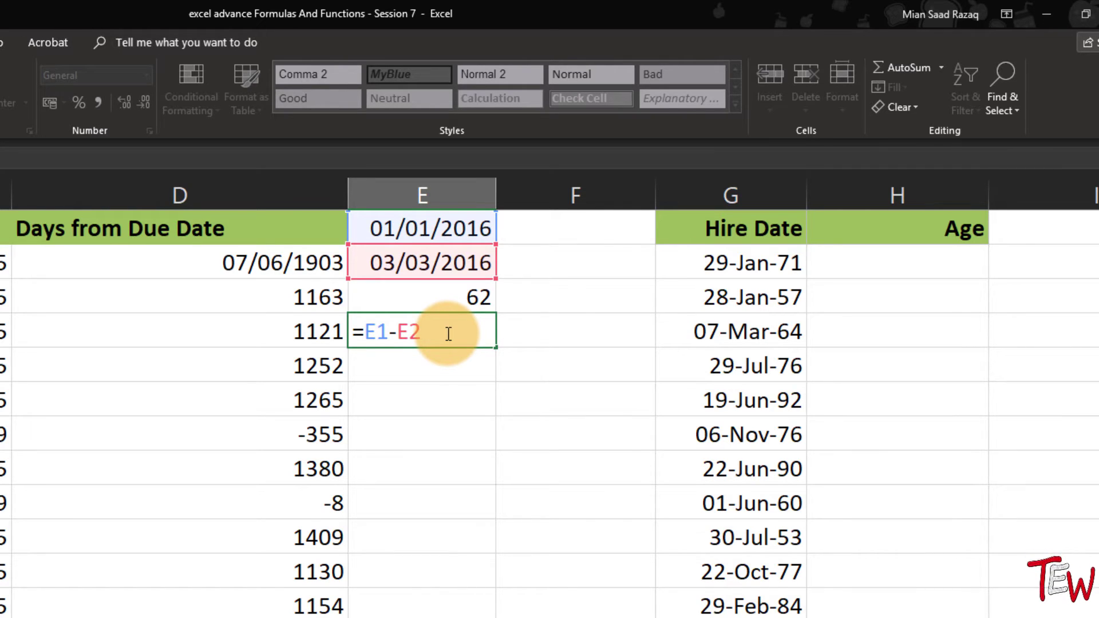
{"action": "key", "text": "ctrl+Return"}
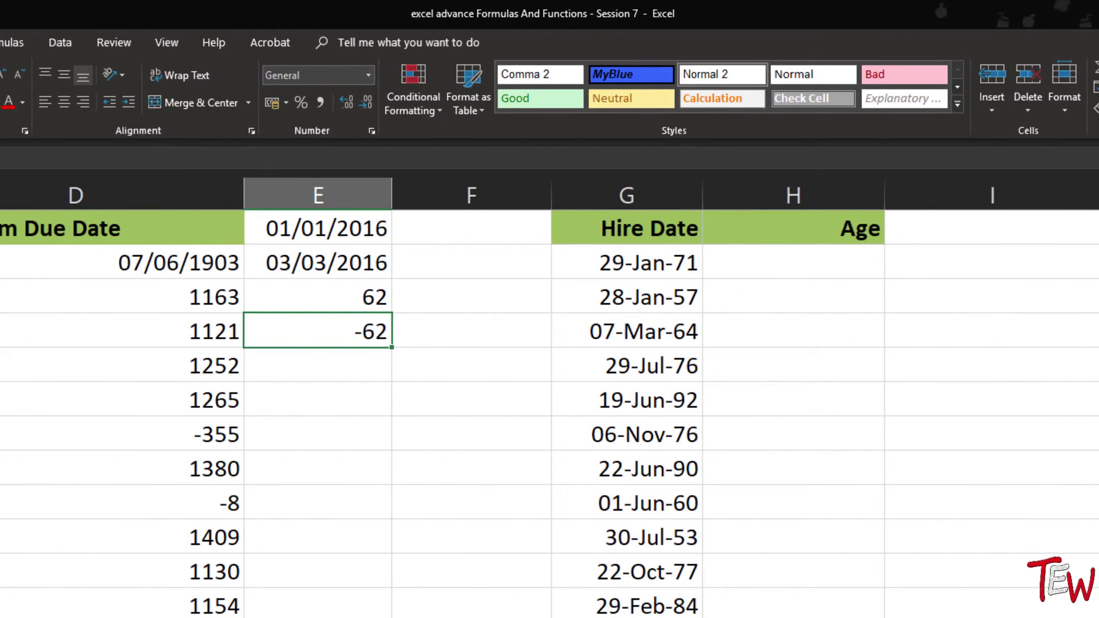
- Enter =DATEDIF(G2,TODAY(),"y") in H2 to calculate the age in full years from the first hire date
{"action": "left_click", "coordinate": [778, 266]}
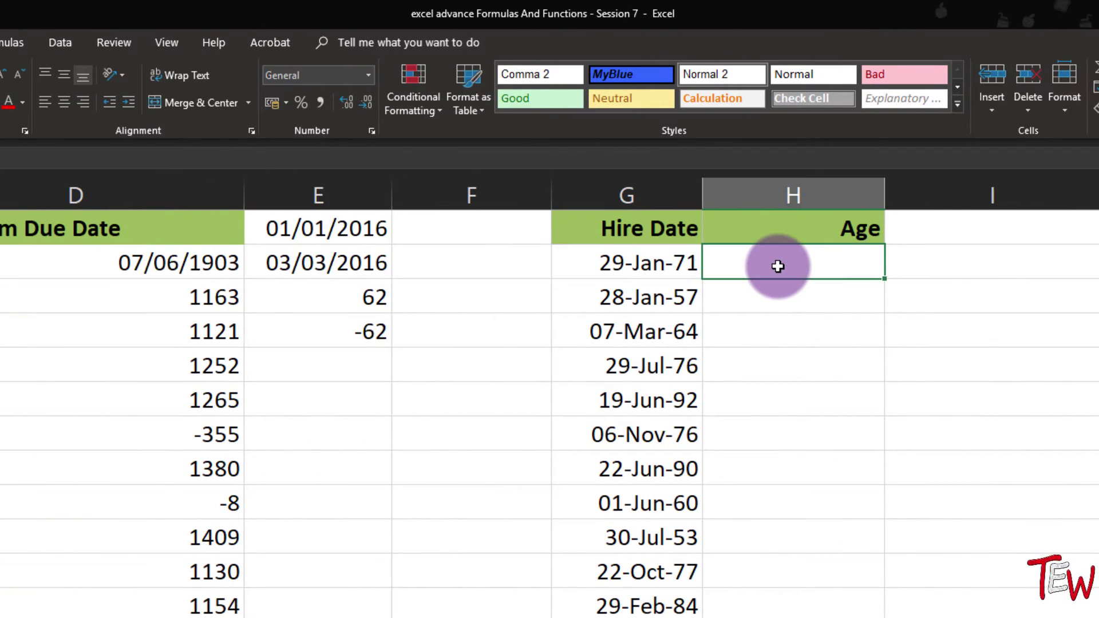
{"action": "left_click", "coordinate": [779, 231]}
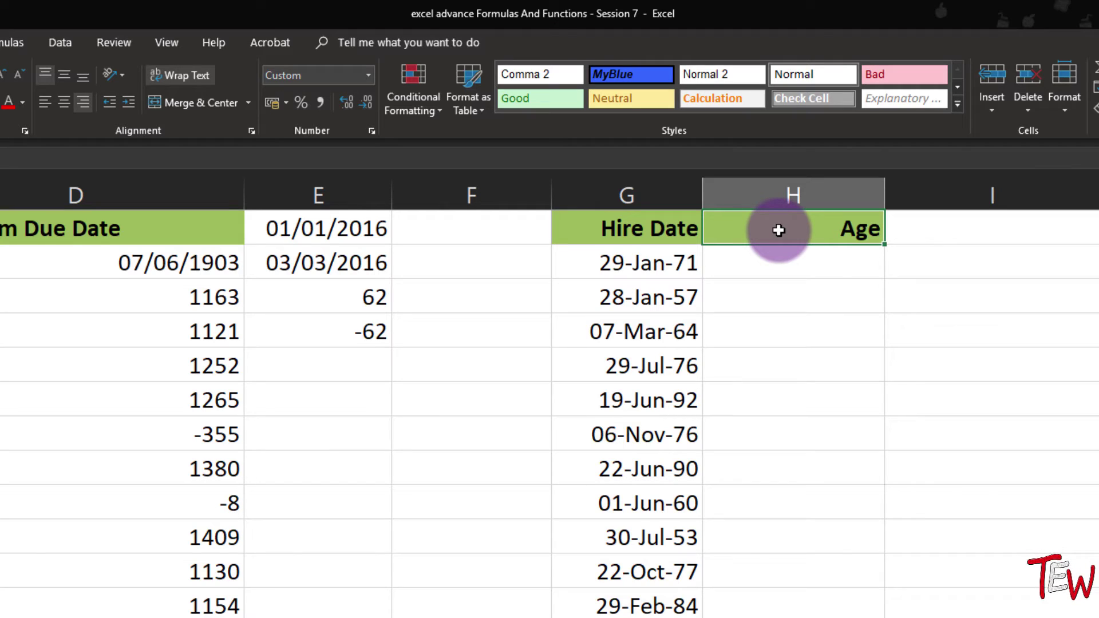
{"action": "left_click", "coordinate": [778, 268]}
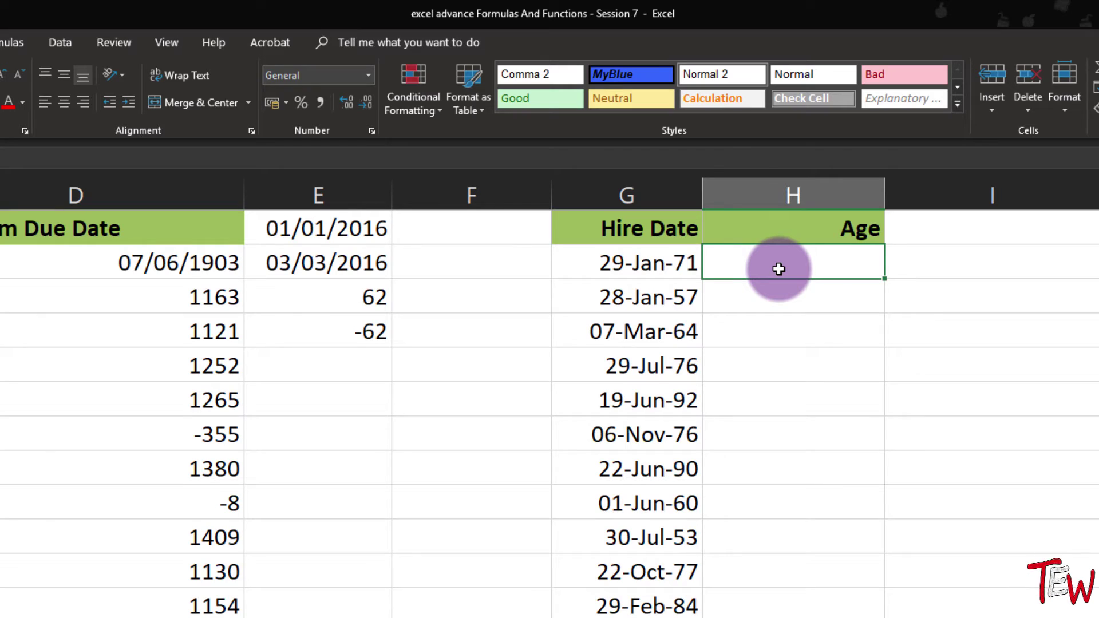
{"action": "type", "text": "=dat"}
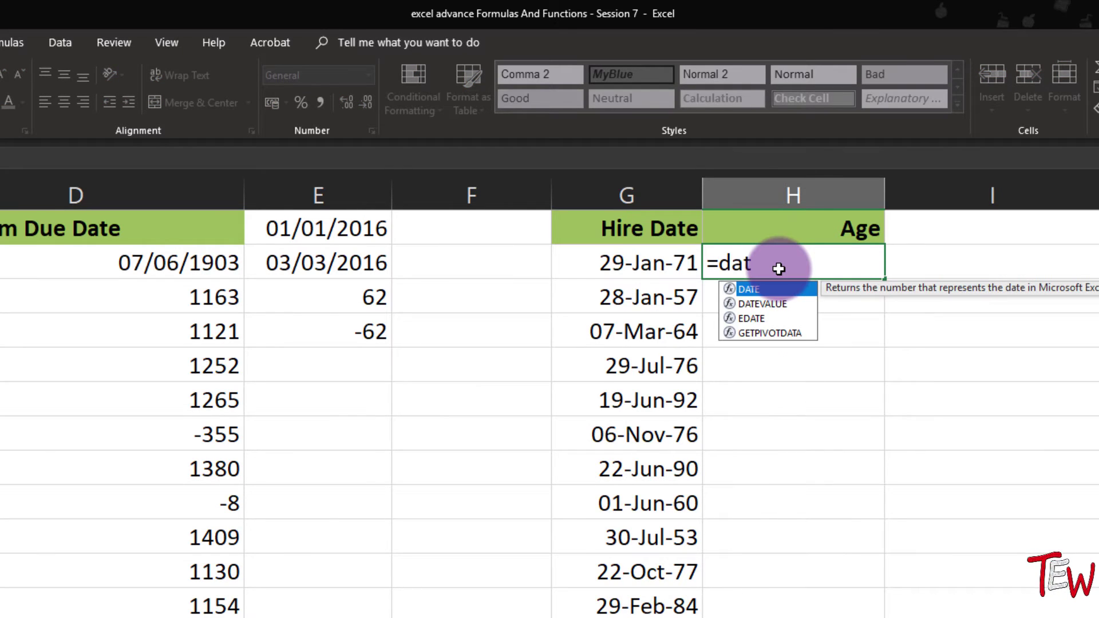
{"action": "type", "text": "edi"}
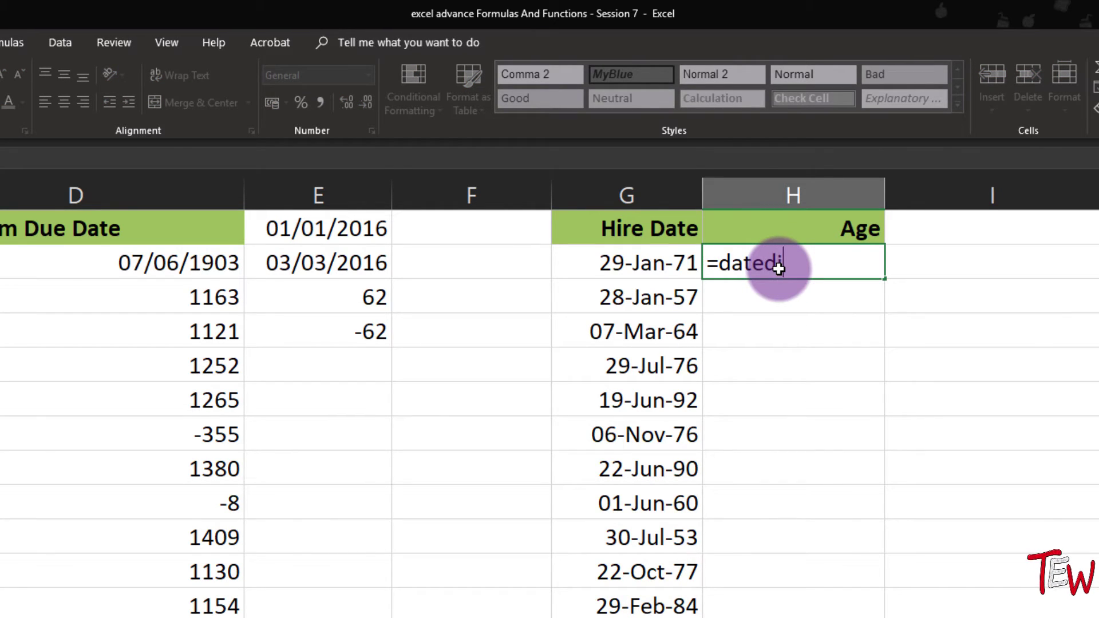
{"action": "key", "text": "BackSpace"}
{"action": "key", "text": "BackSpace"}
{"action": "type", "text": "d"}
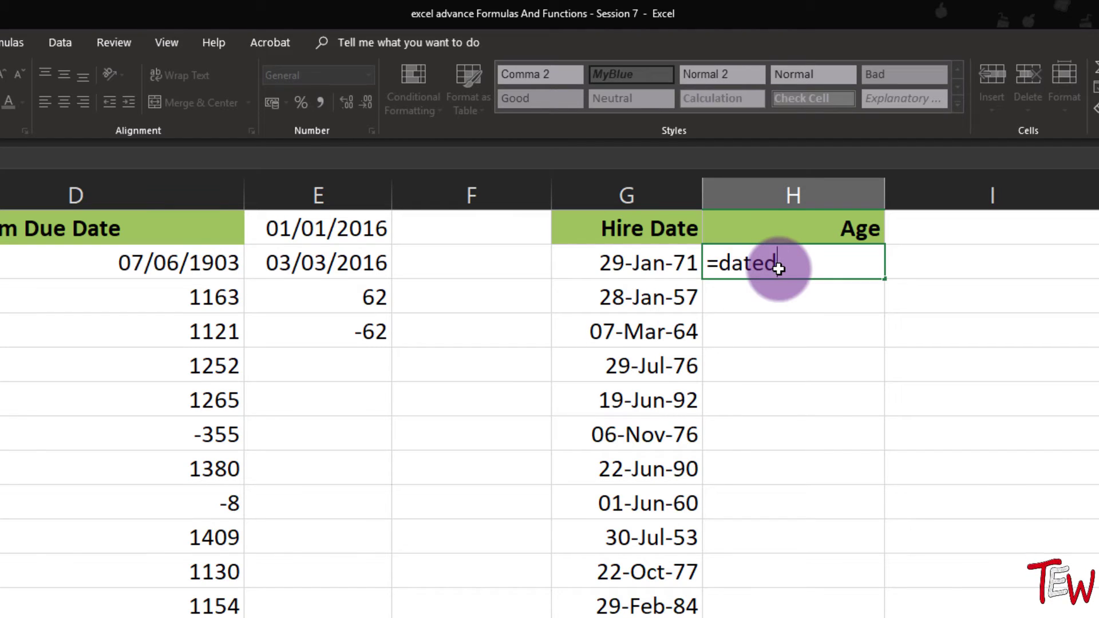
{"action": "type", "text": "if"}
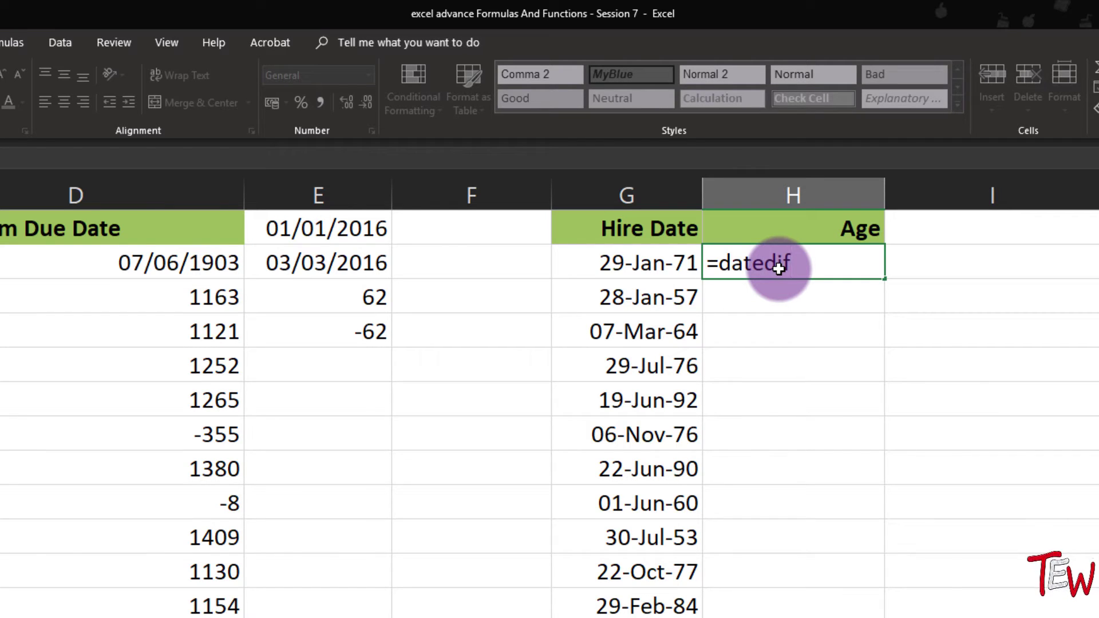
{"action": "type", "text": "("}
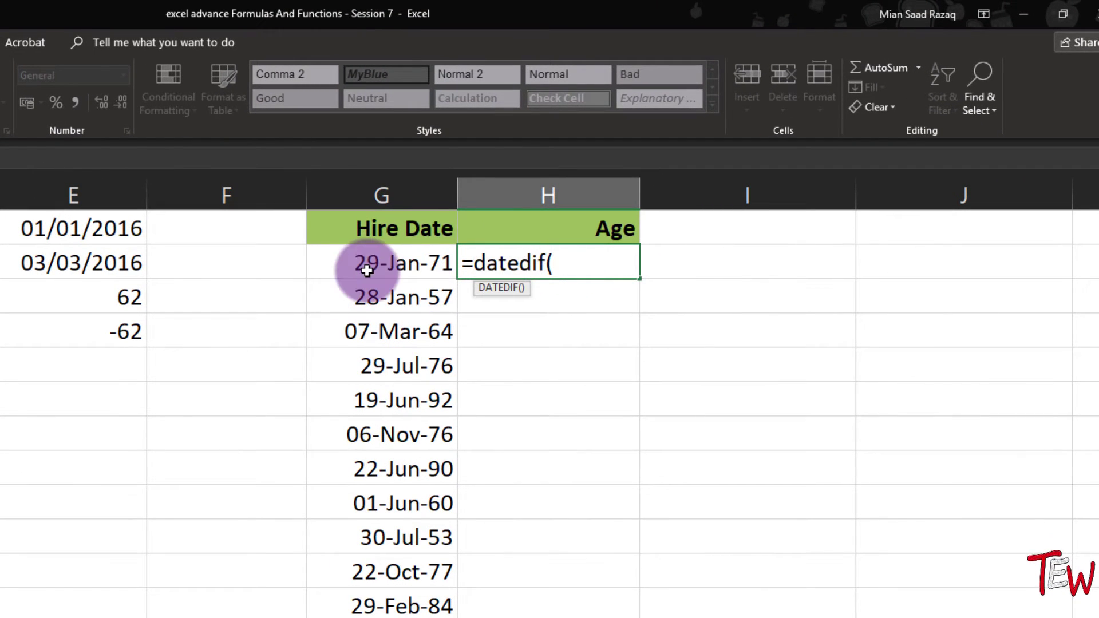
{"action": "left_click", "coordinate": [367, 271]}
{"action": "type", "text": ","}
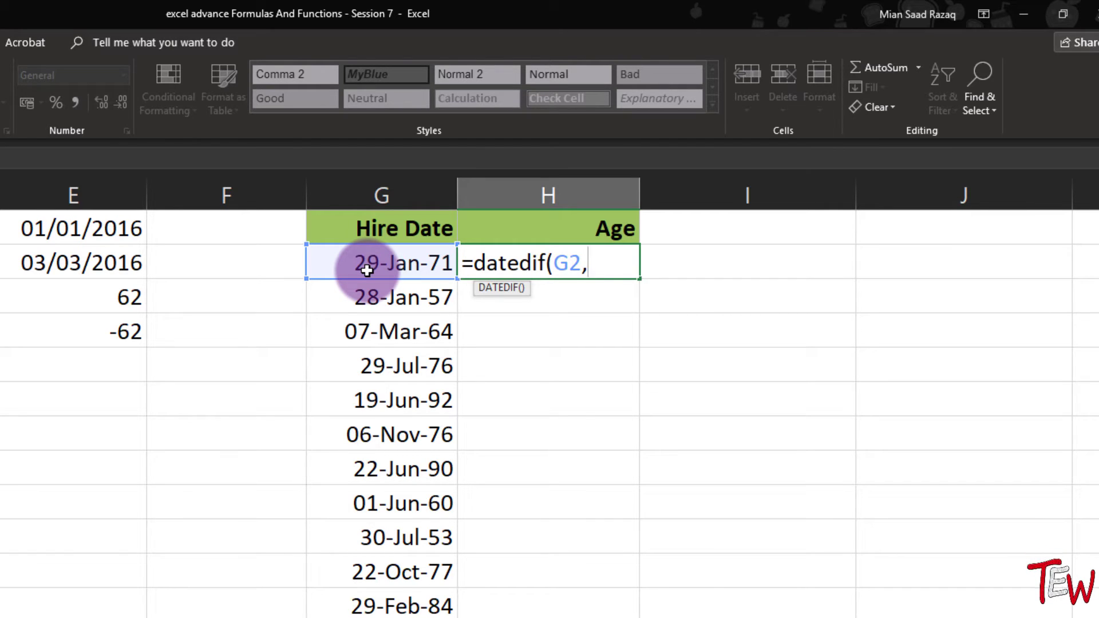
{"action": "type", "text": "to"}
{"action": "key", "text": "Tab"}
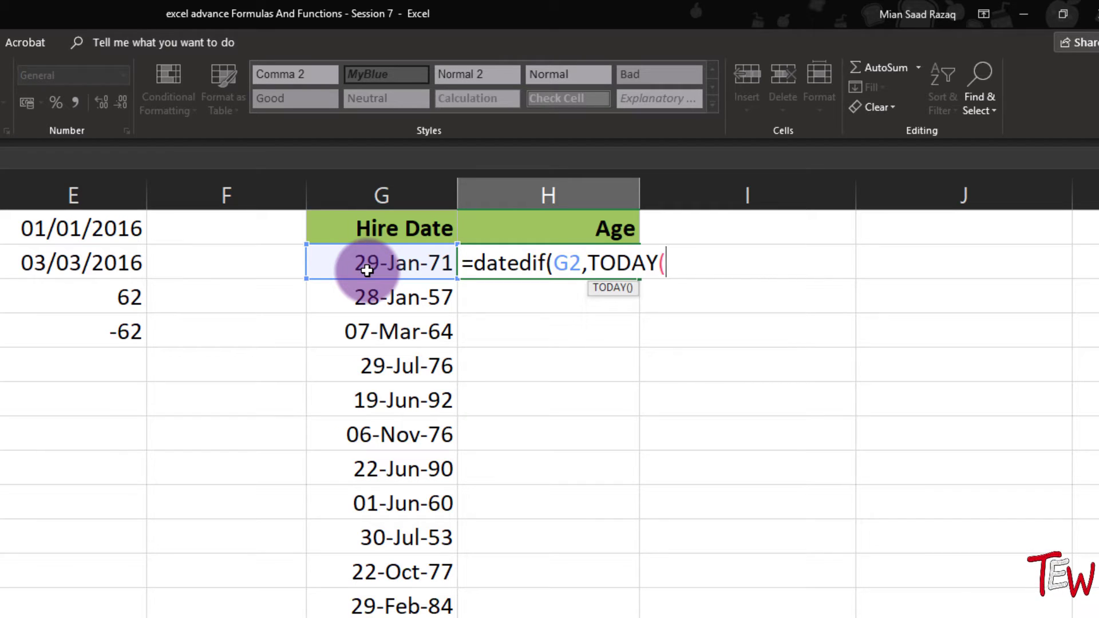
{"action": "type", "text": ")"}
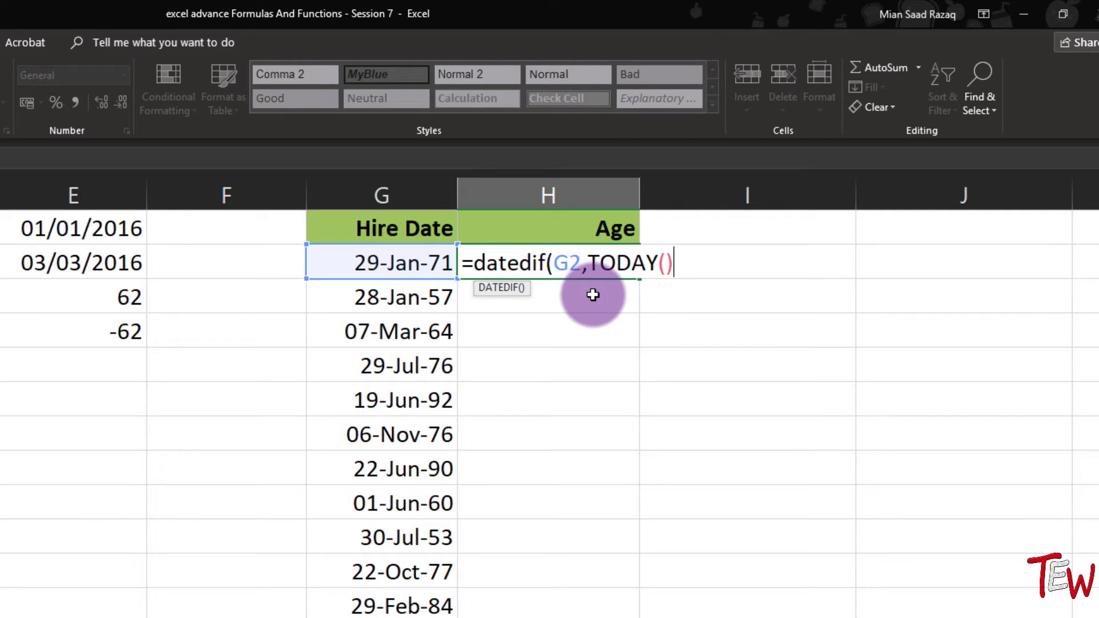
{"action": "type", "text": ",\"y\")"}
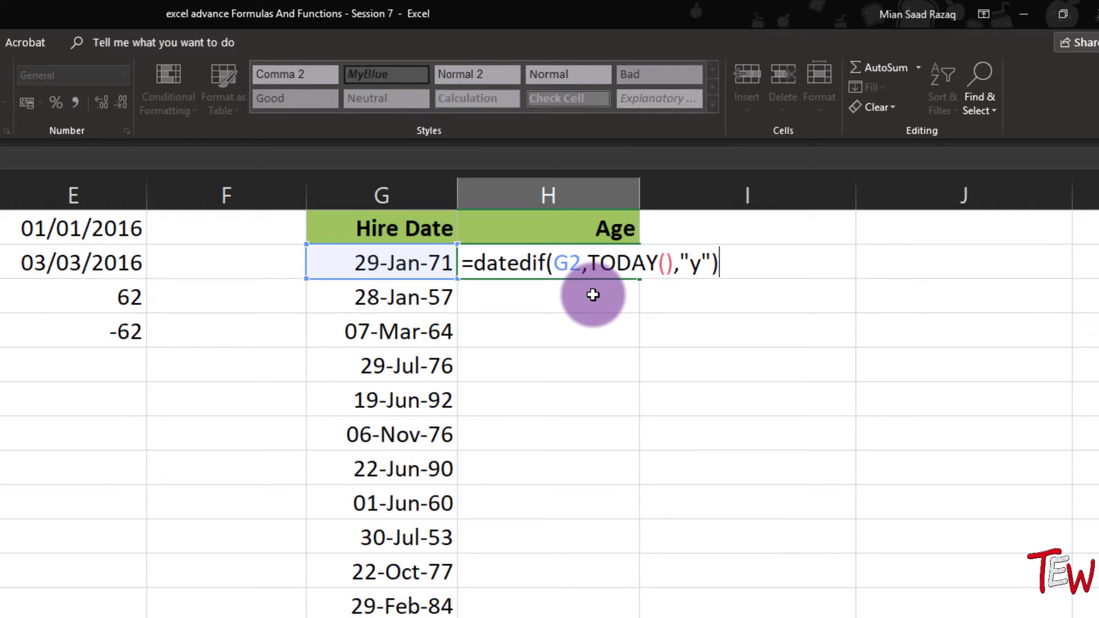
{"action": "key", "text": "Return"}
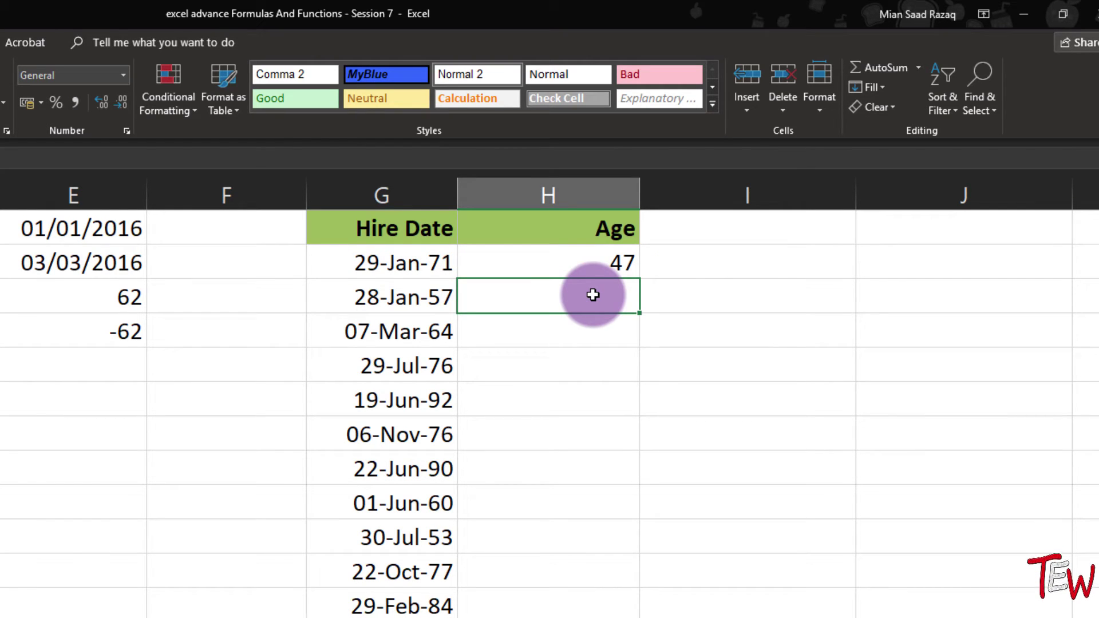
- Fill the H2 age formula down the Age column alongside all the hire dates
{"action": "left_click", "coordinate": [620, 264]}
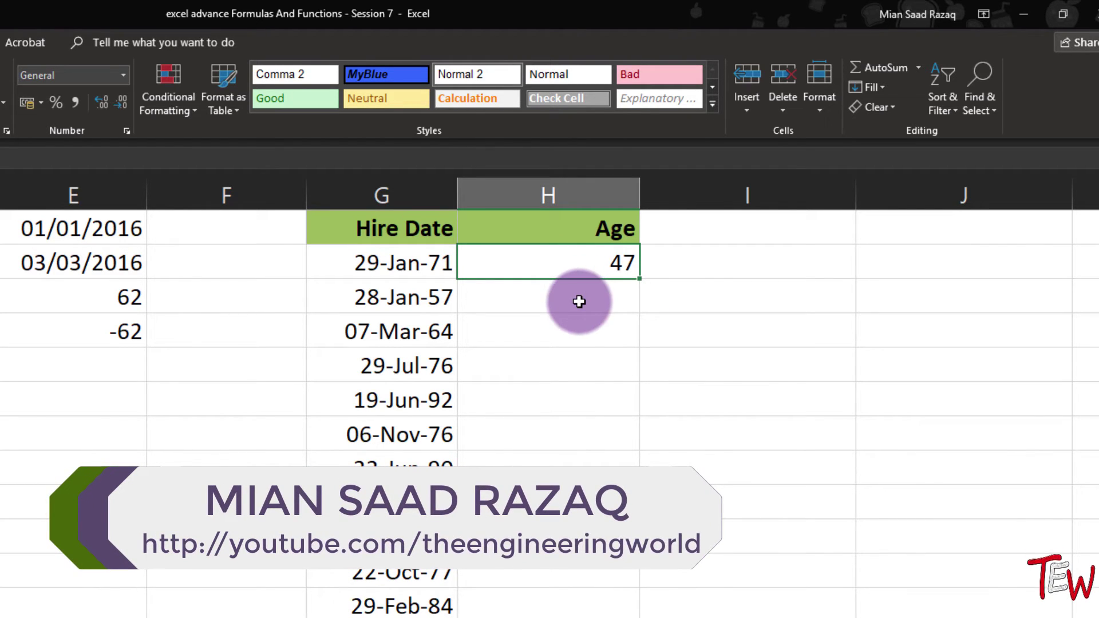
{"action": "double_click", "coordinate": [642, 280]}
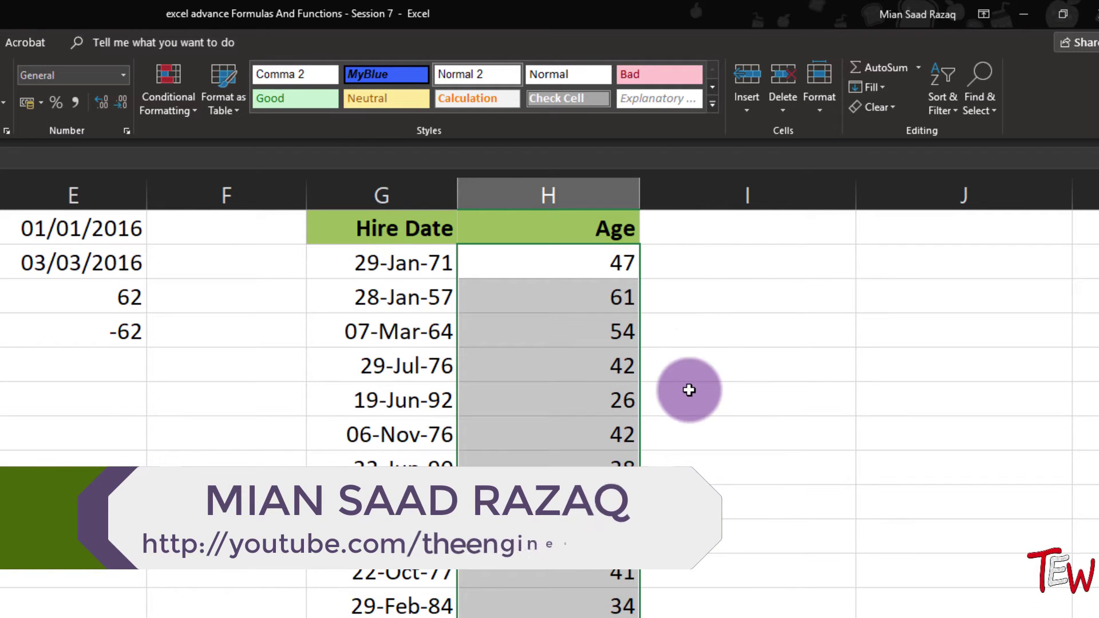
{"action": "scroll", "coordinate": [691, 388], "scroll_direction": "down", "scroll_amount": 3}
{"action": "scroll", "coordinate": [688, 390], "scroll_direction": "down", "scroll_amount": 2}
{"action": "scroll", "coordinate": [689, 390], "scroll_direction": "up", "scroll_amount": 5}
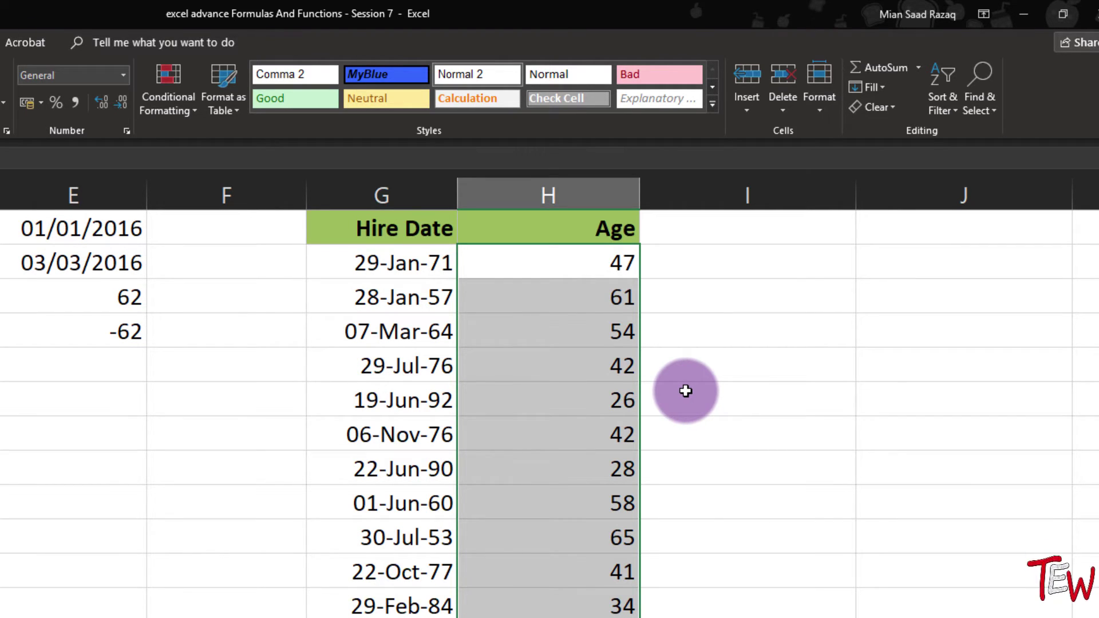
- Examine the DATEDIF formula in H2 and compare the hire dates in column G with the calculated ages
{"action": "left_click", "coordinate": [539, 269]}
{"action": "key", "text": "F2"}
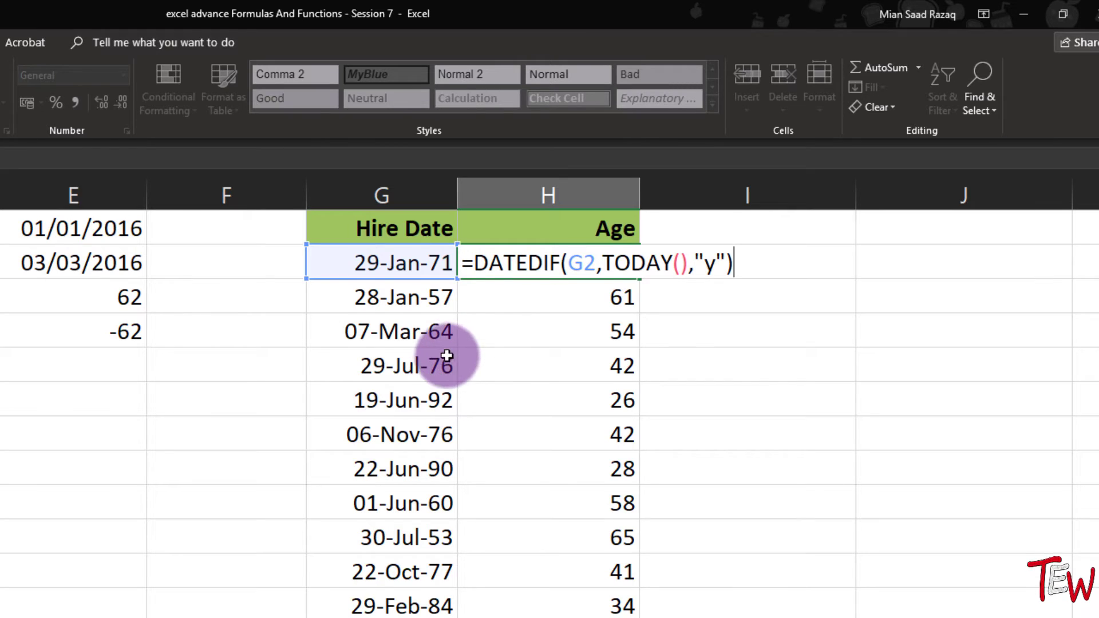
{"action": "left_click", "coordinate": [375, 368]}
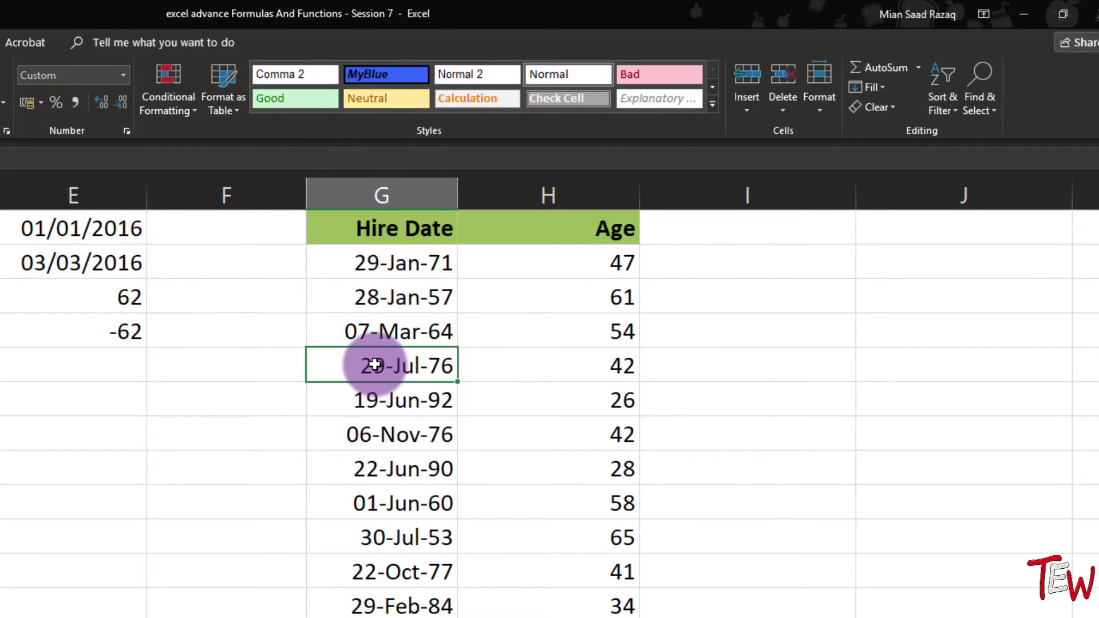
{"action": "left_click", "coordinate": [378, 309]}
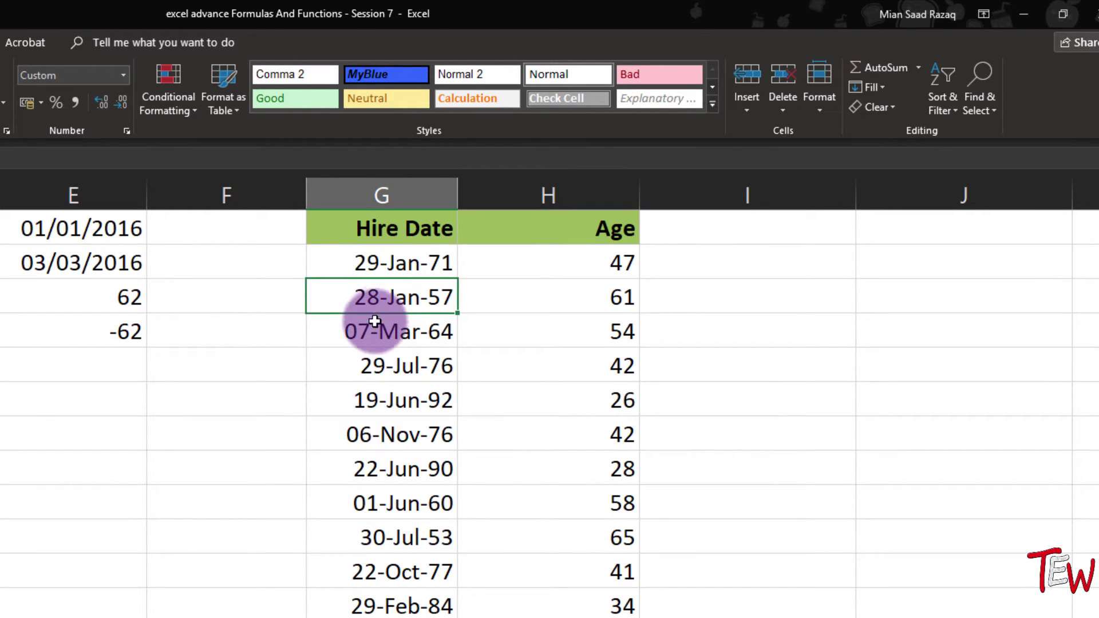
{"action": "left_click", "coordinate": [530, 293]}
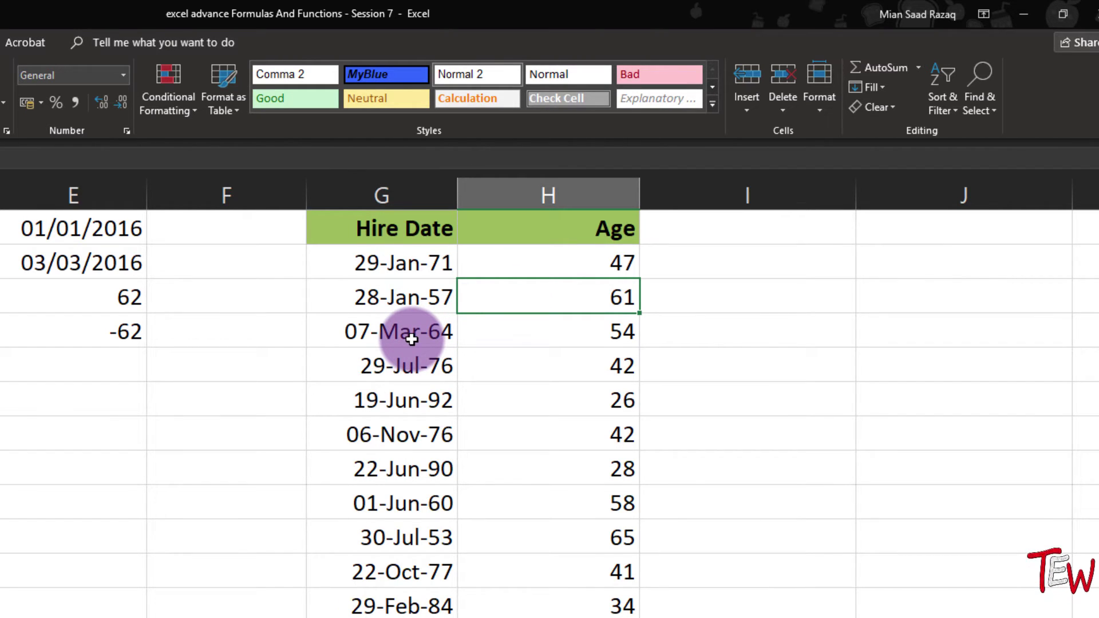
{"action": "left_click", "coordinate": [540, 269]}
{"action": "double_click", "coordinate": [540, 269]}
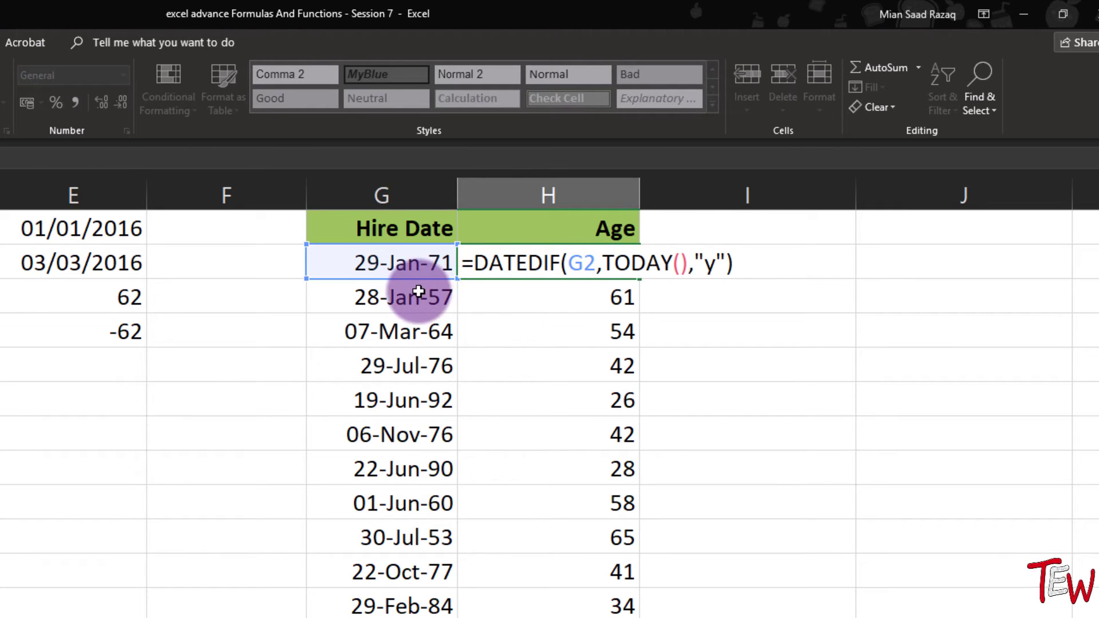
{"action": "key", "text": "Escape"}
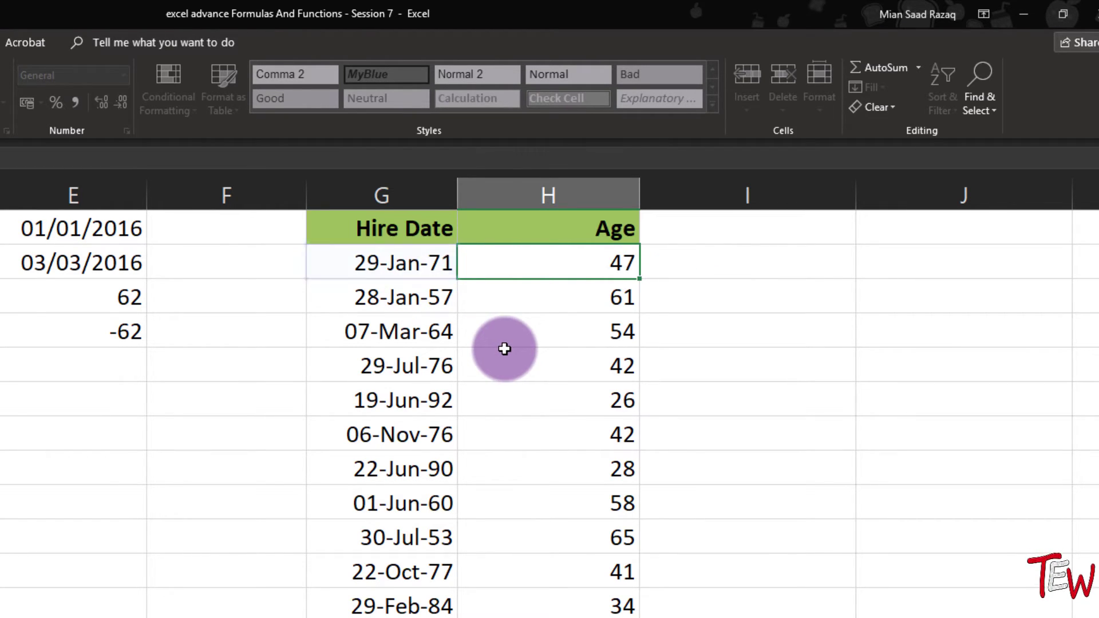
- Change the hire date in G2 to 12/10/1971
{"action": "left_click", "coordinate": [403, 267]}
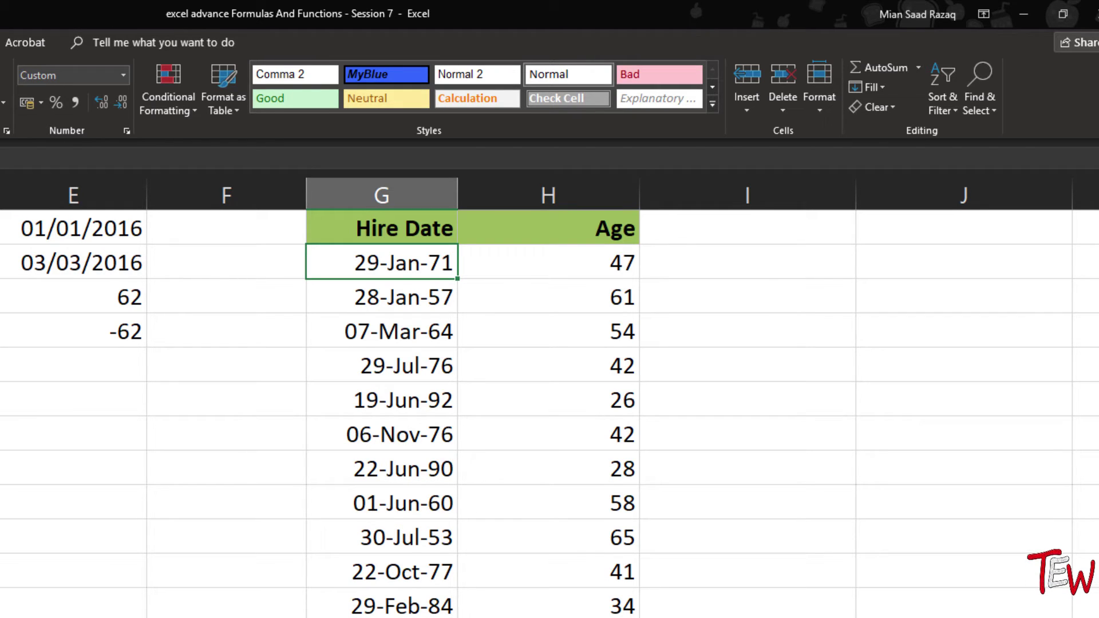
{"action": "key", "text": "F2"}
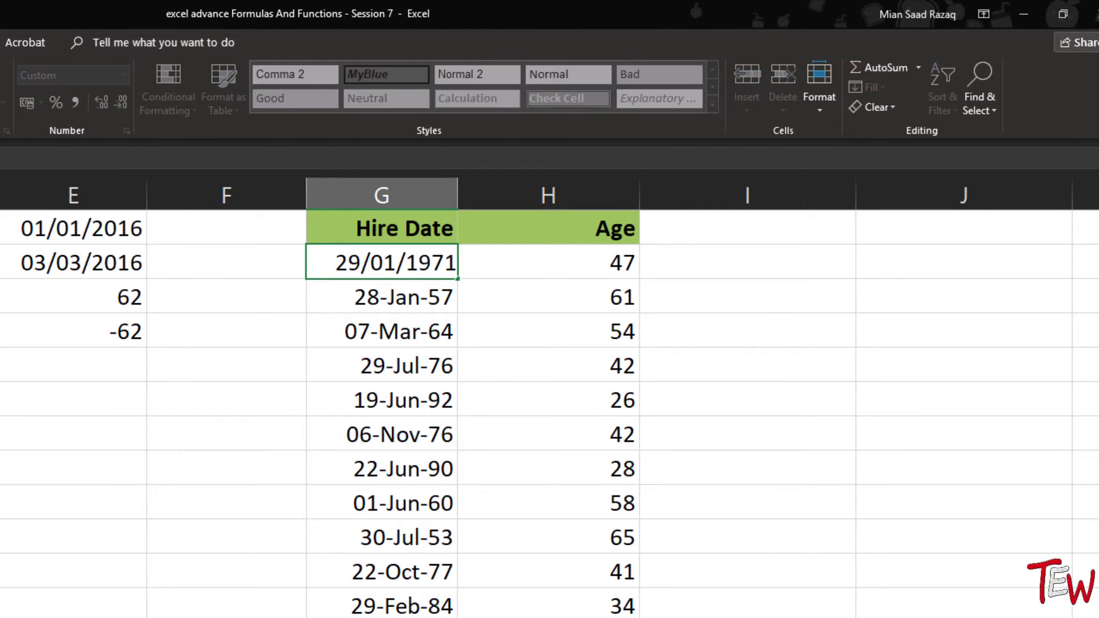
{"action": "key", "text": "BackSpace"}
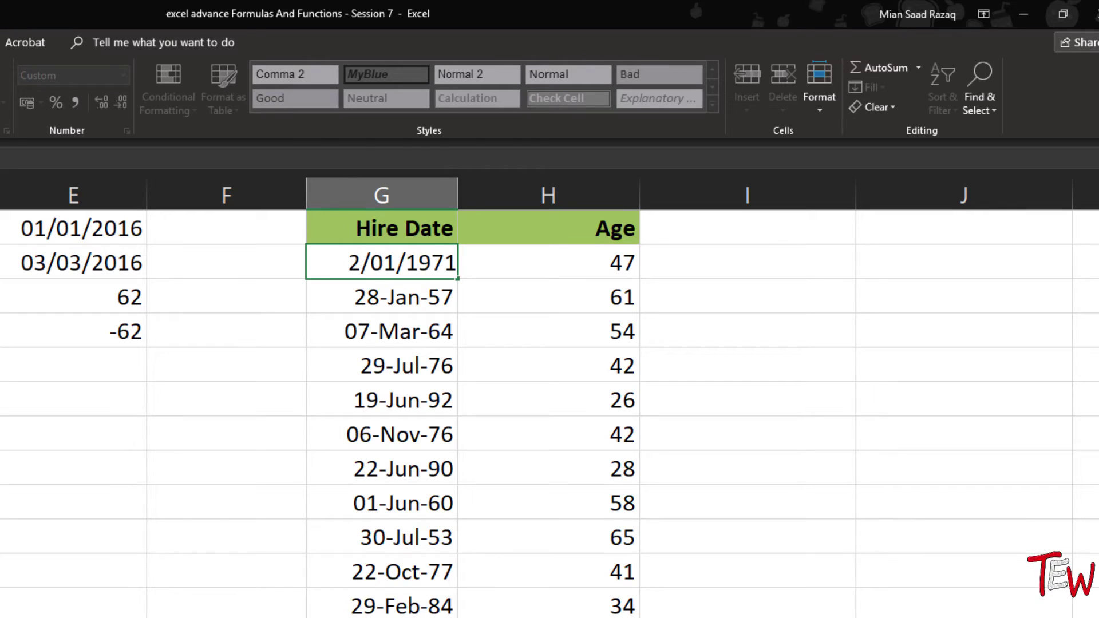
{"action": "type", "text": "1"}
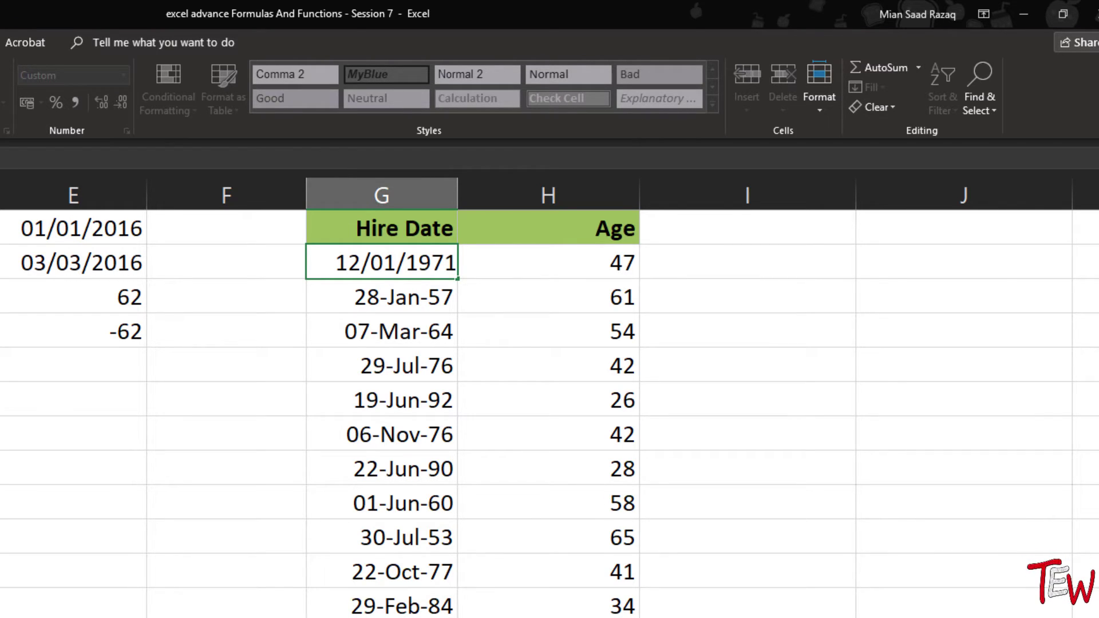
{"action": "key", "text": "Right"}
{"action": "key", "text": "Right"}
{"action": "key", "text": "Right"}
{"action": "key", "text": "Right"}
{"action": "key", "text": "BackSpace"}
{"action": "key", "text": "BackSpace"}
{"action": "type", "text": "10"}
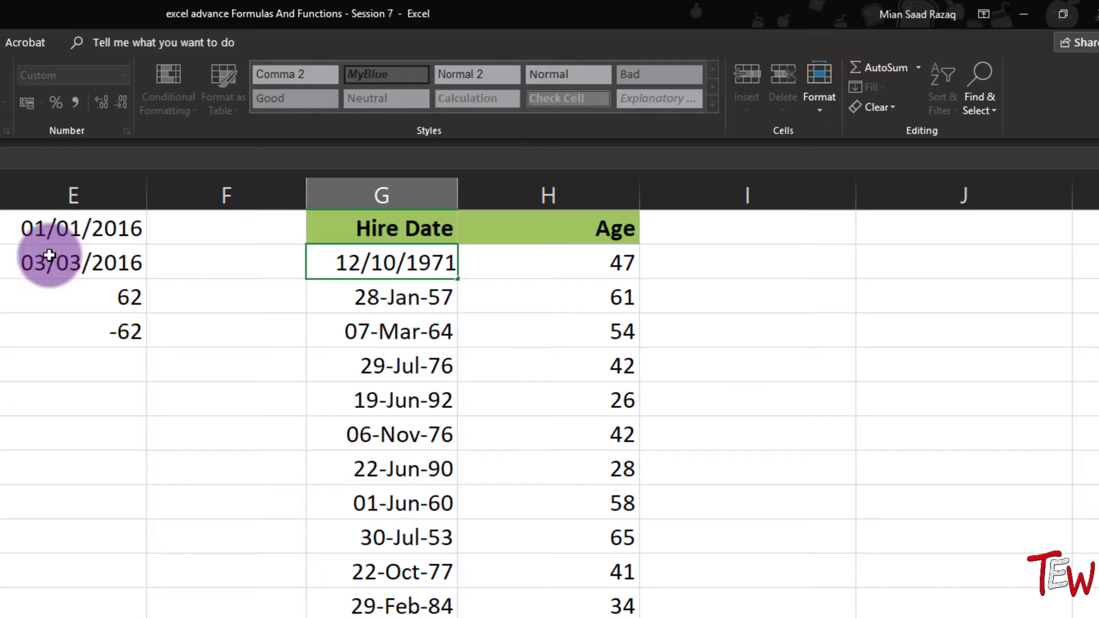
{"action": "left_click", "coordinate": [455, 297]}
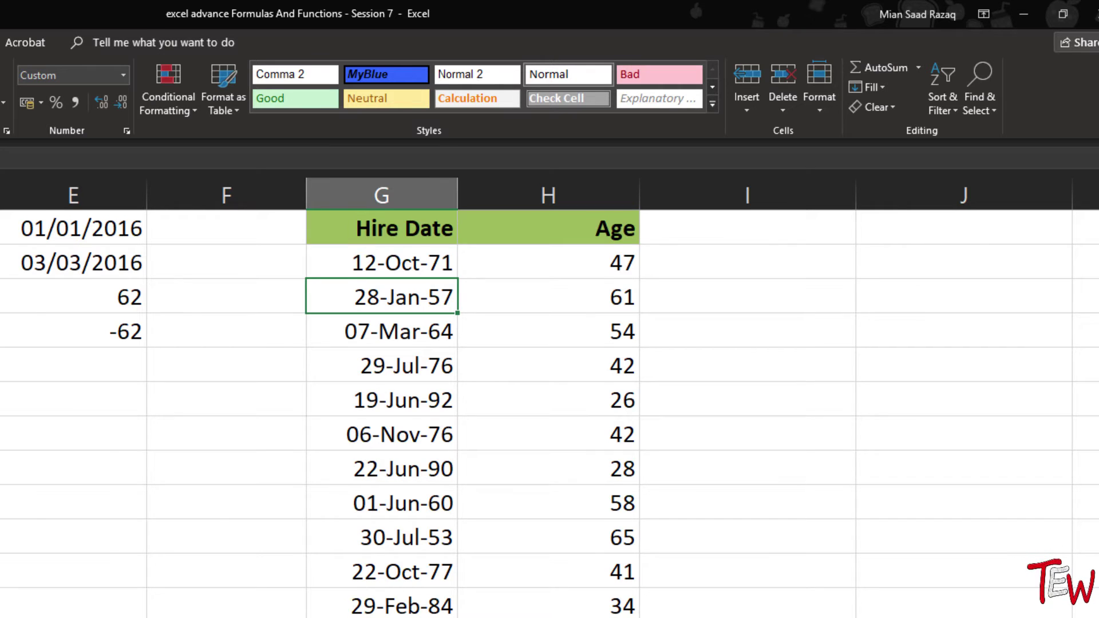
- Review the subtraction formula in D2 and format its result as a number with a thousands separator and no decimals
{"action": "scroll", "coordinate": [550, 400], "scroll_direction": "left", "scroll_amount": 2}
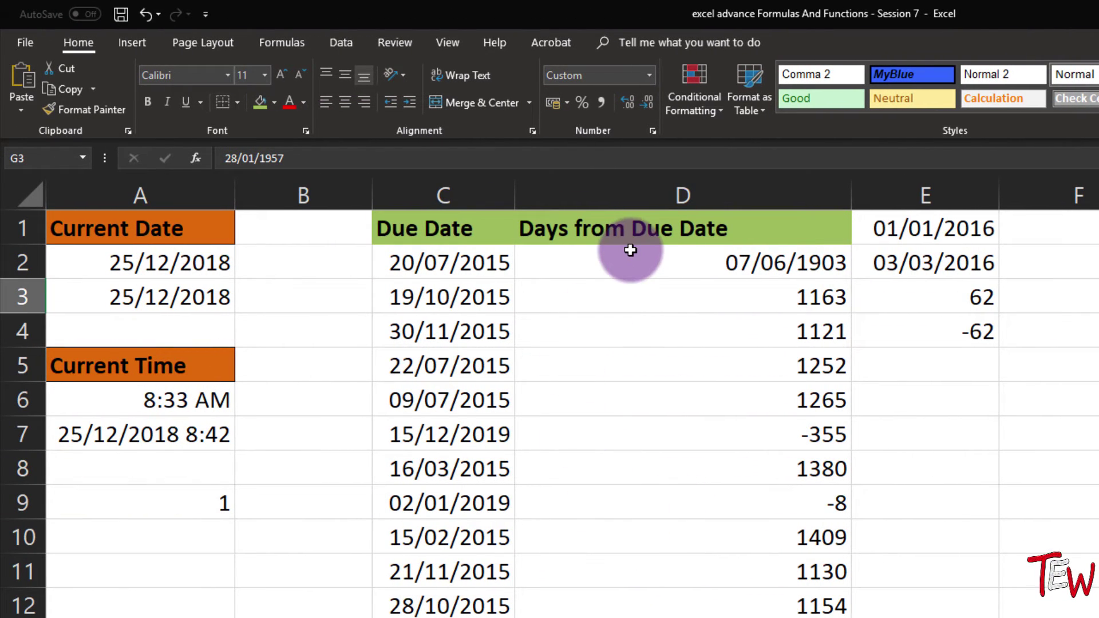
{"action": "left_click", "coordinate": [631, 259]}
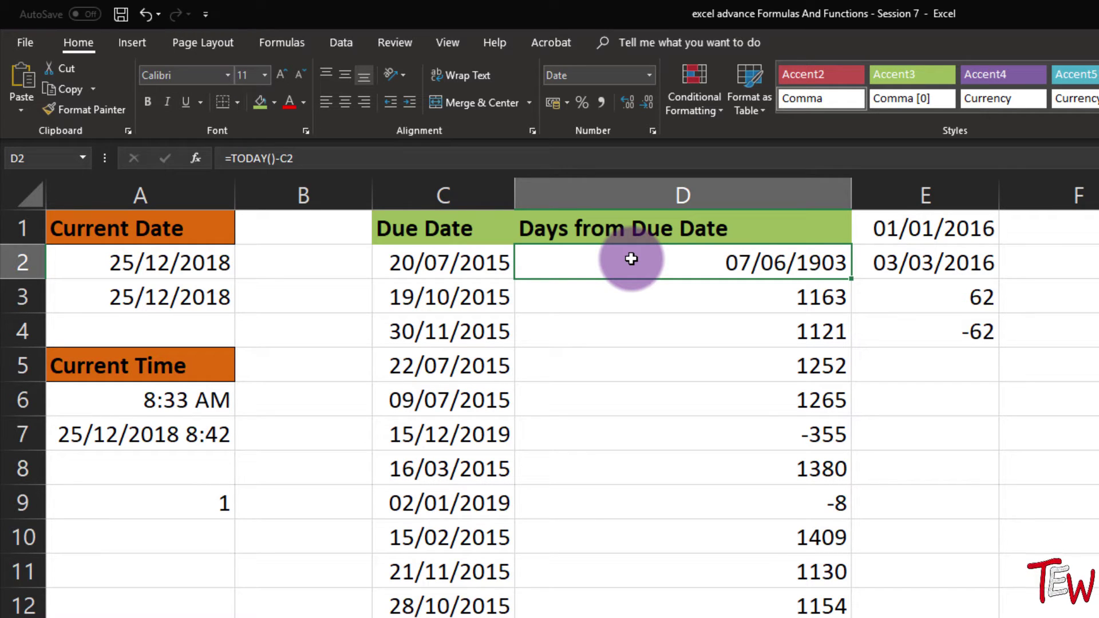
{"action": "double_click", "coordinate": [631, 258]}
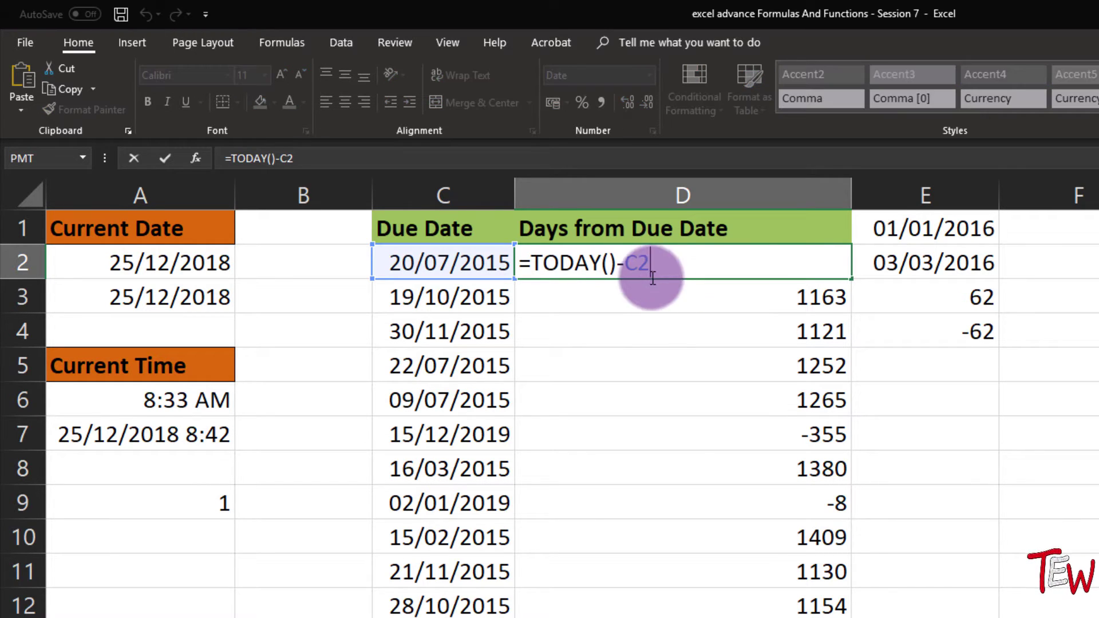
{"action": "left_click", "coordinate": [666, 292]}
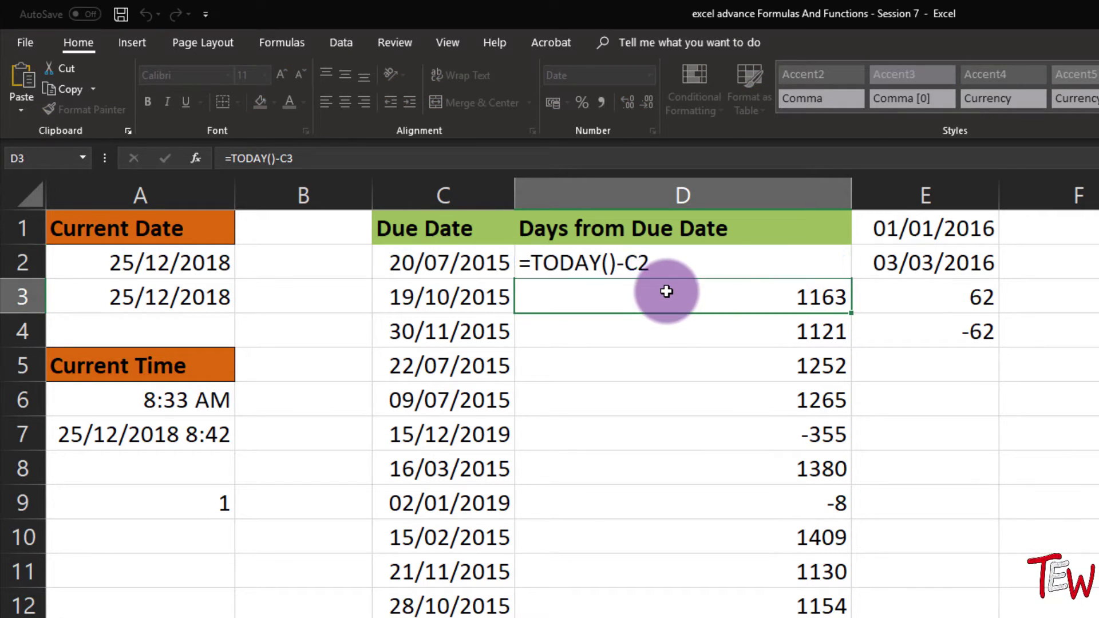
{"action": "left_click", "coordinate": [654, 257]}
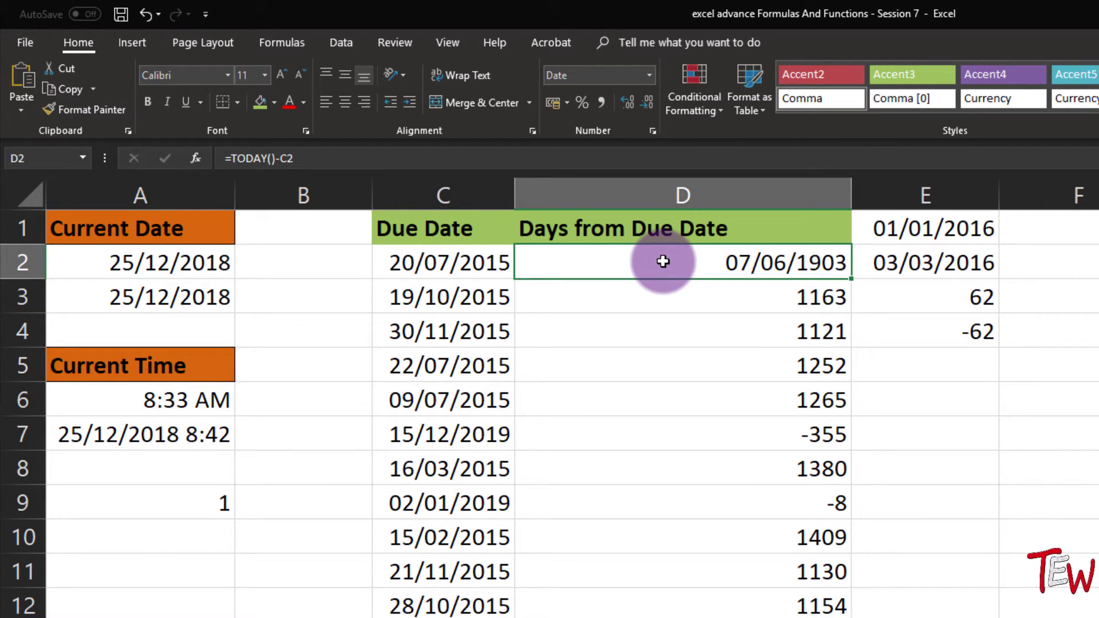
{"action": "left_click", "coordinate": [601, 103]}
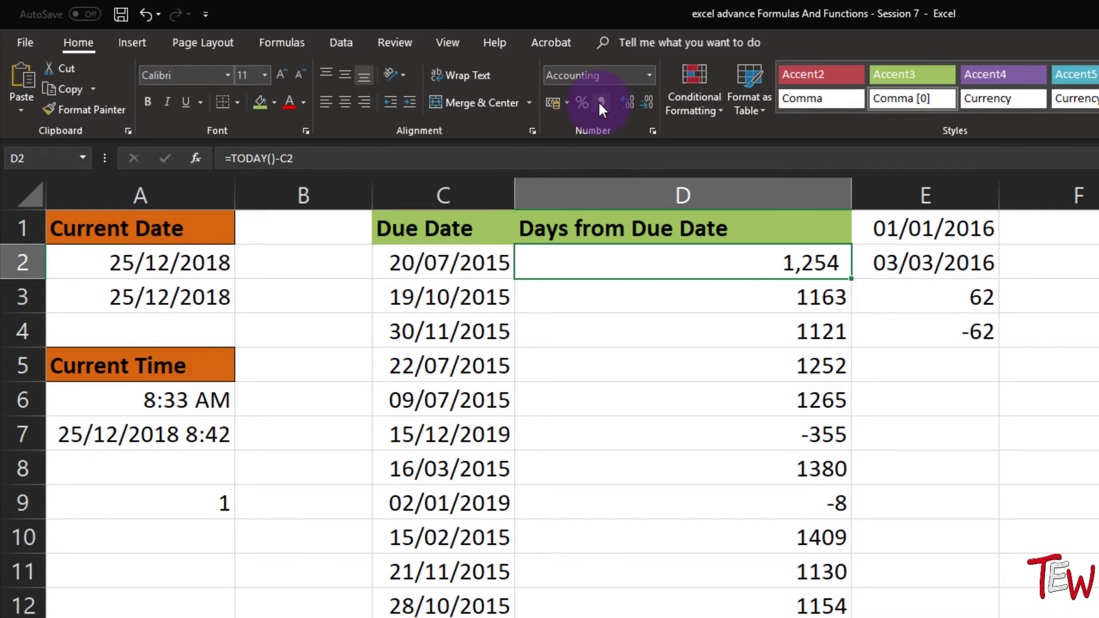
{"action": "left_click", "coordinate": [713, 301]}
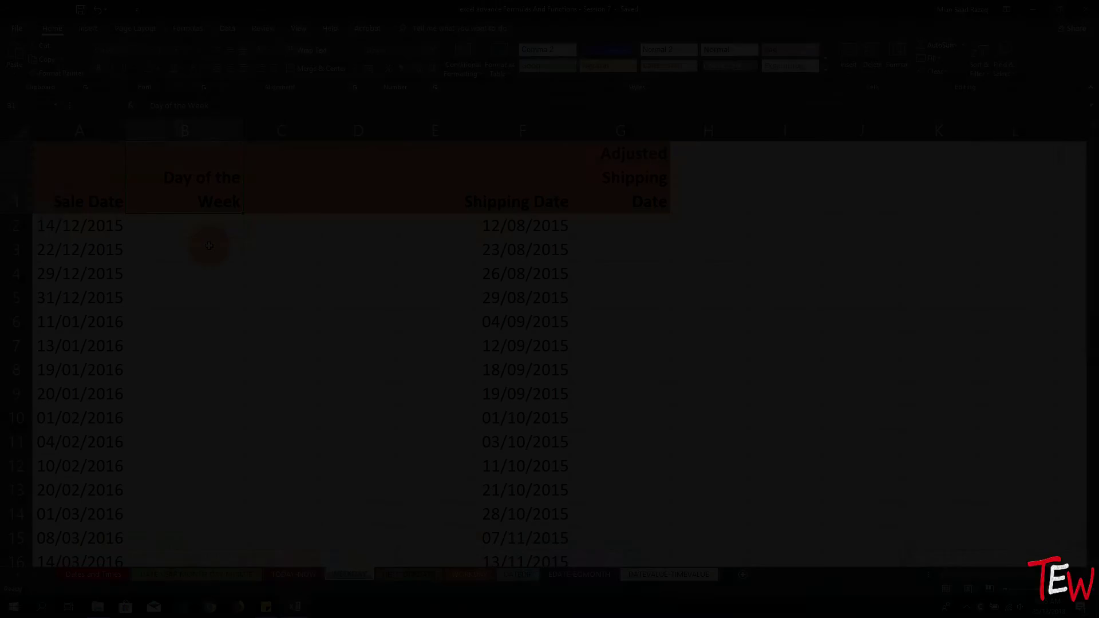
- Try the long date type *Wednesday, 14 March 2012 on the whole Sale Date column and undo the formatting
{"action": "left_click", "coordinate": [209, 246]}
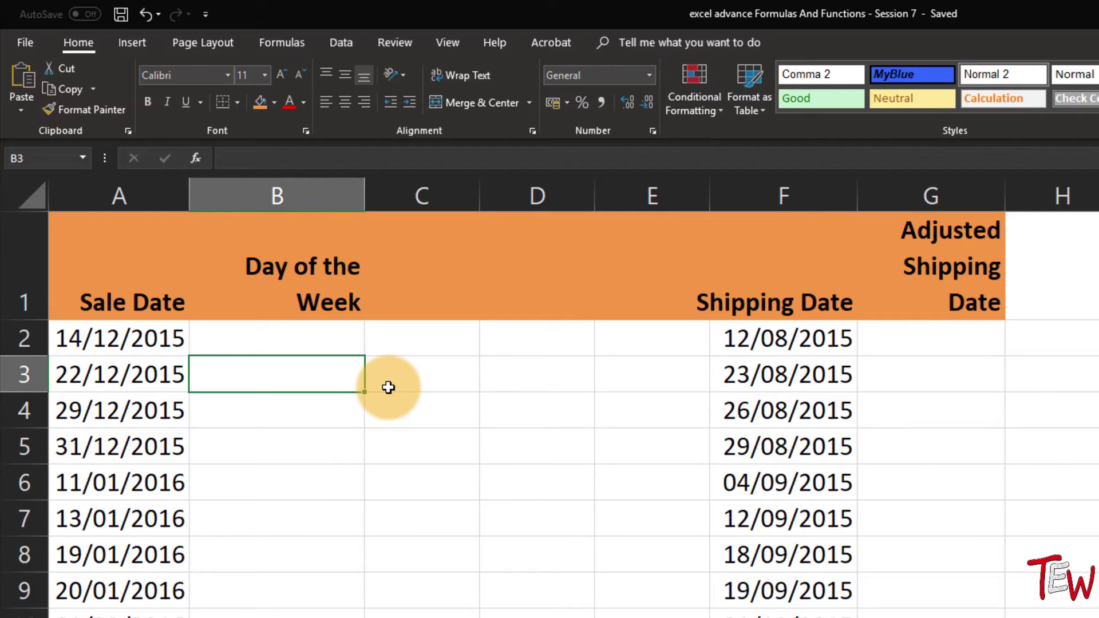
{"action": "left_click", "coordinate": [291, 344]}
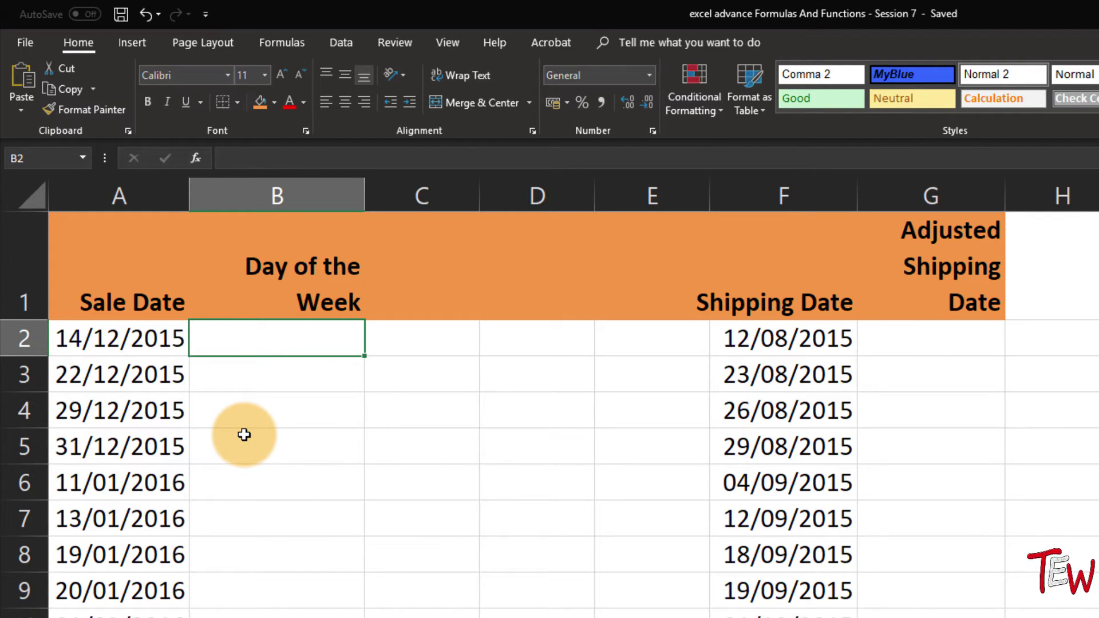
{"action": "left_click", "coordinate": [132, 341]}
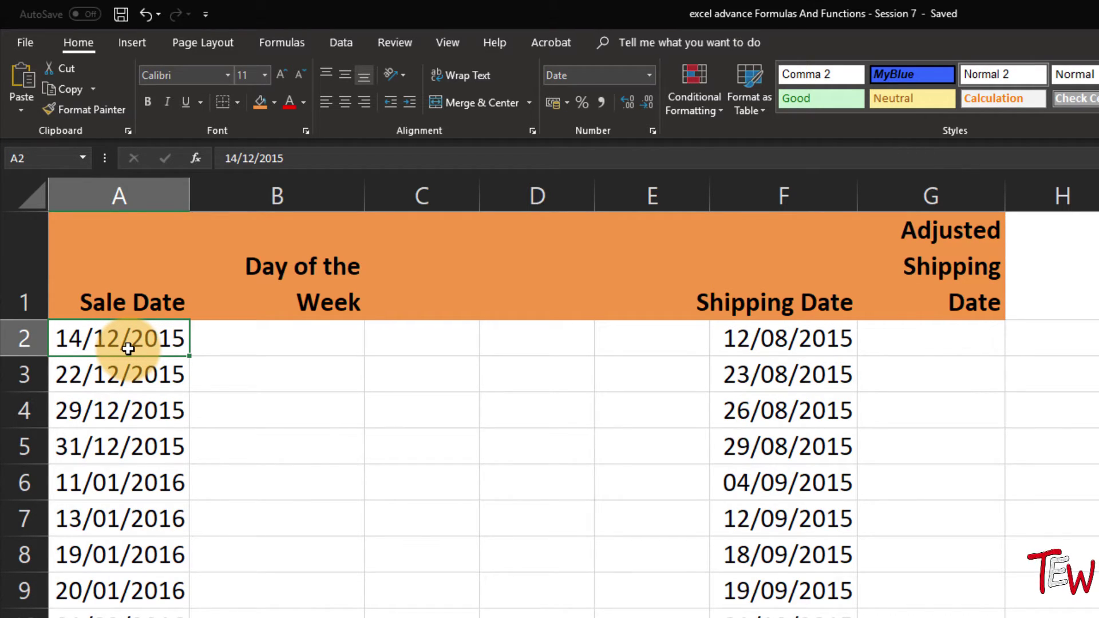
{"action": "left_click", "coordinate": [127, 197]}
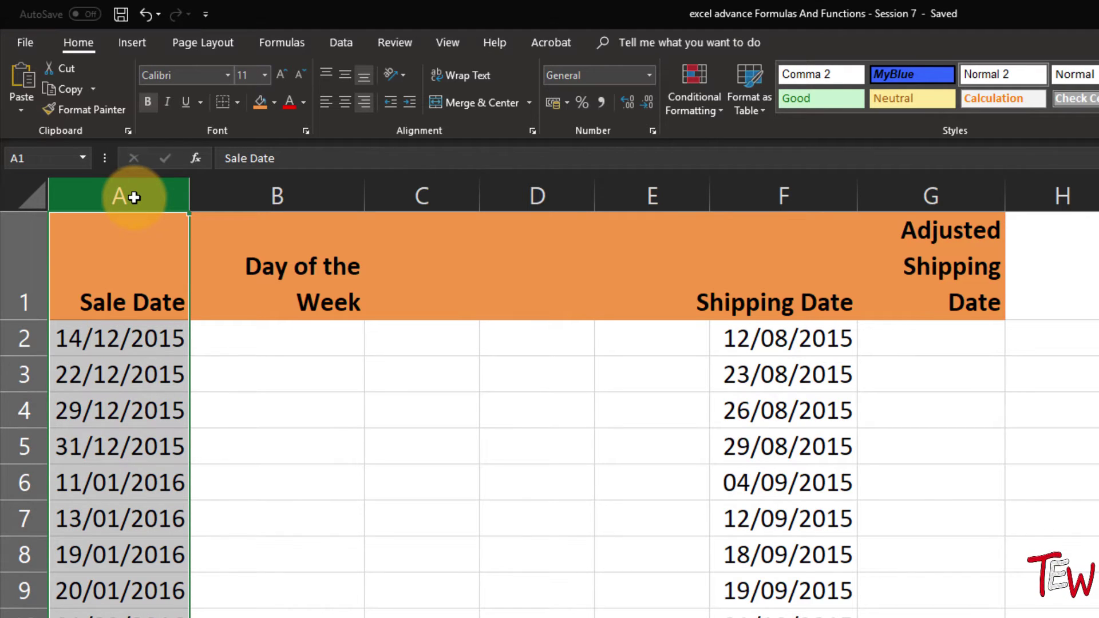
{"action": "right_click", "coordinate": [134, 198]}
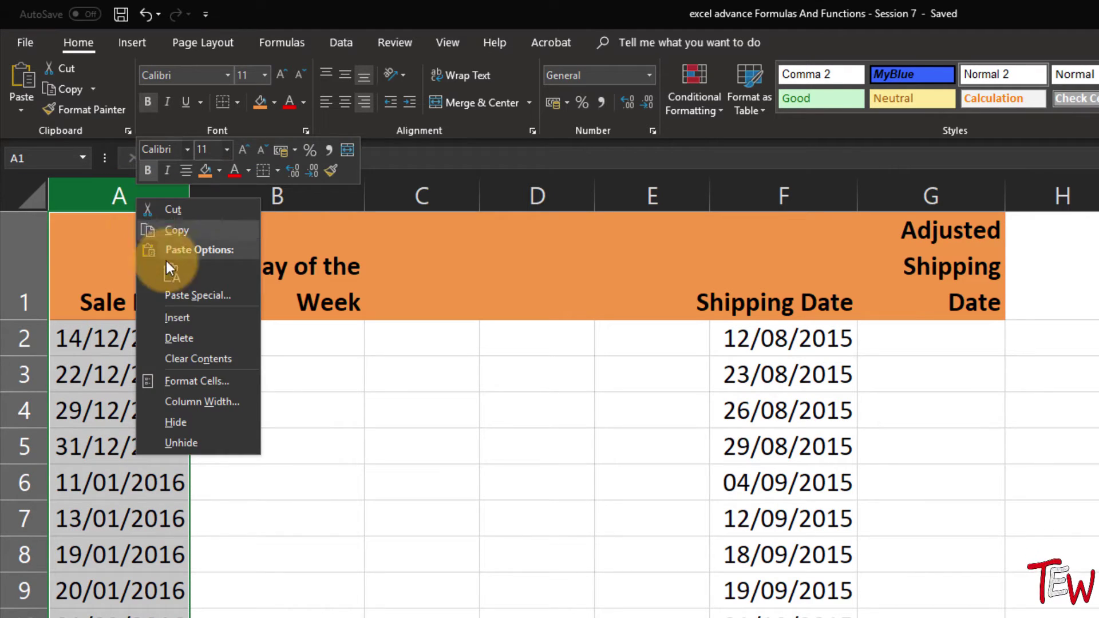
{"action": "left_click", "coordinate": [215, 381]}
{"action": "left_click_drag", "start_coordinate": [316, 184], "coordinate": [716, 200]}
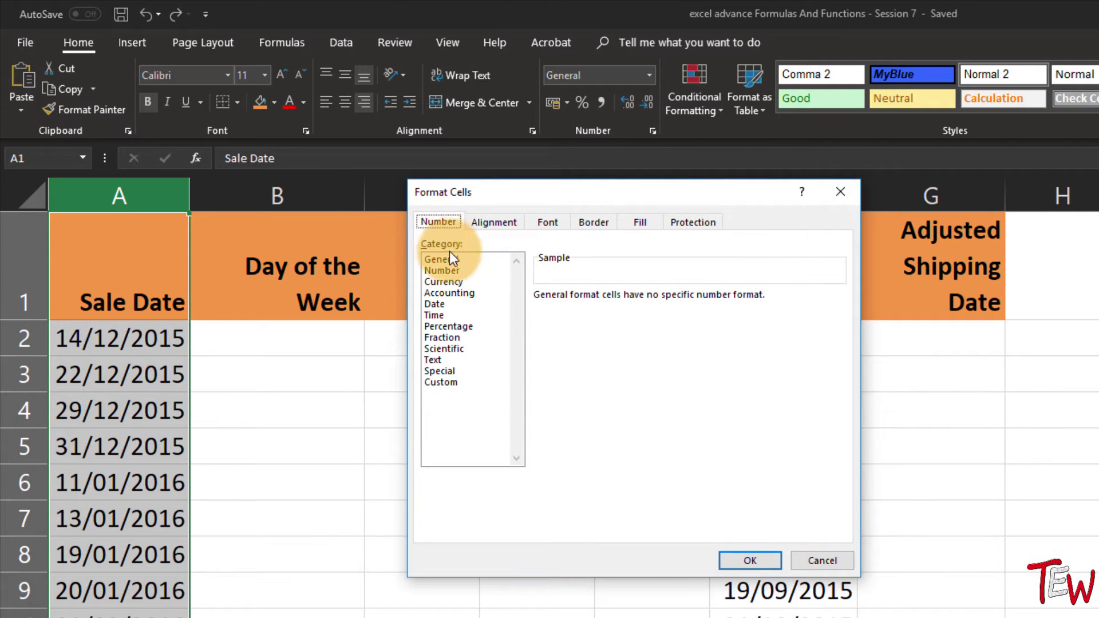
{"action": "left_click", "coordinate": [438, 304]}
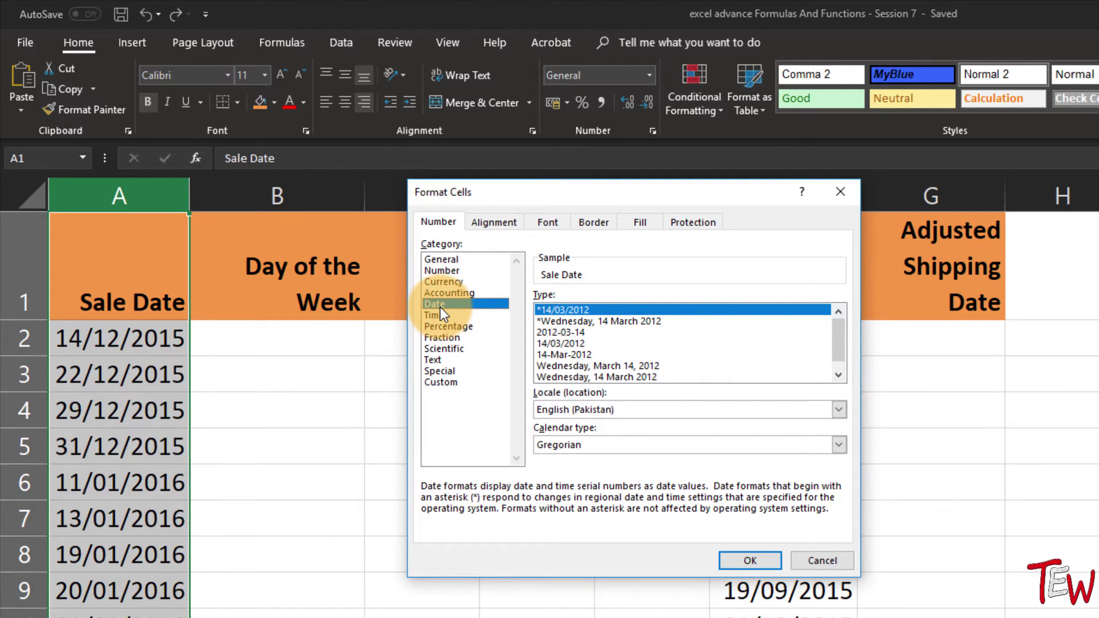
{"action": "left_click", "coordinate": [621, 323]}
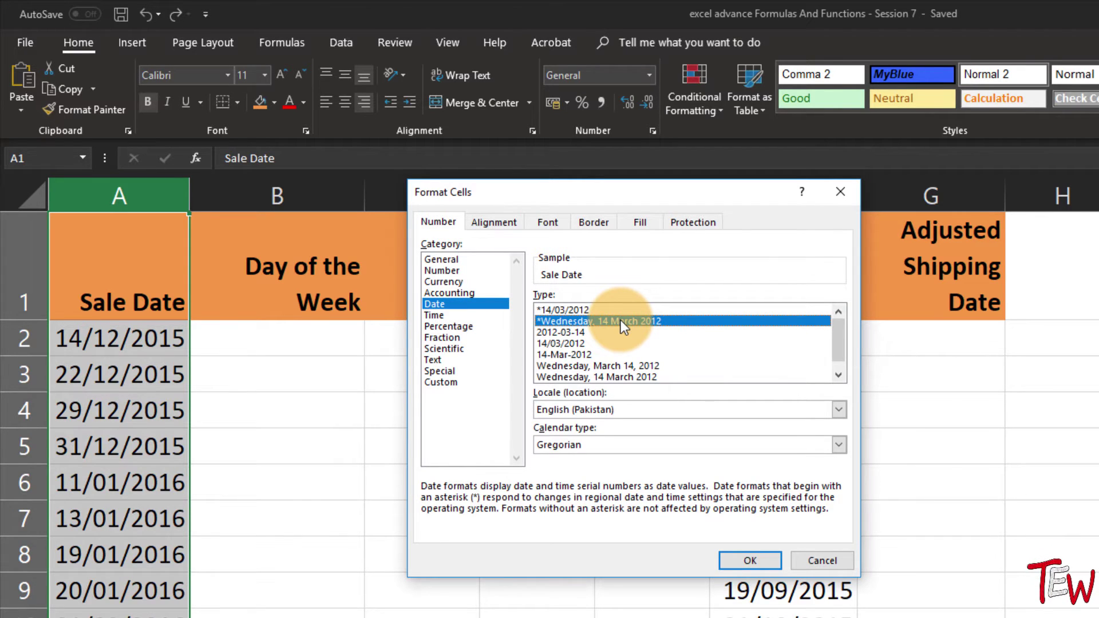
{"action": "left_click", "coordinate": [758, 562]}
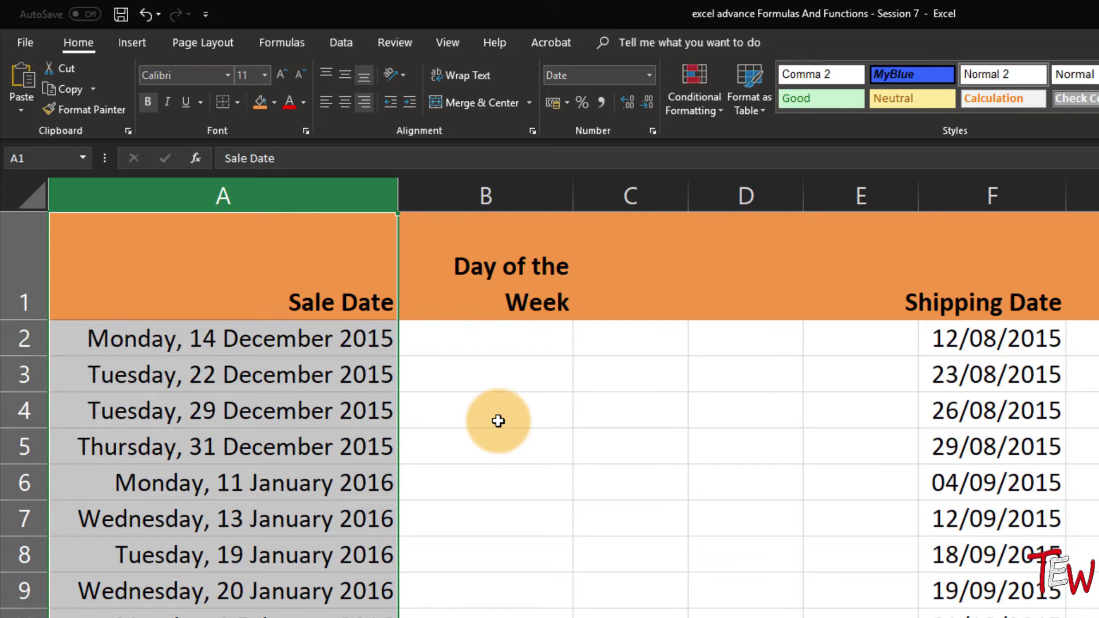
{"action": "key", "text": "ctrl+z"}
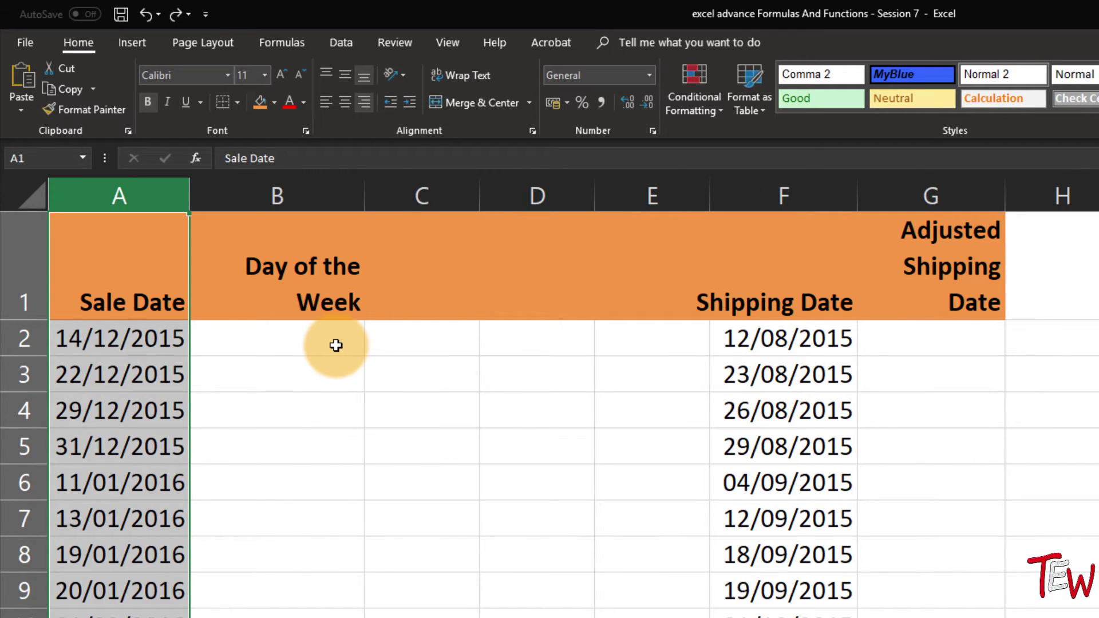
- Enter a WEEKDAY formula in B2 that returns the day number of the sale date in A2
{"action": "left_click", "coordinate": [336, 345]}
{"action": "type", "text": "="}
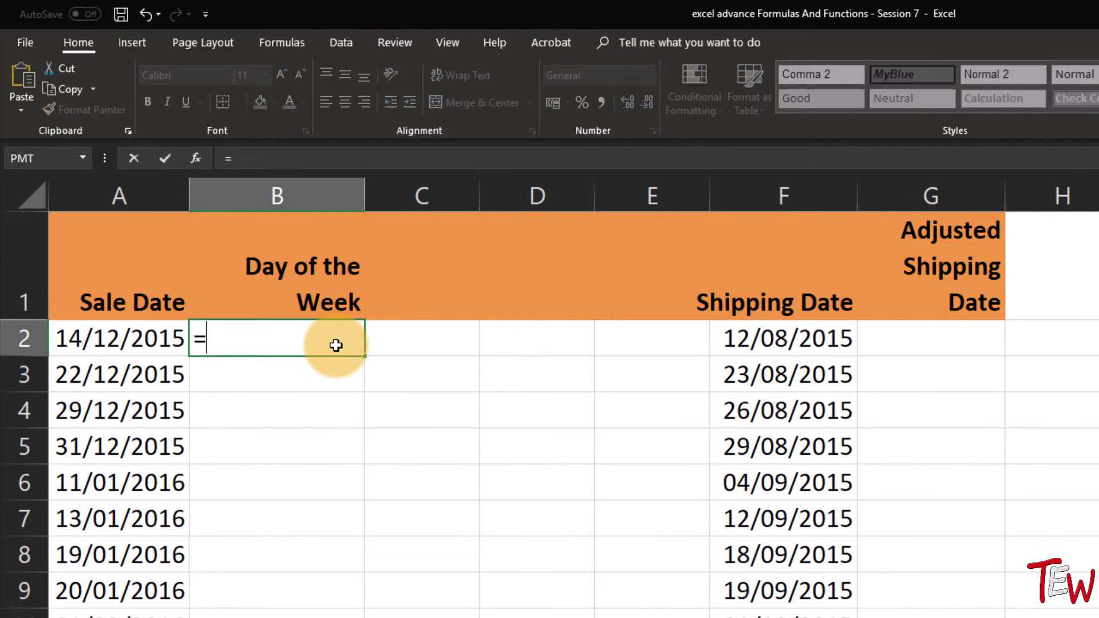
{"action": "type", "text": "weekd"}
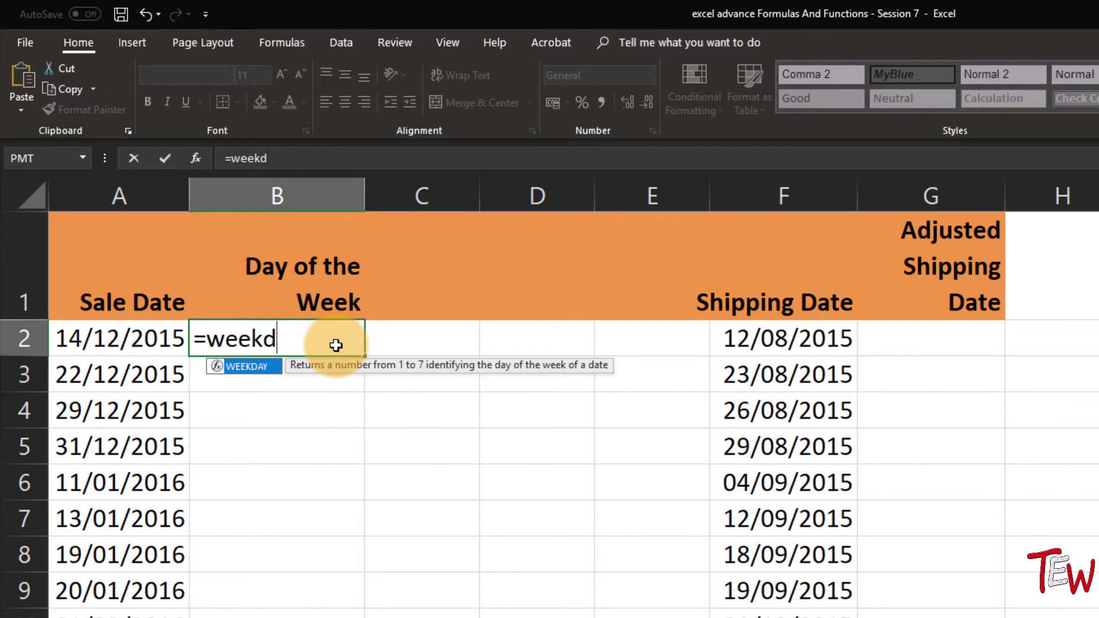
{"action": "key", "text": "Tab"}
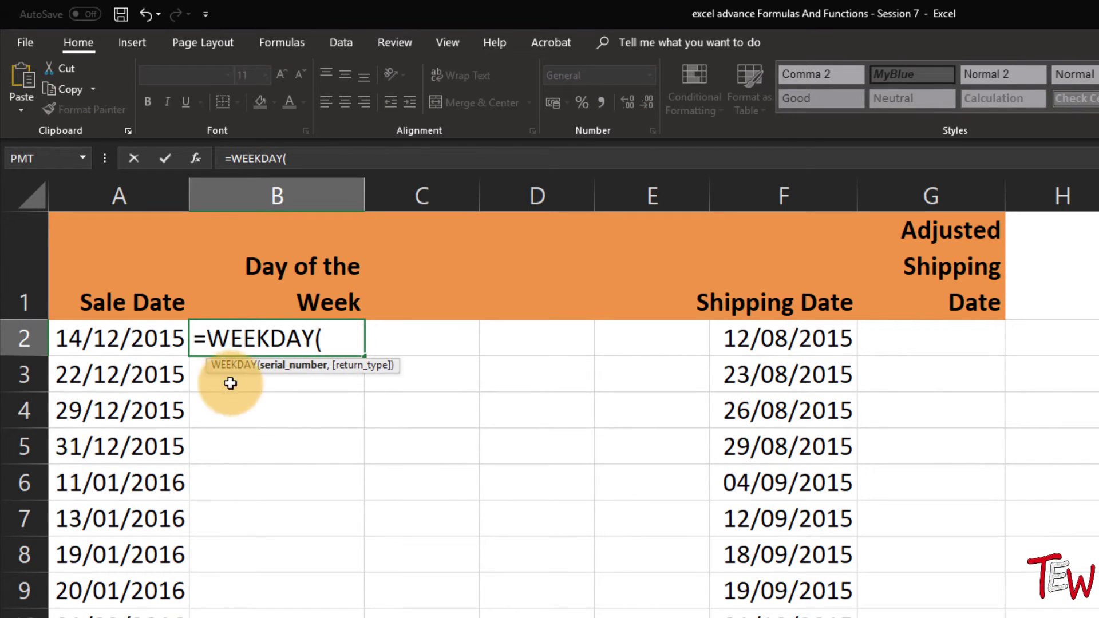
{"action": "left_click", "coordinate": [152, 338]}
{"action": "key", "text": "Return"}
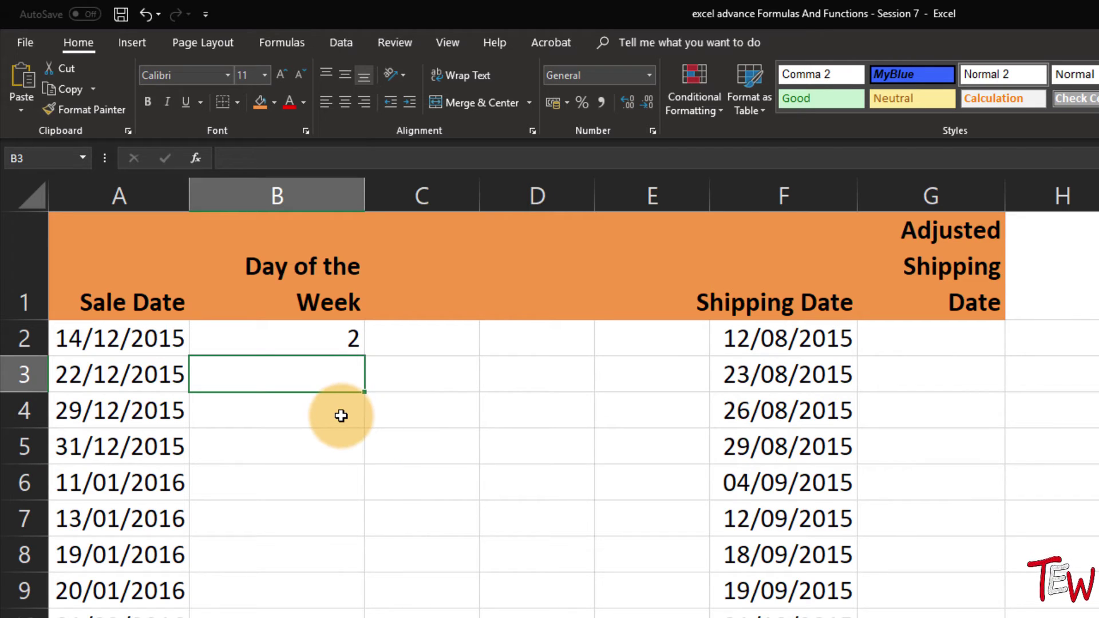
- Apply the custom number format dddd to the weekday result in B2
{"action": "left_click", "coordinate": [316, 335]}
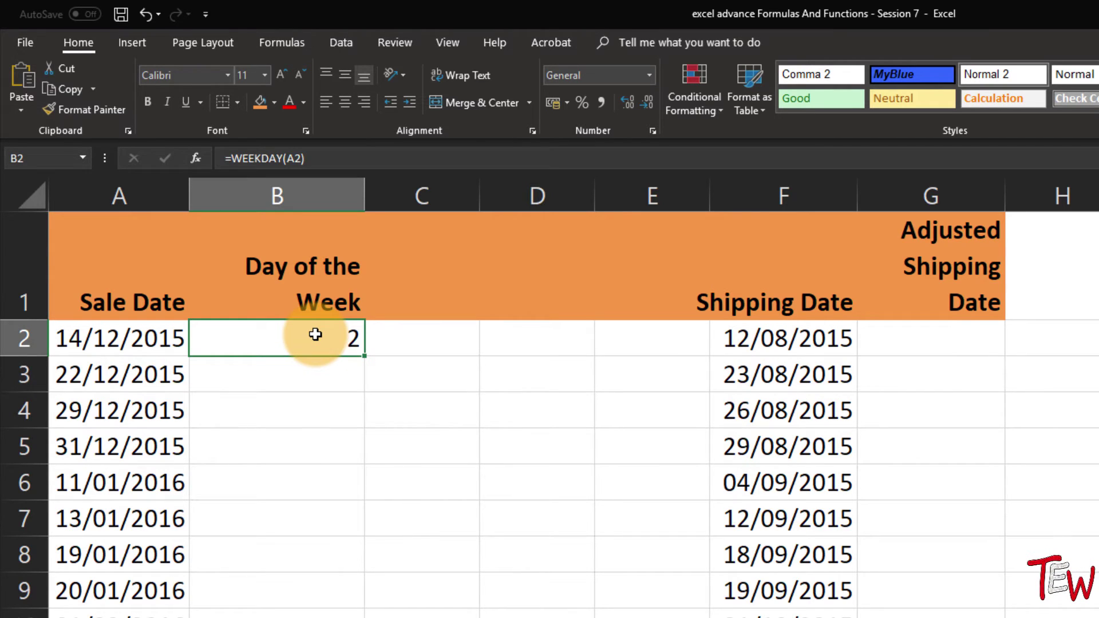
{"action": "key", "text": "ctrl+1"}
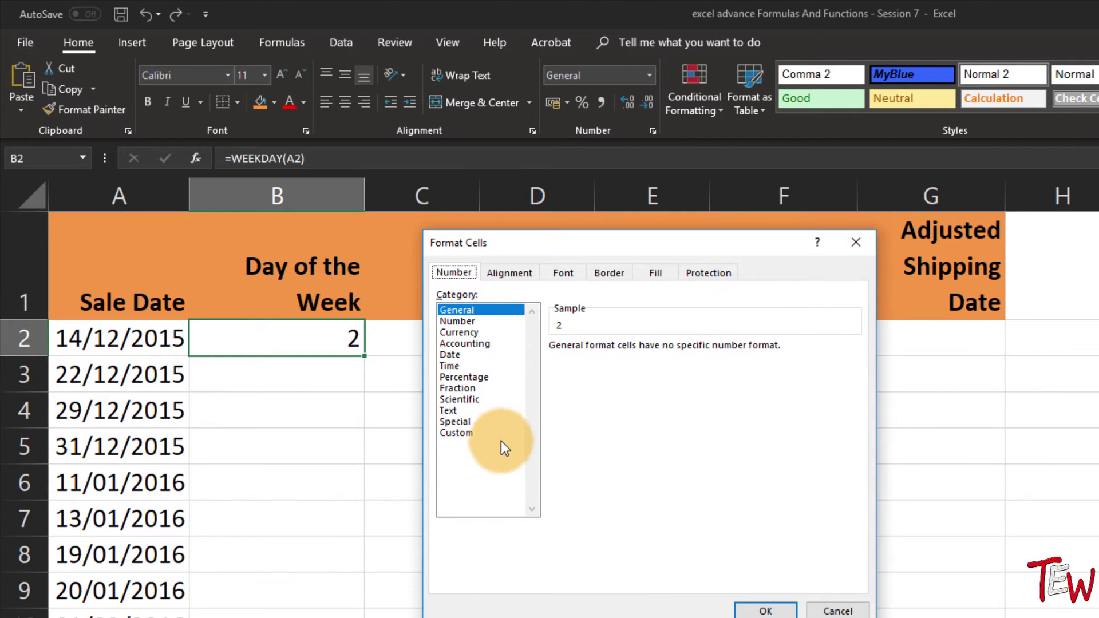
{"action": "left_click", "coordinate": [469, 432]}
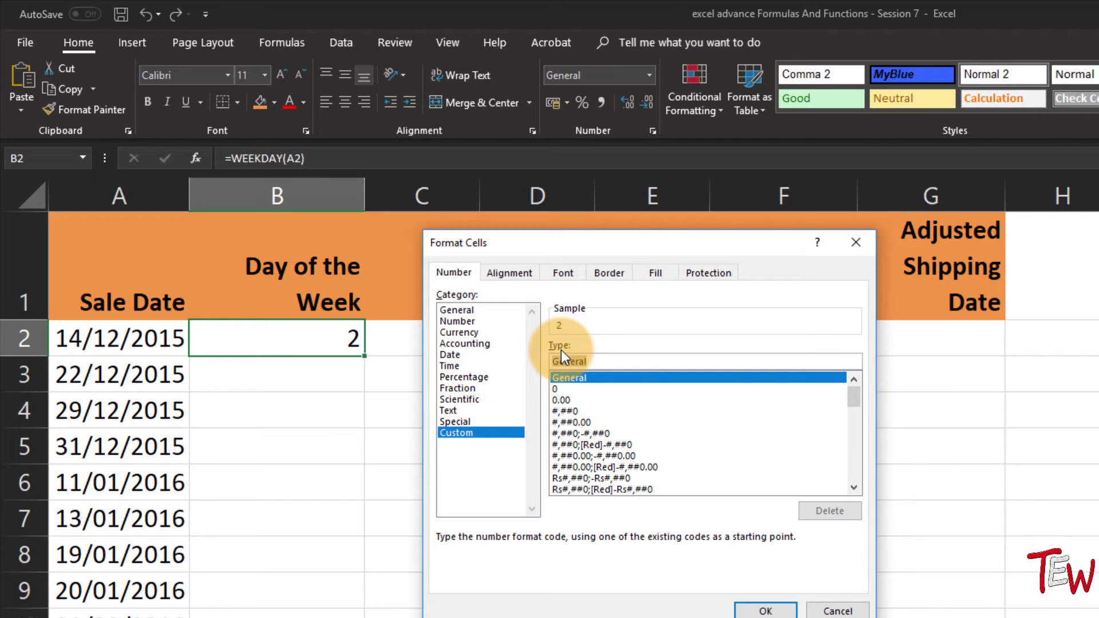
{"action": "type", "text": "dddd"}
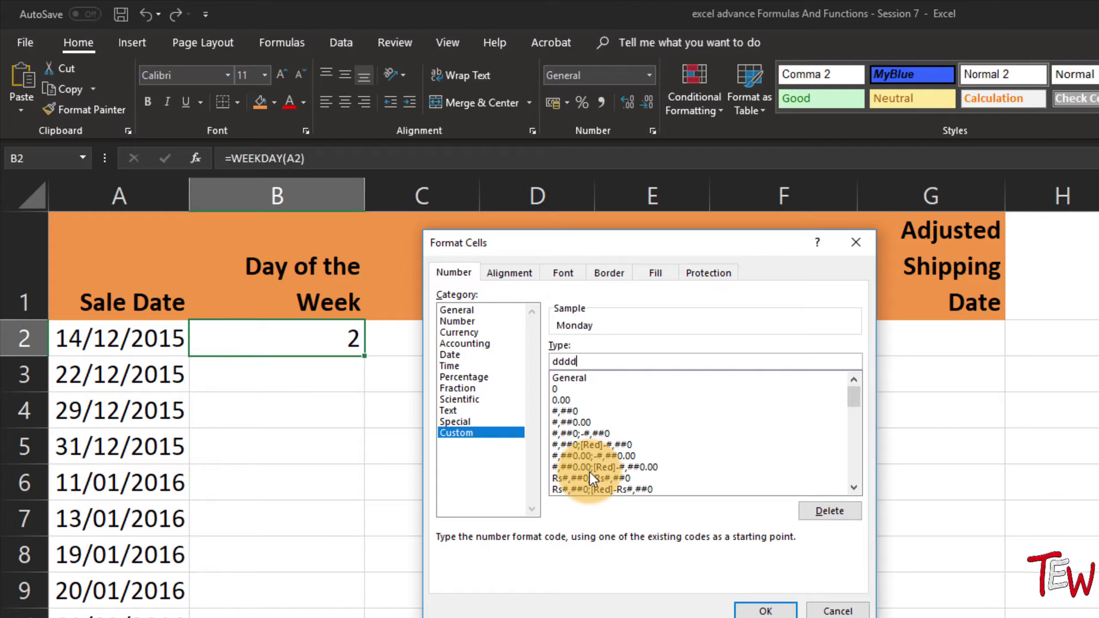
{"action": "left_click", "coordinate": [766, 611]}
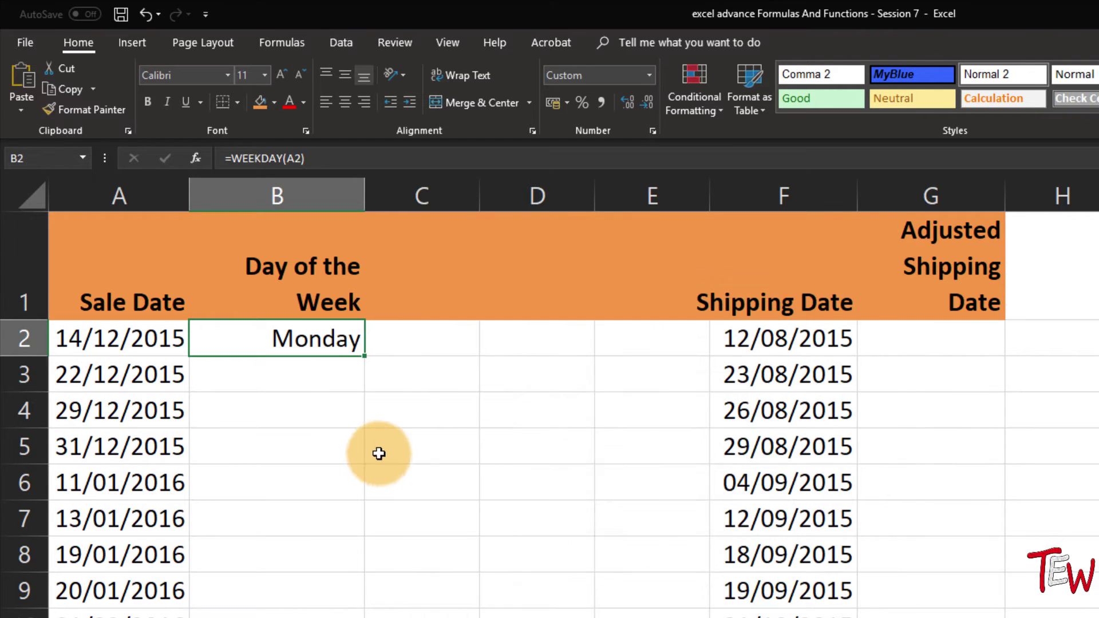
- Fill the B2 weekday formula down the Day of the Week column and check the copied formulas in B2 to B5
{"action": "double_click", "coordinate": [363, 355]}
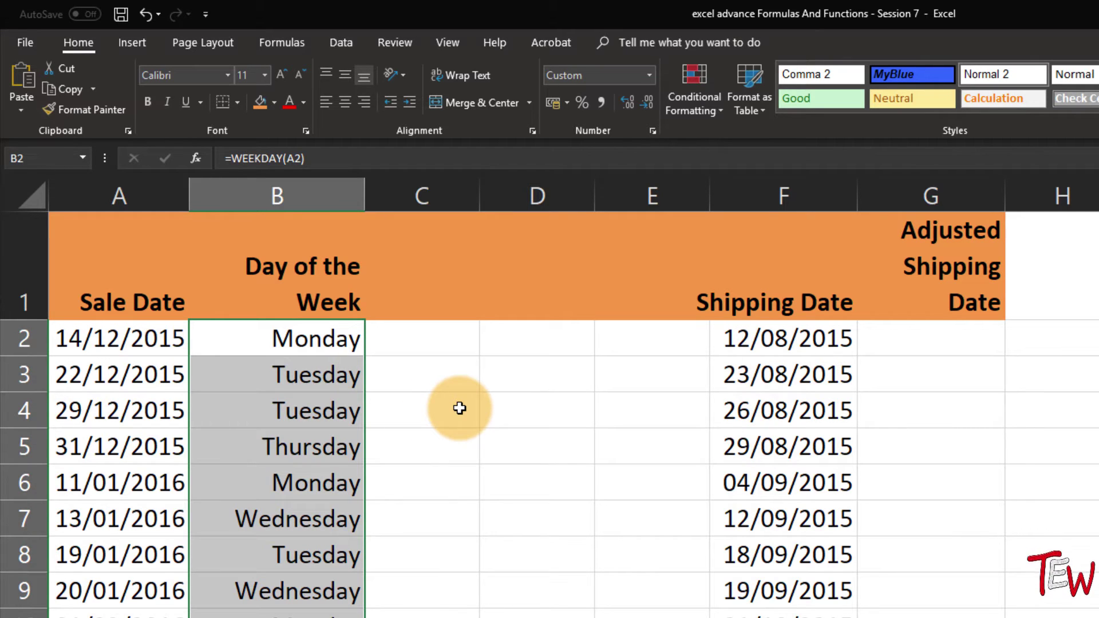
{"action": "left_click", "coordinate": [319, 378]}
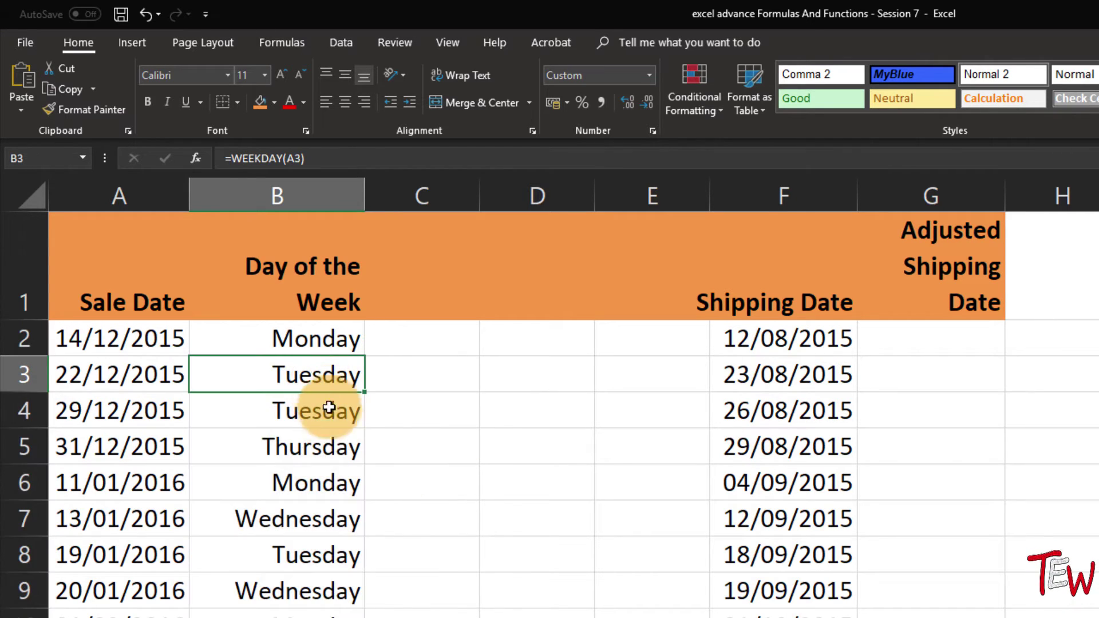
{"action": "left_click", "coordinate": [334, 421]}
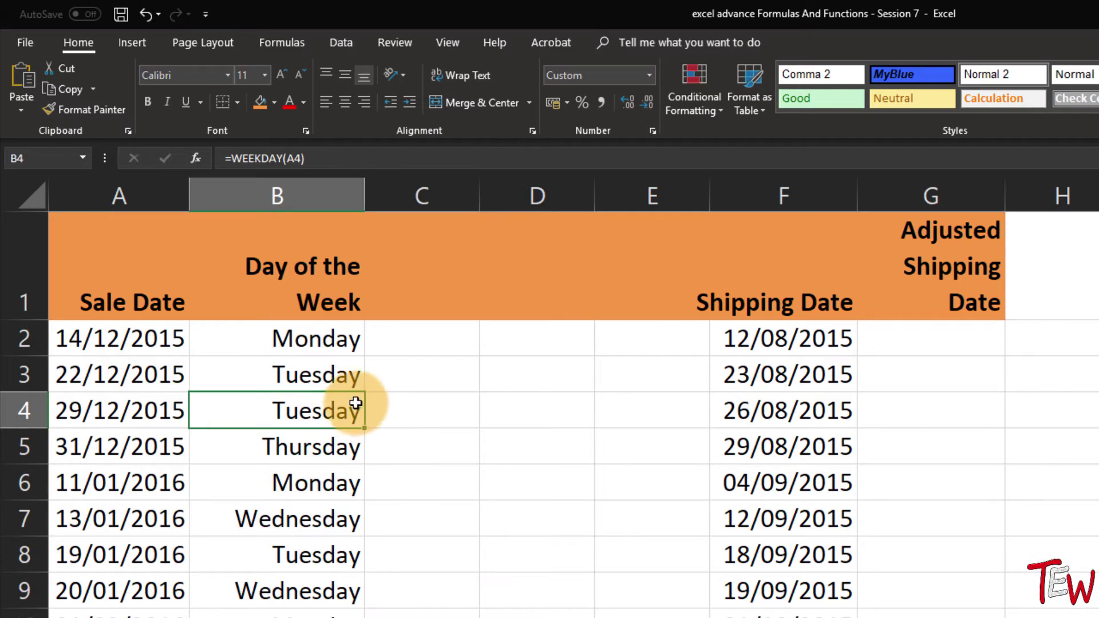
{"action": "left_click", "coordinate": [335, 346]}
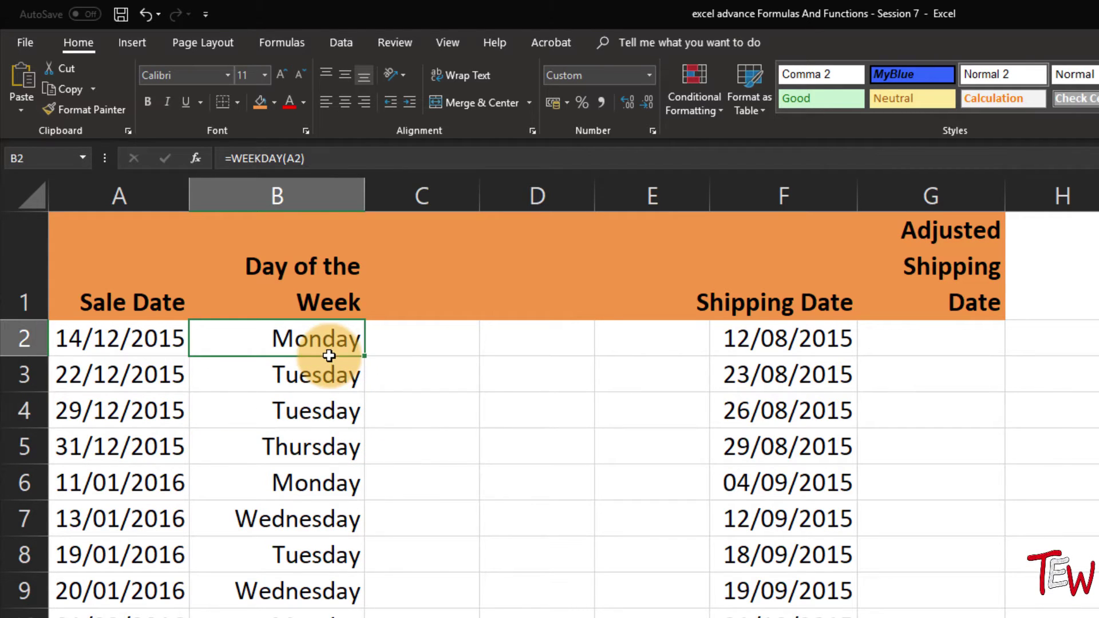
{"action": "left_click", "coordinate": [336, 463]}
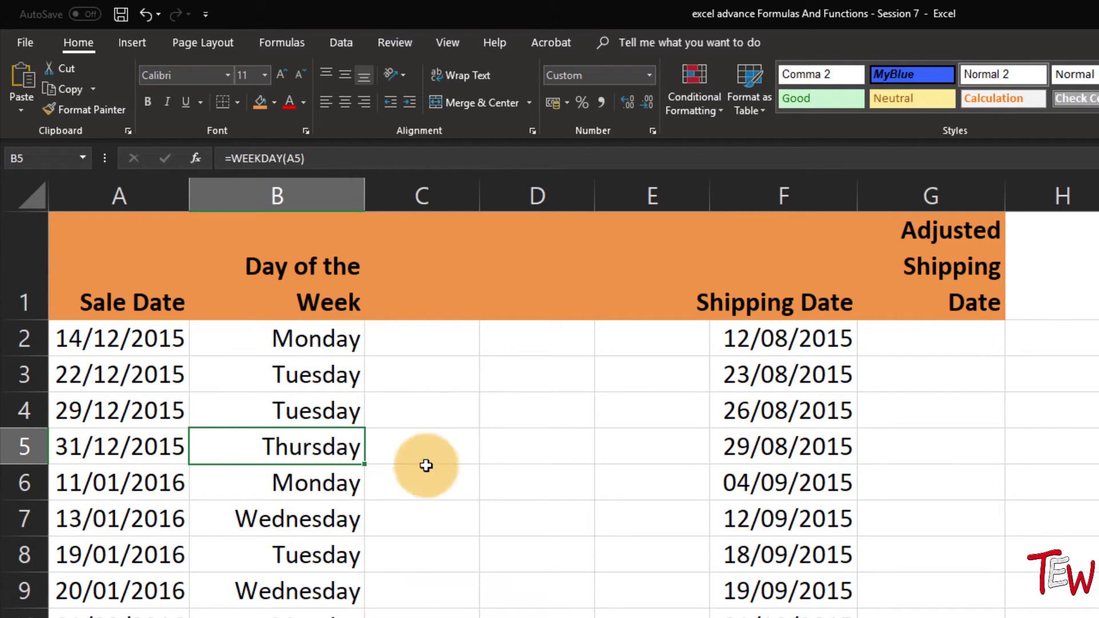
- Enter a WEEKDAY formula in G2 that refers to the shipping date in F2
{"action": "left_click", "coordinate": [941, 349]}
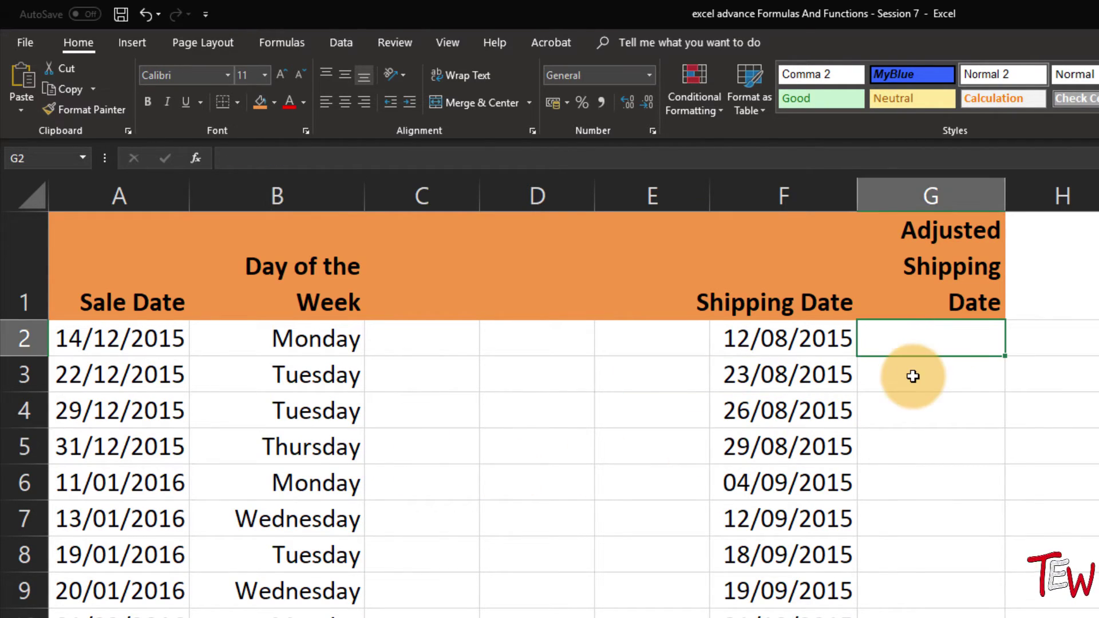
{"action": "left_click", "coordinate": [830, 343]}
{"action": "left_click", "coordinate": [905, 346]}
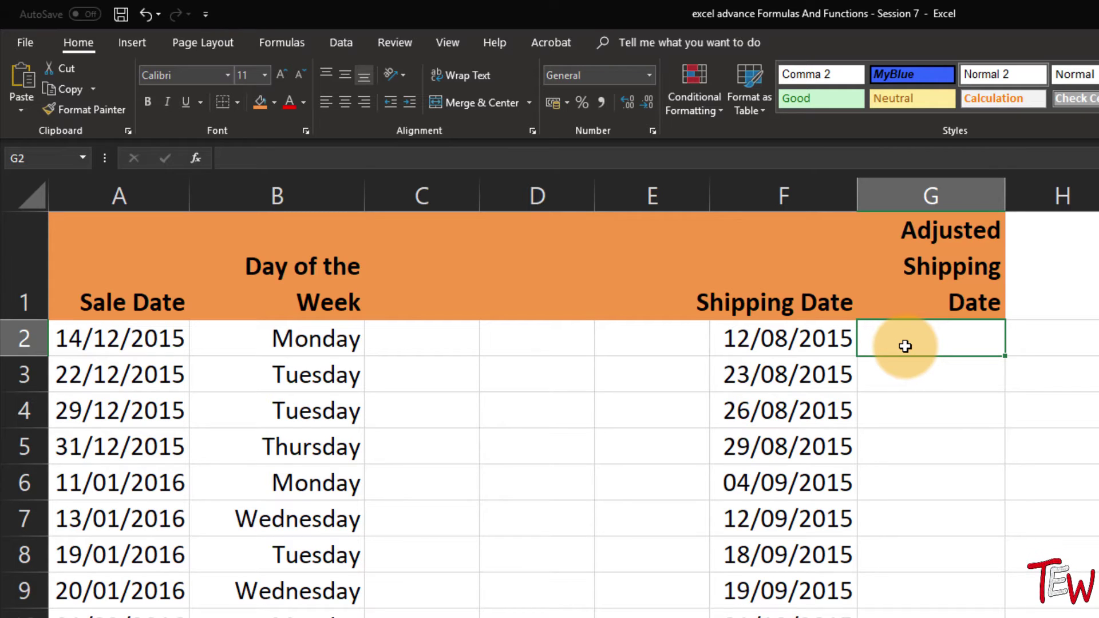
{"action": "type", "text": "=wee"}
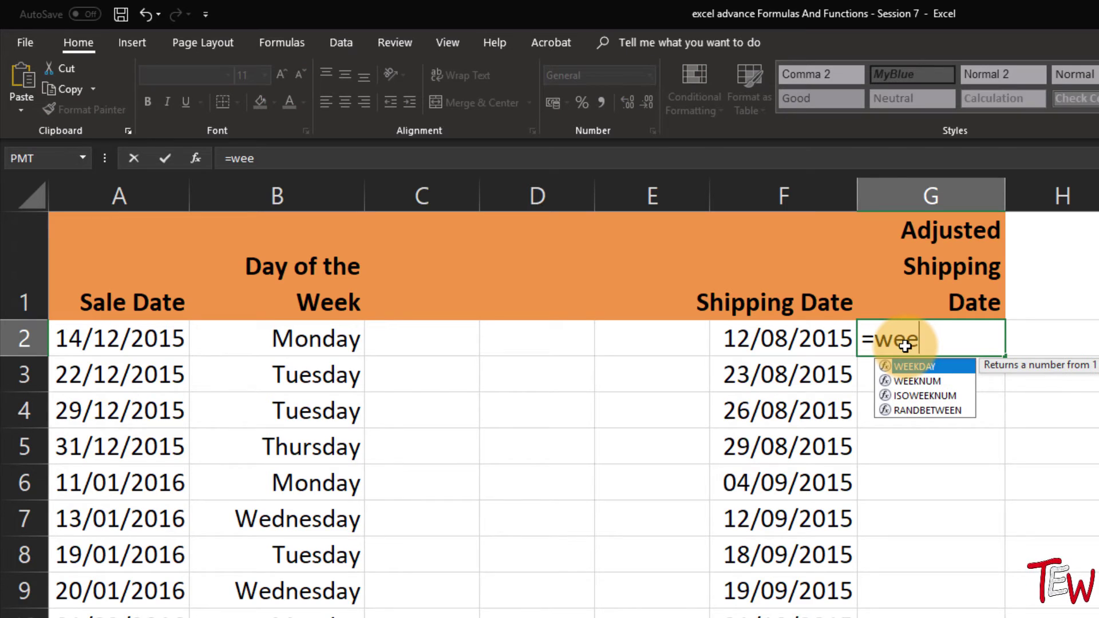
{"action": "key", "text": "Tab"}
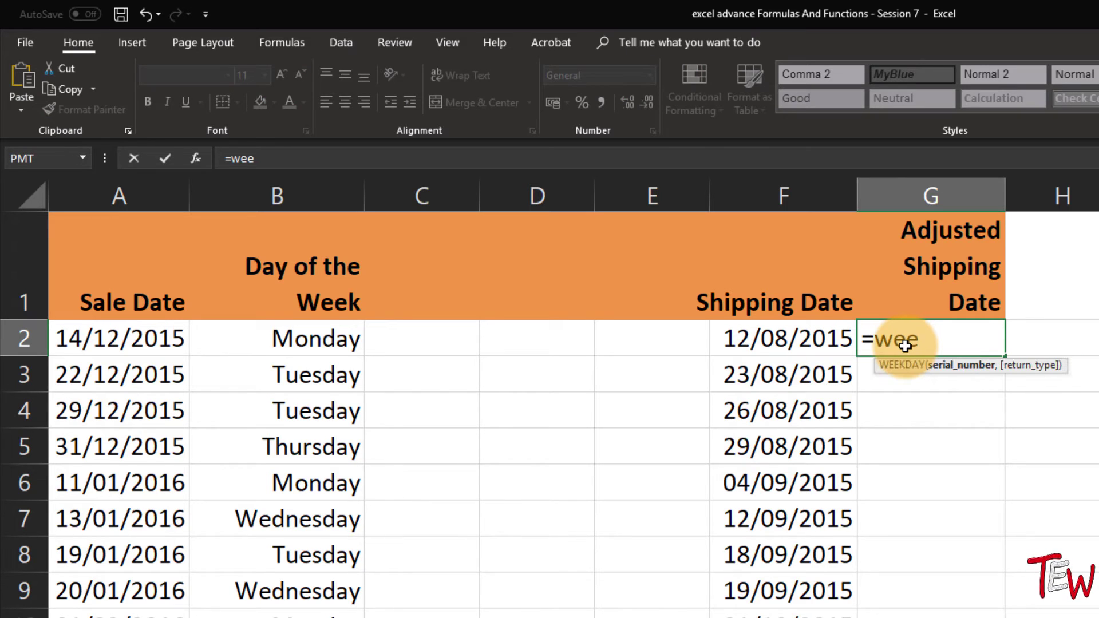
{"action": "left_click", "coordinate": [774, 340]}
{"action": "key", "text": "Return"}
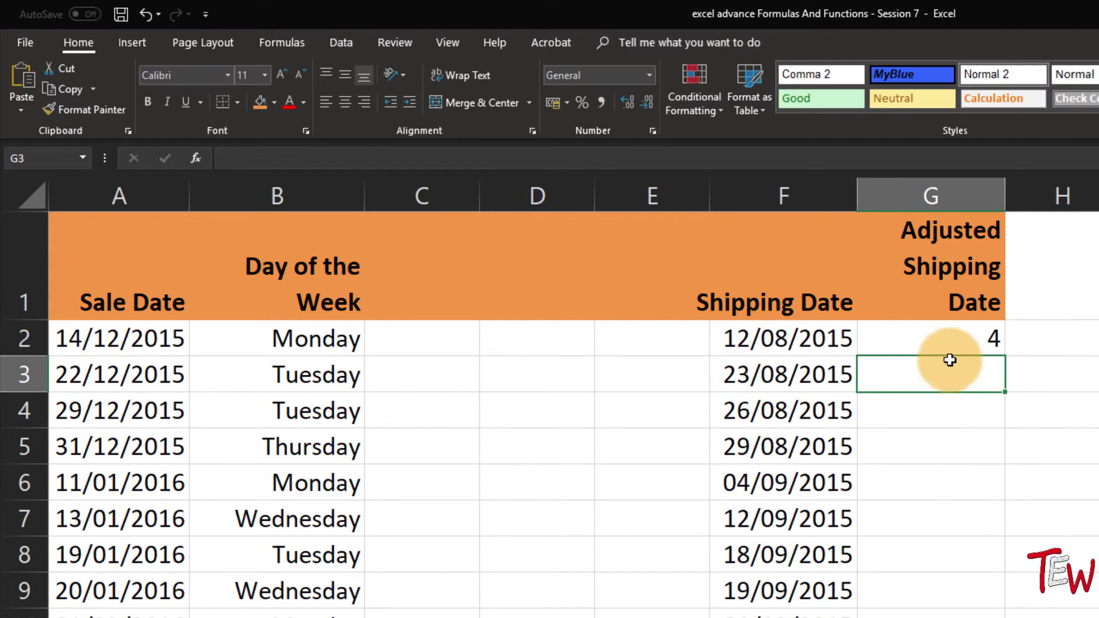
- Fill the G2 weekday formula down the Adjusted Shipping Date column and check the results in G2, G3 and G5
{"action": "left_click", "coordinate": [956, 331]}
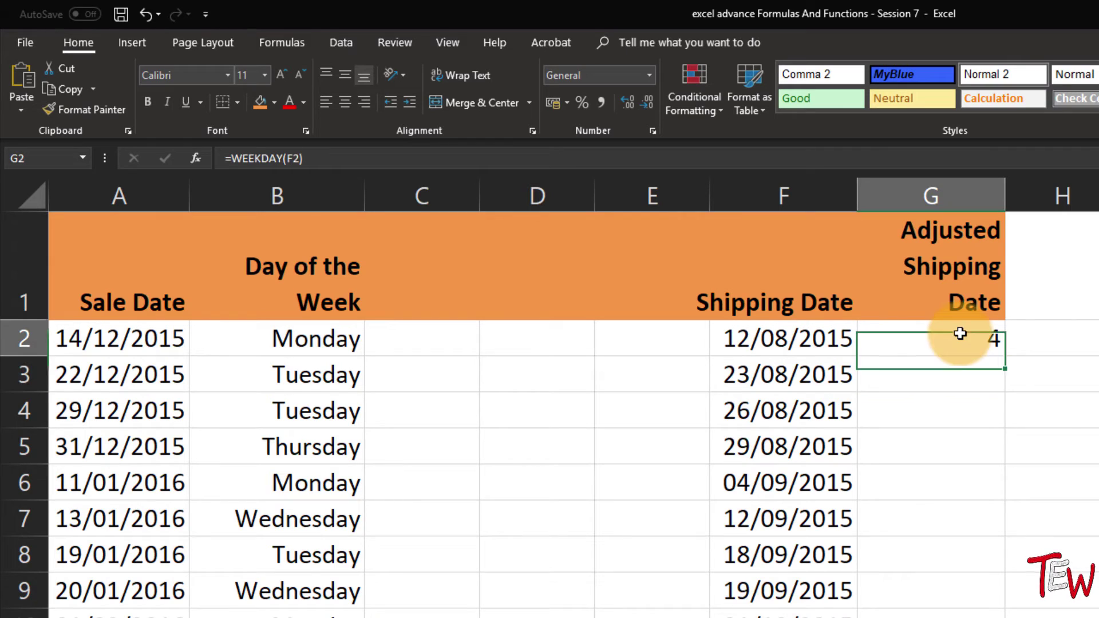
{"action": "double_click", "coordinate": [1005, 359]}
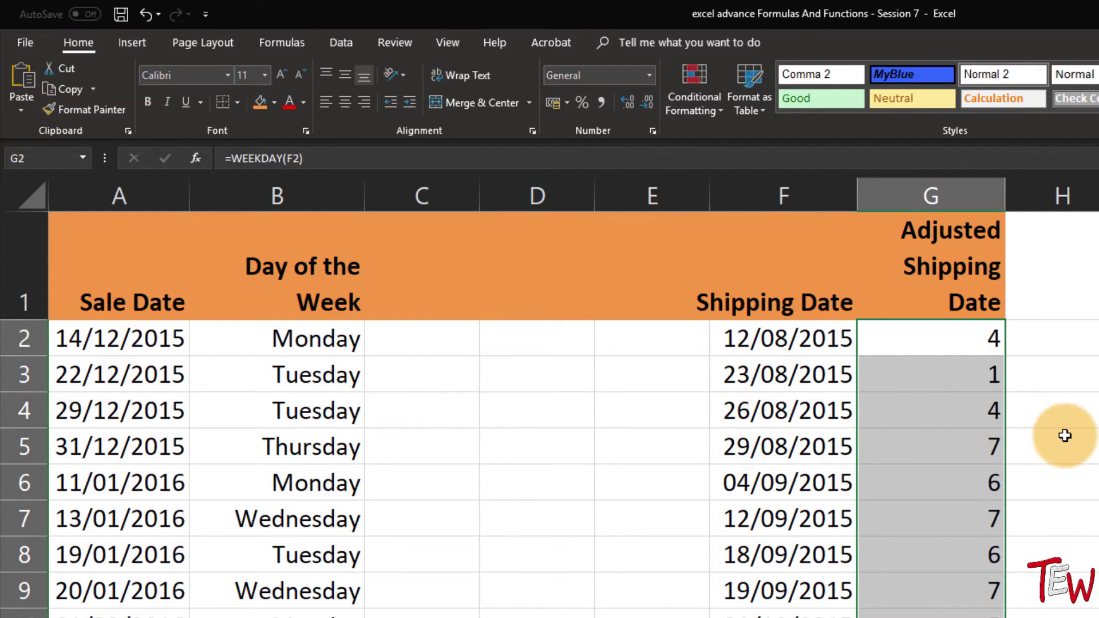
{"action": "left_click", "coordinate": [982, 384]}
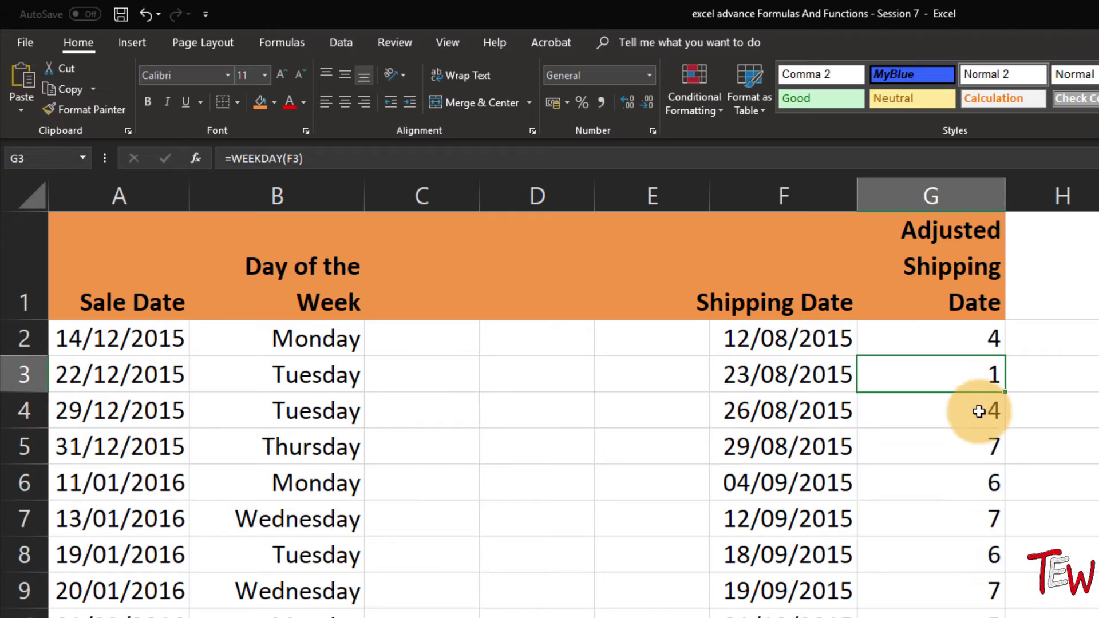
{"action": "left_click", "coordinate": [981, 452]}
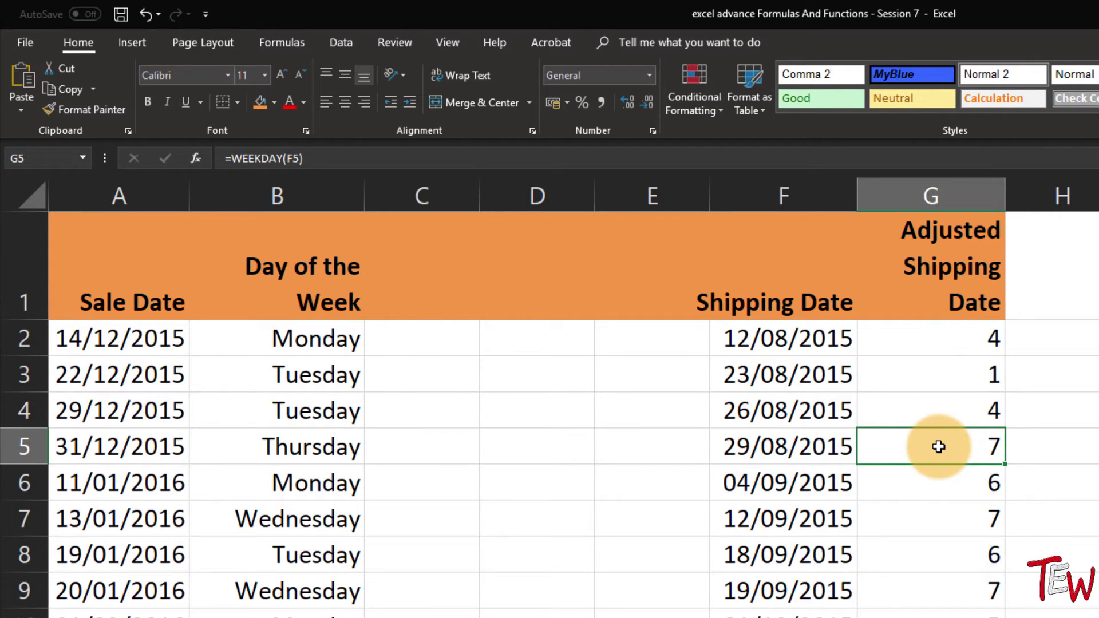
{"action": "left_click", "coordinate": [919, 339]}
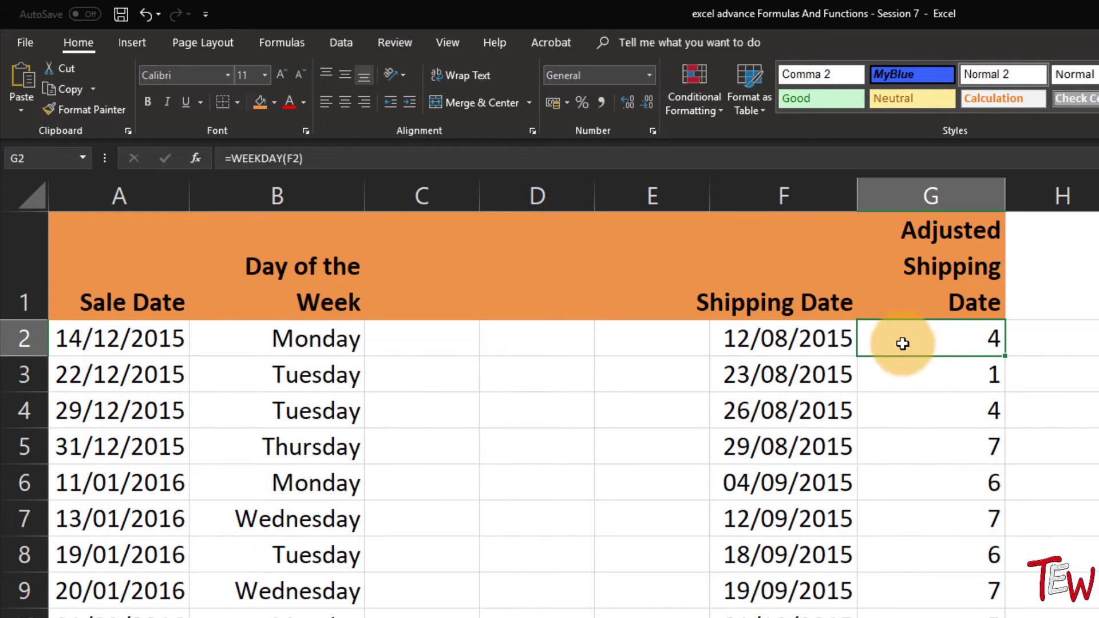
- Start an IF formula in G2 that tests WEEKDAY(F2)=1 and returns F2+1 when true
{"action": "left_click", "coordinate": [798, 341]}
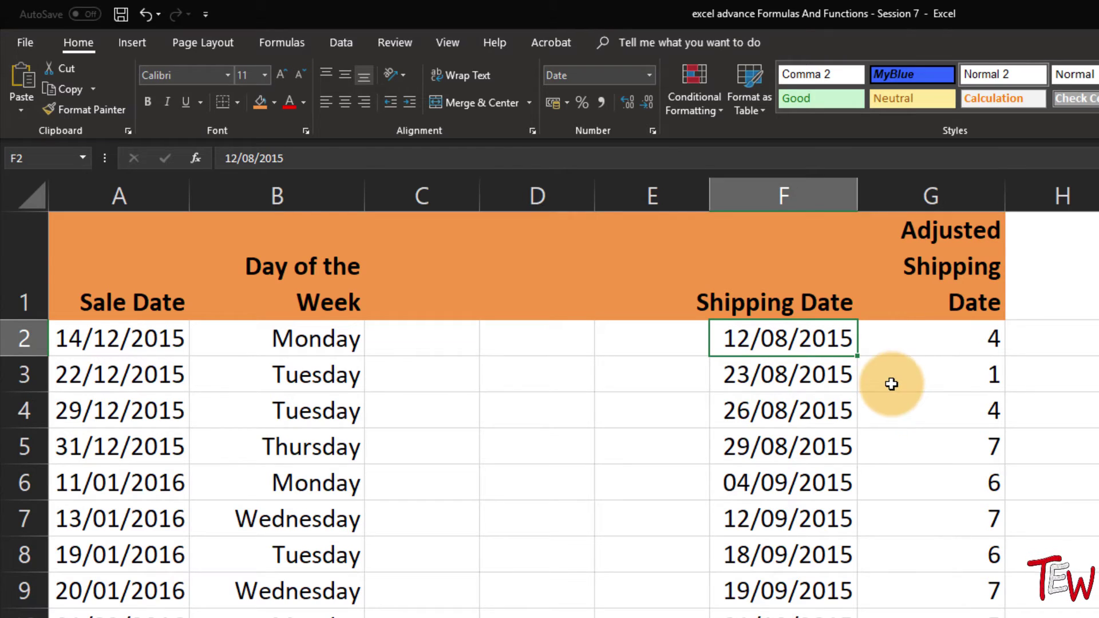
{"action": "left_click", "coordinate": [905, 338]}
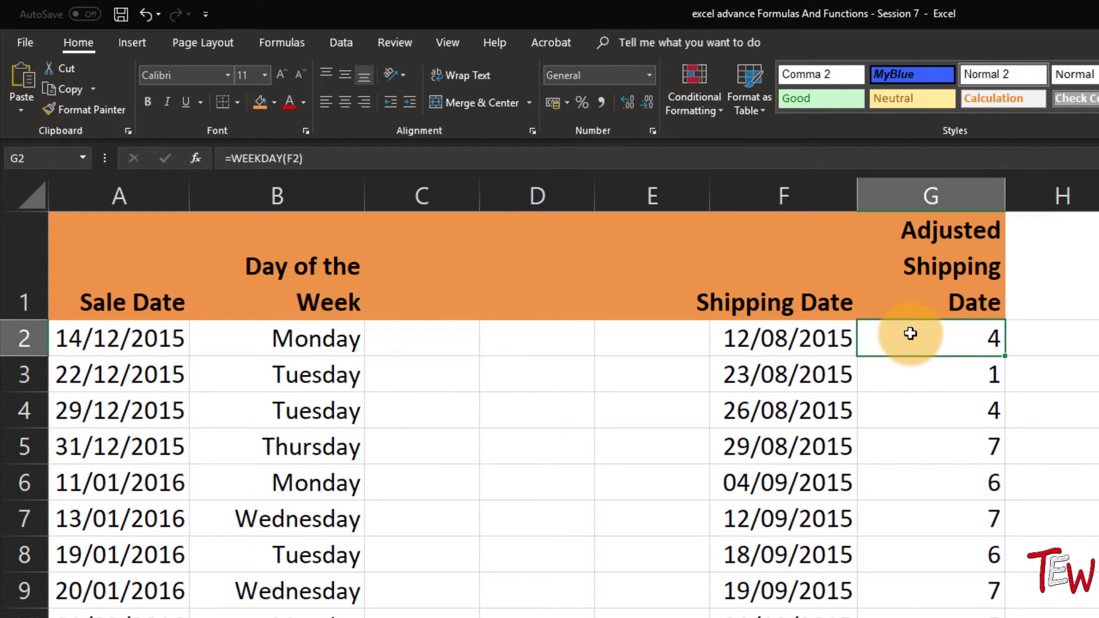
{"action": "type", "text": "=i"}
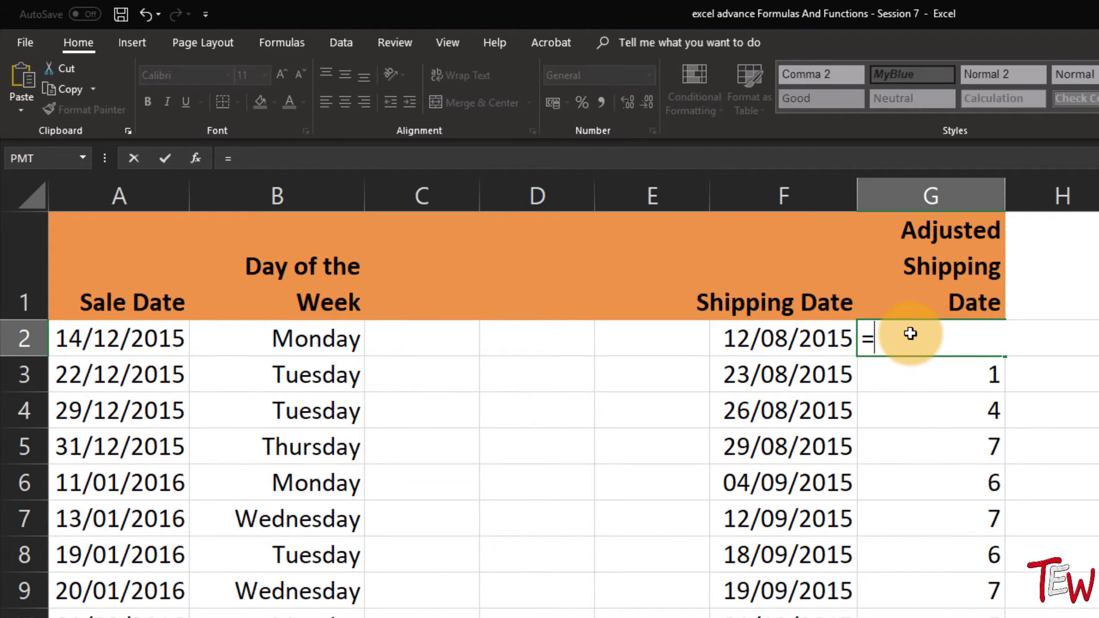
{"action": "type", "text": "f("}
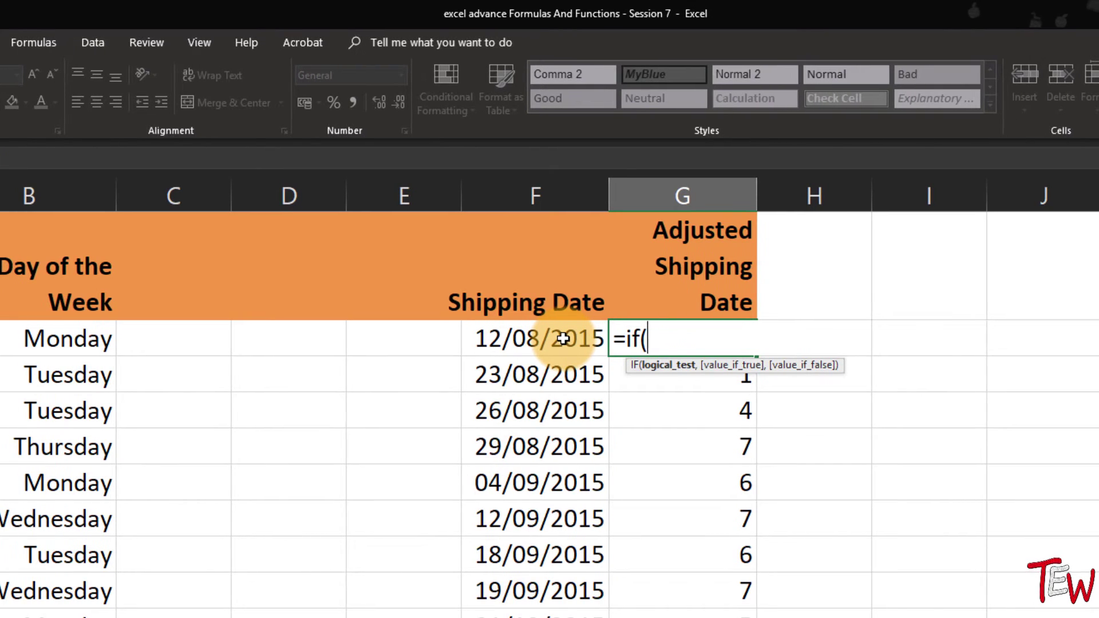
{"action": "type", "text": "wee"}
{"action": "key", "text": "Tab"}
{"action": "left_click", "coordinate": [563, 338]}
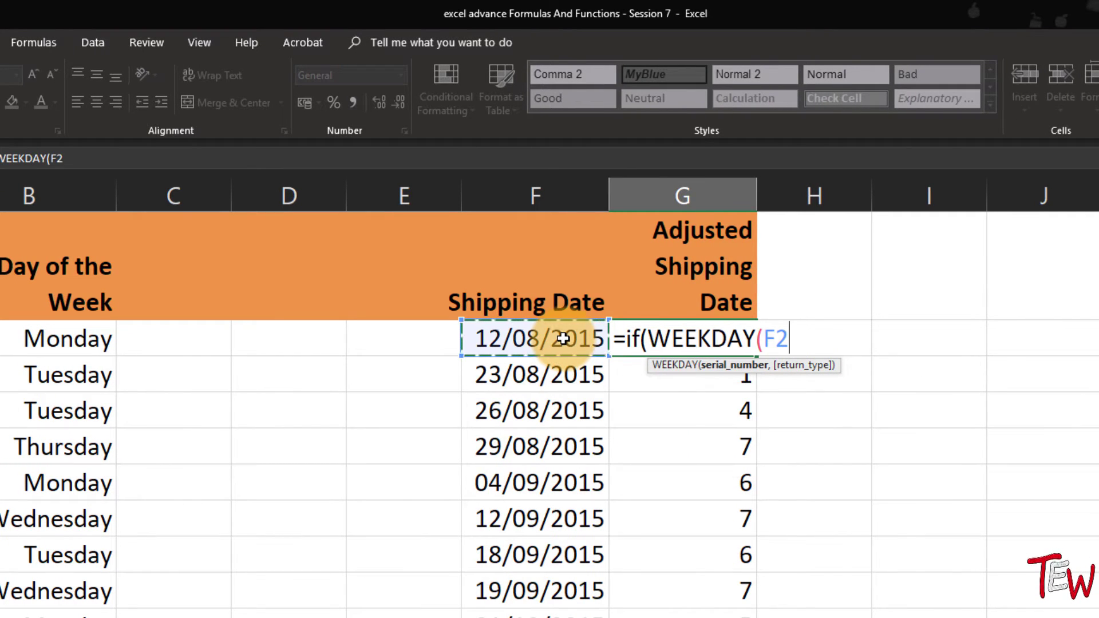
{"action": "type", "text": ")"}
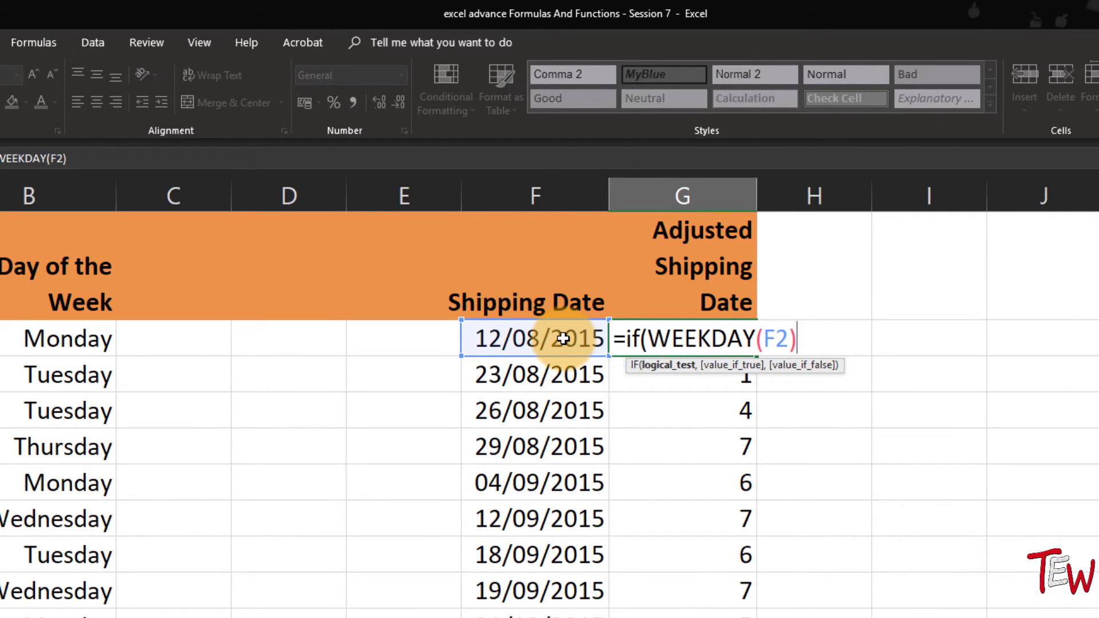
{"action": "type", "text": "=1,"}
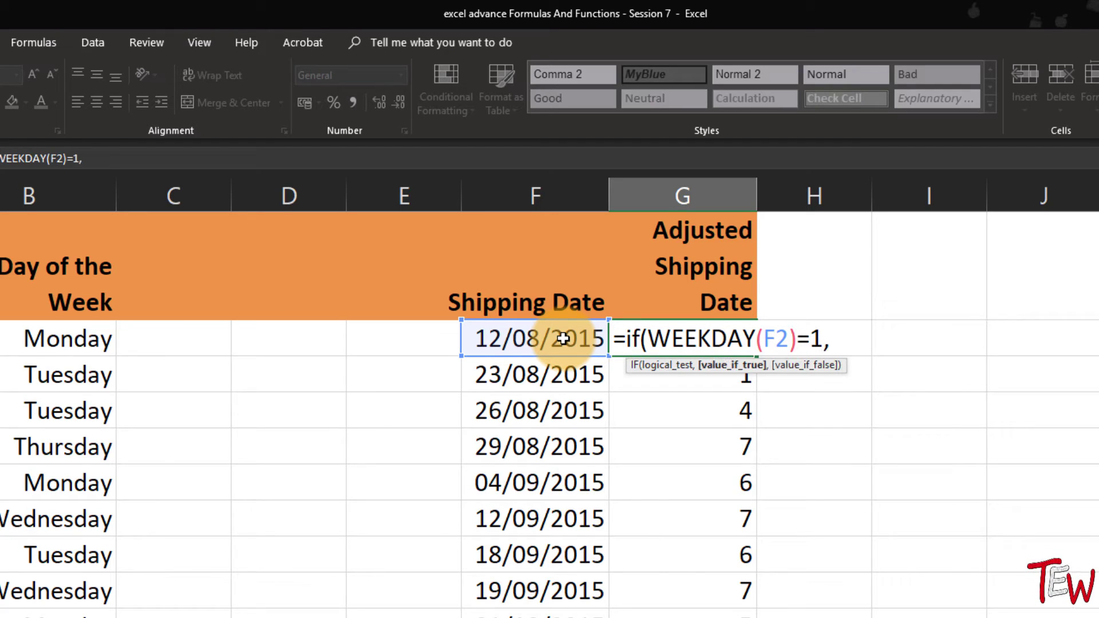
{"action": "left_click", "coordinate": [555, 339]}
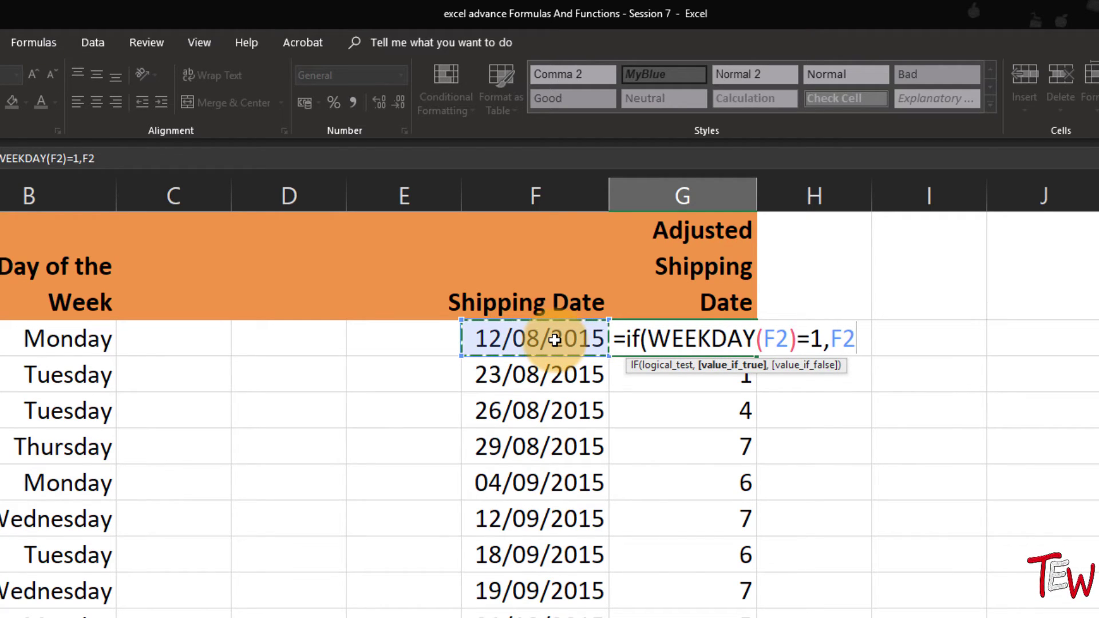
{"action": "type", "text": "+1,"}
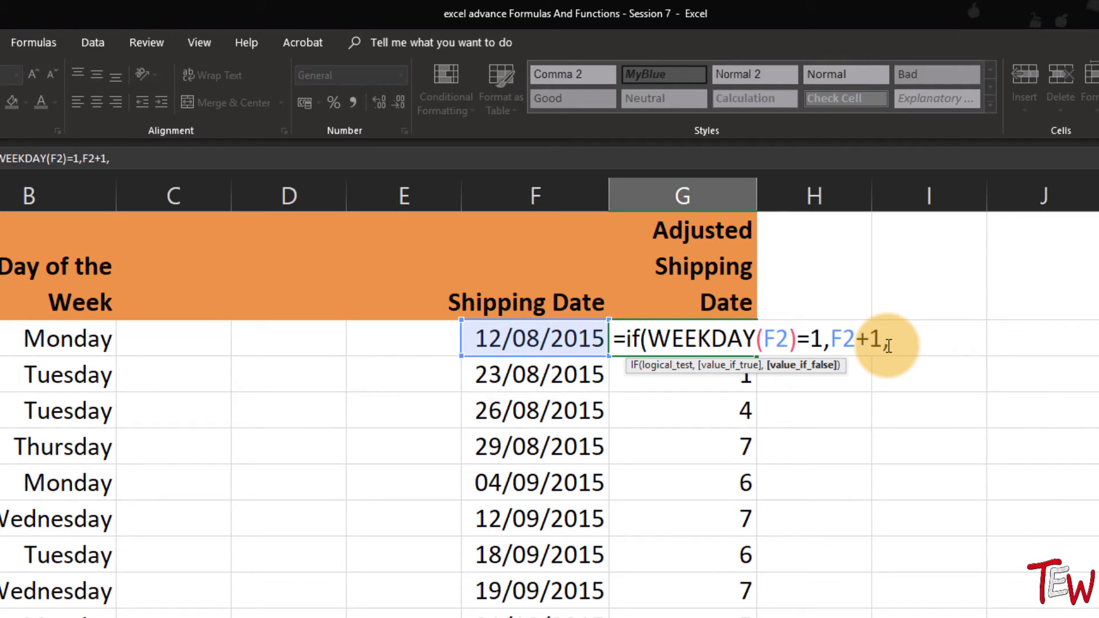
- Duplicate the weekday test and its result as the false argument, changing the copy to WEEKDAY(F2)=7,F2-1
{"action": "left_click_drag", "start_coordinate": [885, 341], "coordinate": [647, 339]}
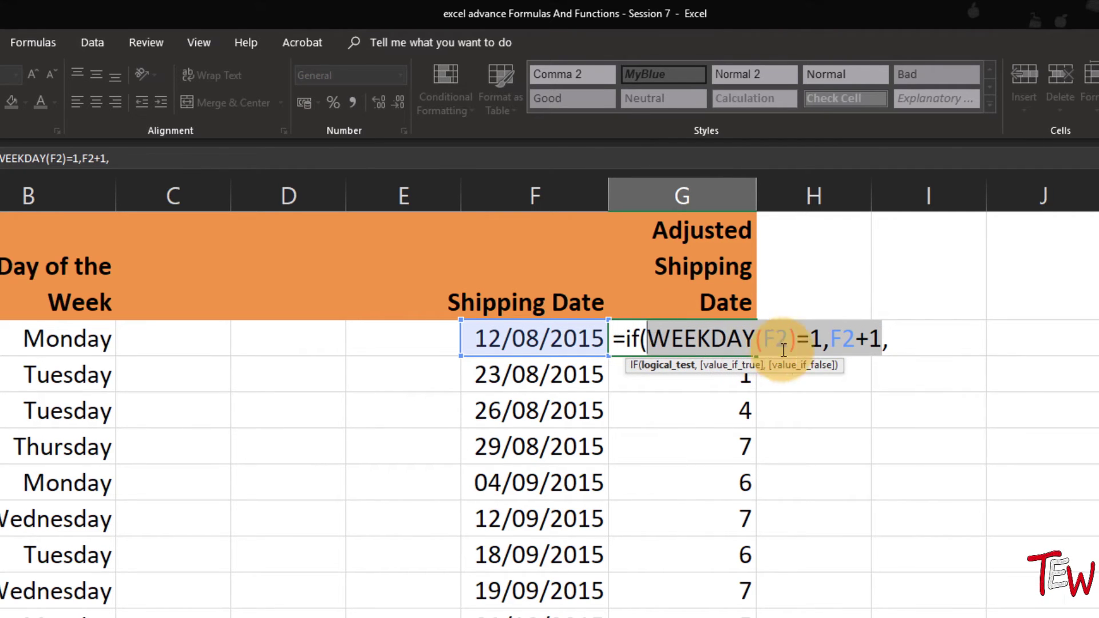
{"action": "left_click", "coordinate": [892, 341]}
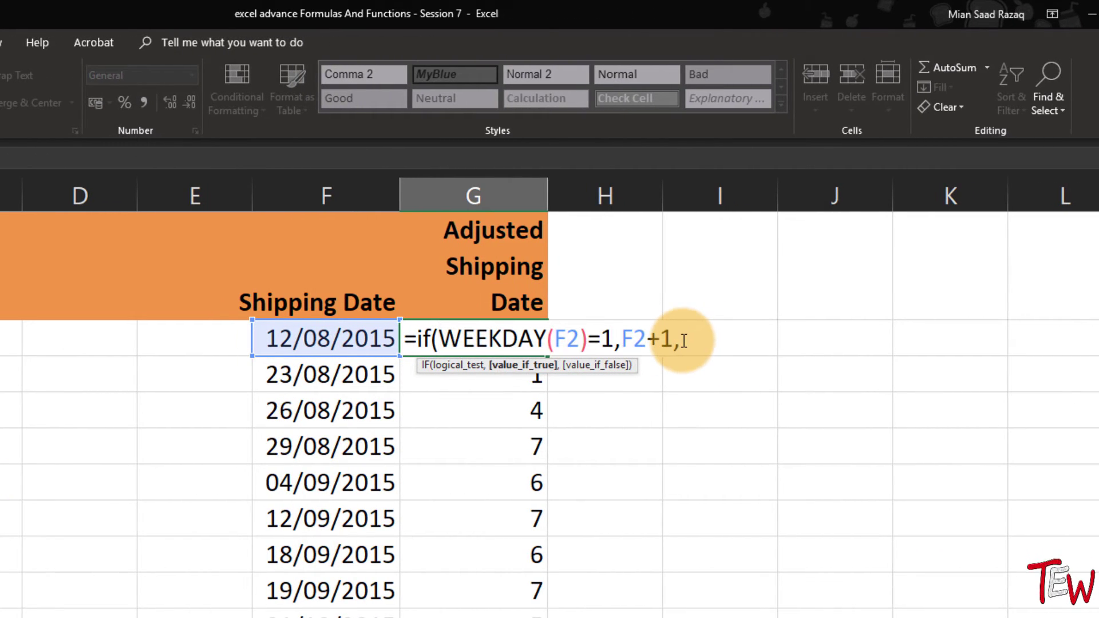
{"action": "key", "text": "ctrl+v"}
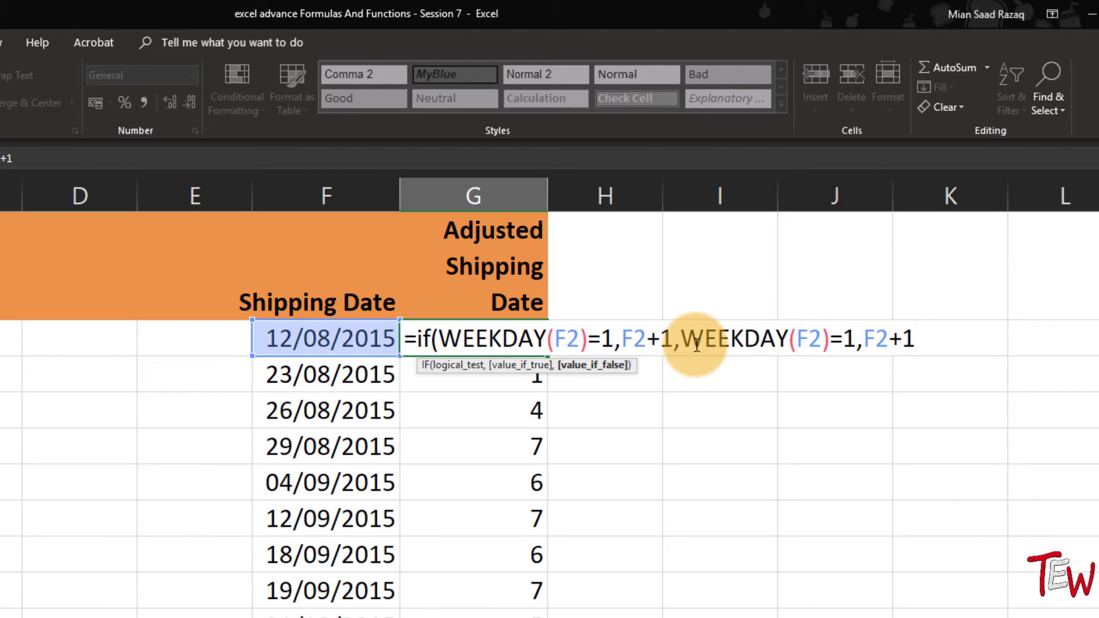
{"action": "left_click", "coordinate": [857, 338]}
{"action": "key", "text": "BackSpace"}
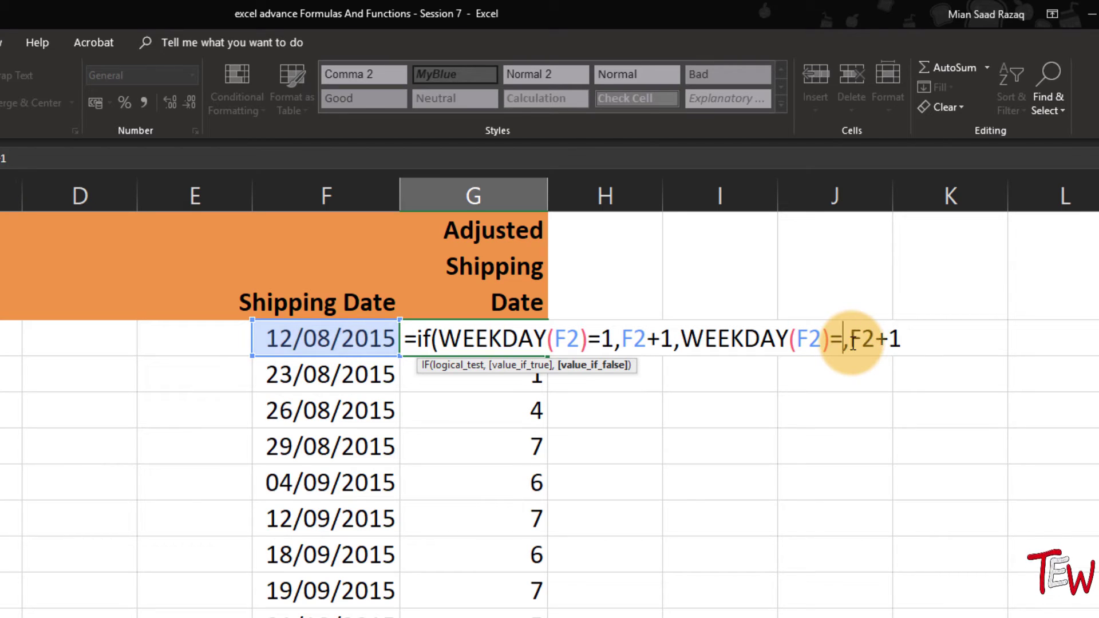
{"action": "type", "text": "7"}
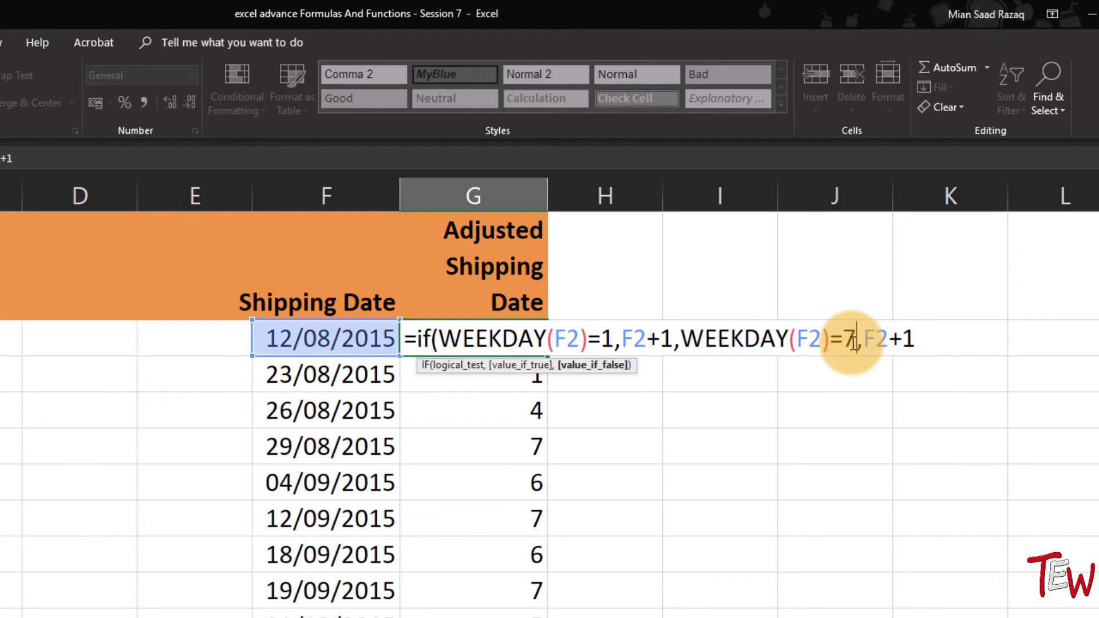
{"action": "left_click", "coordinate": [903, 337]}
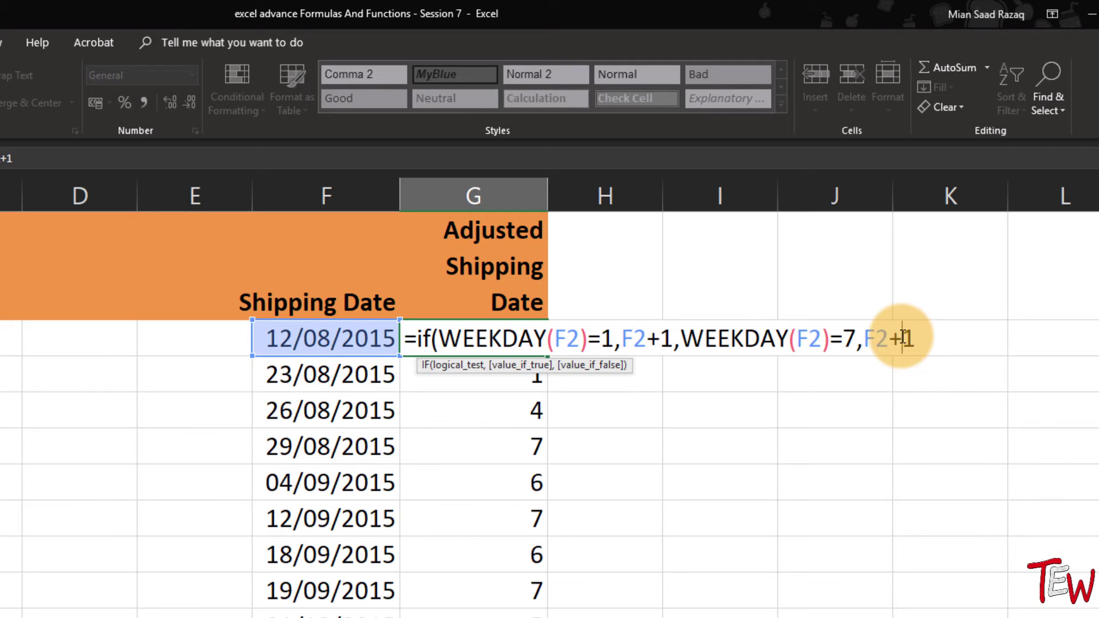
{"action": "key", "text": "BackSpace"}
{"action": "type", "text": "-"}
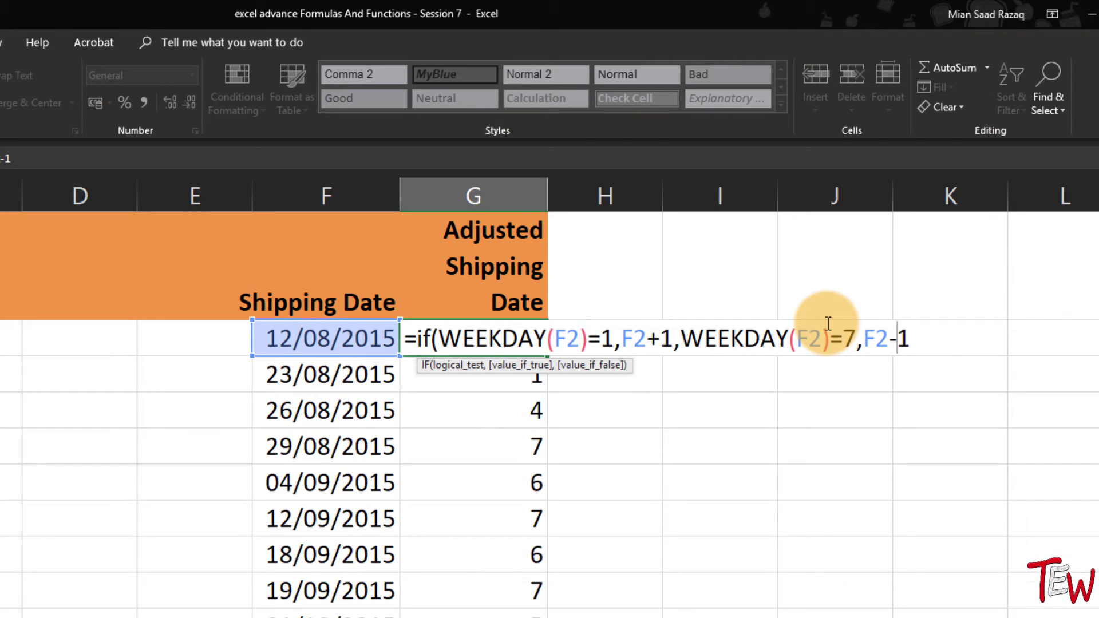
- Wrap the second weekday test in a nested IF with F2 as the false value, and enter the formula
{"action": "left_click", "coordinate": [680, 341]}
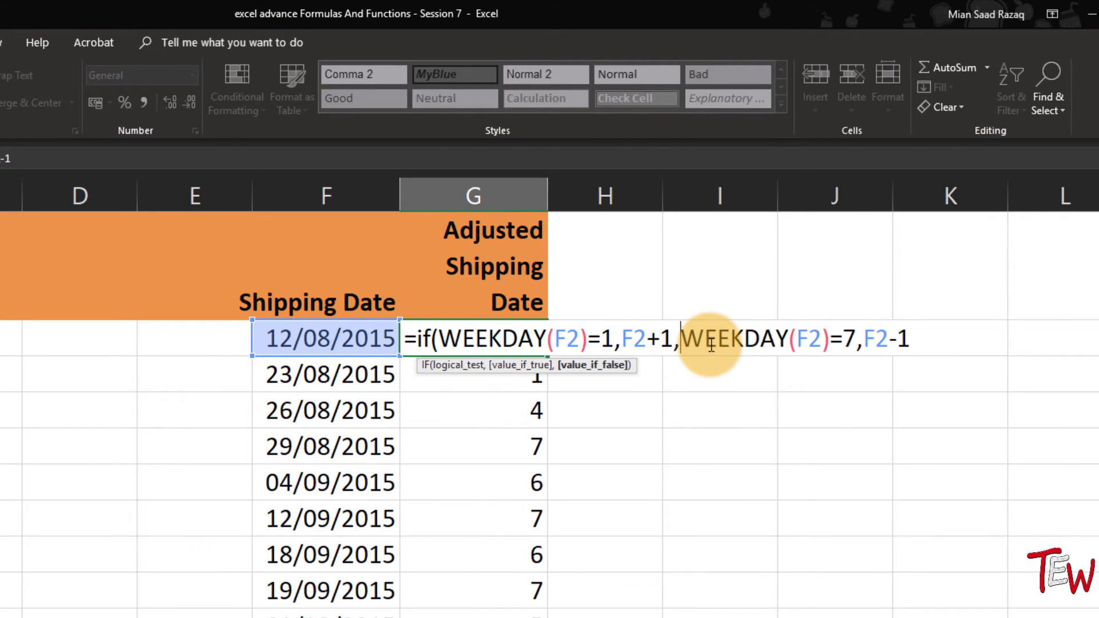
{"action": "type", "text": "if("}
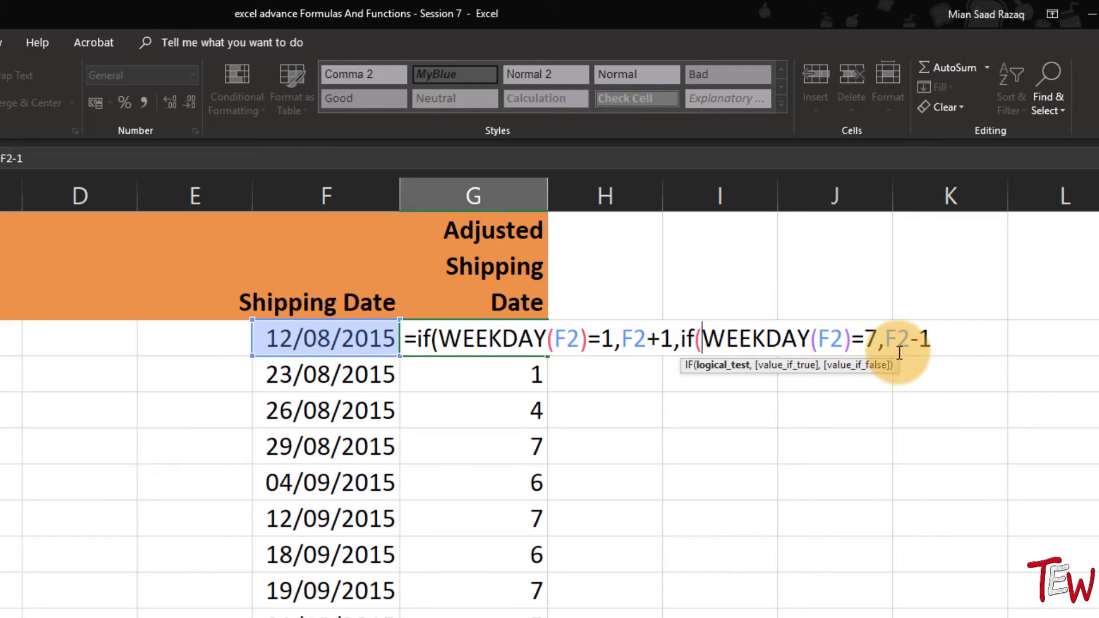
{"action": "left_click", "coordinate": [939, 355]}
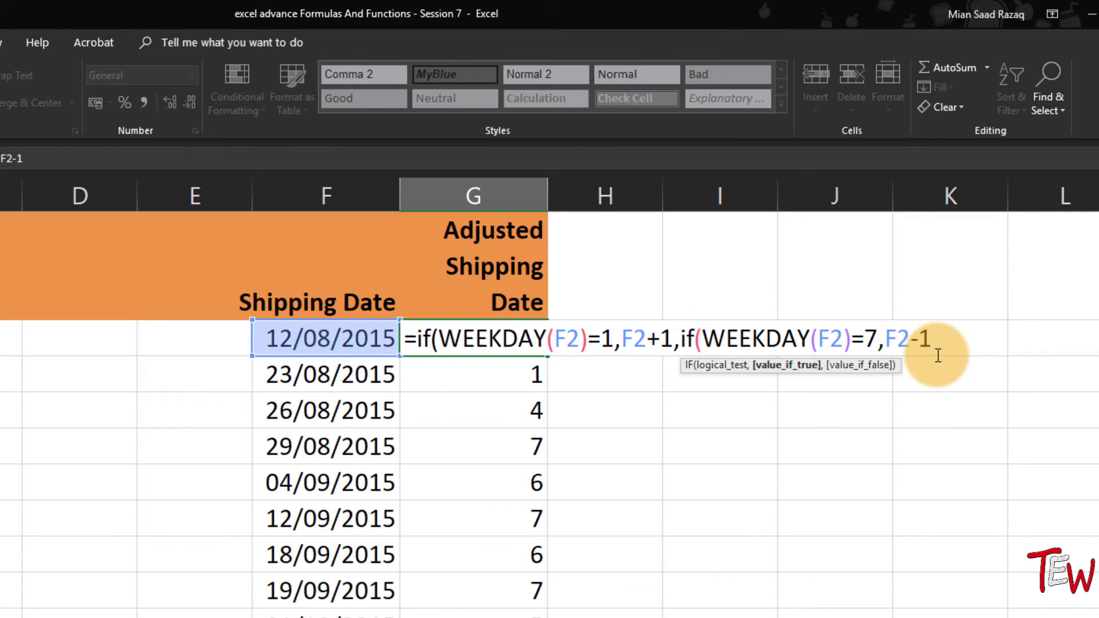
{"action": "type", "text": ","}
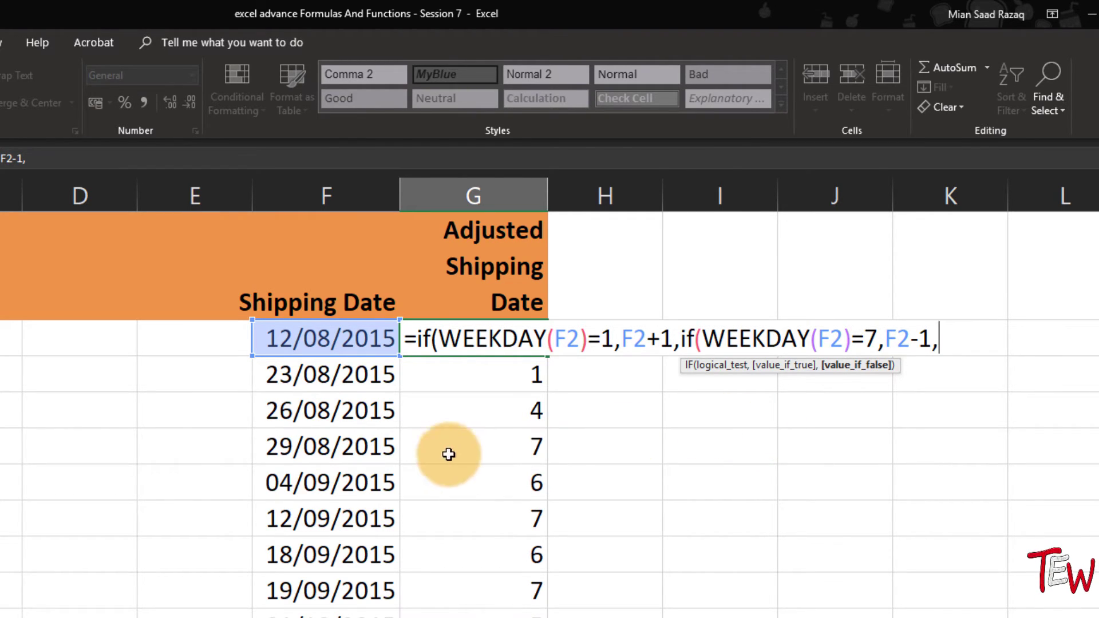
{"action": "left_click", "coordinate": [322, 340]}
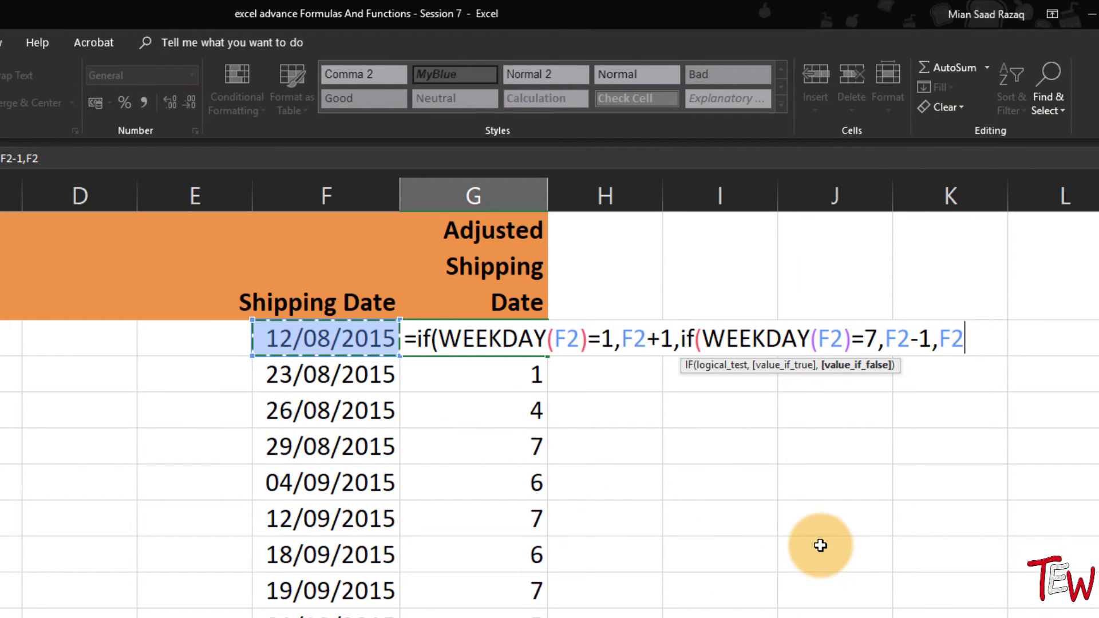
{"action": "type", "text": "))"}
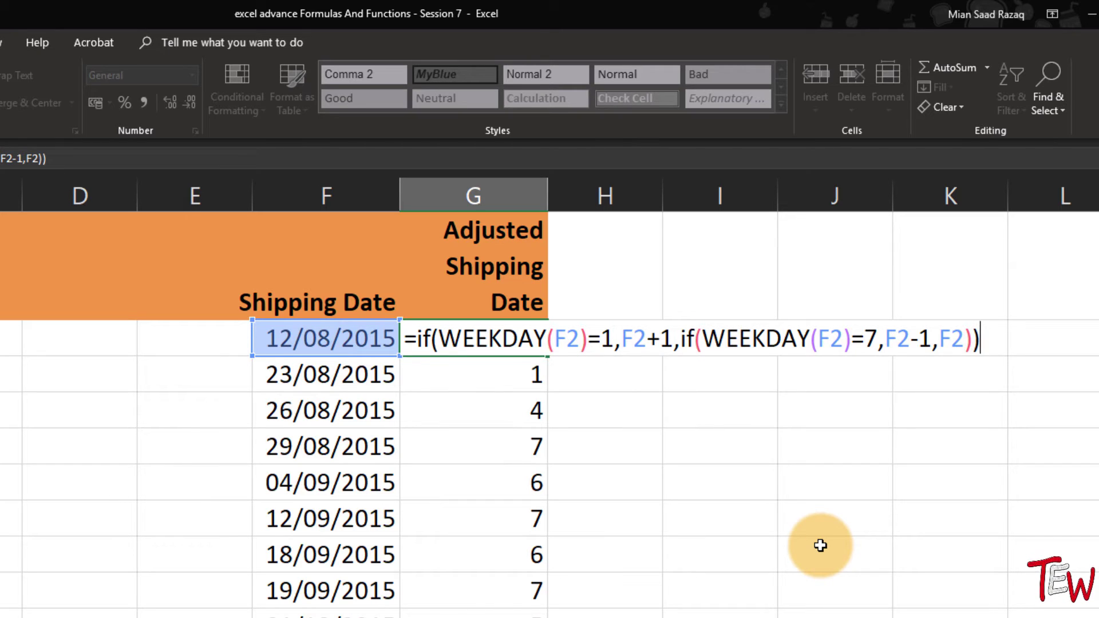
{"action": "key", "text": "Return"}
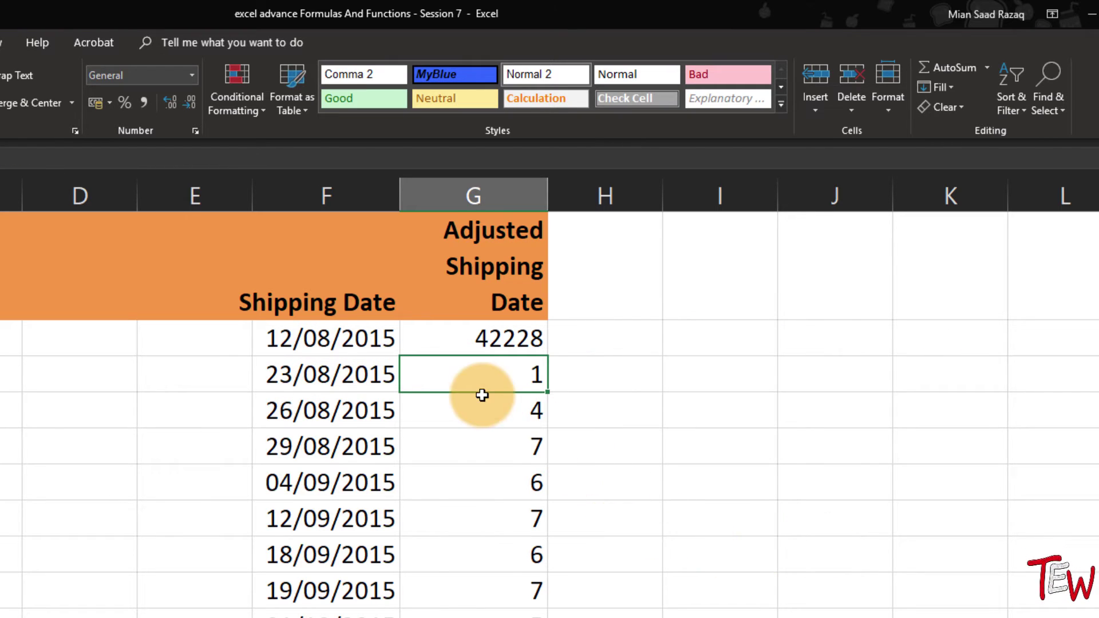
- Copy only the date format of F2 onto the adjusted shipping date in G2
{"action": "left_click", "coordinate": [444, 343]}
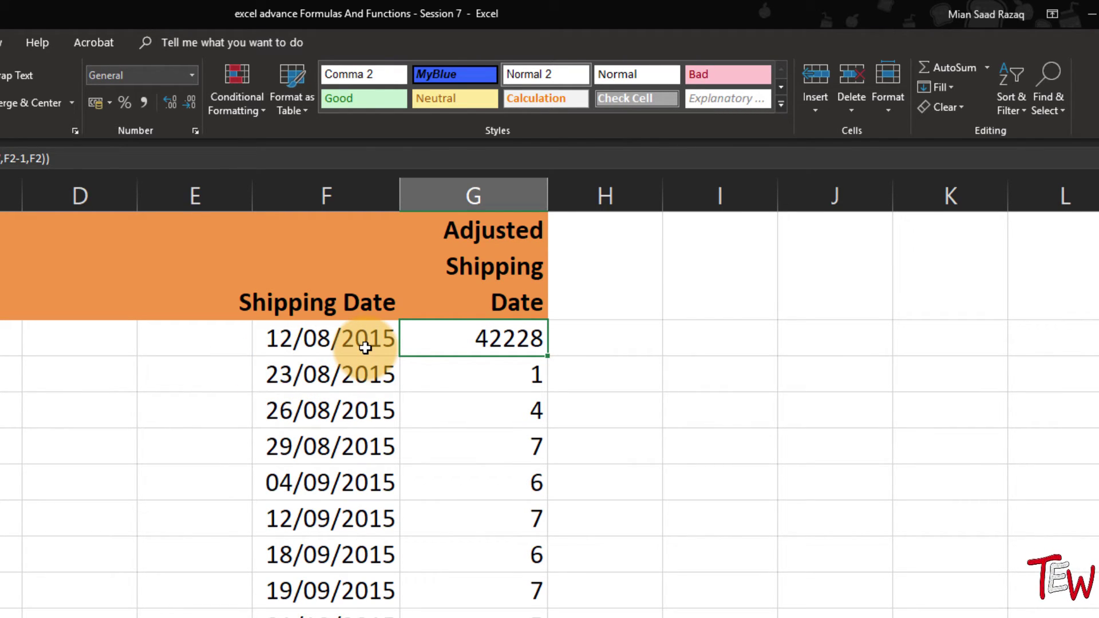
{"action": "left_click", "coordinate": [393, 342]}
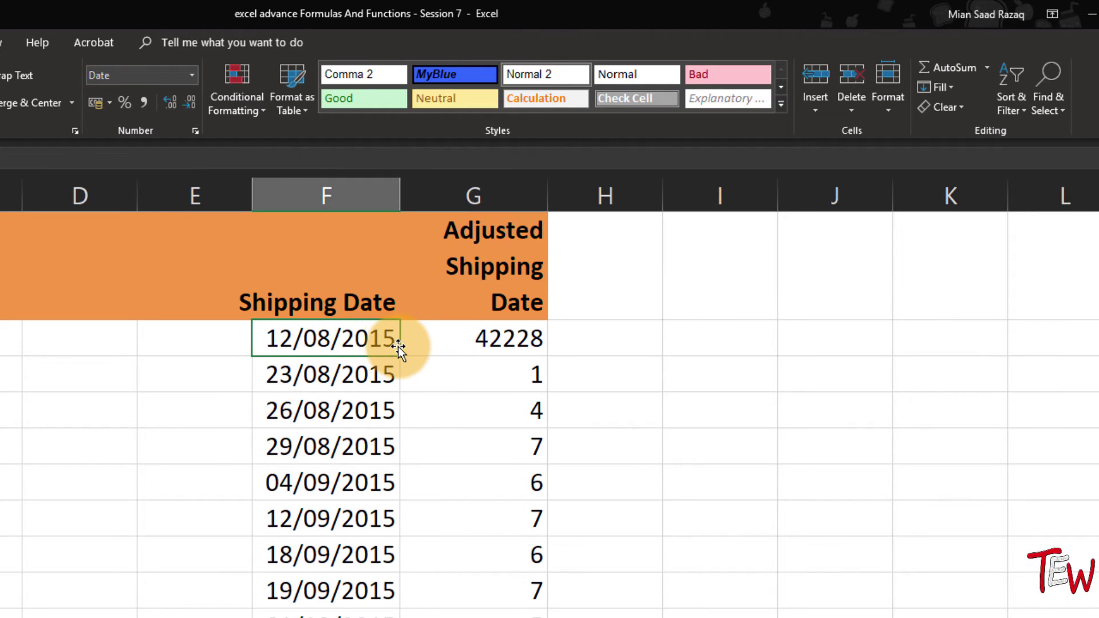
{"action": "left_click_drag", "start_coordinate": [397, 346], "coordinate": [499, 335]}
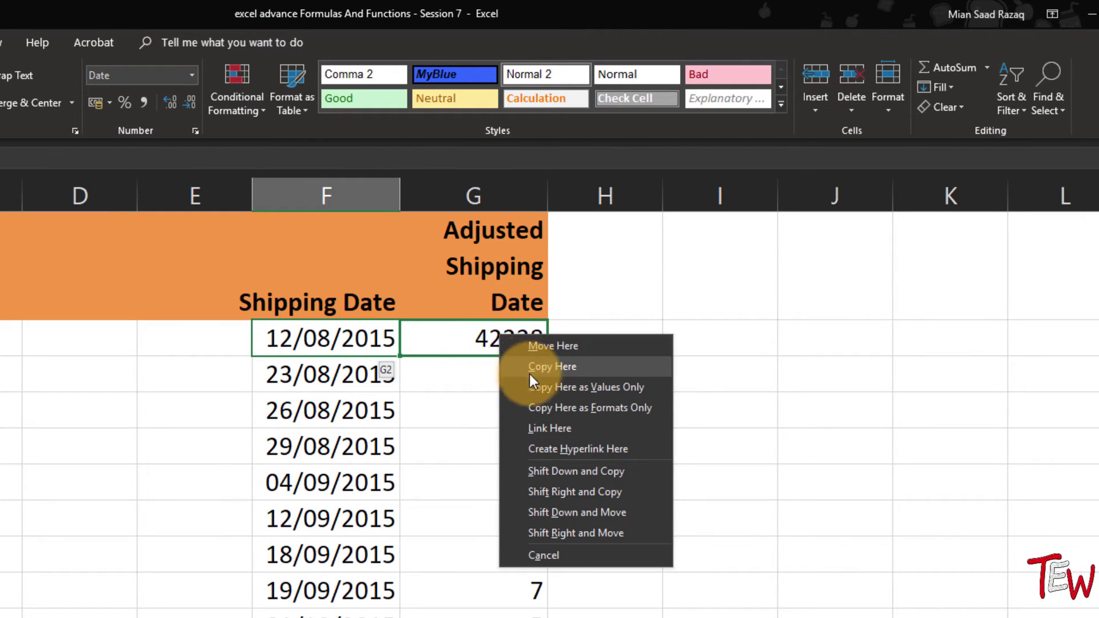
{"action": "left_click", "coordinate": [556, 406]}
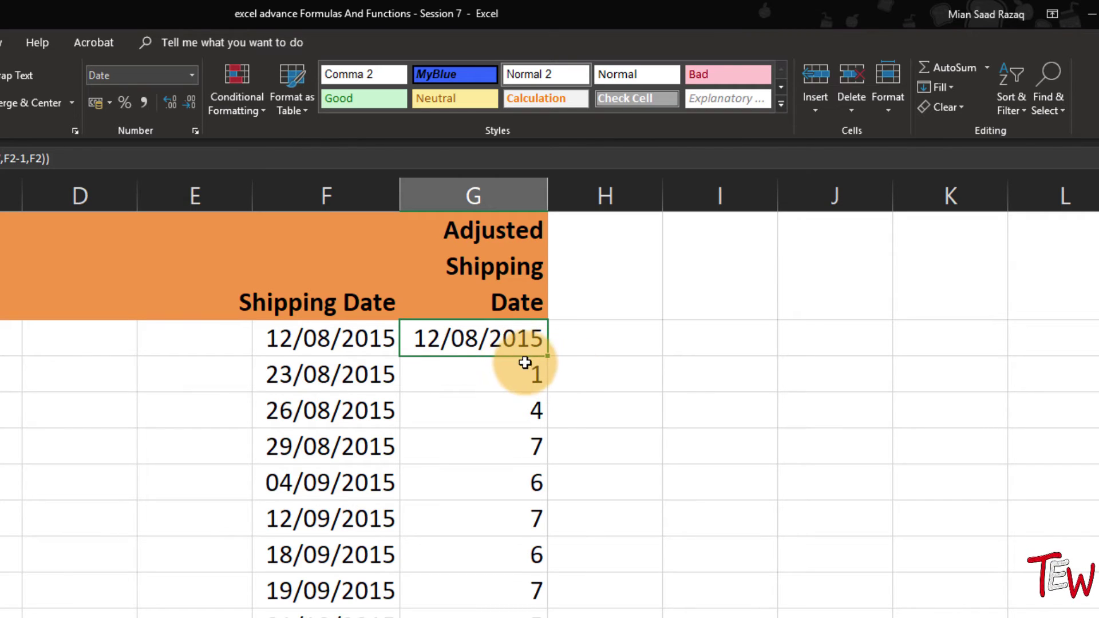
- Fill the G2 formula down the Adjusted Shipping Date column and check the result in G5 against F5
{"action": "double_click", "coordinate": [547, 356]}
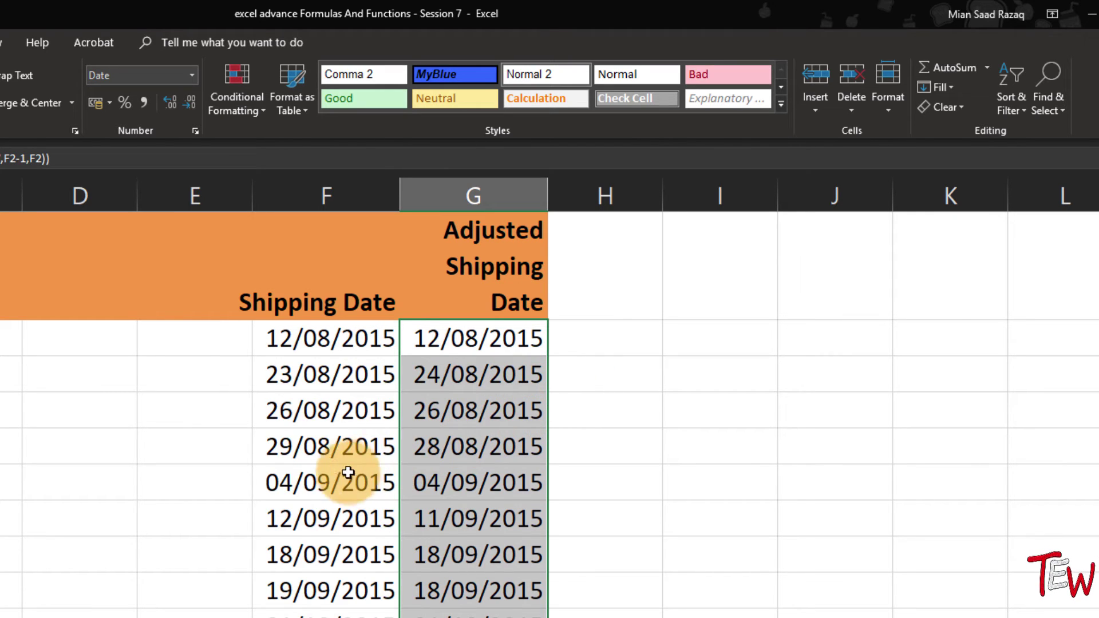
{"action": "left_click", "coordinate": [321, 448]}
{"action": "left_click", "coordinate": [477, 450]}
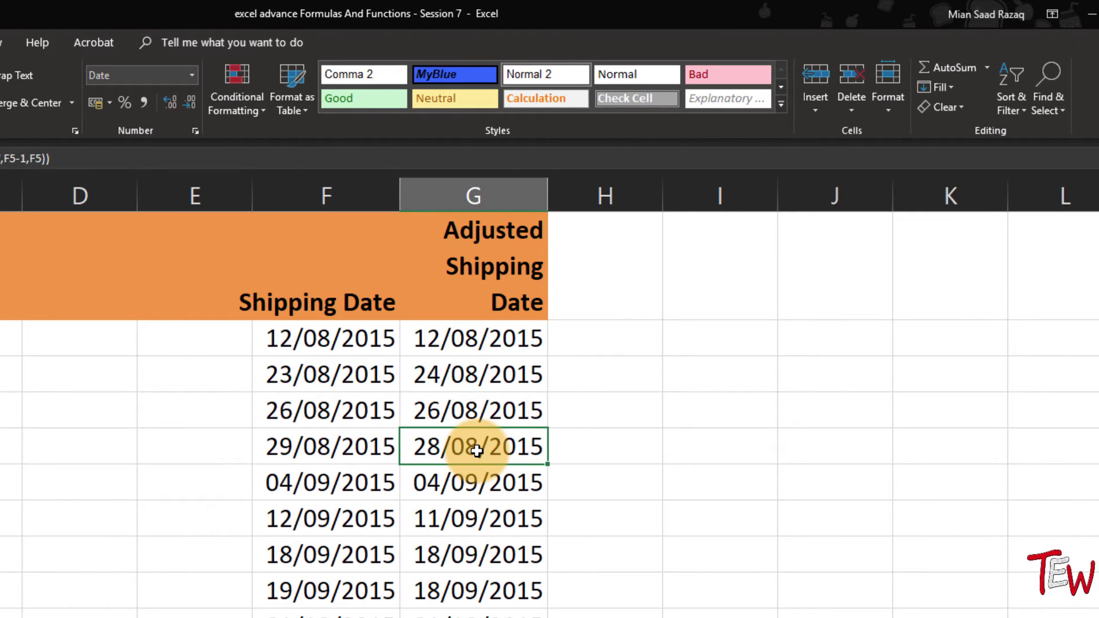
{"action": "left_click", "coordinate": [505, 346]}
{"action": "key", "text": "F2"}
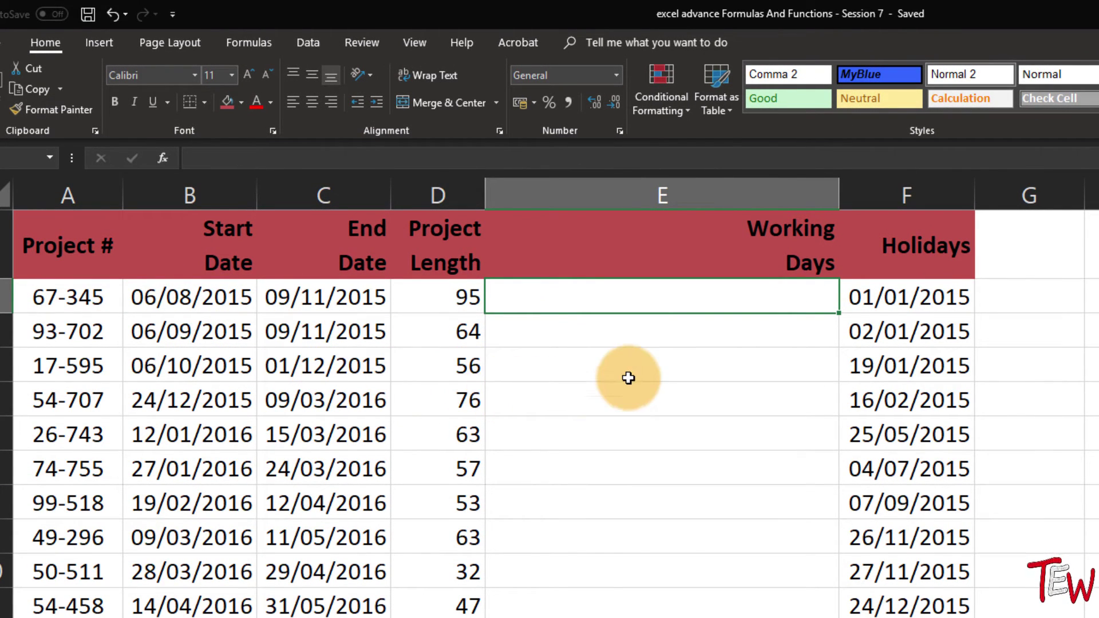
- Inspect the Project Length formula in D2 of the projects sheet
{"action": "left_click", "coordinate": [478, 296]}
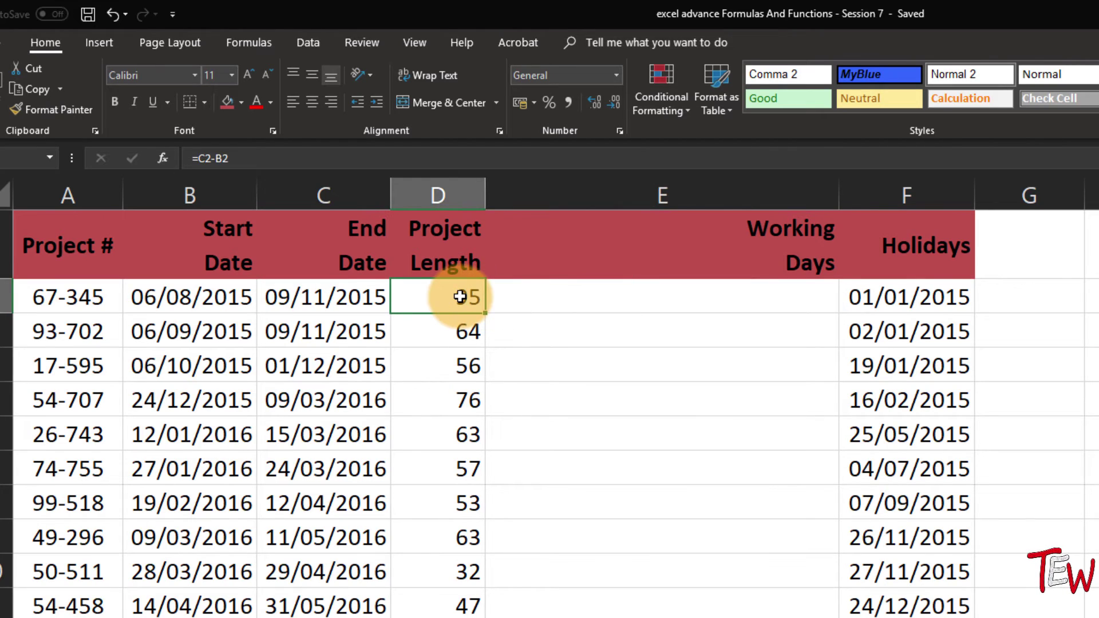
{"action": "double_click", "coordinate": [460, 296]}
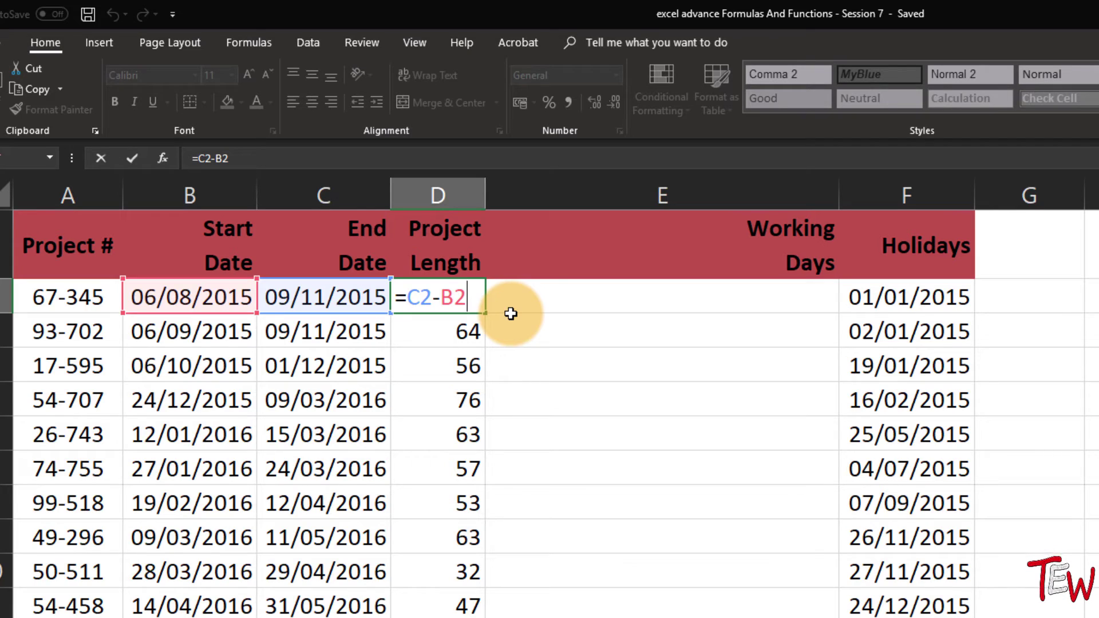
- Enter a NETWORKDAYS formula in E2 with start date B2 and end date C2
{"action": "left_click", "coordinate": [590, 304]}
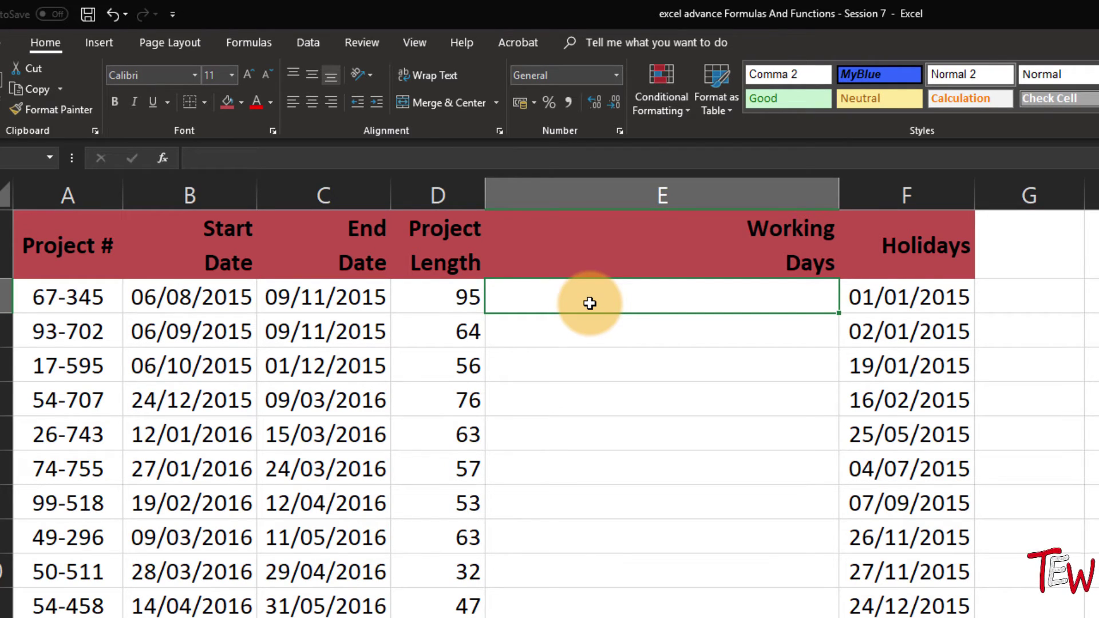
{"action": "type", "text": "=net"}
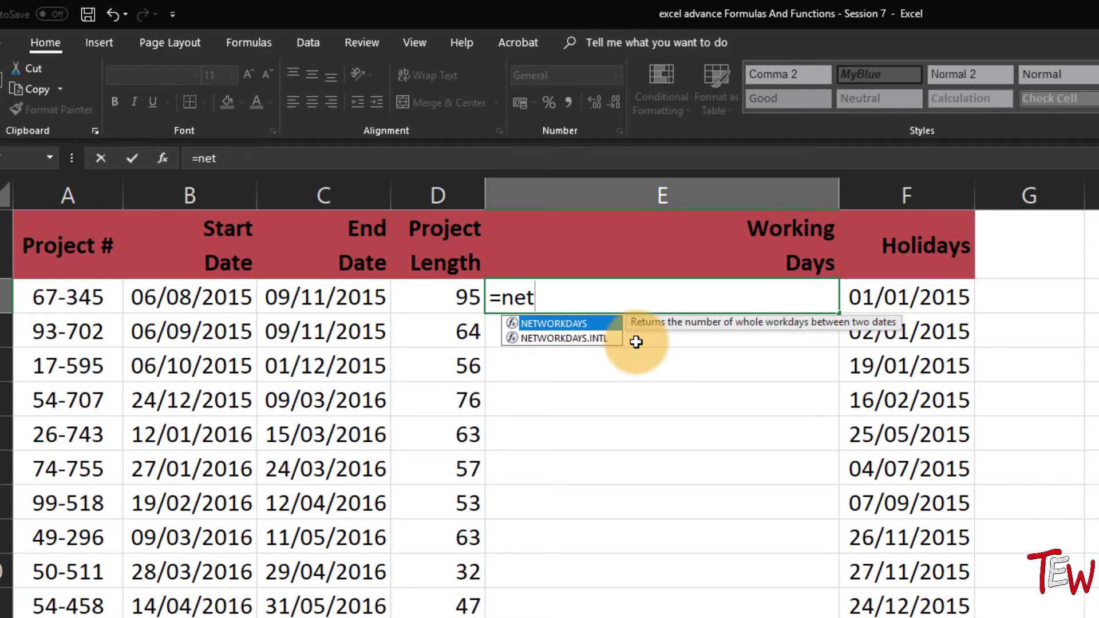
{"action": "key", "text": "Tab"}
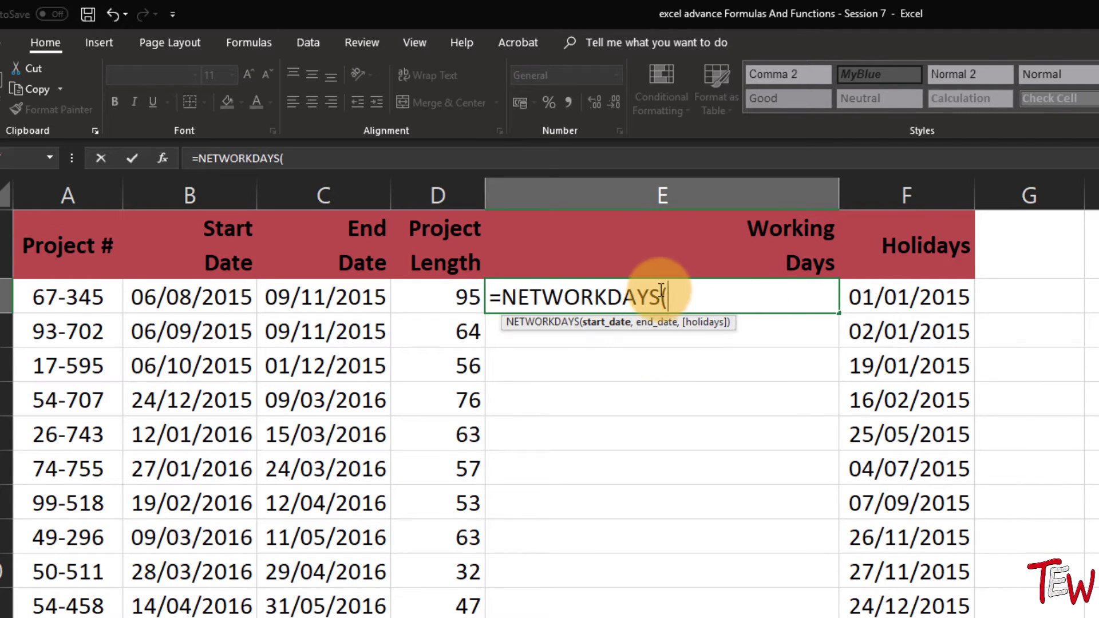
{"action": "left_click", "coordinate": [197, 304]}
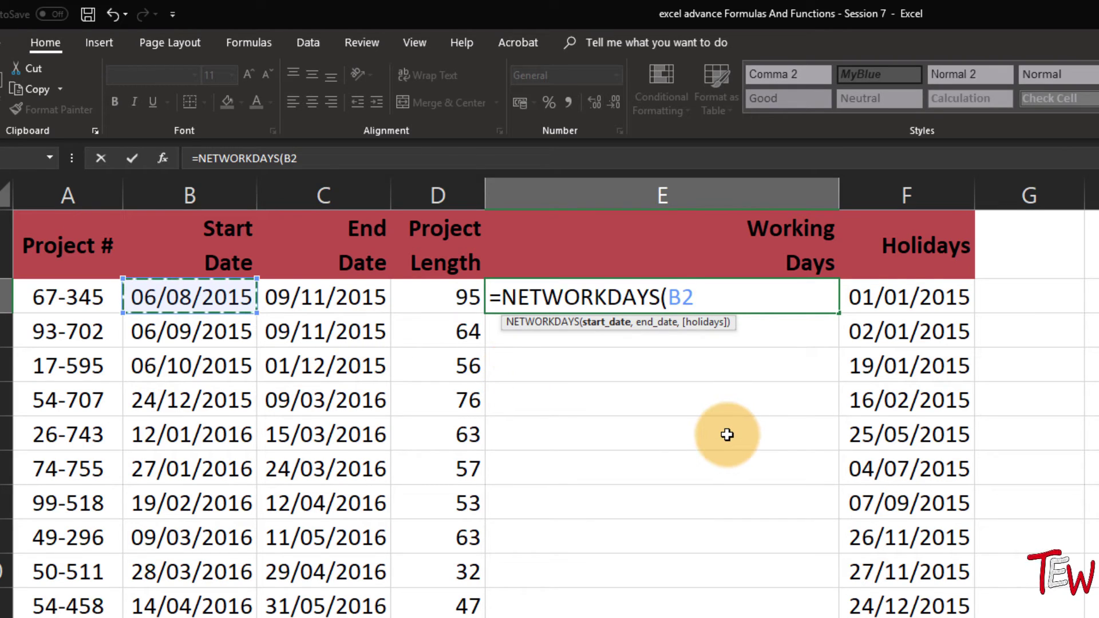
{"action": "type", "text": ","}
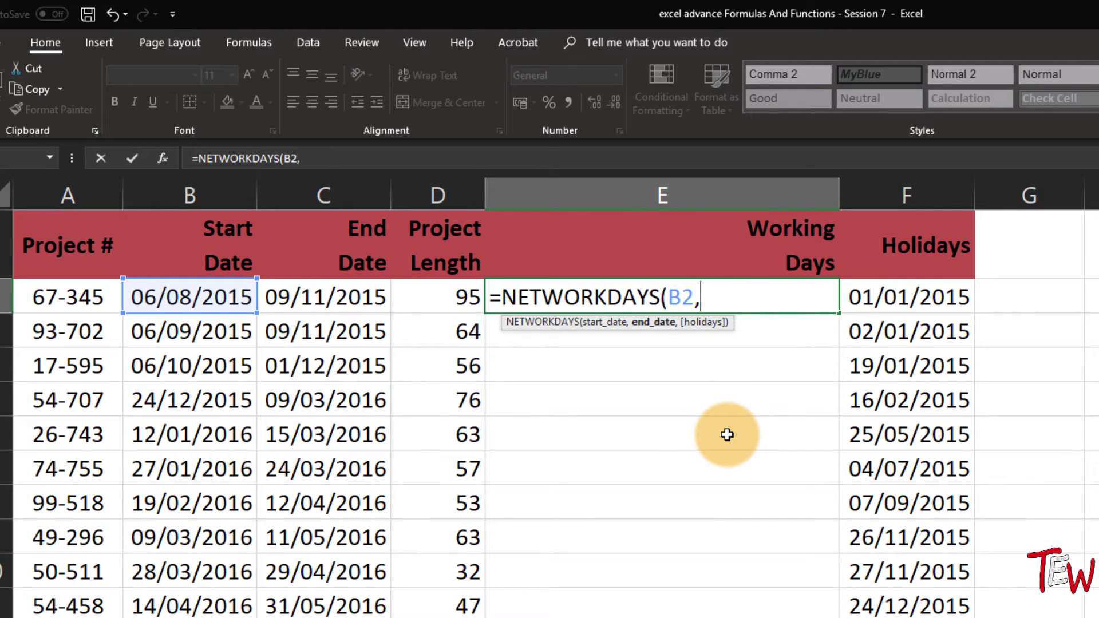
{"action": "left_click", "coordinate": [353, 295]}
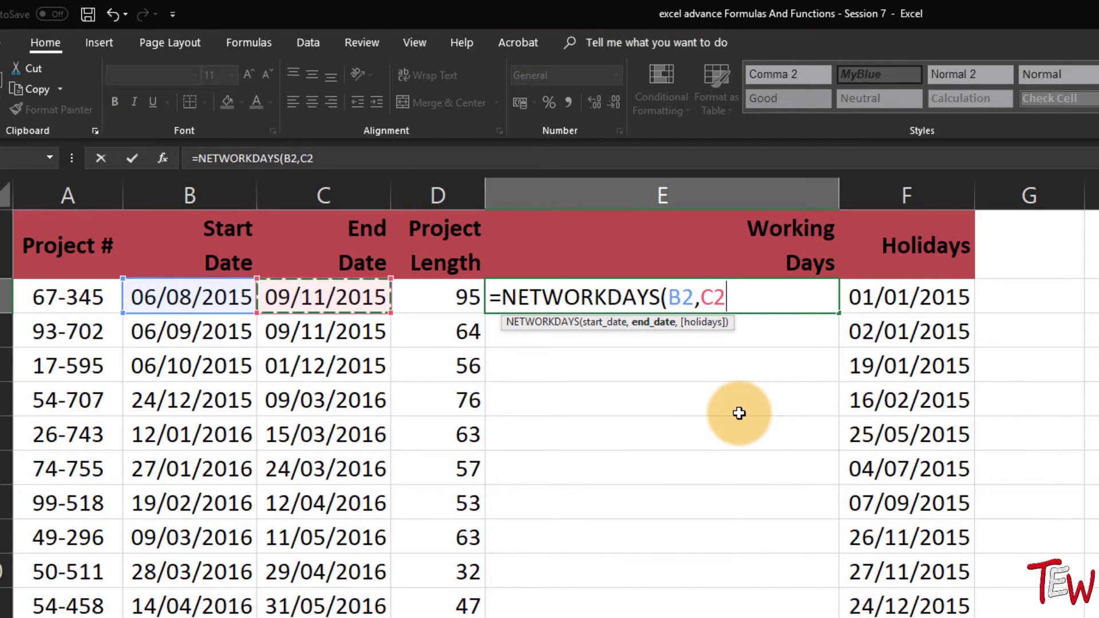
{"action": "key", "text": "Return"}
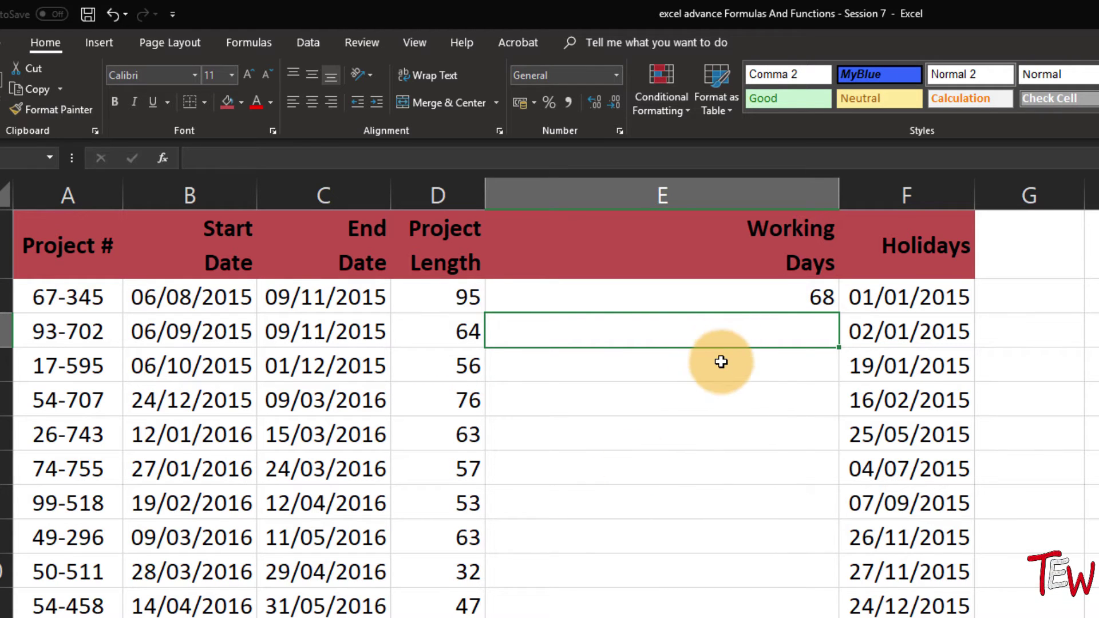
- Fill the two-date NETWORKDAYS formula from E2 down the Working Days column and inspect E2's references
{"action": "left_click", "coordinate": [773, 307]}
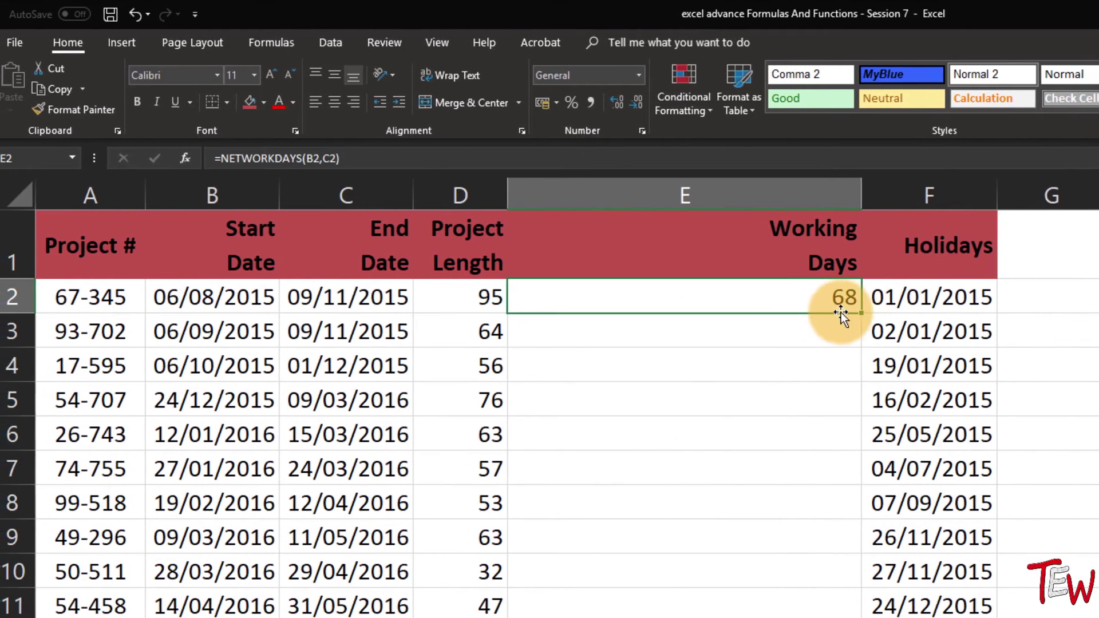
{"action": "double_click", "coordinate": [873, 312]}
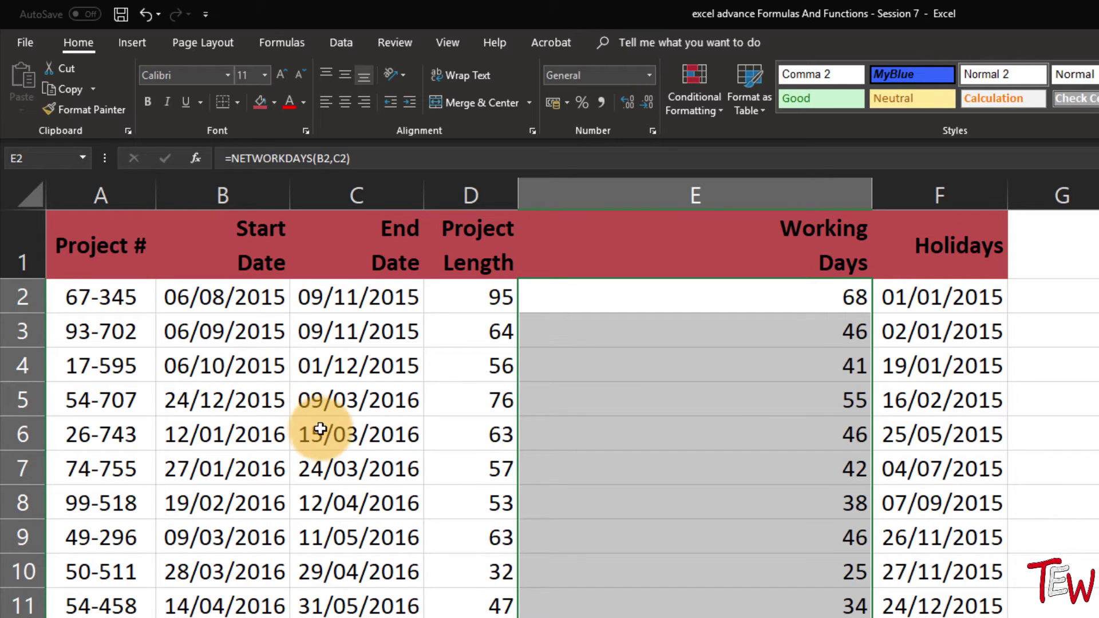
{"action": "left_click", "coordinate": [633, 297]}
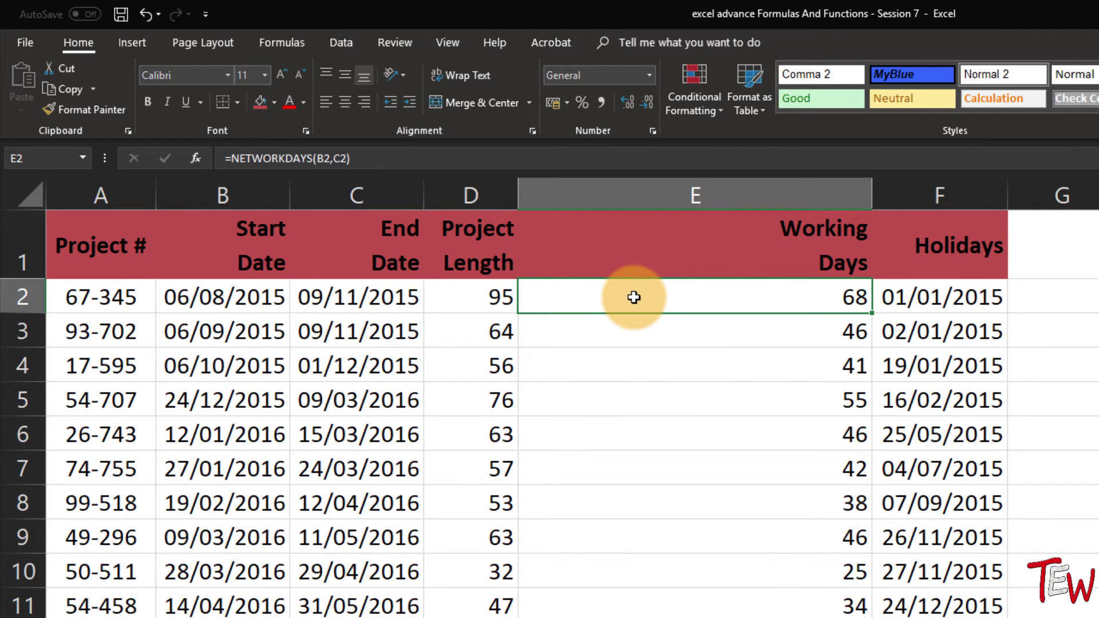
{"action": "double_click", "coordinate": [634, 297]}
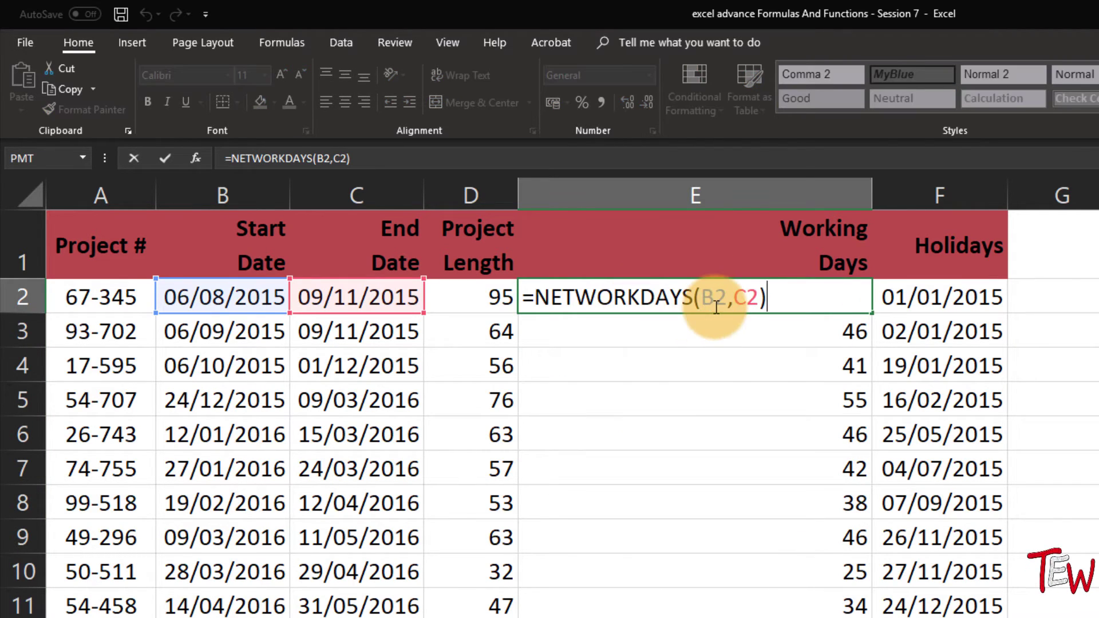
{"action": "key", "text": "Escape"}
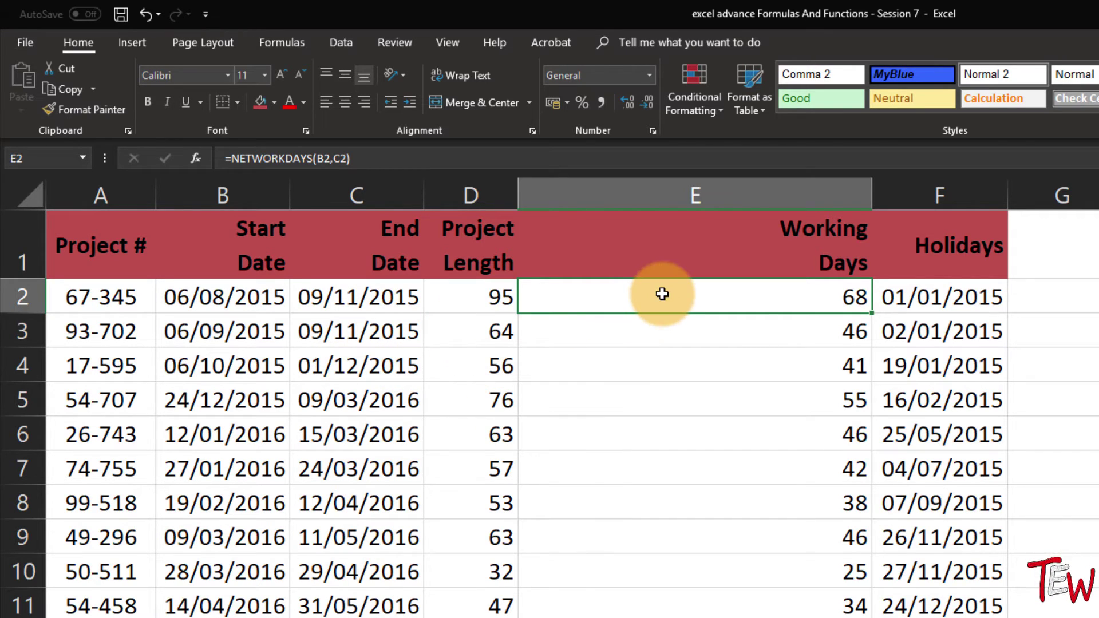
- Add F7:F12 as the holidays argument of the NETWORKDAYS formula in E2
{"action": "double_click", "coordinate": [686, 298]}
{"action": "left_click", "coordinate": [760, 298]}
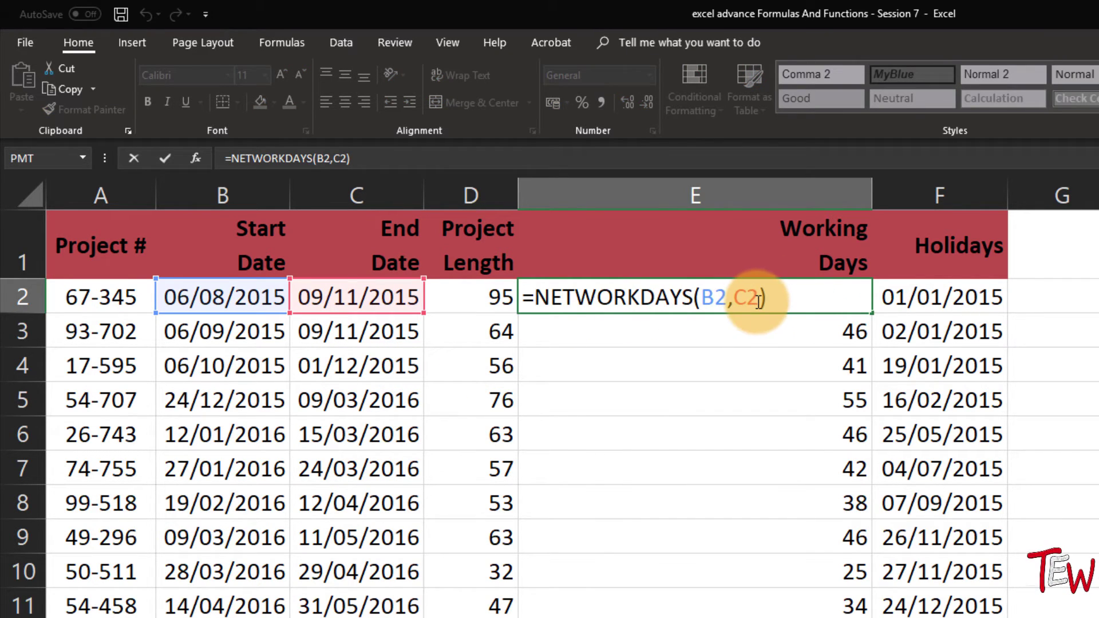
{"action": "type", "text": ","}
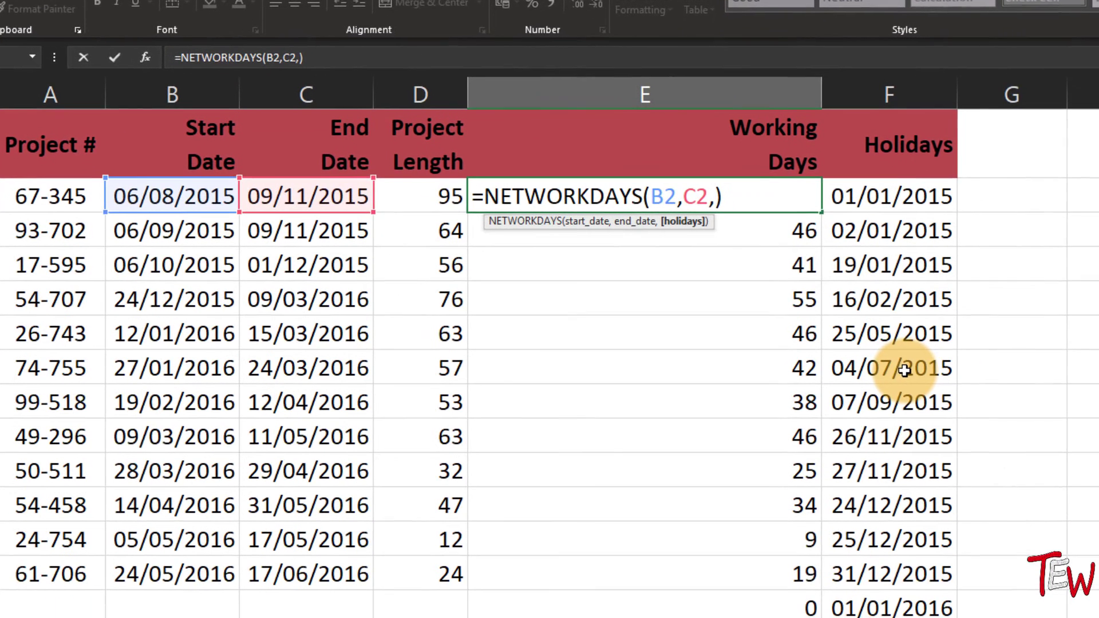
{"action": "left_click_drag", "start_coordinate": [956, 471], "coordinate": [969, 580]}
{"action": "left_click_drag", "start_coordinate": [917, 476], "coordinate": [922, 547]}
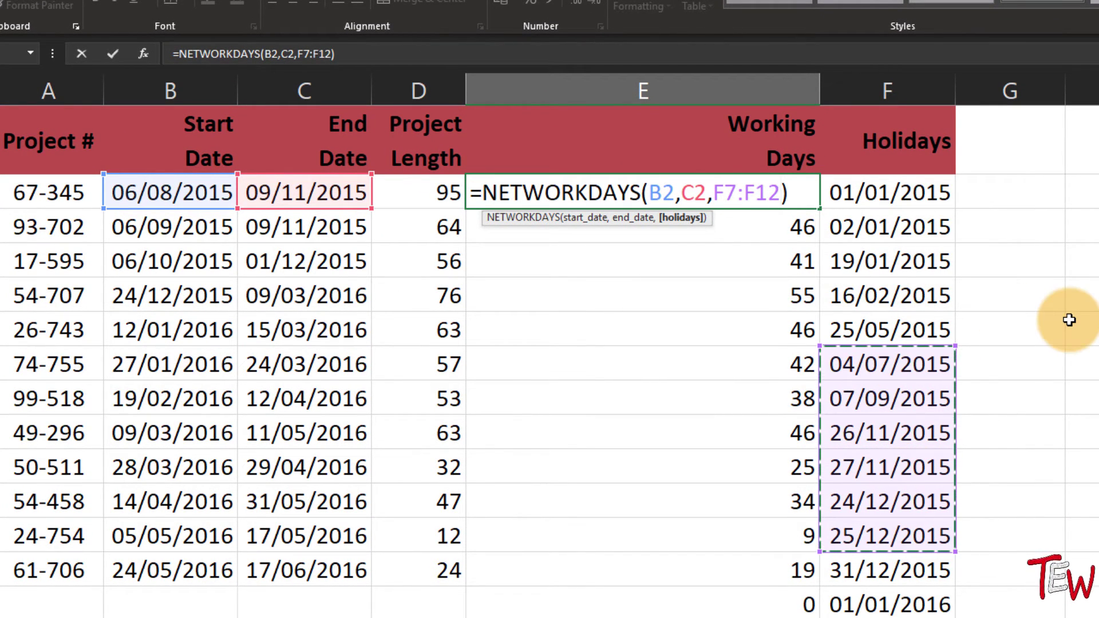
{"action": "key", "text": "Return"}
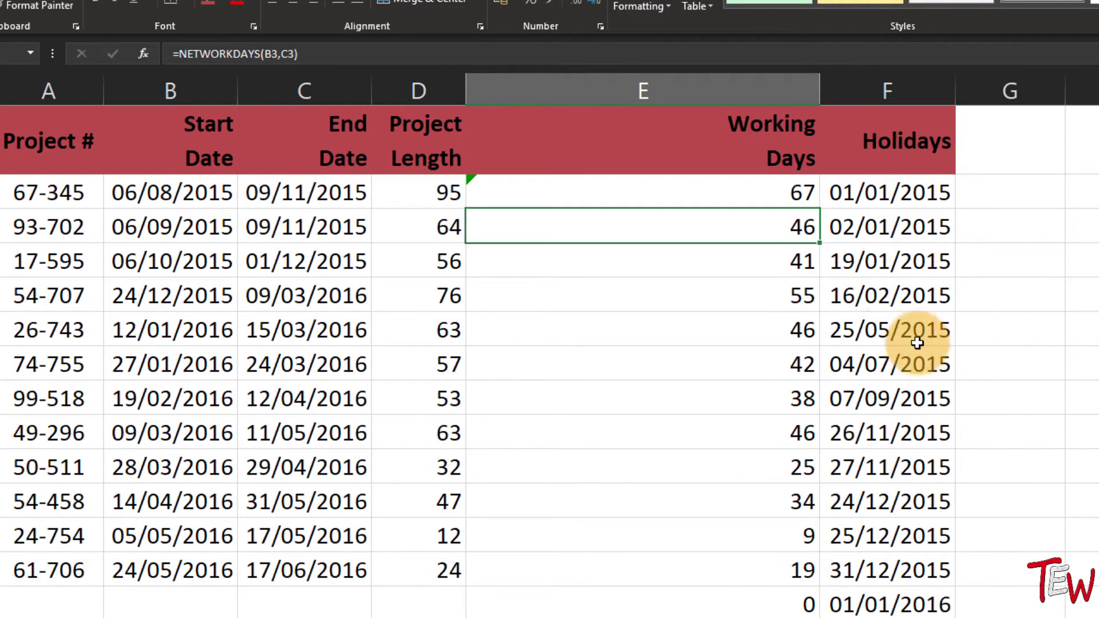
- Copy the E2 formula with its relative holidays range down to E3 and E4
{"action": "left_click", "coordinate": [792, 195]}
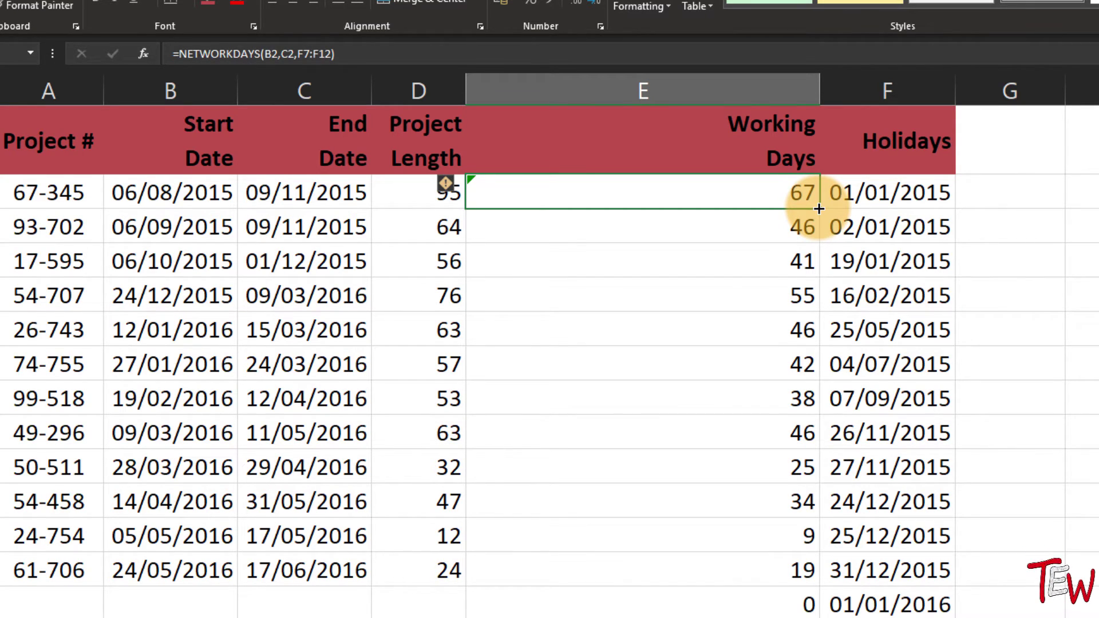
{"action": "left_click_drag", "start_coordinate": [820, 209], "coordinate": [828, 252]}
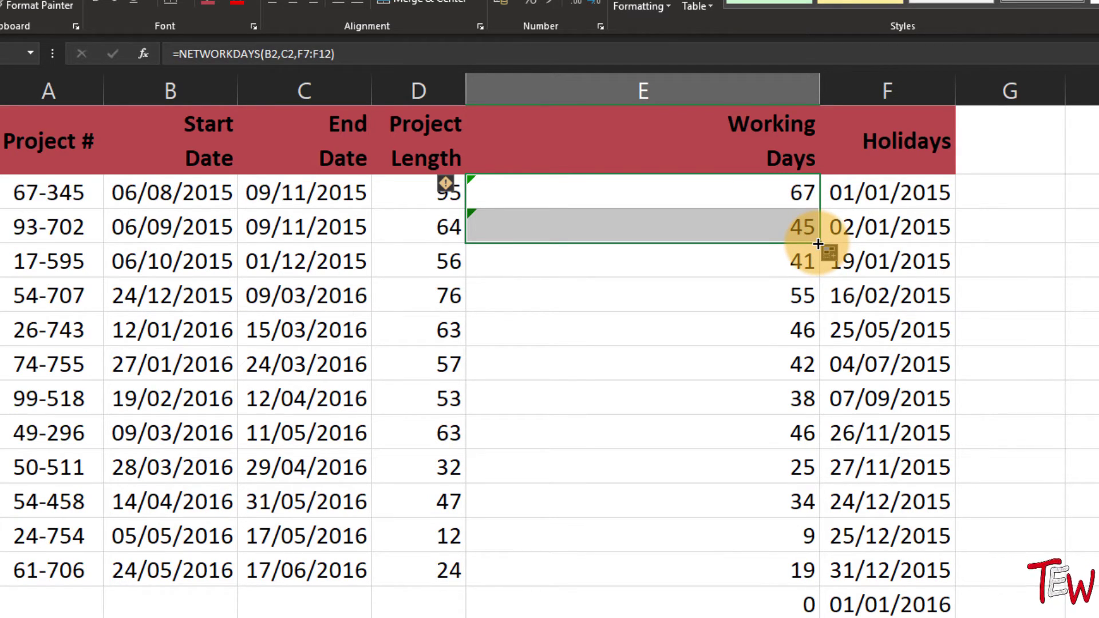
{"action": "left_click_drag", "start_coordinate": [819, 244], "coordinate": [809, 290]}
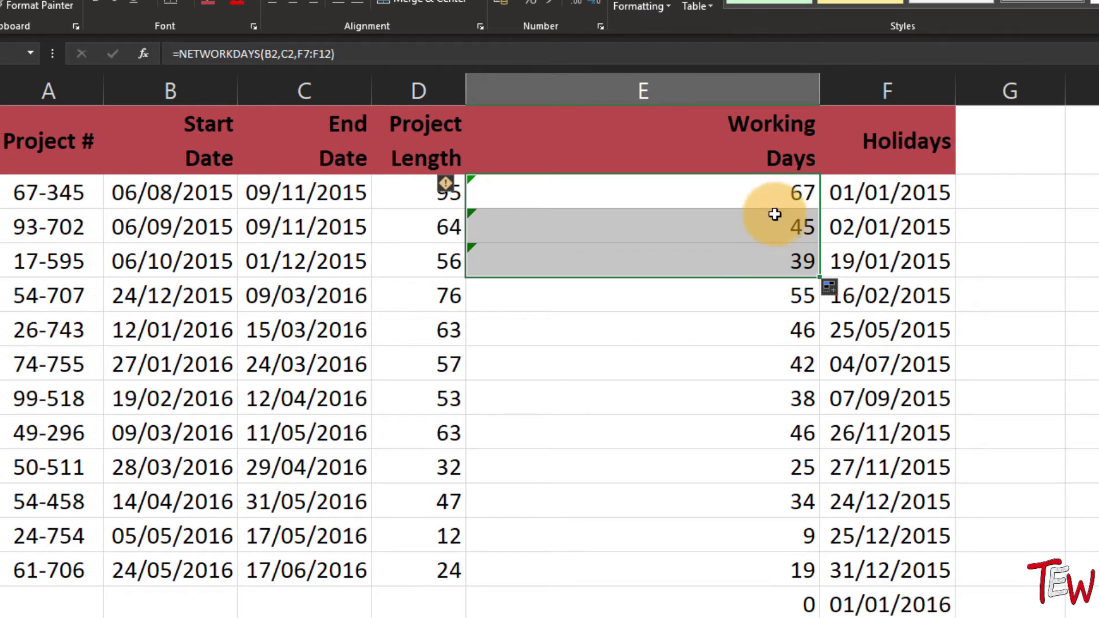
- Replace the holidays argument in E2's NETWORKDAYS formula with the absolute range $F$2:$F$16
{"action": "double_click", "coordinate": [771, 189]}
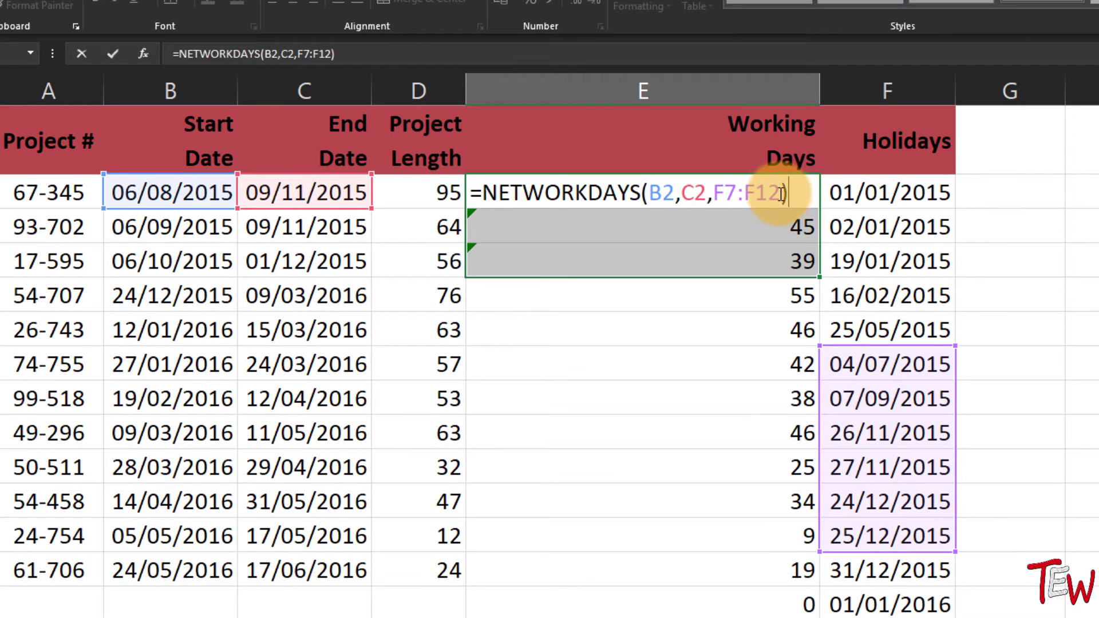
{"action": "key", "text": "Escape"}
{"action": "left_click", "coordinate": [778, 193]}
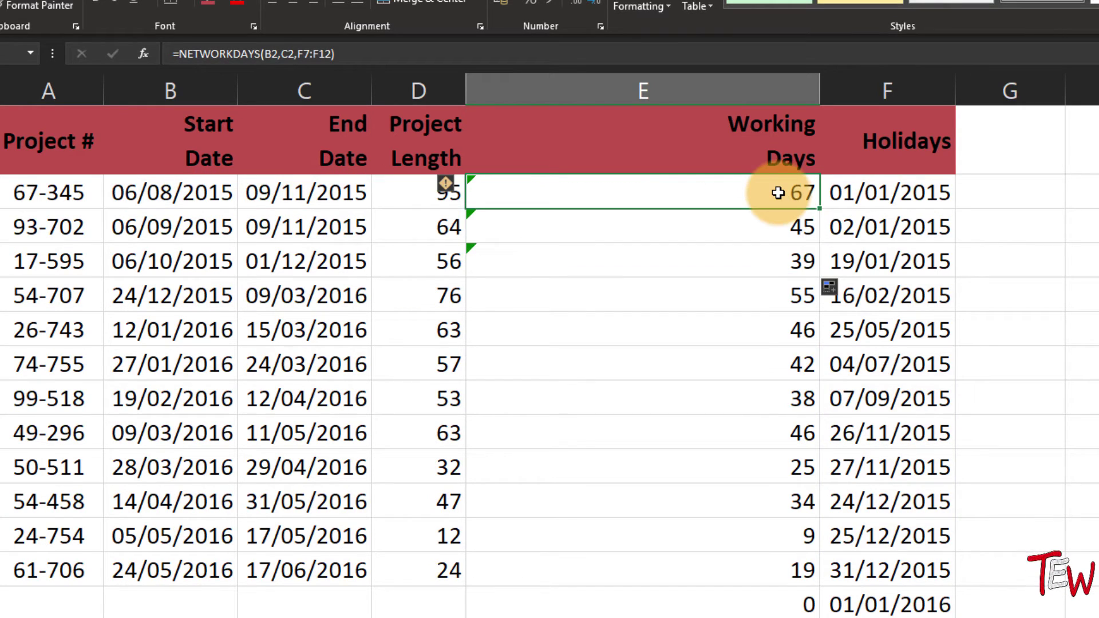
{"action": "double_click", "coordinate": [778, 193]}
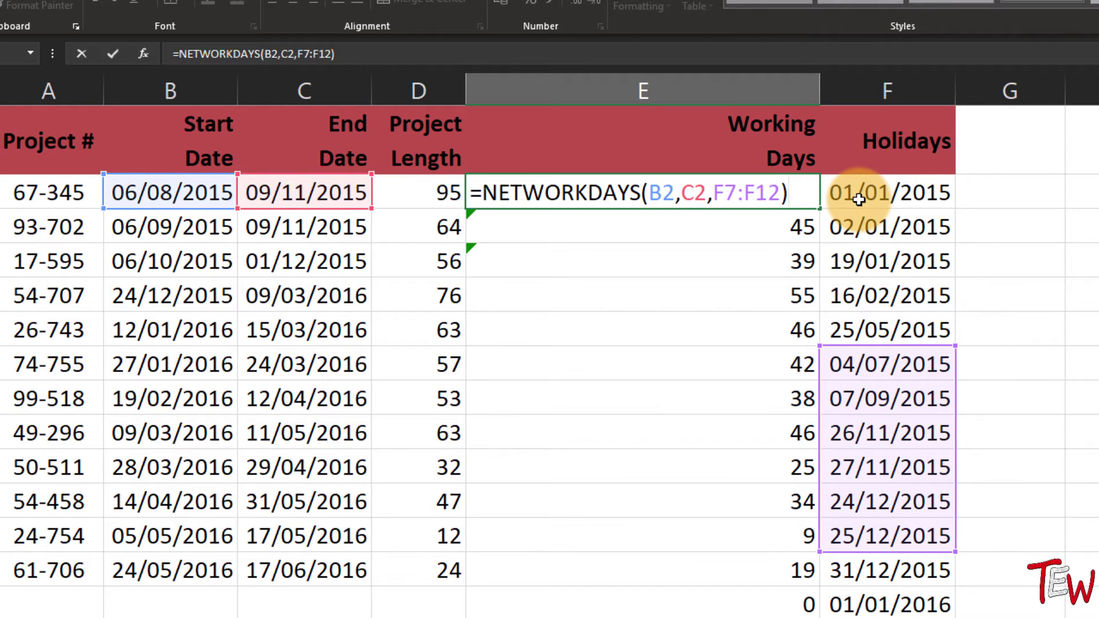
{"action": "key", "text": "BackSpace"}
{"action": "key", "text": "BackSpace"}
{"action": "key", "text": "BackSpace"}
{"action": "key", "text": "BackSpace"}
{"action": "key", "text": "BackSpace"}
{"action": "key", "text": "BackSpace"}
{"action": "key", "text": "BackSpace"}
{"action": "left_click_drag", "start_coordinate": [858, 199], "coordinate": [889, 617]}
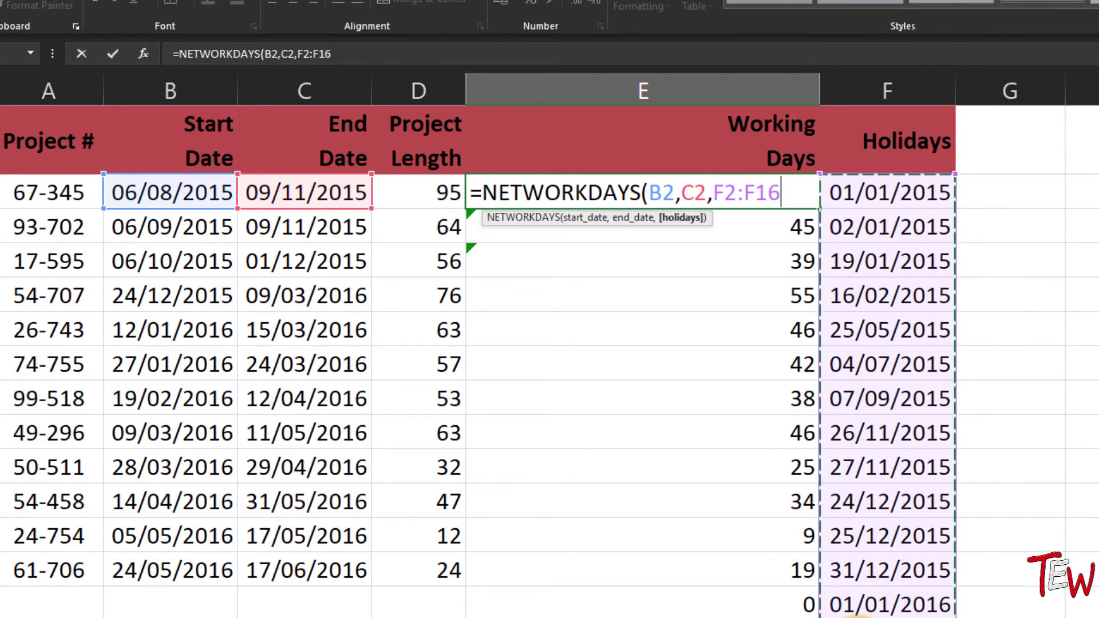
{"action": "key", "text": "F4"}
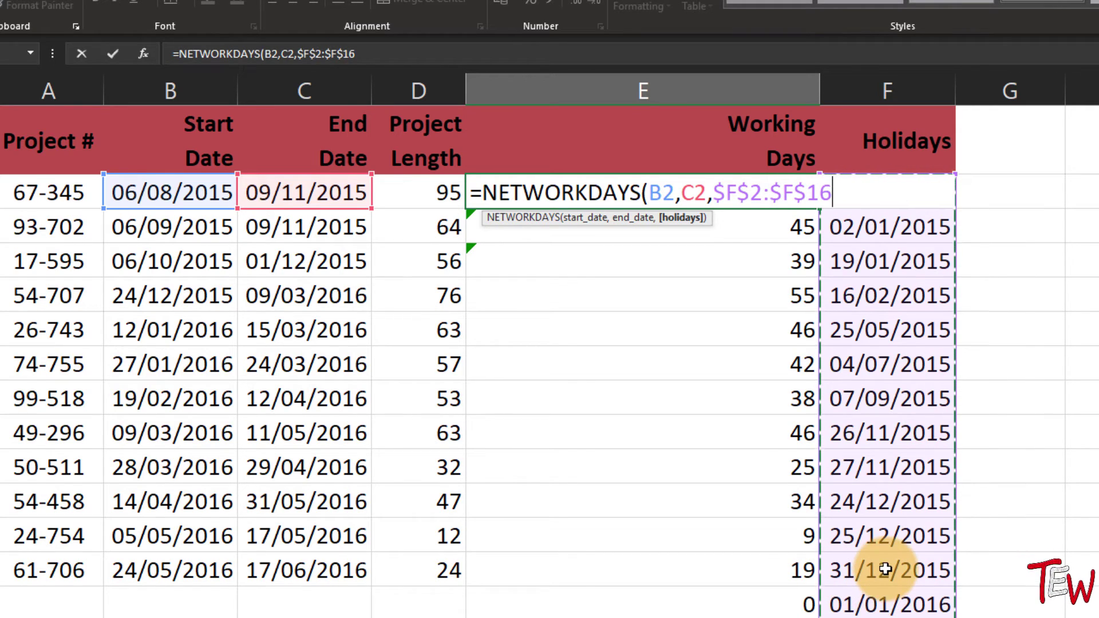
{"action": "key", "text": "Return"}
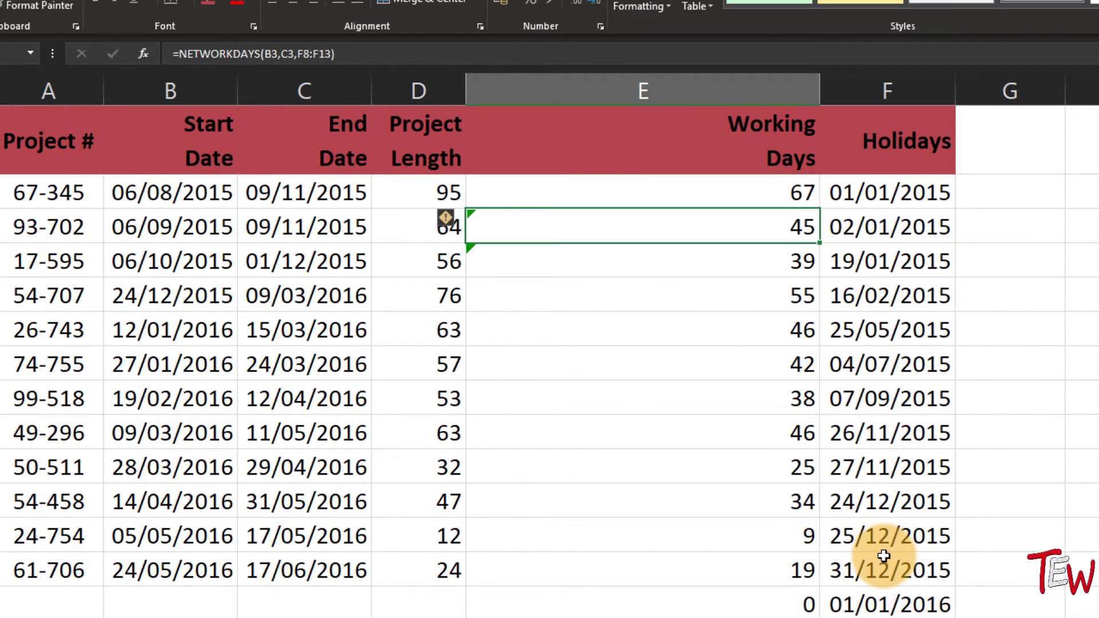
- Fill the E2 formula with the absolute holidays range down the Working Days column and check the formulas in E2 and E3
{"action": "left_click", "coordinate": [800, 195]}
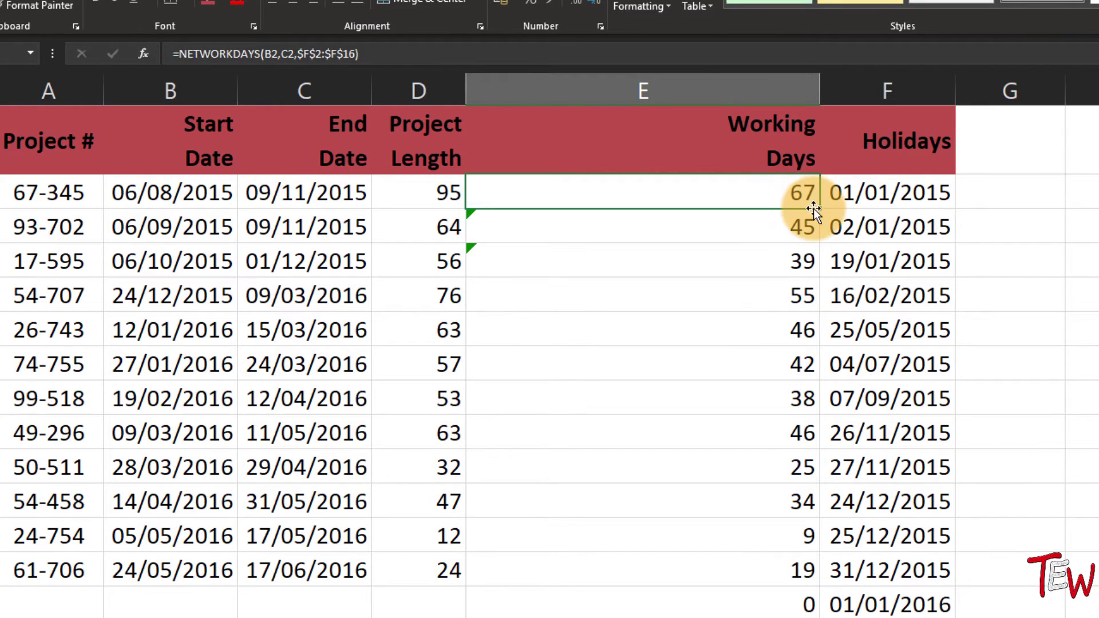
{"action": "double_click", "coordinate": [819, 209]}
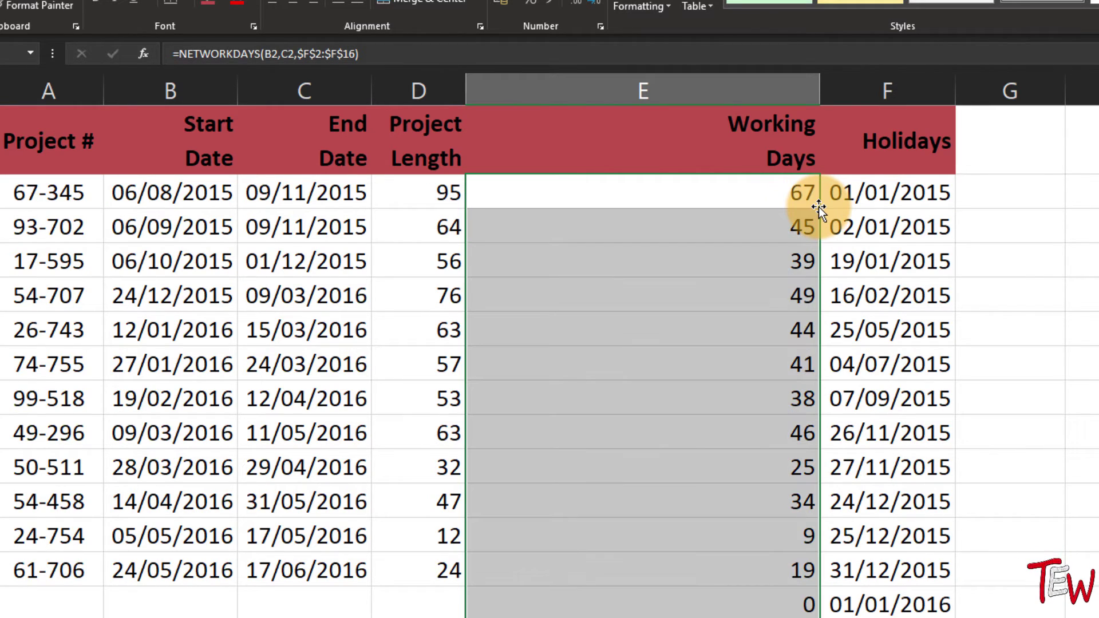
{"action": "left_click", "coordinate": [795, 193]}
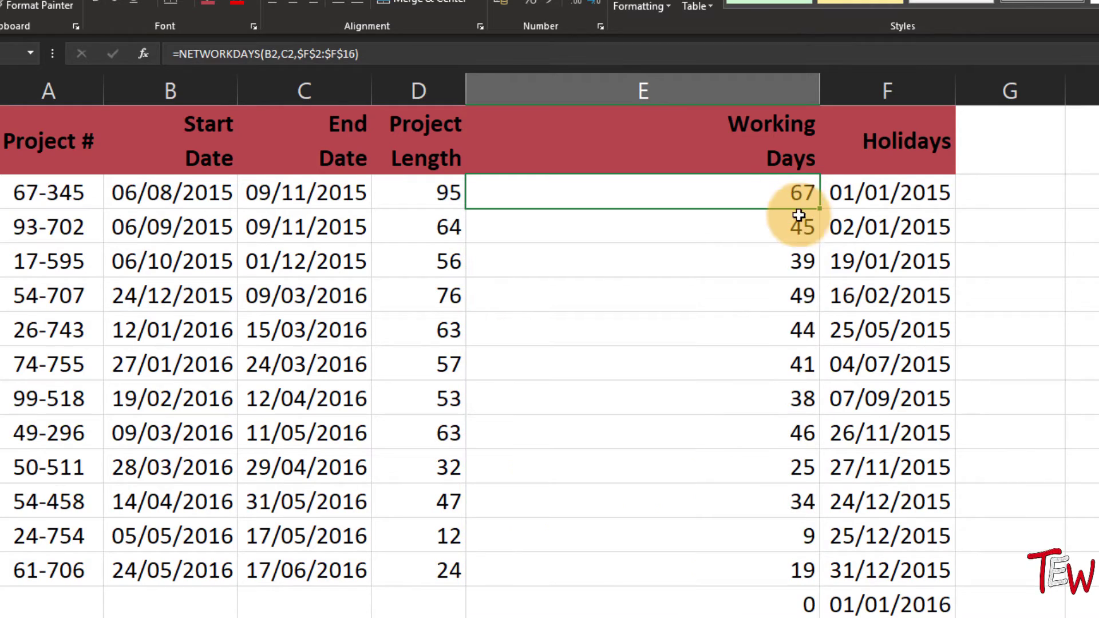
{"action": "left_click", "coordinate": [800, 225]}
{"action": "left_click", "coordinate": [785, 197]}
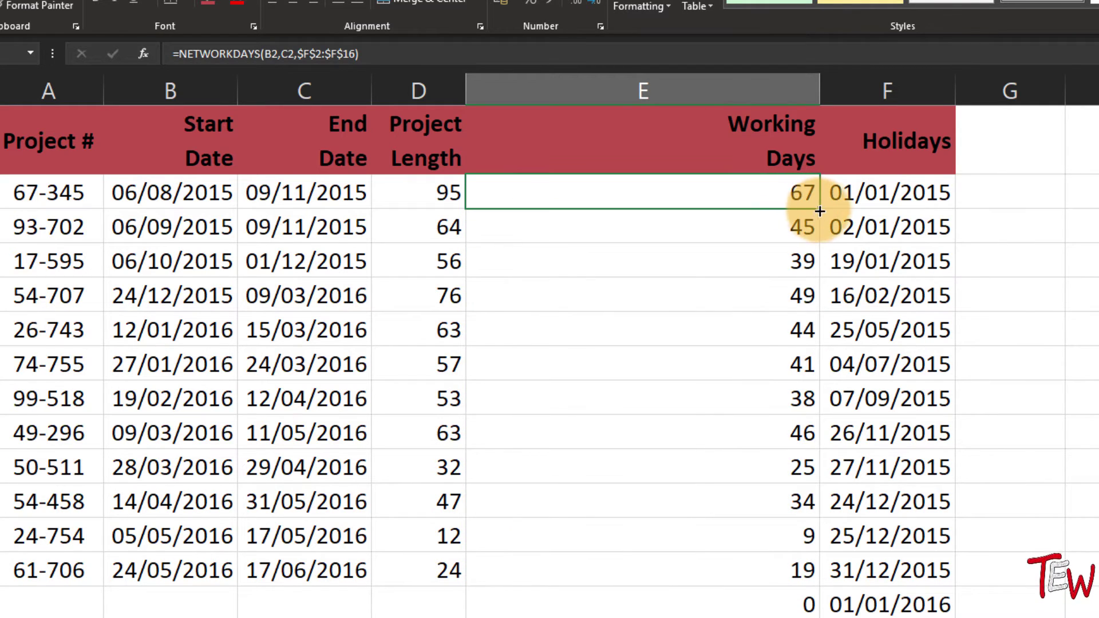
{"action": "double_click", "coordinate": [813, 198]}
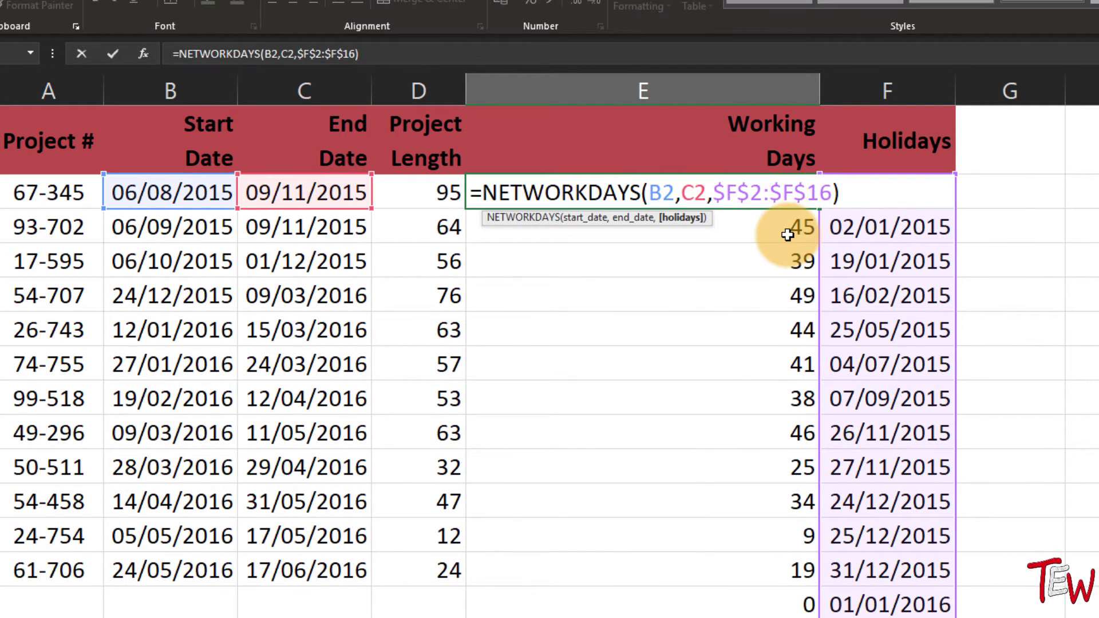
{"action": "key", "text": "Return"}
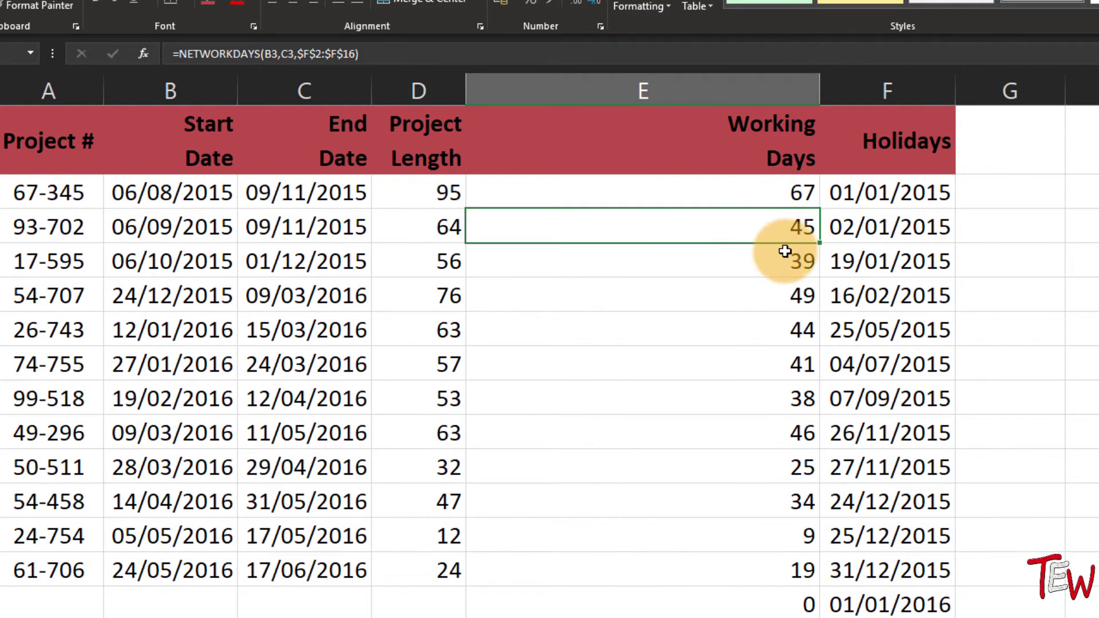
- Widen the Working Days column and enter 7/12/2015 as the start date in B14
{"action": "left_click_drag", "start_coordinate": [820, 91], "coordinate": [882, 99]}
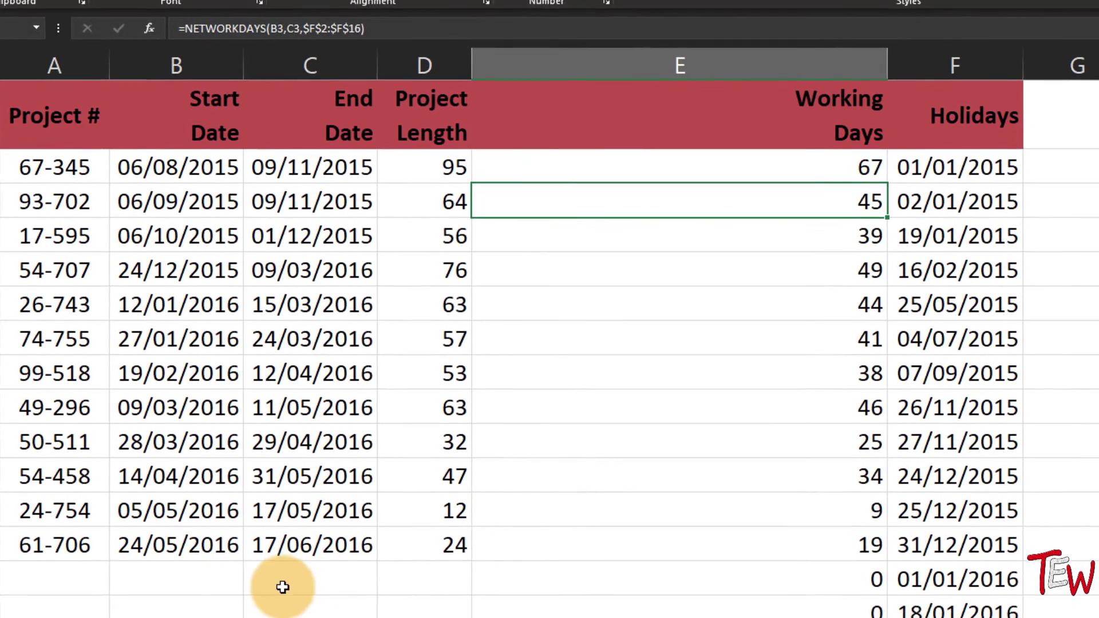
{"action": "left_click", "coordinate": [190, 605]}
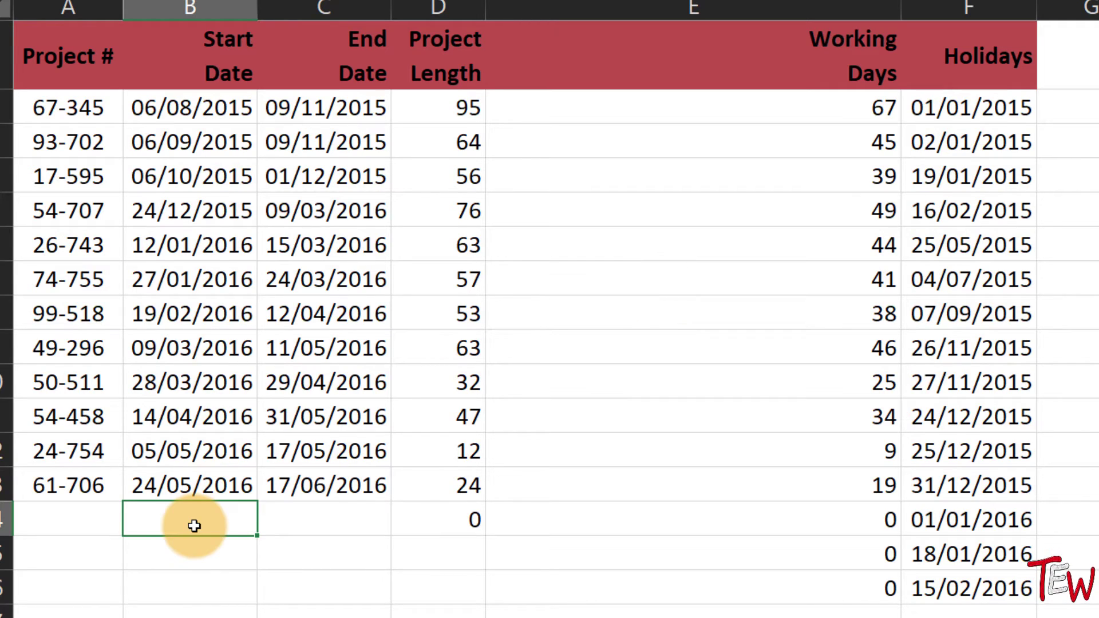
{"action": "type", "text": "7/12/2"}
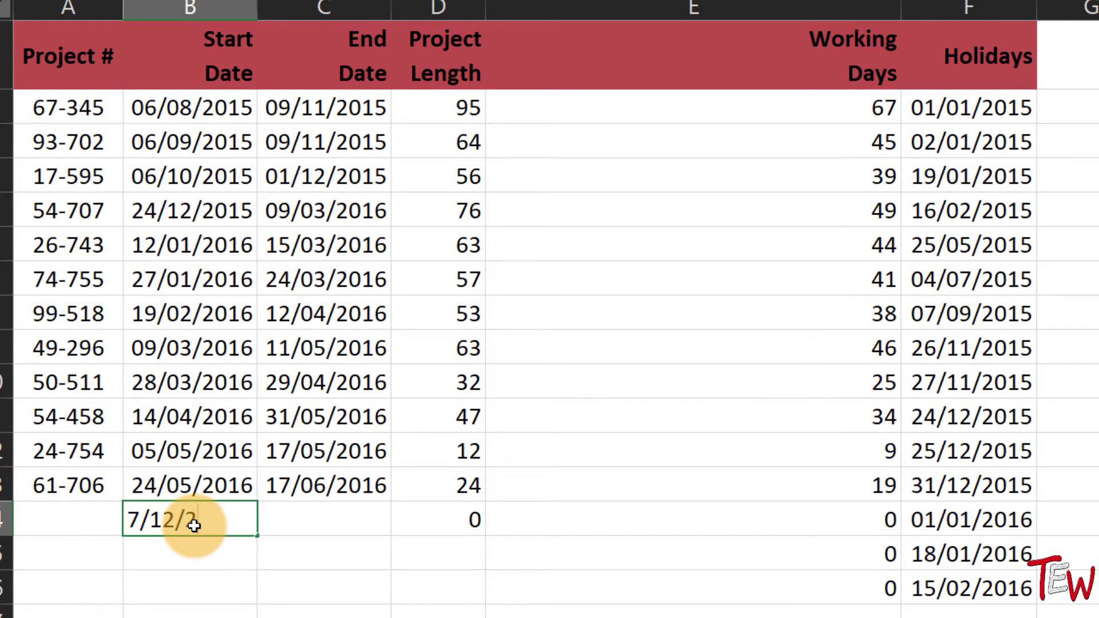
{"action": "type", "text": "015"}
{"action": "left_click", "coordinate": [320, 527]}
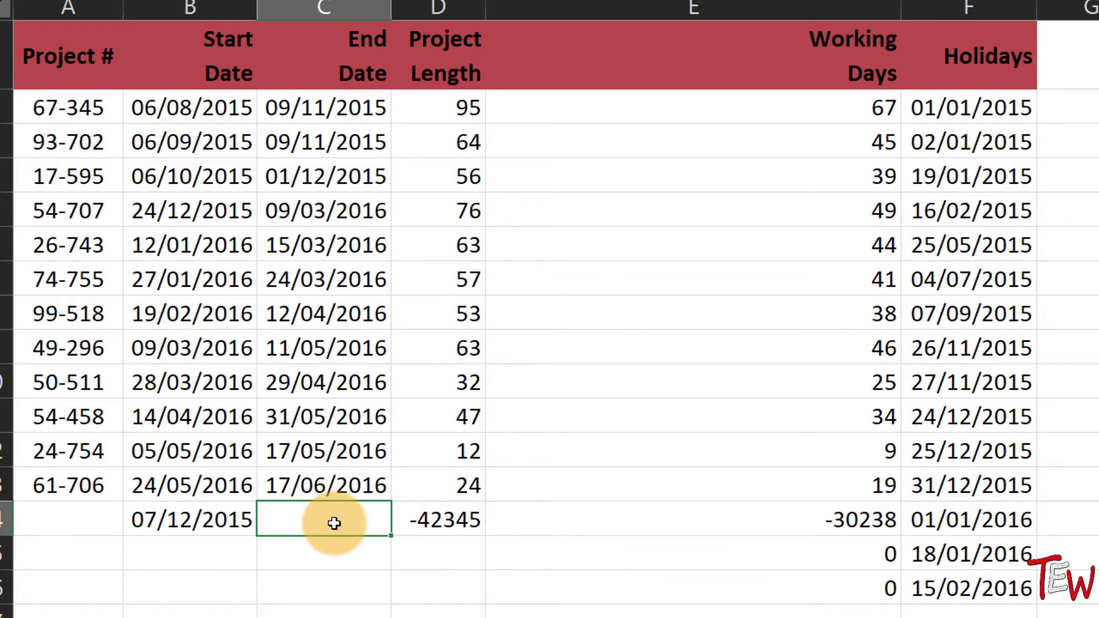
- Enter 11/12/2015 as the end date in C14 and copy the start and end dates from row 14 into row 15
{"action": "type", "text": "11/12"}
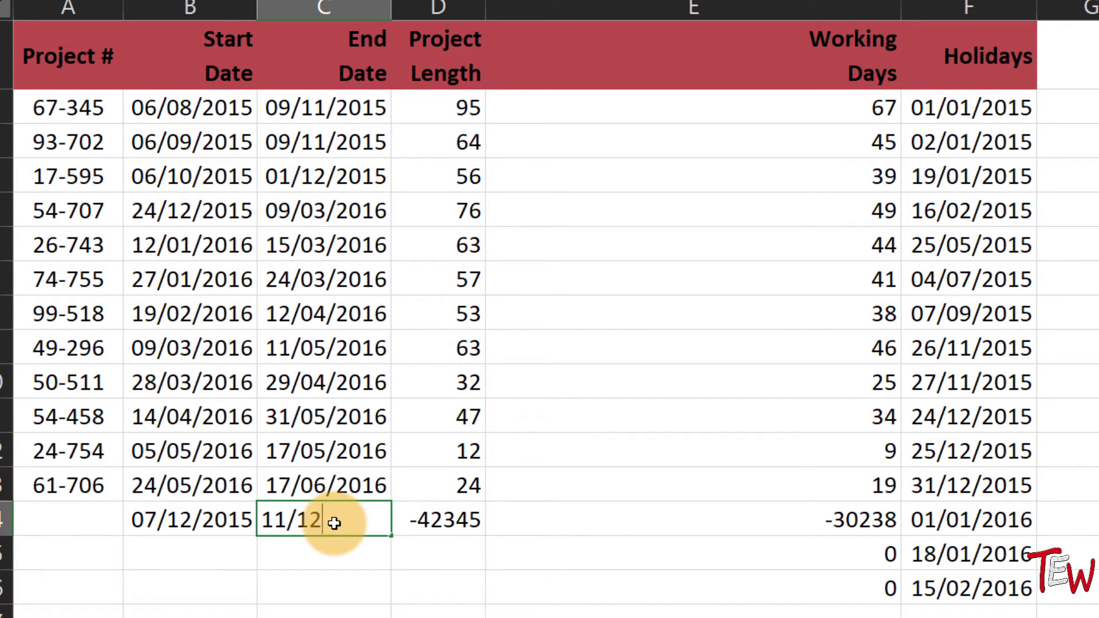
{"action": "type", "text": "/2015"}
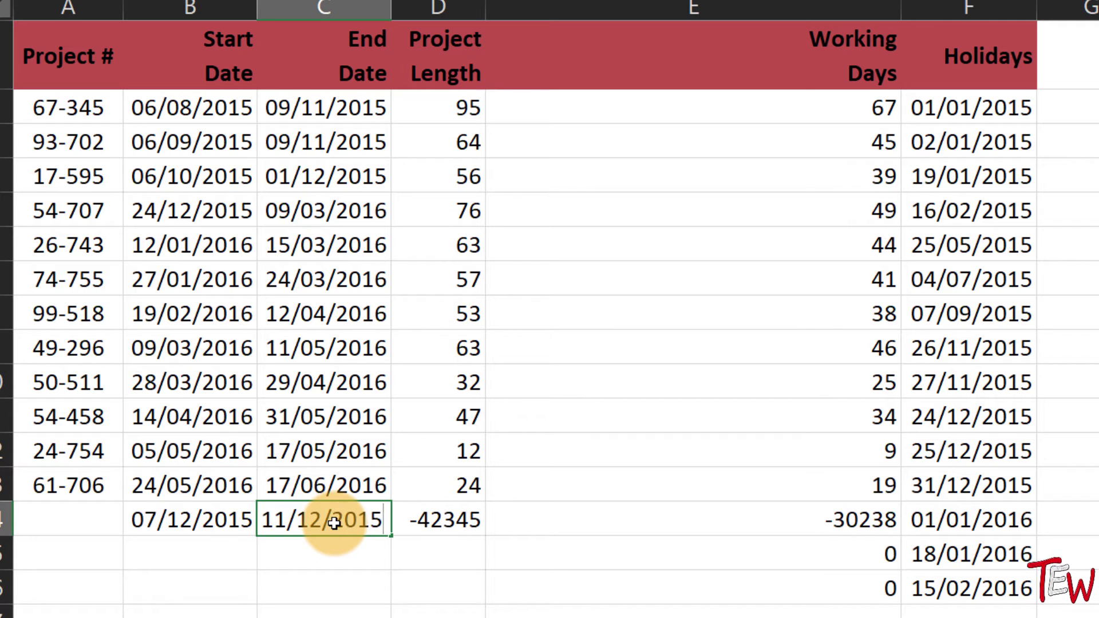
{"action": "left_click", "coordinate": [223, 558]}
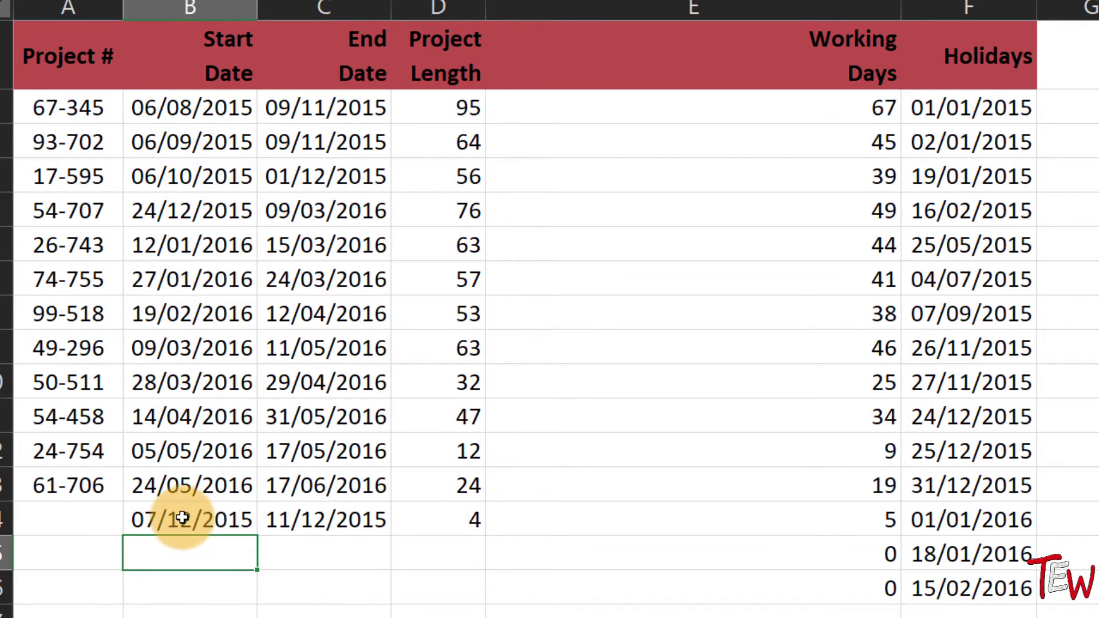
{"action": "left_click_drag", "start_coordinate": [182, 518], "coordinate": [294, 517]}
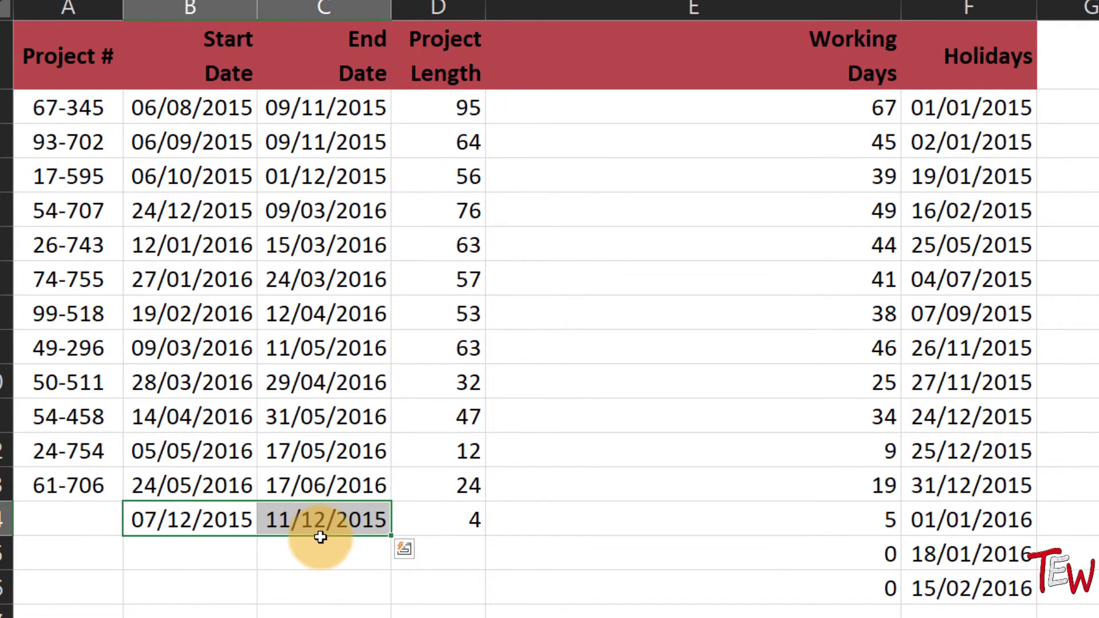
{"action": "left_click_drag", "start_coordinate": [325, 536], "coordinate": [322, 559]}
- Compare the Project Length subtraction formula in D14 with the NETWORKDAYS formula in E14 and check the dates they reference
{"action": "left_click", "coordinate": [474, 525]}
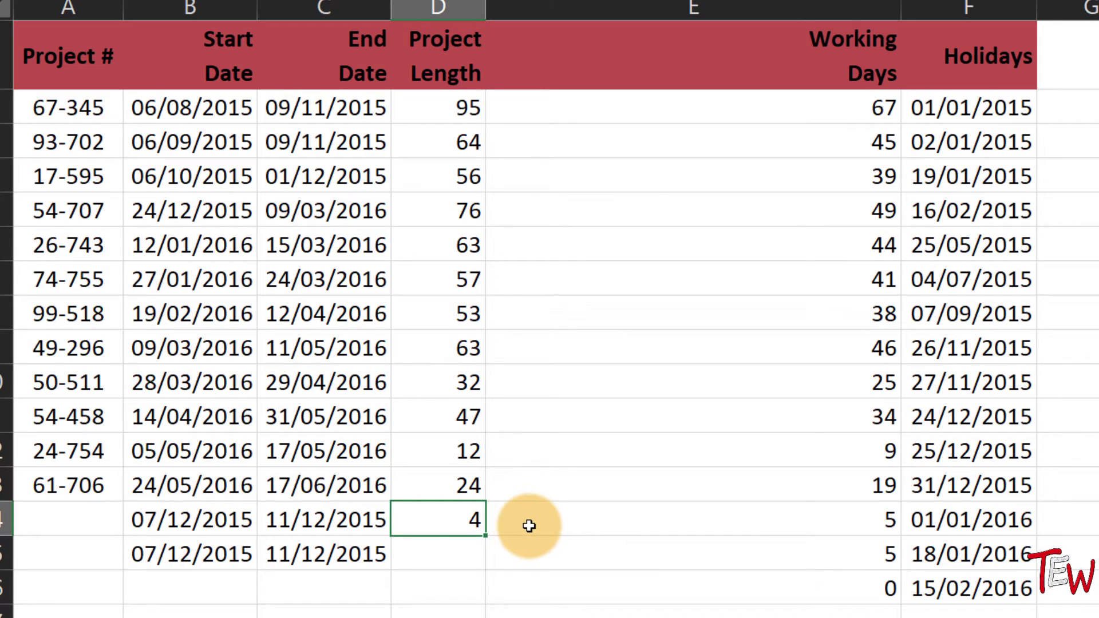
{"action": "key", "text": "F2"}
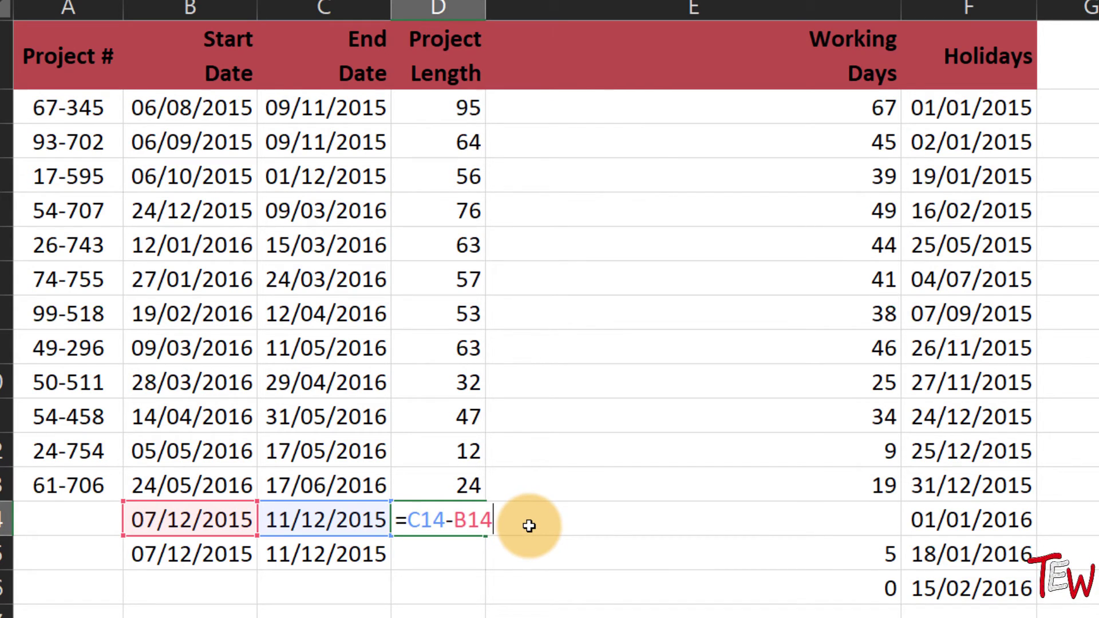
{"action": "left_click", "coordinate": [590, 556]}
{"action": "left_click", "coordinate": [618, 519]}
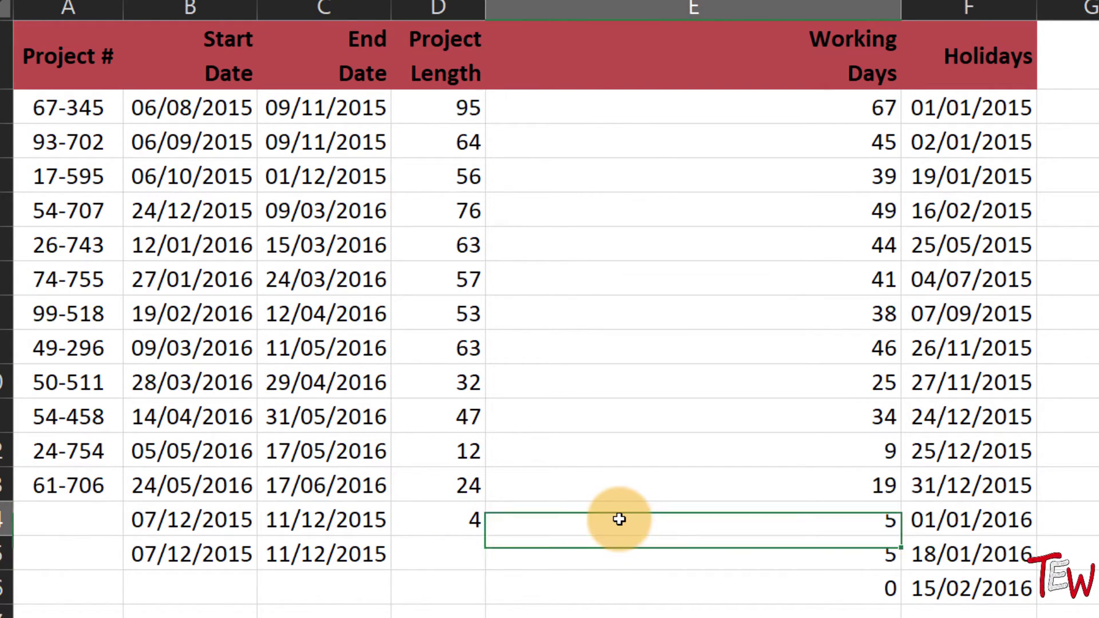
{"action": "key", "text": "F2"}
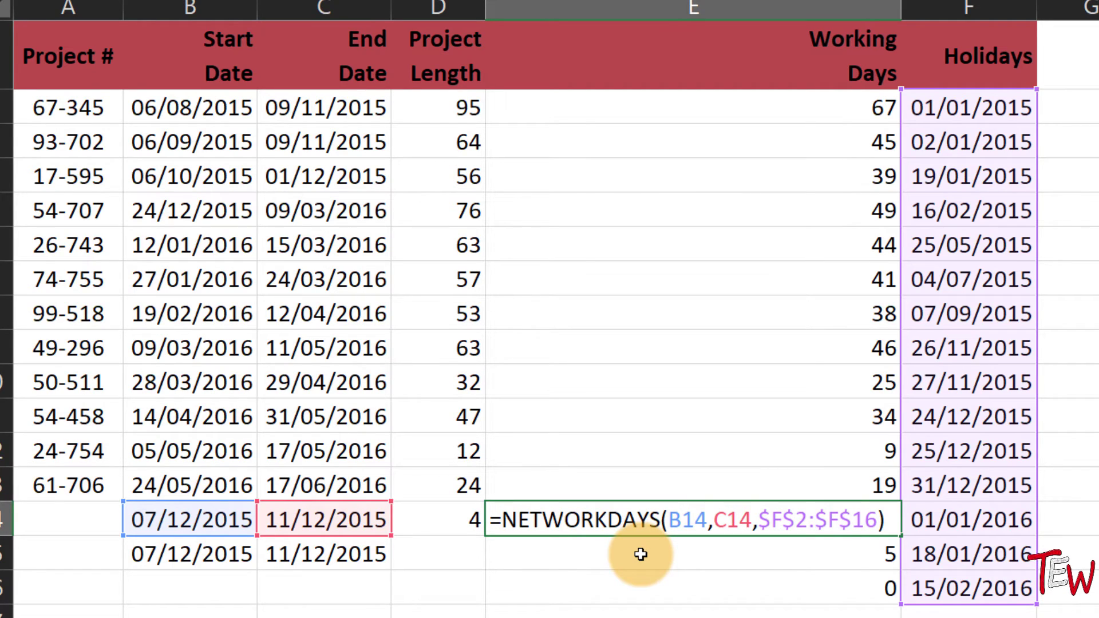
{"action": "left_click", "coordinate": [437, 519]}
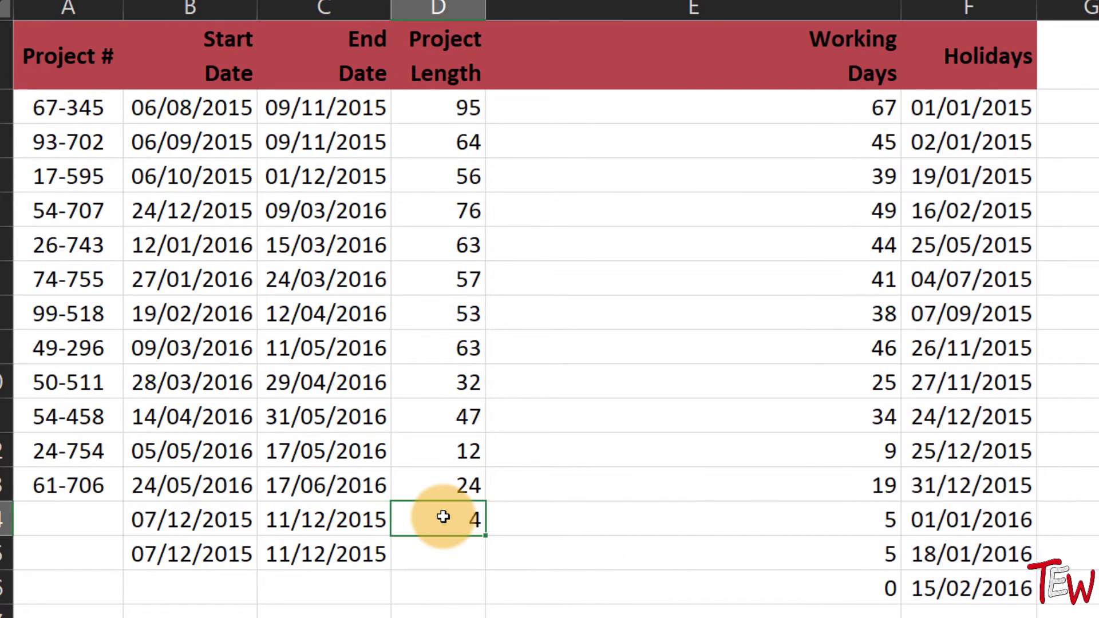
{"action": "double_click", "coordinate": [444, 517]}
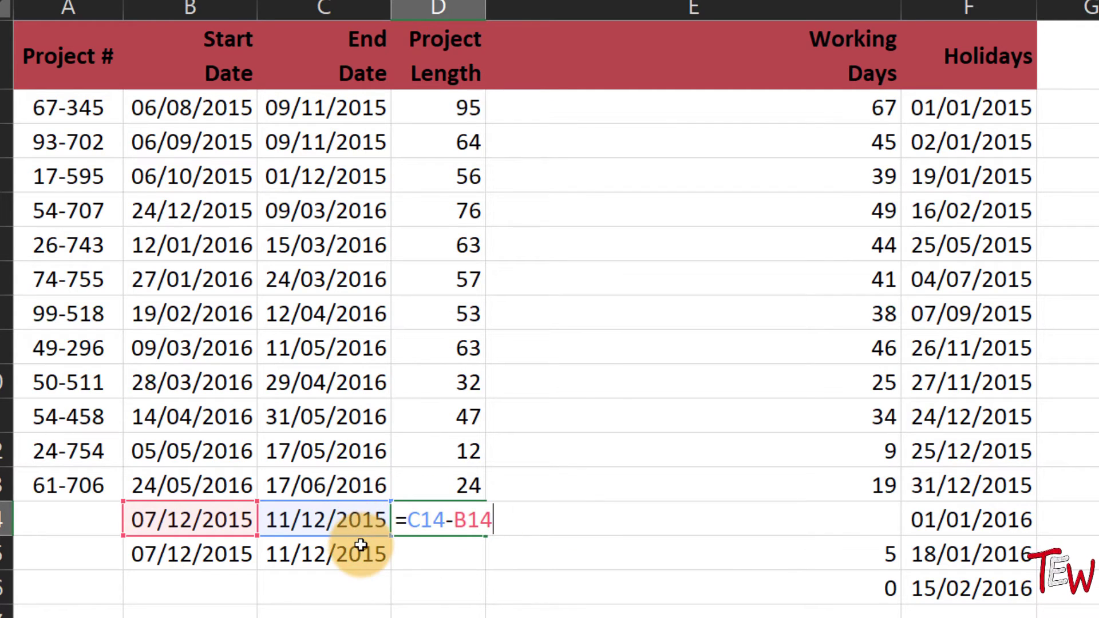
{"action": "key", "text": "ctrl+Return"}
{"action": "left_click", "coordinate": [320, 519]}
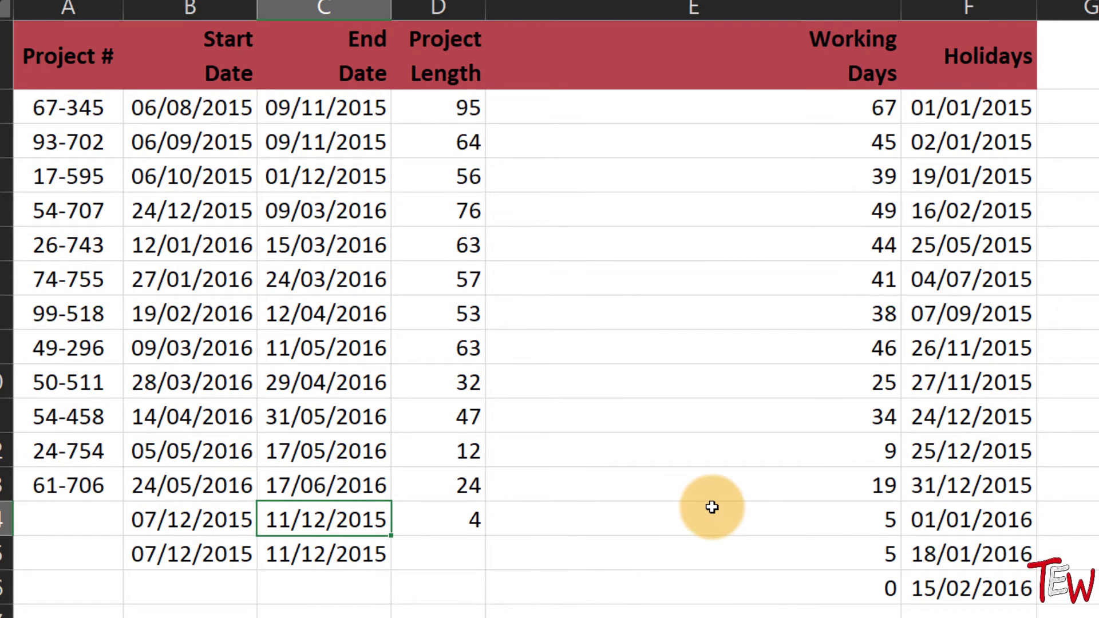
- Clear the arguments from E2's NETWORKDAYS formula and replace the function with NETWORKDAYS.INTL
{"action": "left_click", "coordinate": [757, 114]}
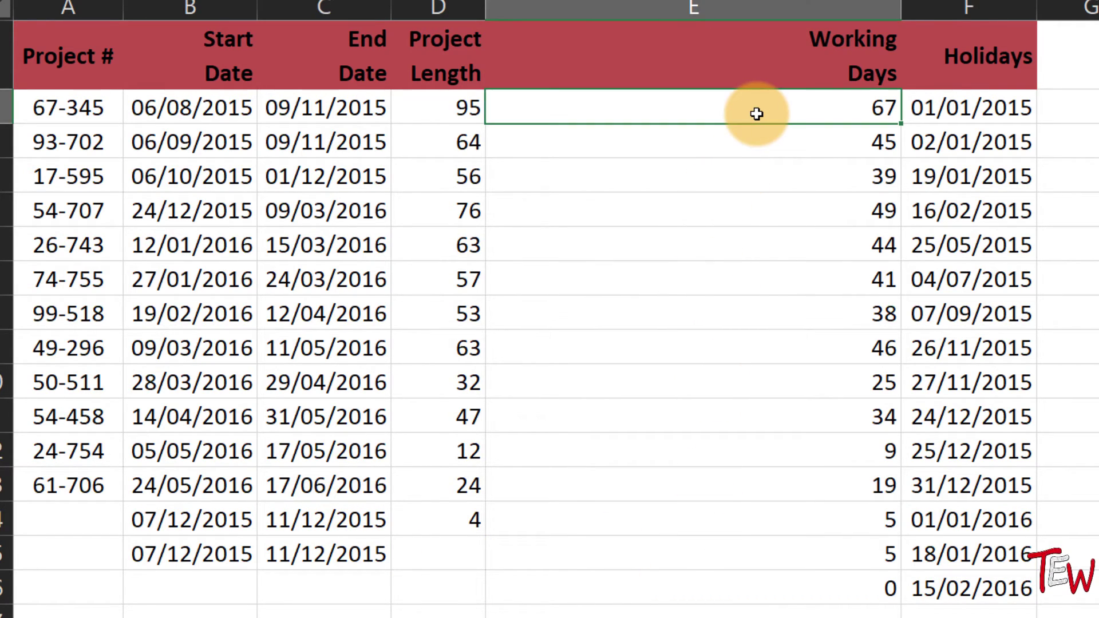
{"action": "key", "text": "F2"}
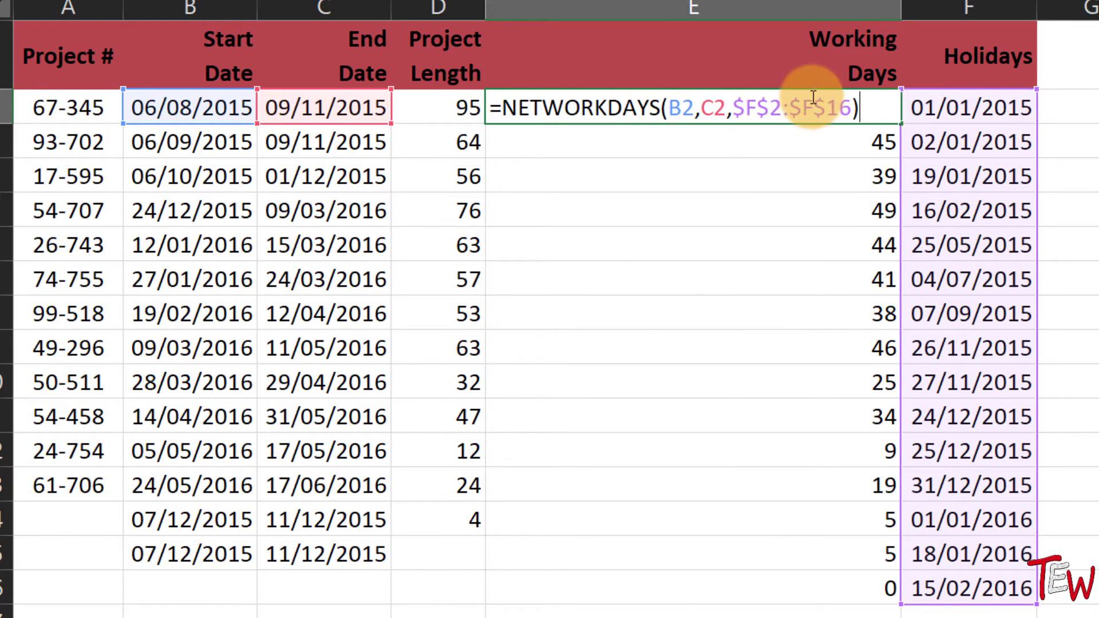
{"action": "left_click_drag", "start_coordinate": [855, 112], "coordinate": [669, 126]}
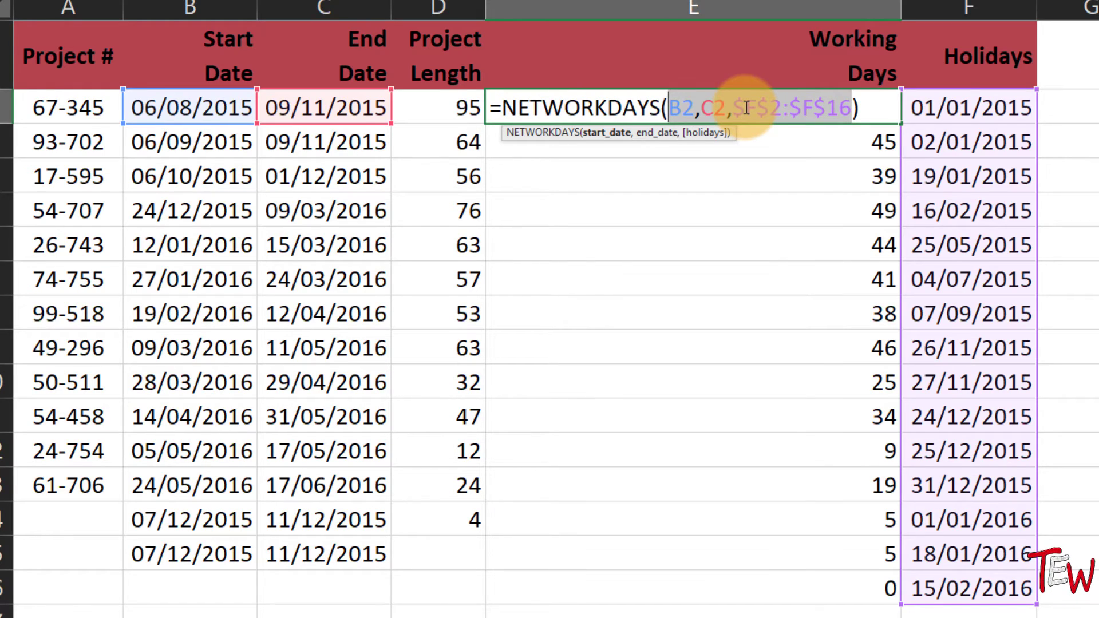
{"action": "key", "text": "BackSpace"}
{"action": "key", "text": "BackSpace"}
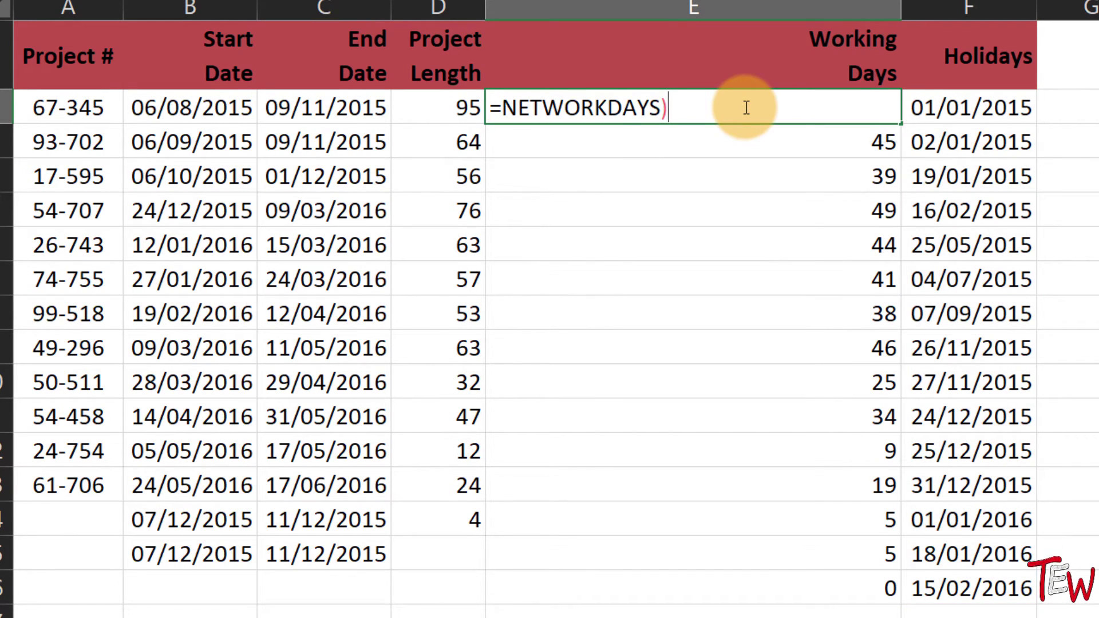
{"action": "key", "text": "Delete"}
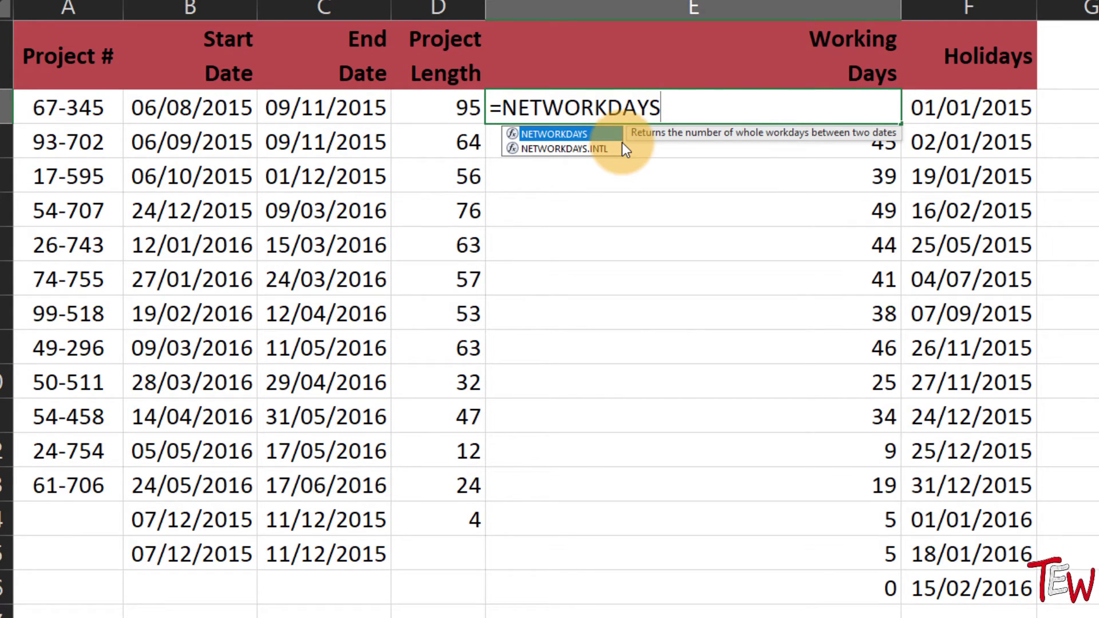
{"action": "left_click", "coordinate": [609, 152]}
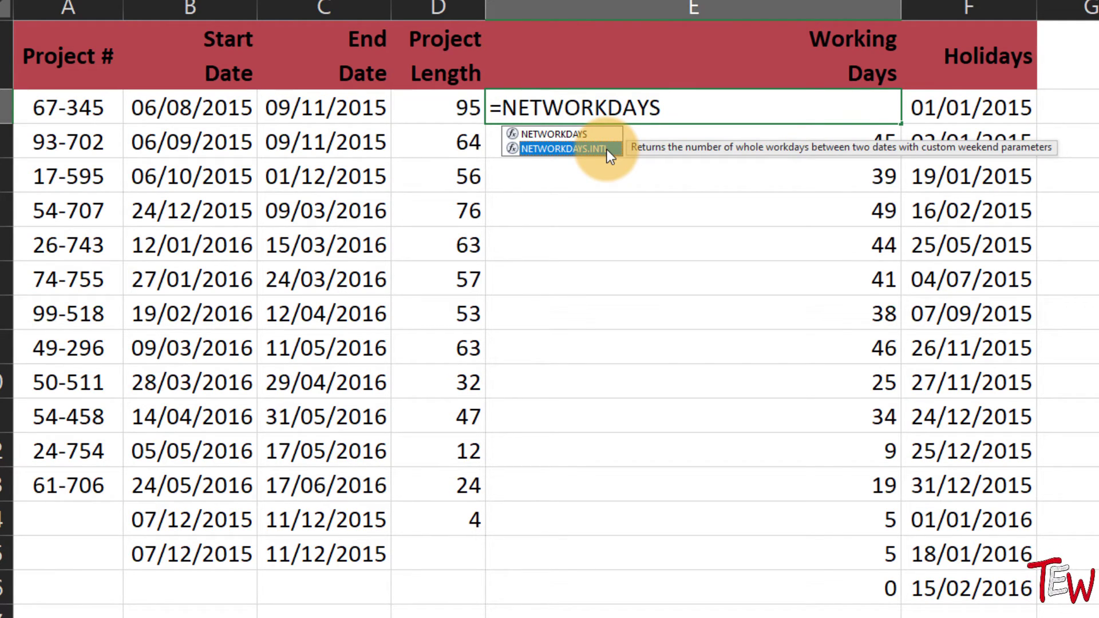
{"action": "double_click", "coordinate": [607, 149]}
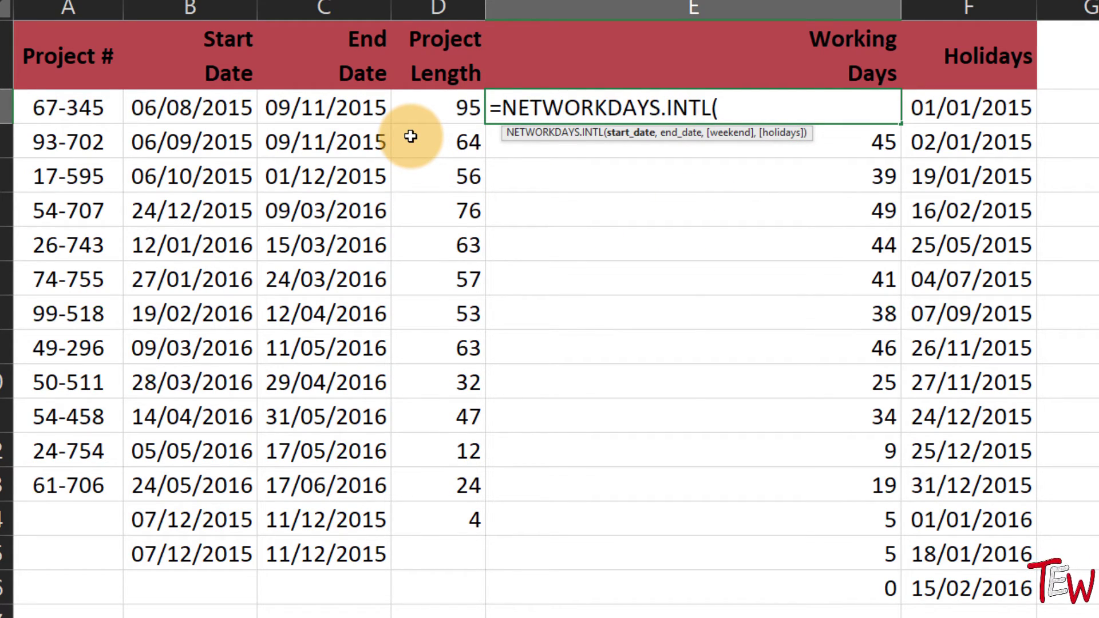
- Supply B2 as start date and C2 as end date in E2's NETWORKDAYS.INTL formula and look through the available weekend options
{"action": "left_click", "coordinate": [241, 106]}
{"action": "type", "text": ","}
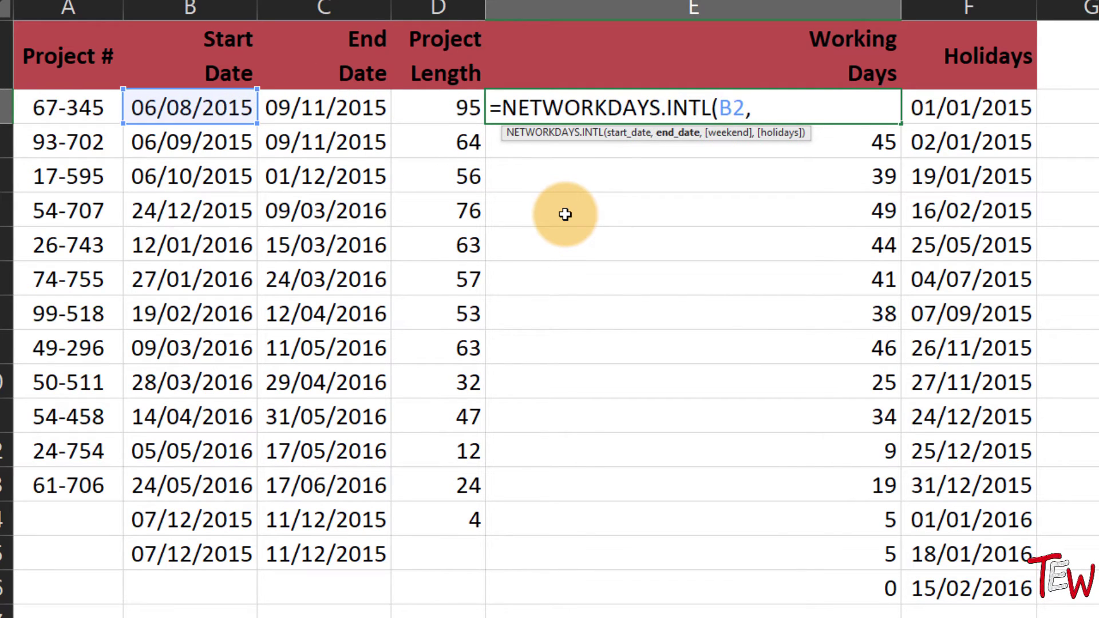
{"action": "left_click", "coordinate": [350, 120]}
{"action": "type", "text": ","}
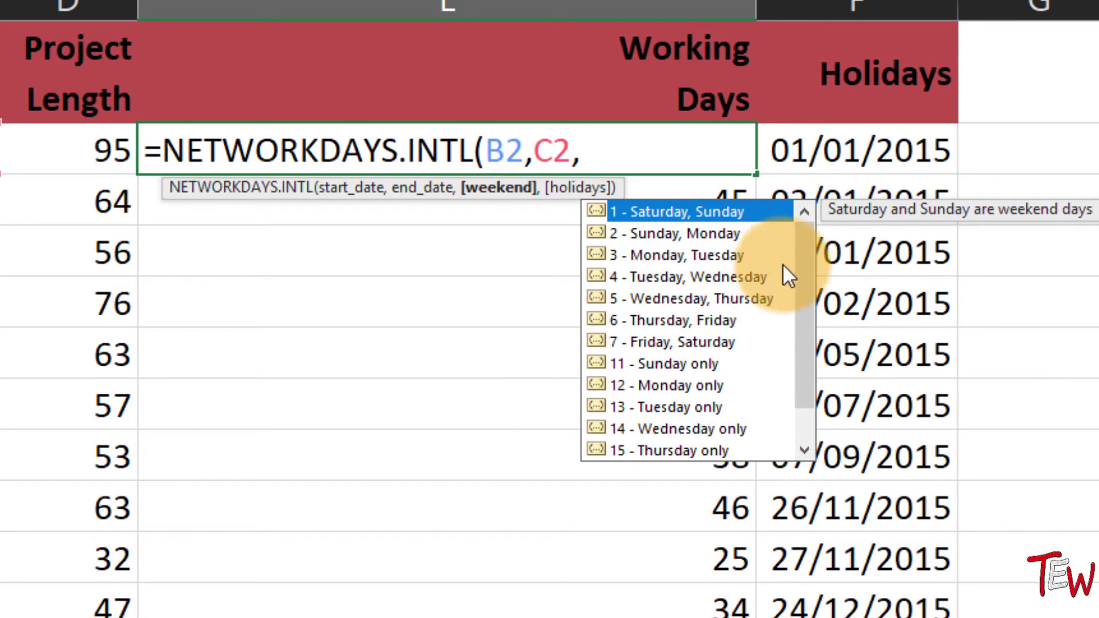
{"action": "left_click_drag", "start_coordinate": [805, 259], "coordinate": [823, 348]}
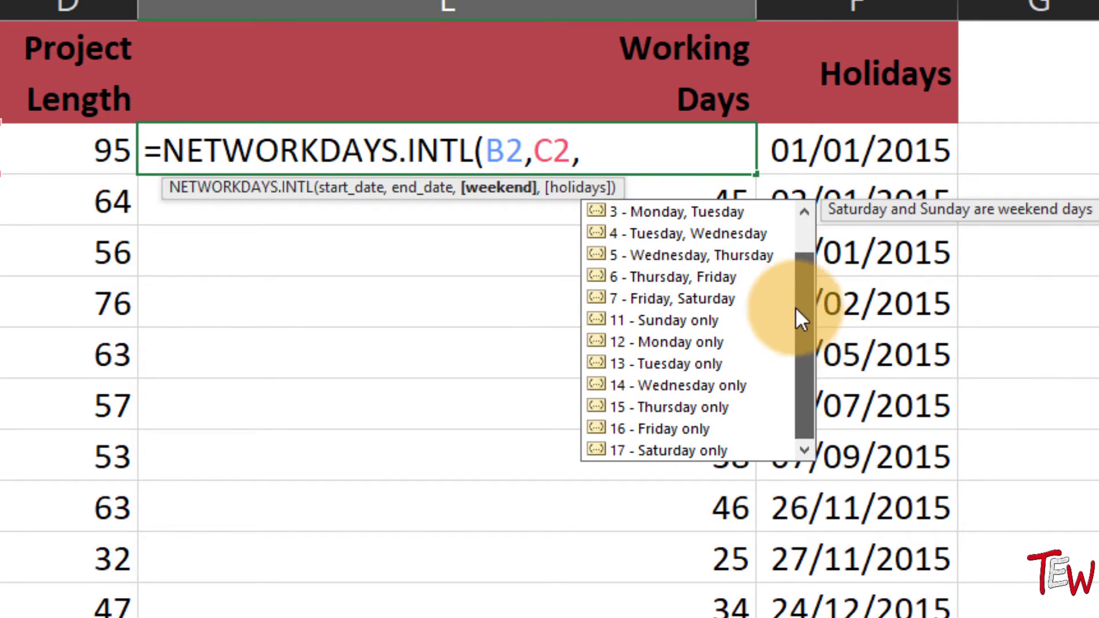
{"action": "left_click_drag", "start_coordinate": [796, 306], "coordinate": [805, 256]}
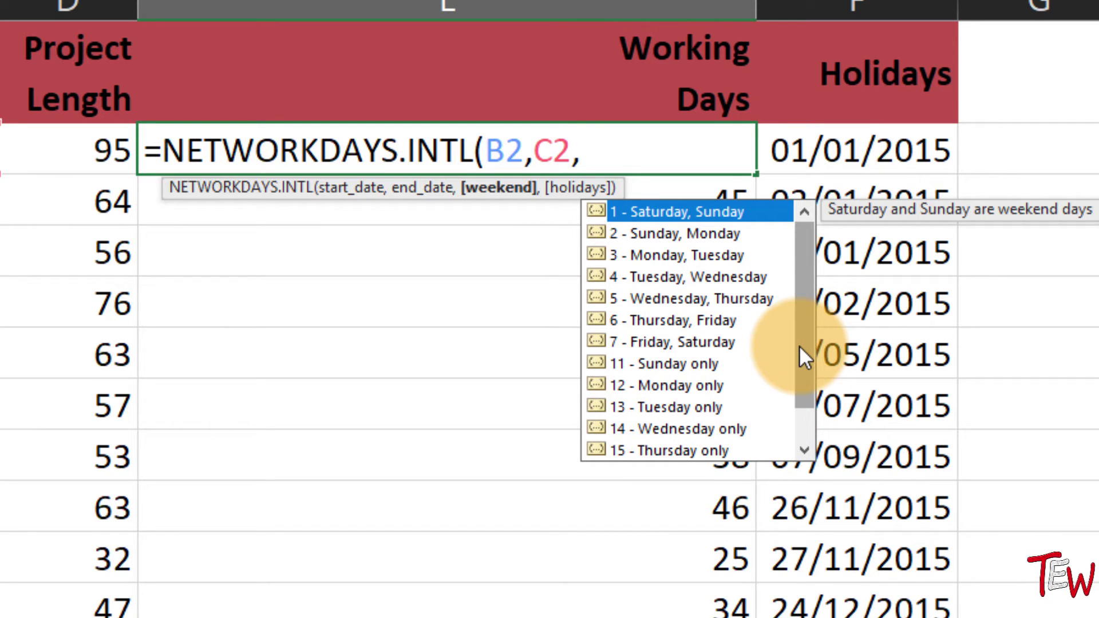
{"action": "scroll", "coordinate": [800, 345], "scroll_direction": "down", "scroll_amount": 1}
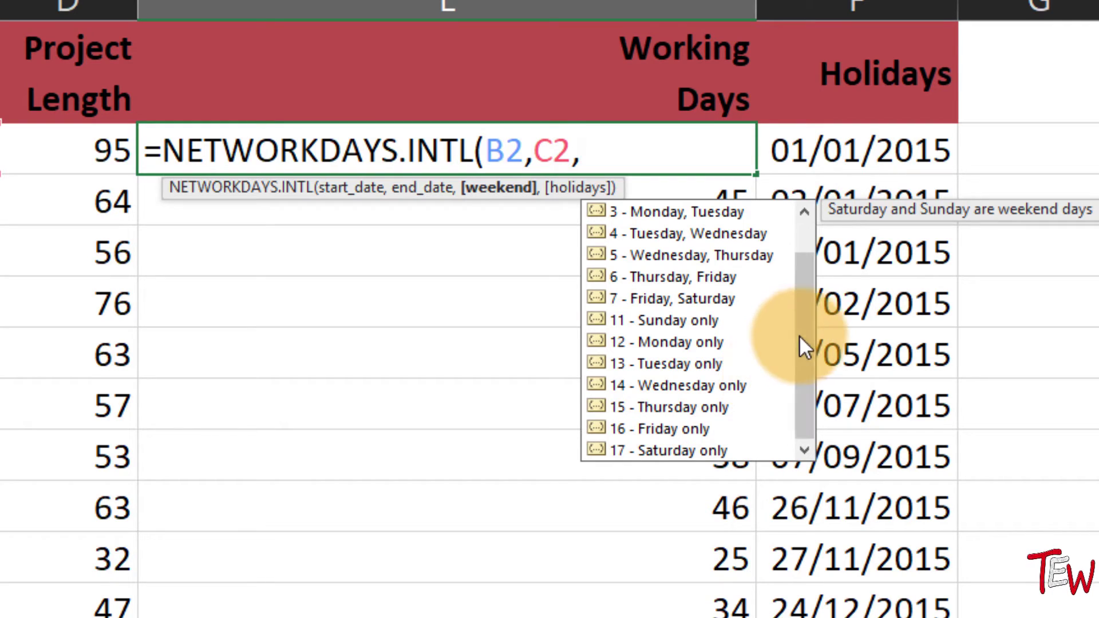
{"action": "scroll", "coordinate": [811, 293], "scroll_direction": "up", "scroll_amount": 1}
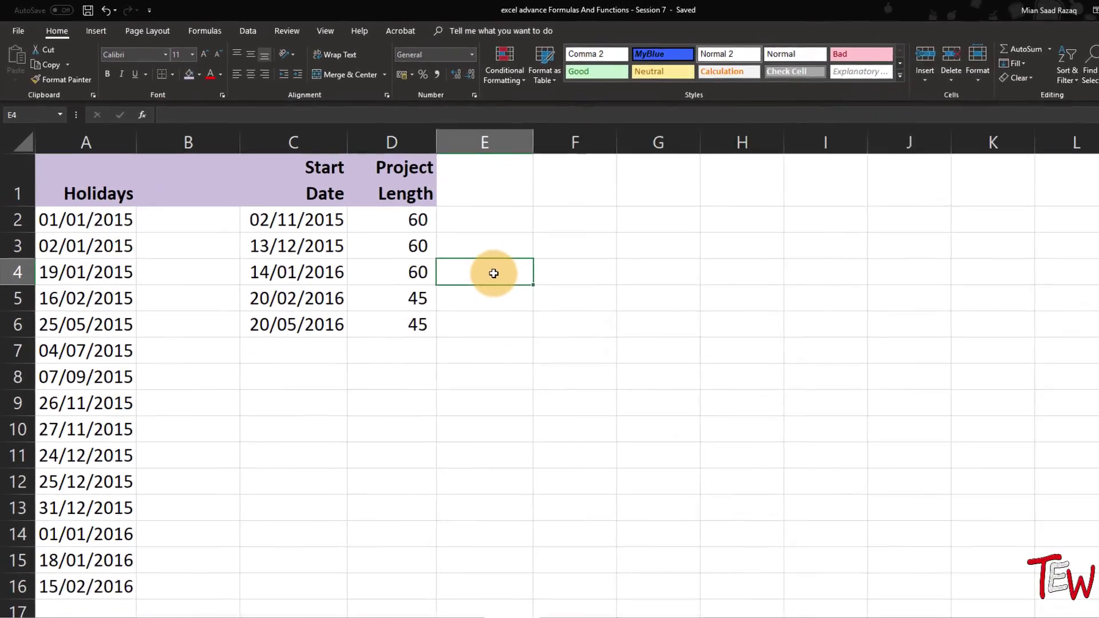
- Review the Start Date and Project Length columns and enter =C2+60 in E2 to add 60 days to the first start date
{"action": "left_click", "coordinate": [371, 186]}
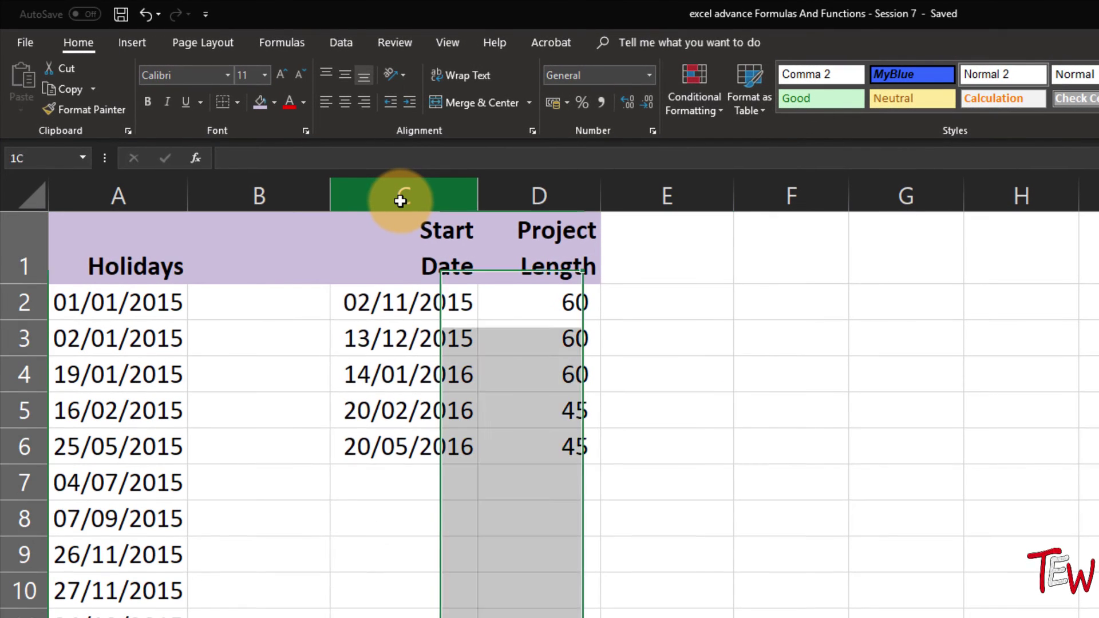
{"action": "left_click", "coordinate": [541, 192]}
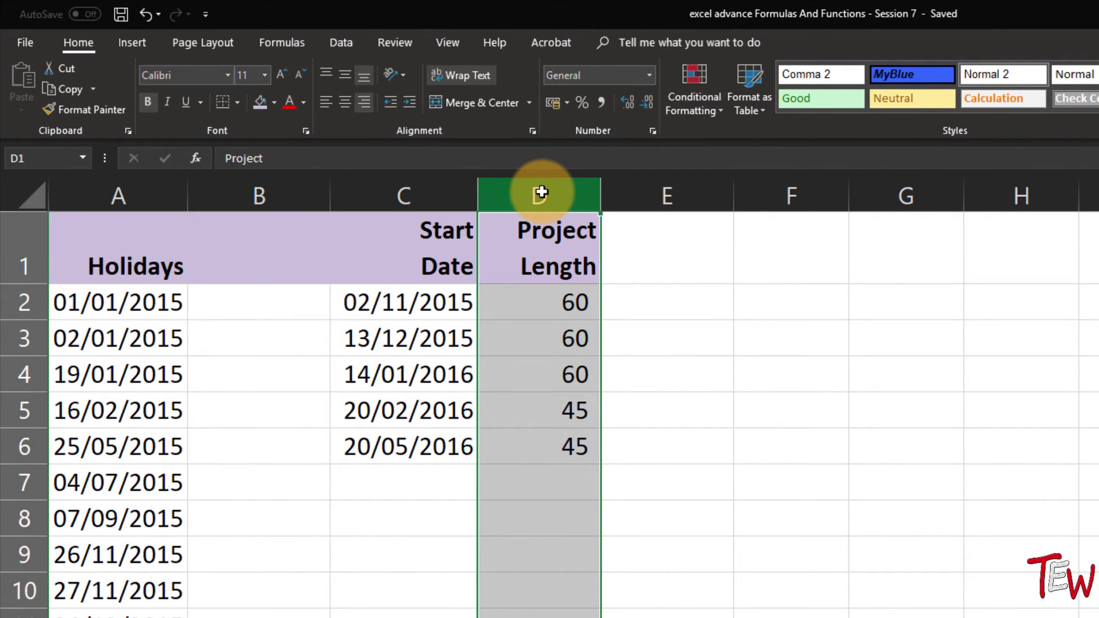
{"action": "left_click", "coordinate": [544, 300]}
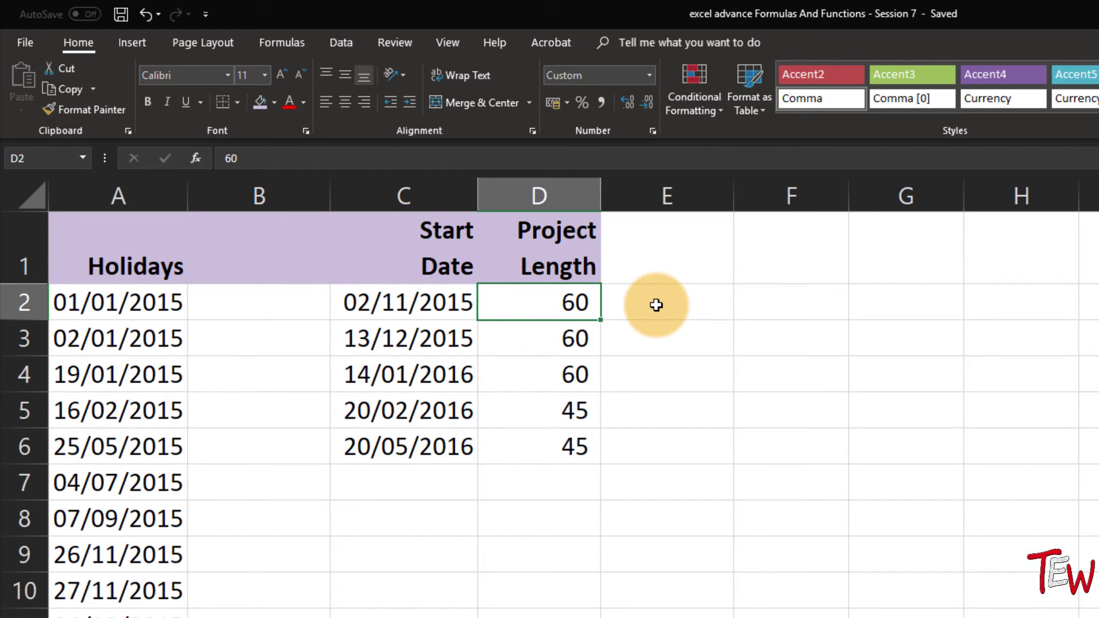
{"action": "left_click", "coordinate": [421, 326]}
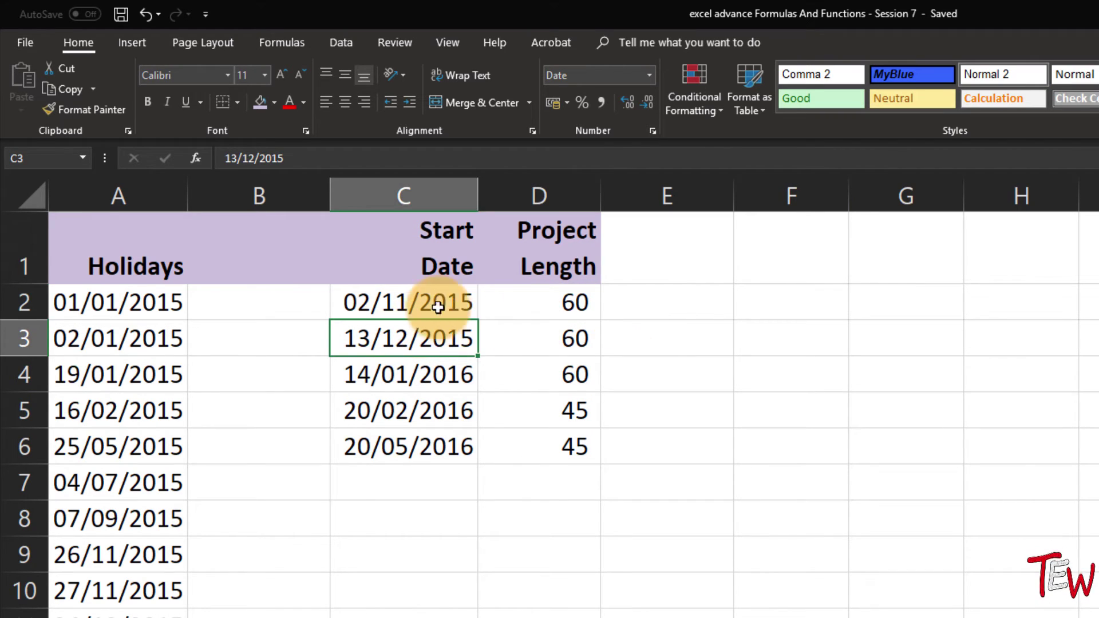
{"action": "left_click", "coordinate": [661, 311]}
{"action": "type", "text": "="}
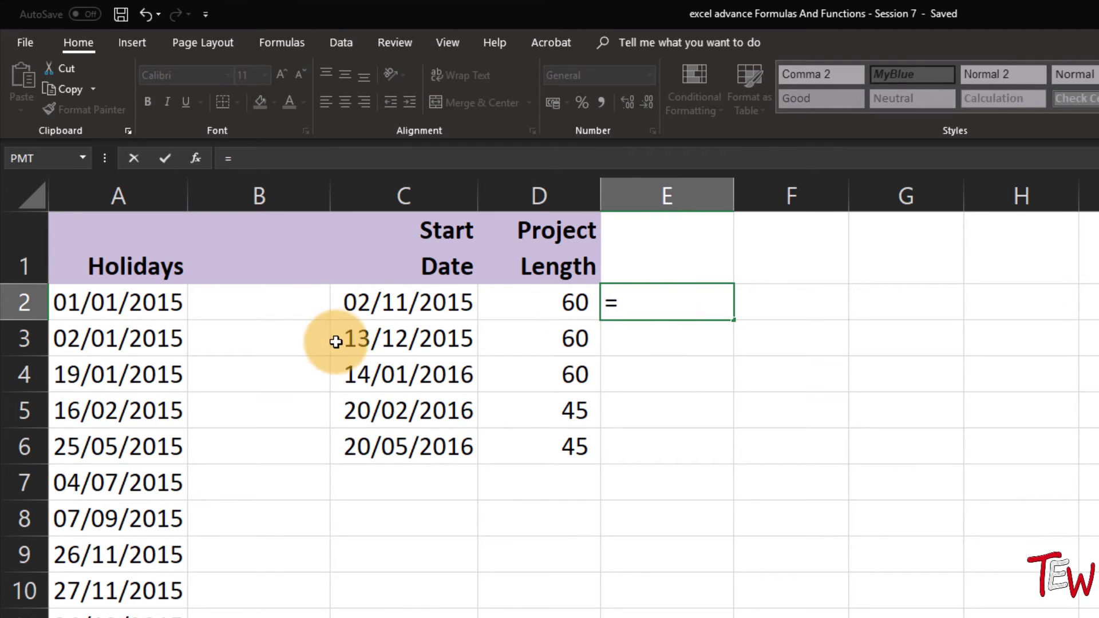
{"action": "left_click", "coordinate": [393, 296]}
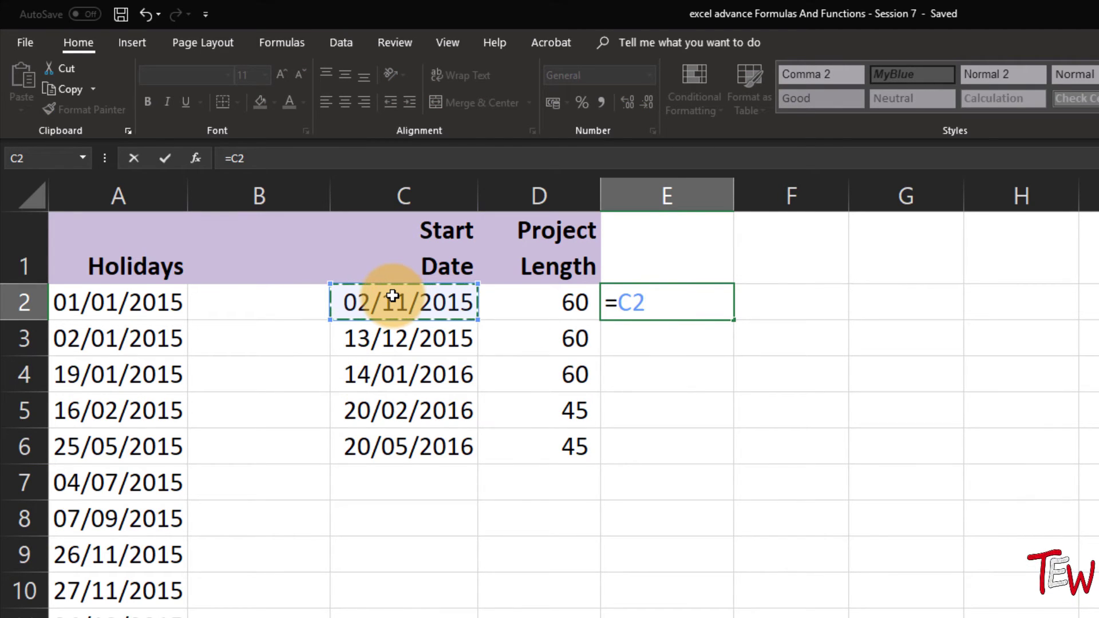
{"action": "type", "text": "+60"}
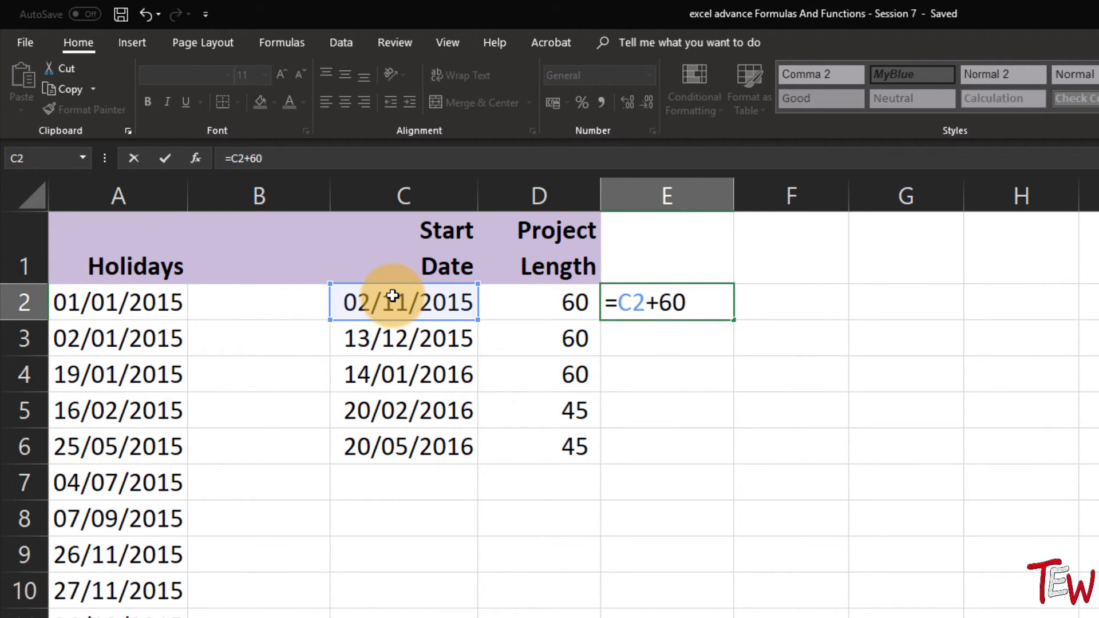
{"action": "key", "text": "Return"}
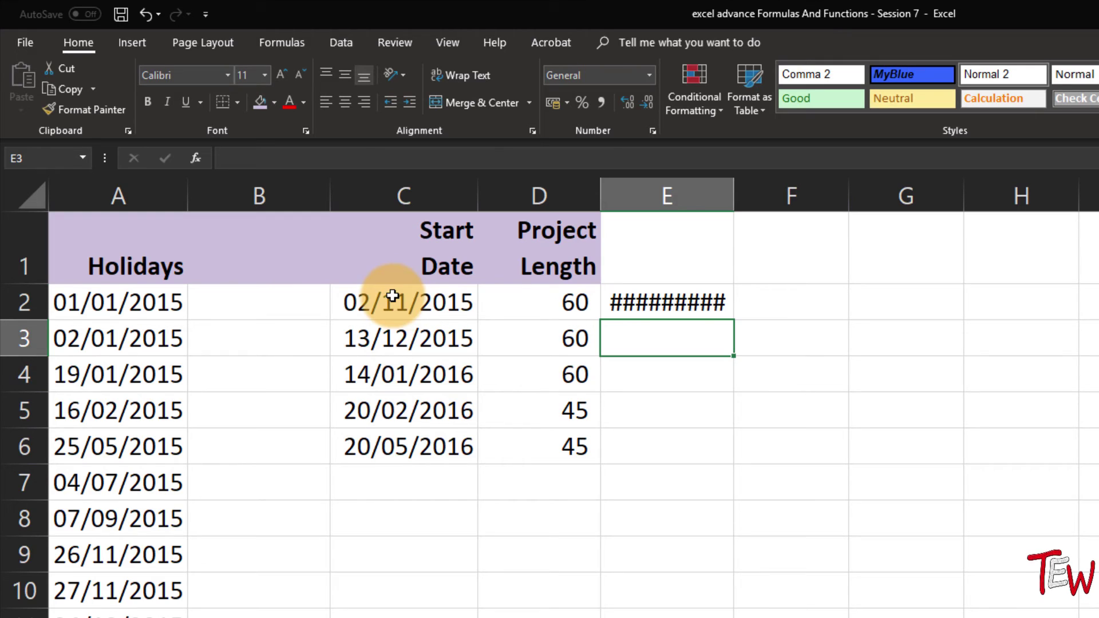
- Fit column E's width to its dates and fill the E2 formula down to E6
{"action": "double_click", "coordinate": [734, 196]}
{"action": "left_click", "coordinate": [700, 299]}
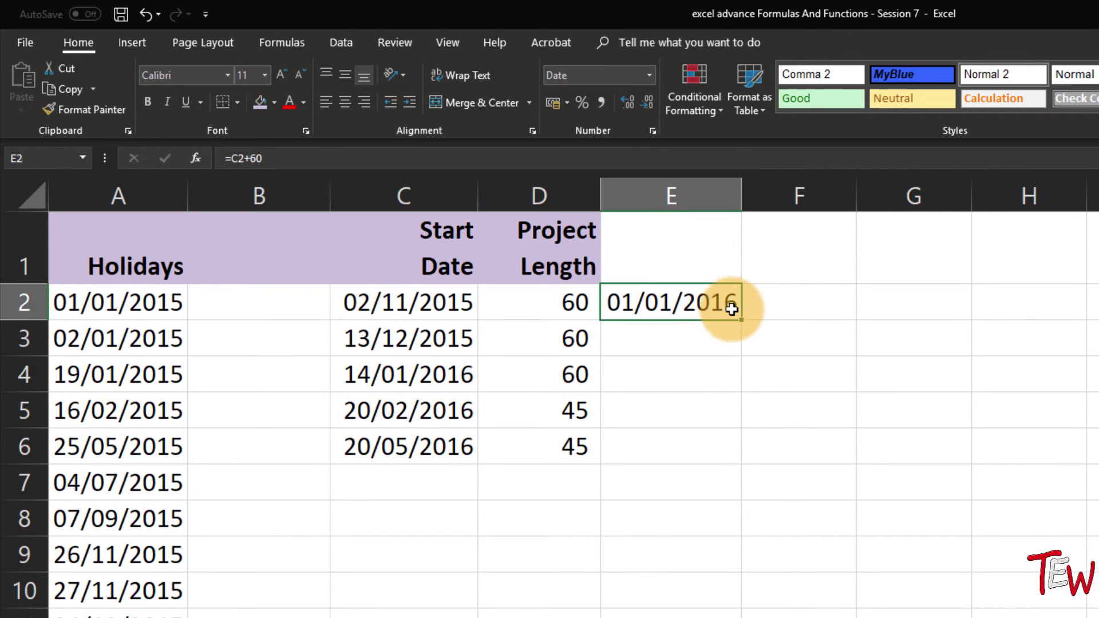
{"action": "mouse_move", "coordinate": [741, 322]}
{"action": "left_mouse_down"}
{"action": "mouse_move", "coordinate": [727, 299]}
{"action": "mouse_move", "coordinate": [739, 317]}
{"action": "left_mouse_up"}
{"action": "double_click", "coordinate": [741, 319]}
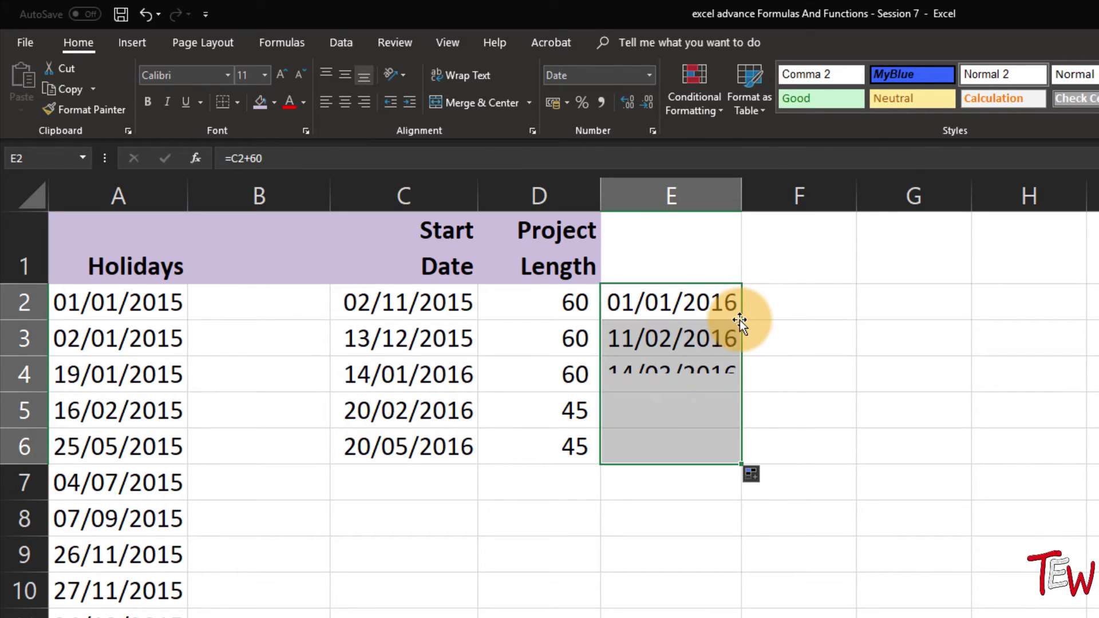
{"action": "left_click", "coordinate": [817, 300]}
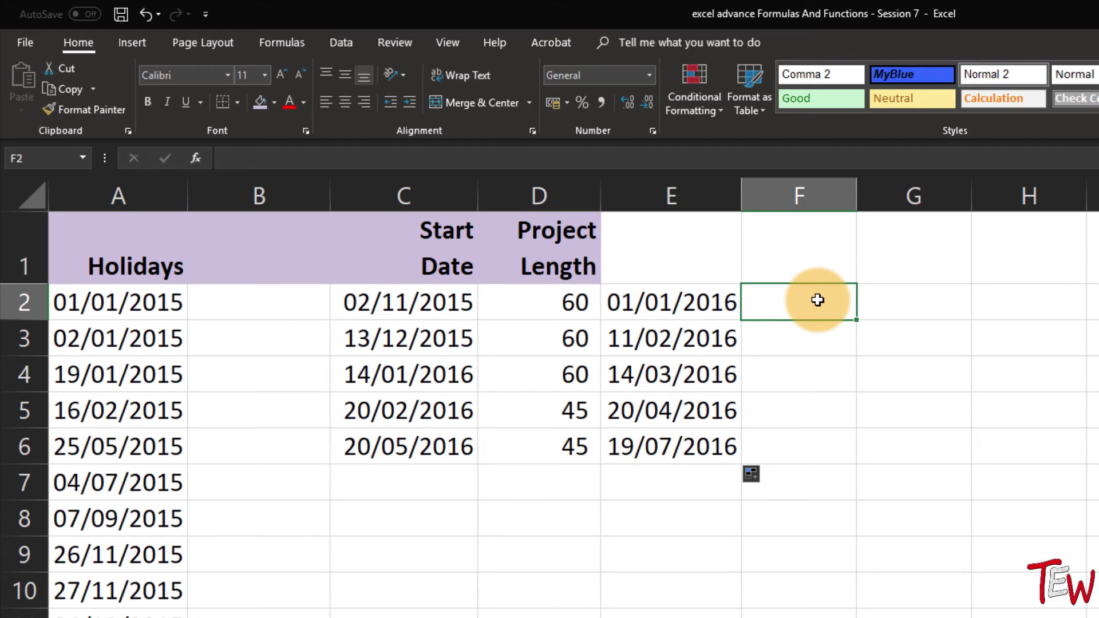
- Enter =WORKDAY(C2,D2) in F2 to calculate the first project's end date in working days
{"action": "type", "text": "=wo"}
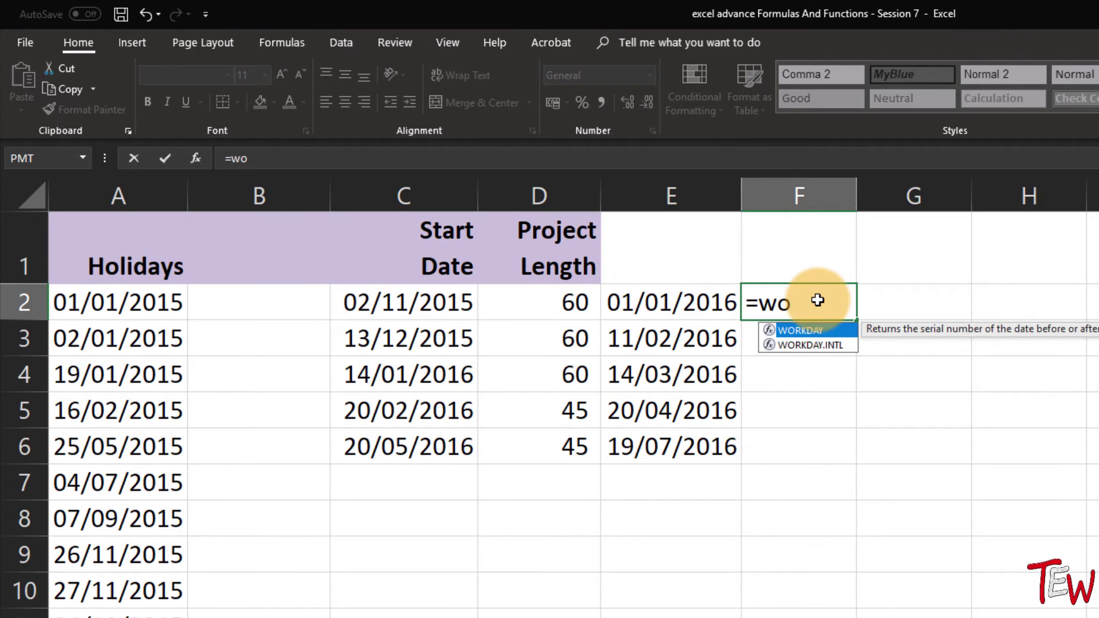
{"action": "key", "text": "Tab"}
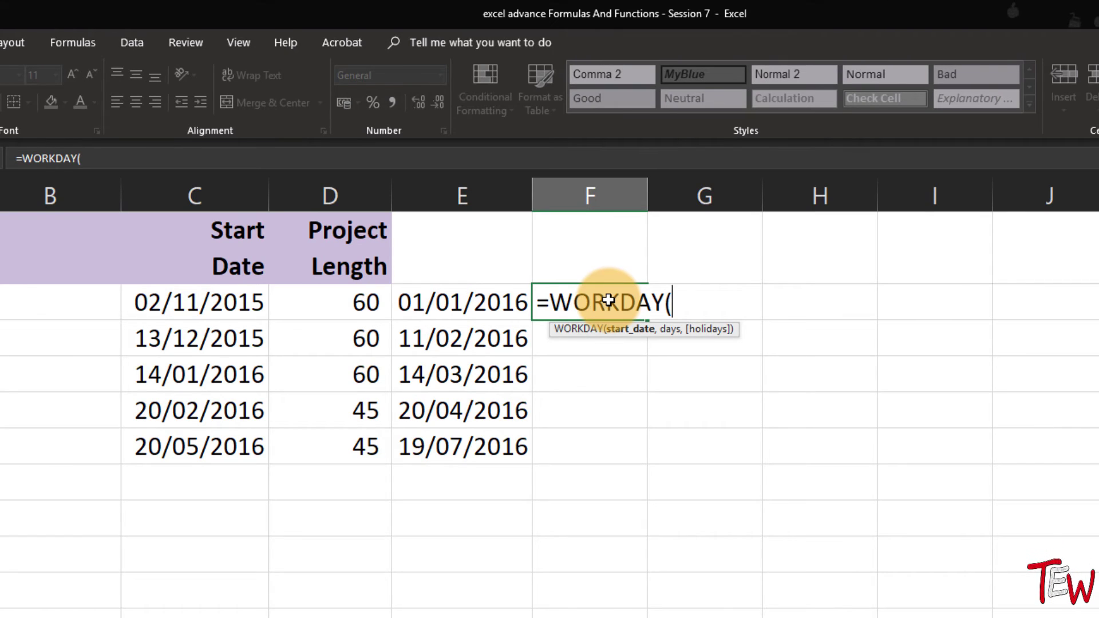
{"action": "key", "text": "BackSpace"}
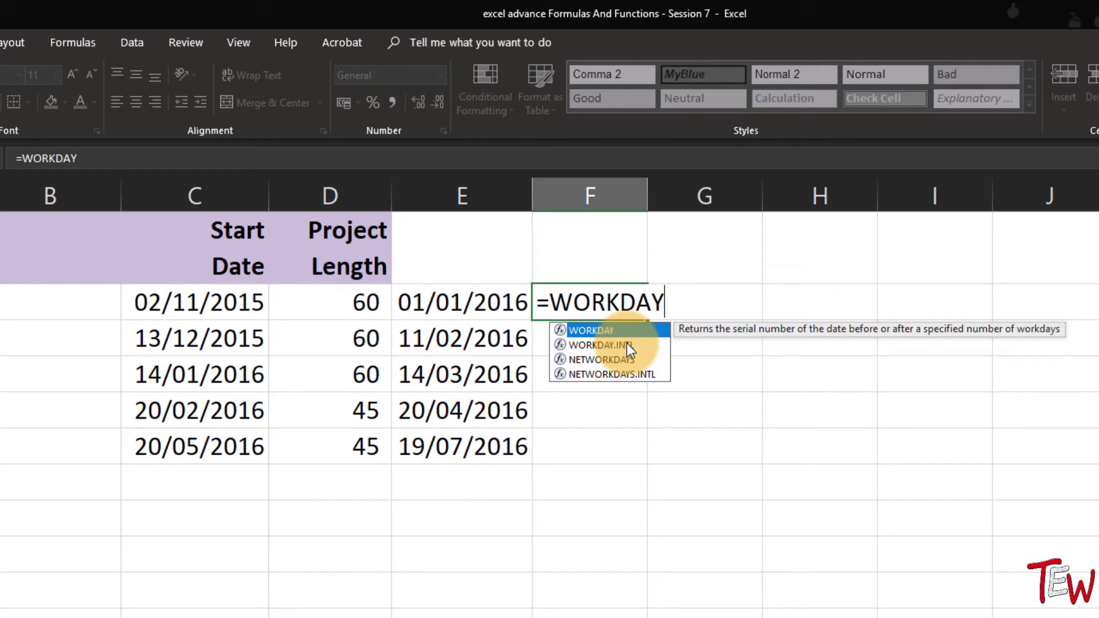
{"action": "type", "text": "("}
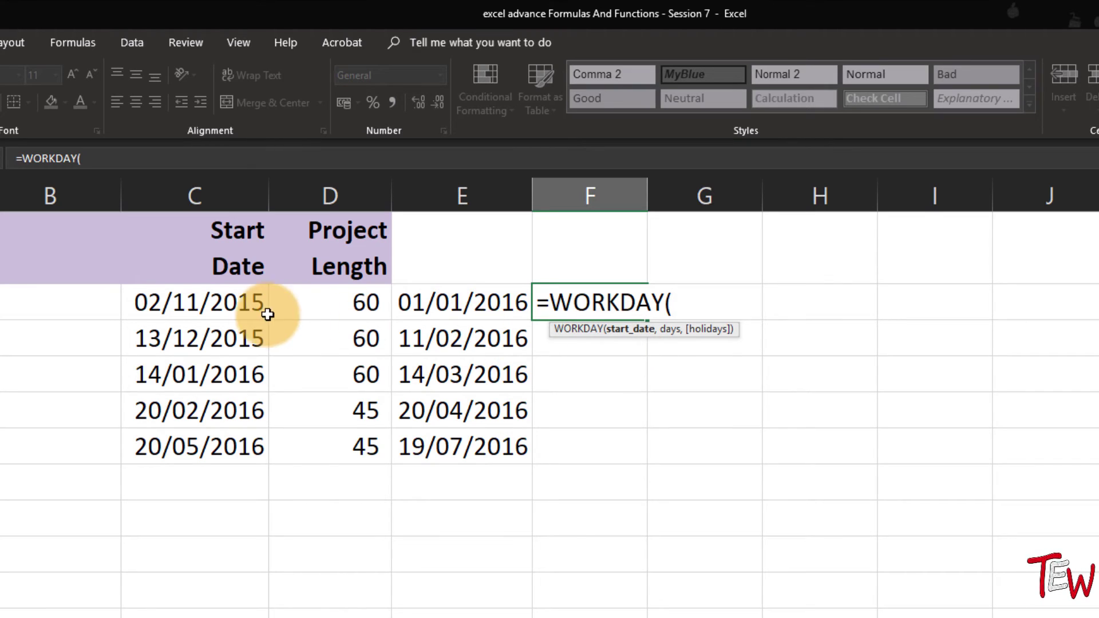
{"action": "left_click", "coordinate": [240, 302]}
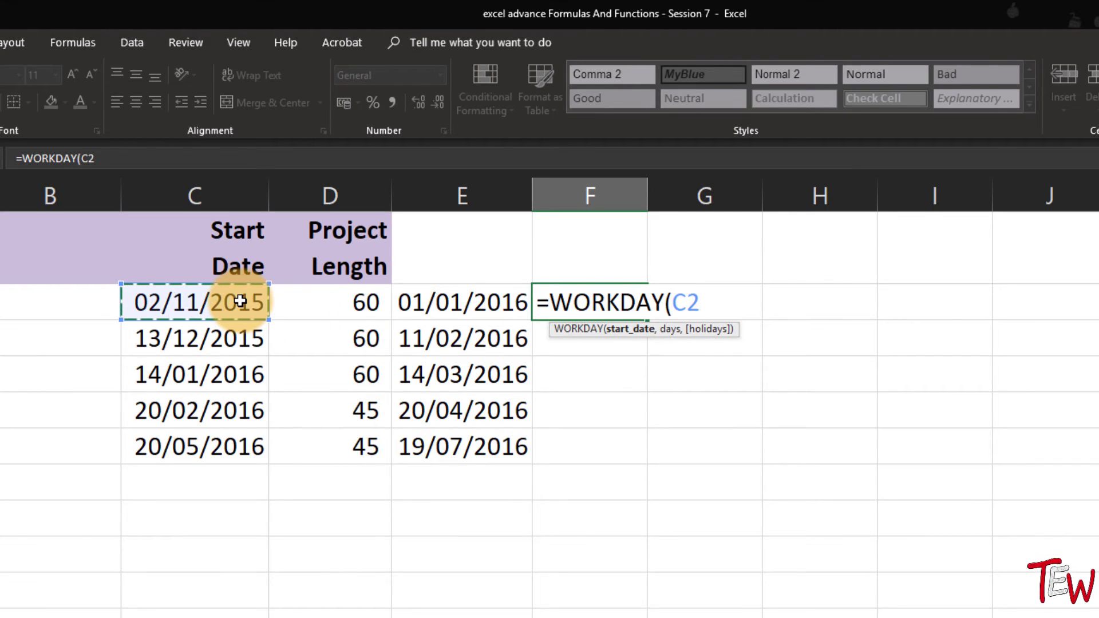
{"action": "type", "text": ","}
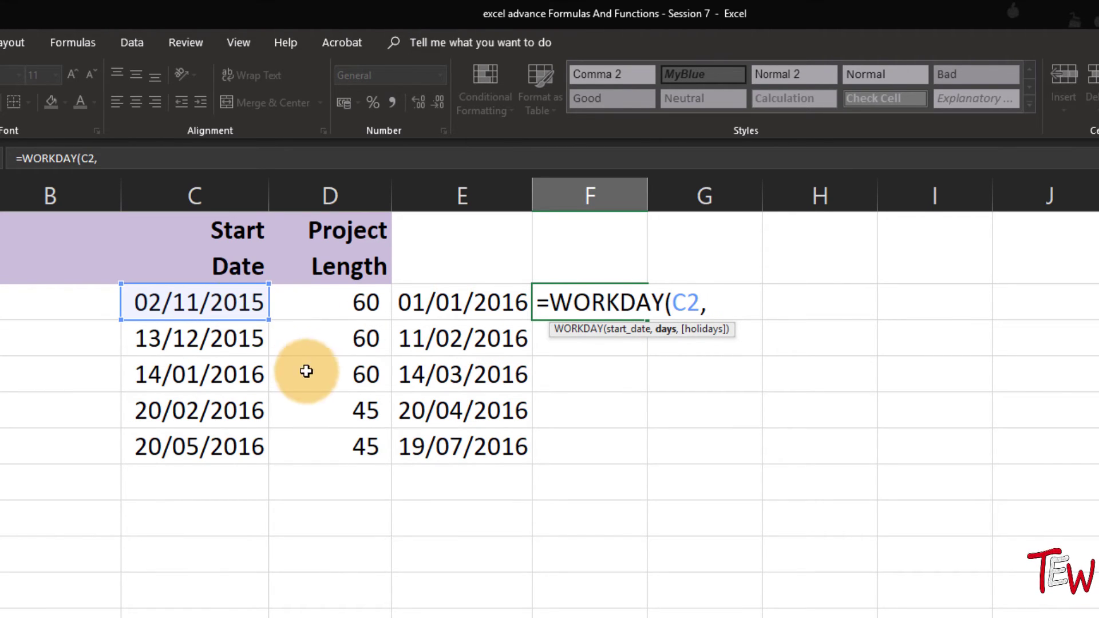
{"action": "left_click", "coordinate": [339, 306]}
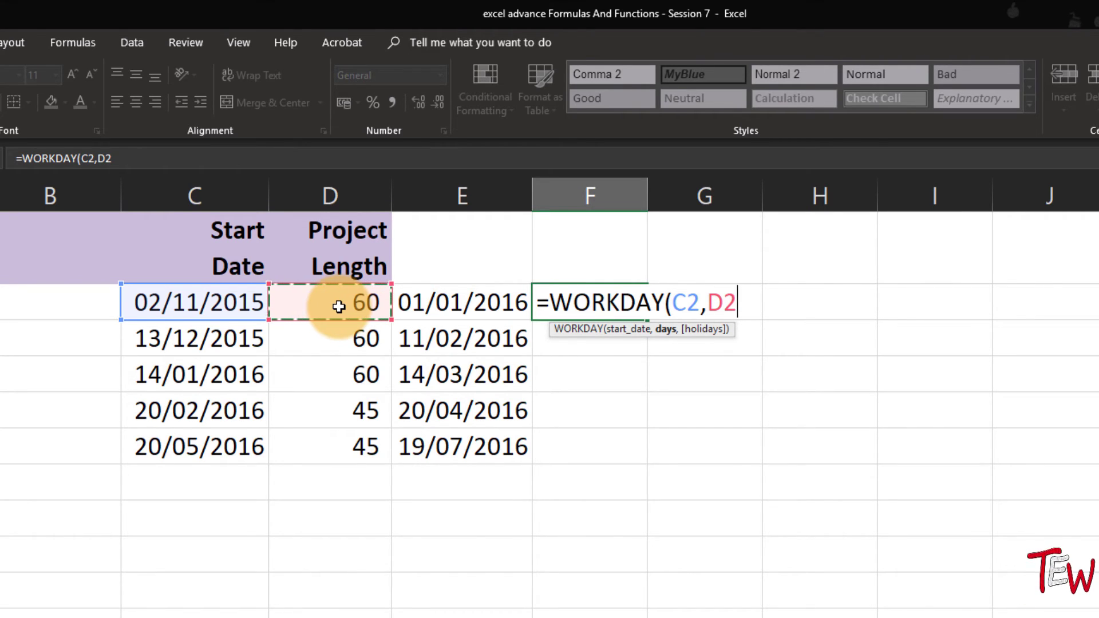
{"action": "key", "text": "Return"}
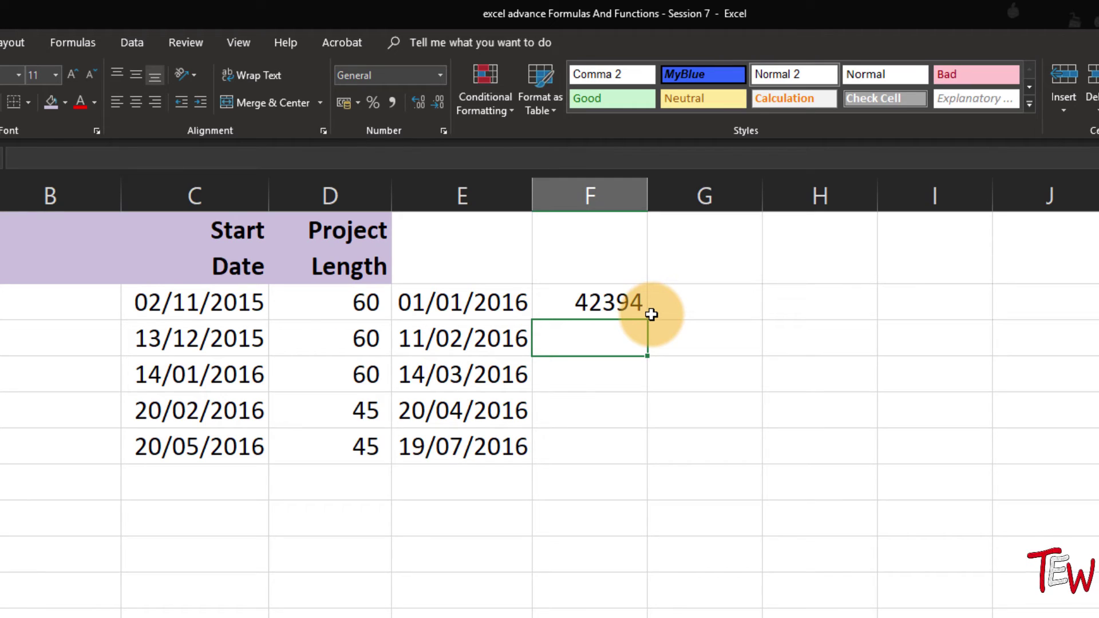
- Try copying only E2's date format onto F2 and fitting column F's width, and undo both changes
{"action": "left_click", "coordinate": [523, 302]}
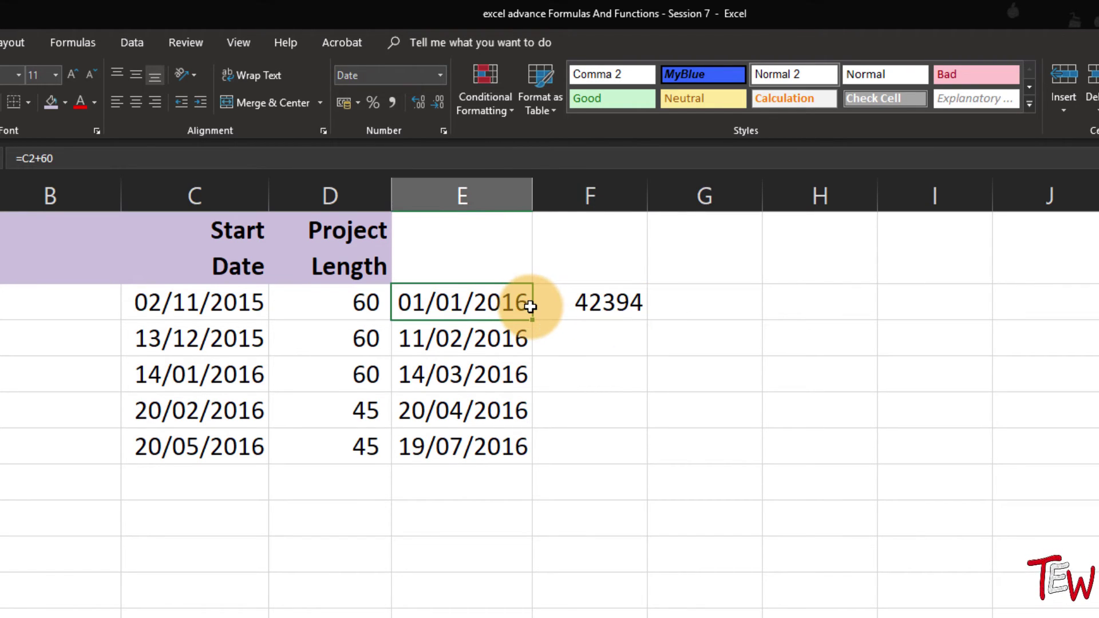
{"action": "left_click_drag", "start_coordinate": [530, 308], "coordinate": [577, 300]}
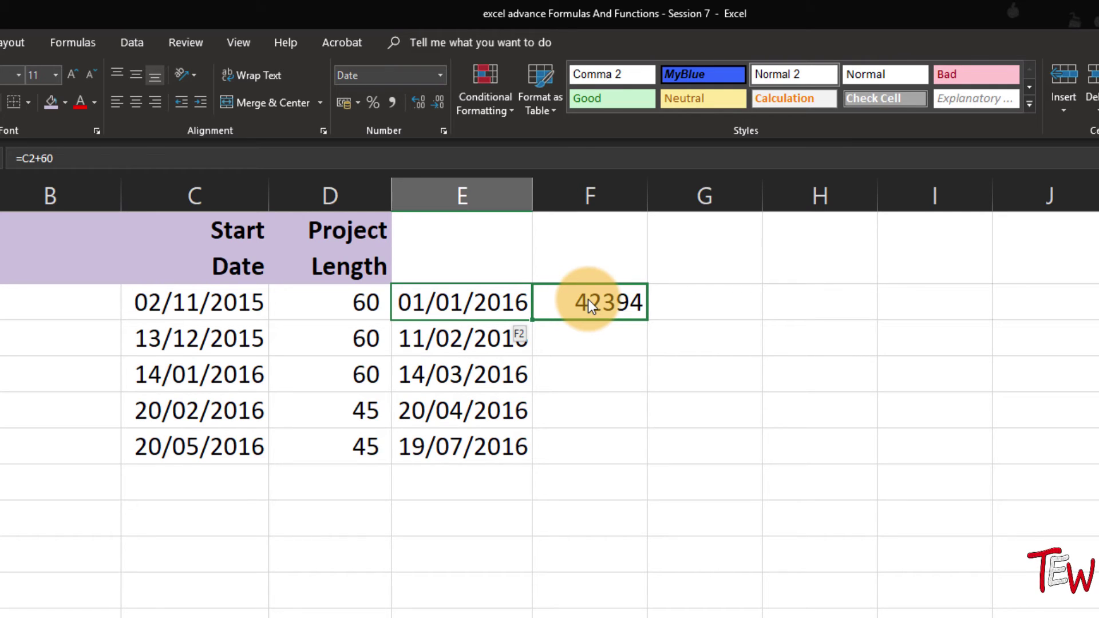
{"action": "right_click", "coordinate": [589, 300]}
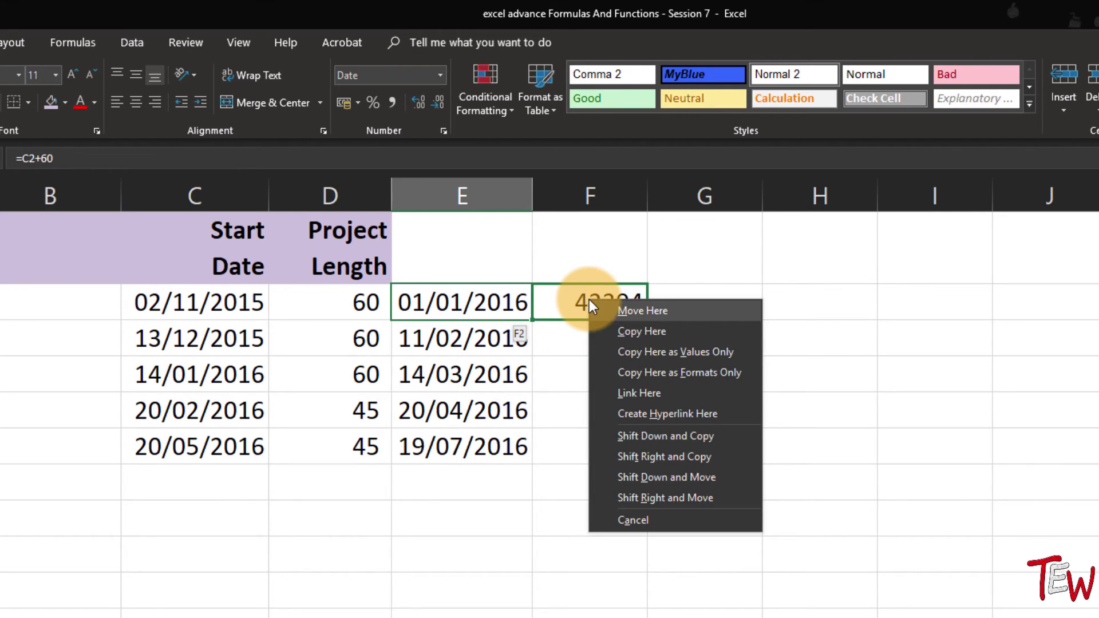
{"action": "left_click", "coordinate": [719, 372]}
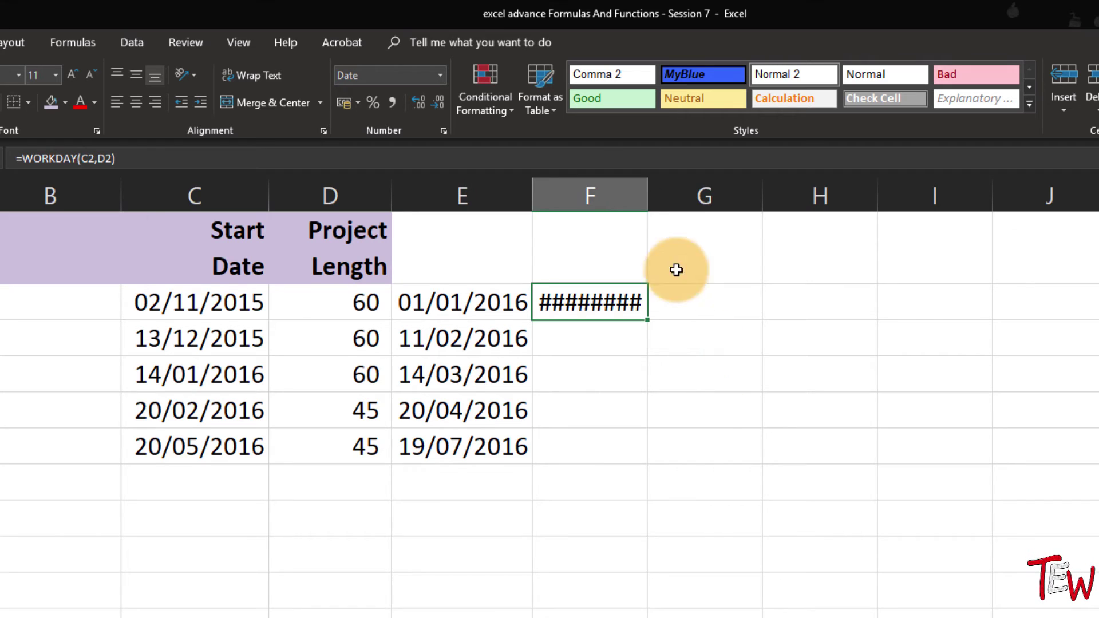
{"action": "double_click", "coordinate": [650, 200]}
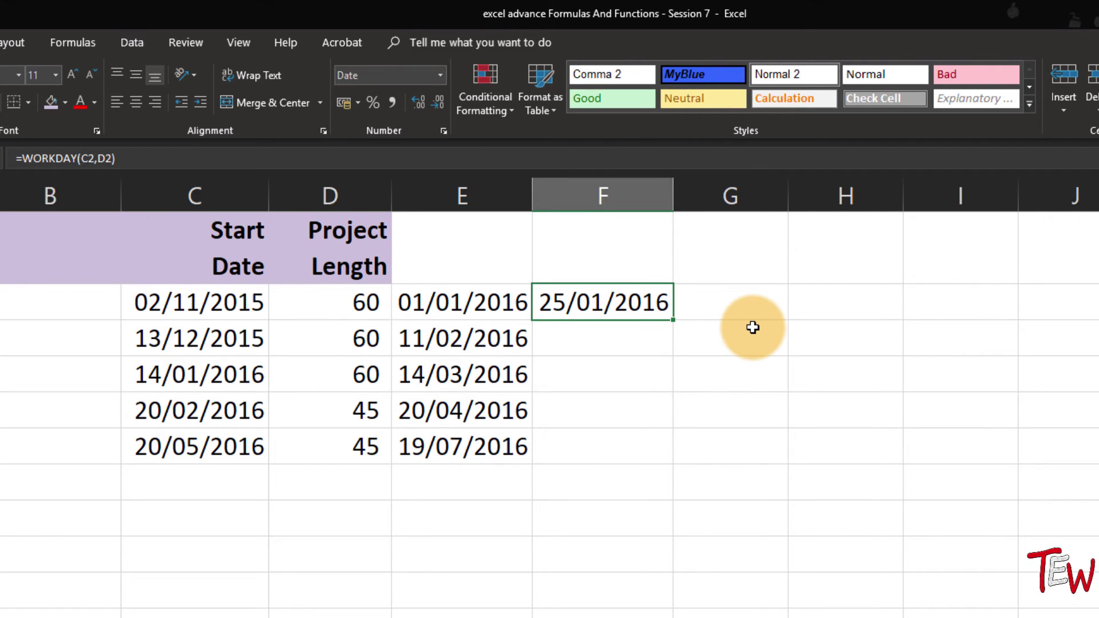
{"action": "key", "text": "ctrl+z"}
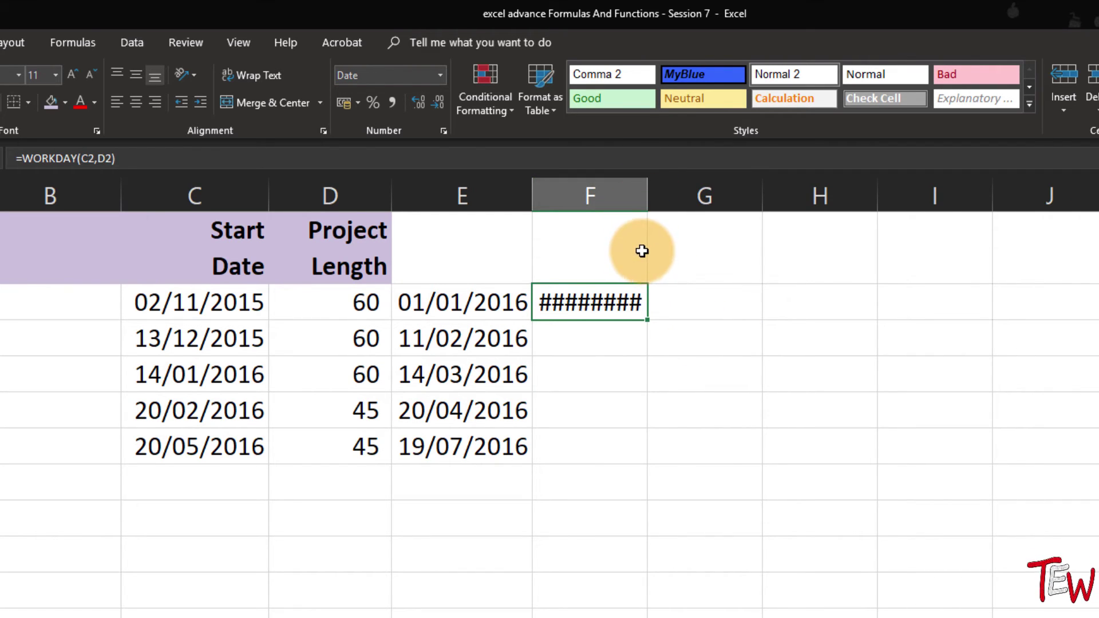
{"action": "key", "text": "ctrl+z"}
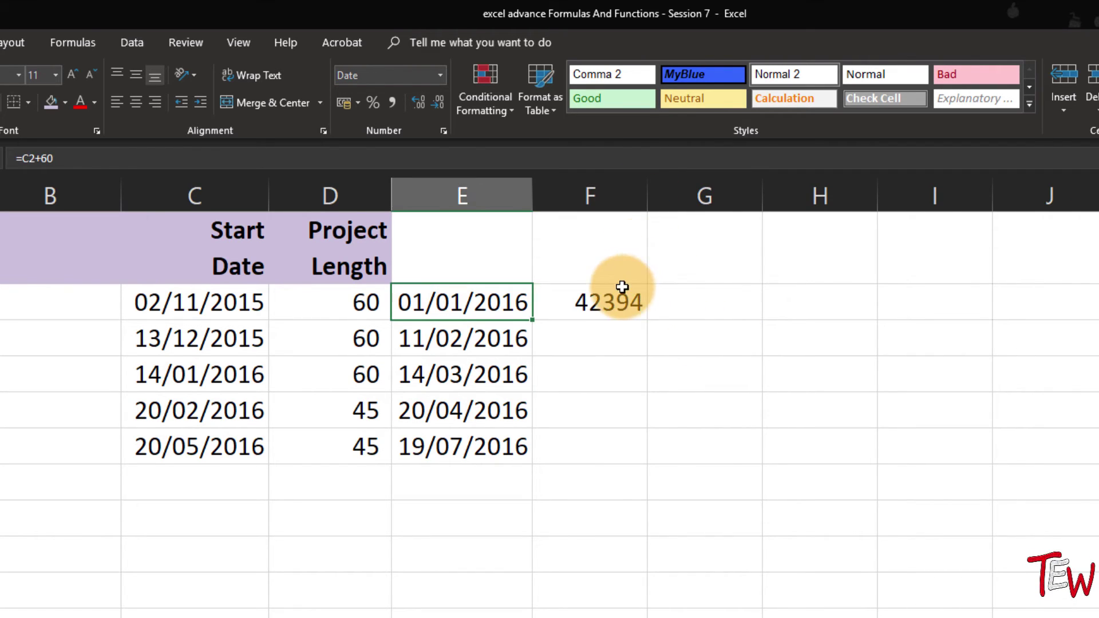
- Format the WORKDAY result in F2 as Short Date
{"action": "left_click", "coordinate": [595, 307]}
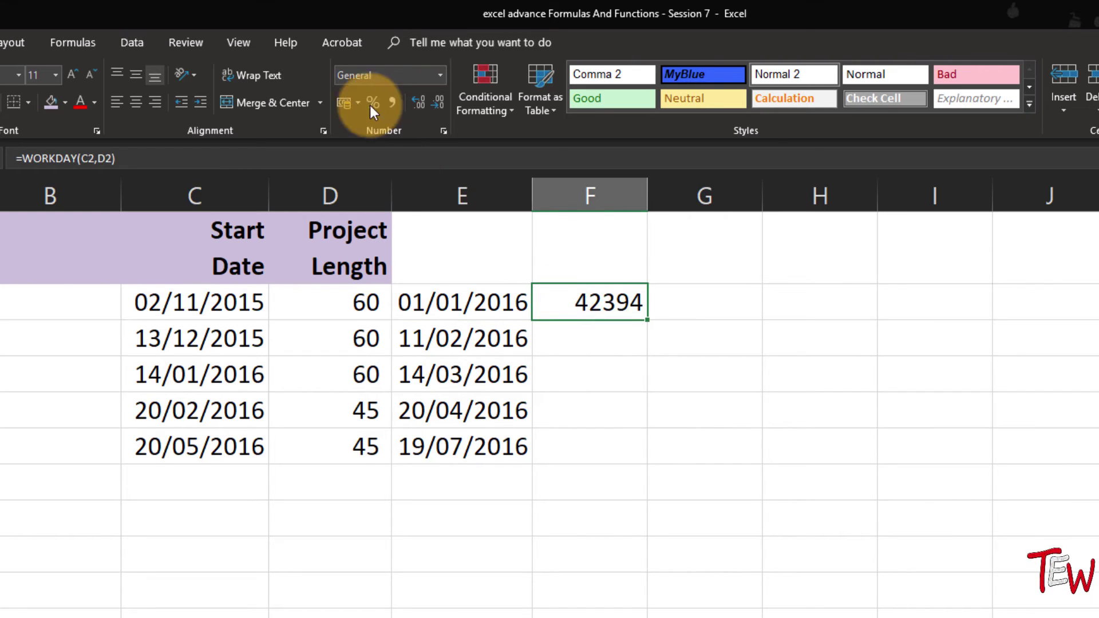
{"action": "left_click", "coordinate": [441, 74]}
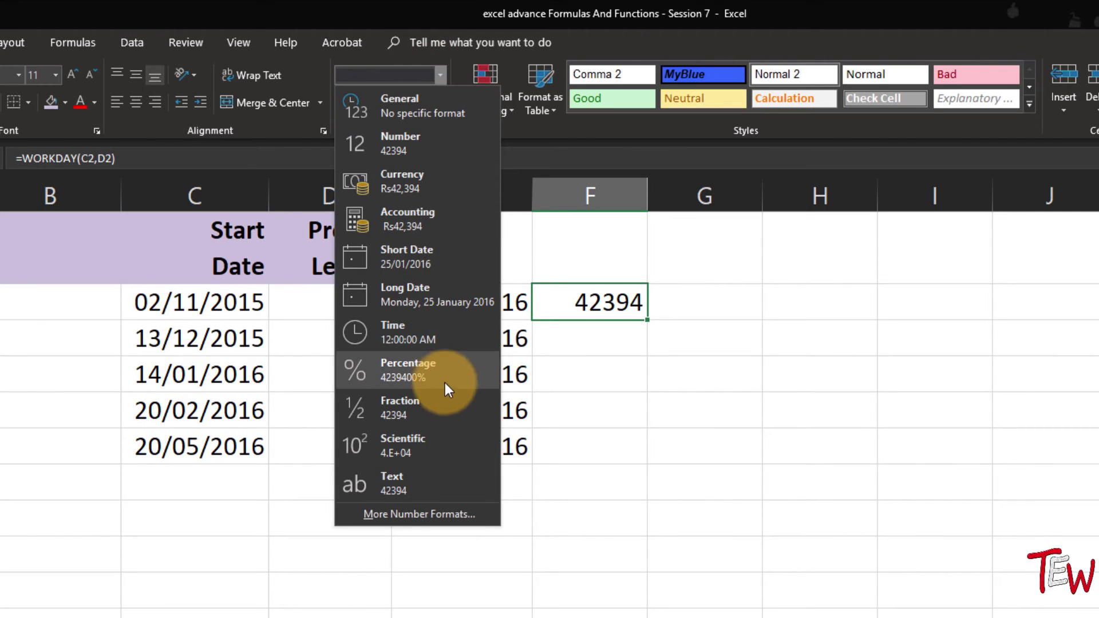
{"action": "left_click", "coordinate": [444, 257]}
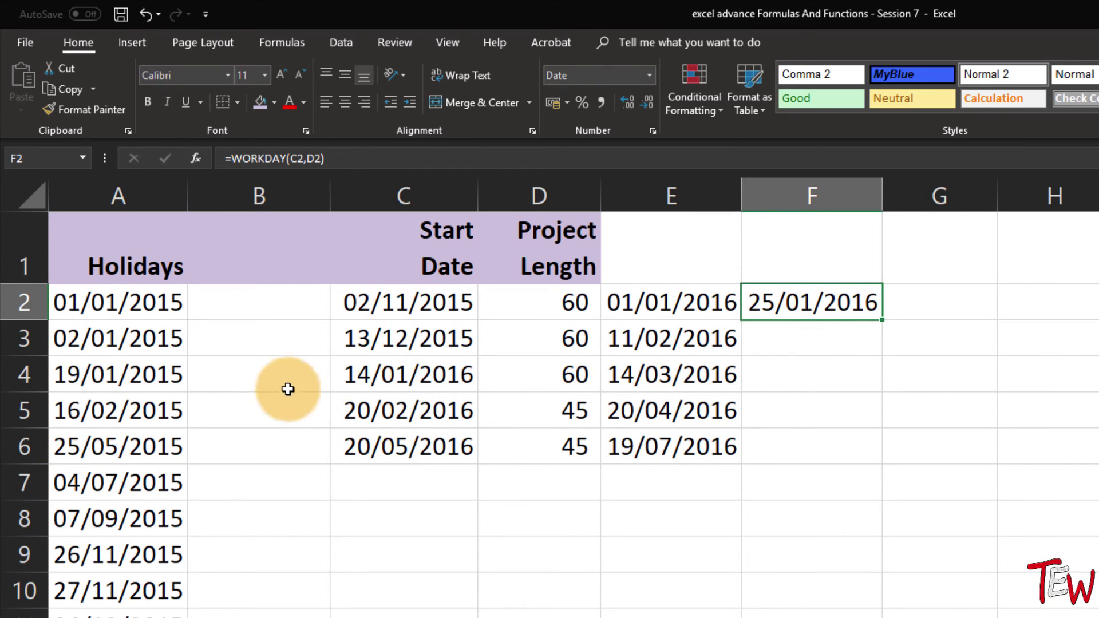
- Add the holidays as absolute range $A$2:$A$16 to F2's WORKDAY formula and fill it down to F6
{"action": "left_click", "coordinate": [139, 305]}
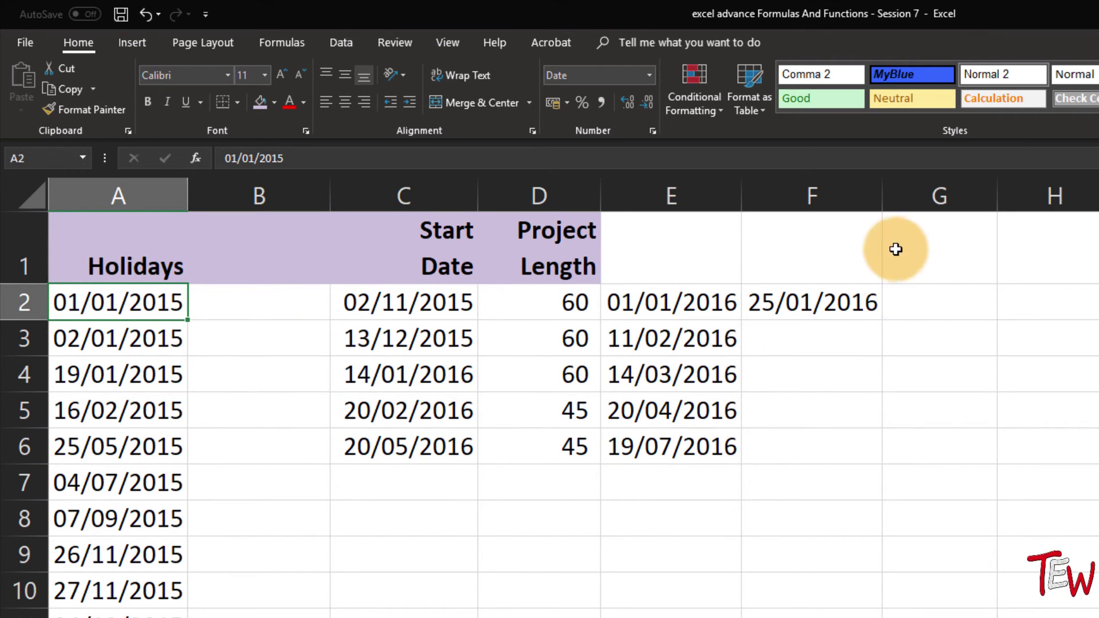
{"action": "left_click", "coordinate": [870, 308]}
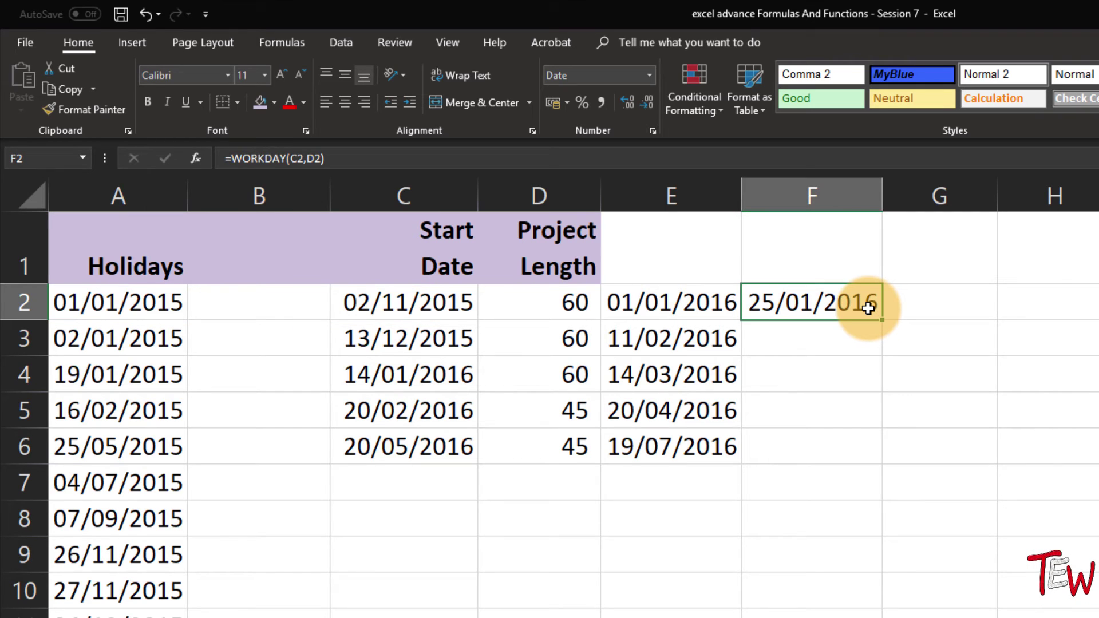
{"action": "key", "text": "F2"}
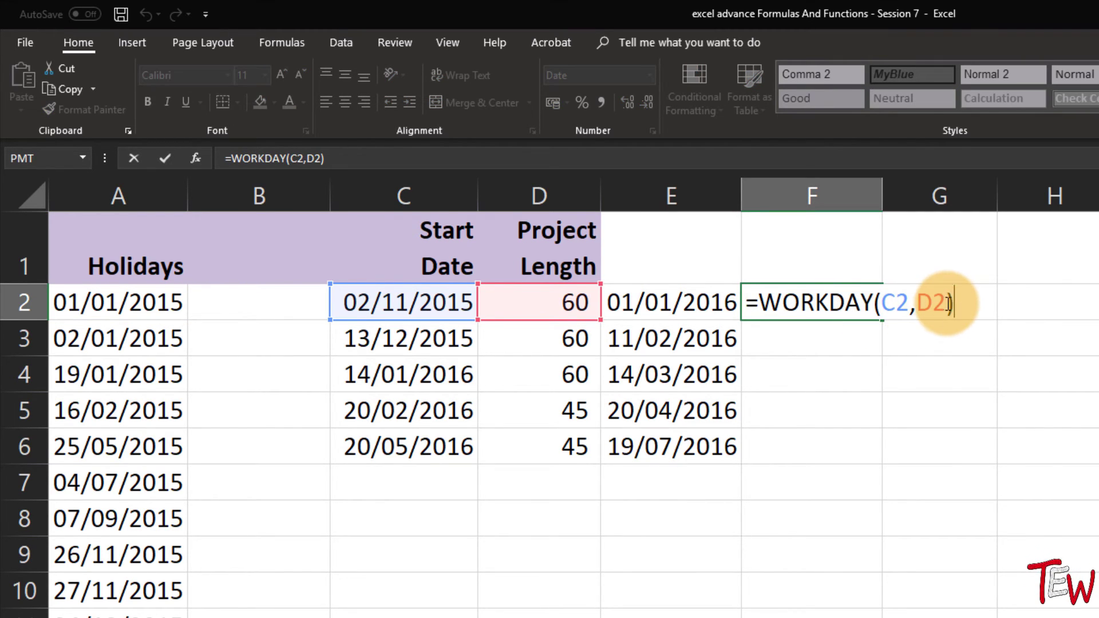
{"action": "left_click", "coordinate": [947, 303]}
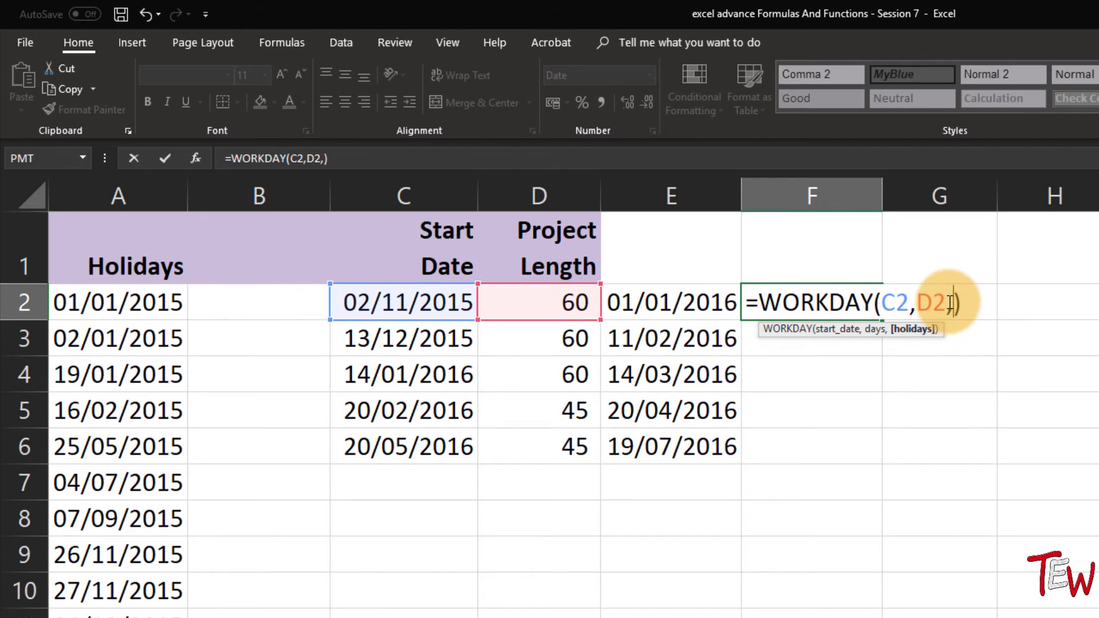
{"action": "type", "text": ","}
{"action": "left_click_drag", "start_coordinate": [147, 299], "coordinate": [120, 617]}
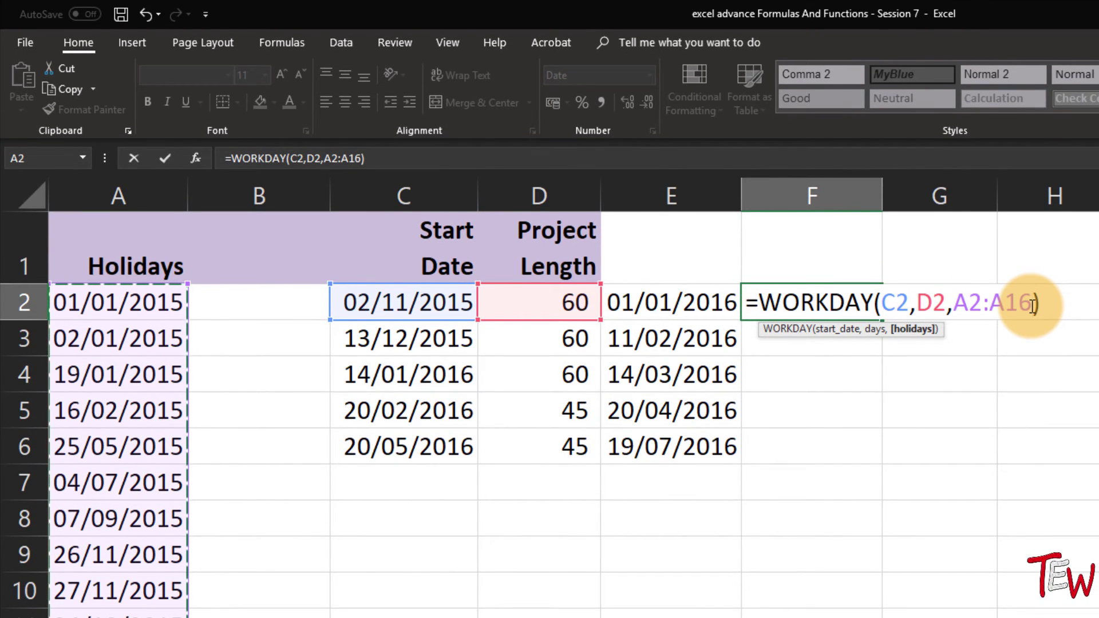
{"action": "key", "text": "F4"}
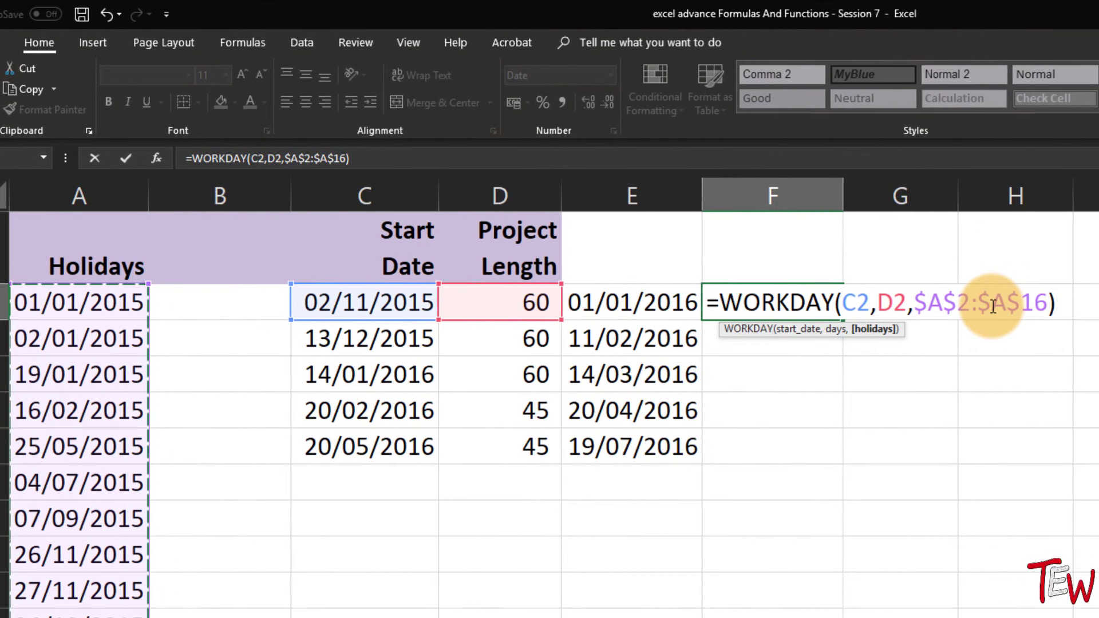
{"action": "key", "text": "Return"}
{"action": "left_click", "coordinate": [832, 301]}
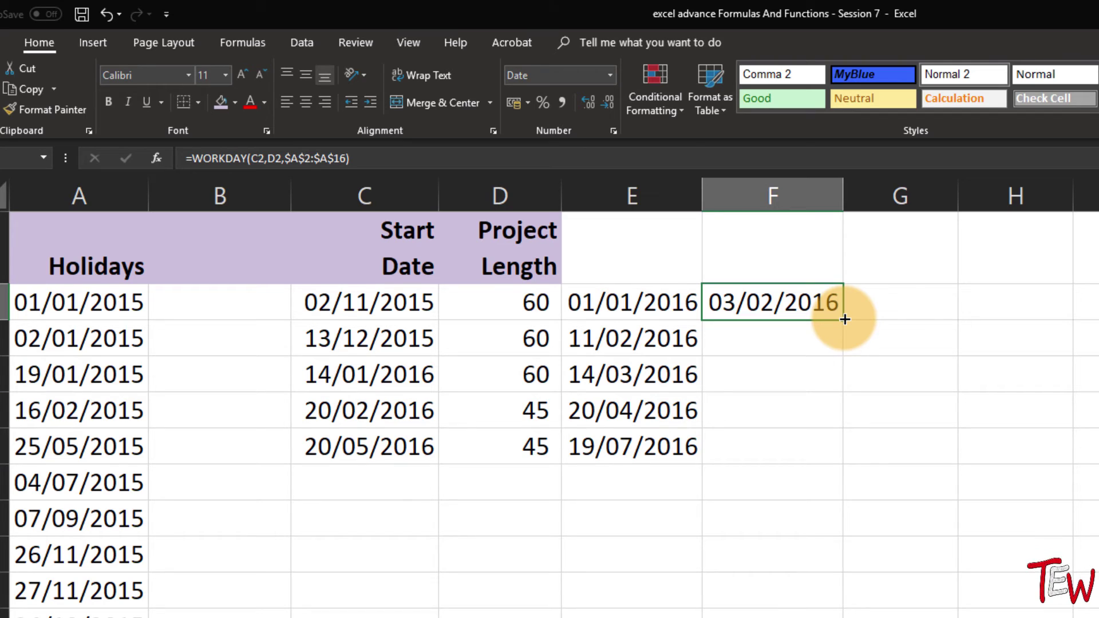
{"action": "double_click", "coordinate": [846, 319]}
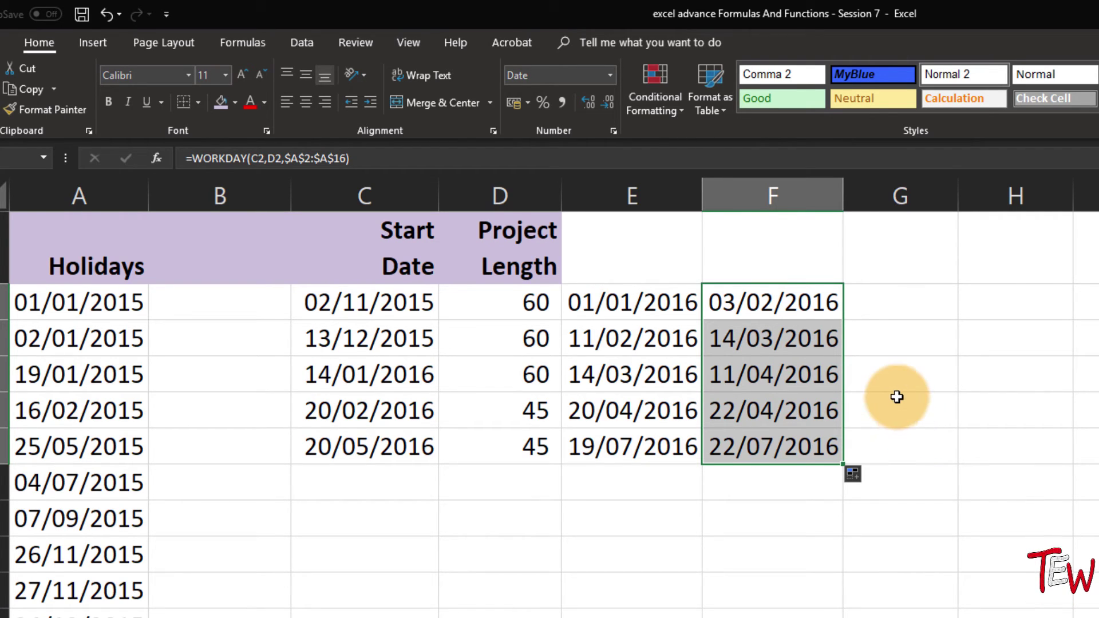
- Reopen F2's formula for editing and change its function from WORKDAY to WORKDAY.INTL
{"action": "double_click", "coordinate": [800, 303]}
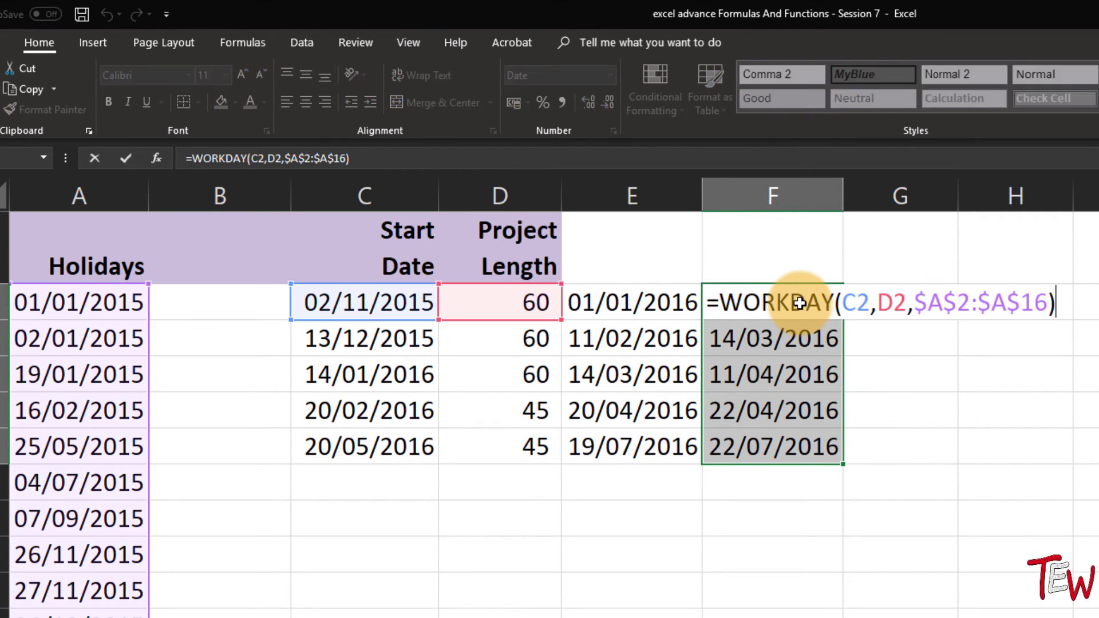
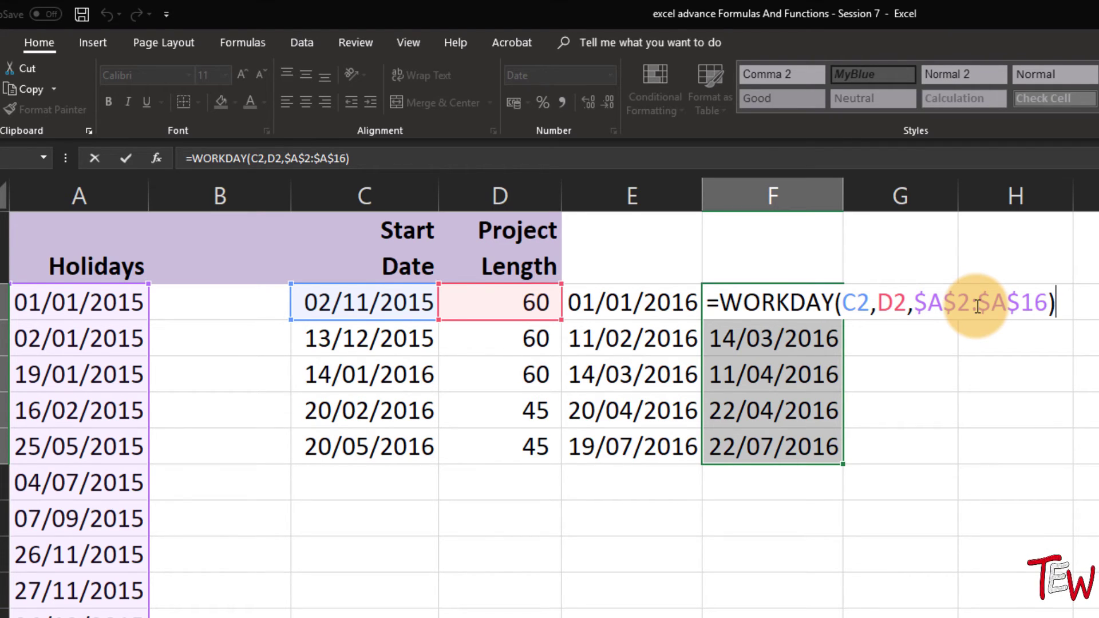
{"action": "left_click", "coordinate": [836, 303]}
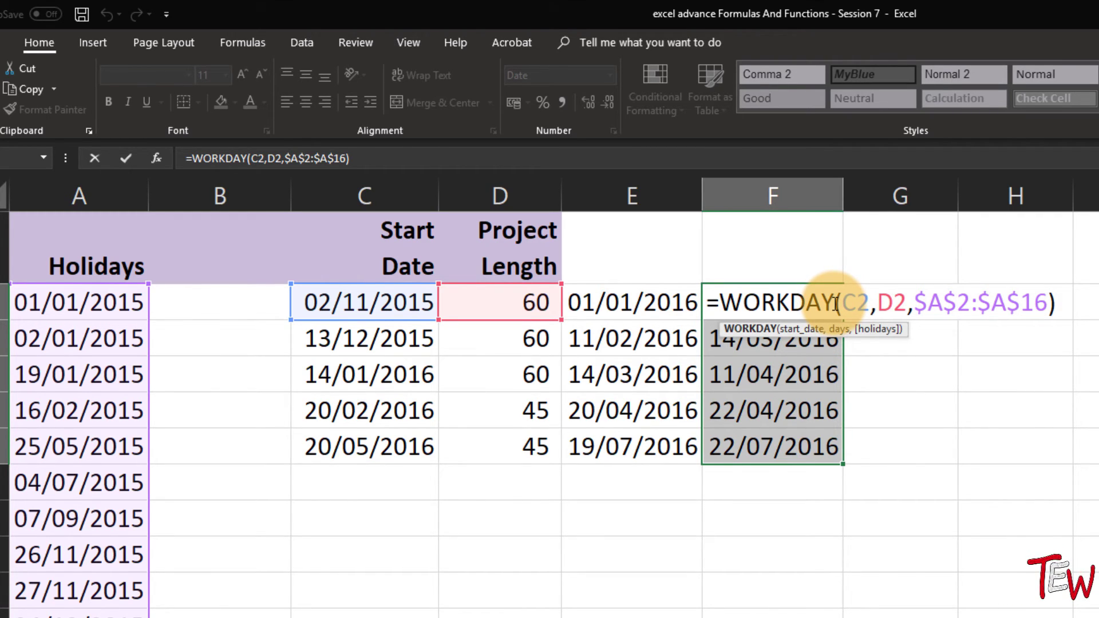
{"action": "type", "text": ".i"}
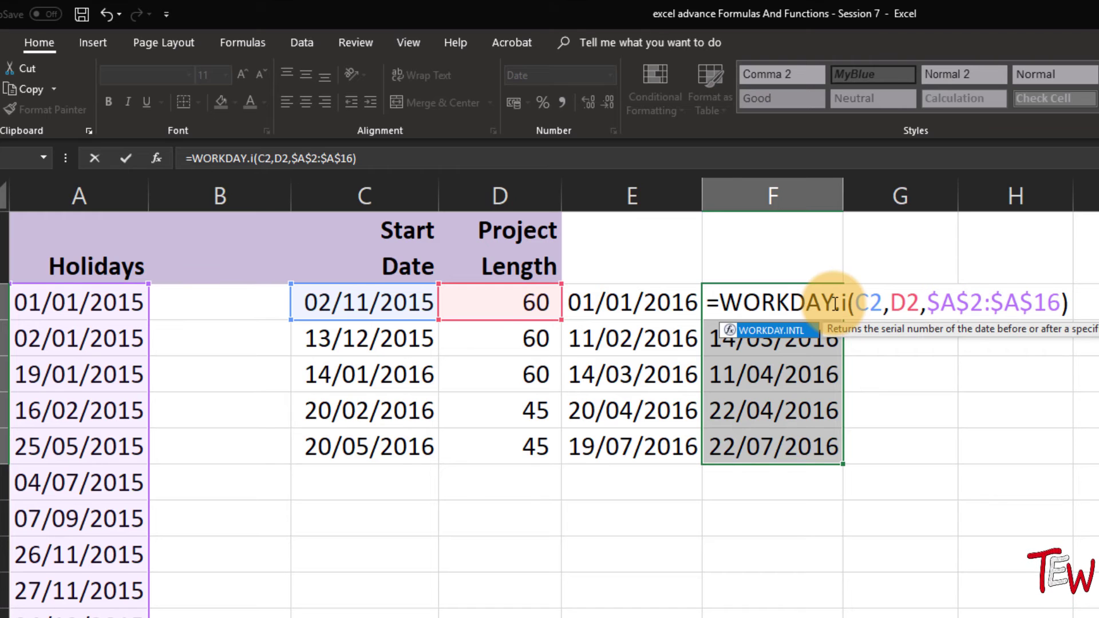
{"action": "type", "text": "n"}
{"action": "key", "text": "Tab"}
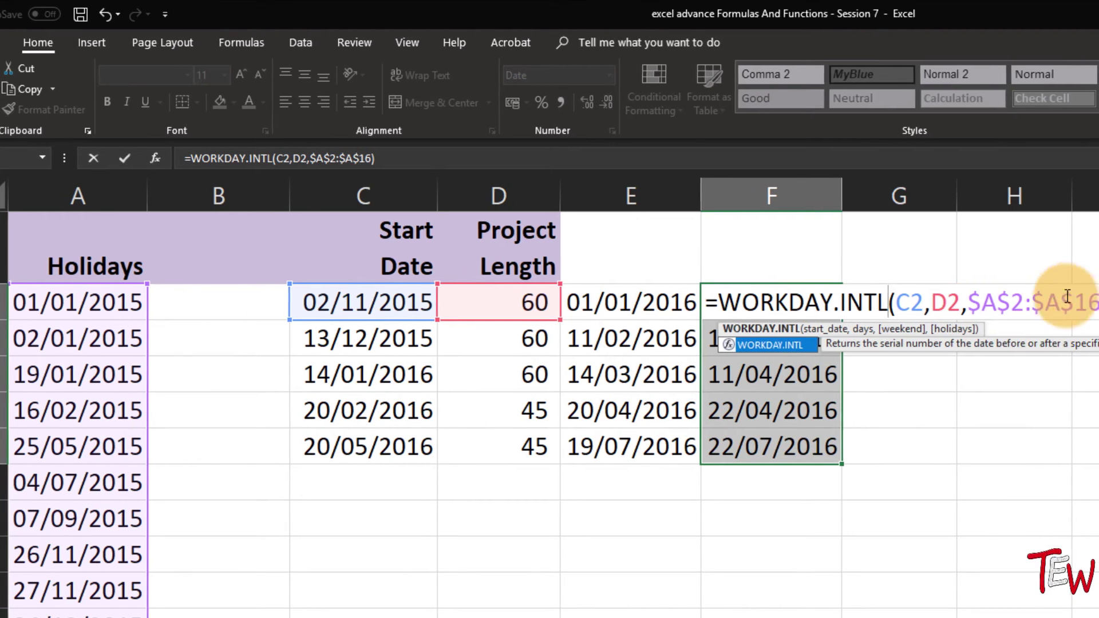
- Replace the holidays range in F2's WORKDAY.INTL formula with weekend code 7 for Friday and Saturday
{"action": "left_click_drag", "start_coordinate": [1088, 301], "coordinate": [969, 309]}
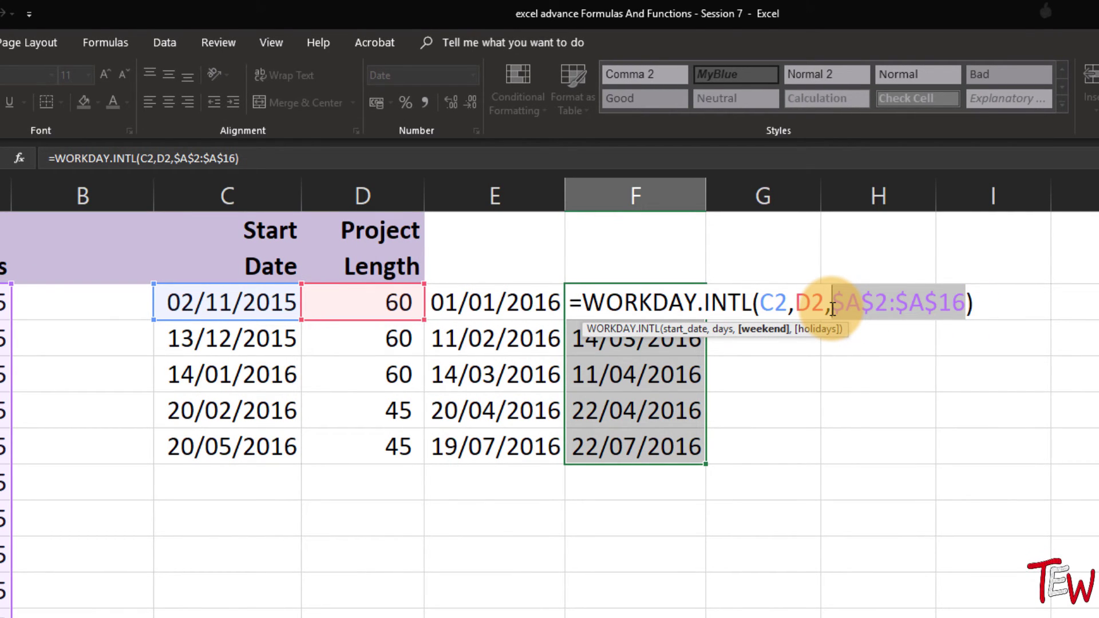
{"action": "key", "text": "BackSpace"}
{"action": "key", "text": "BackSpace"}
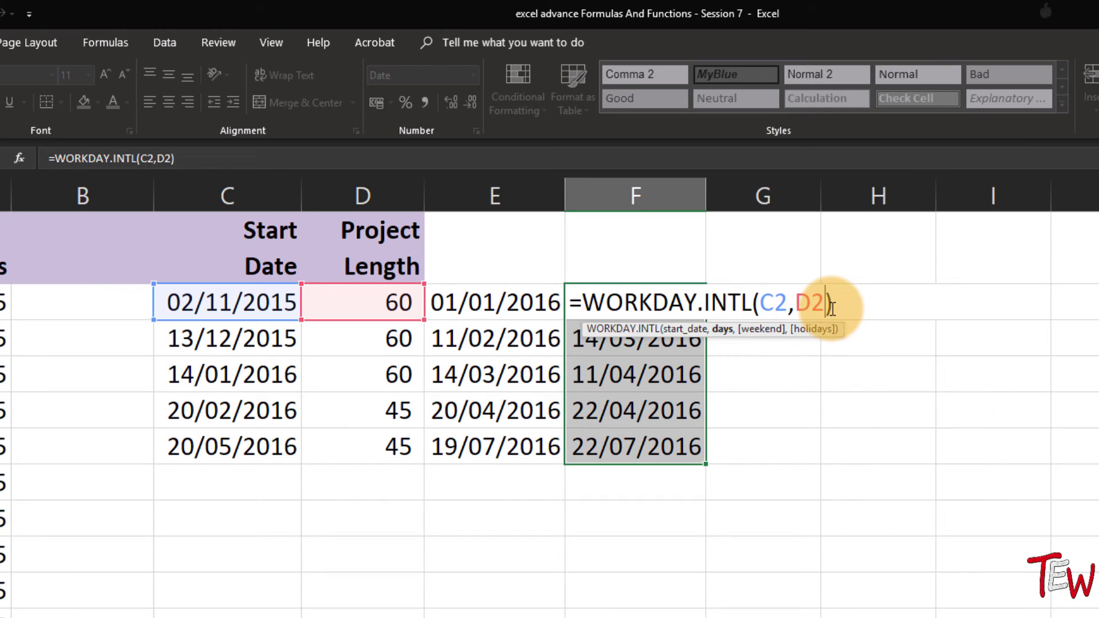
{"action": "type", "text": ","}
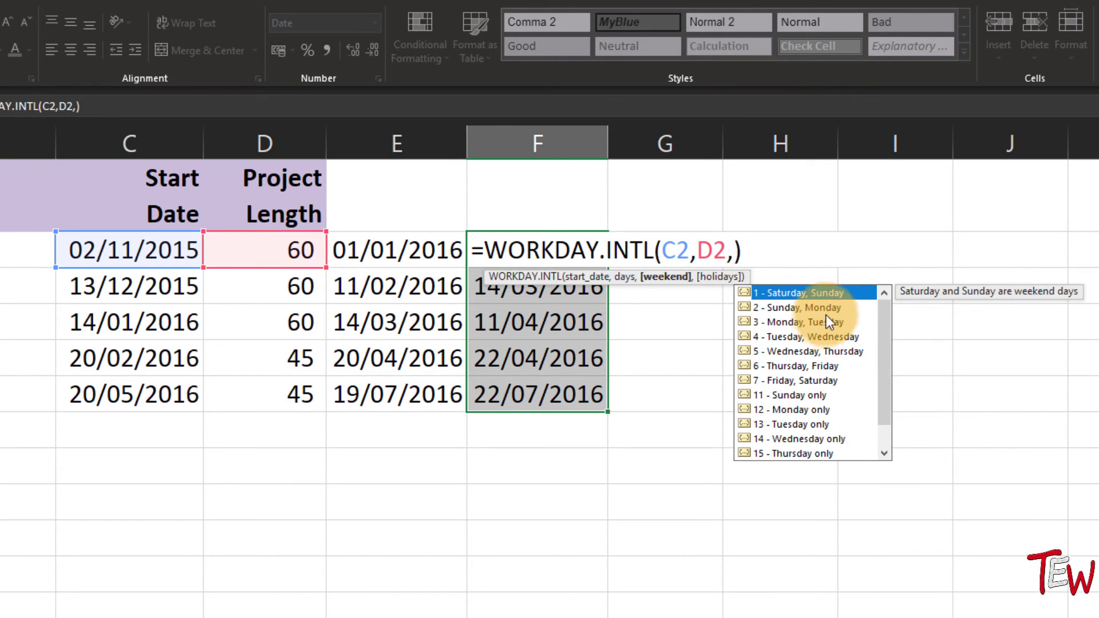
{"action": "mouse_move", "coordinate": [888, 328]}
{"action": "left_mouse_down"}
{"action": "mouse_move", "coordinate": [890, 369]}
{"action": "mouse_move", "coordinate": [878, 316]}
{"action": "left_mouse_up"}
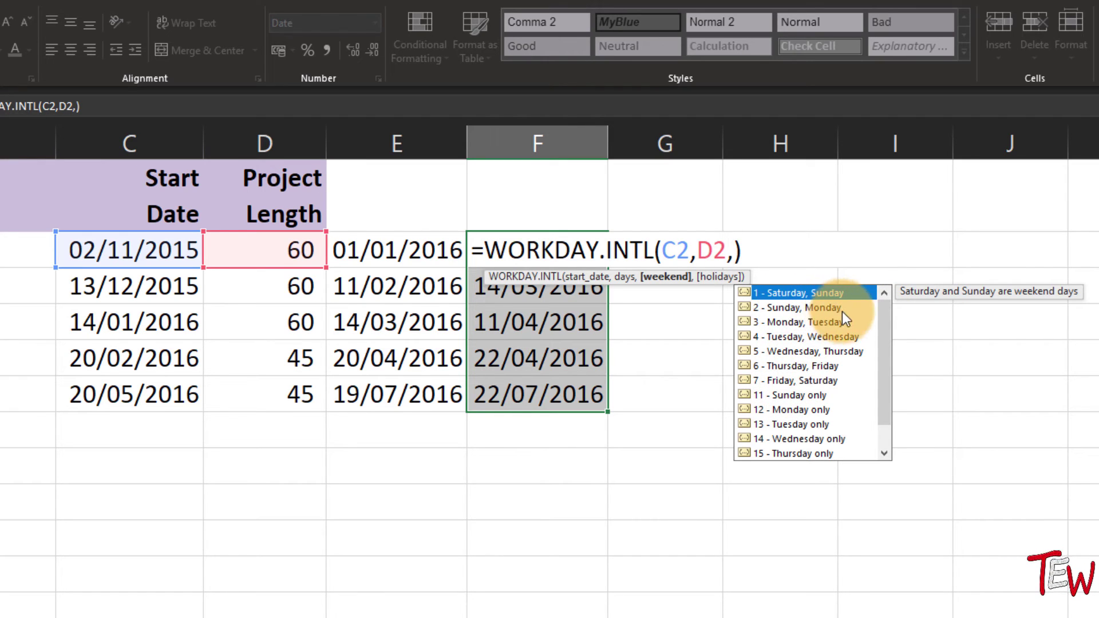
{"action": "left_click_drag", "start_coordinate": [882, 324], "coordinate": [850, 424]}
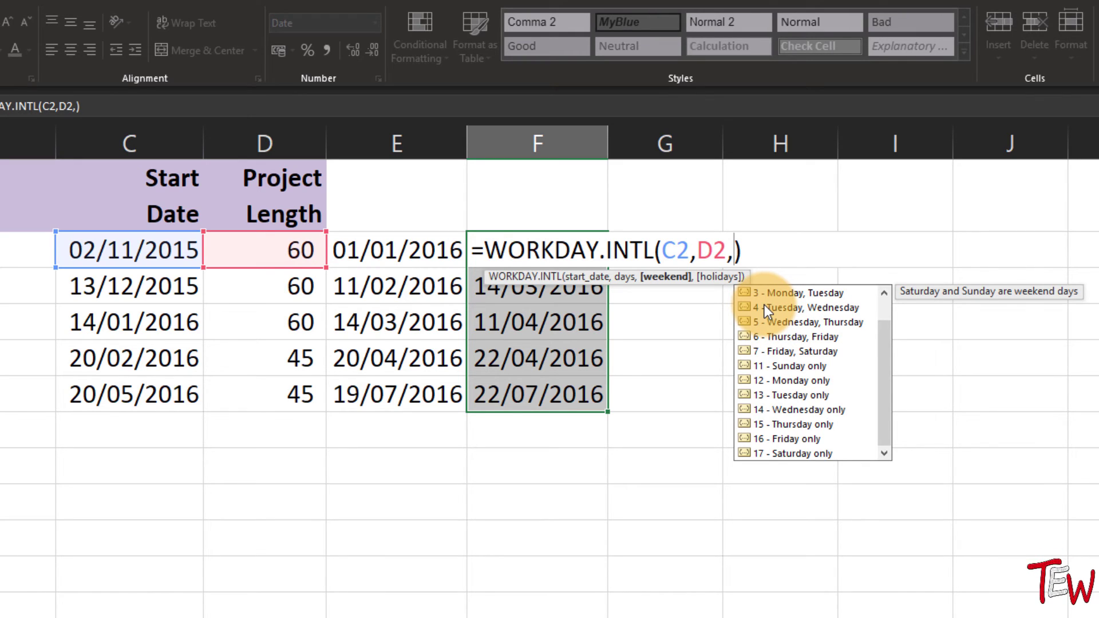
{"action": "left_click", "coordinate": [780, 355]}
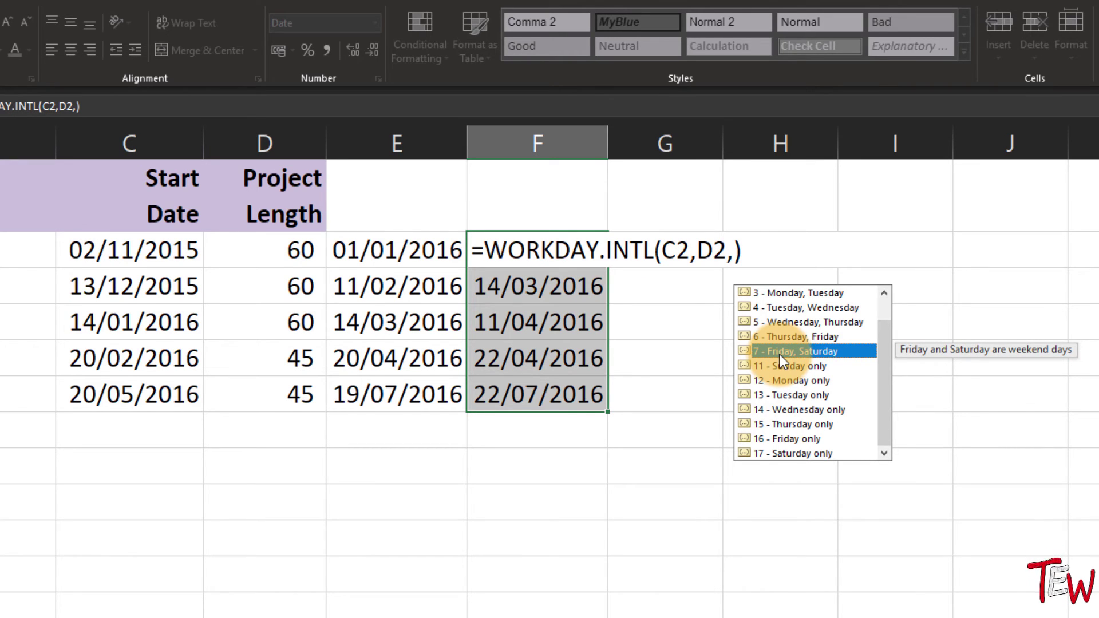
{"action": "double_click", "coordinate": [780, 353]}
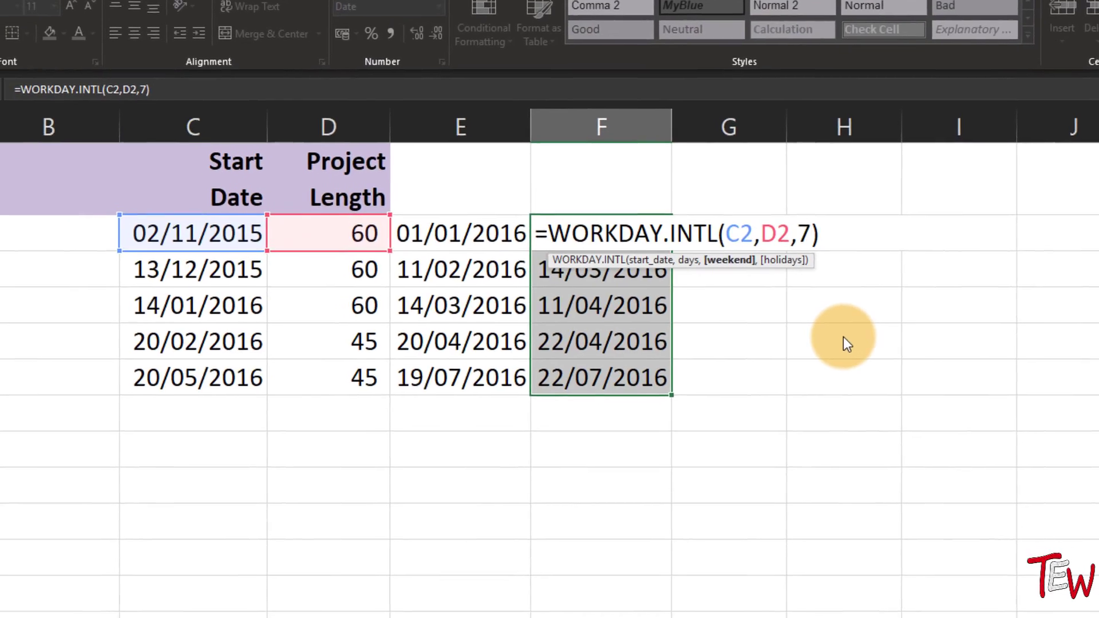
- Add A2:A16 as the holidays argument of F2's WORKDAY.INTL formula and fill it down to F6
{"action": "type", "text": ","}
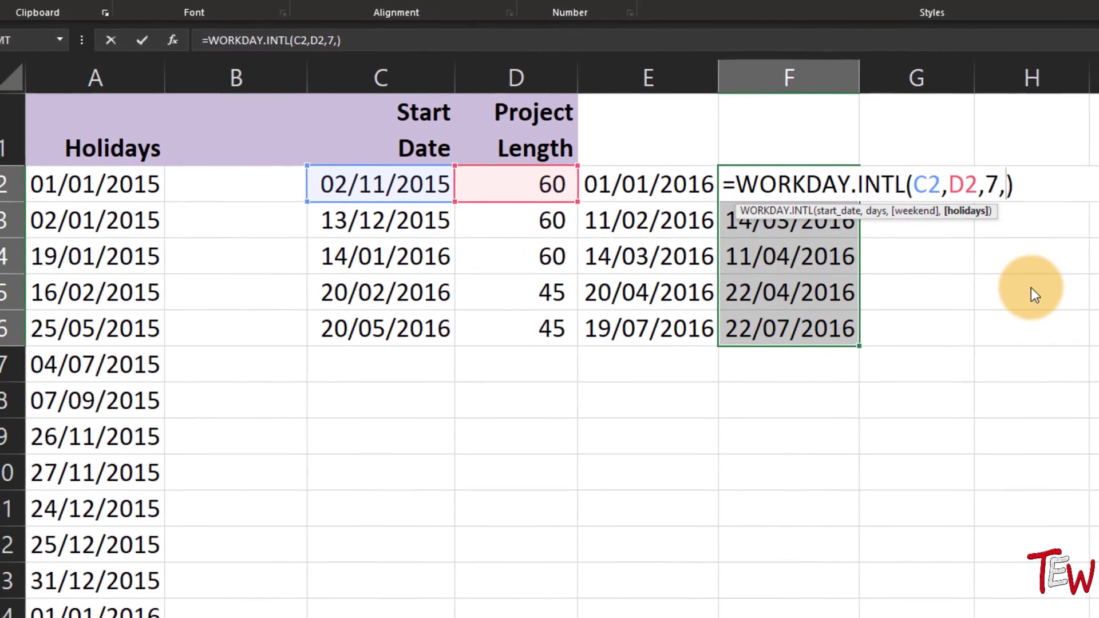
{"action": "left_click_drag", "start_coordinate": [136, 191], "coordinate": [120, 617]}
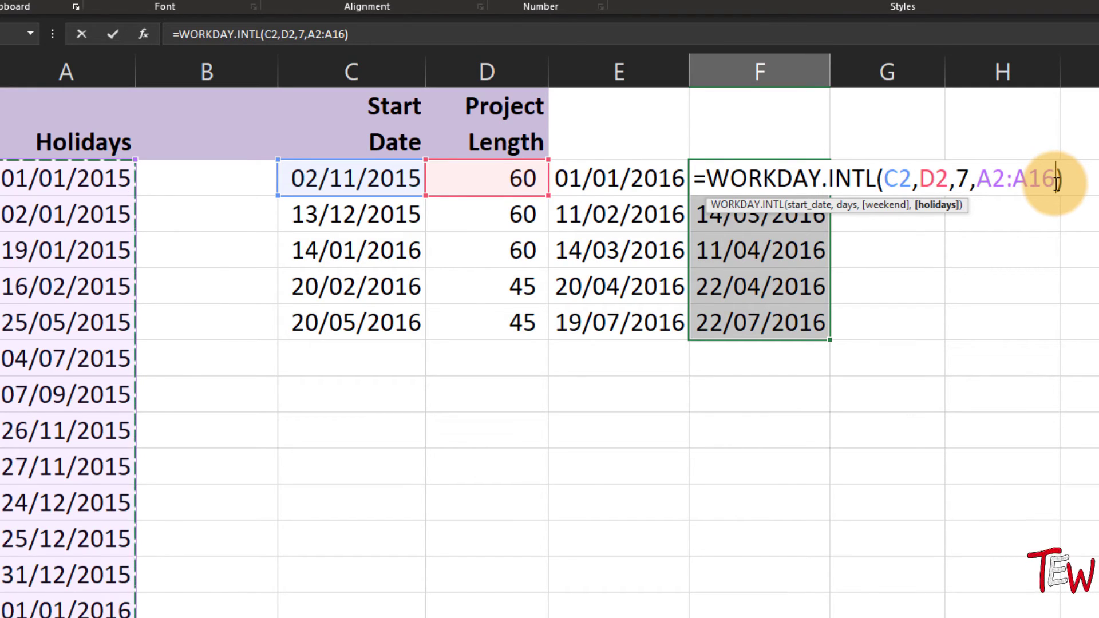
{"action": "key", "text": "Return"}
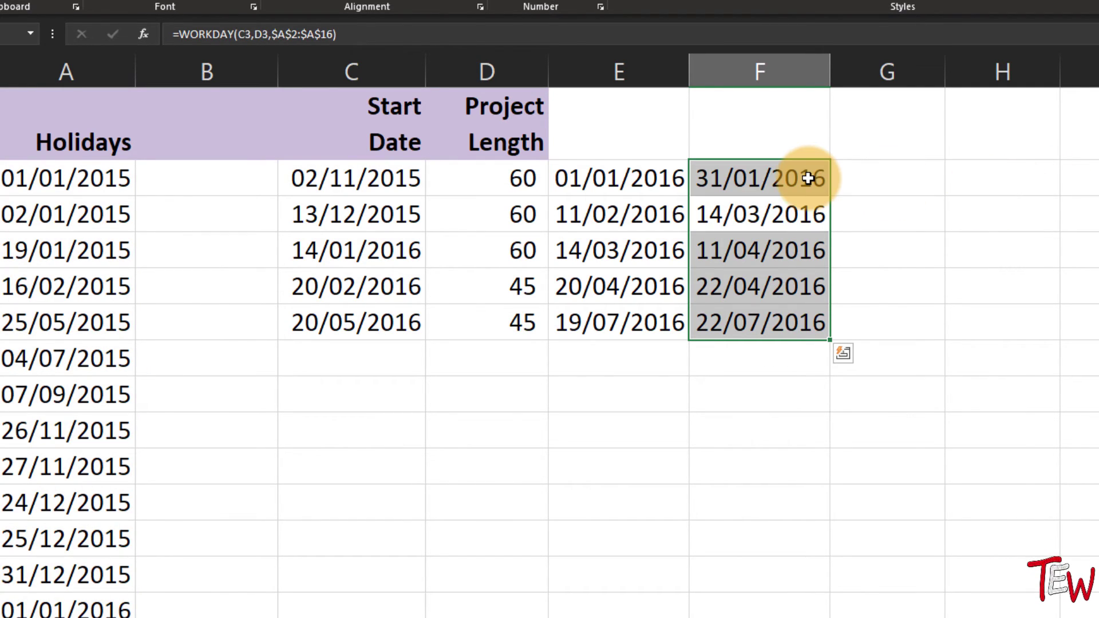
{"action": "left_click", "coordinate": [808, 178]}
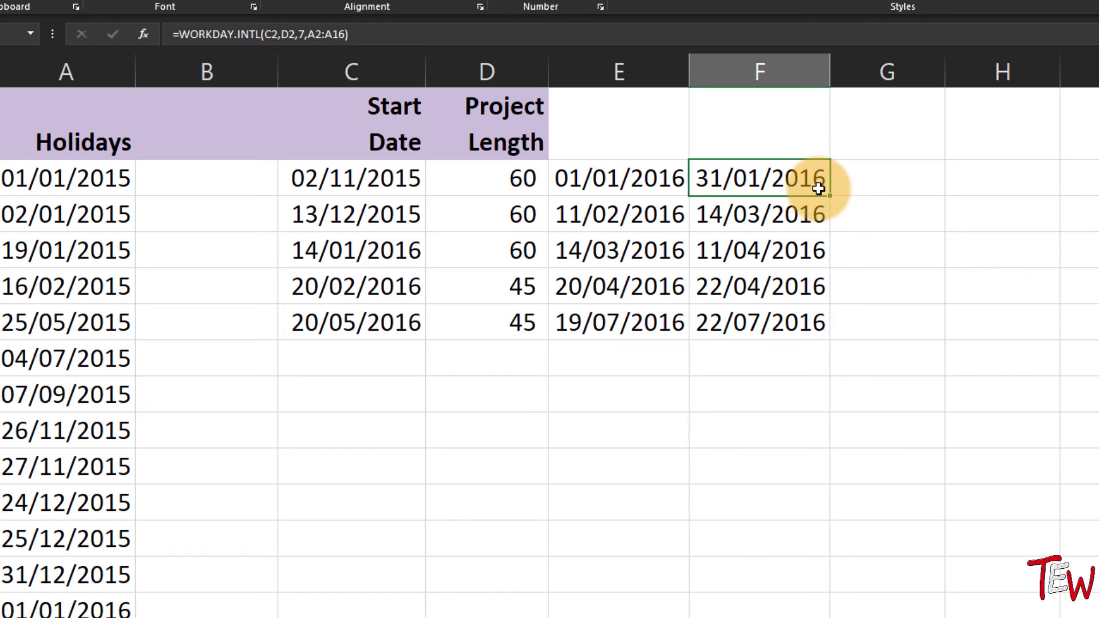
{"action": "left_click_drag", "start_coordinate": [830, 196], "coordinate": [822, 329]}
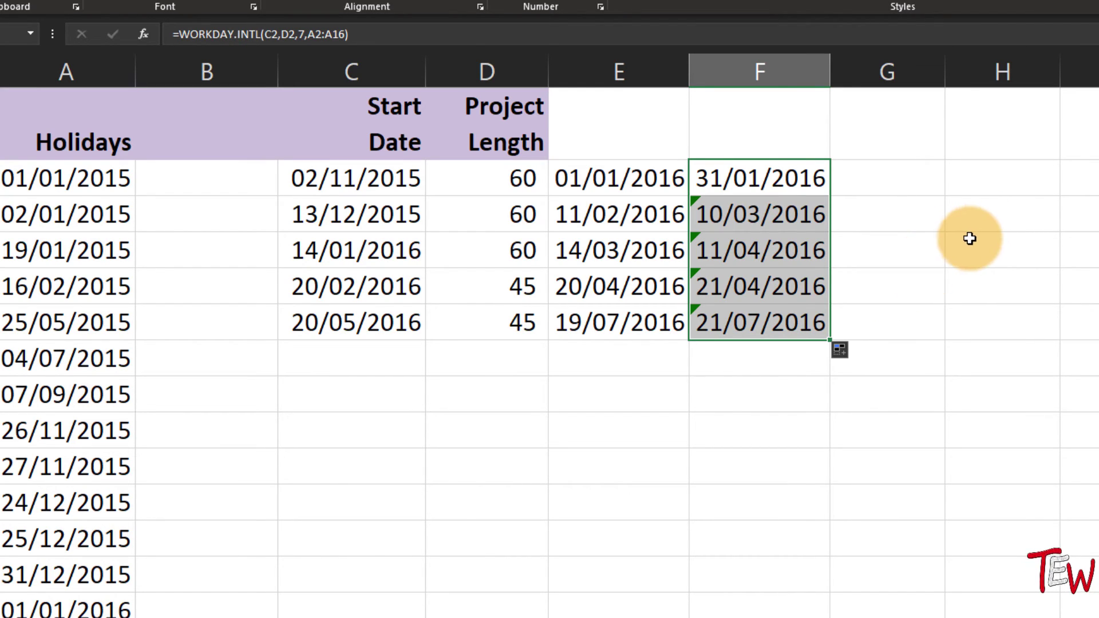
- Compare the holidays references in the WORKDAY.INTL formulas of F3 and F2
{"action": "left_click", "coordinate": [796, 224]}
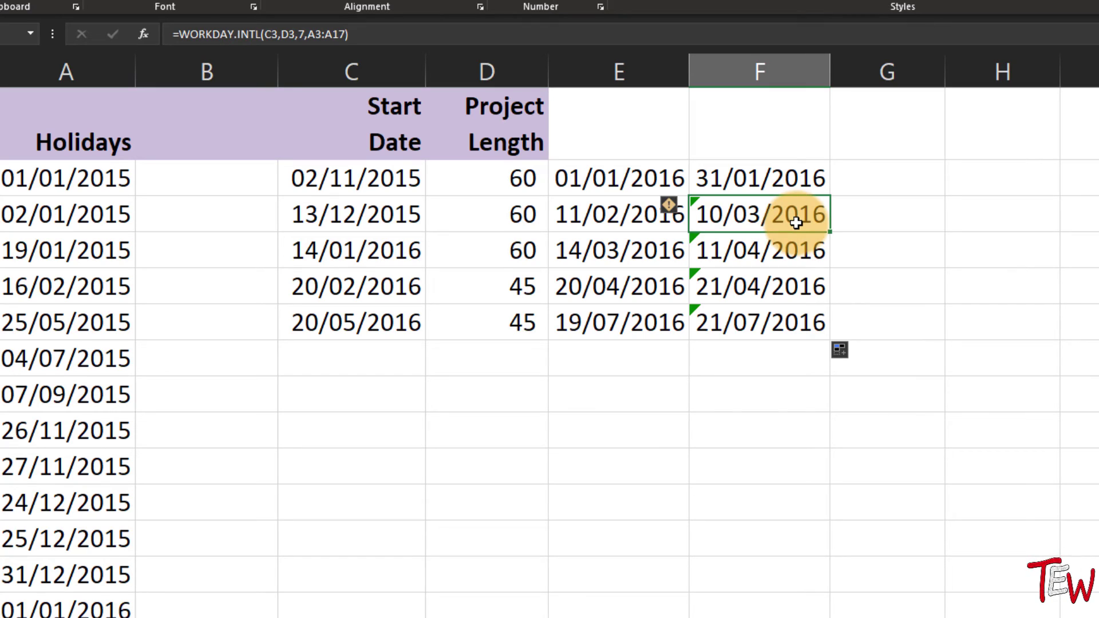
{"action": "left_click", "coordinate": [793, 174]}
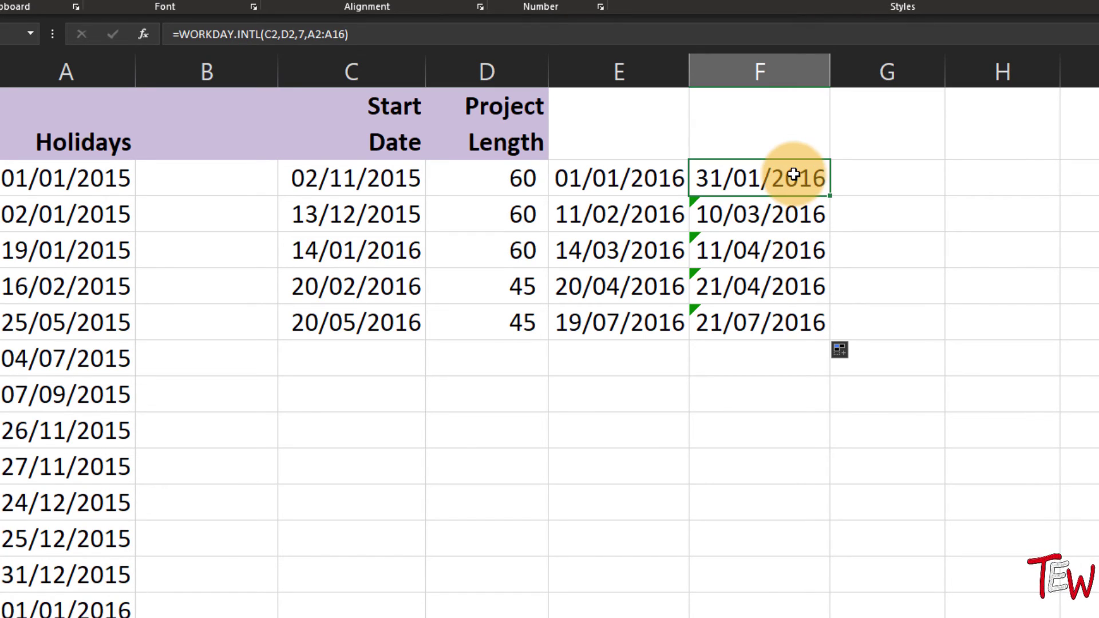
{"action": "double_click", "coordinate": [793, 174]}
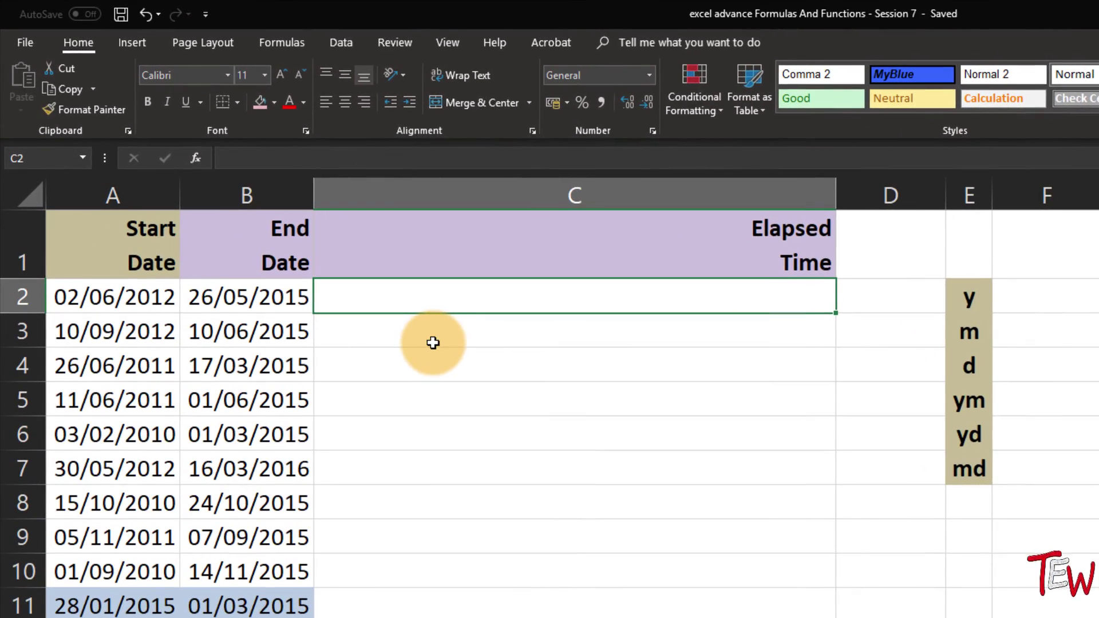
{"action": "left_click", "coordinate": [275, 48]}
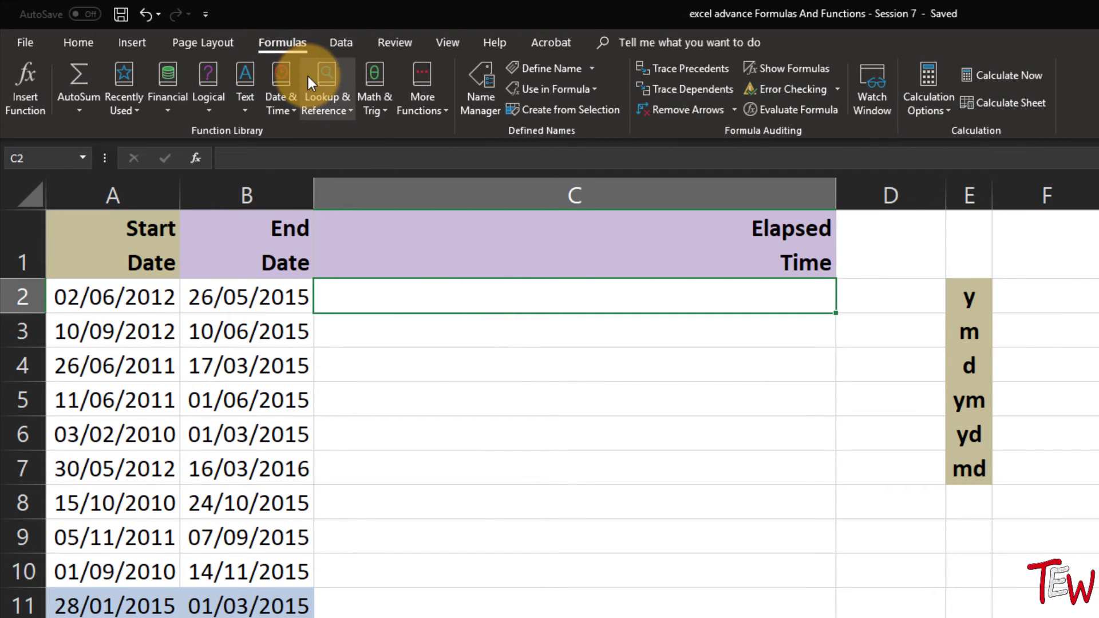
{"action": "left_click", "coordinate": [290, 99]}
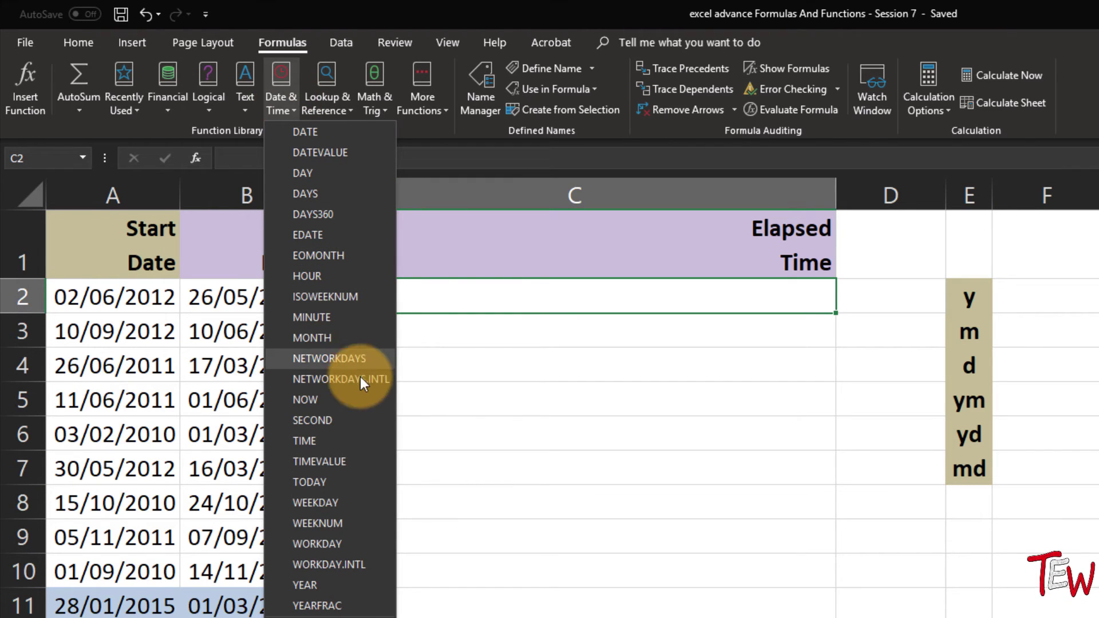
{"action": "left_click", "coordinate": [582, 297]}
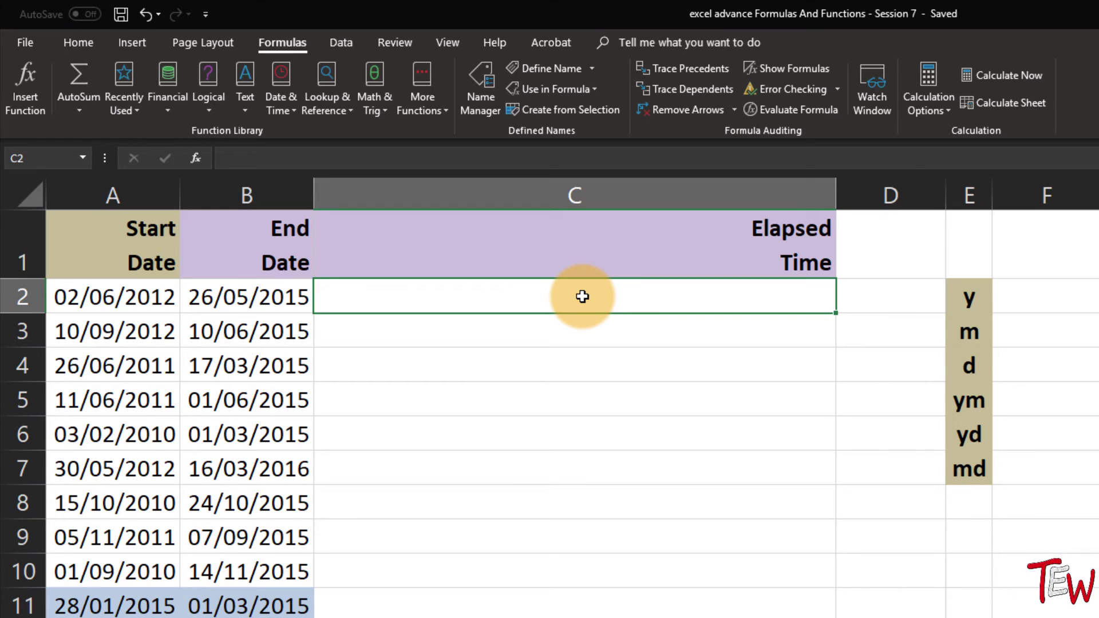
- Calculate the elapsed days in C2 with =DATEDIF(A2,B2,"d") and fill the formula down to C9
{"action": "type", "text": "=date"}
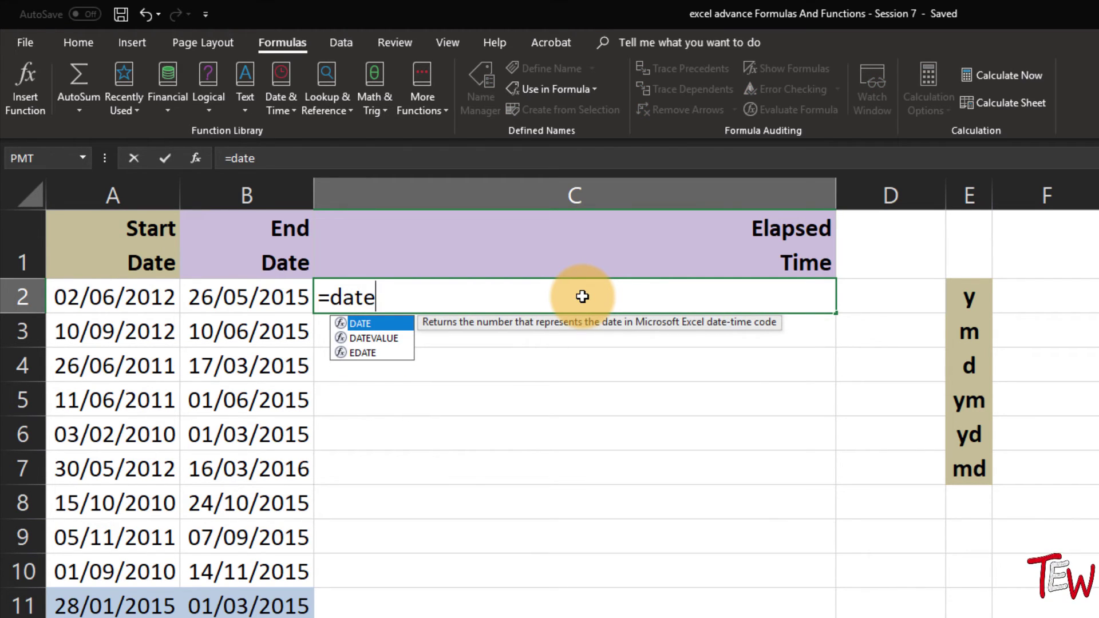
{"action": "type", "text": "dif("}
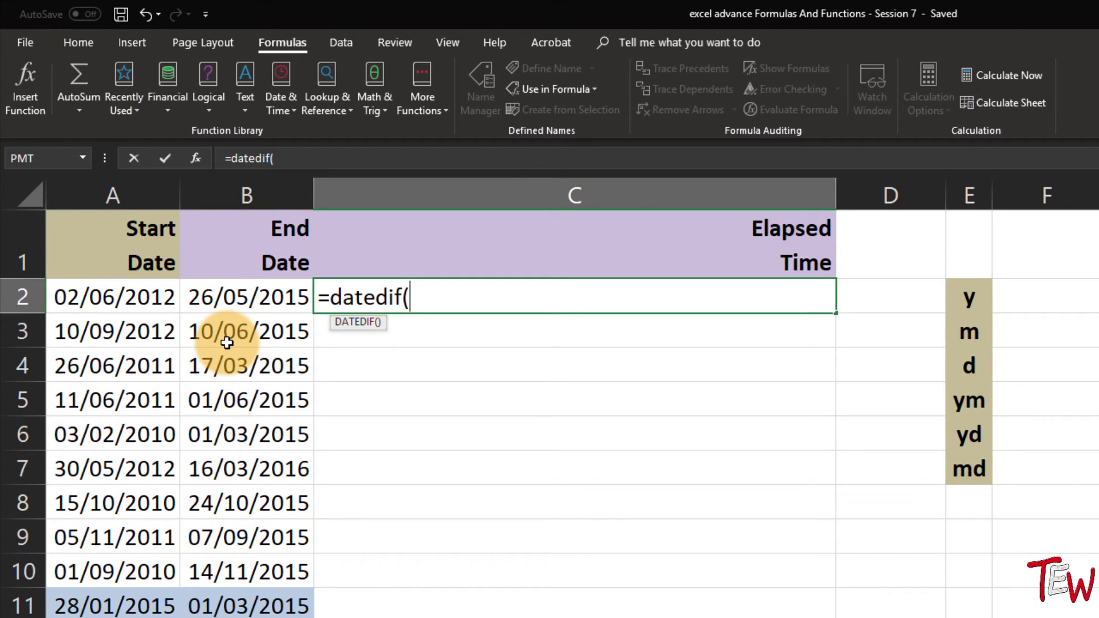
{"action": "left_click", "coordinate": [132, 303]}
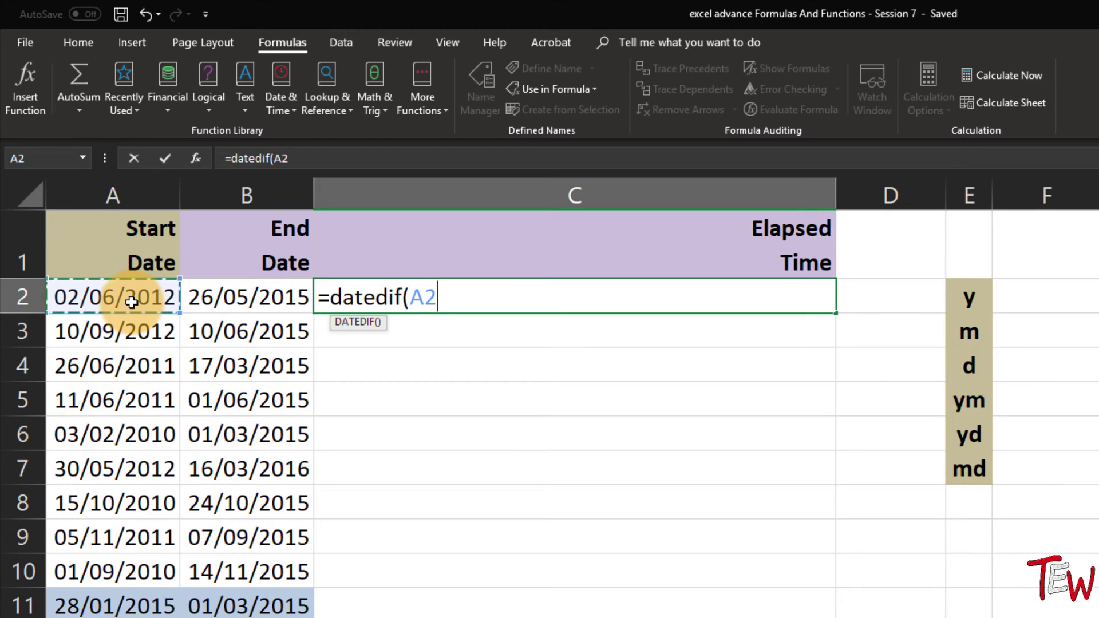
{"action": "type", "text": ","}
{"action": "left_click", "coordinate": [264, 293]}
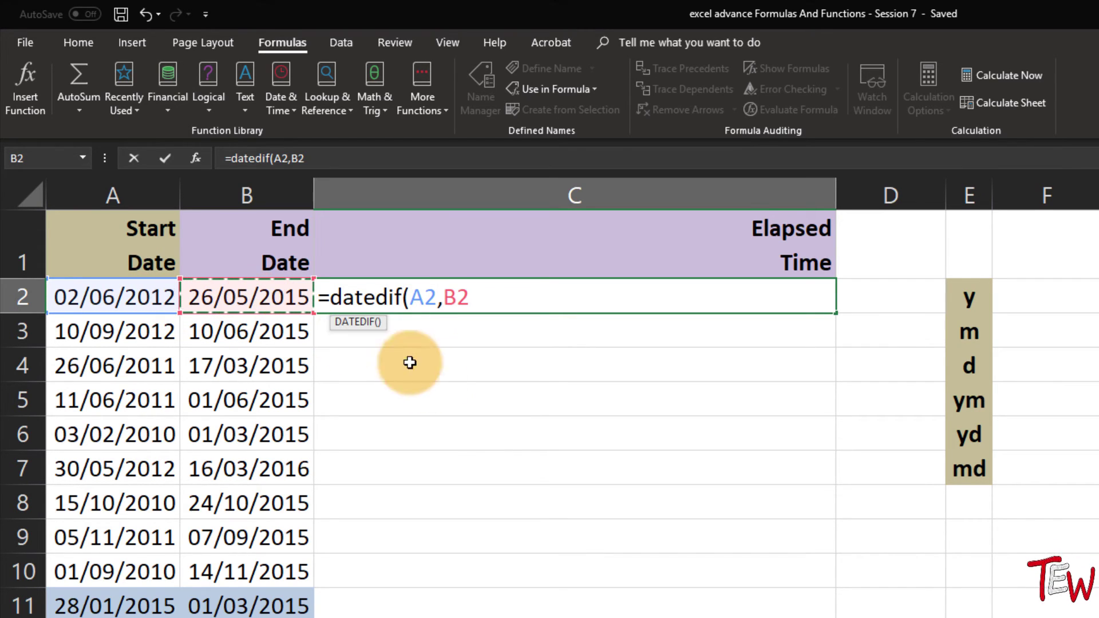
{"action": "type", "text": ","}
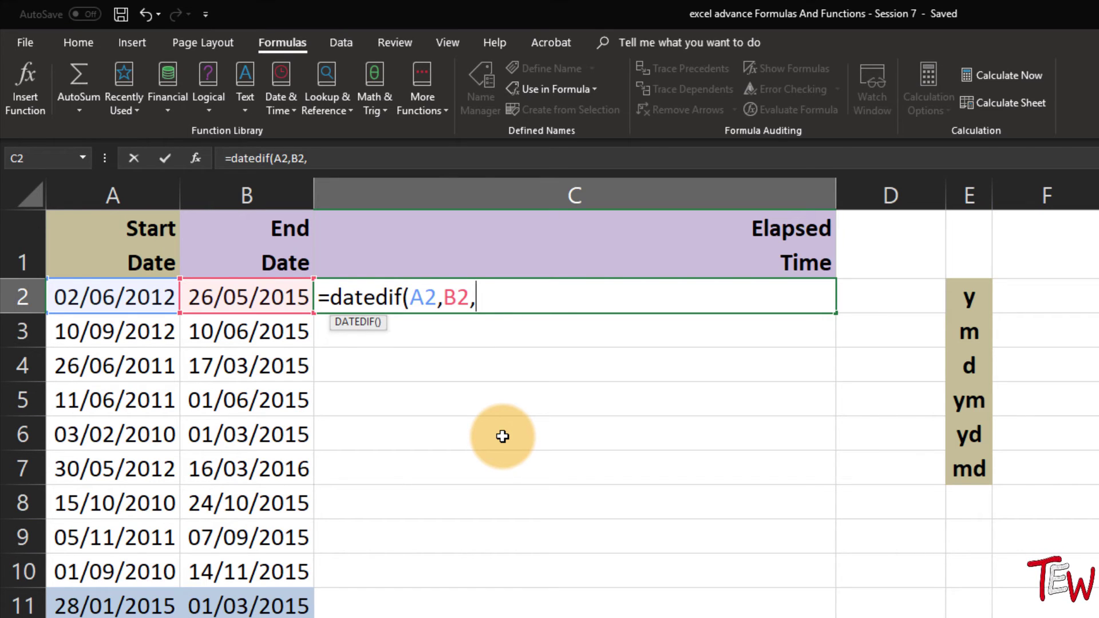
{"action": "type", "text": "\"d\""}
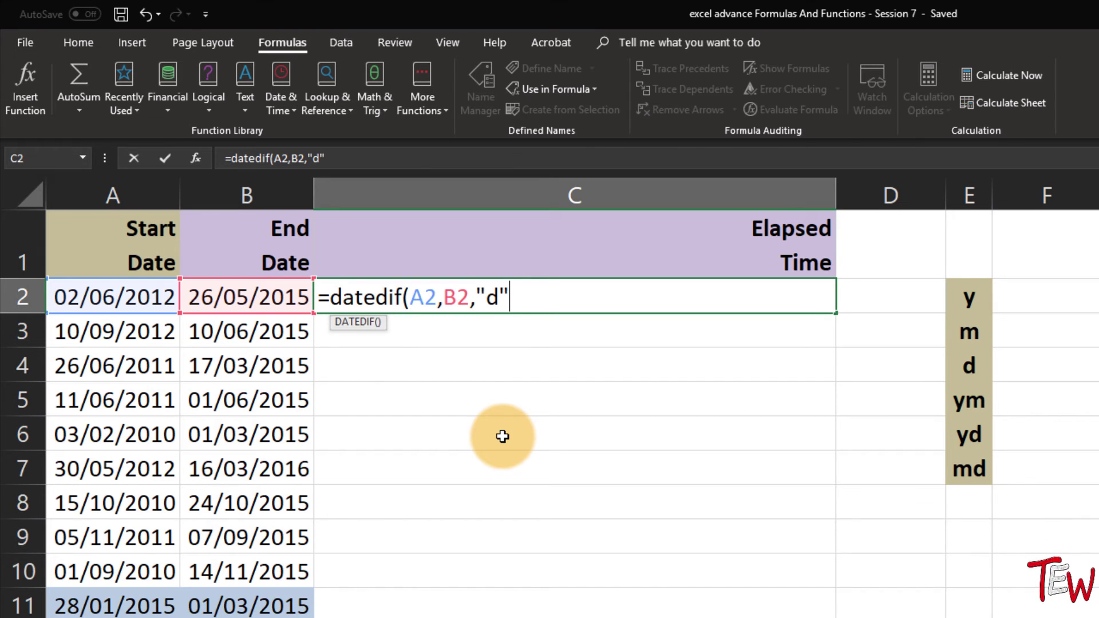
{"action": "key", "text": "Return"}
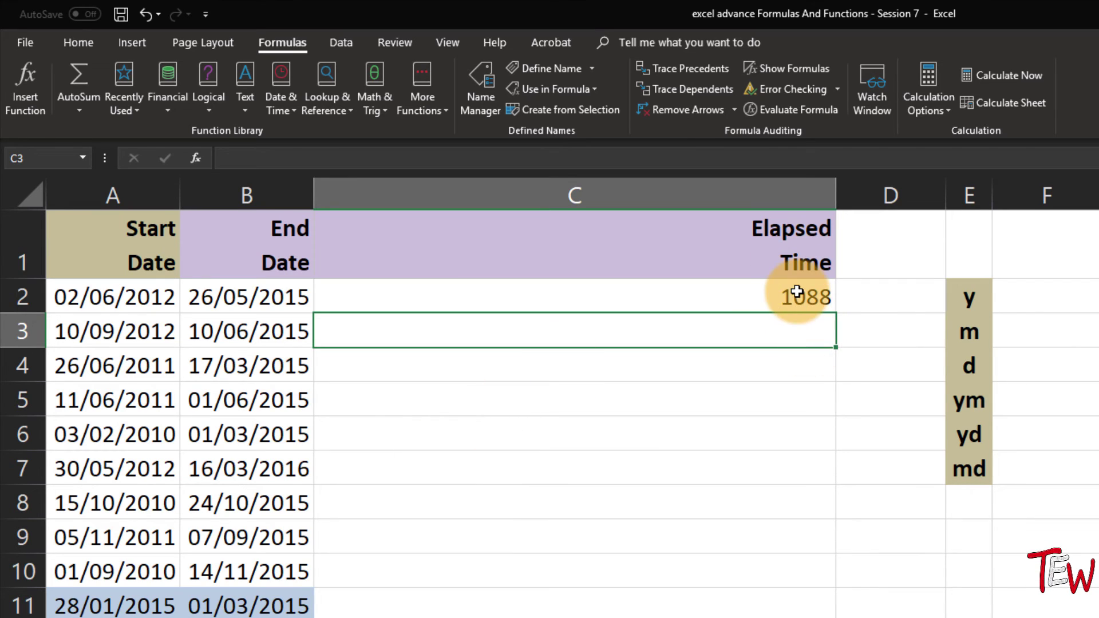
{"action": "left_click", "coordinate": [797, 292]}
{"action": "left_click_drag", "start_coordinate": [837, 312], "coordinate": [810, 567]}
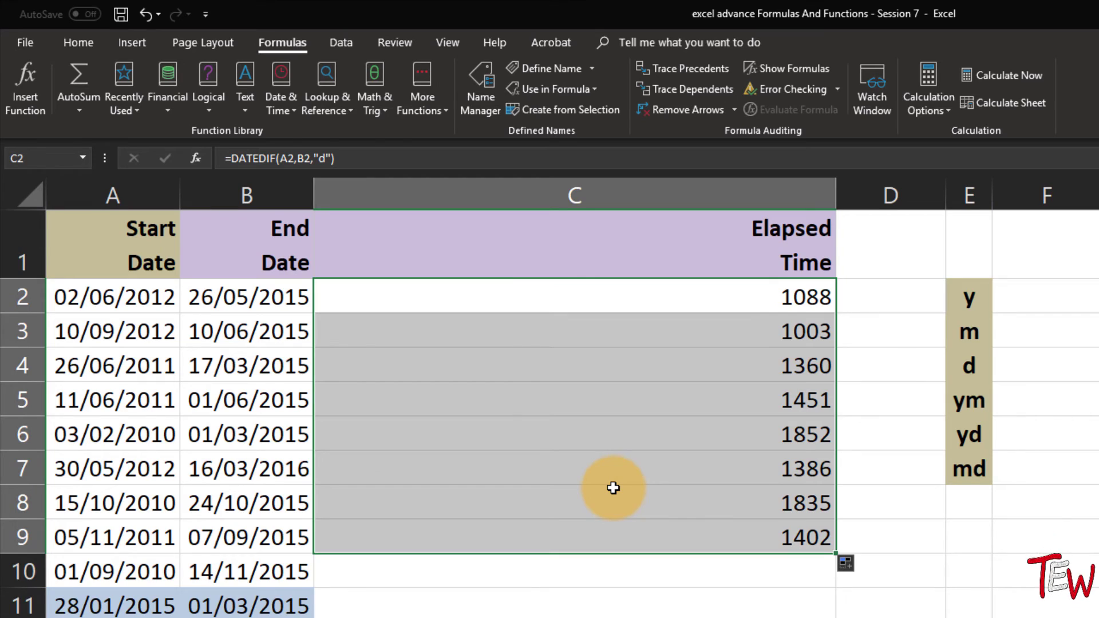
- Change the unit in C2's DATEDIF formula to "y" and fill it down to C9
{"action": "key", "text": "F2"}
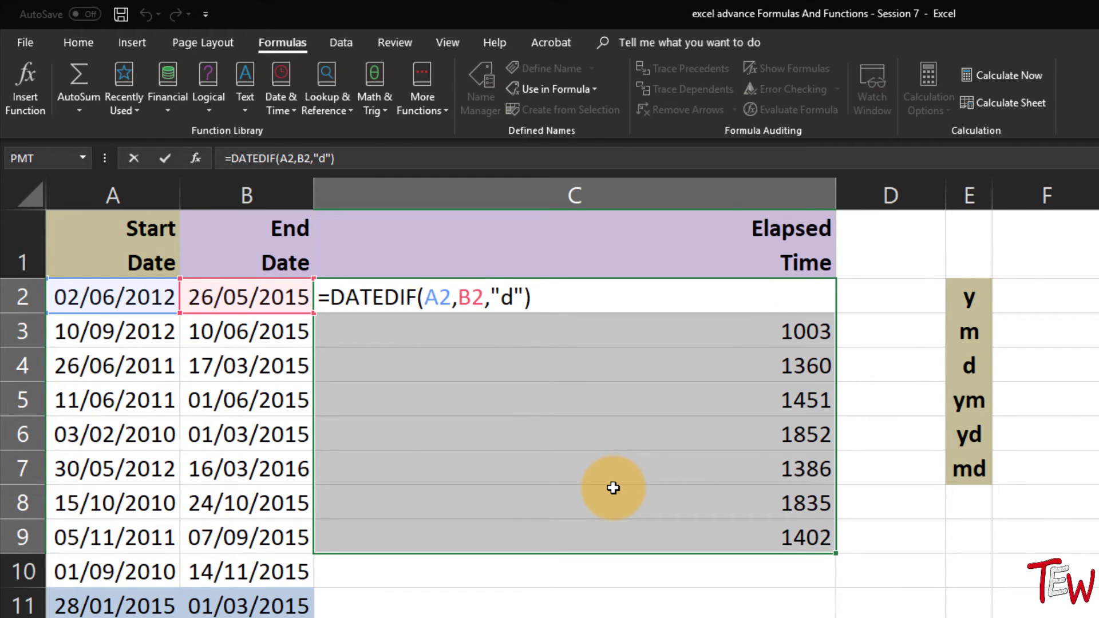
{"action": "left_click", "coordinate": [512, 298]}
{"action": "key", "text": "BackSpace"}
{"action": "type", "text": "y"}
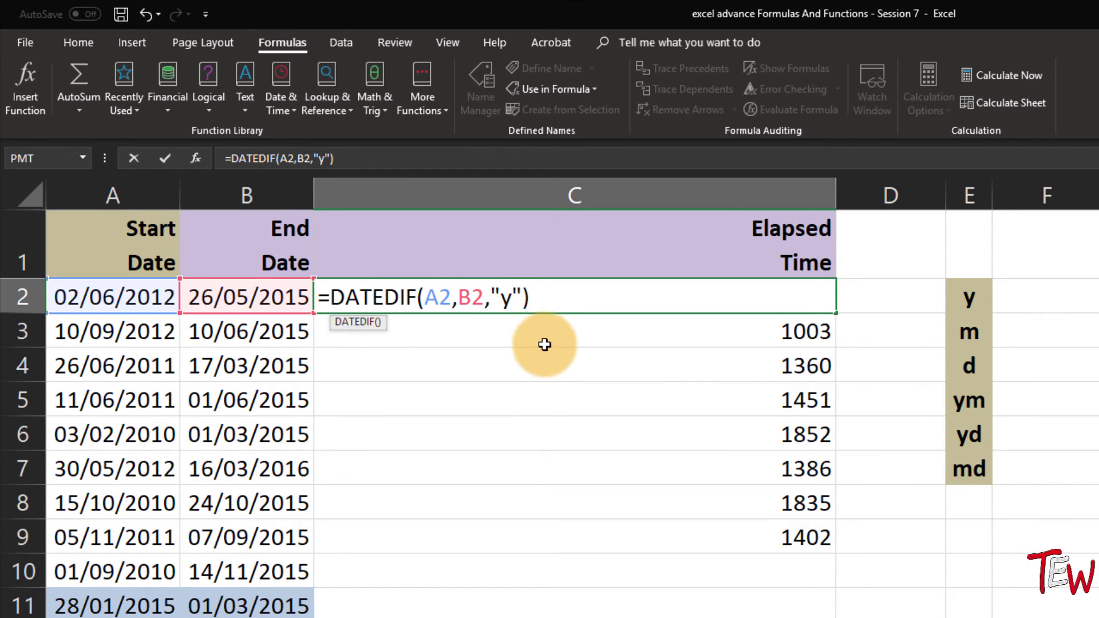
{"action": "key", "text": "Return"}
{"action": "left_click", "coordinate": [716, 299]}
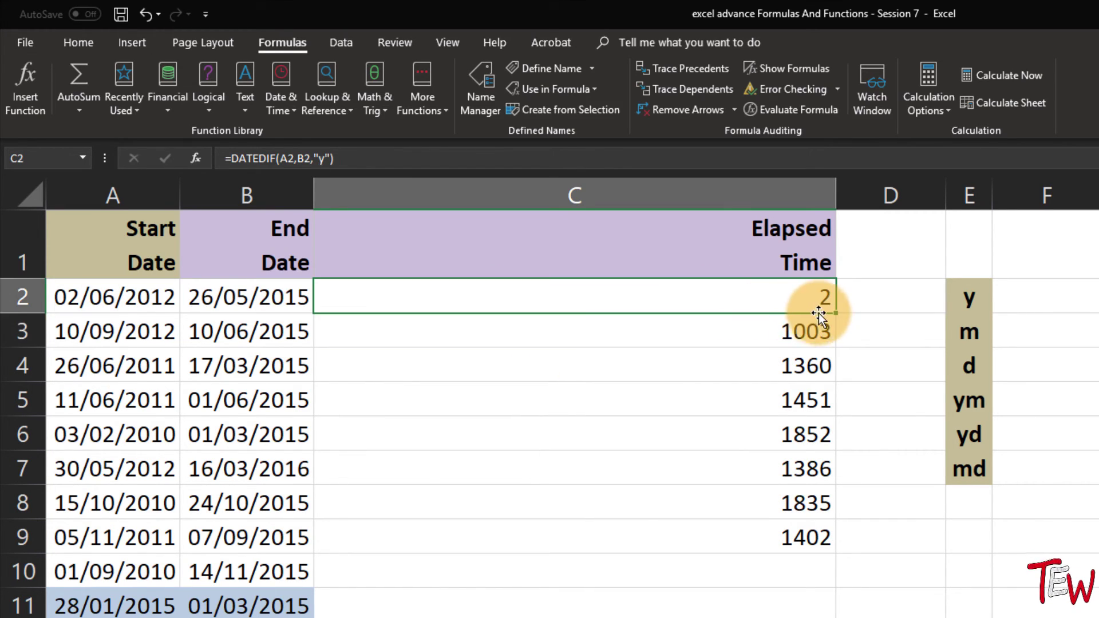
{"action": "left_click_drag", "start_coordinate": [831, 331], "coordinate": [809, 542]}
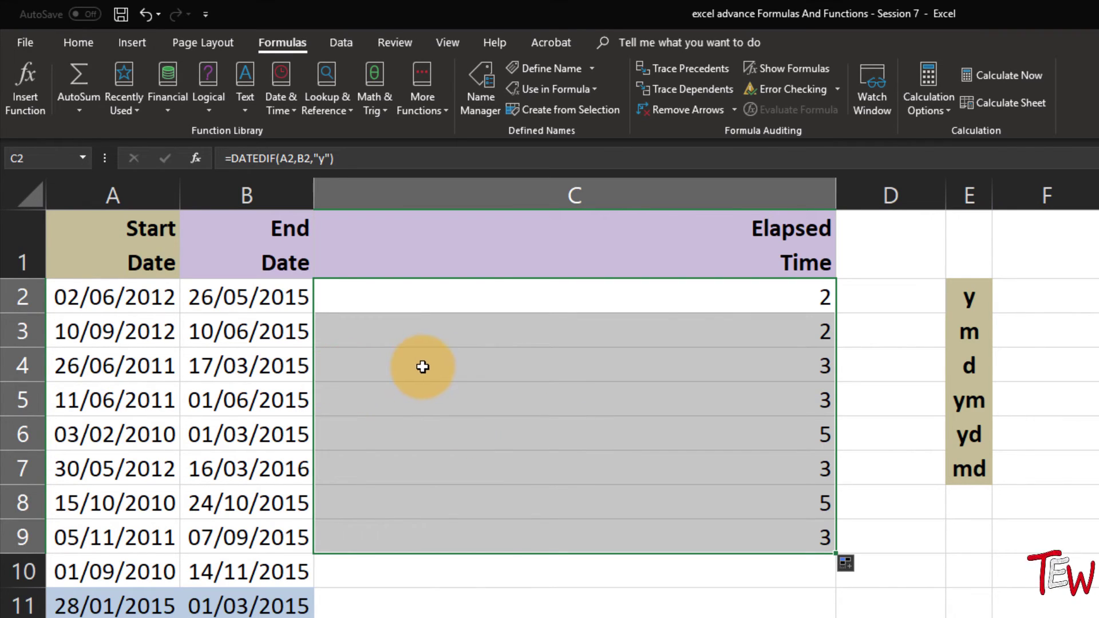
- Change the year of the start date in A2 to 1982 and check row 2's end date and DATEDIF formula
{"action": "left_click", "coordinate": [140, 306]}
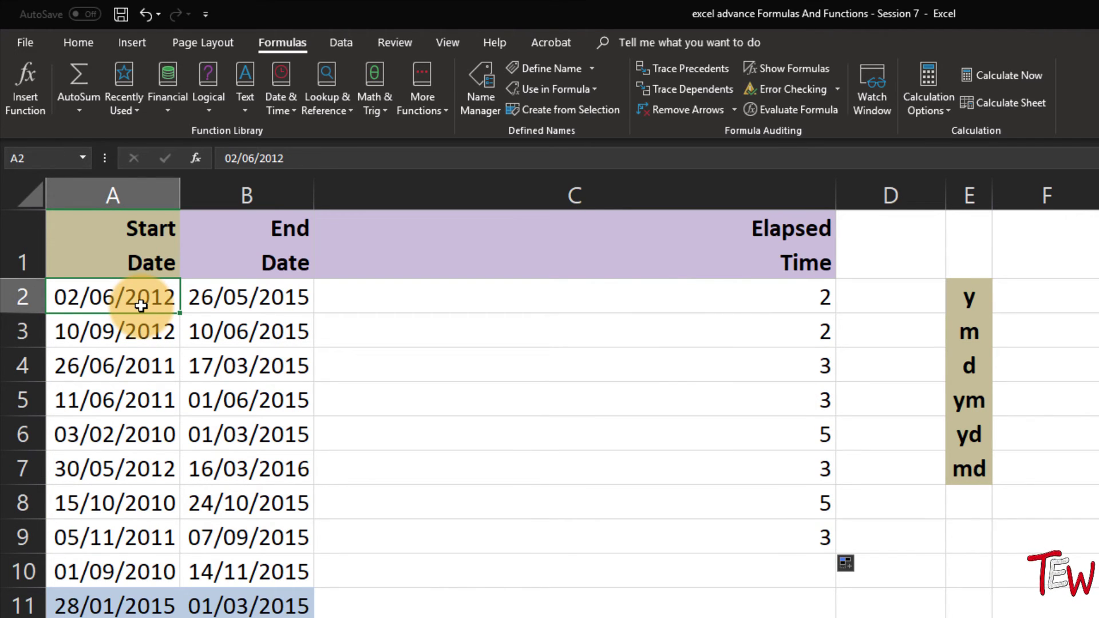
{"action": "left_click", "coordinate": [295, 161]}
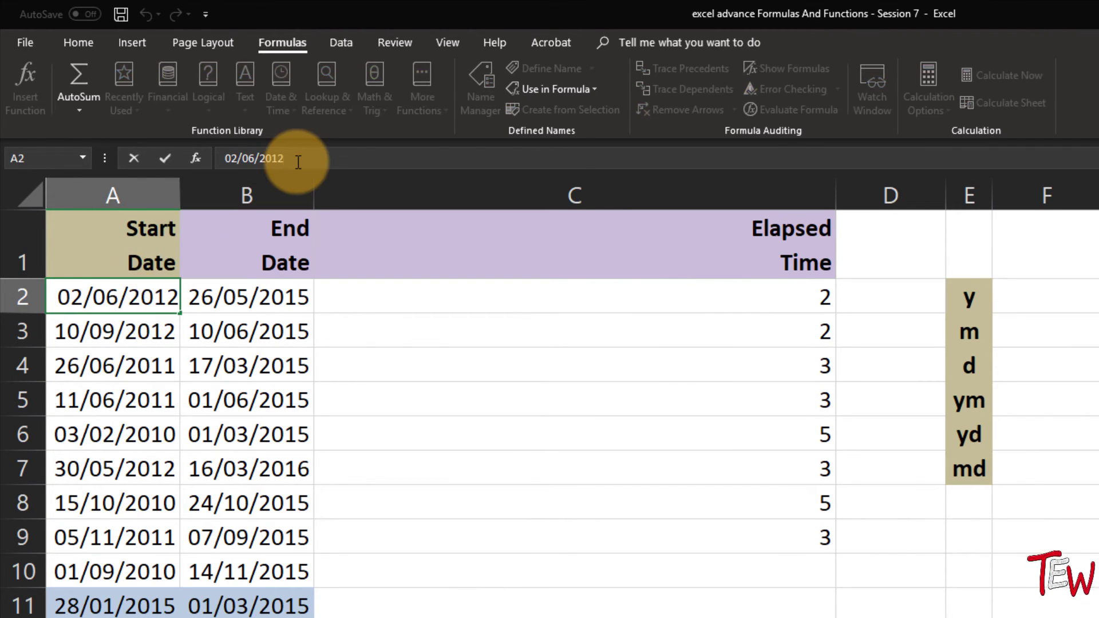
{"action": "key", "text": "BackSpace"}
{"action": "key", "text": "BackSpace"}
{"action": "key", "text": "BackSpace"}
{"action": "key", "text": "BackSpace"}
{"action": "type", "text": "1982"}
{"action": "left_click", "coordinate": [295, 321]}
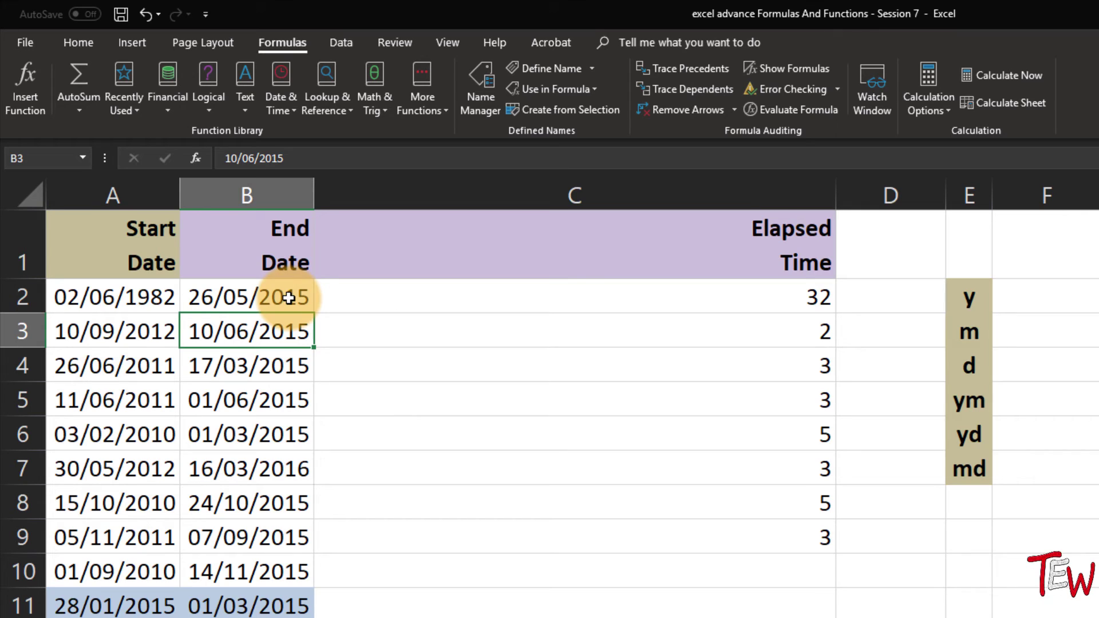
{"action": "left_click", "coordinate": [287, 297]}
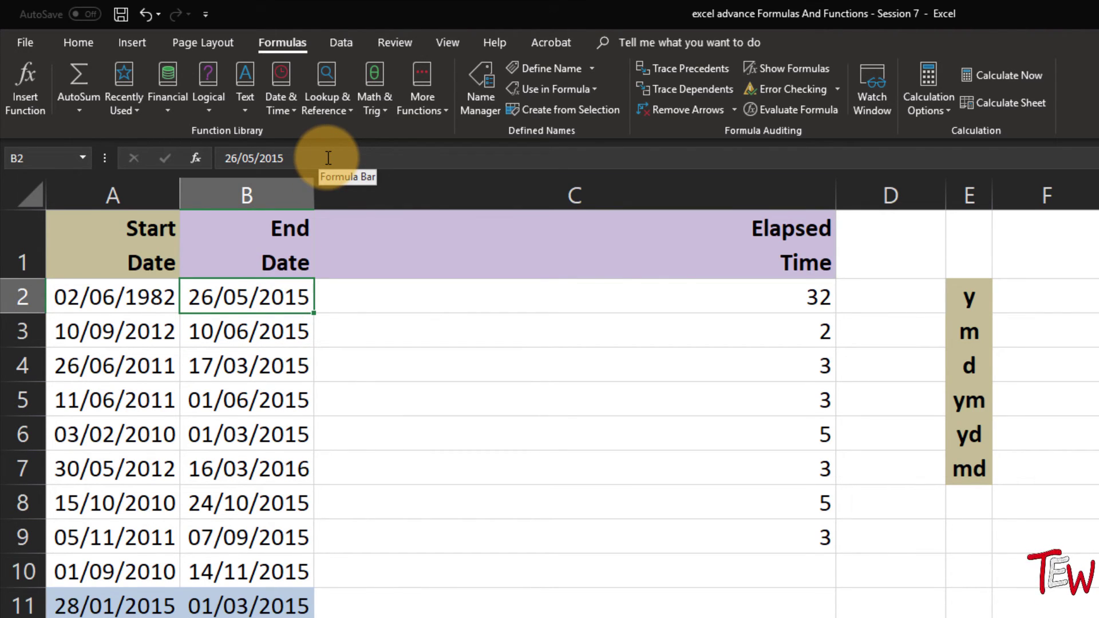
{"action": "left_click", "coordinate": [530, 299]}
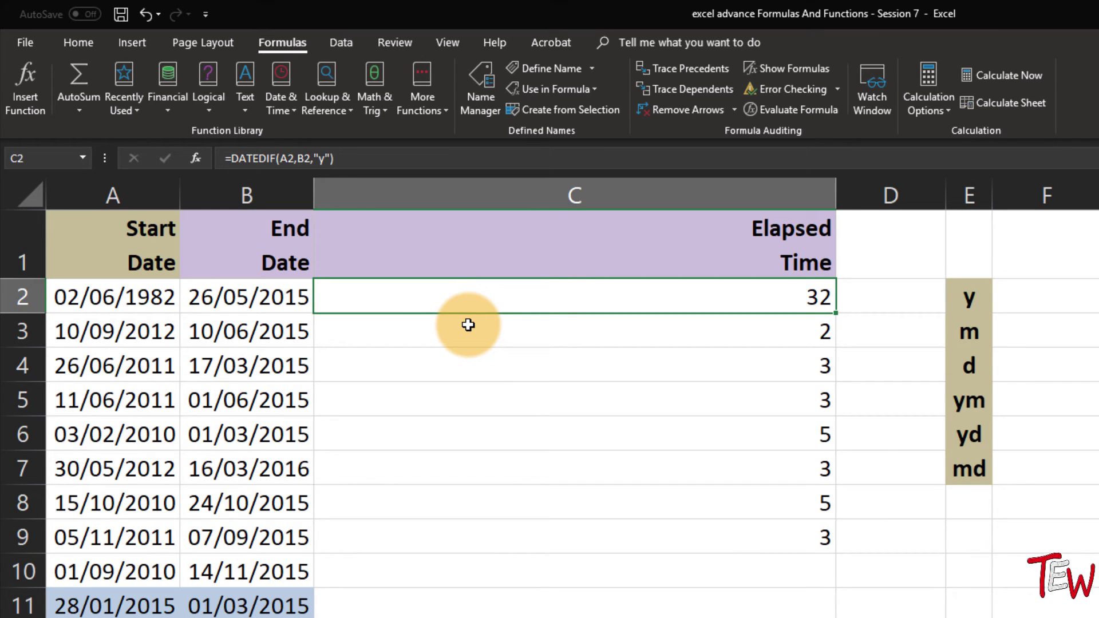
- Check C2's DATEDIF formula and change the month of the end date in B2 to 6
{"action": "left_click", "coordinate": [450, 330]}
{"action": "left_click", "coordinate": [431, 295]}
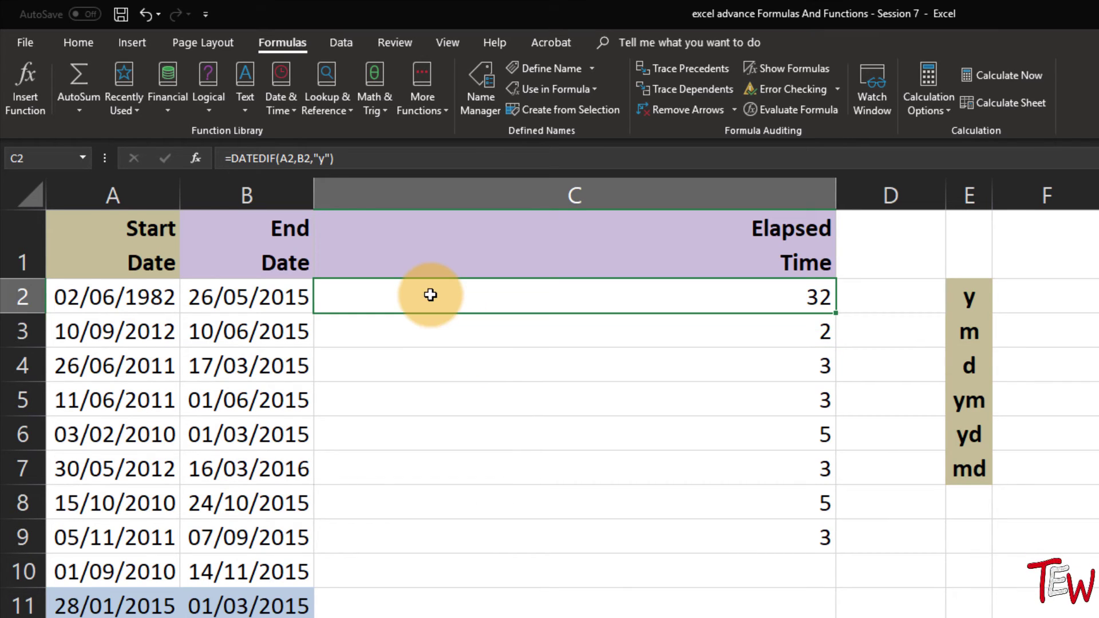
{"action": "double_click", "coordinate": [430, 295]}
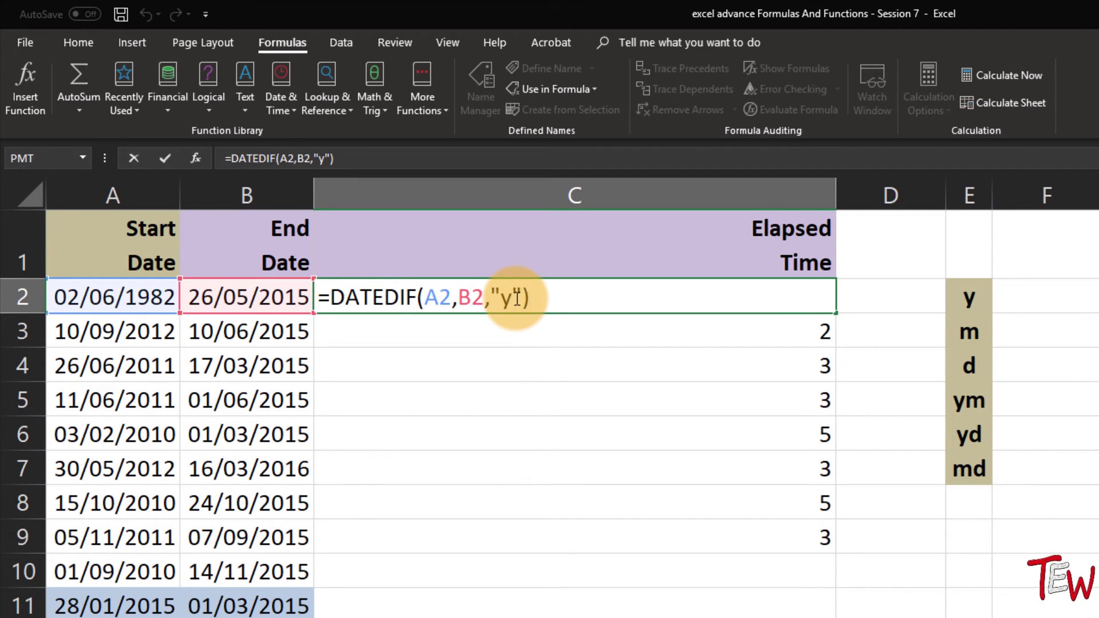
{"action": "left_click", "coordinate": [254, 290]}
{"action": "left_click", "coordinate": [258, 165]}
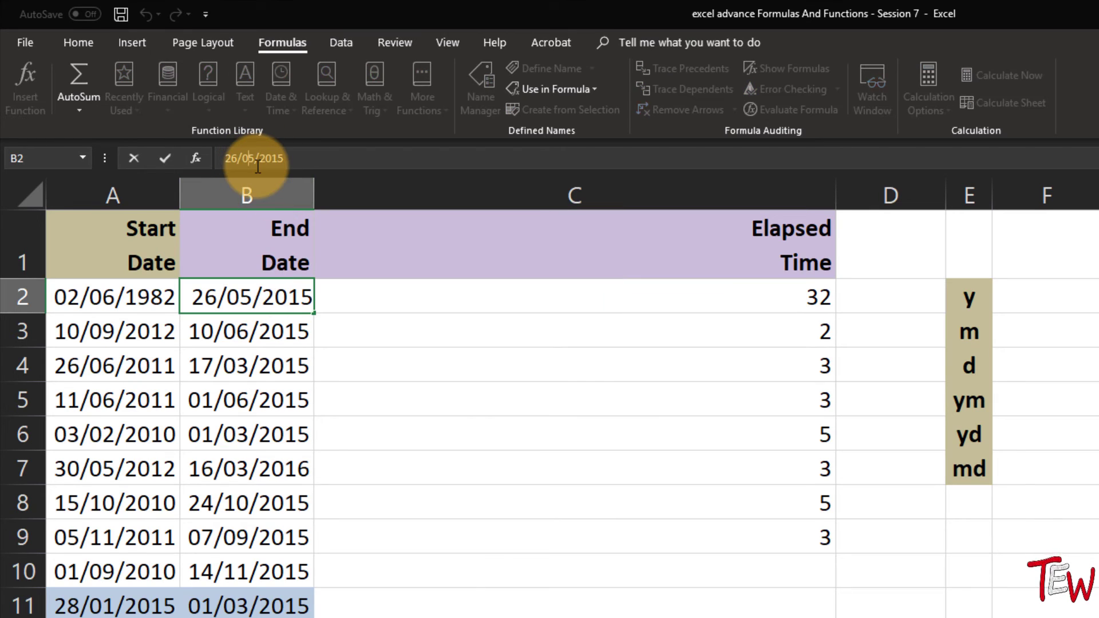
{"action": "key", "text": "BackSpace"}
{"action": "type", "text": "6"}
{"action": "key", "text": "Return"}
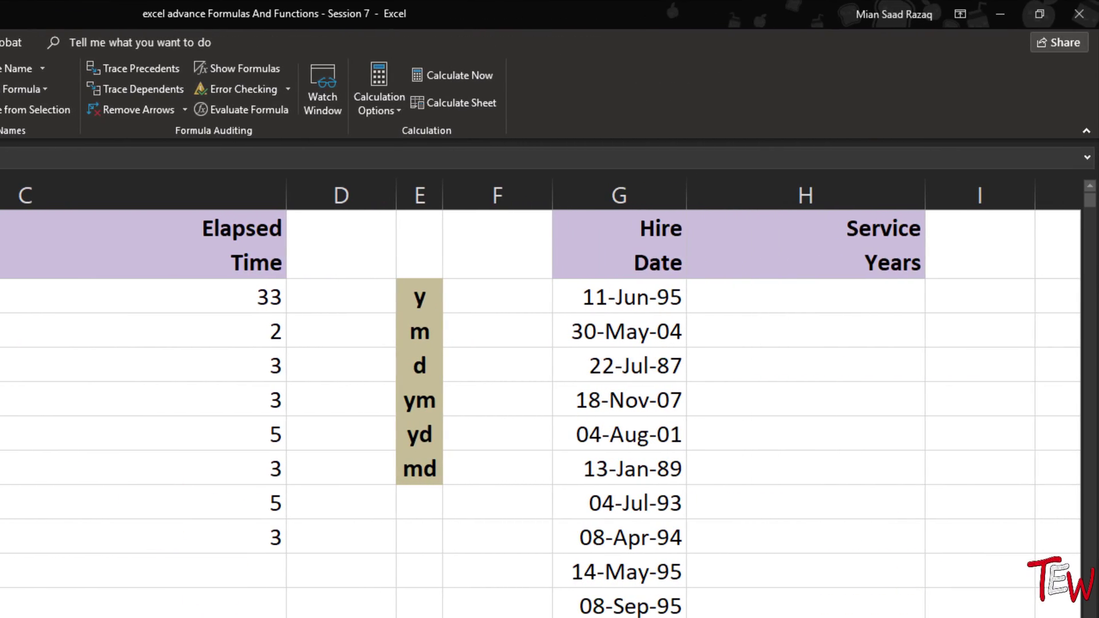
- Begin a DATEDIF formula in H2 under Service Years with G2 as the start date and TODAY() as the end date
{"action": "scroll", "coordinate": [658, 320], "scroll_direction": "right", "scroll_amount": 3}
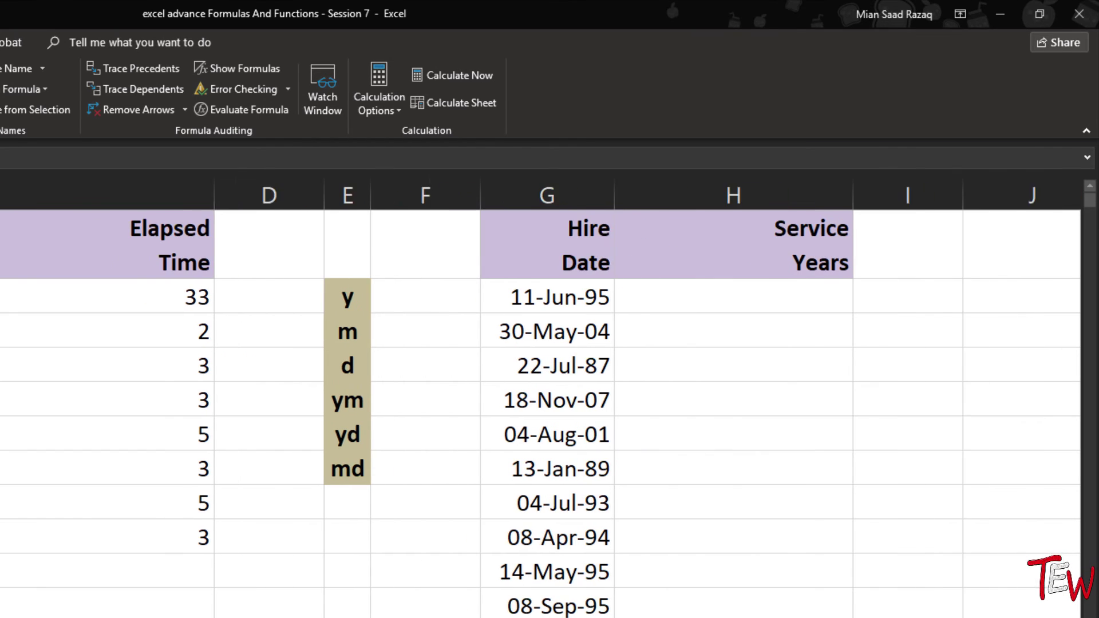
{"action": "left_click", "coordinate": [654, 300]}
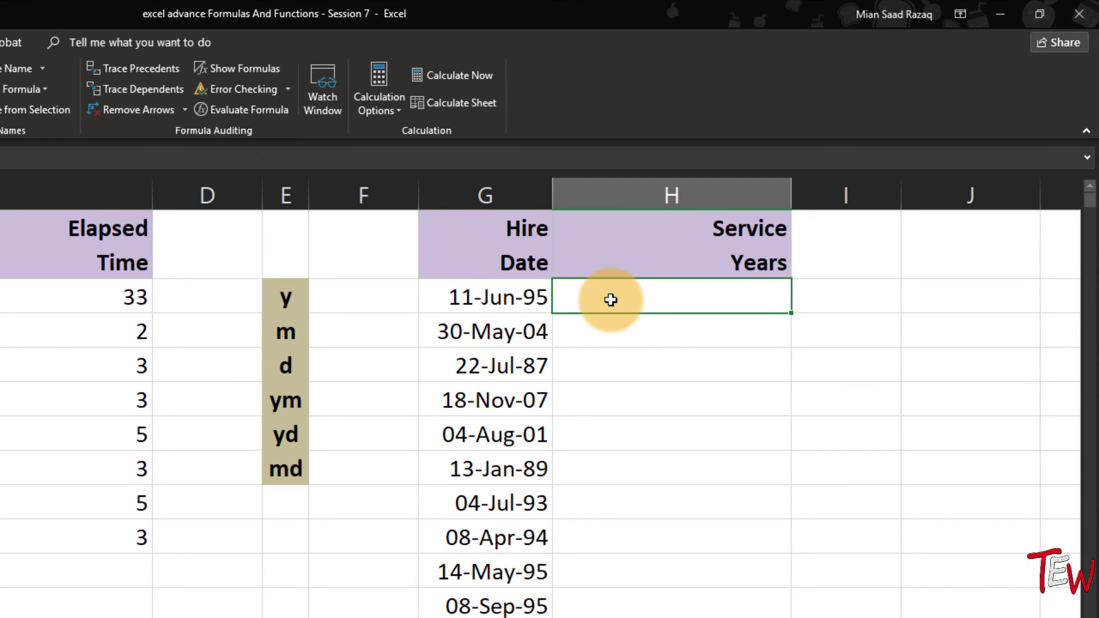
{"action": "type", "text": "=date"}
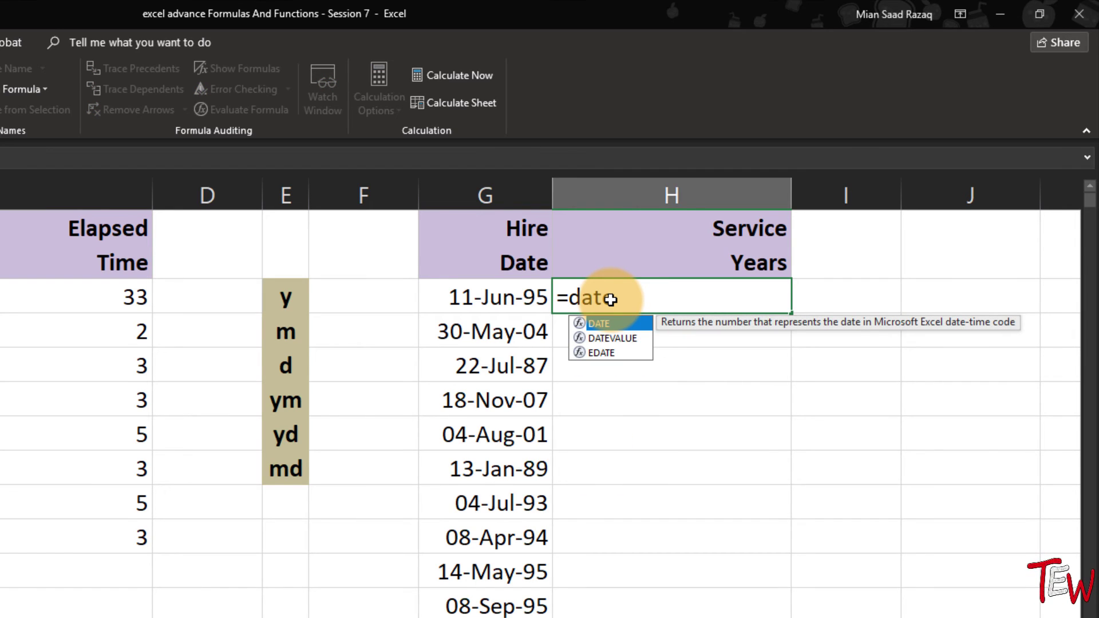
{"action": "type", "text": "dif"}
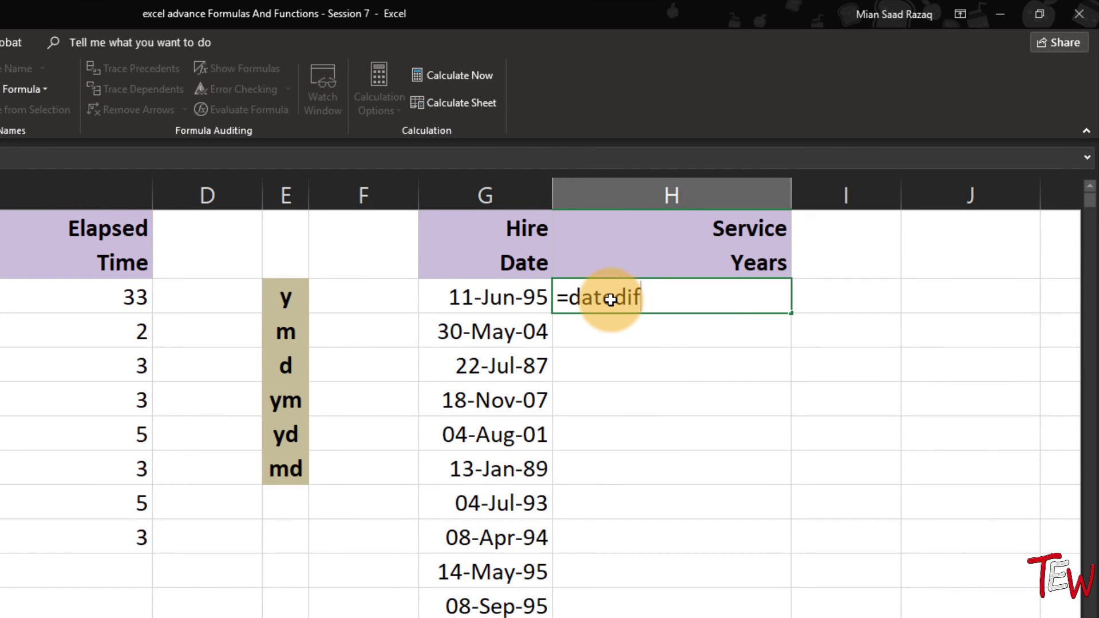
{"action": "type", "text": "("}
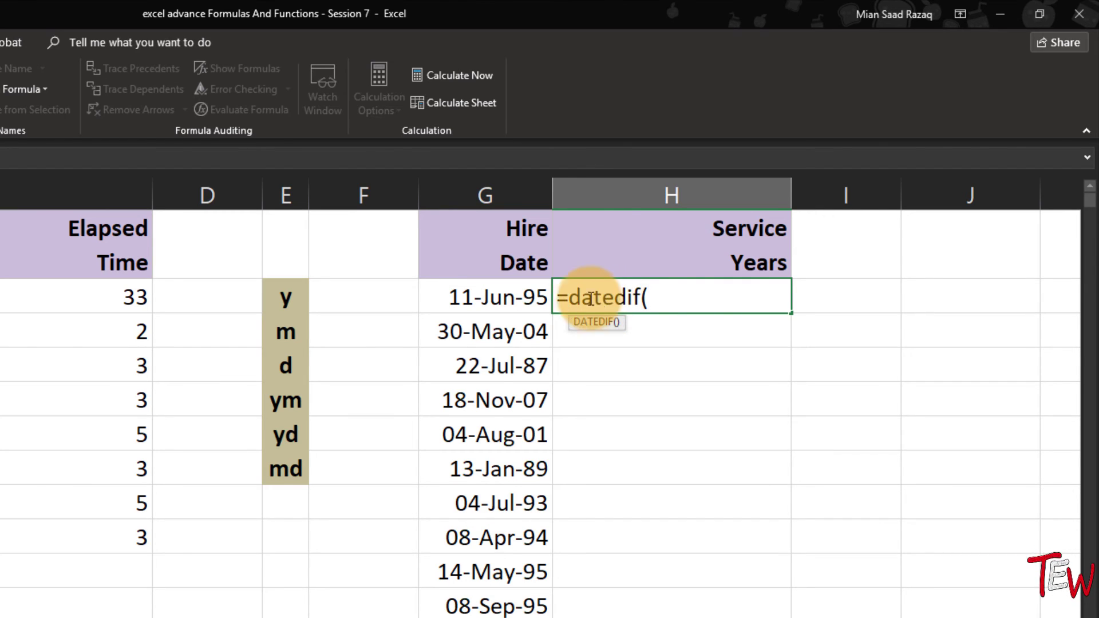
{"action": "left_click", "coordinate": [536, 296]}
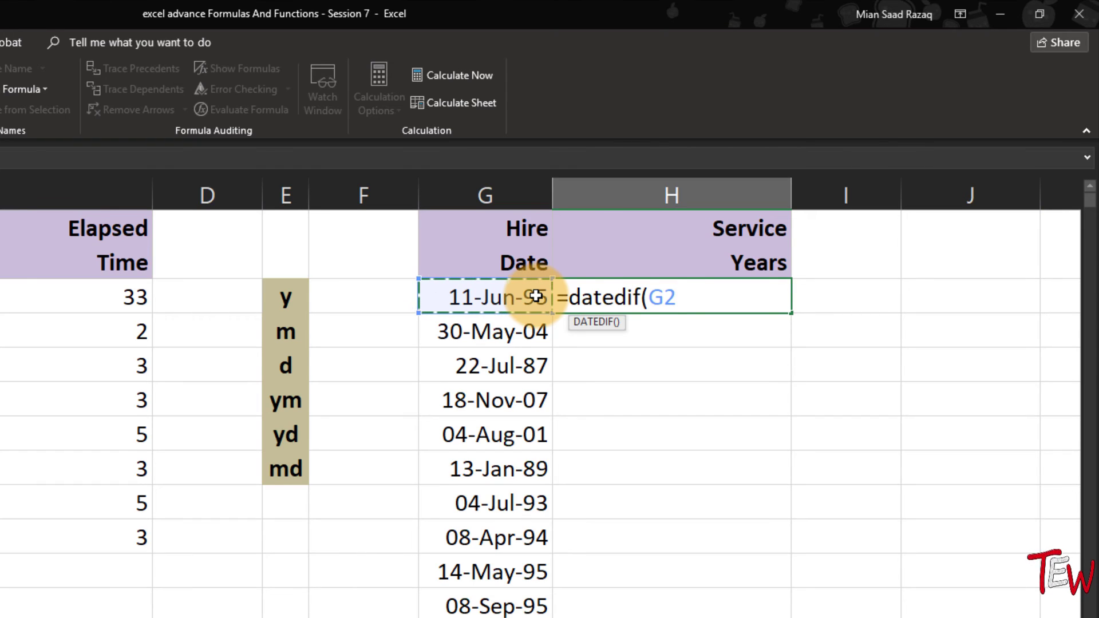
{"action": "type", "text": ",toda"}
{"action": "key", "text": "Tab"}
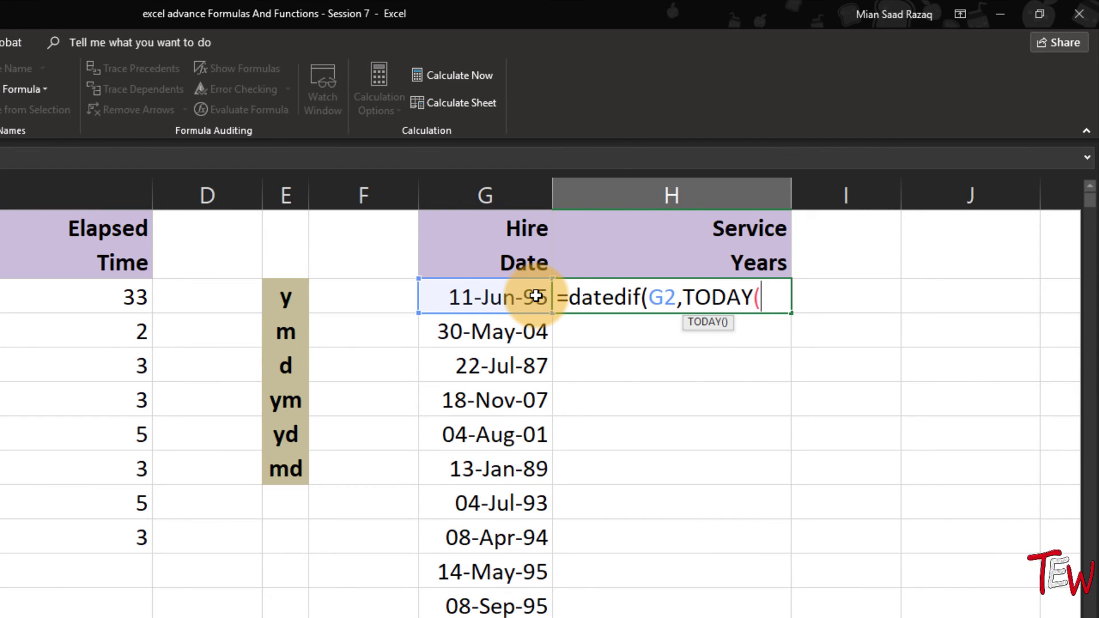
{"action": "type", "text": ")"}
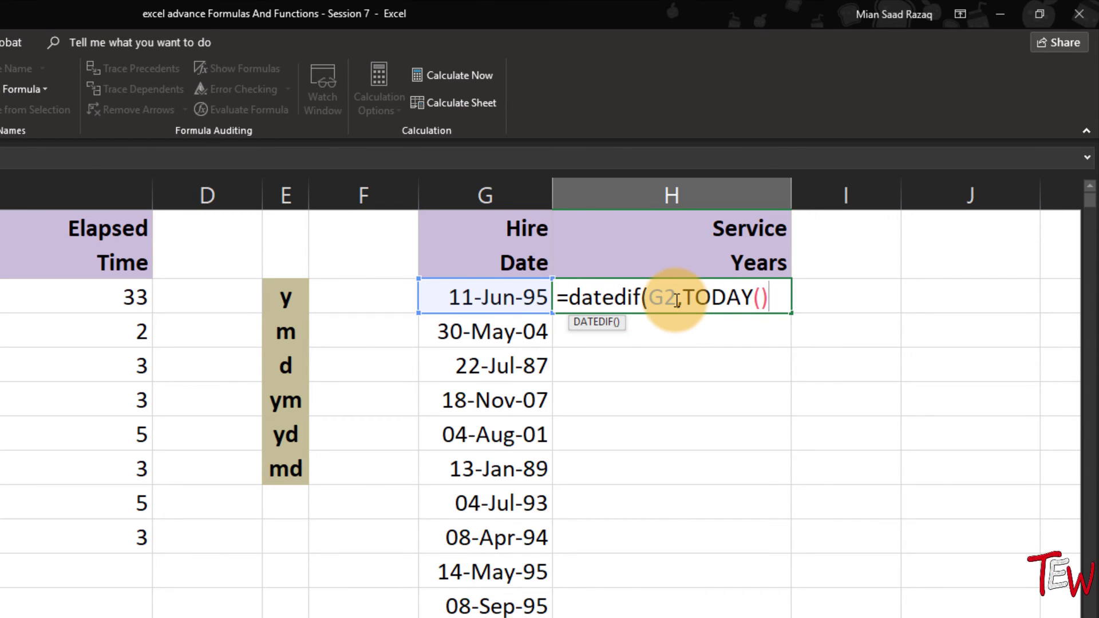
- Complete H2's DATEDIF formula with the unit "y" and fill it down the Service Years column
{"action": "left_click", "coordinate": [650, 300]}
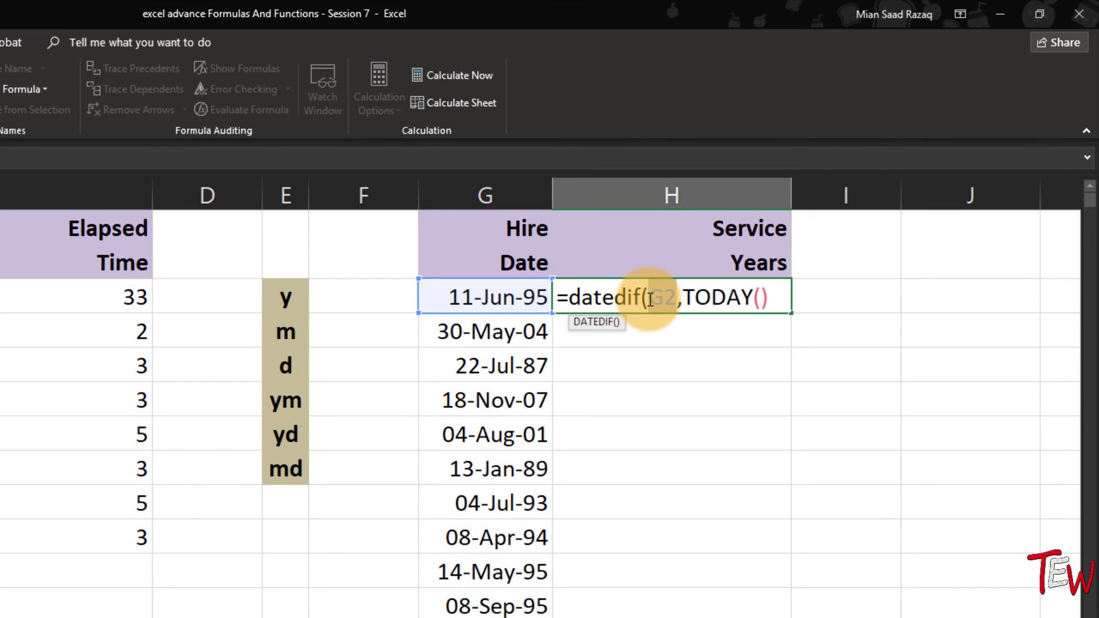
{"action": "left_click_drag", "start_coordinate": [772, 299], "coordinate": [688, 299]}
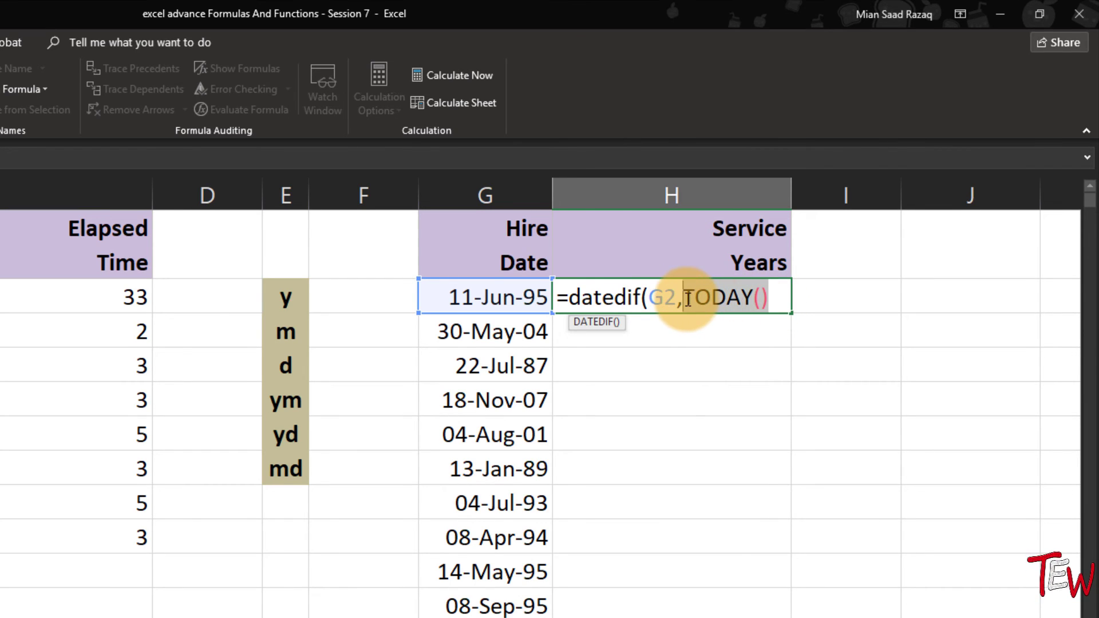
{"action": "left_click", "coordinate": [769, 300]}
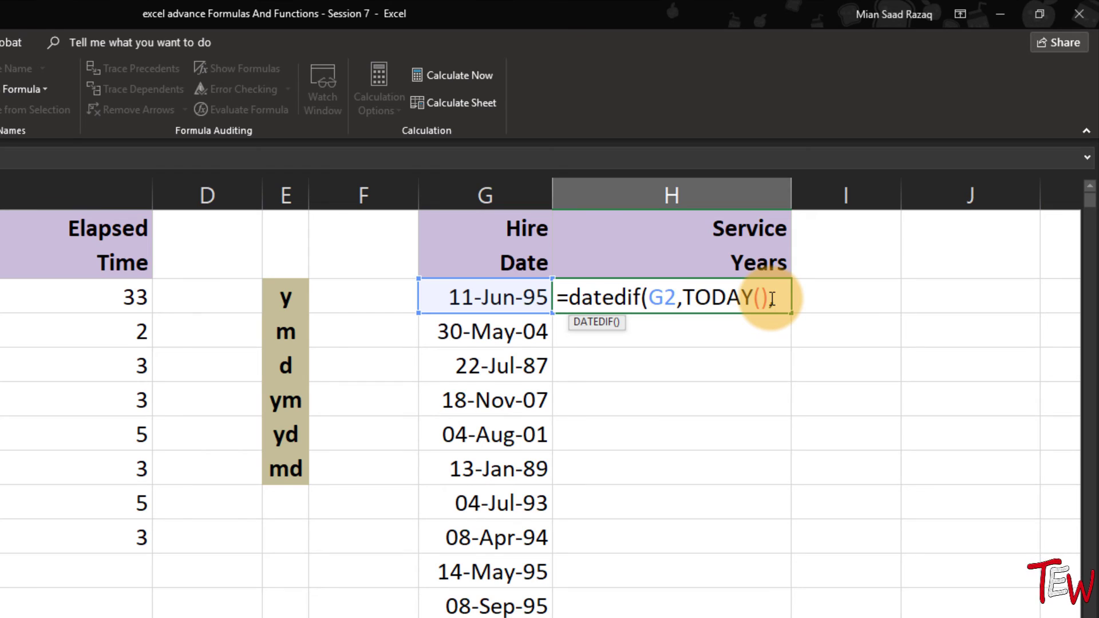
{"action": "type", "text": ",\"\""}
{"action": "key", "text": "Left"}
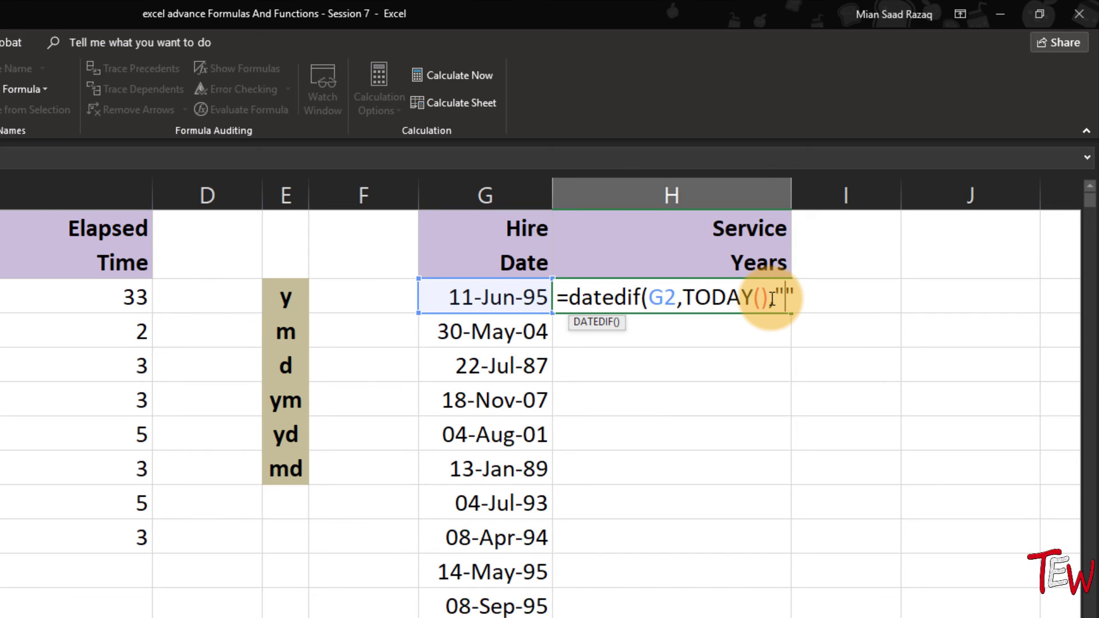
{"action": "type", "text": "y"}
{"action": "key", "text": "Return"}
{"action": "left_click", "coordinate": [783, 312]}
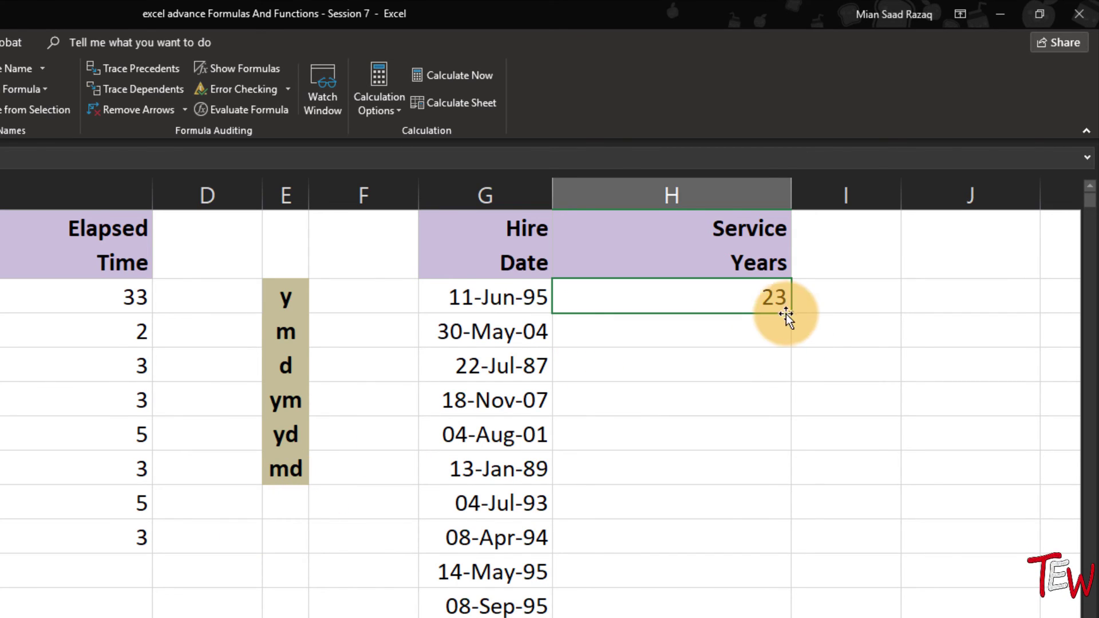
{"action": "double_click", "coordinate": [791, 314]}
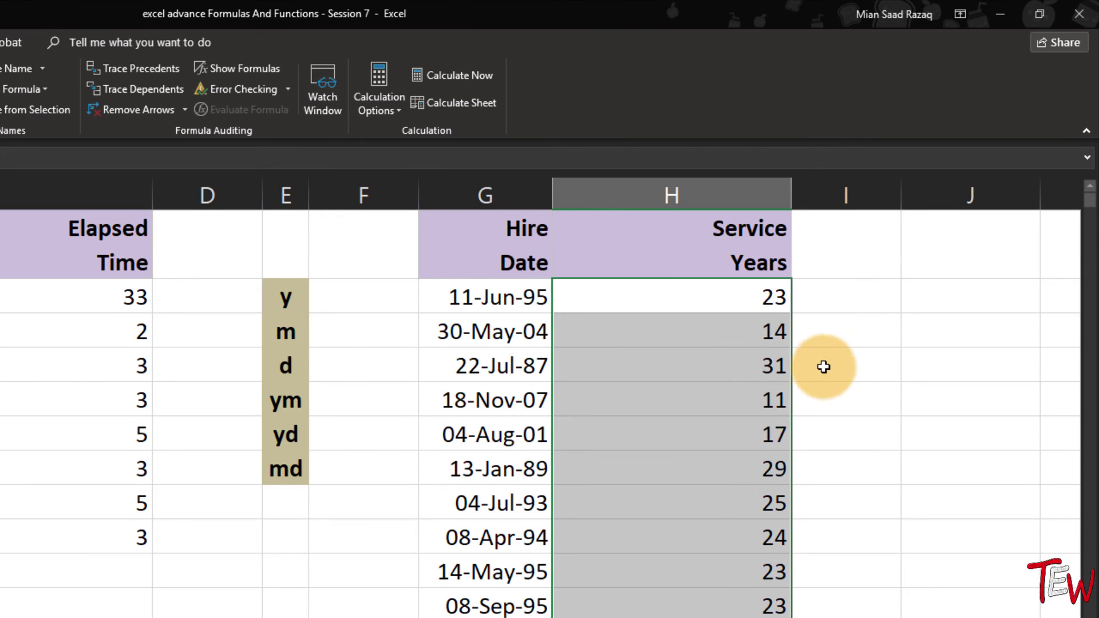
{"action": "scroll", "coordinate": [706, 481], "scroll_direction": "down", "scroll_amount": 7}
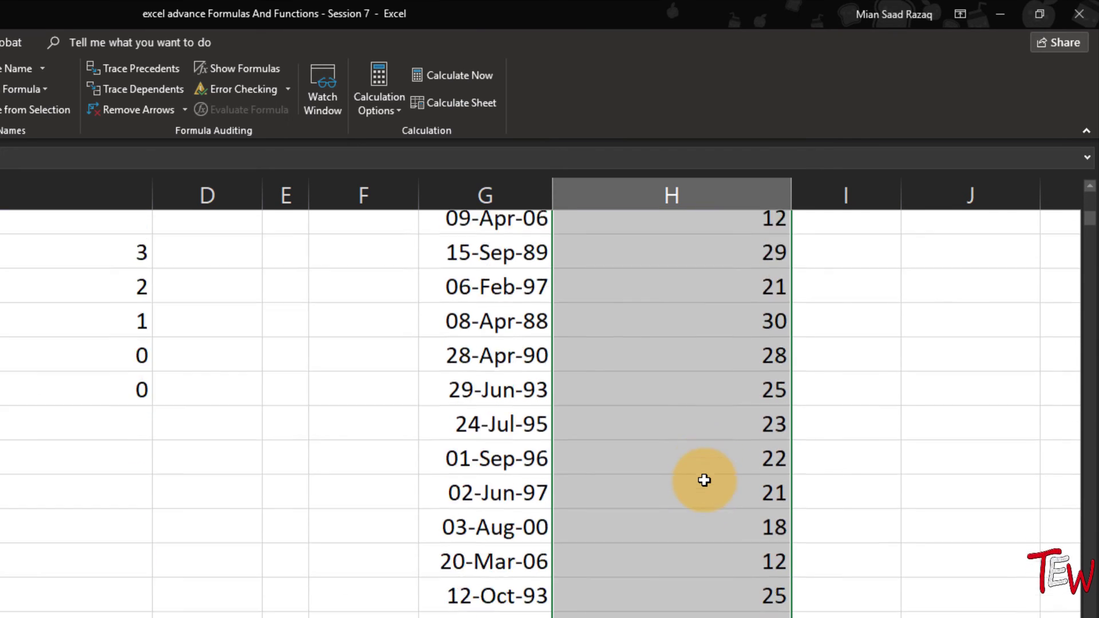
{"action": "scroll", "coordinate": [704, 480], "scroll_direction": "up", "scroll_amount": 7}
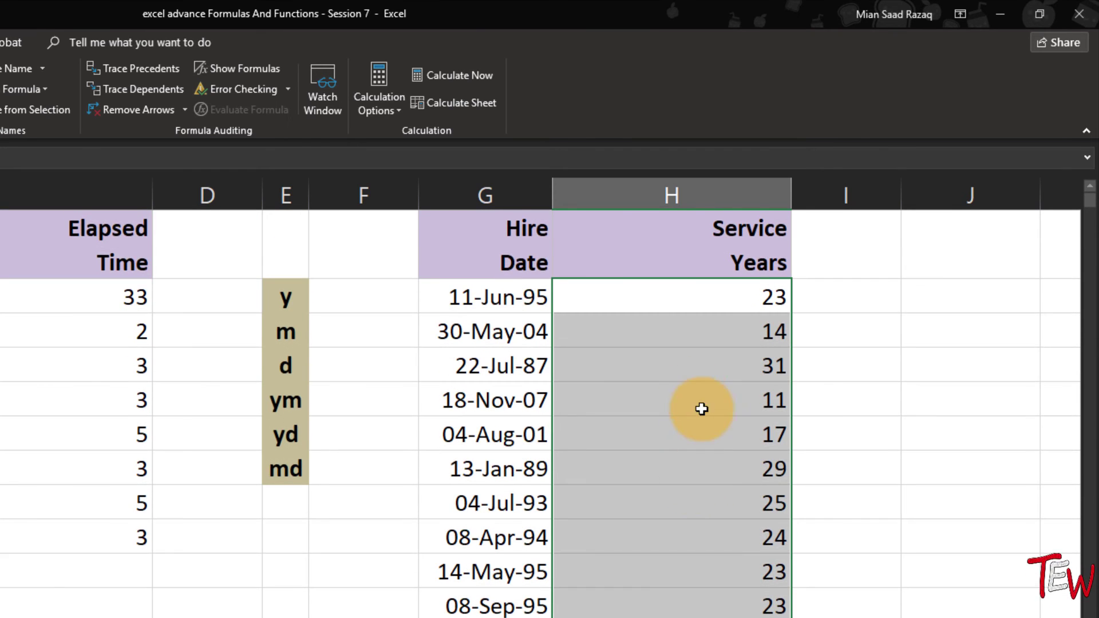
- Change the unit in H2's DATEDIF formula to "yd" and fill it down the Service Years column
{"action": "left_click", "coordinate": [743, 302]}
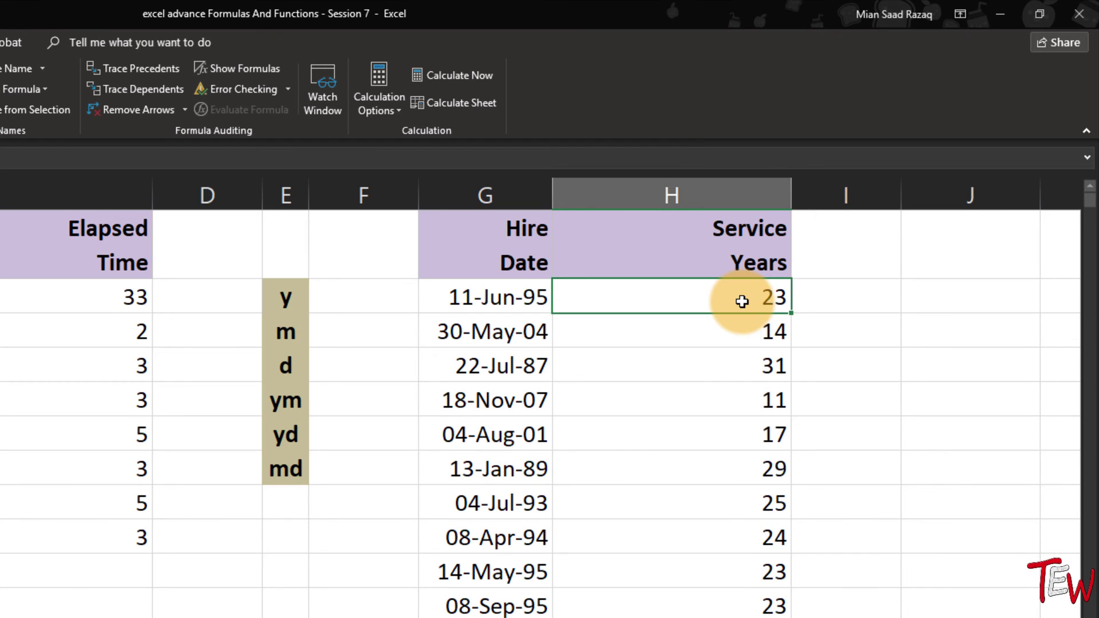
{"action": "double_click", "coordinate": [742, 302]}
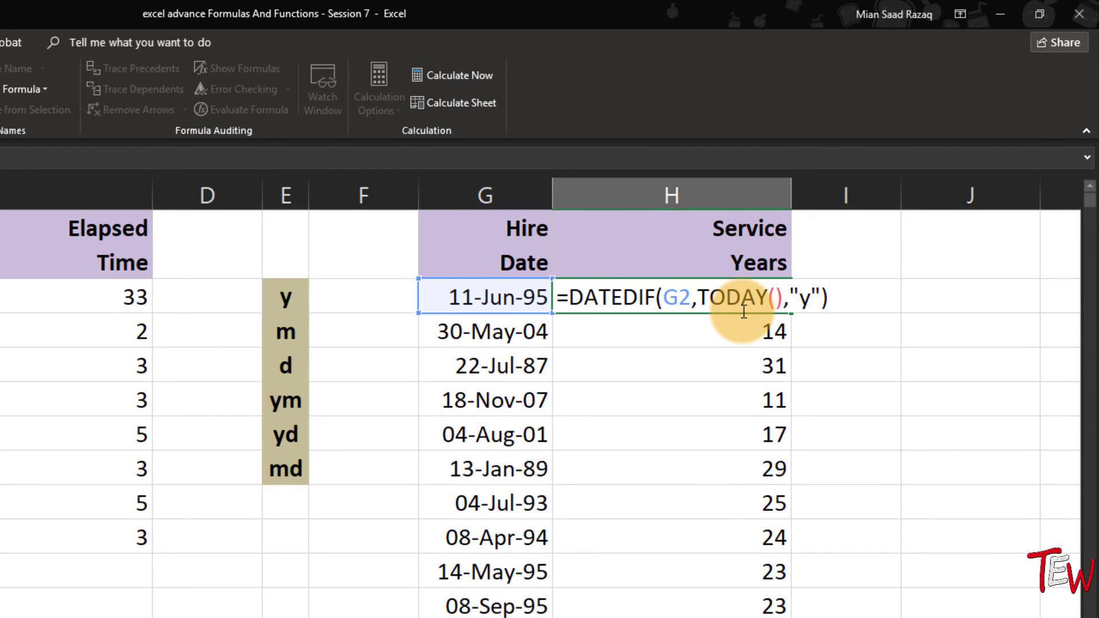
{"action": "left_click", "coordinate": [810, 298]}
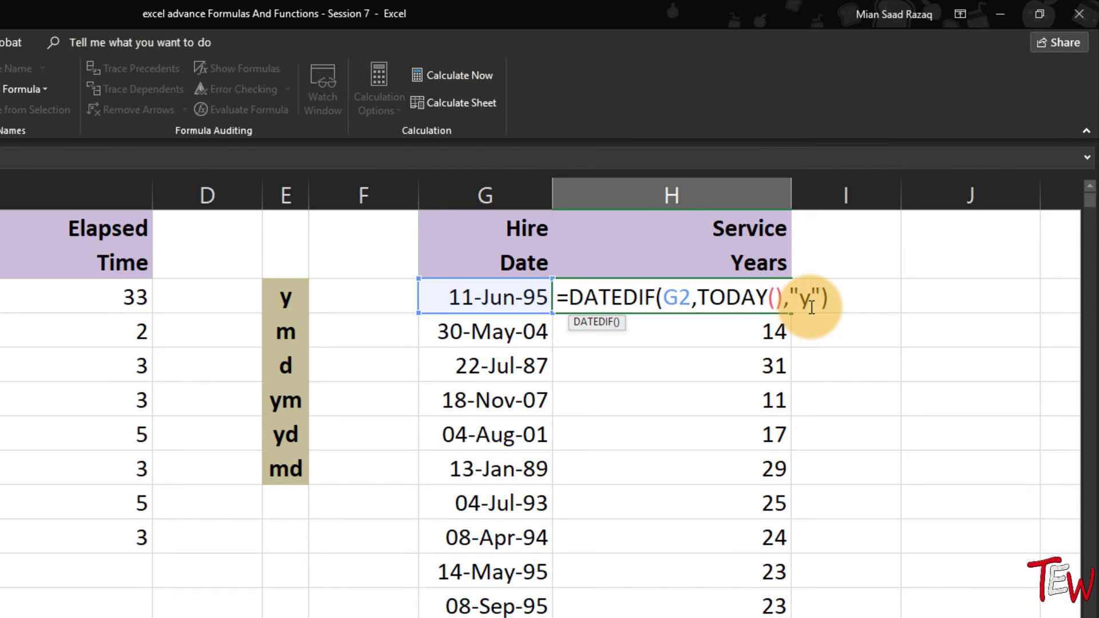
{"action": "type", "text": "d"}
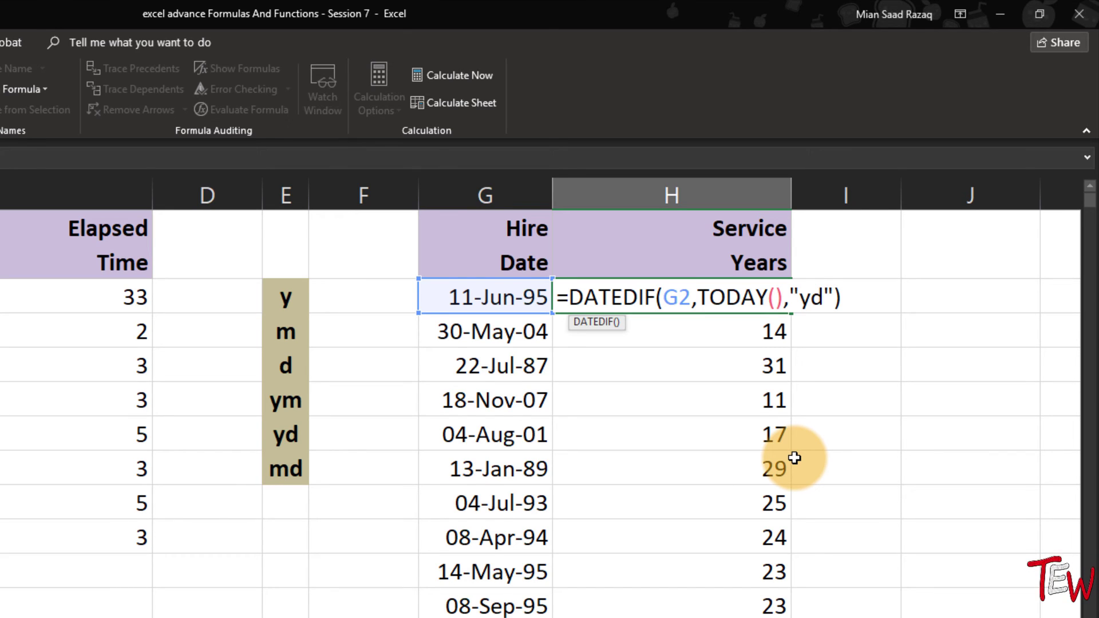
{"action": "key", "text": "Return"}
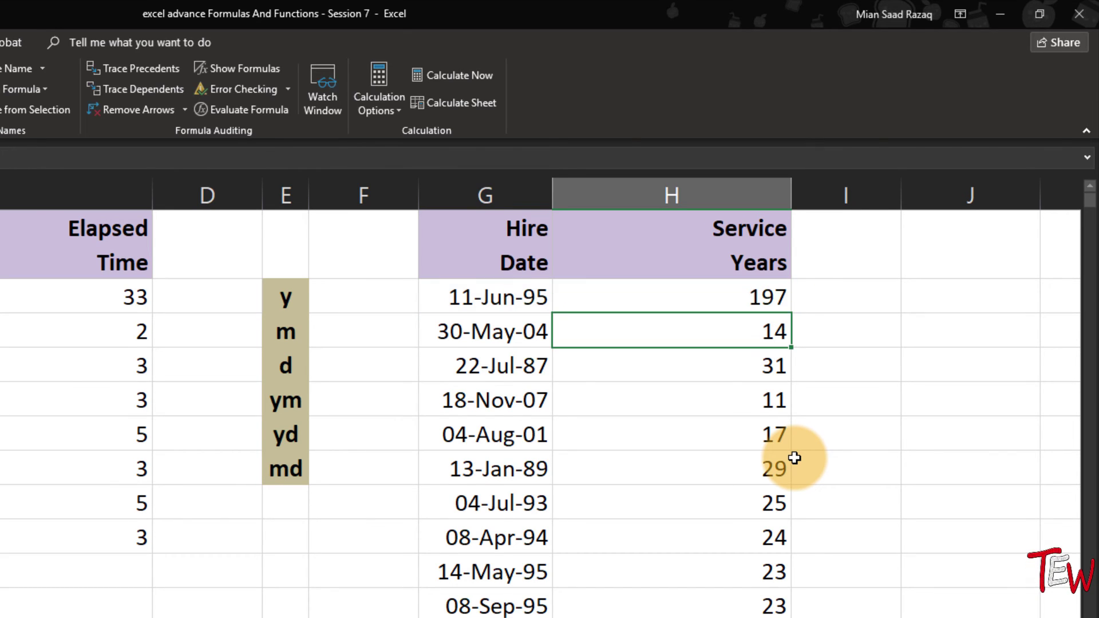
{"action": "left_click", "coordinate": [731, 301]}
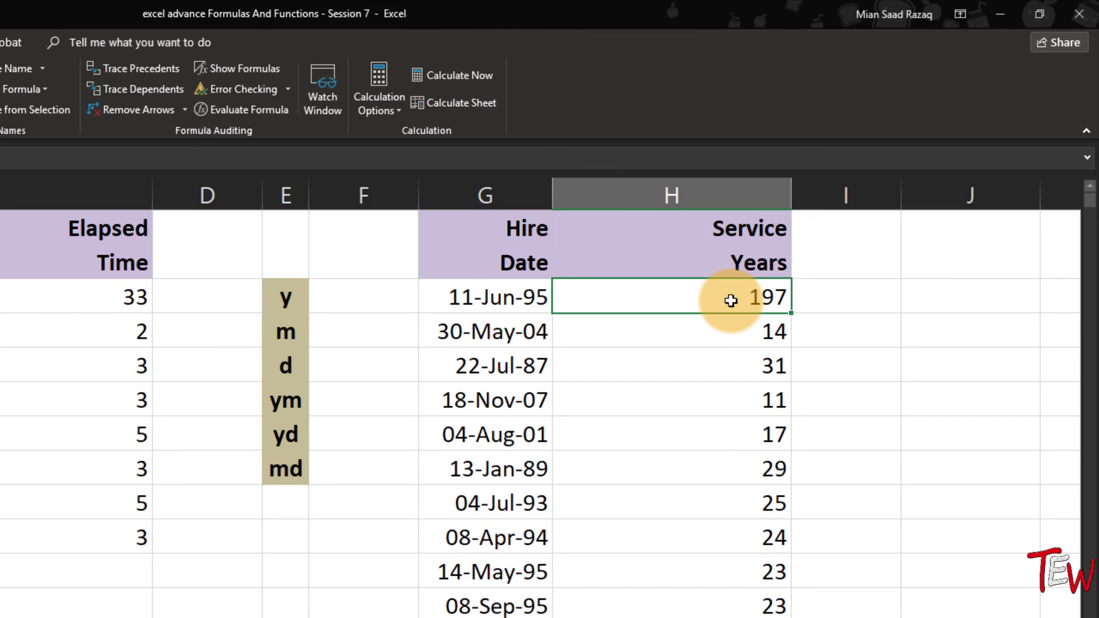
{"action": "double_click", "coordinate": [789, 314]}
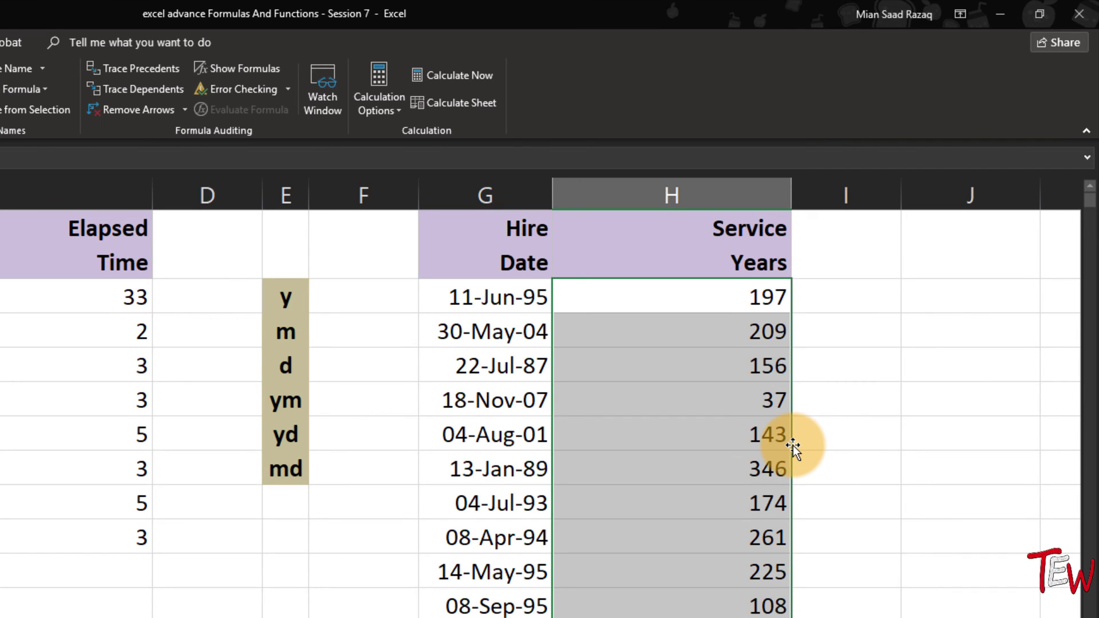
- Change the unit in H2's DATEDIF formula to "ym" and fill it down the Service Years column
{"action": "double_click", "coordinate": [764, 292]}
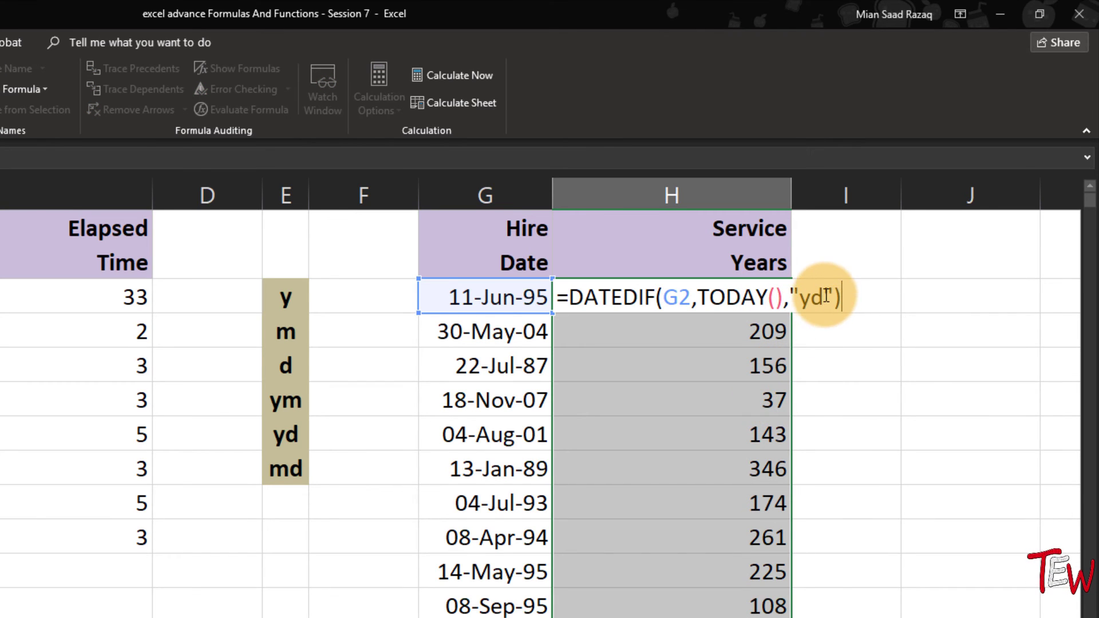
{"action": "key", "text": "Escape"}
{"action": "left_click", "coordinate": [772, 296]}
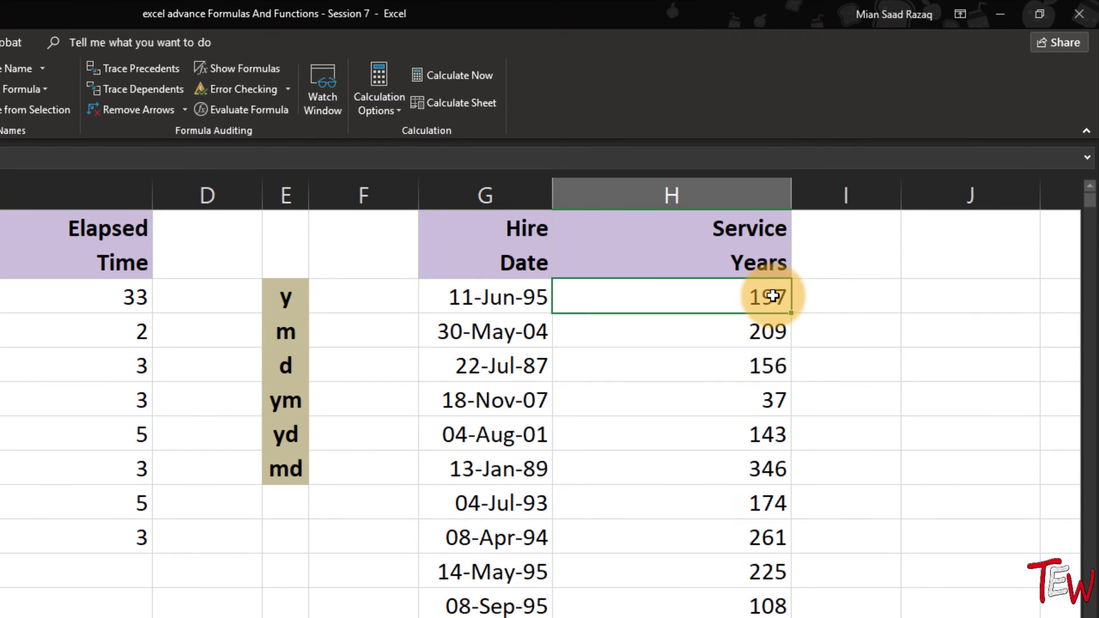
{"action": "double_click", "coordinate": [773, 295]}
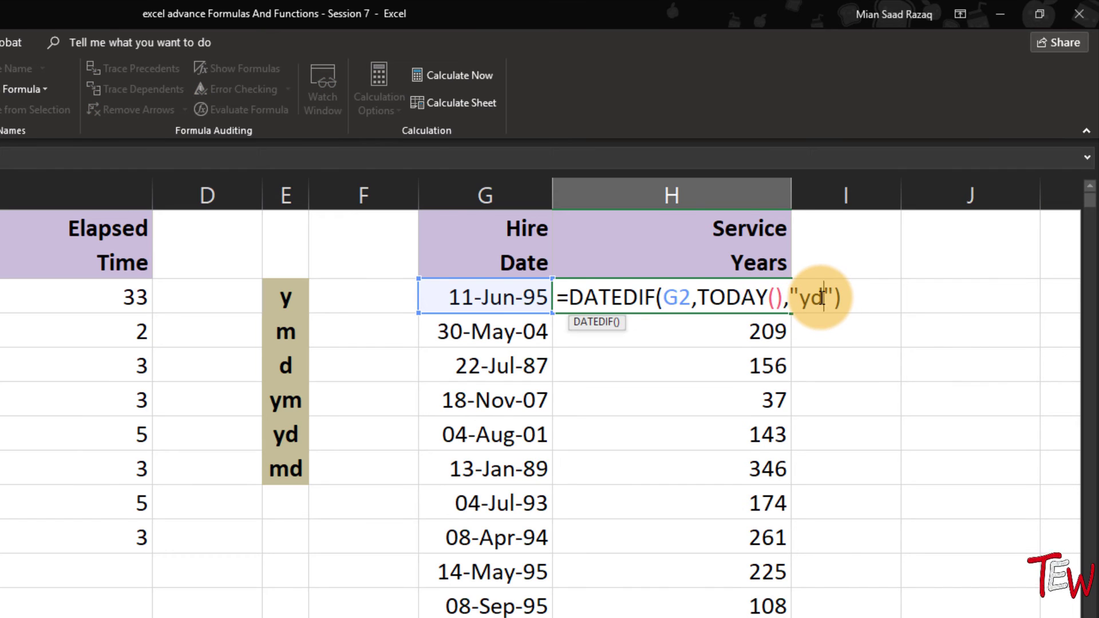
{"action": "key", "text": "BackSpace"}
{"action": "type", "text": "m"}
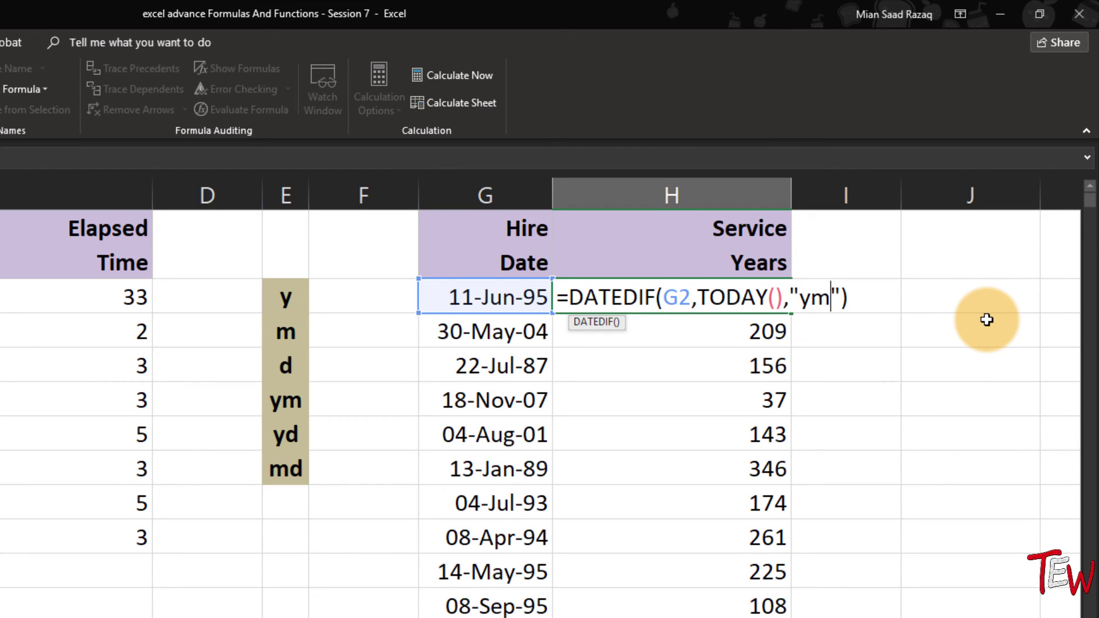
{"action": "key", "text": "Return"}
{"action": "left_click", "coordinate": [773, 297]}
{"action": "double_click", "coordinate": [791, 313]}
- Change the unit in H2's DATEDIF formula to "md" and fill it down through H5
{"action": "double_click", "coordinate": [773, 299]}
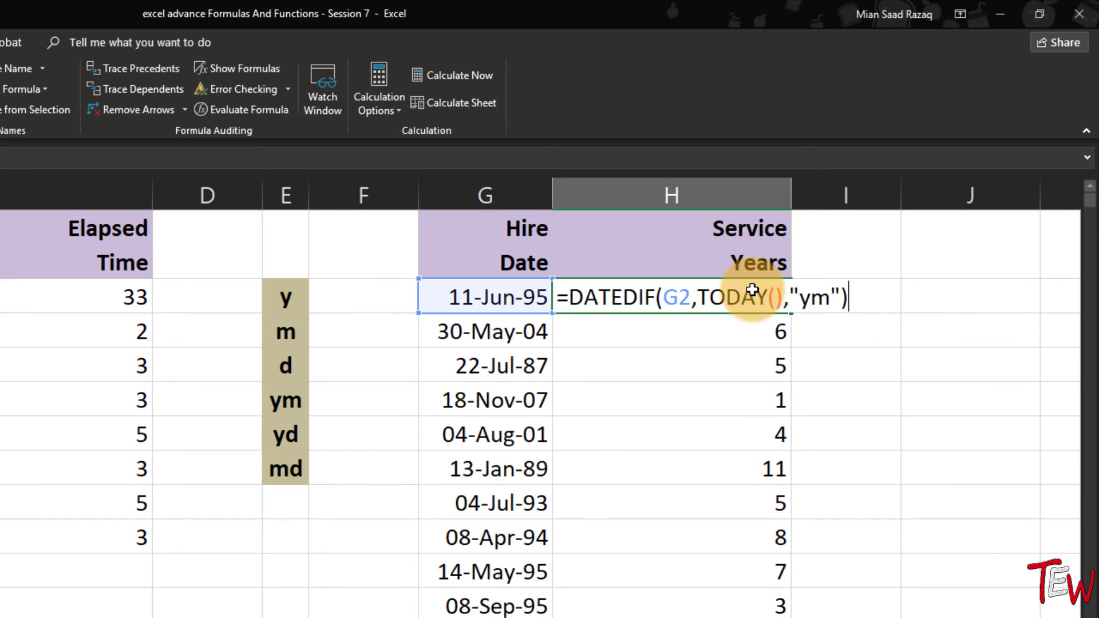
{"action": "left_click", "coordinate": [831, 299]}
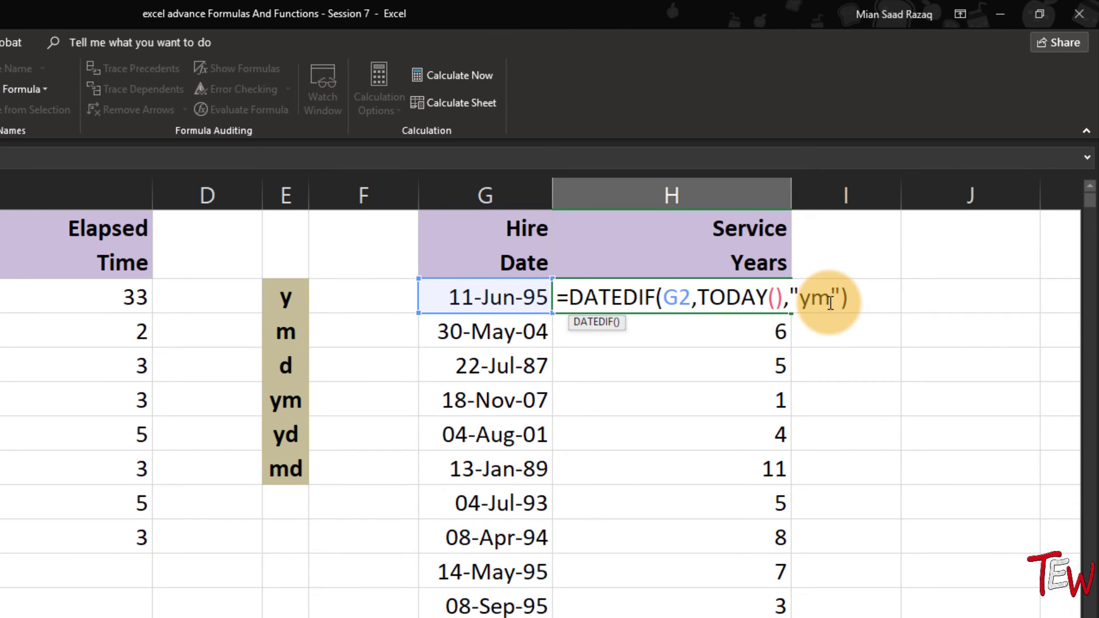
{"action": "key", "text": "BackSpace"}
{"action": "key", "text": "BackSpace"}
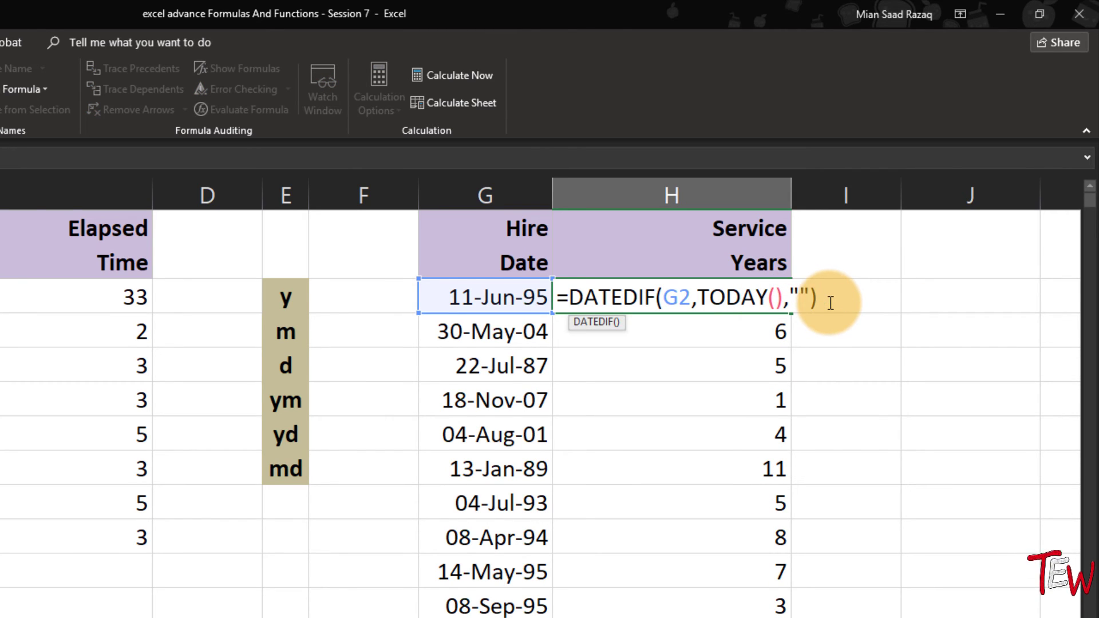
{"action": "type", "text": "md"}
{"action": "key", "text": "Return"}
{"action": "left_click", "coordinate": [788, 302]}
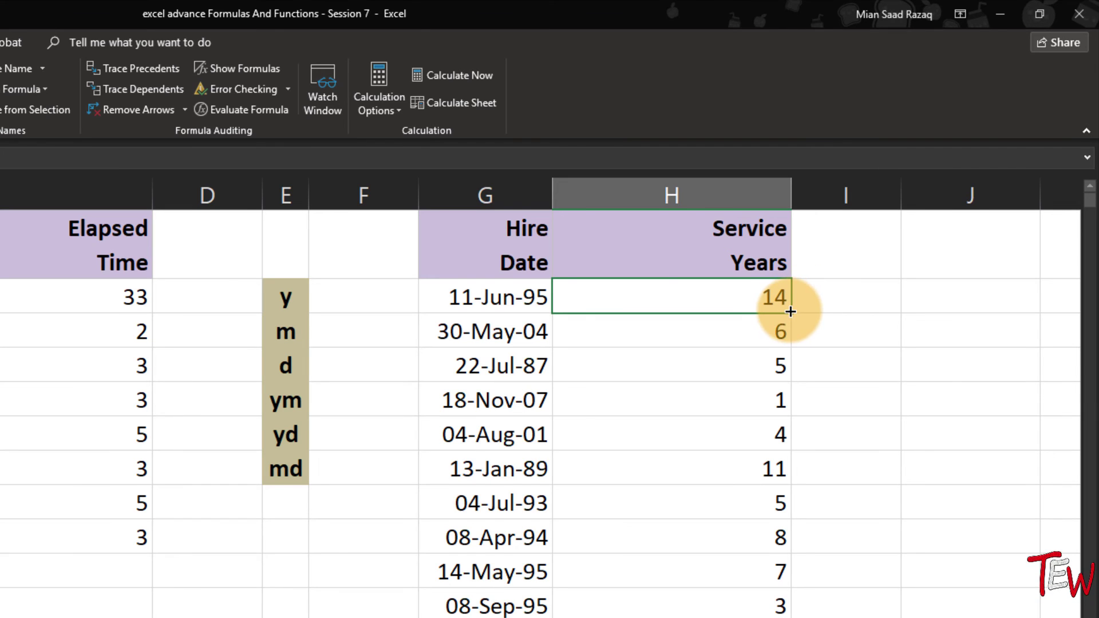
{"action": "left_click_drag", "start_coordinate": [791, 312], "coordinate": [767, 416]}
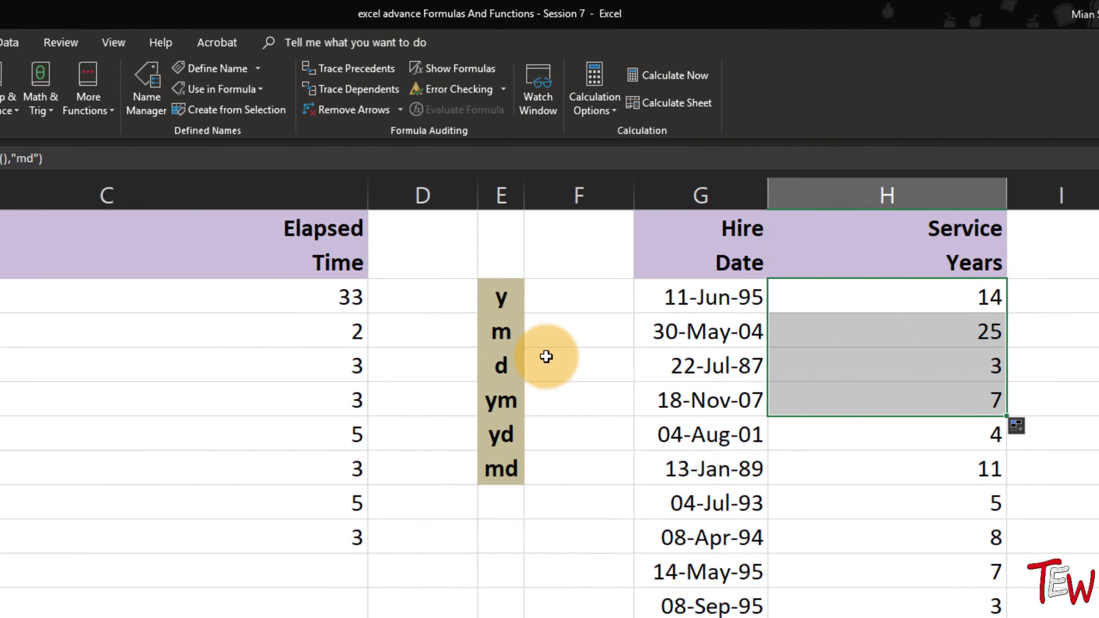
- Review the list of DATEDIF unit codes in E2:E7
{"action": "left_click", "coordinate": [500, 333]}
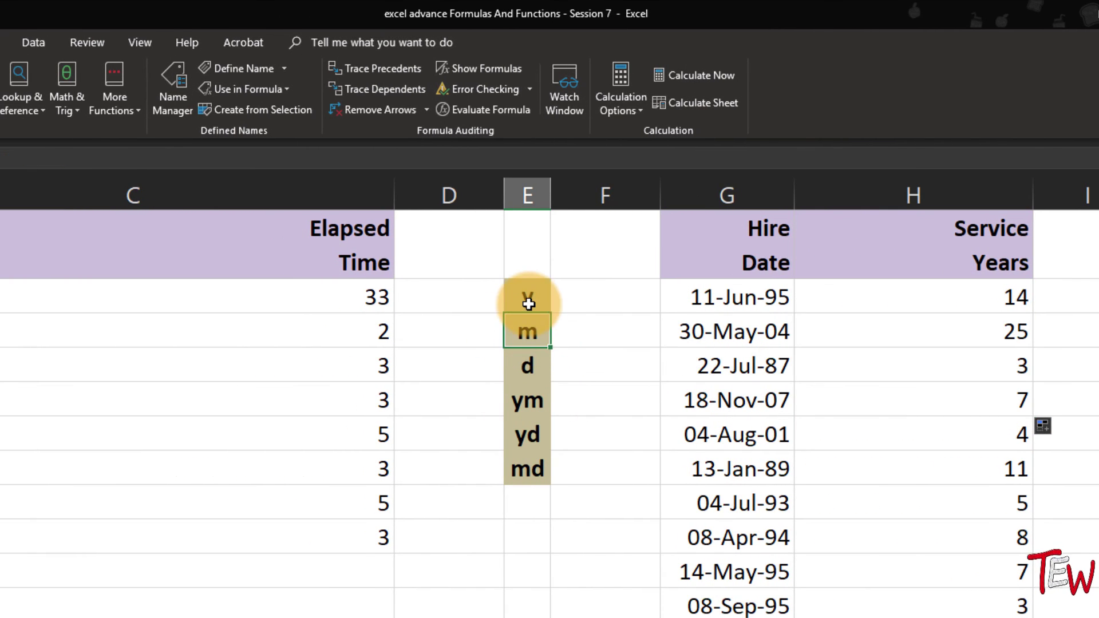
{"action": "left_click_drag", "start_coordinate": [529, 303], "coordinate": [520, 463]}
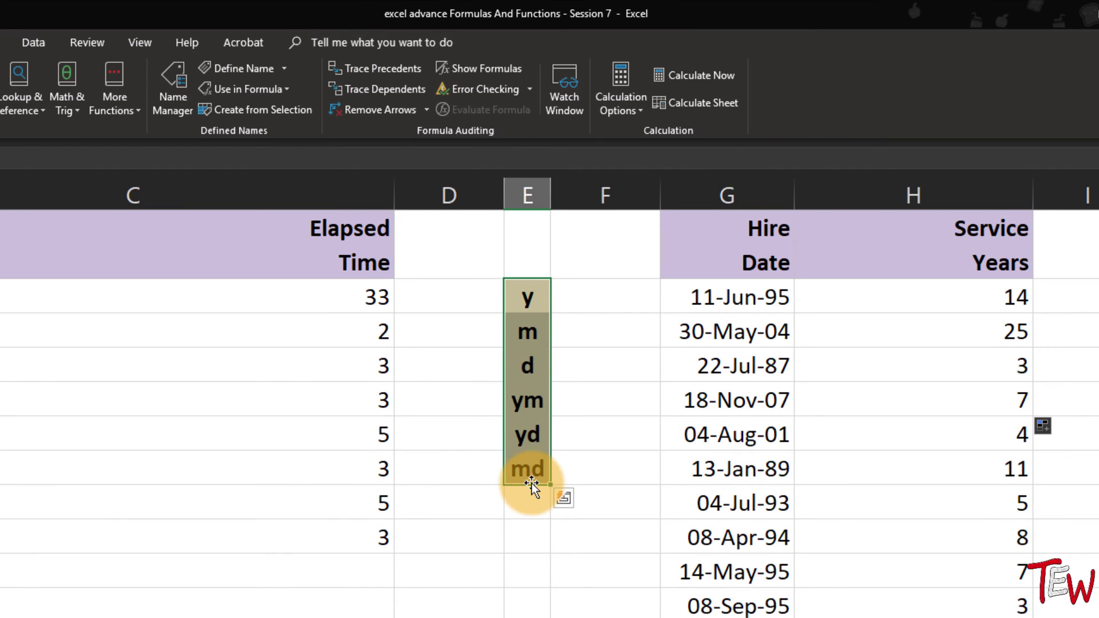
{"action": "left_click", "coordinate": [518, 364]}
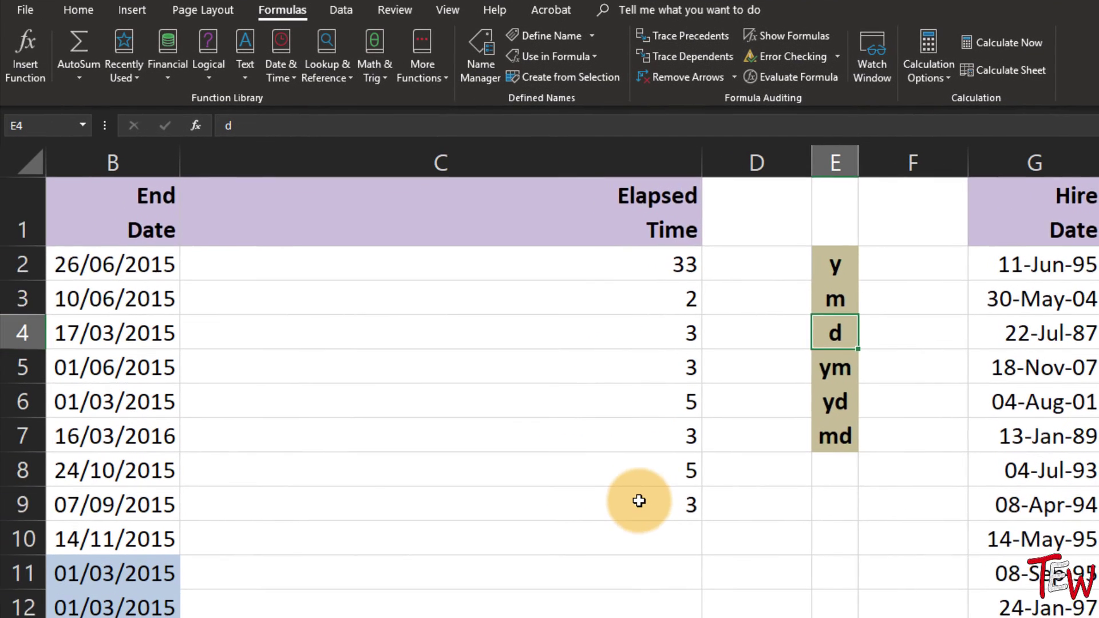
- Enter a DATEDIF formula in C11 using A11 as start date, B11 as end date and "md" as the unit
{"action": "scroll", "coordinate": [472, 499], "scroll_direction": "down", "scroll_amount": 1}
{"action": "scroll", "coordinate": [435, 519], "scroll_direction": "down", "scroll_amount": 1}
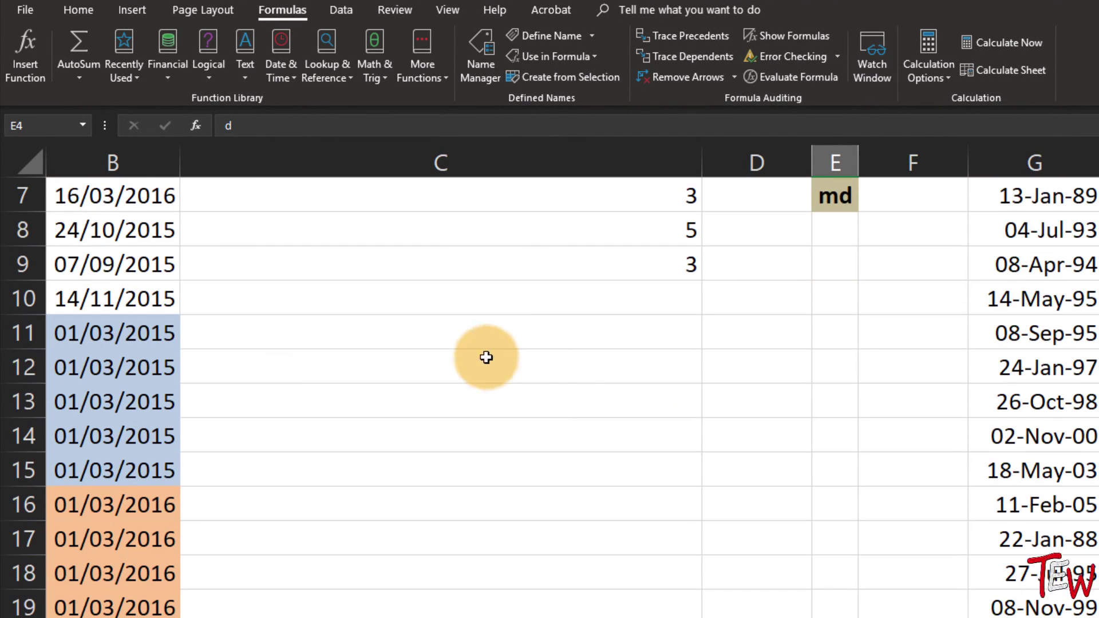
{"action": "left_click", "coordinate": [529, 342]}
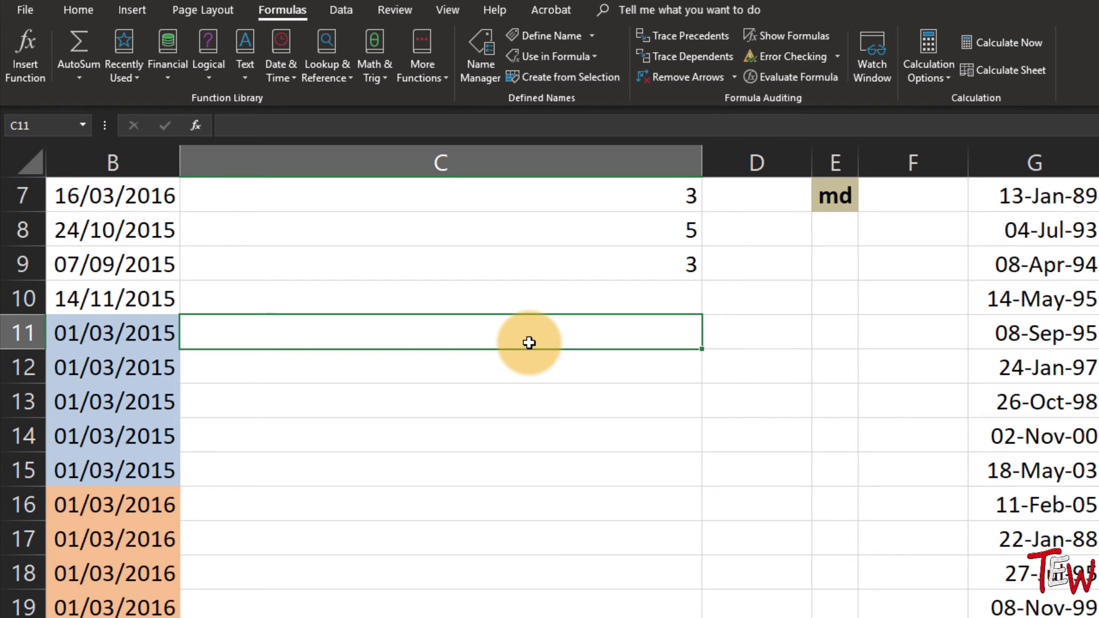
{"action": "type", "text": "=datedif("}
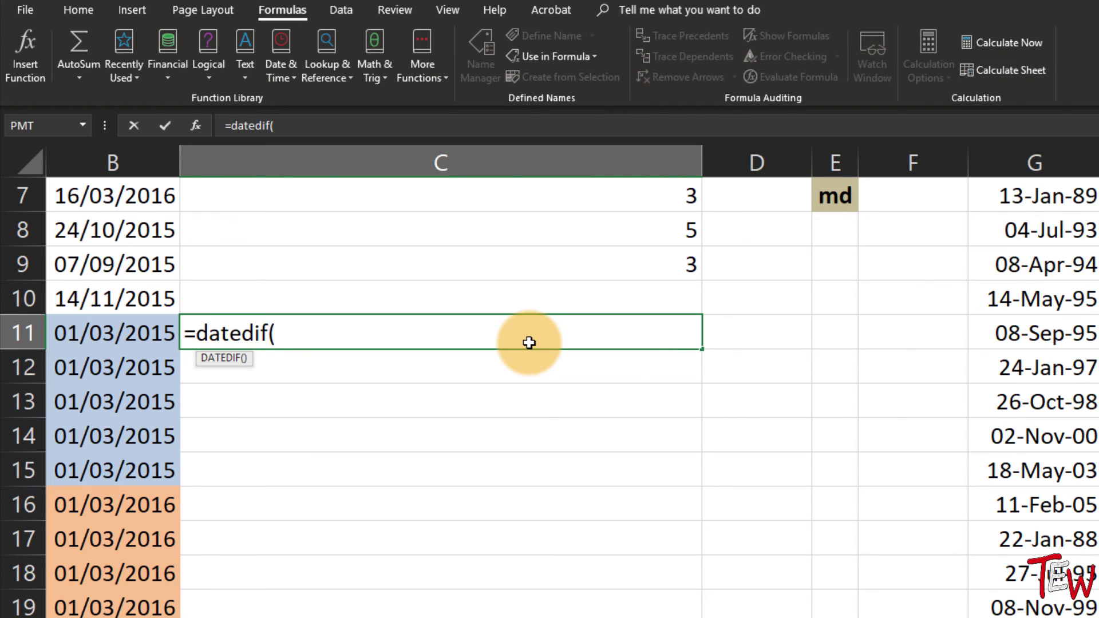
{"action": "scroll", "coordinate": [434, 535], "scroll_direction": "left", "scroll_amount": 1}
{"action": "left_click", "coordinate": [116, 333]}
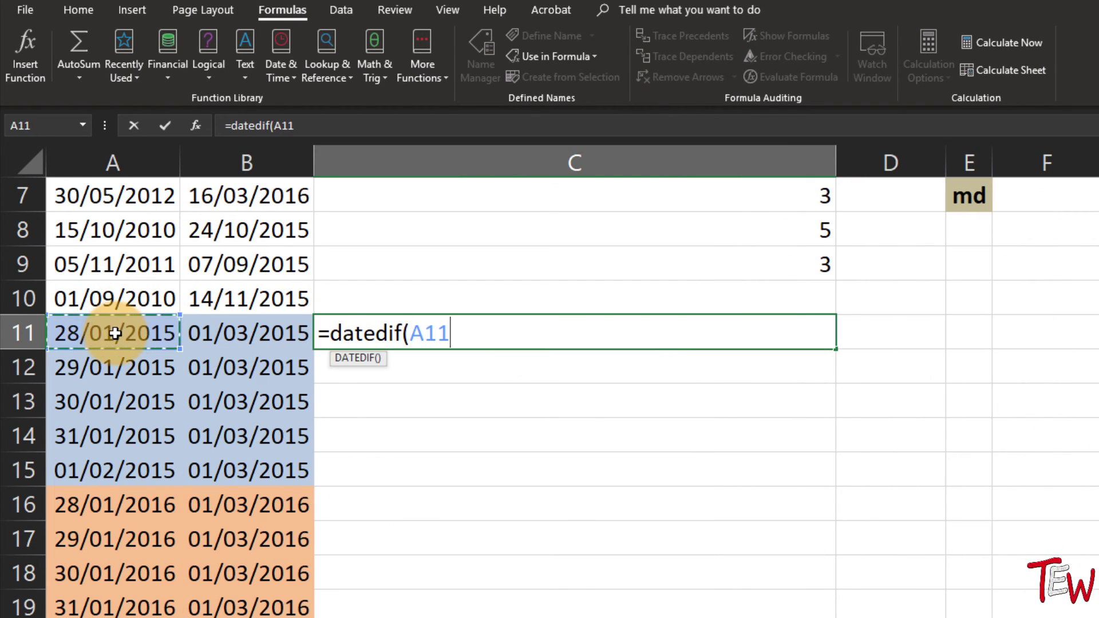
{"action": "type", "text": ","}
{"action": "left_click", "coordinate": [252, 335]}
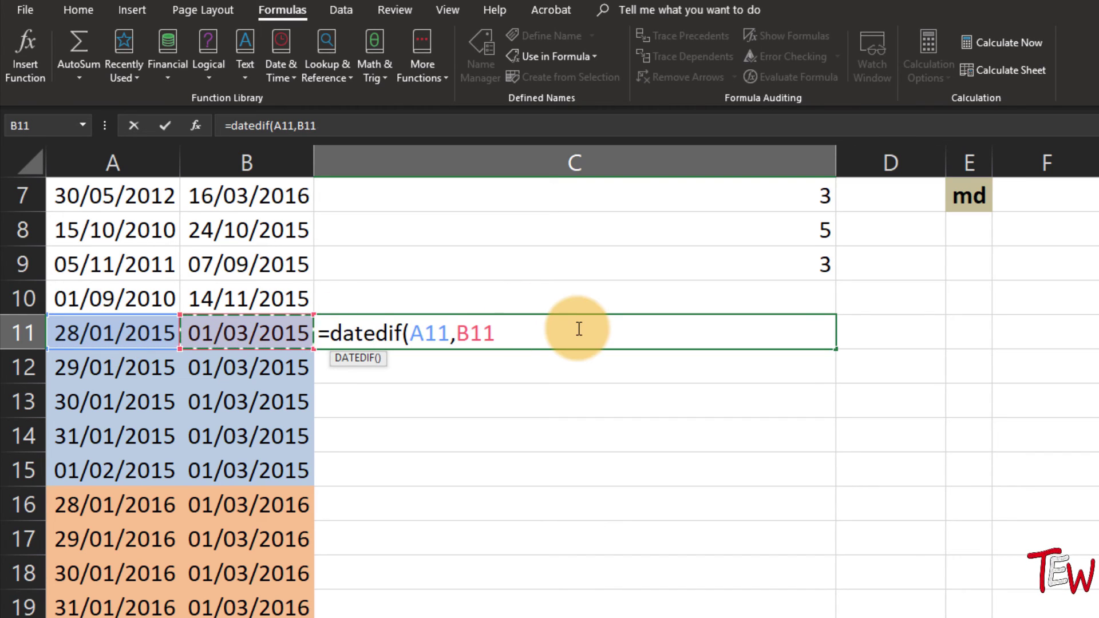
{"action": "type", "text": ",\"md"}
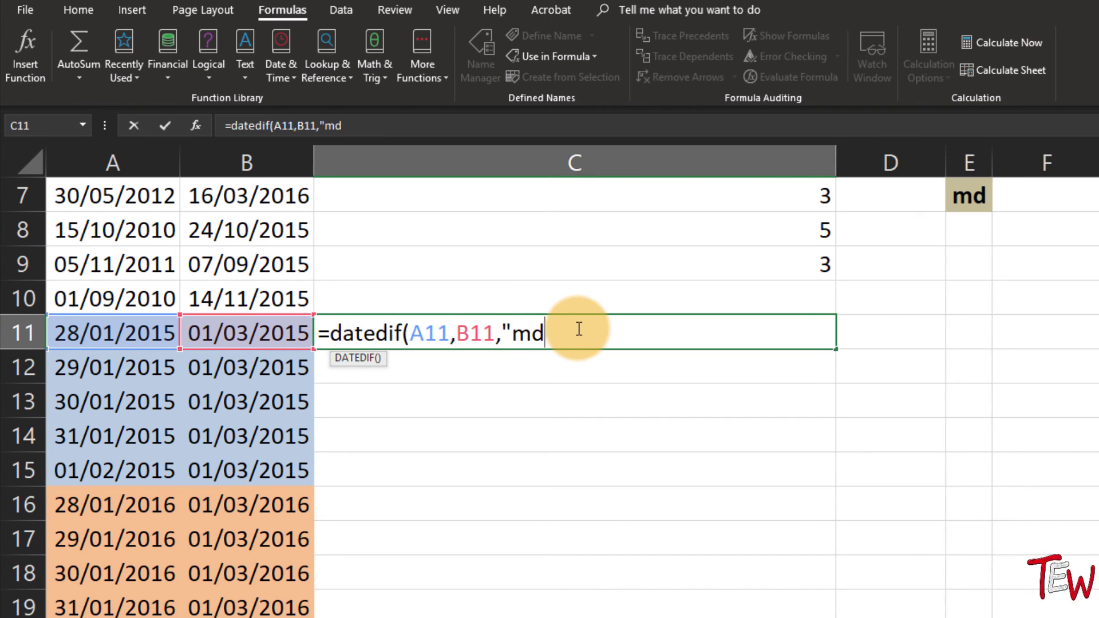
{"action": "type", "text": "\""}
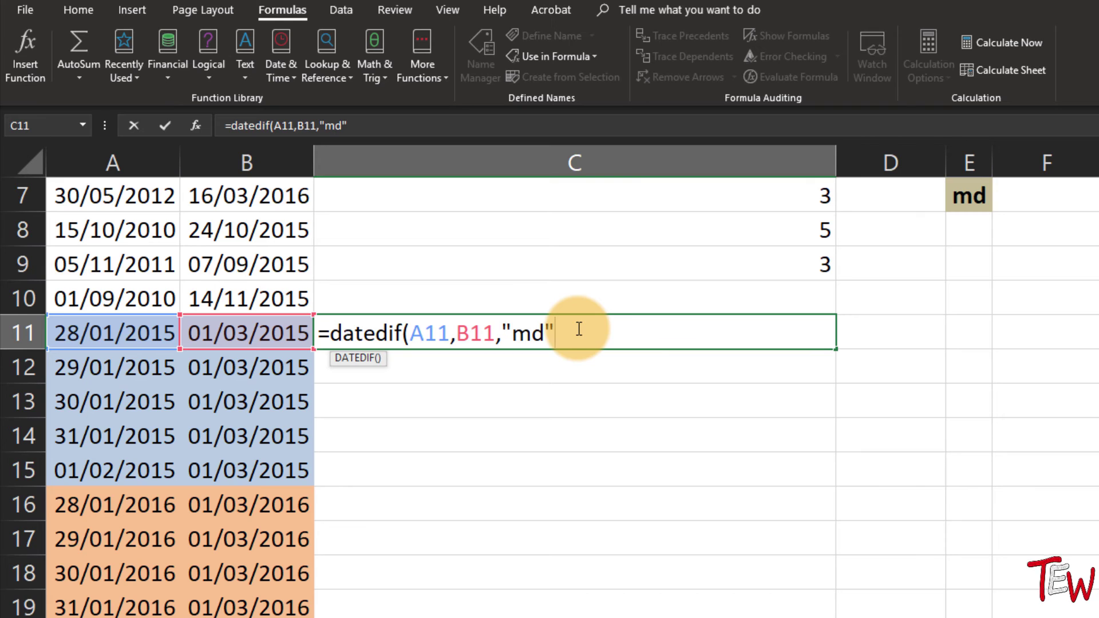
{"action": "key", "text": "Return"}
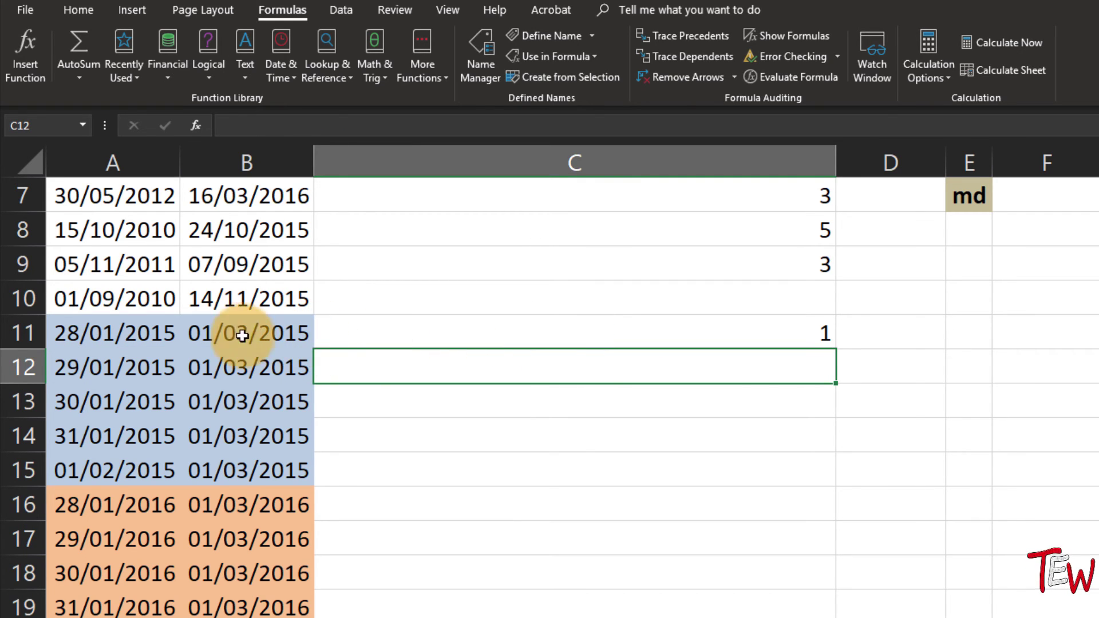
- Check the dates in A11 and B11 and fill C11's DATEDIF formula down through C15
{"action": "left_click", "coordinate": [143, 330]}
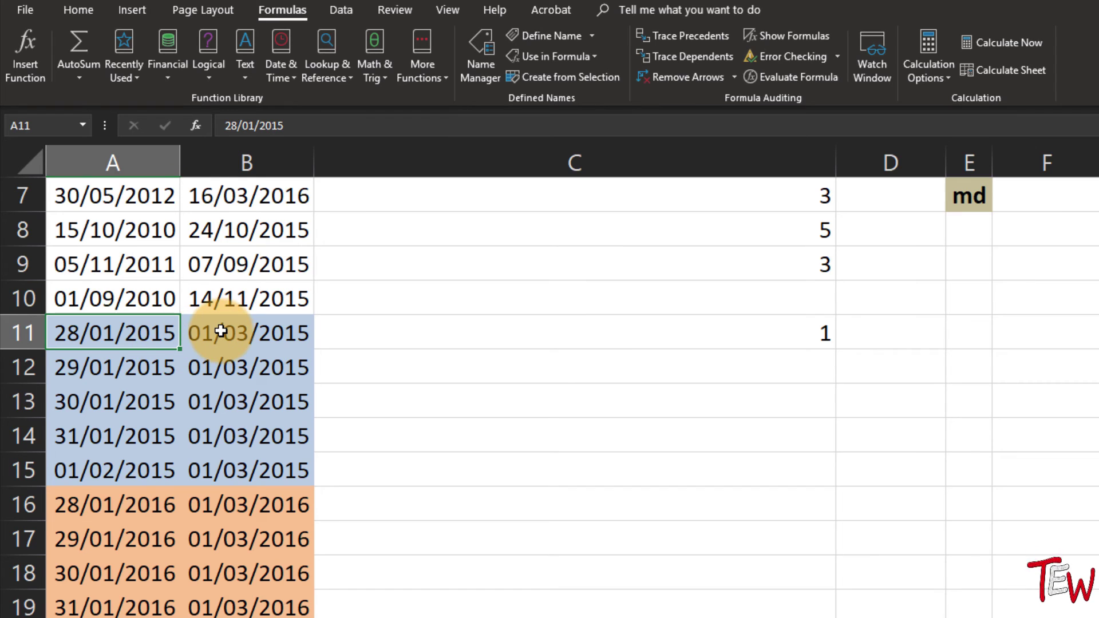
{"action": "left_click", "coordinate": [222, 331]}
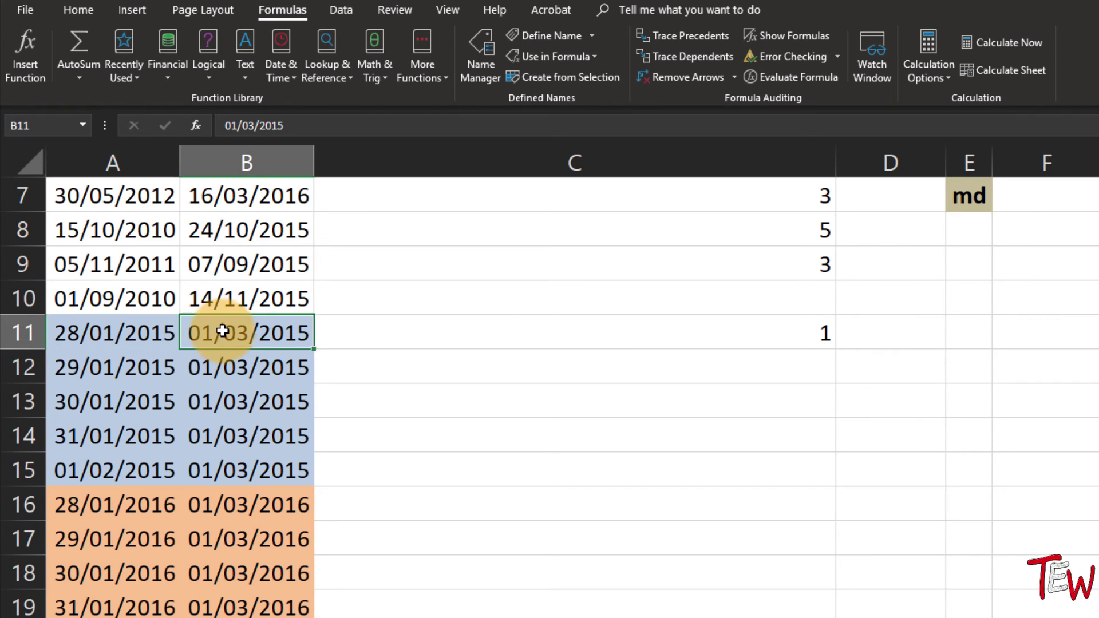
{"action": "left_click", "coordinate": [532, 340]}
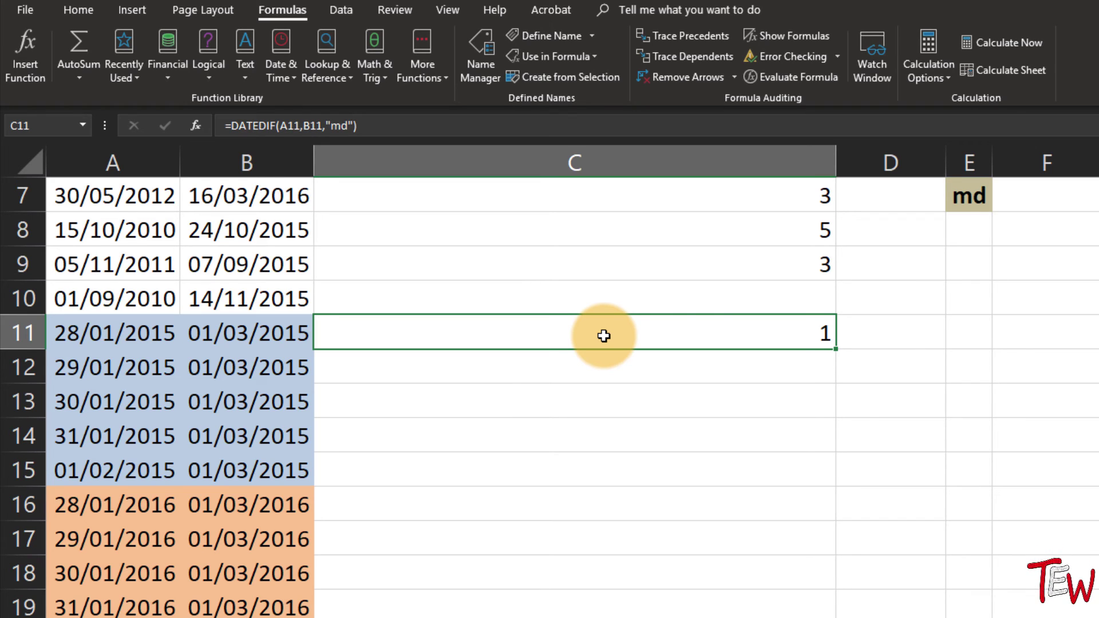
{"action": "left_click_drag", "start_coordinate": [836, 347], "coordinate": [802, 474]}
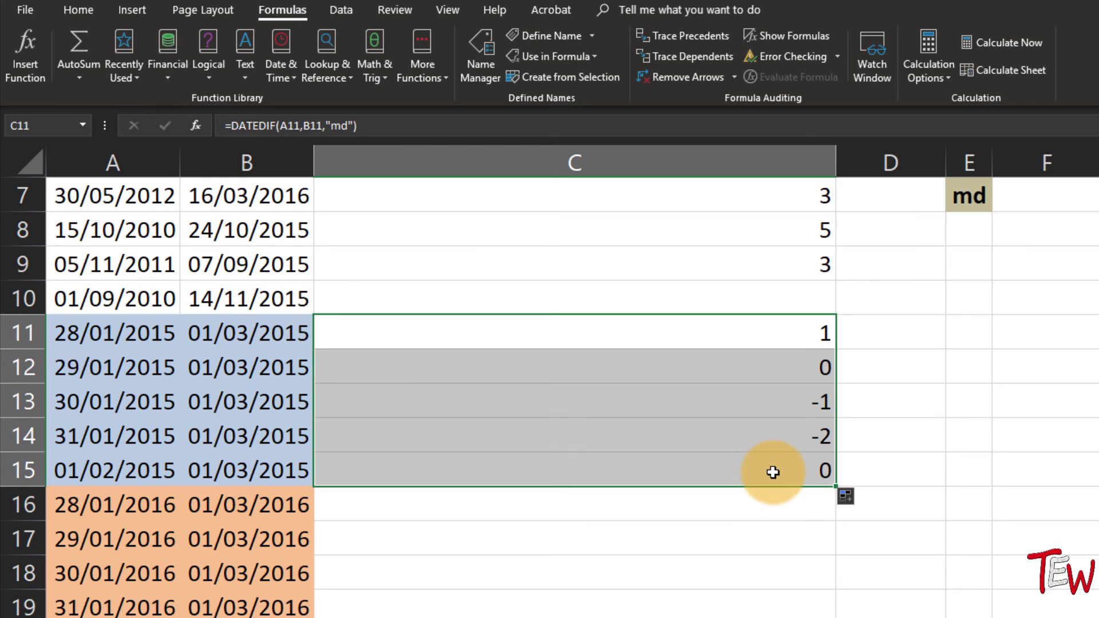
- Inspect the DATEDIF results in C13 and C14, and fill C15's formula down through C20
{"action": "left_click", "coordinate": [120, 404]}
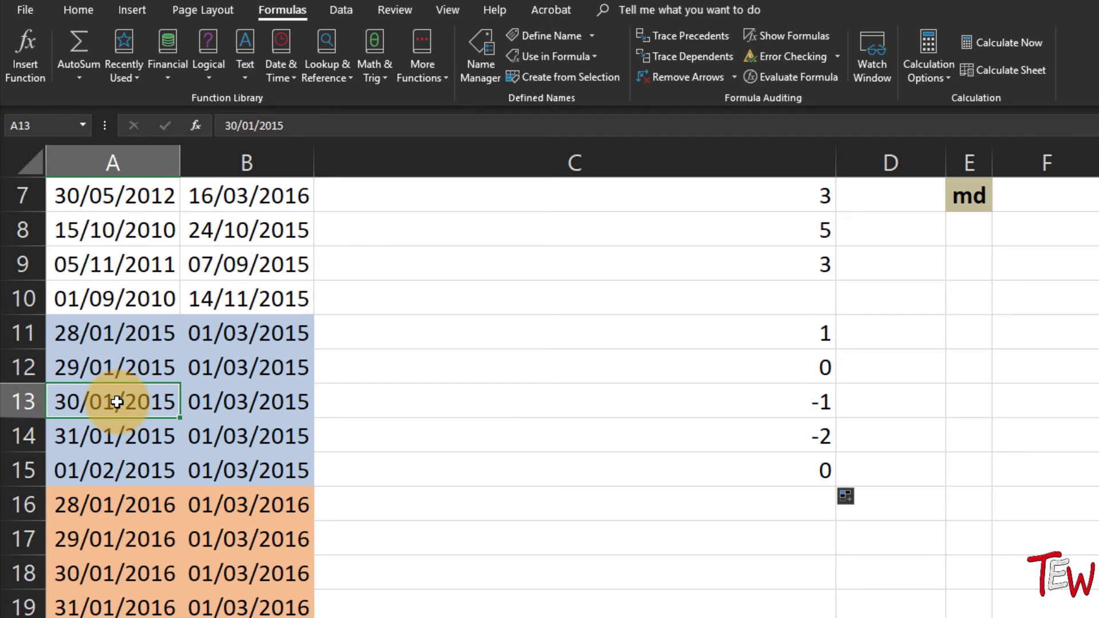
{"action": "left_click", "coordinate": [272, 411]}
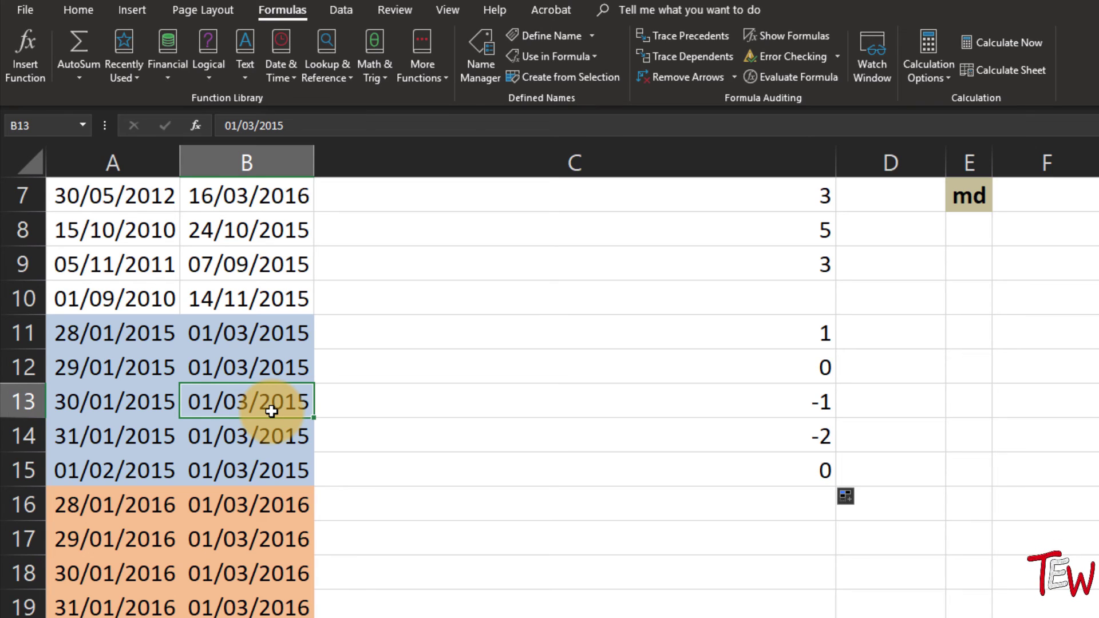
{"action": "left_click", "coordinate": [758, 421]}
{"action": "left_click", "coordinate": [759, 407]}
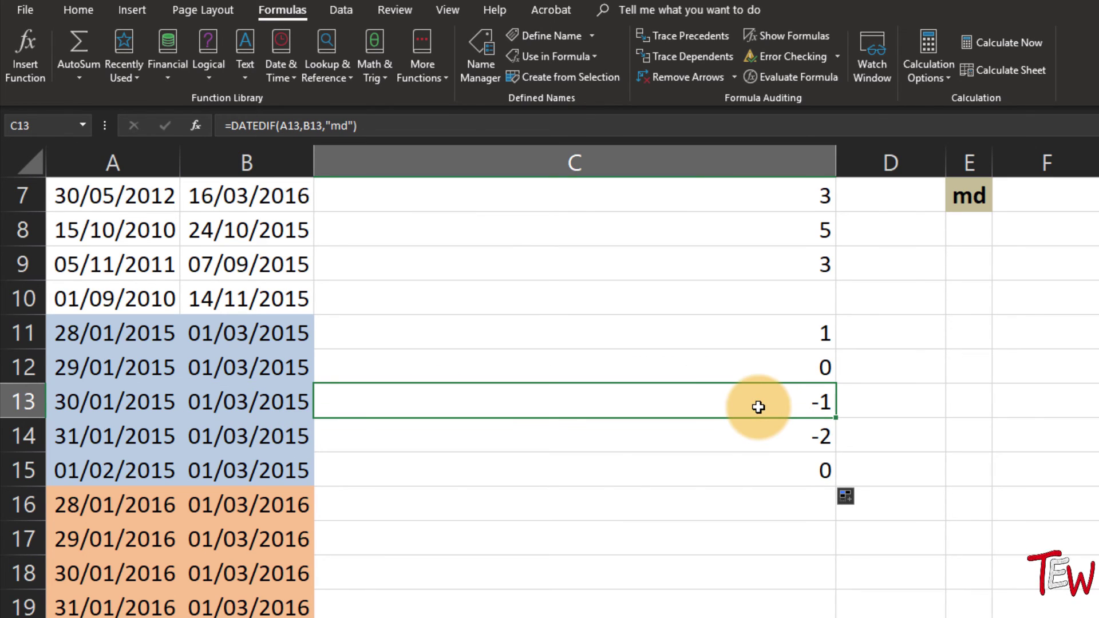
{"action": "left_click", "coordinate": [776, 434]}
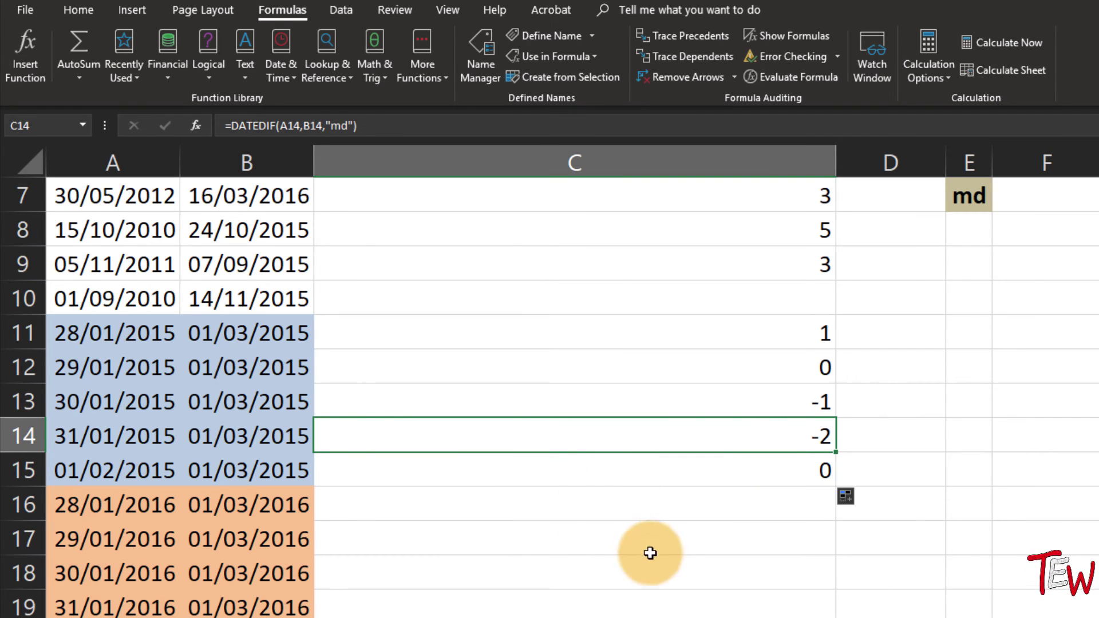
{"action": "left_click", "coordinate": [825, 484]}
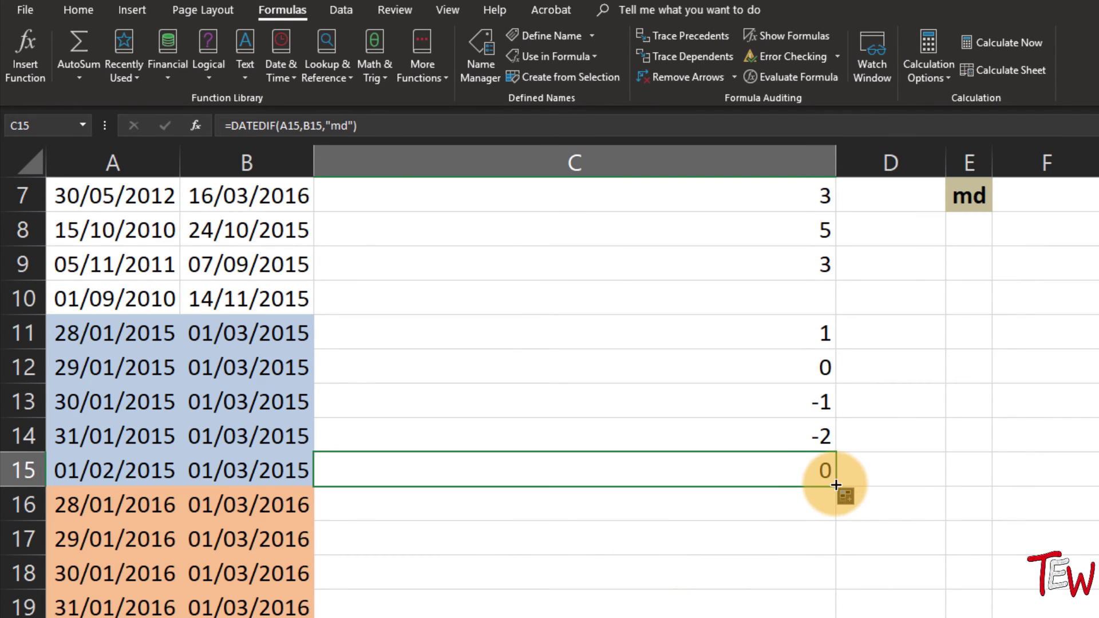
{"action": "left_click_drag", "start_coordinate": [830, 486], "coordinate": [795, 617]}
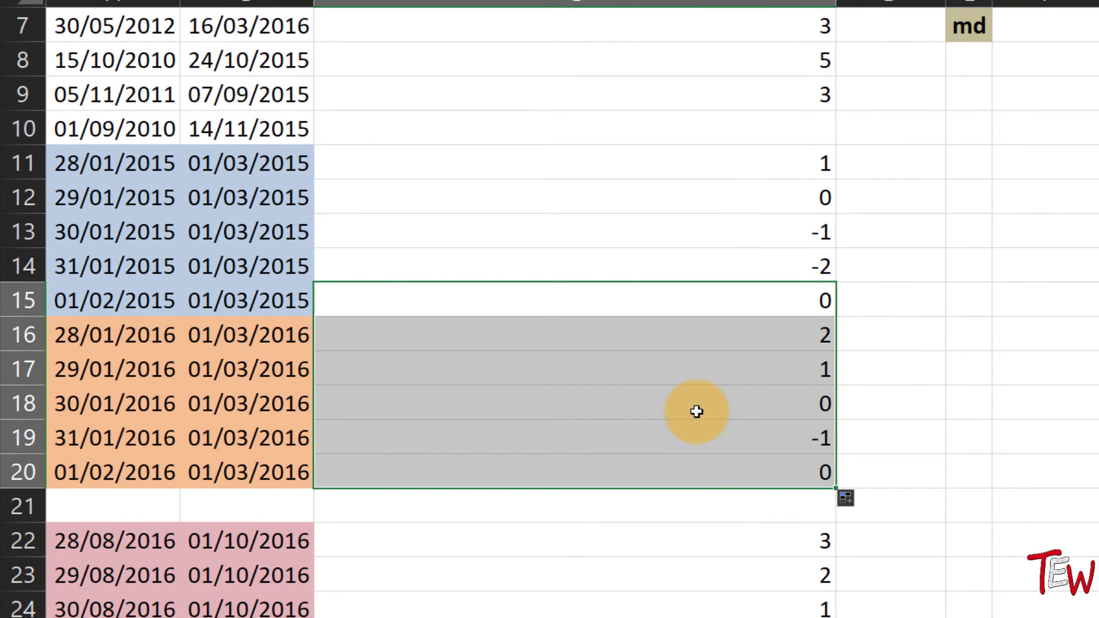
- Examine the arguments of C11's DATEDIF formula in edit mode without changing it
{"action": "left_click", "coordinate": [553, 164]}
{"action": "key", "text": "F2"}
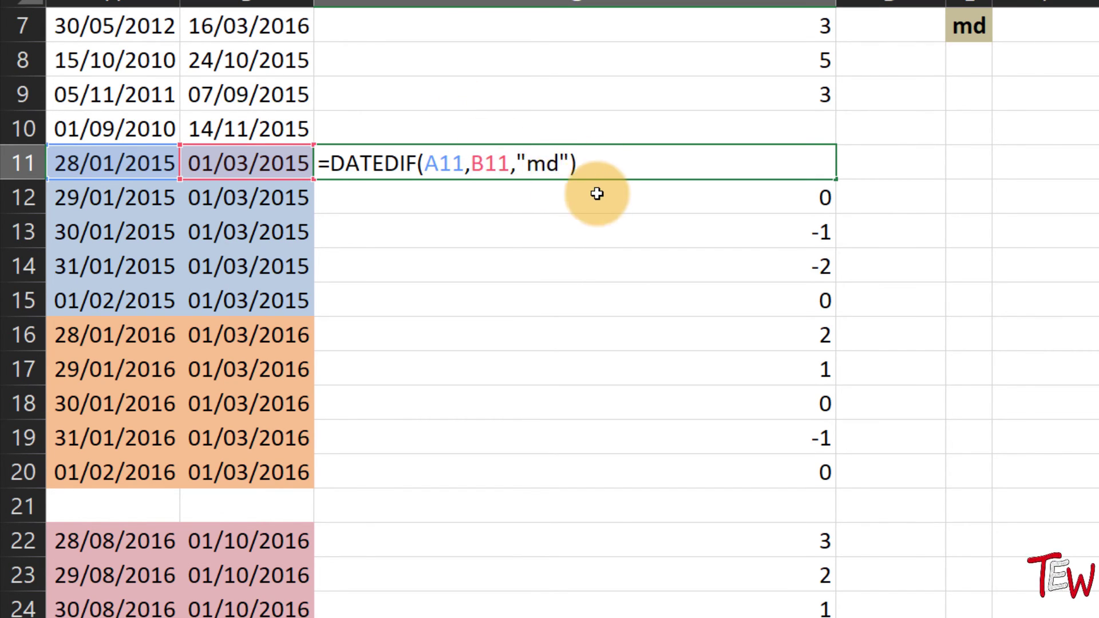
{"action": "scroll", "coordinate": [599, 194], "scroll_direction": "up", "scroll_amount": 2}
{"action": "key", "text": "Escape"}
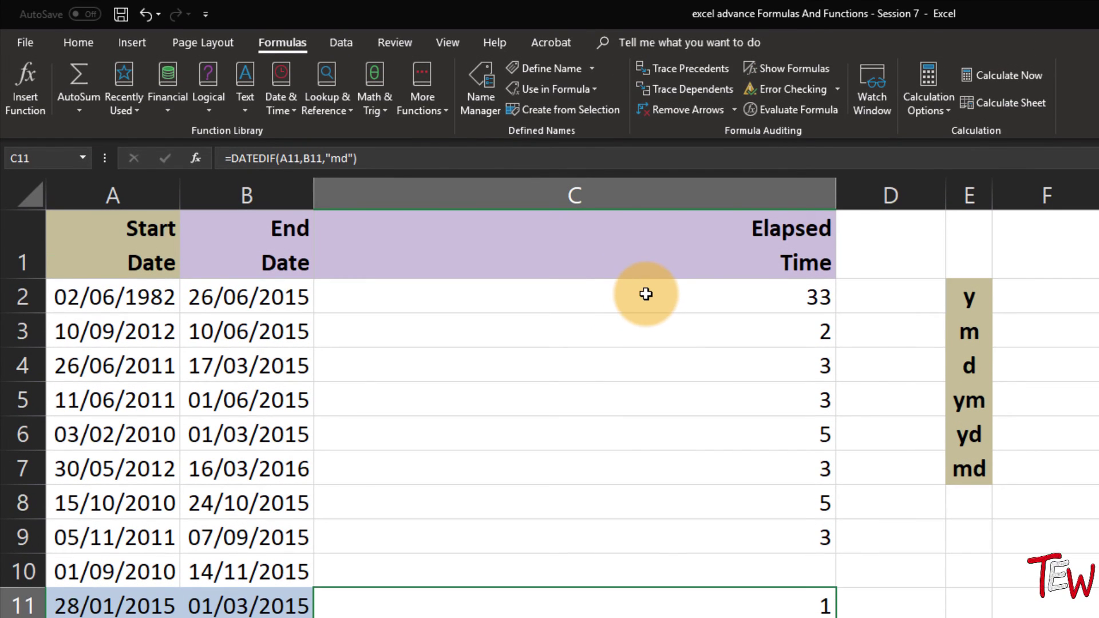
- Start an AVERAGE formula in C2 to view its argument hints, and cancel the entry
{"action": "left_click", "coordinate": [646, 96]}
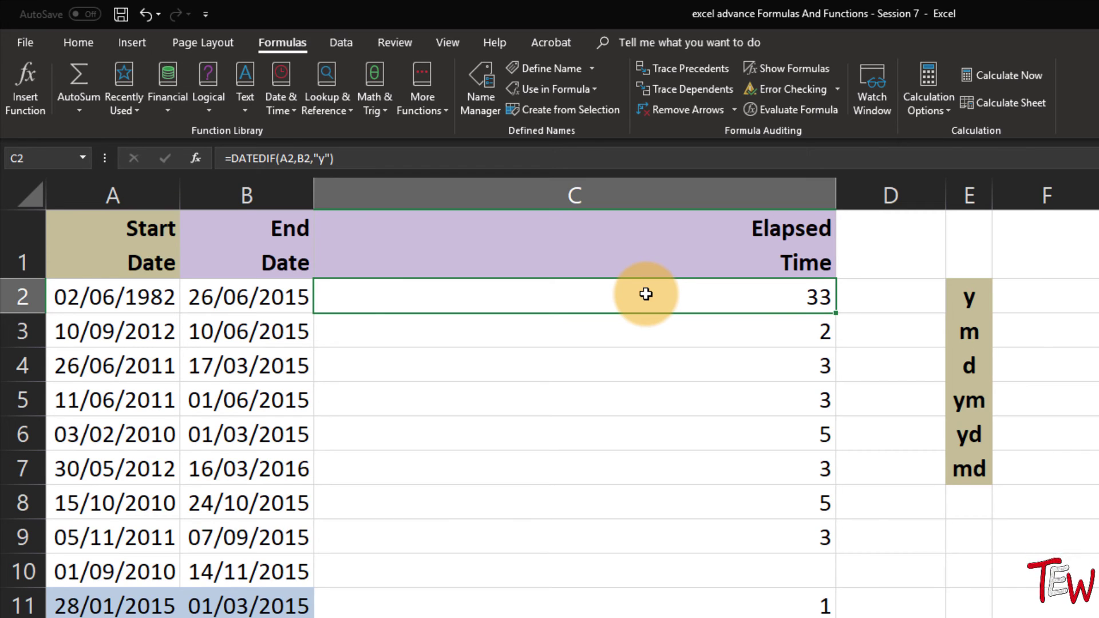
{"action": "type", "text": "=aver"}
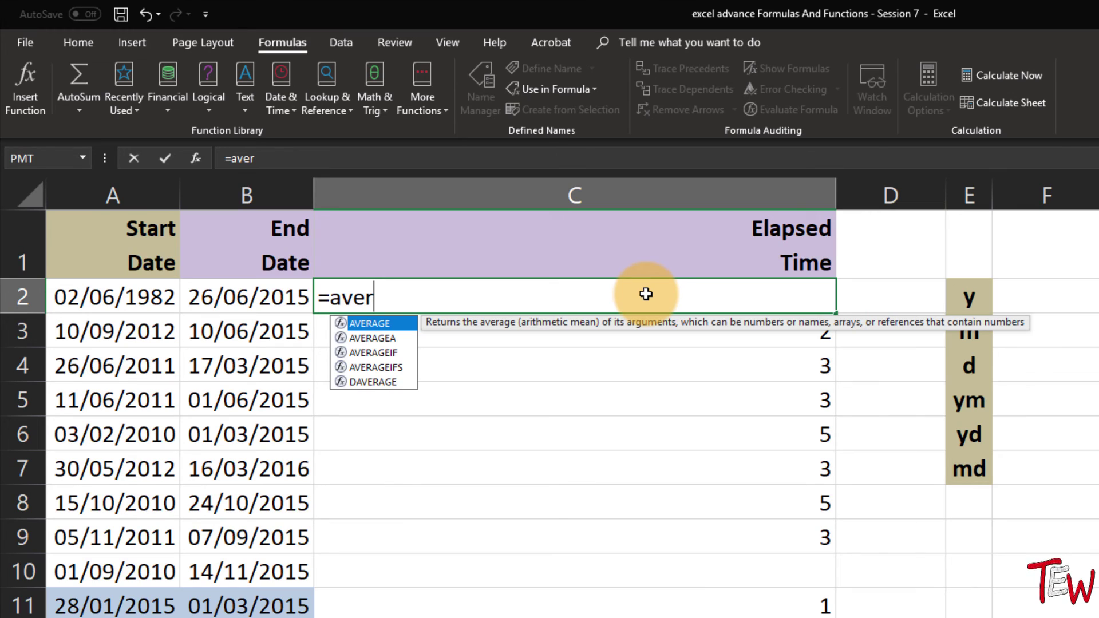
{"action": "key", "text": "Tab"}
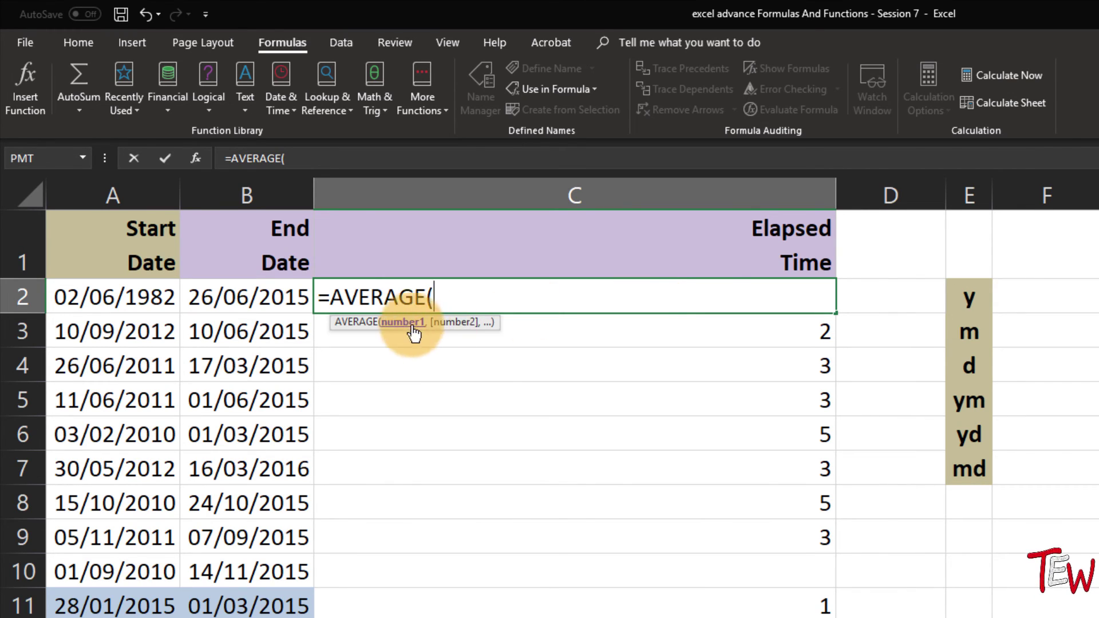
{"action": "key", "text": "Escape"}
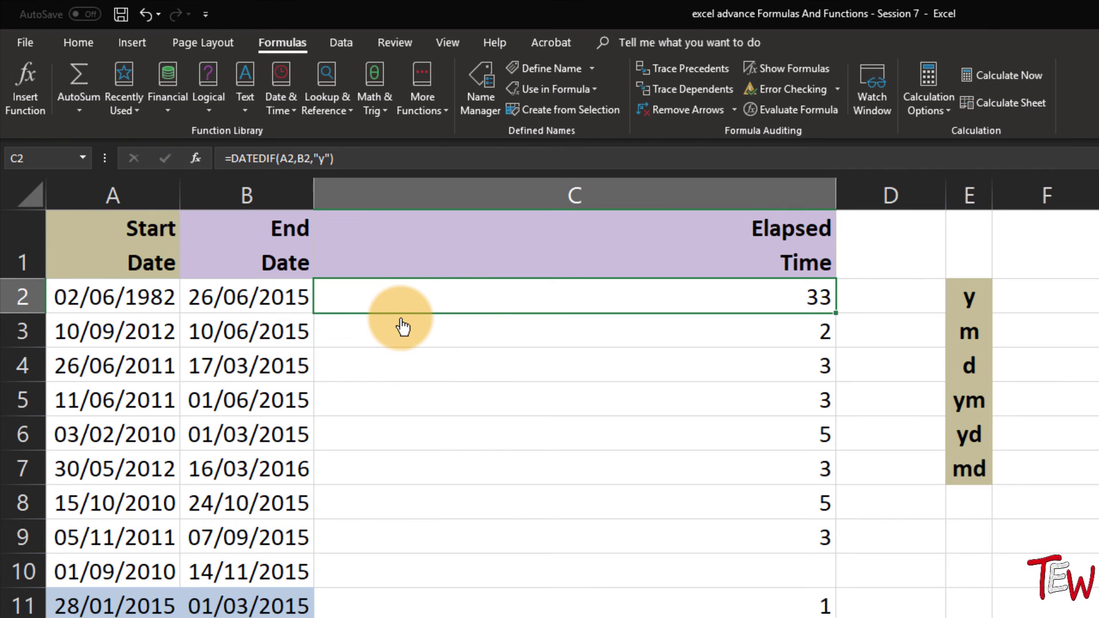
- Start a DATEDIF formula in C2 to check for argument hints, cancel it, and look for DATEDIF among the Date & Time functions
{"action": "type", "text": "=da"}
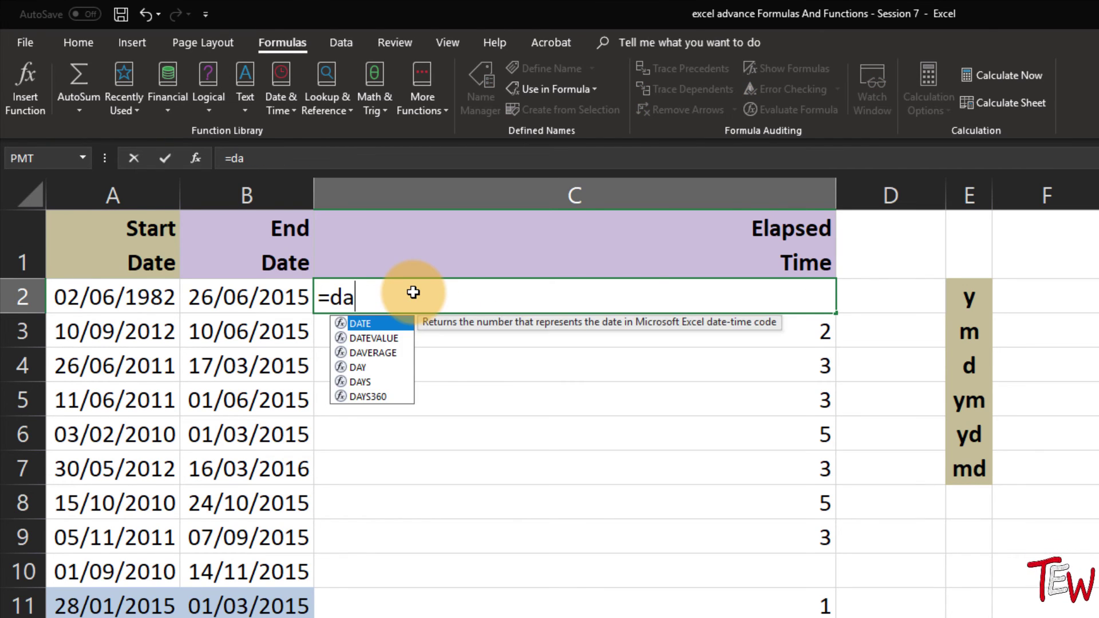
{"action": "type", "text": "tadif"}
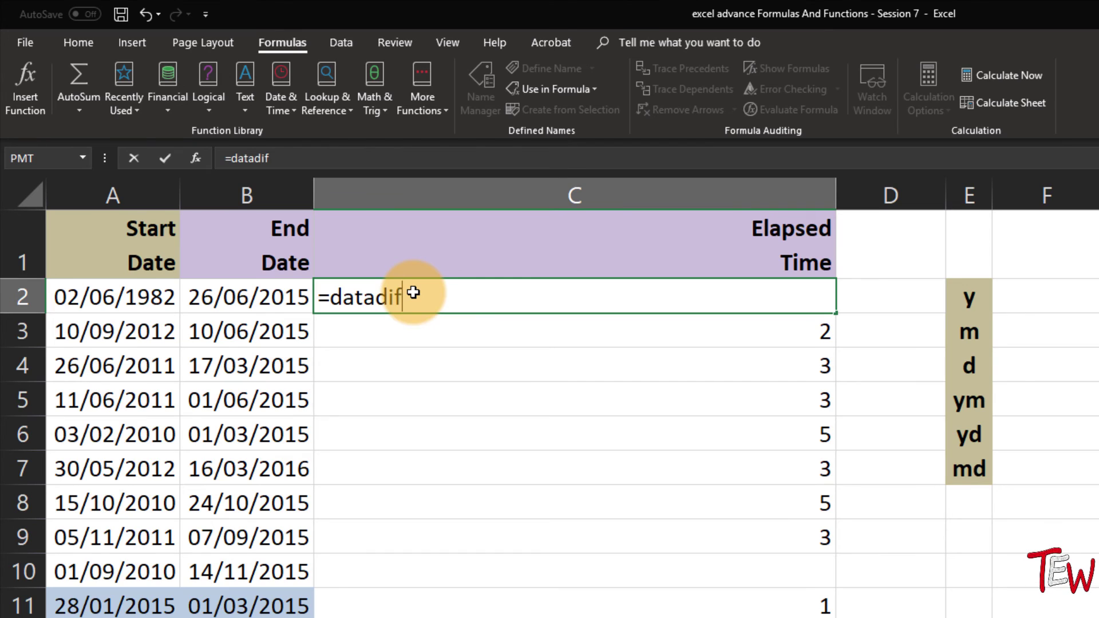
{"action": "type", "text": "("}
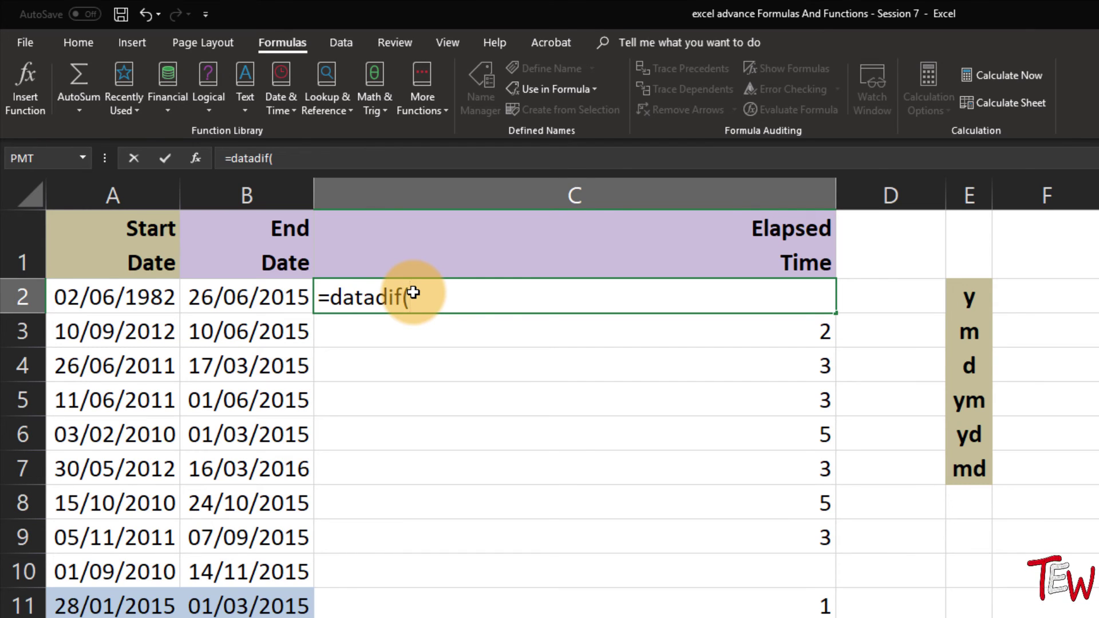
{"action": "key", "text": "BackSpace"}
{"action": "key", "text": "BackSpace"}
{"action": "key", "text": "BackSpace"}
{"action": "key", "text": "BackSpace"}
{"action": "key", "text": "BackSpace"}
{"action": "type", "text": "ed"}
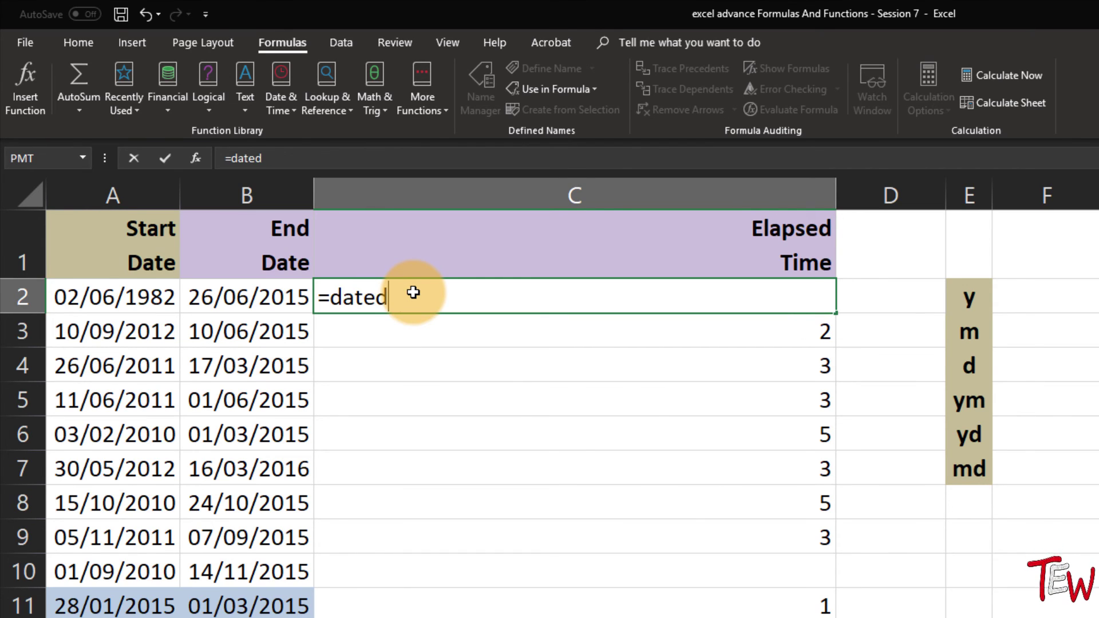
{"action": "type", "text": "a"}
{"action": "key", "text": "BackSpace"}
{"action": "type", "text": "if"}
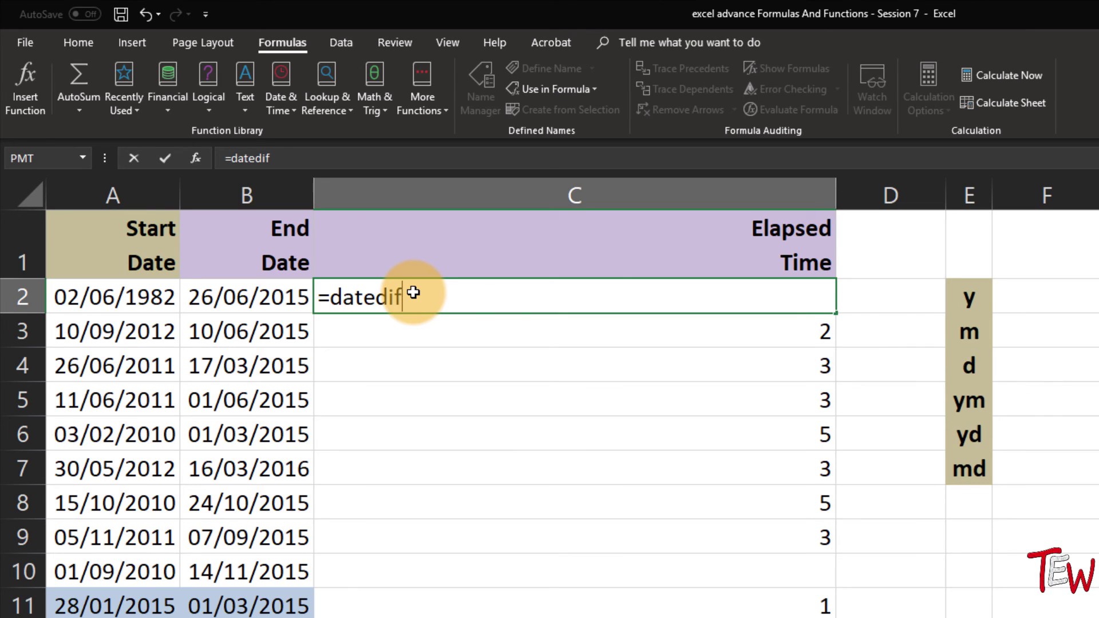
{"action": "type", "text": "("}
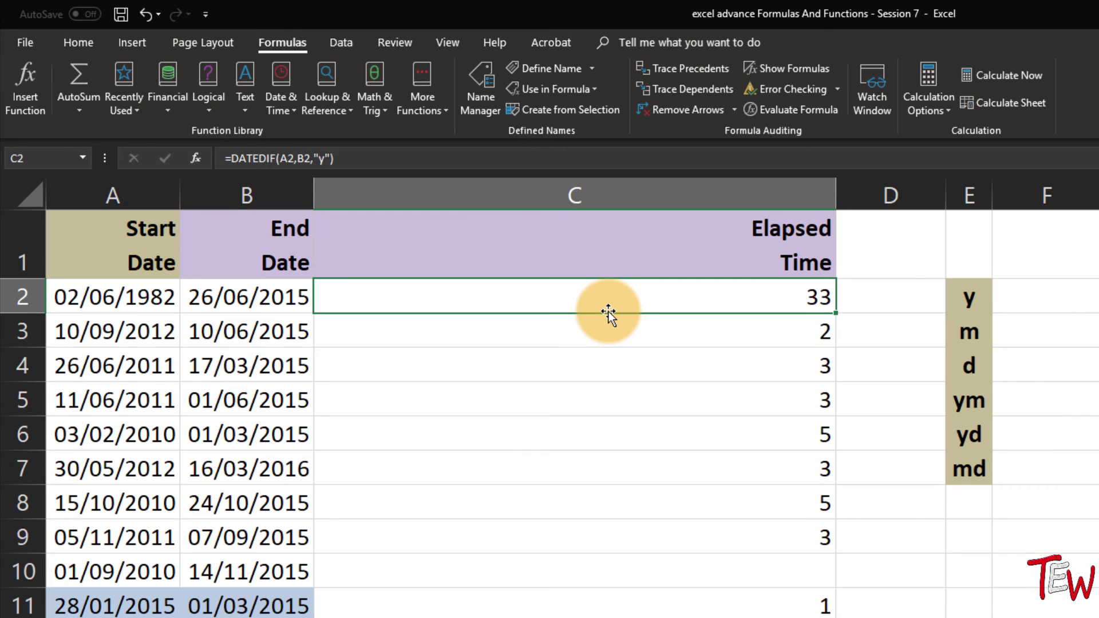
{"action": "left_click", "coordinate": [288, 97]}
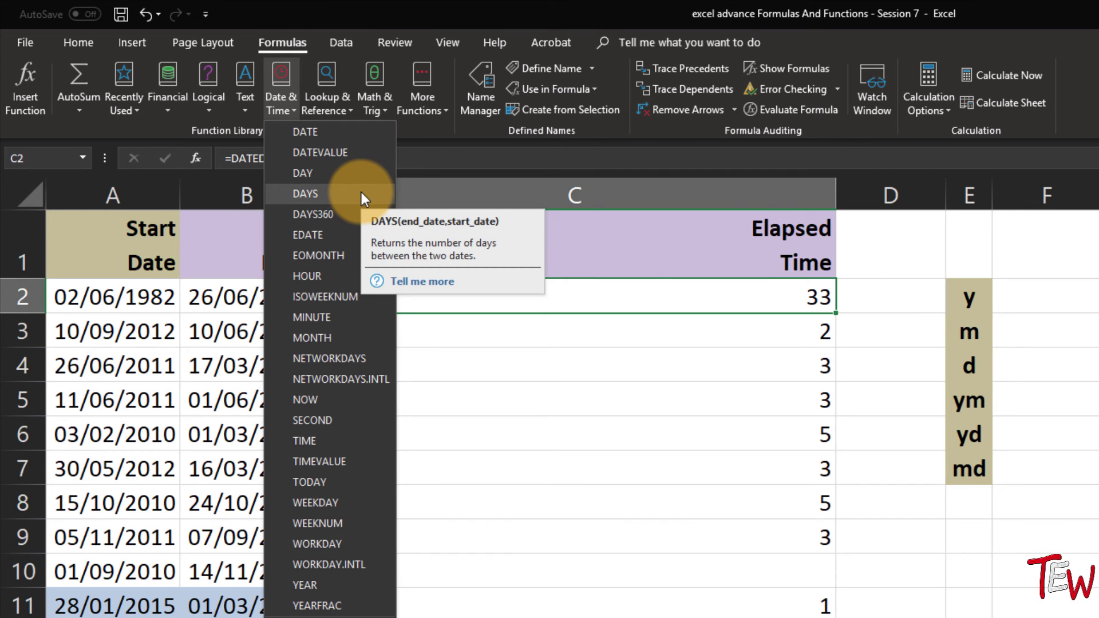
{"action": "left_click", "coordinate": [683, 259]}
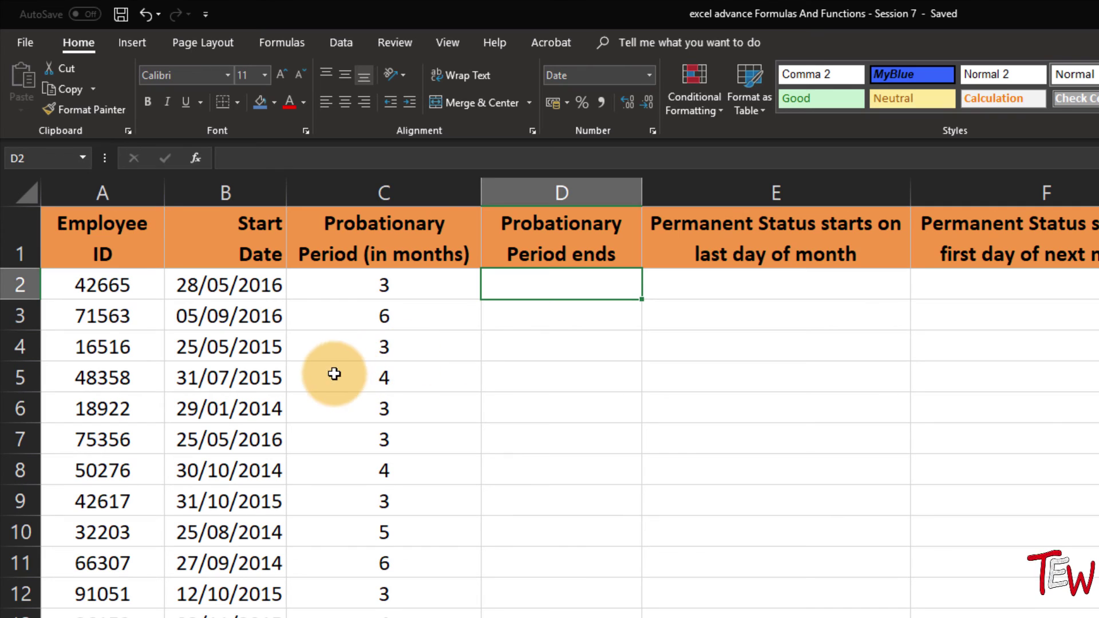
- Examine the Employee ID, Start Date and Probationary Period columns, and the first employee's start date in B2
{"action": "left_click", "coordinate": [103, 195]}
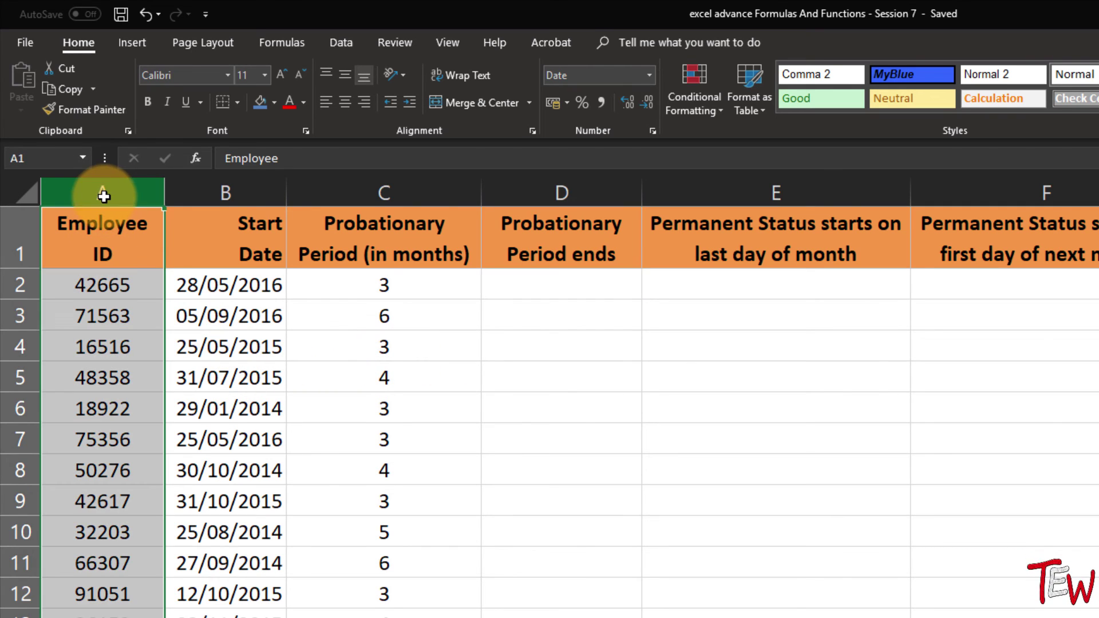
{"action": "left_click", "coordinate": [242, 193]}
{"action": "left_click_drag", "start_coordinate": [242, 193], "coordinate": [416, 188]}
{"action": "left_click", "coordinate": [416, 187]}
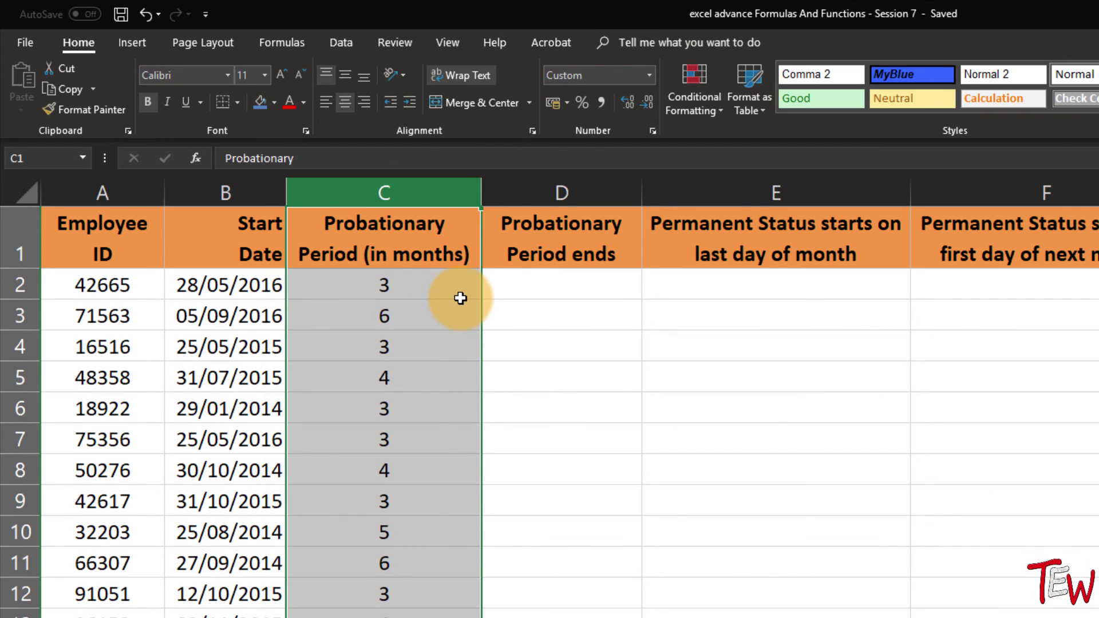
{"action": "left_click", "coordinate": [564, 291]}
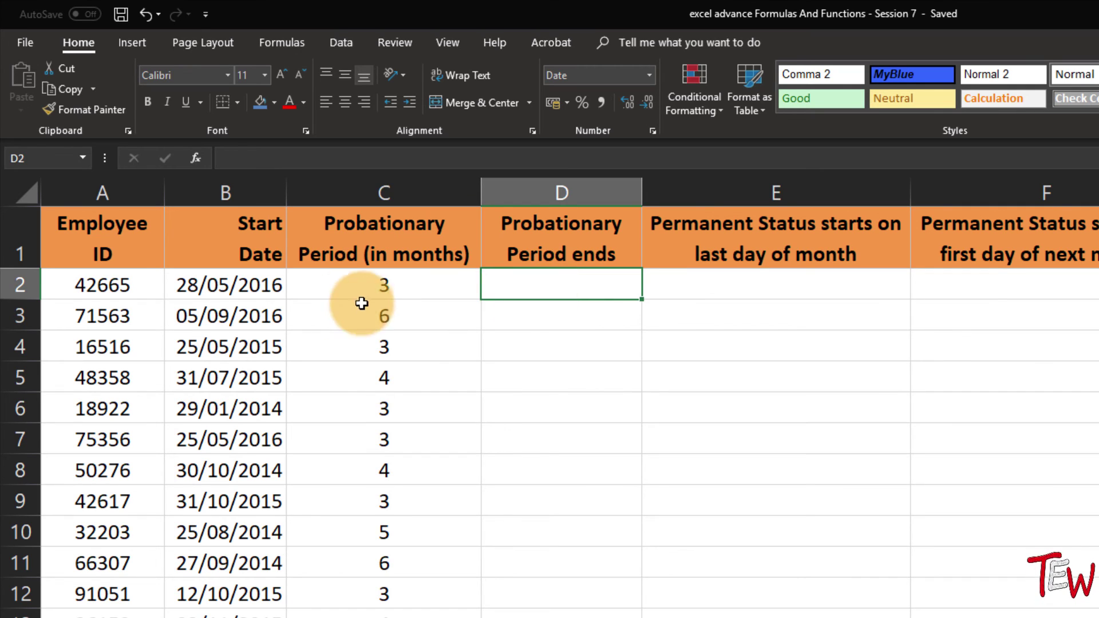
{"action": "left_click", "coordinate": [250, 289]}
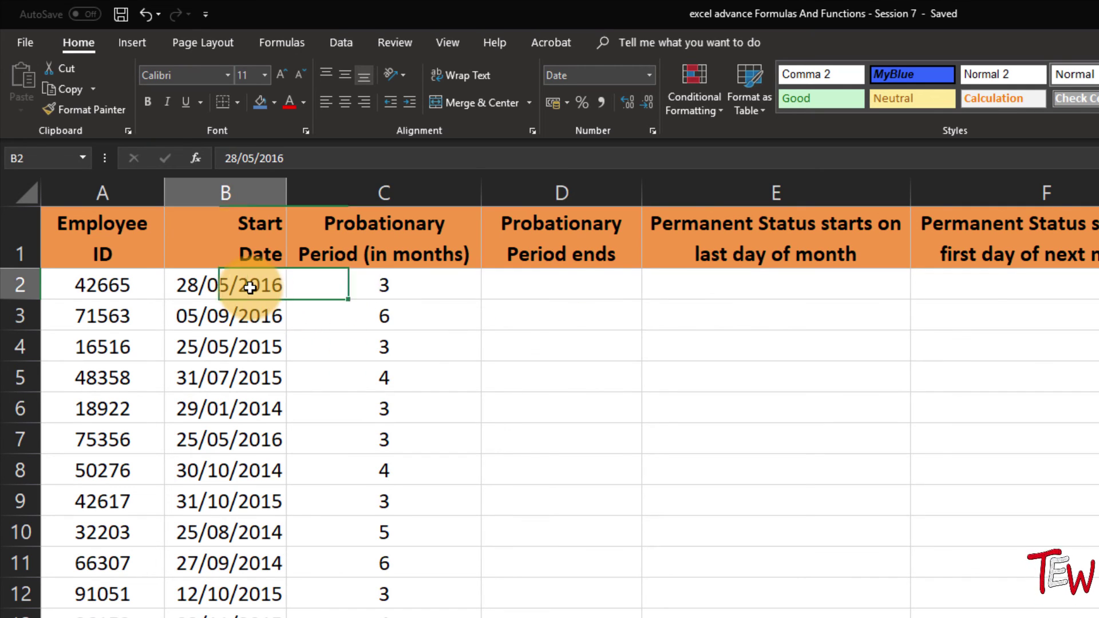
- Calculate the probation end date in D2 with =EDATE(B2,C2) and fill the formula down the Probationary Period ends column
{"action": "left_click", "coordinate": [566, 291]}
{"action": "type", "text": "="}
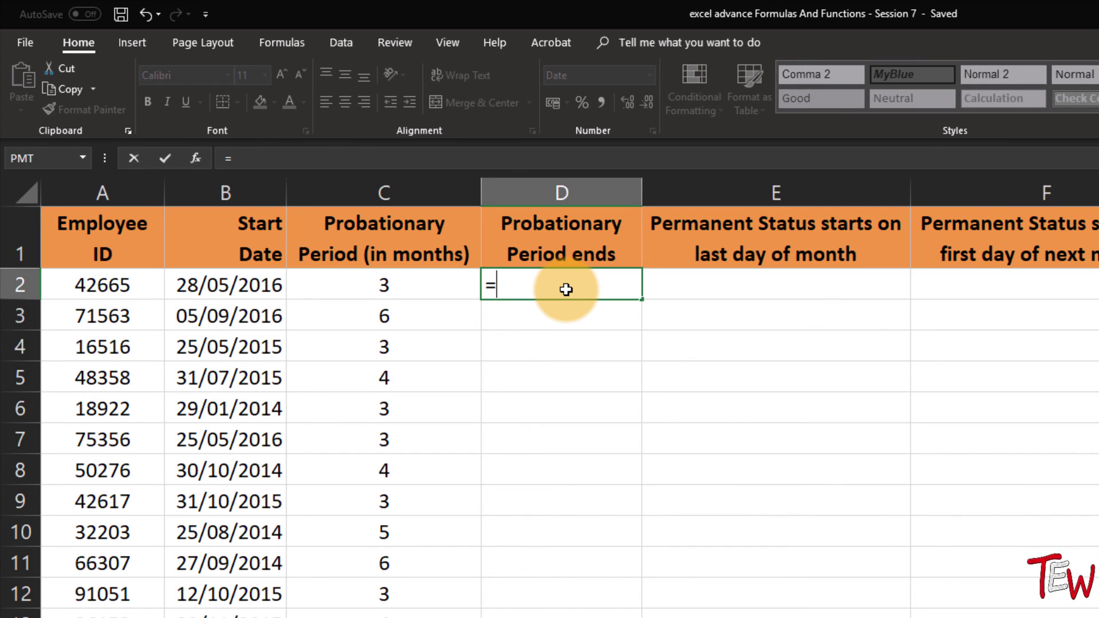
{"action": "type", "text": "eda"}
{"action": "key", "text": "Tab"}
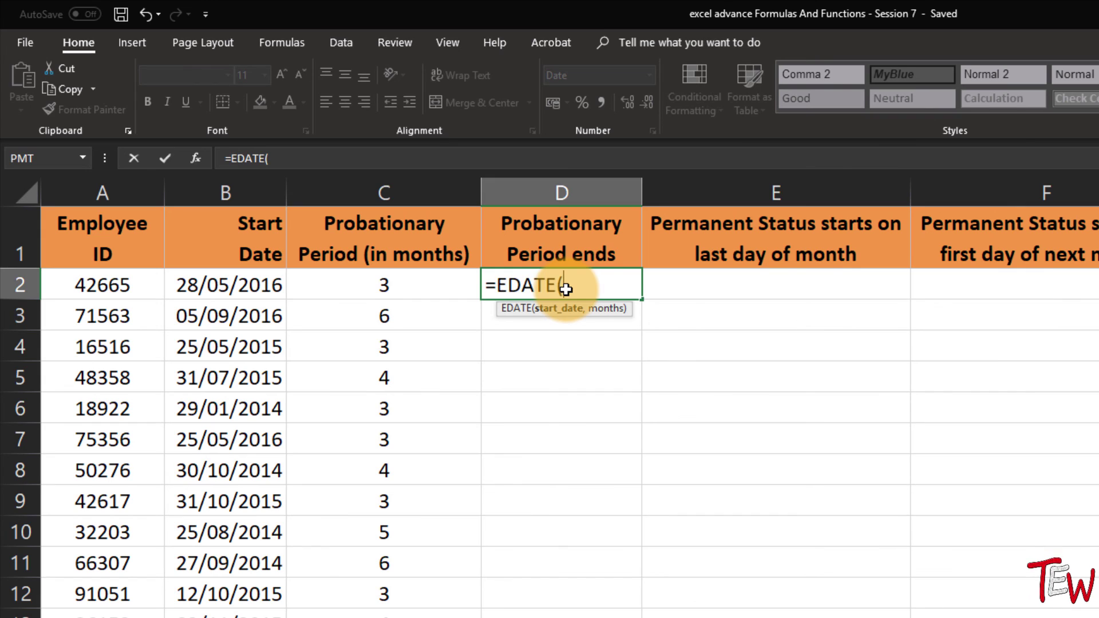
{"action": "left_click", "coordinate": [247, 285]}
{"action": "type", "text": ","}
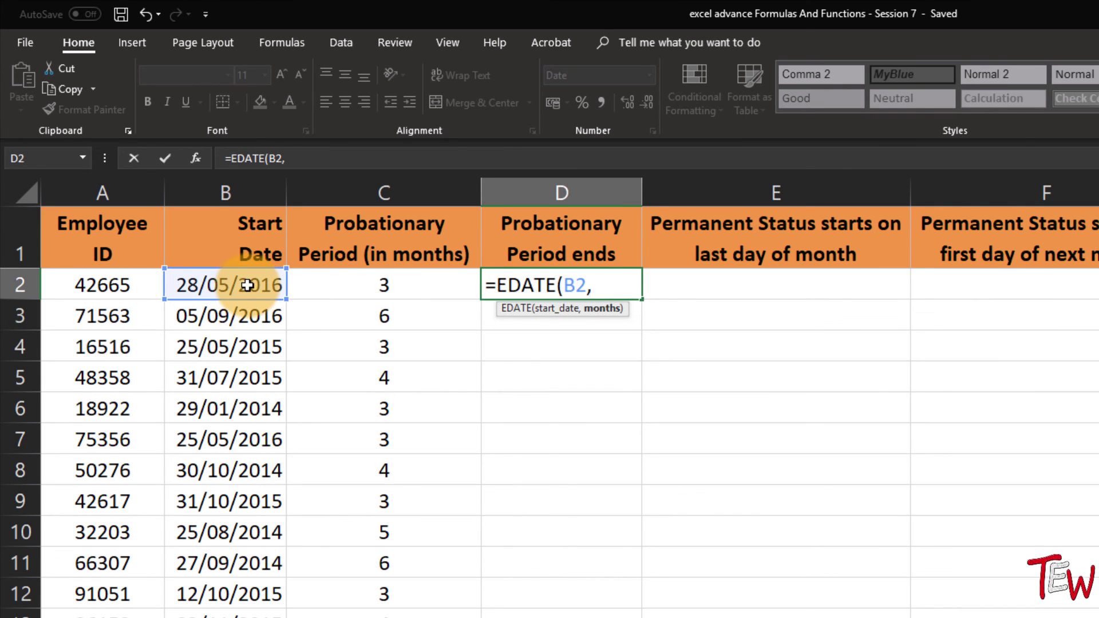
{"action": "left_click", "coordinate": [358, 285]}
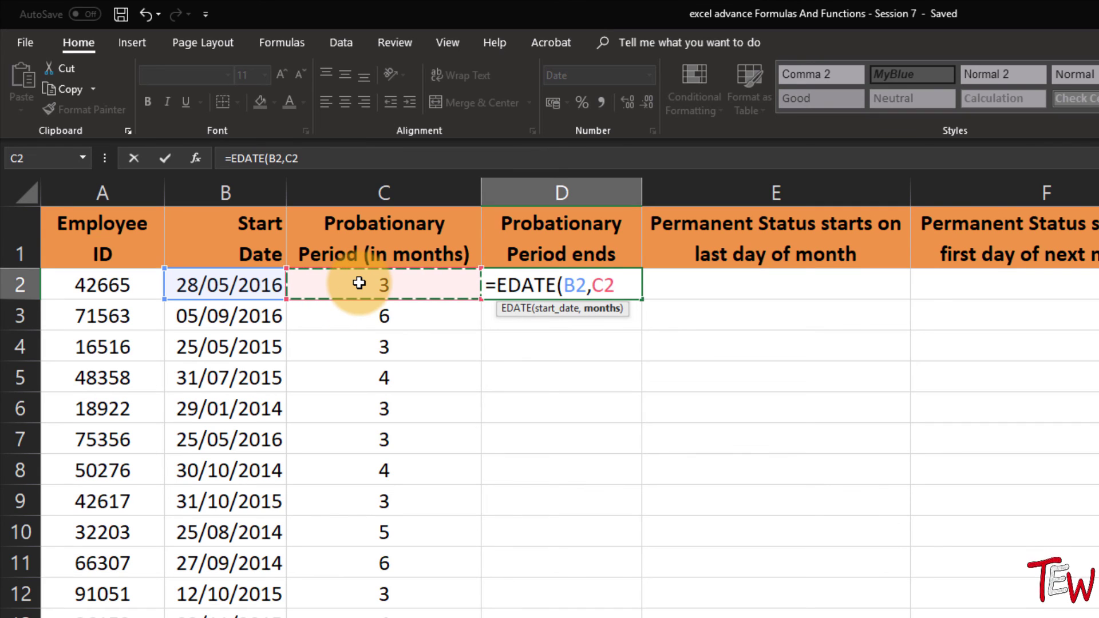
{"action": "key", "text": "Return"}
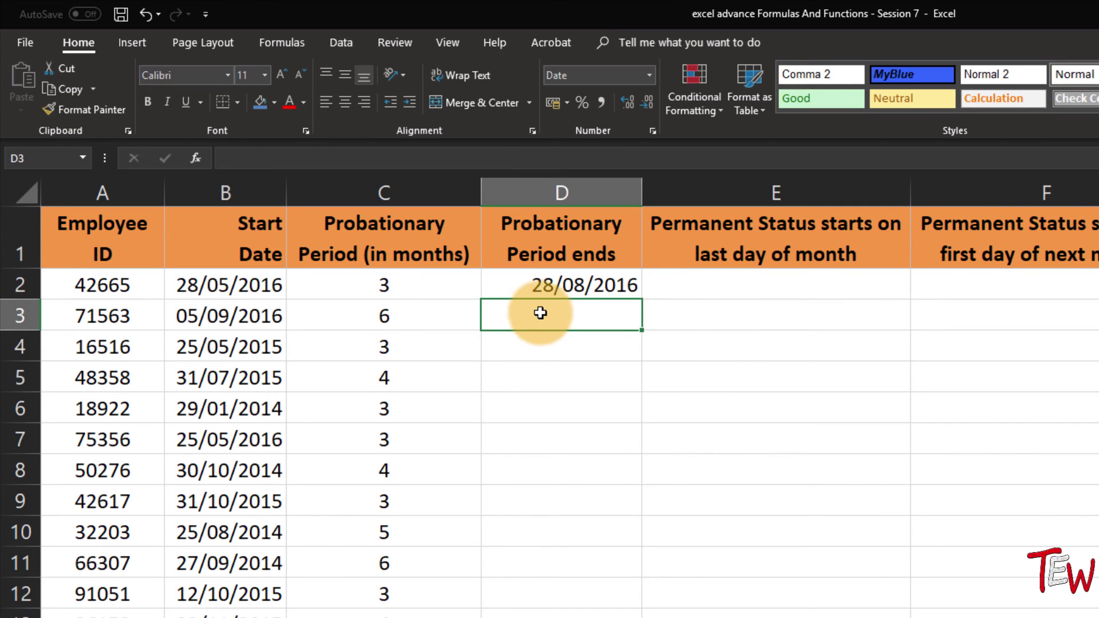
{"action": "left_click", "coordinate": [571, 286]}
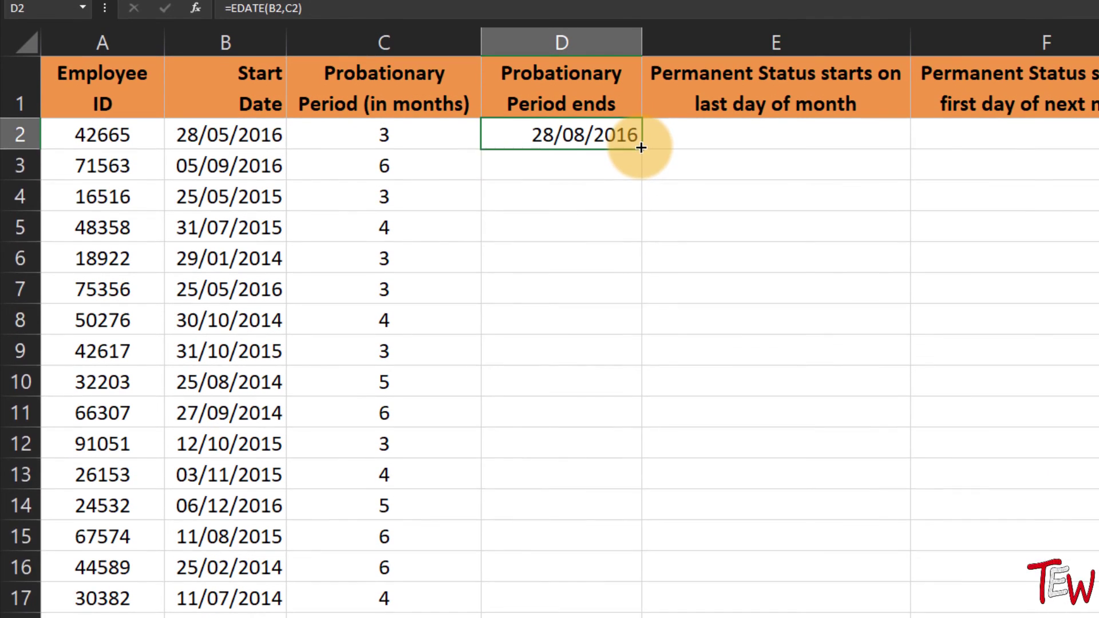
{"action": "double_click", "coordinate": [641, 148]}
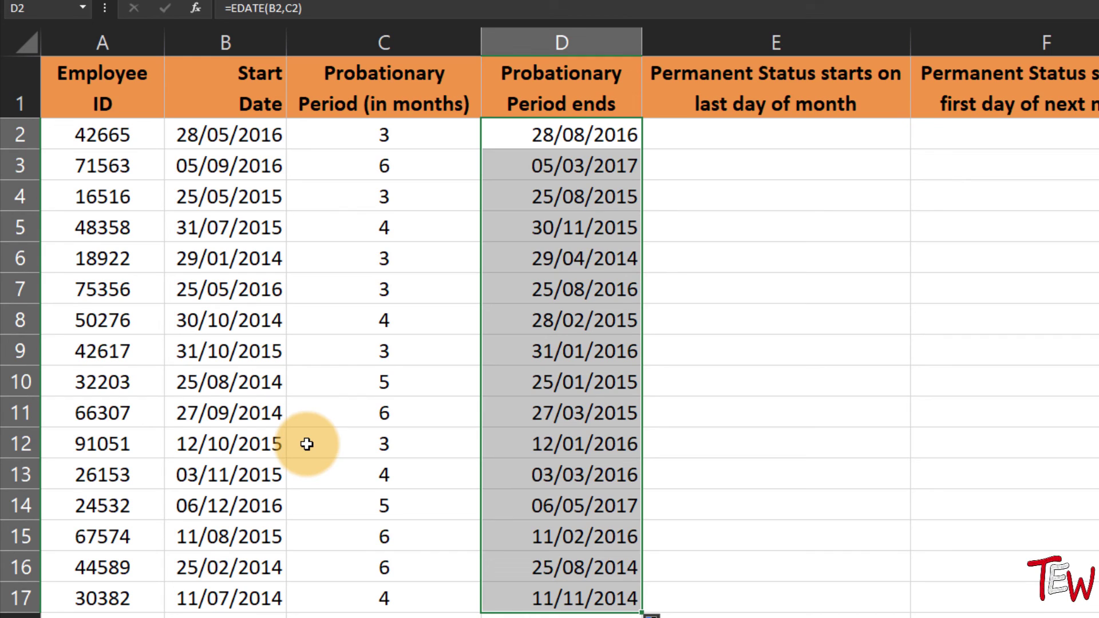
- Check row 8's start date against its EDATE result in D8, and inspect the probationary months in C2
{"action": "left_click", "coordinate": [233, 330]}
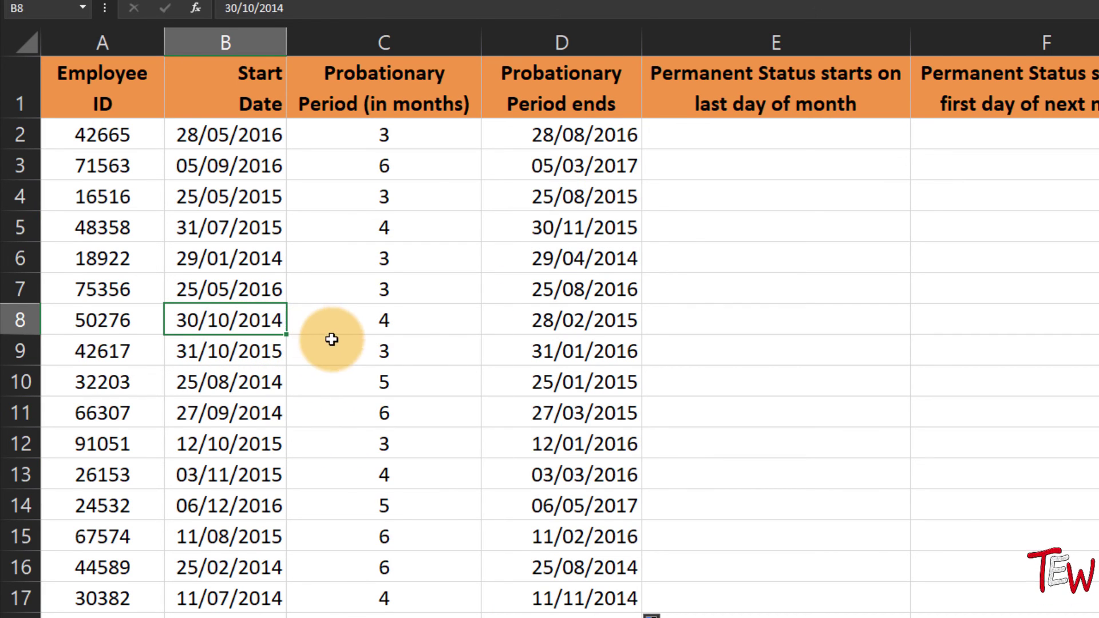
{"action": "left_click", "coordinate": [567, 327]}
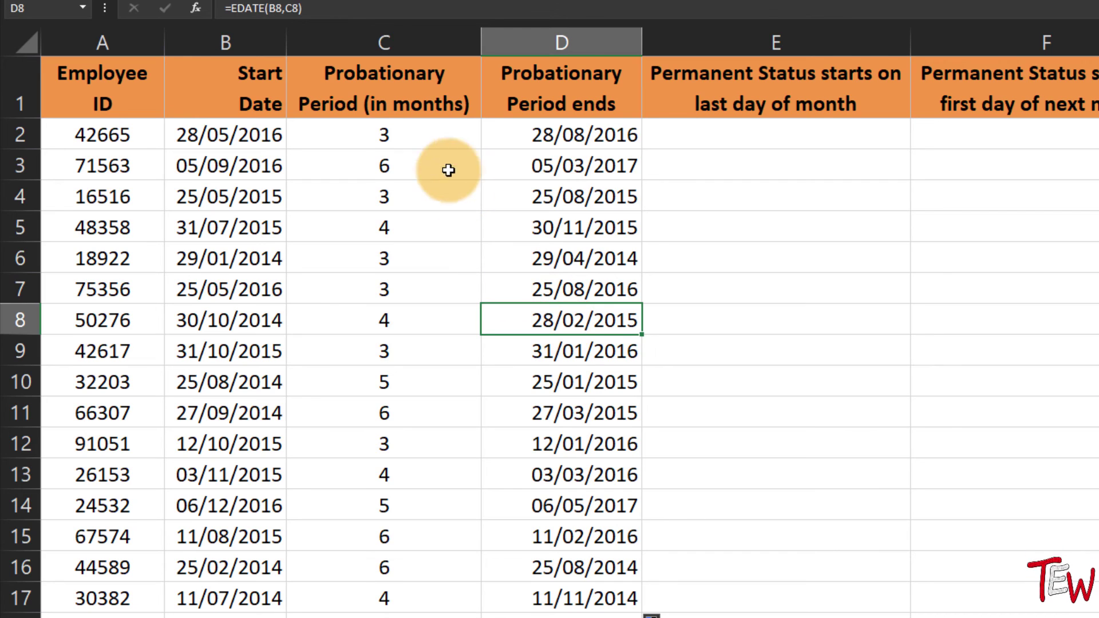
{"action": "left_click", "coordinate": [445, 138]}
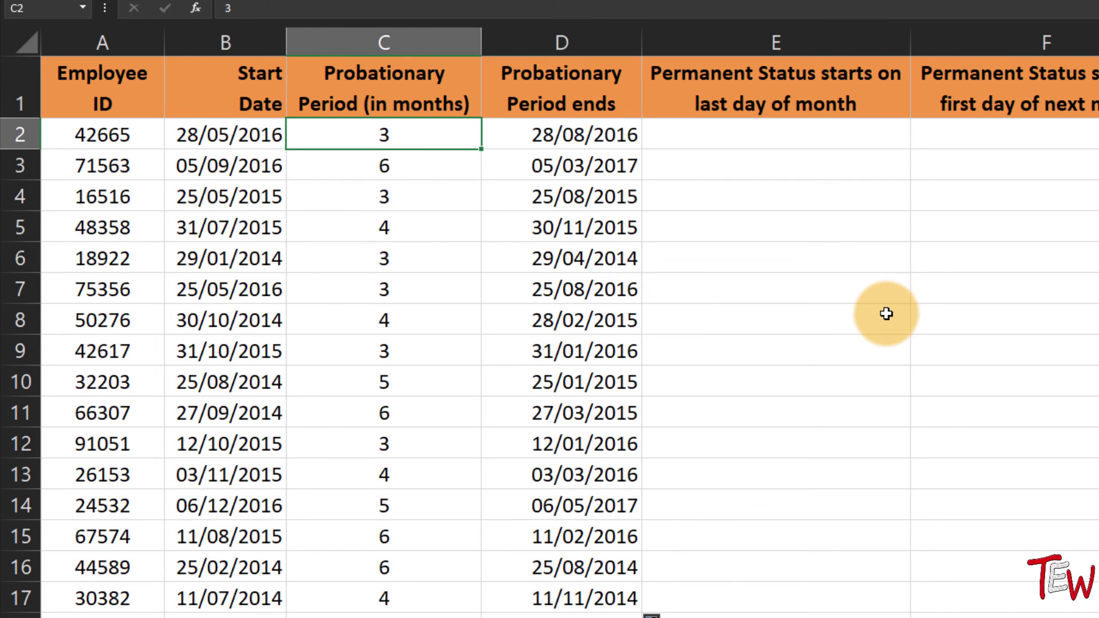
- Calculate the month-end permanent status date in E2 with =EOMONTH(B2,C2) and fill the formula down column E
{"action": "left_click", "coordinate": [818, 138]}
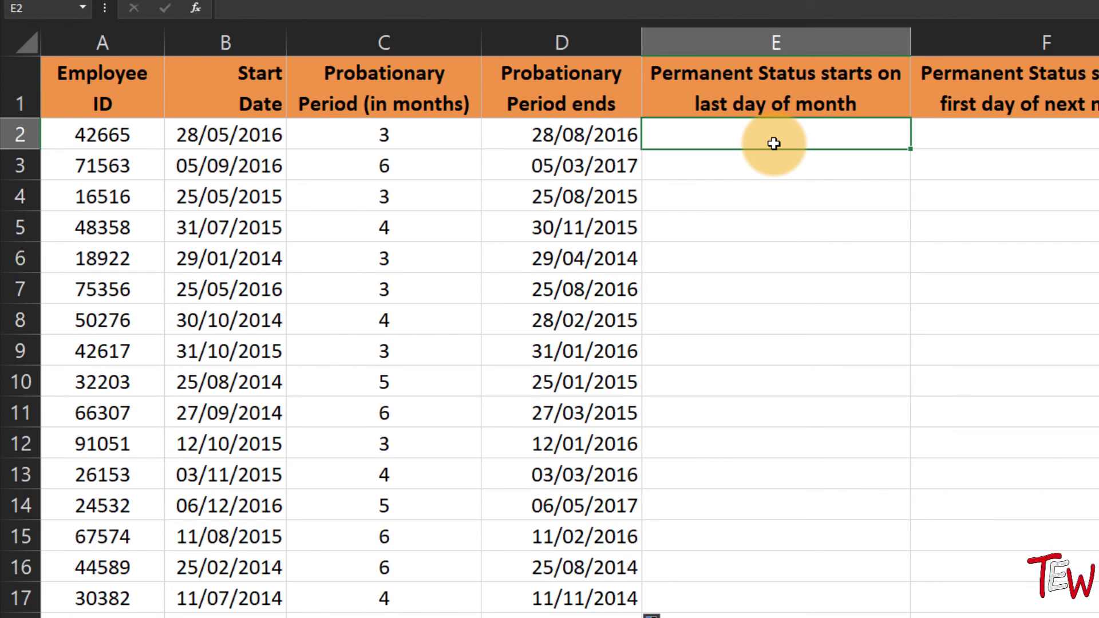
{"action": "type", "text": "="}
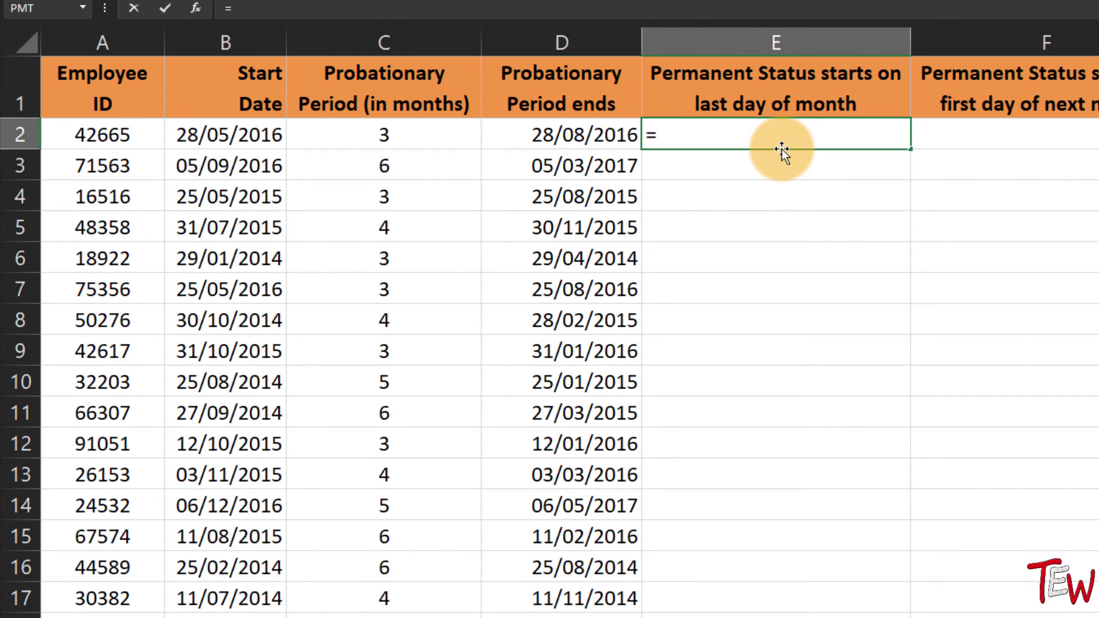
{"action": "type", "text": "eom"}
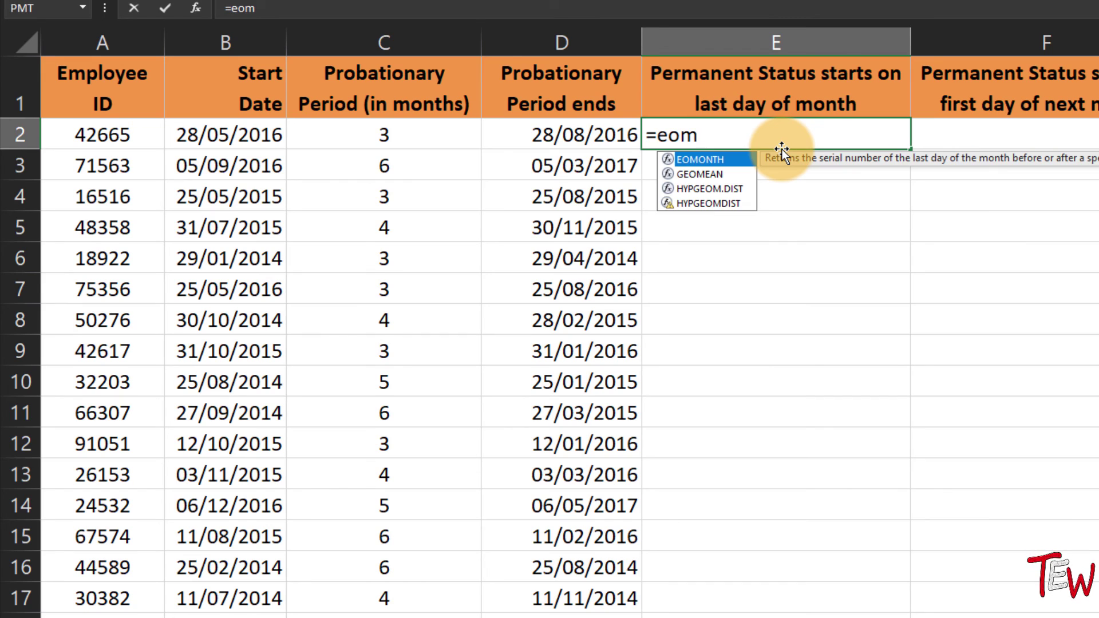
{"action": "key", "text": "Tab"}
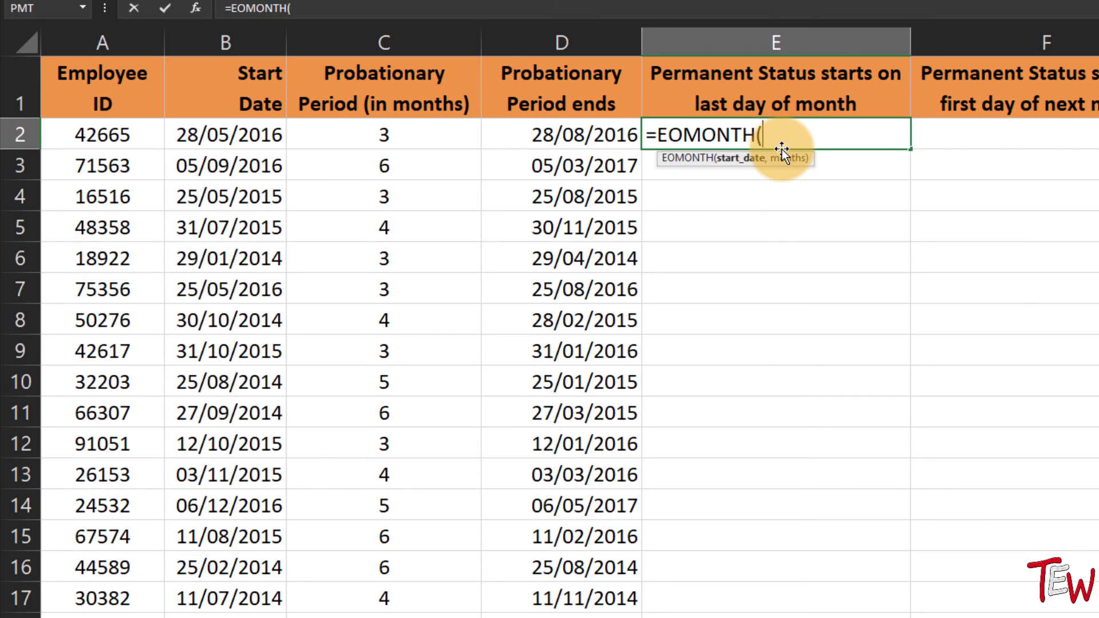
{"action": "left_click", "coordinate": [205, 130]}
{"action": "type", "text": ","}
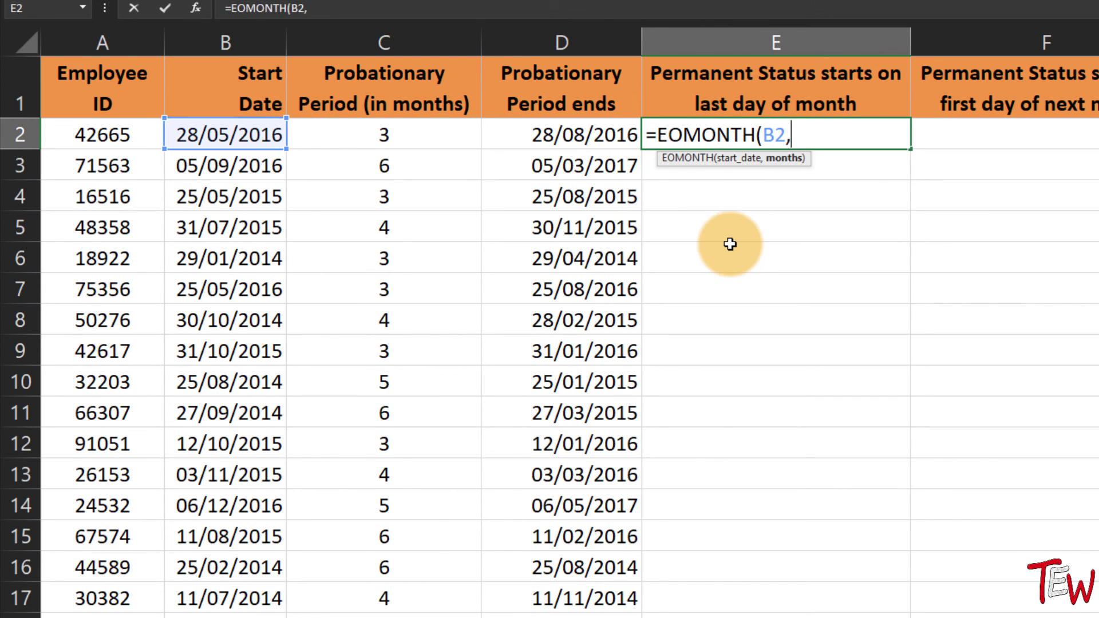
{"action": "left_click", "coordinate": [441, 133]}
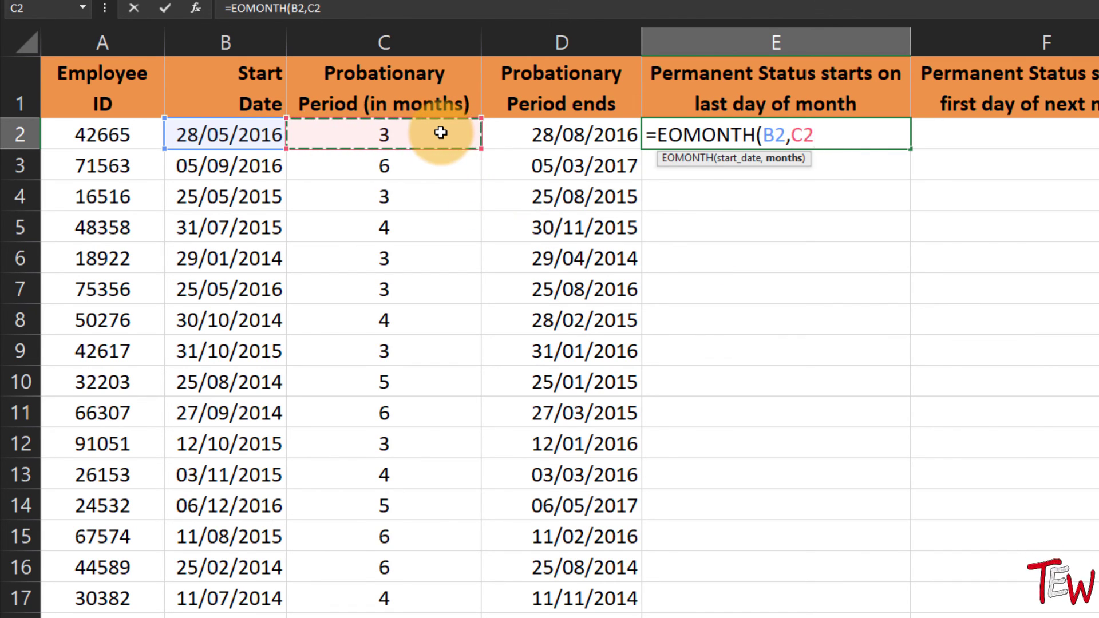
{"action": "key", "text": "Return"}
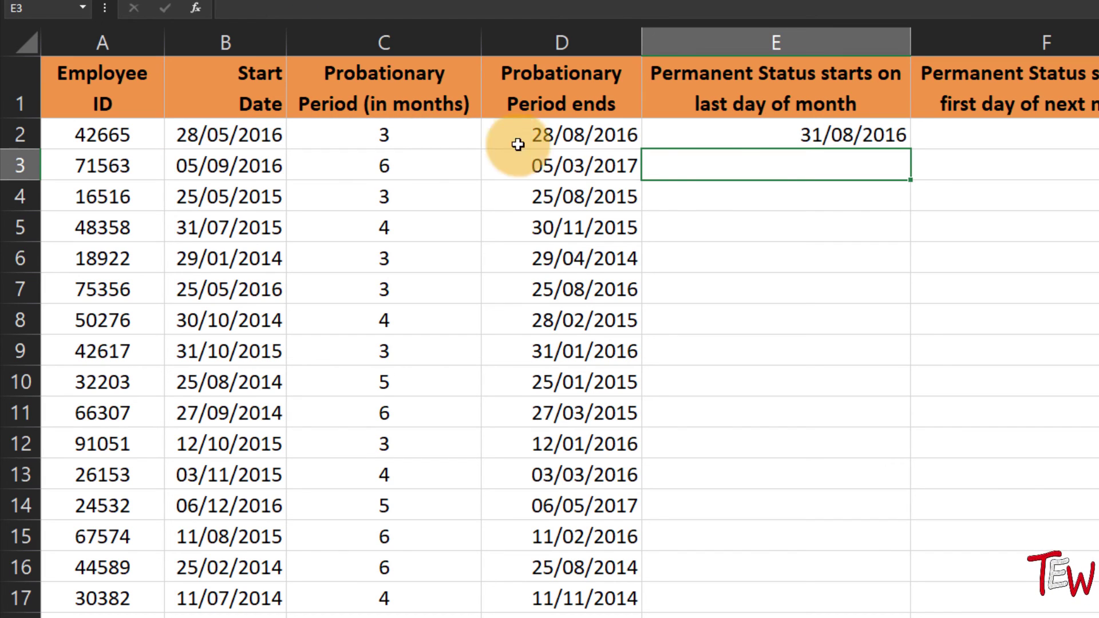
{"action": "left_click", "coordinate": [831, 139]}
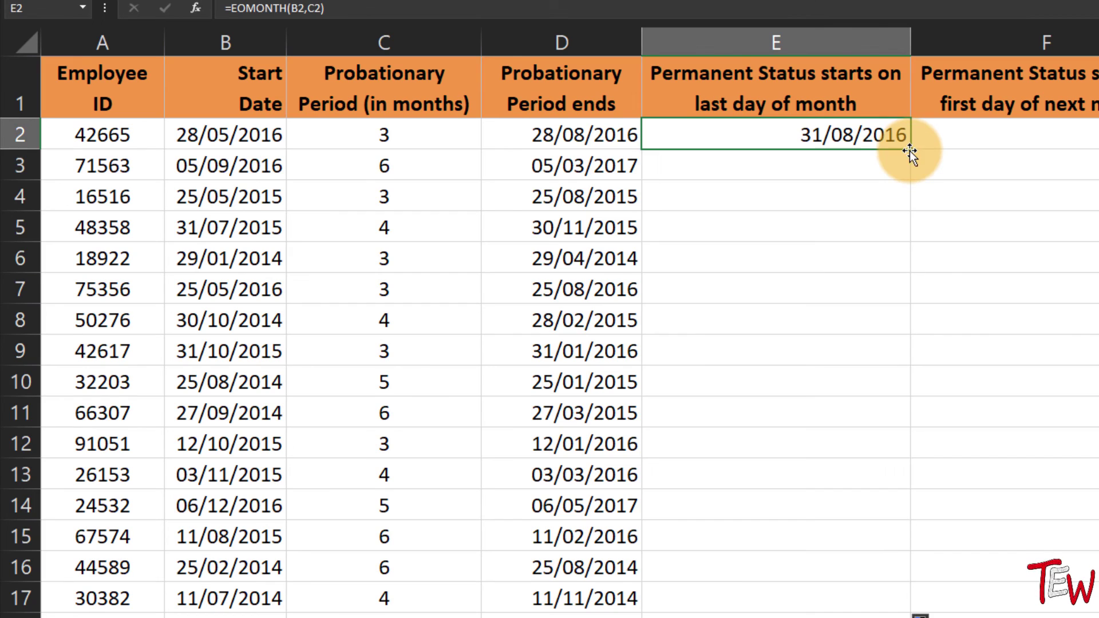
{"action": "double_click", "coordinate": [910, 150]}
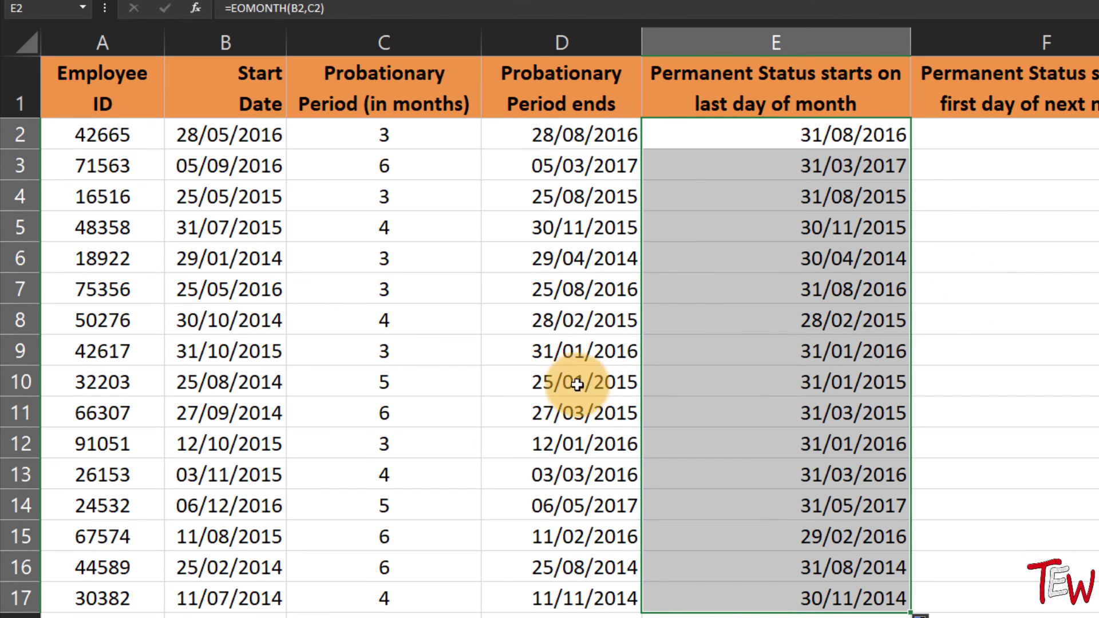
- Compare the EDATE and EOMONTH results in rows 8 and 5, and inspect the EOMONTH formula in E2
{"action": "left_click", "coordinate": [545, 331]}
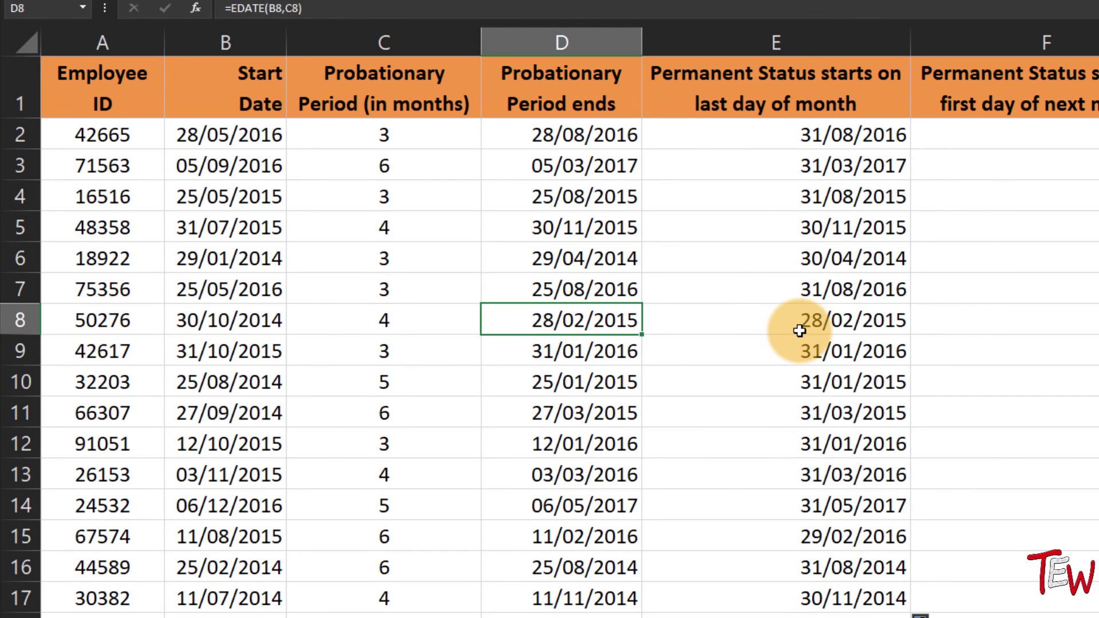
{"action": "left_click", "coordinate": [800, 331]}
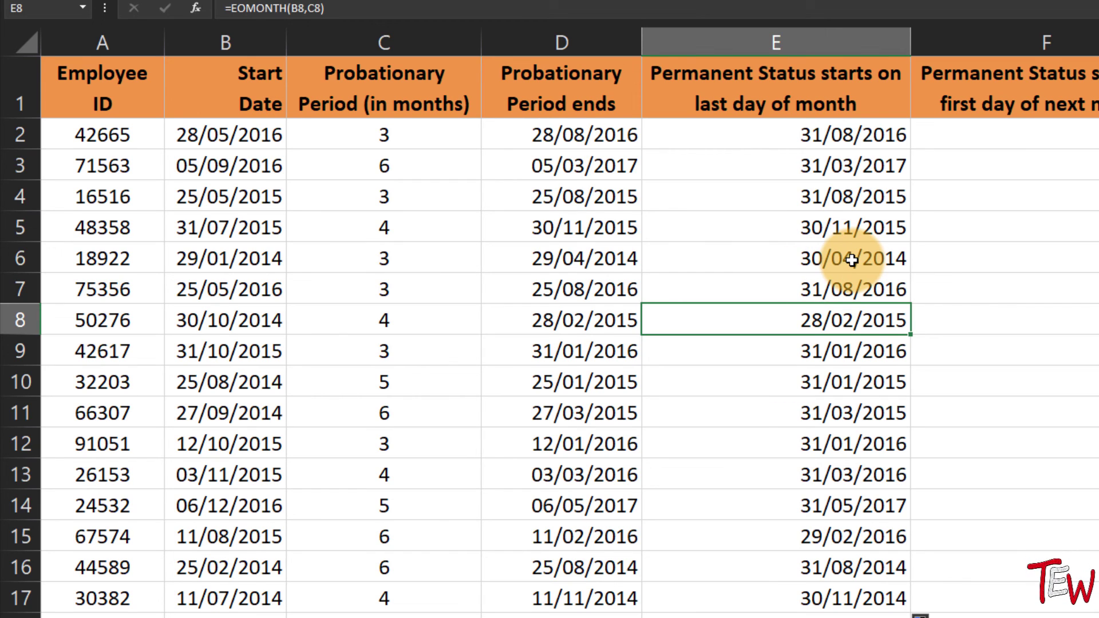
{"action": "left_click", "coordinate": [790, 228]}
{"action": "left_click", "coordinate": [633, 227]}
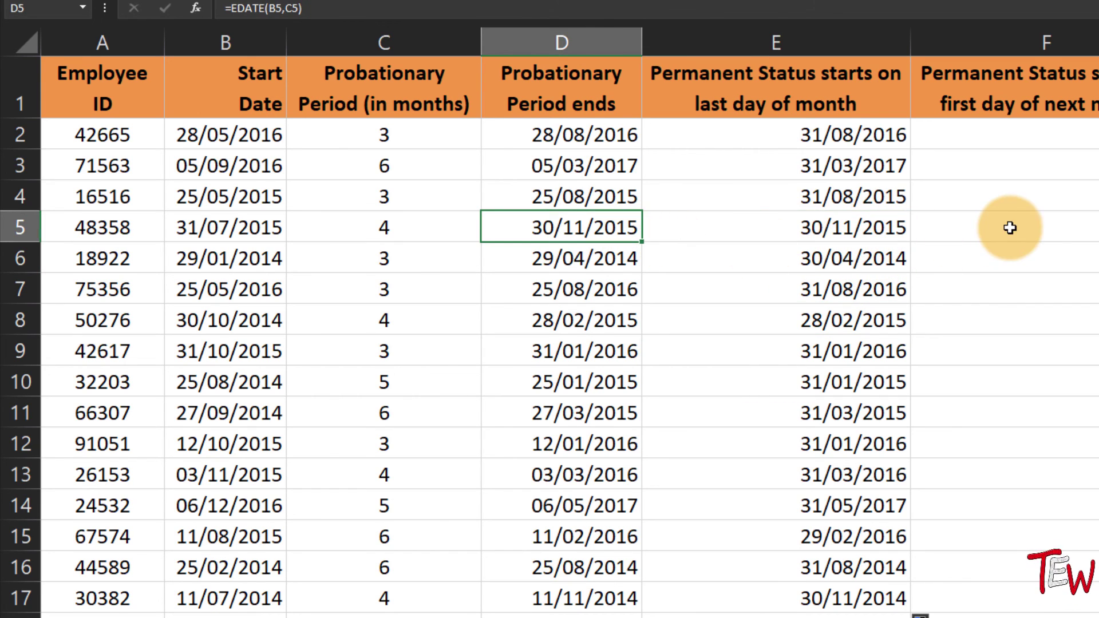
{"action": "left_click", "coordinate": [827, 138]}
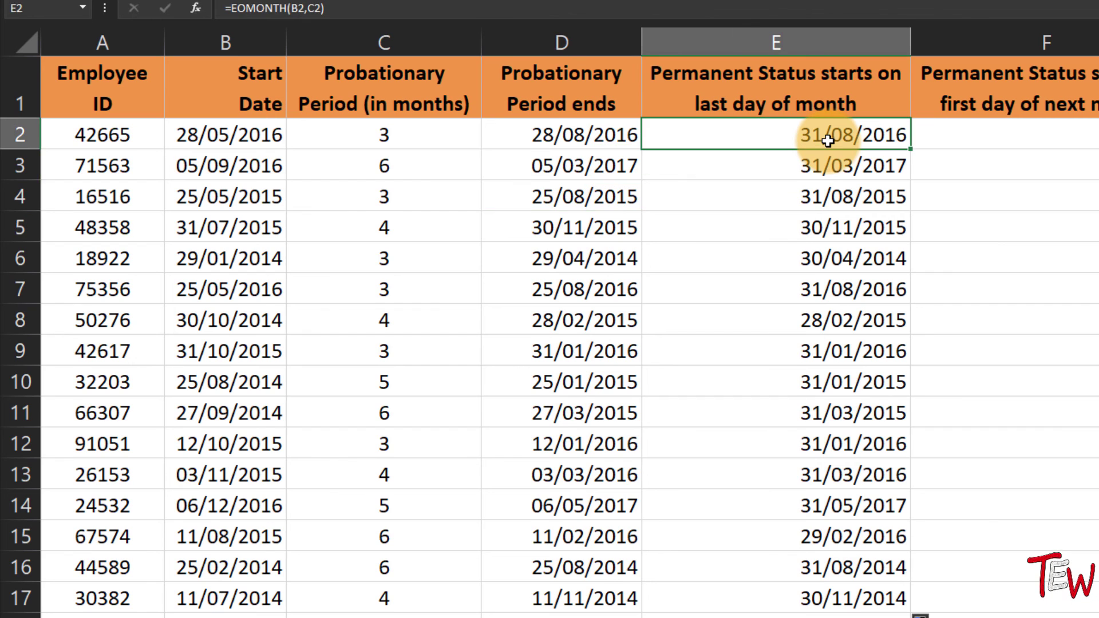
- Reuse E2's formula to enter =EOMONTH(B2,C2)+1 in F2, accepting the formula correction, and fill it down the first-day-of-next-month column
{"action": "double_click", "coordinate": [828, 141]}
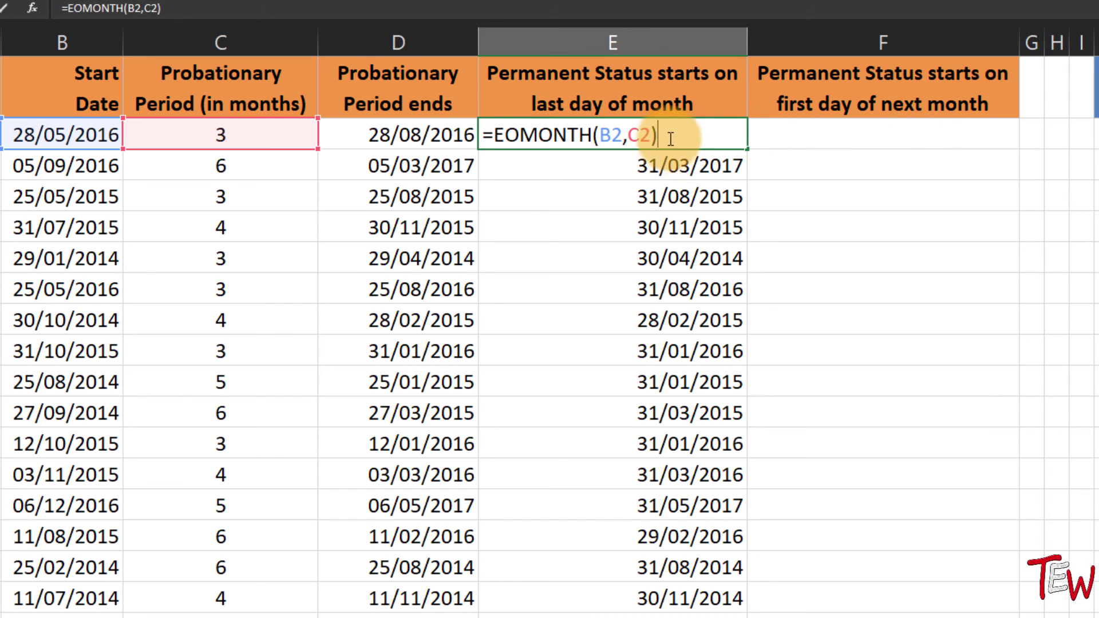
{"action": "left_click_drag", "start_coordinate": [658, 135], "coordinate": [483, 130]}
{"action": "key", "text": "ctrl+c"}
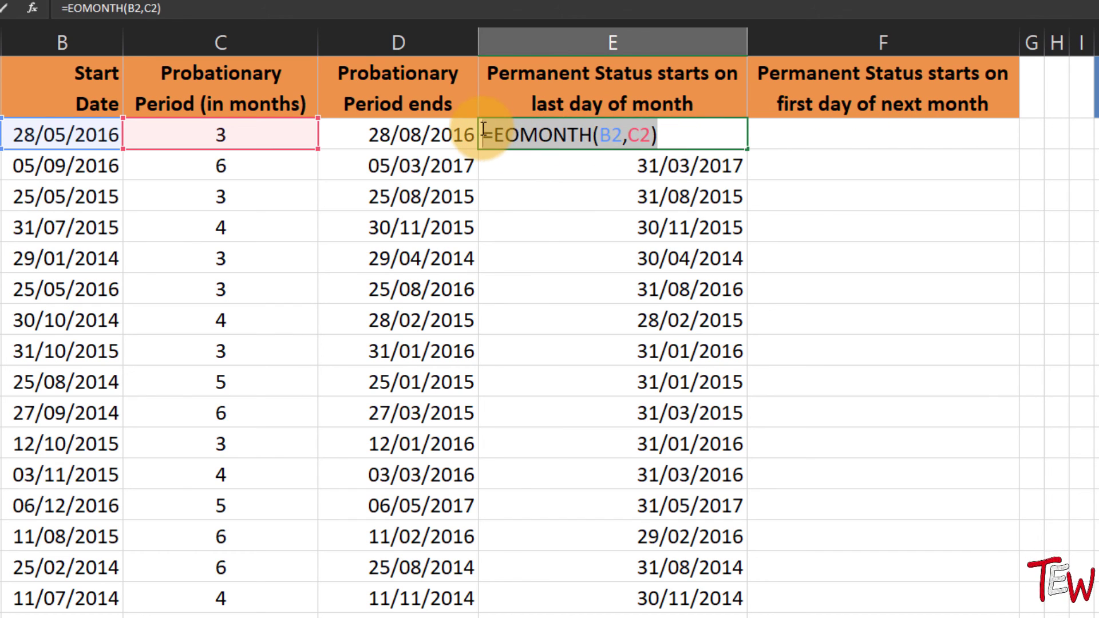
{"action": "key", "text": "Escape"}
{"action": "left_click", "coordinate": [861, 135]}
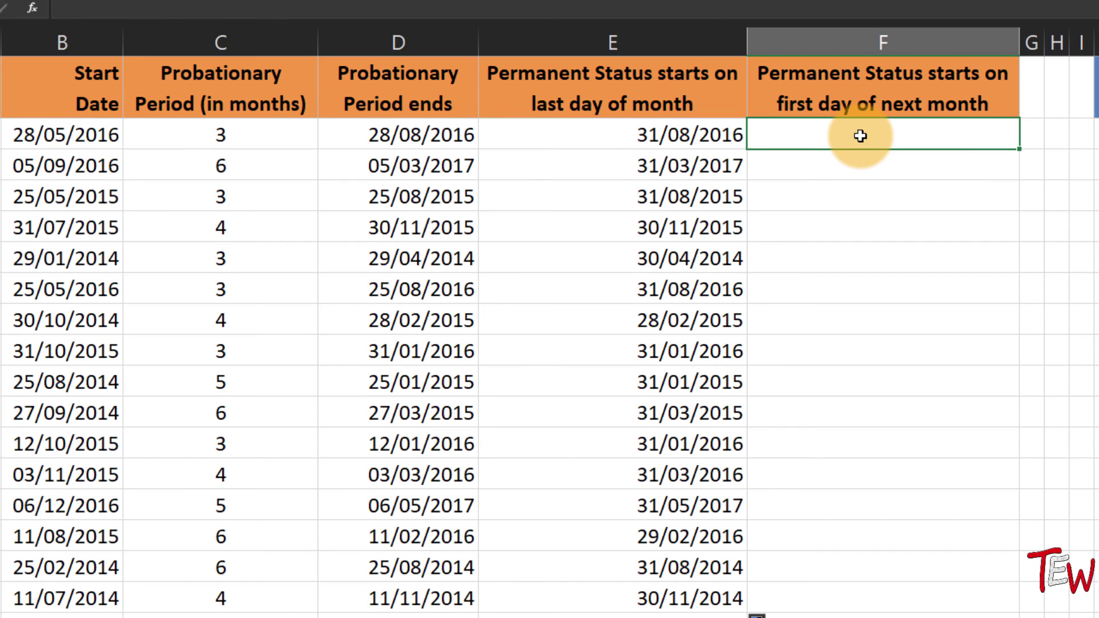
{"action": "type", "text": "=="}
{"action": "key", "text": "ctrl+v"}
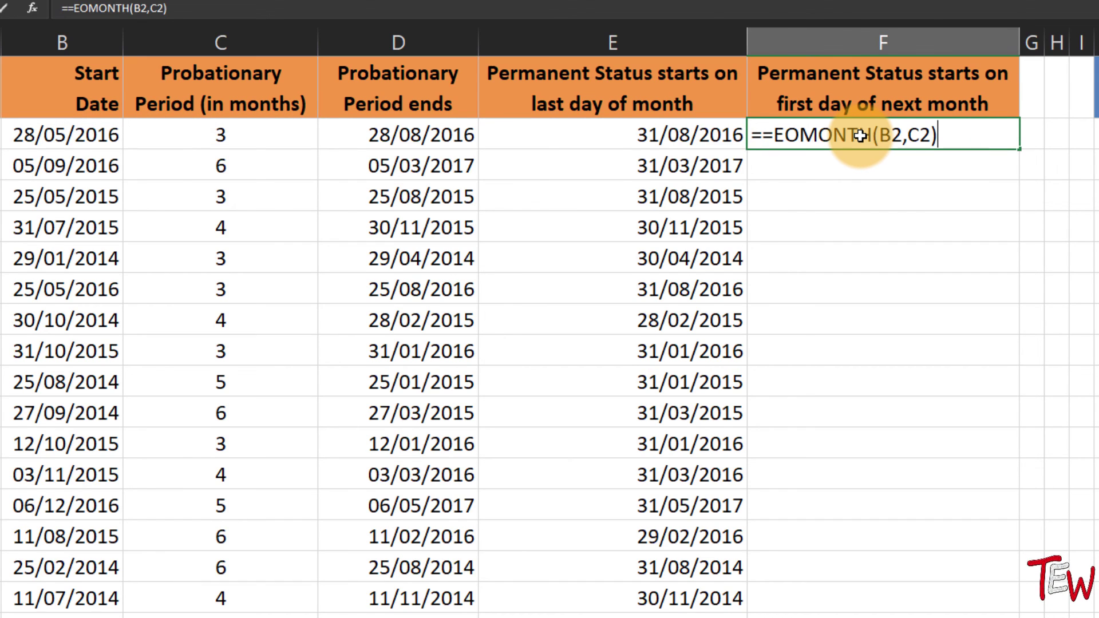
{"action": "type", "text": "+1"}
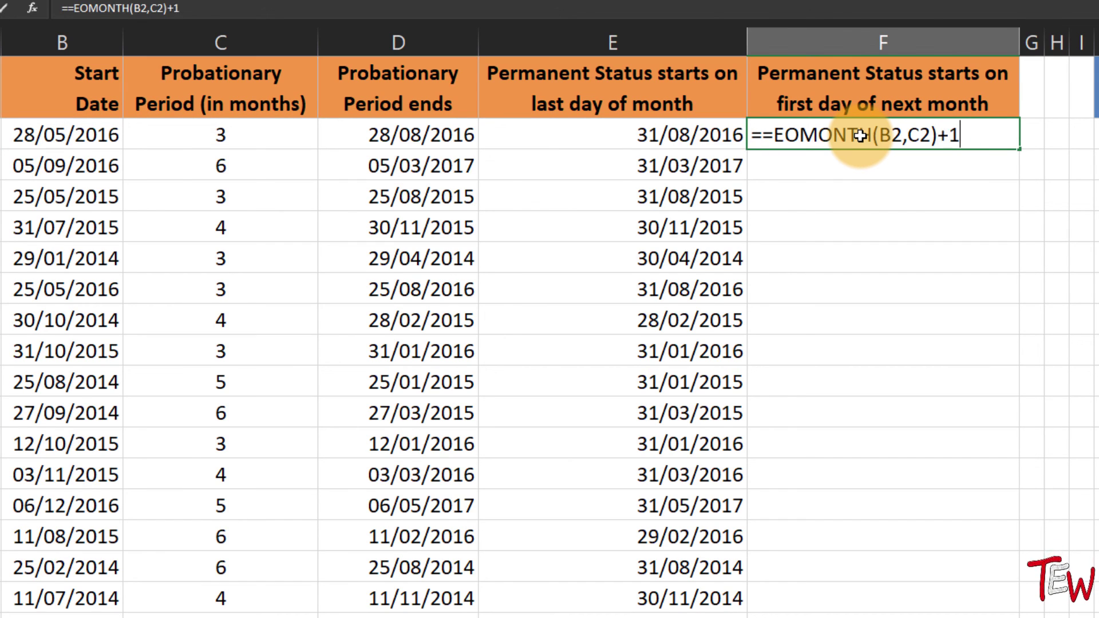
{"action": "key", "text": "Return"}
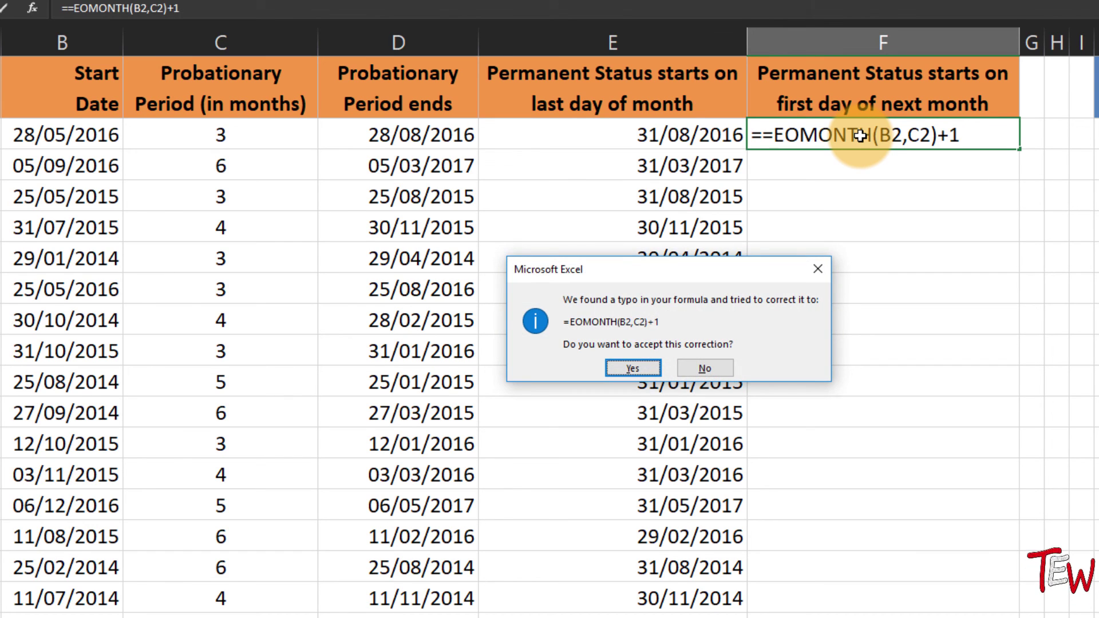
{"action": "left_click", "coordinate": [629, 367]}
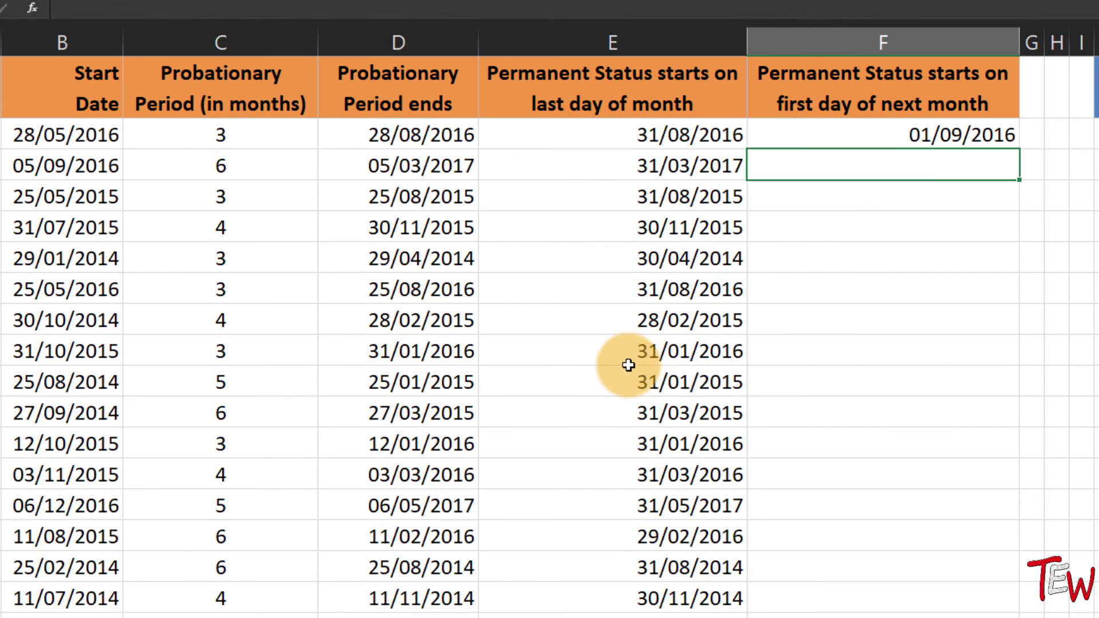
{"action": "left_click", "coordinate": [910, 134]}
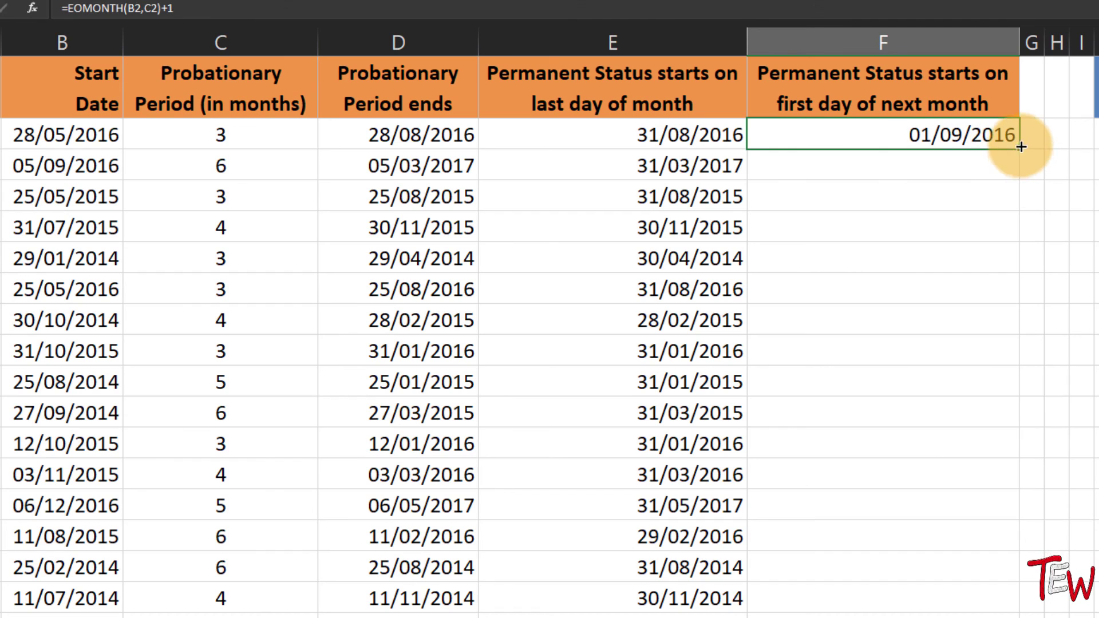
{"action": "double_click", "coordinate": [1020, 152]}
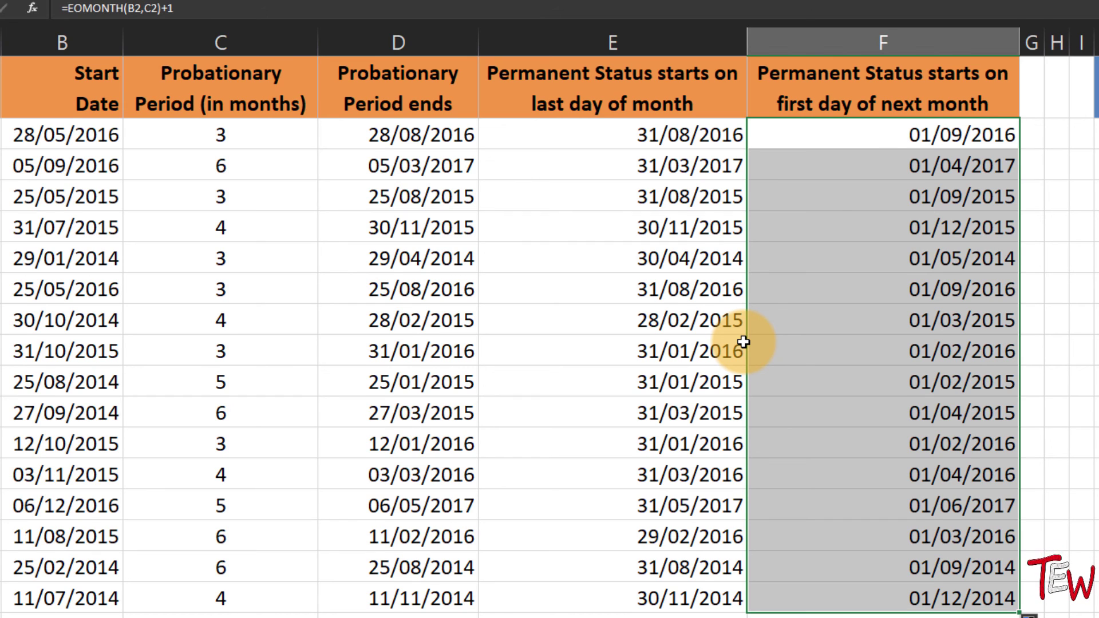
- Review the month-end dates in column E and inspect the first-day-of-next-month formula in F2
{"action": "left_click", "coordinate": [567, 43]}
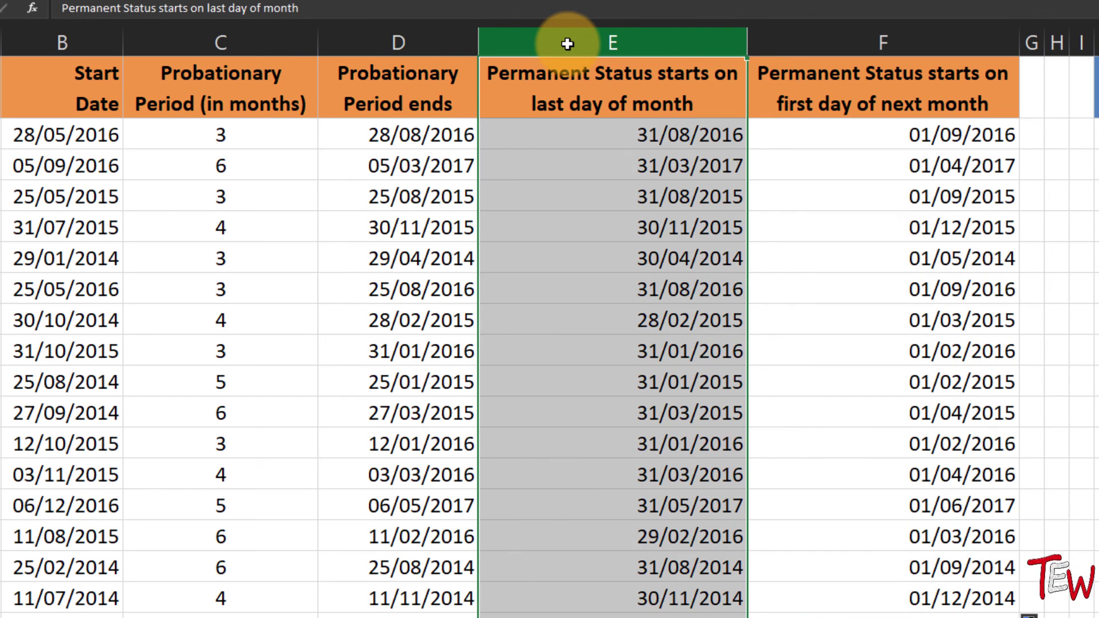
{"action": "left_click", "coordinate": [885, 134]}
{"action": "key", "text": "F2"}
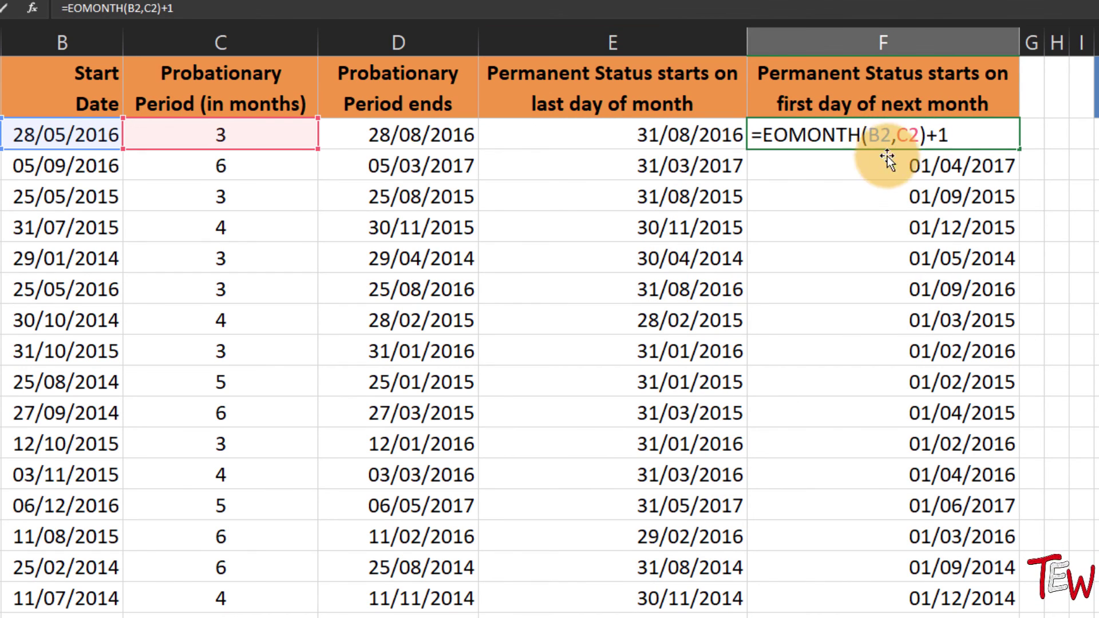
{"action": "key", "text": "Escape"}
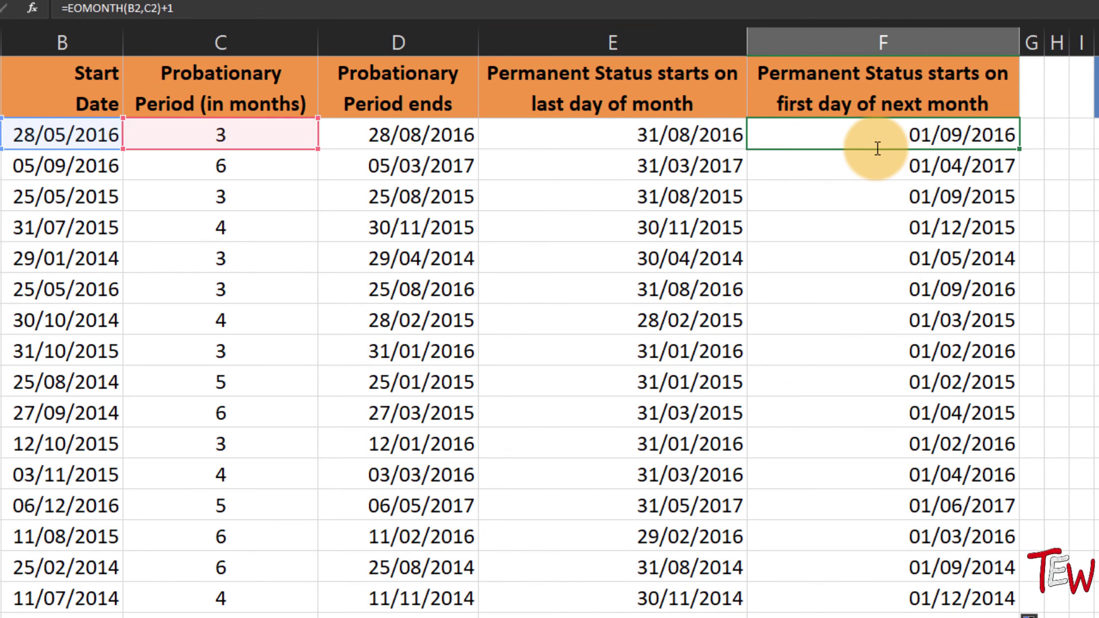
- Calculate the program's starting date in L2 with =EDATE(J2,-K2), counting back the program length from the end date
{"action": "scroll", "coordinate": [550, 323], "scroll_direction": "right", "scroll_amount": 10}
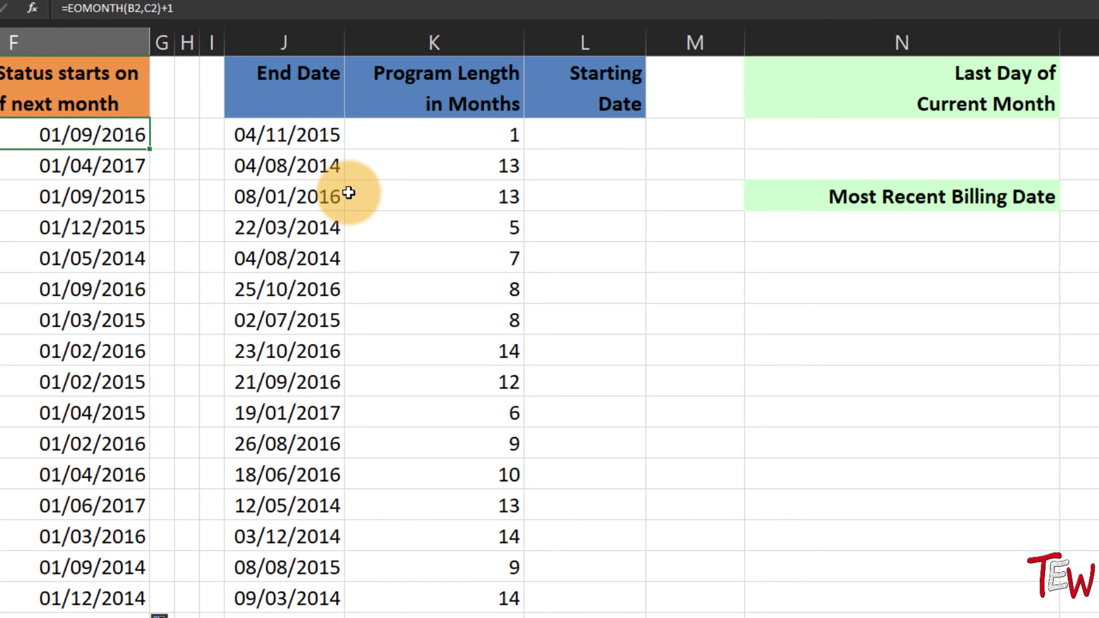
{"action": "left_click", "coordinate": [290, 137]}
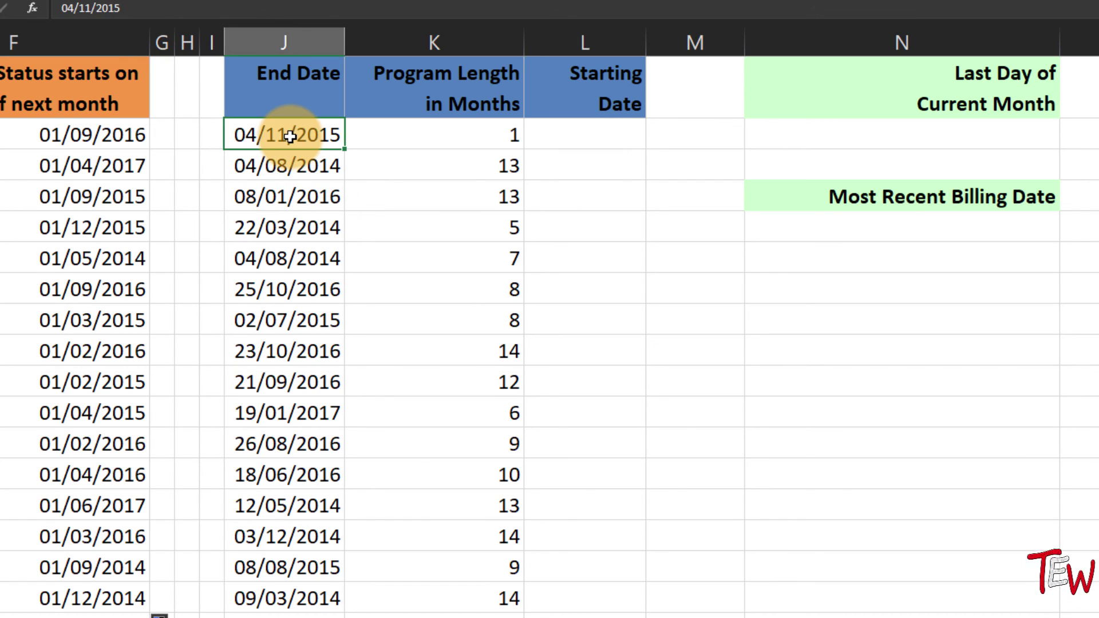
{"action": "left_click", "coordinate": [458, 138]}
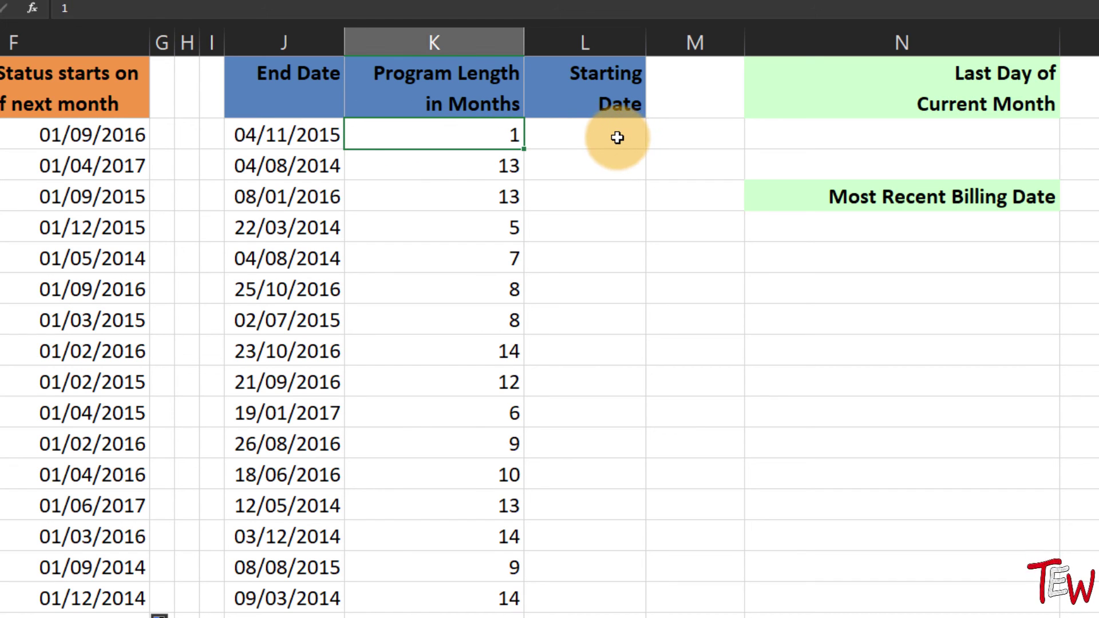
{"action": "left_click", "coordinate": [618, 138]}
{"action": "type", "text": "=ed"}
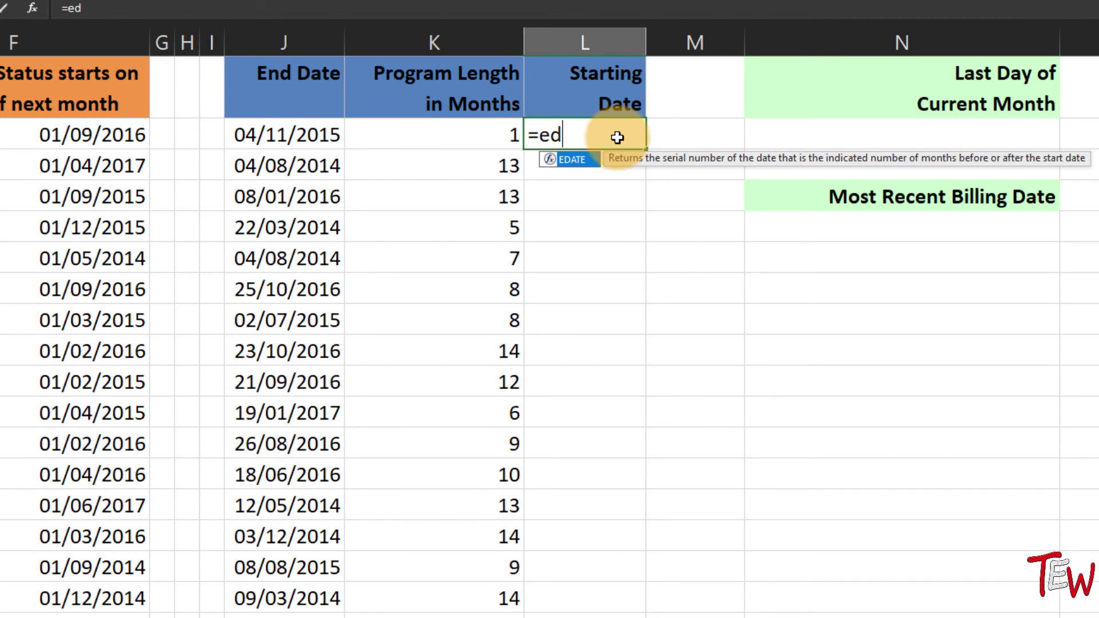
{"action": "type", "text": "a"}
{"action": "key", "text": "Tab"}
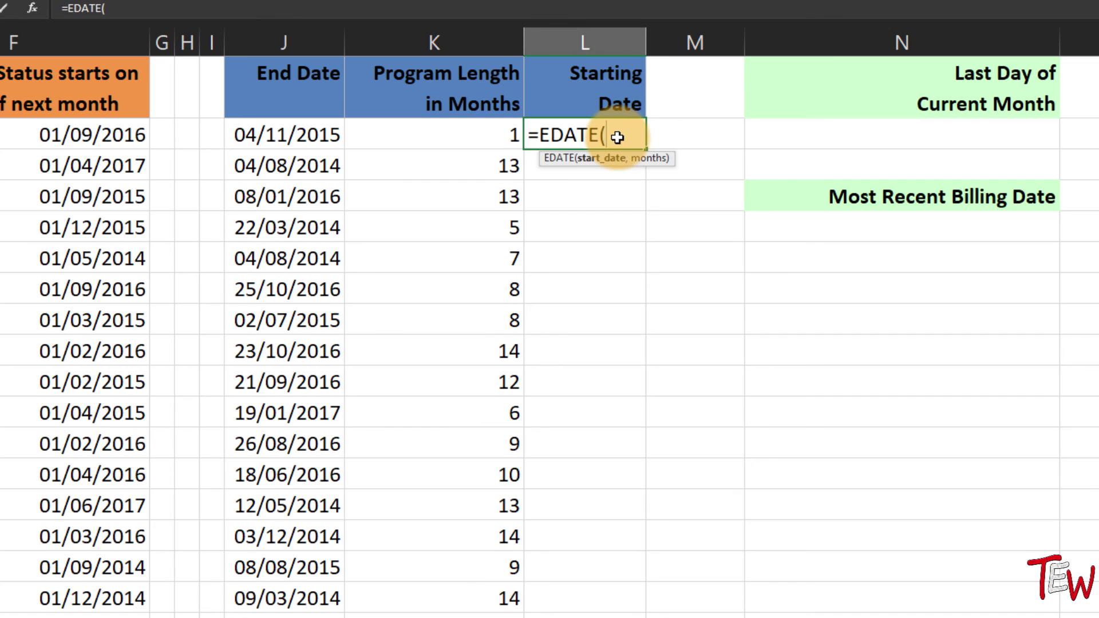
{"action": "left_click", "coordinate": [255, 135]}
{"action": "type", "text": ","}
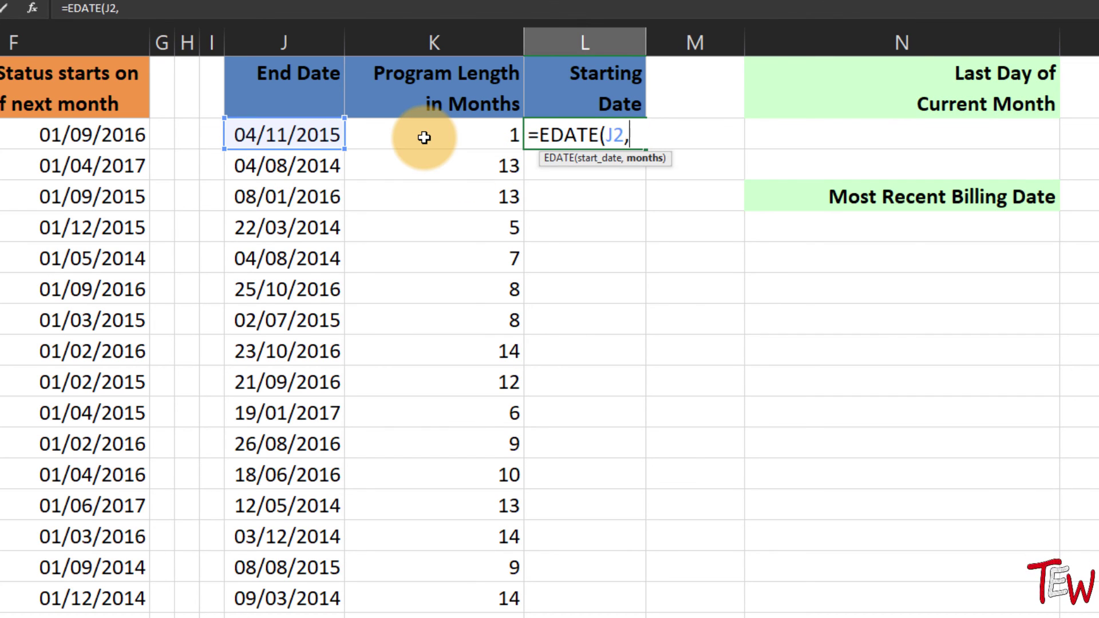
{"action": "type", "text": "-"}
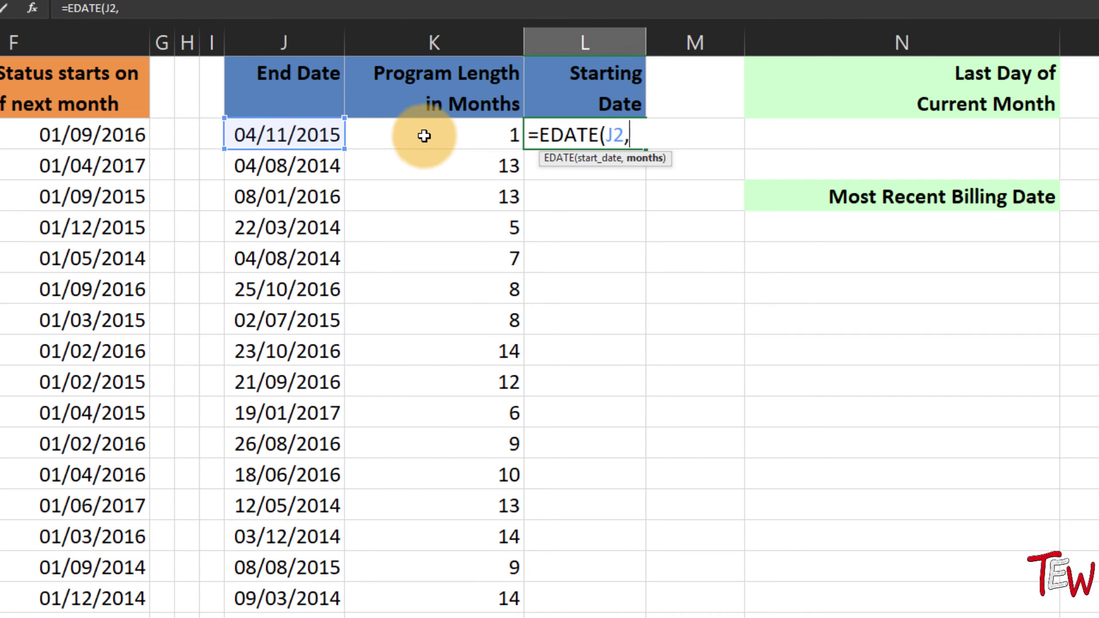
{"action": "left_click", "coordinate": [452, 137]}
{"action": "key", "text": "Return"}
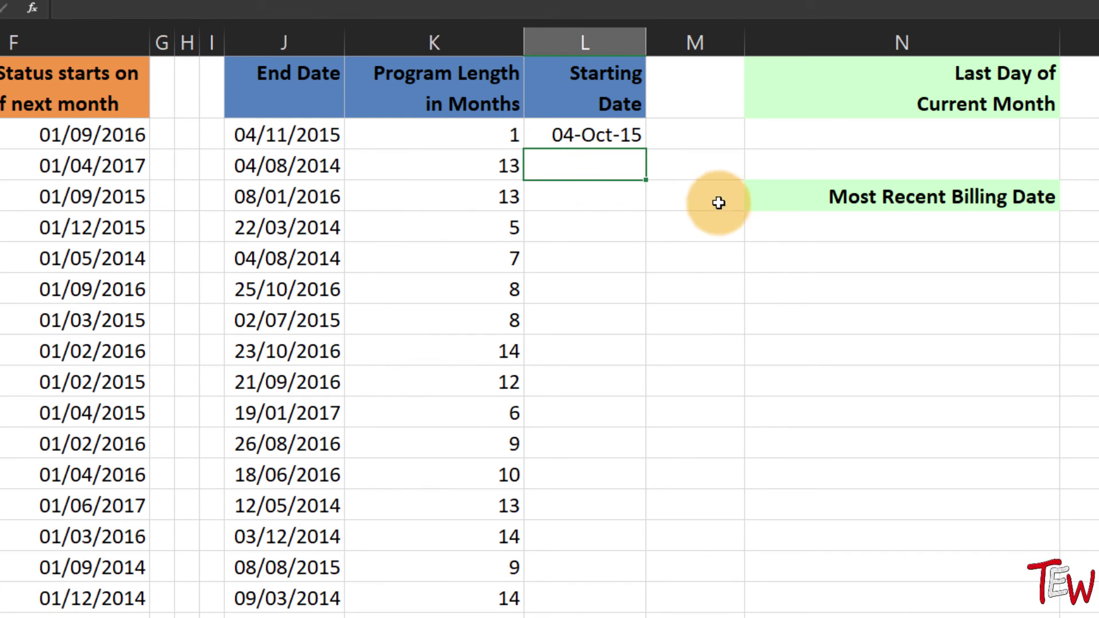
- Copy only the date format from J2 to L2 and fill the formula down the Starting Date column
{"action": "left_click", "coordinate": [630, 137]}
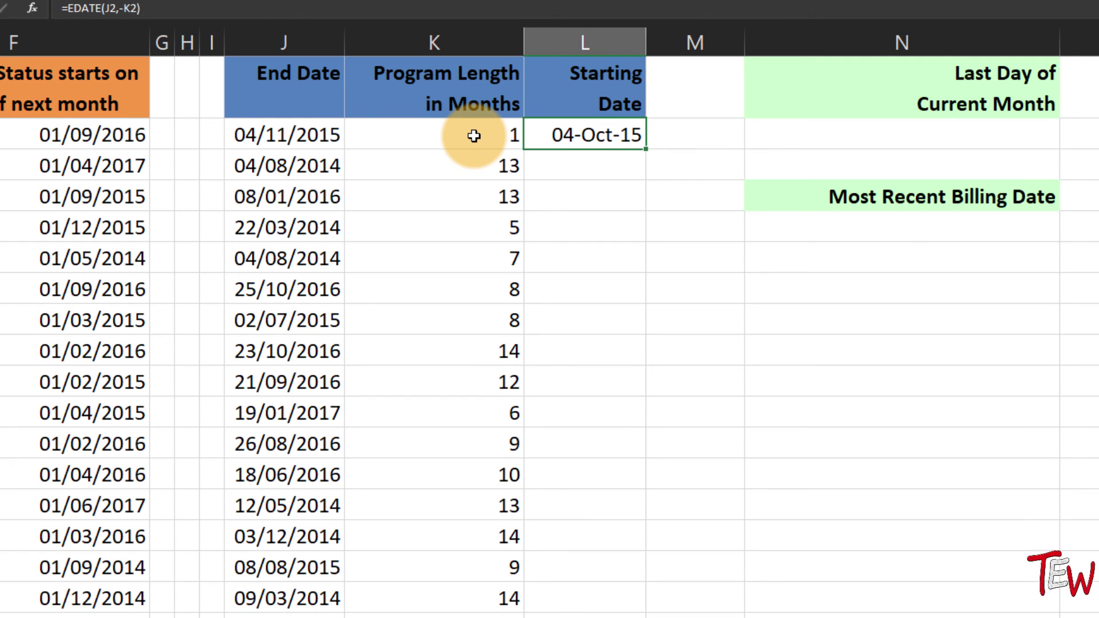
{"action": "left_click", "coordinate": [340, 135]}
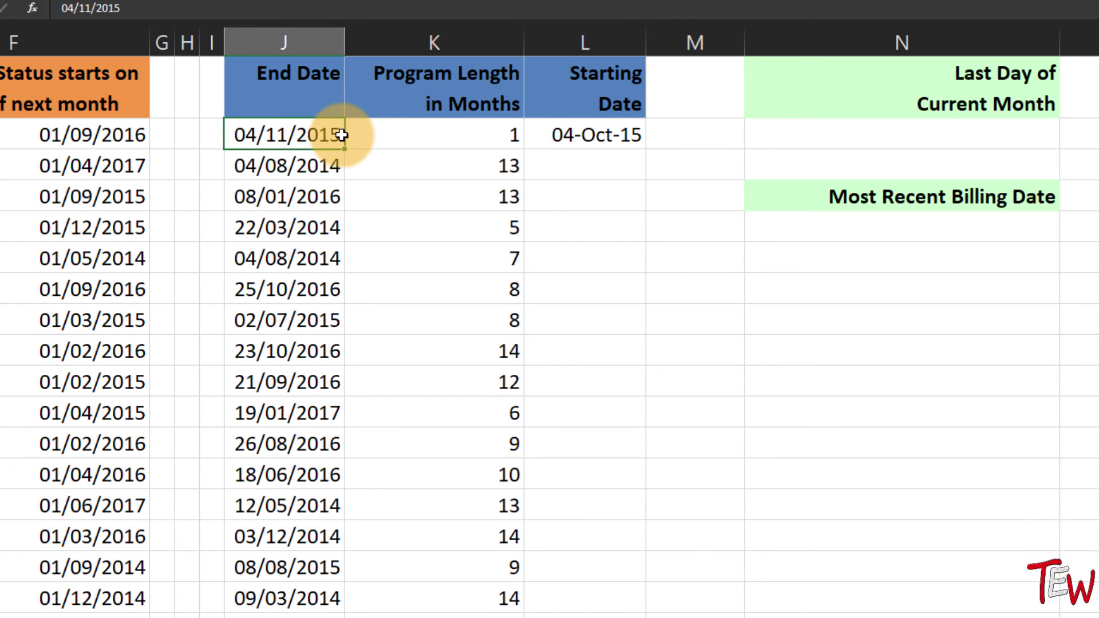
{"action": "left_click_drag", "start_coordinate": [342, 134], "coordinate": [588, 138]}
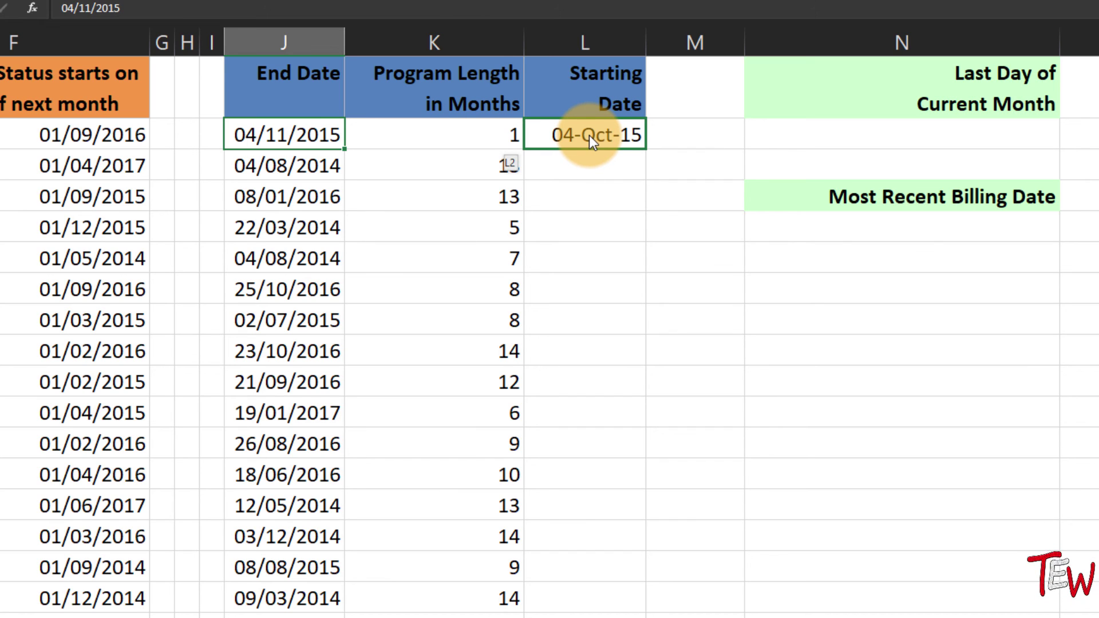
{"action": "left_click_drag", "start_coordinate": [590, 136], "coordinate": [589, 136]}
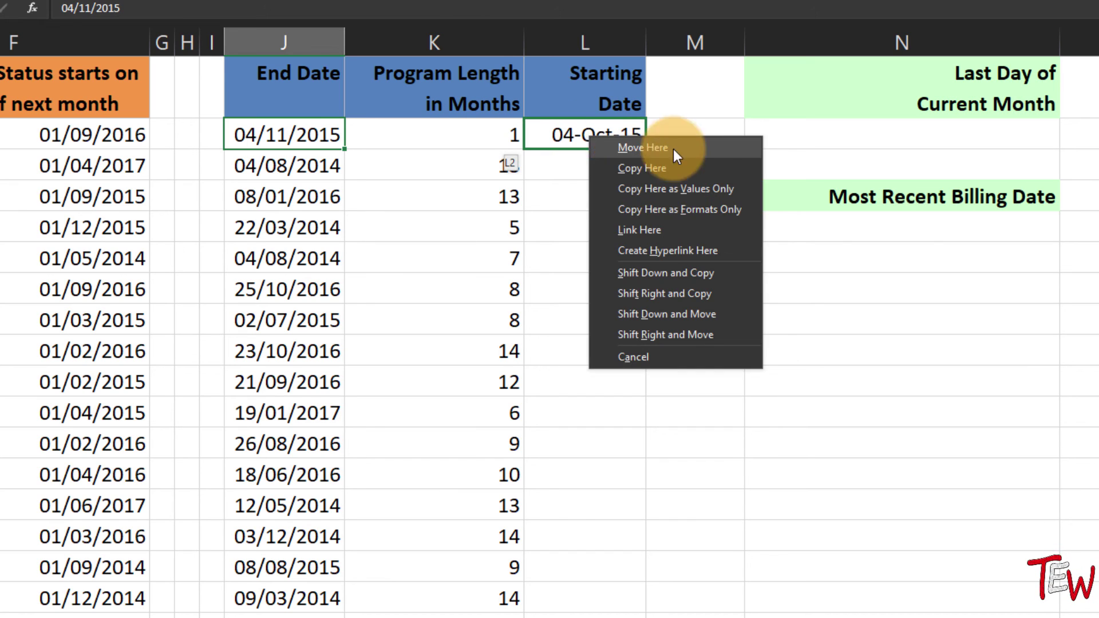
{"action": "left_click", "coordinate": [712, 212]}
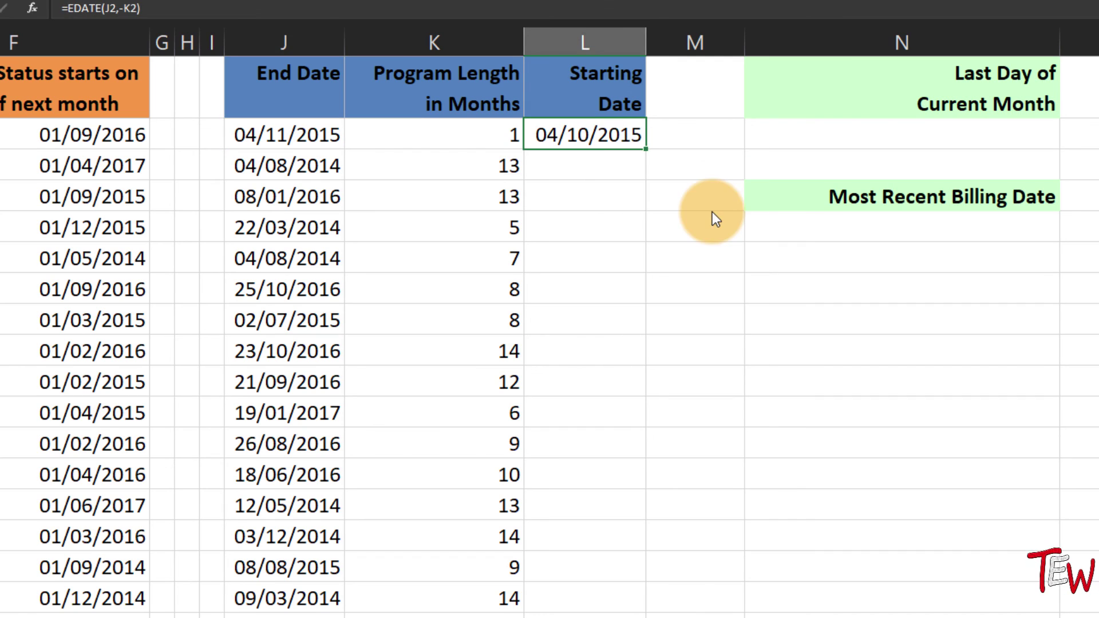
{"action": "double_click", "coordinate": [646, 149]}
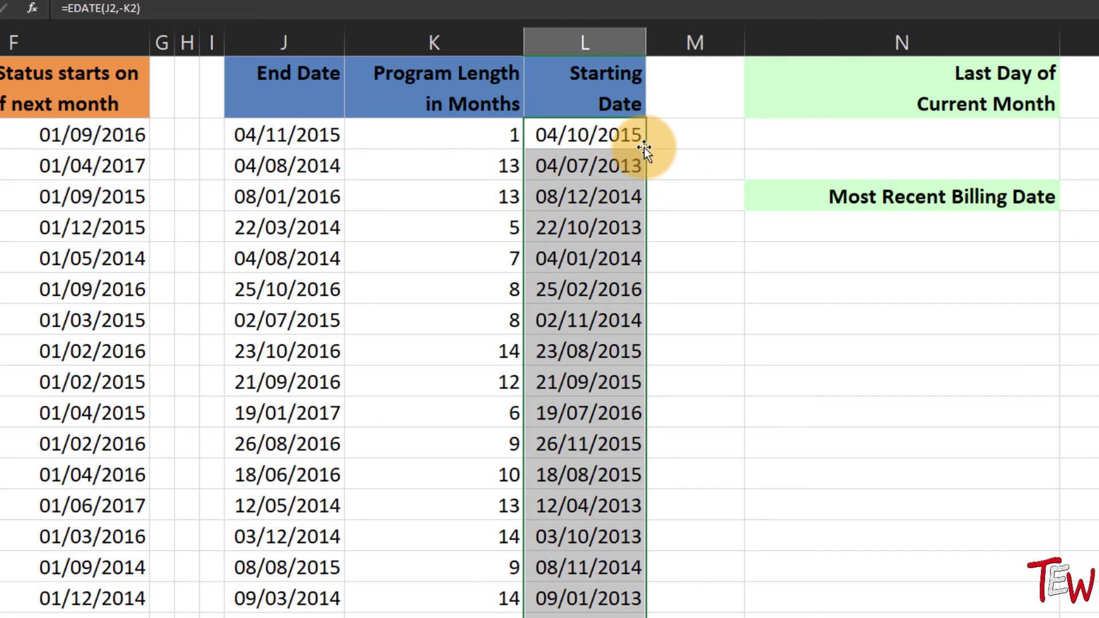
- Check the starting dates in L4 to L6 against their end dates and program lengths, and inspect the formula in L4
{"action": "left_click", "coordinate": [607, 183]}
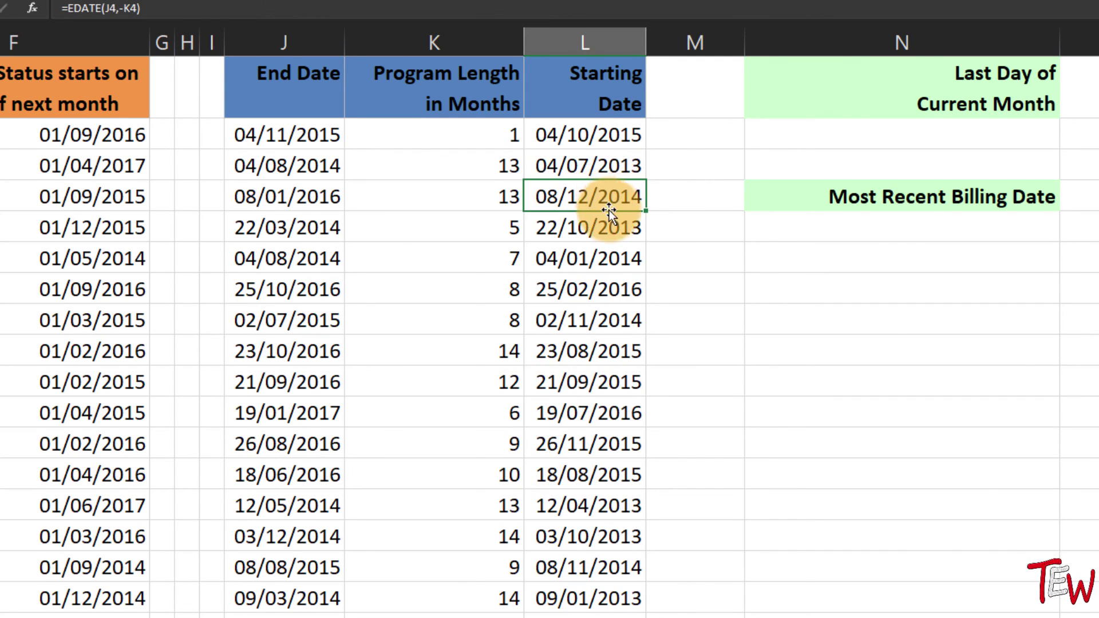
{"action": "left_click", "coordinate": [601, 229]}
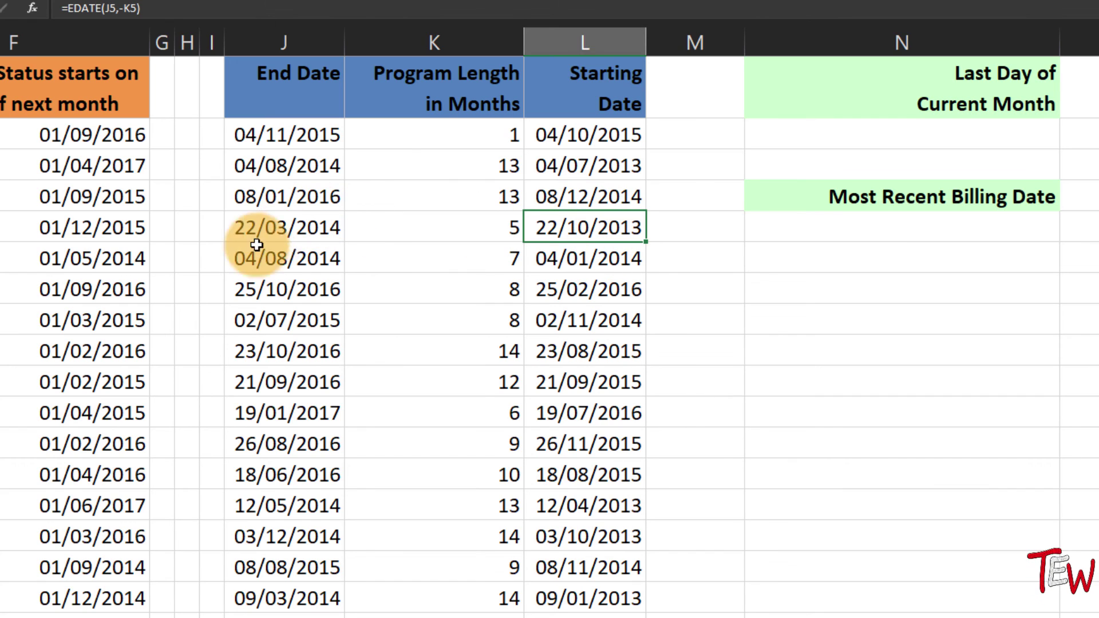
{"action": "left_click", "coordinate": [576, 261]}
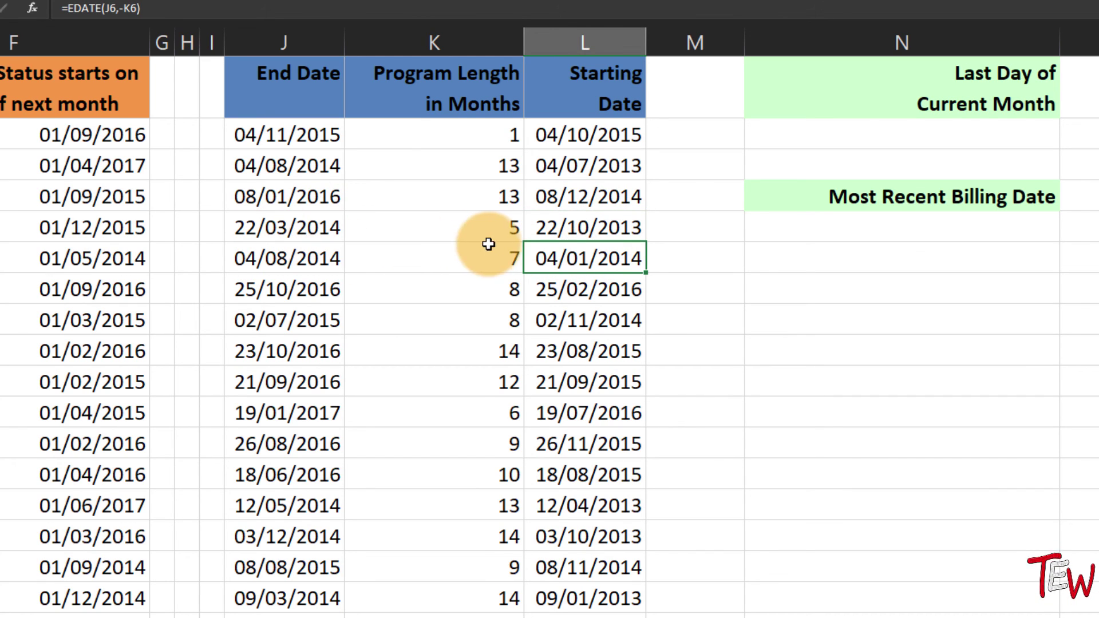
{"action": "left_click", "coordinate": [570, 221]}
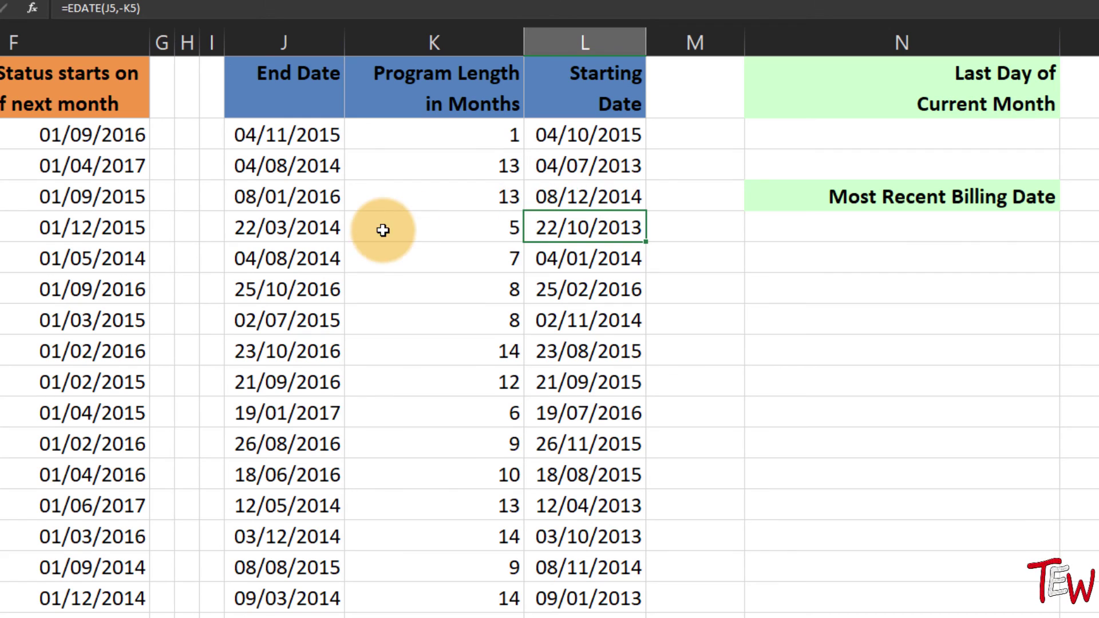
{"action": "left_click", "coordinate": [586, 193]}
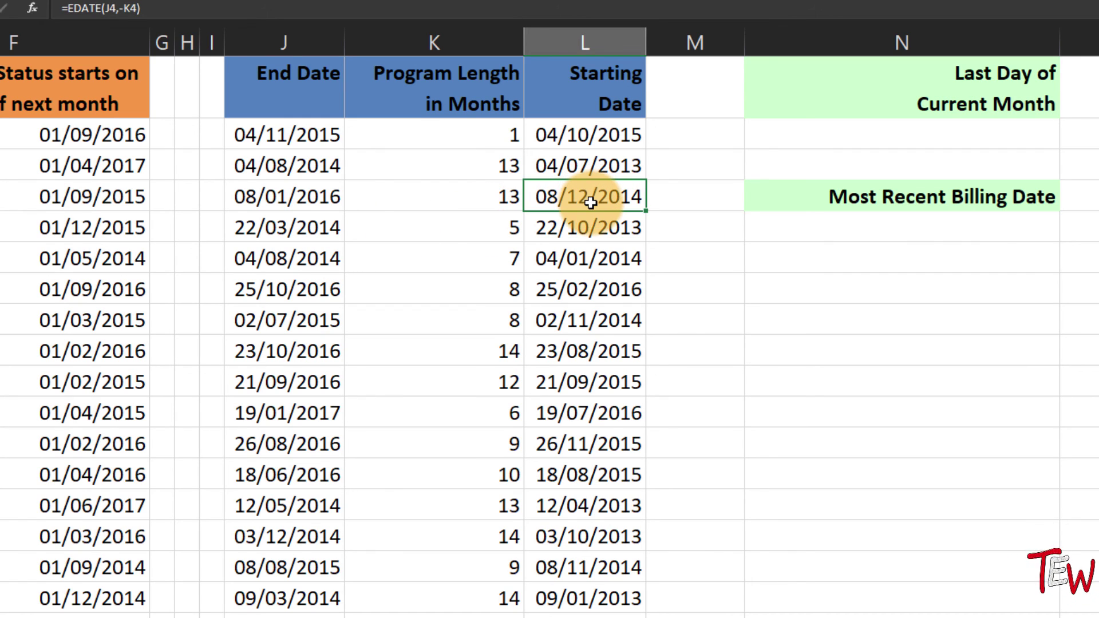
{"action": "double_click", "coordinate": [591, 202]}
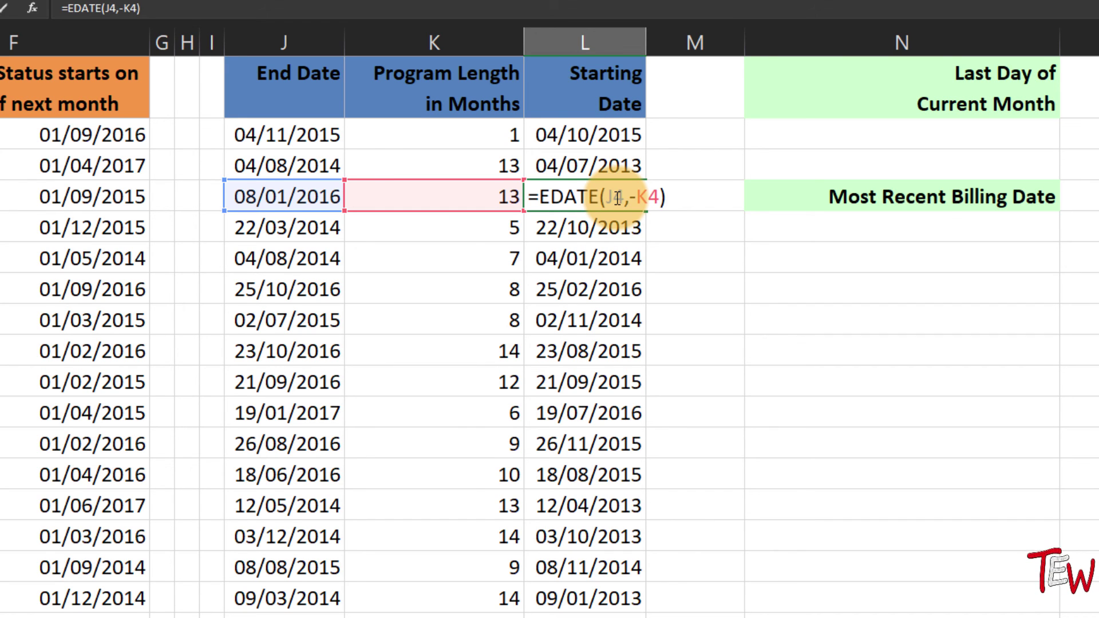
{"action": "key", "text": "ctrl+Return"}
- Calculate the last day of the current month in N2 with =EOMONTH(TODAY(),0)
{"action": "left_click", "coordinate": [989, 133]}
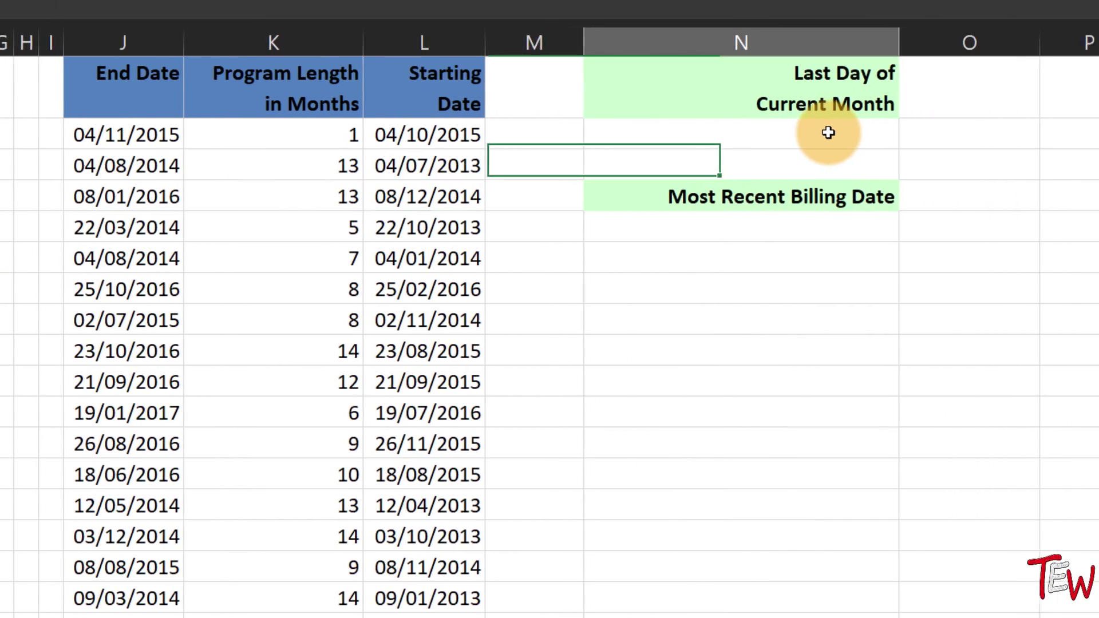
{"action": "type", "text": "=eo"}
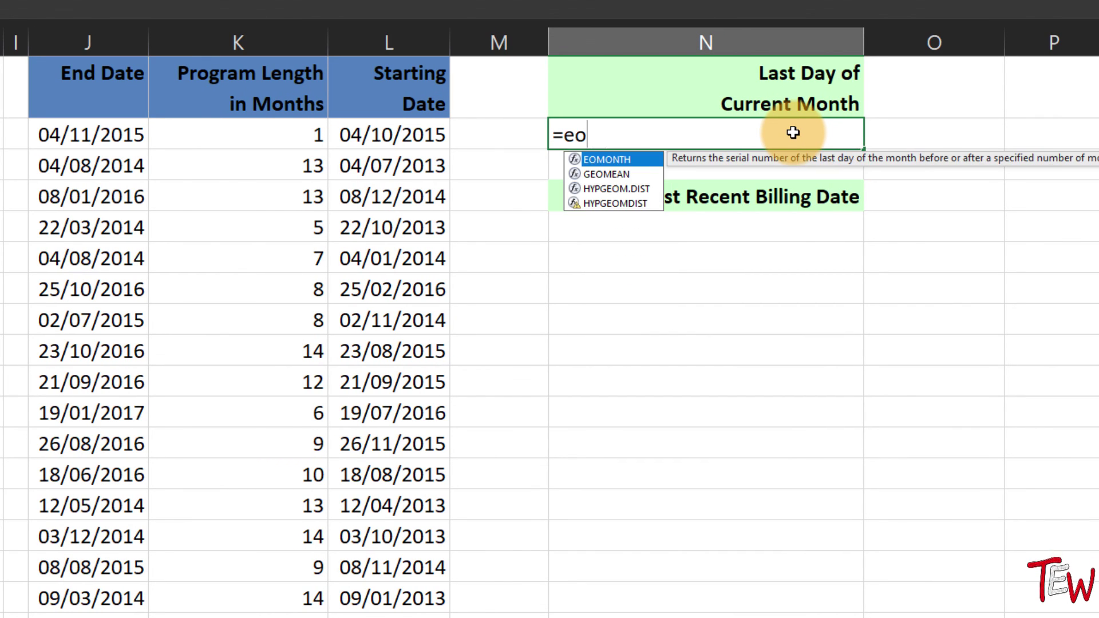
{"action": "type", "text": "m"}
{"action": "key", "text": "Tab"}
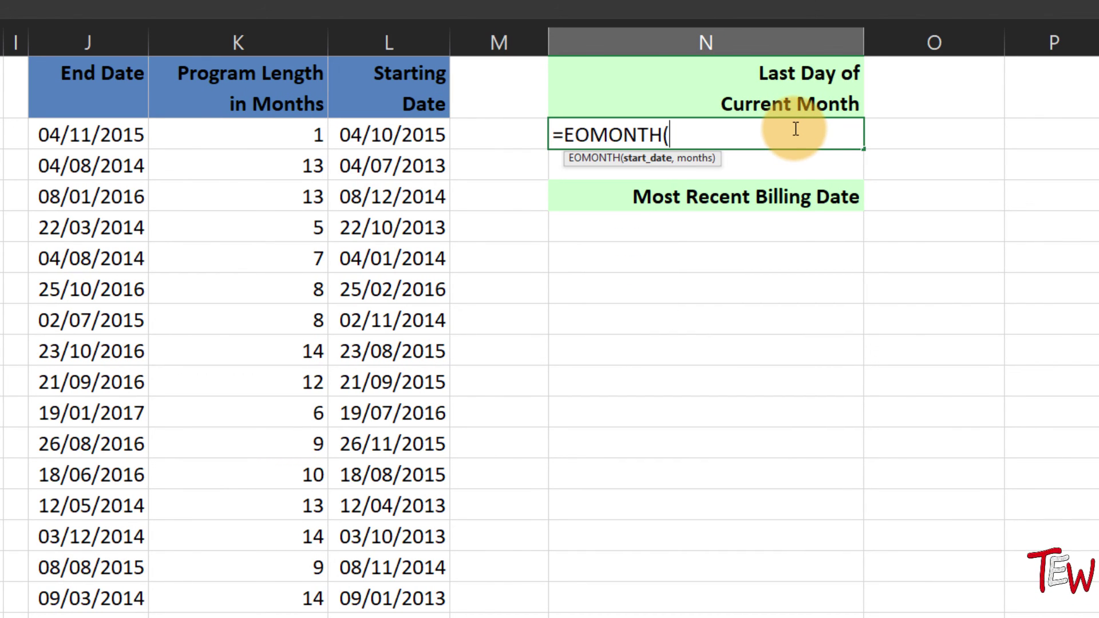
{"action": "type", "text": "today"}
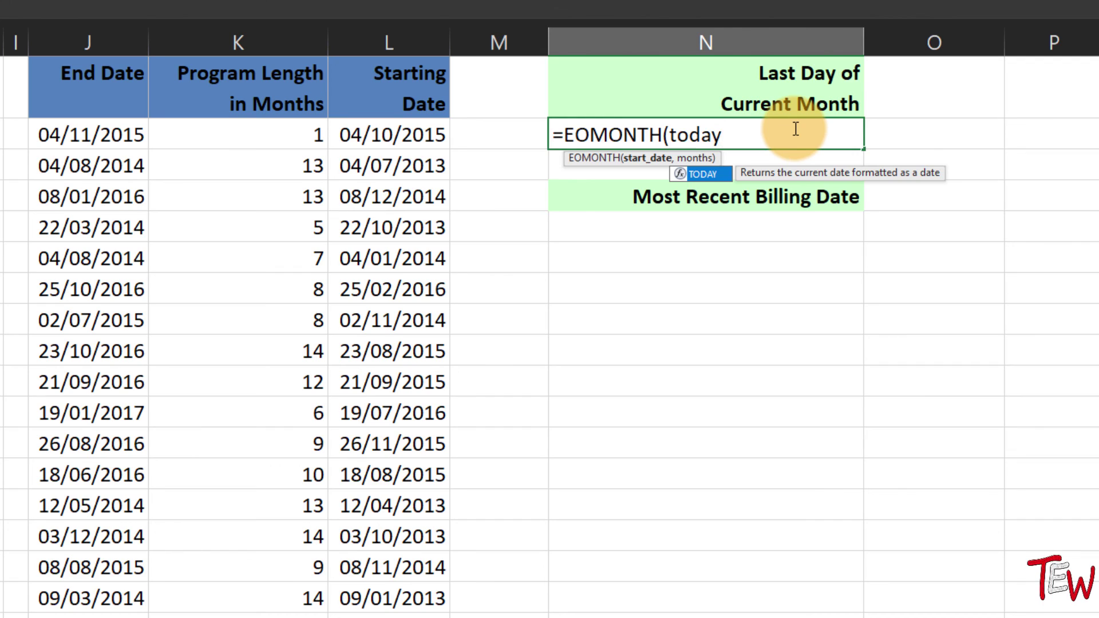
{"action": "key", "text": "Tab"}
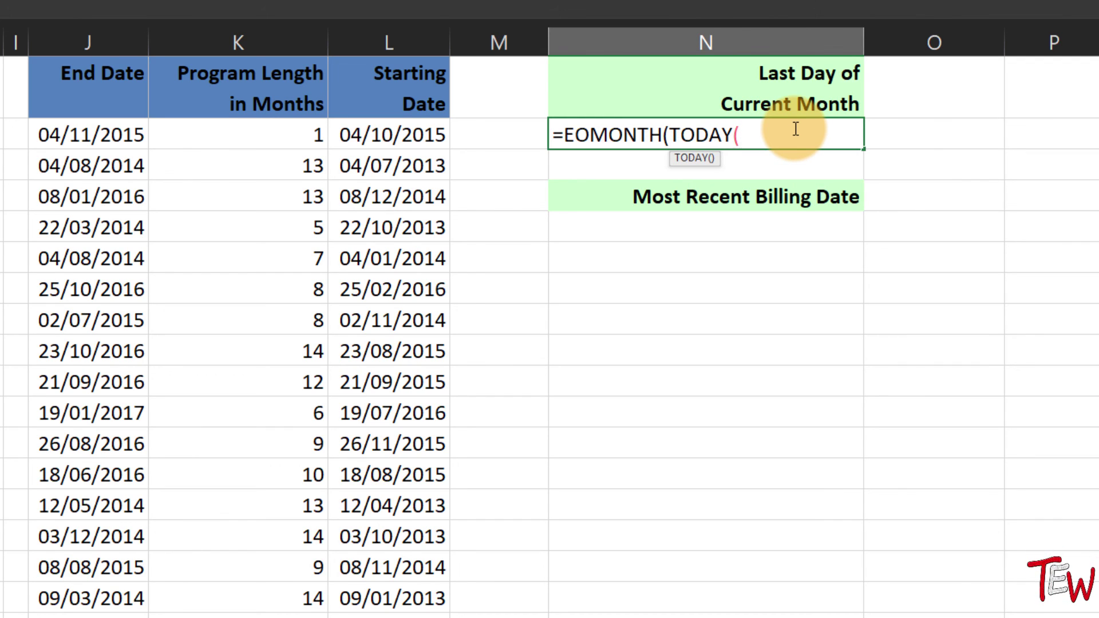
{"action": "type", "text": ")"}
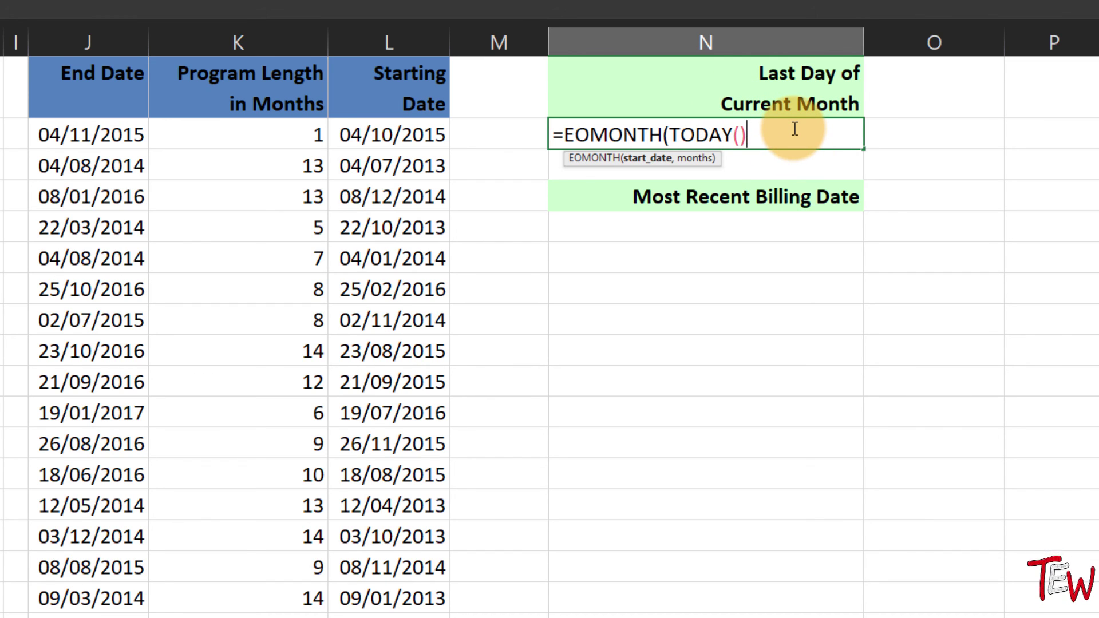
{"action": "type", "text": ","}
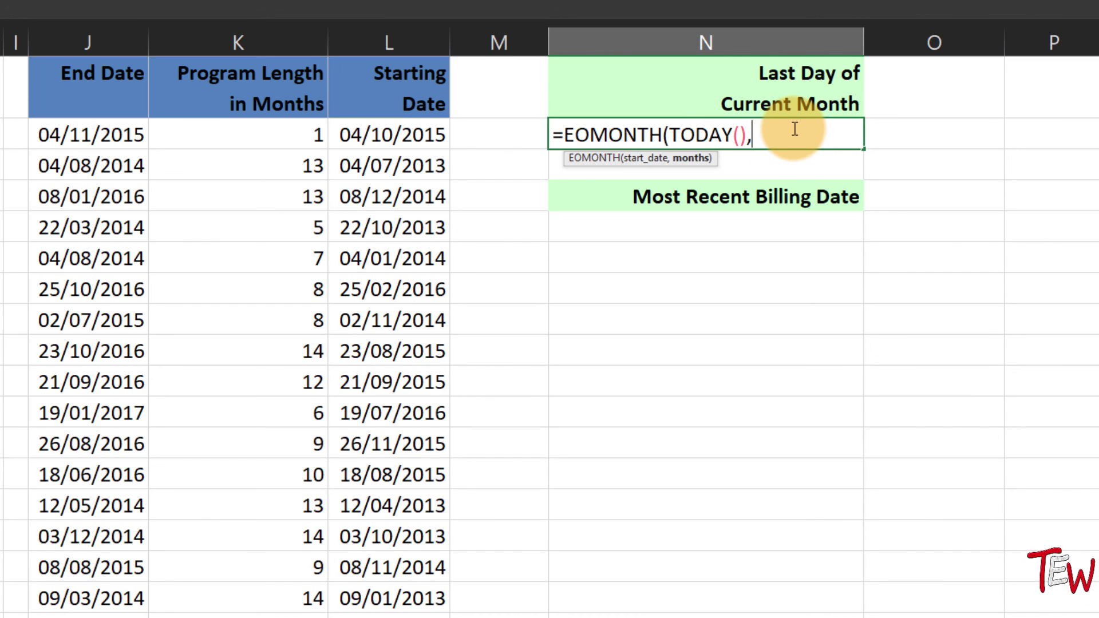
{"action": "type", "text": "0"}
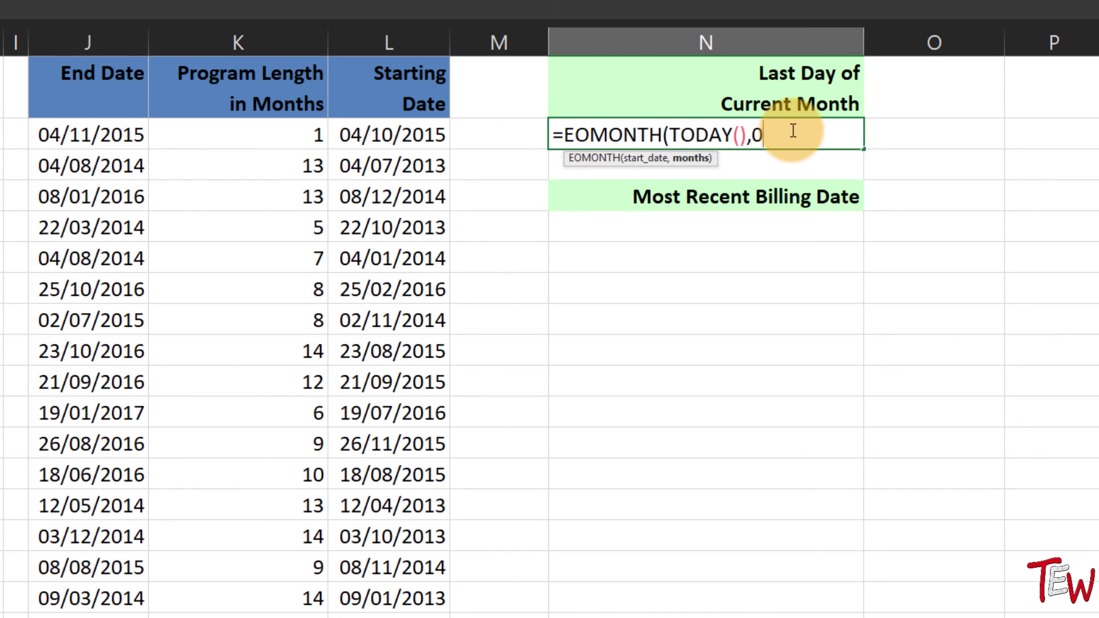
{"action": "type", "text": ")"}
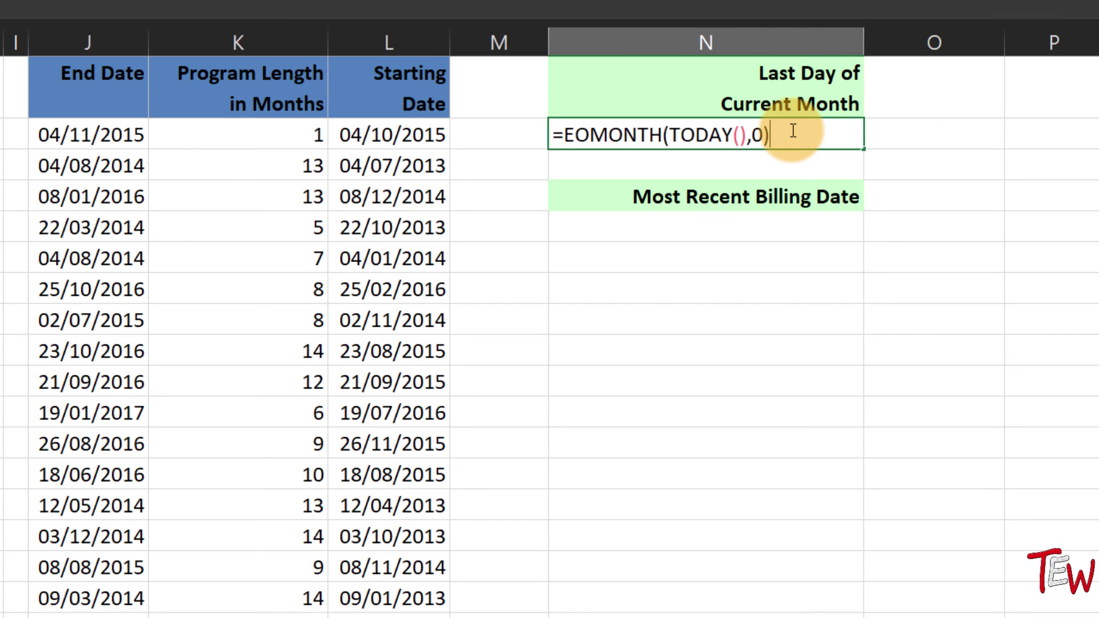
{"action": "key", "text": "Return"}
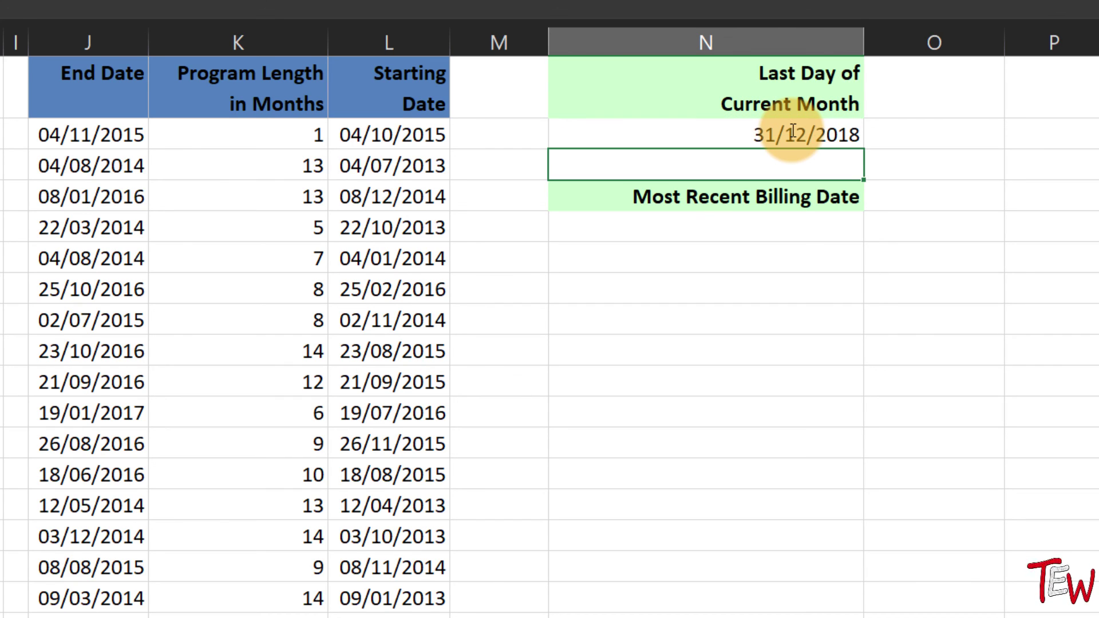
- Inspect the TODAY() start date and the 0 months argument in the N2 formula, leaving it as it is
{"action": "left_click", "coordinate": [793, 133]}
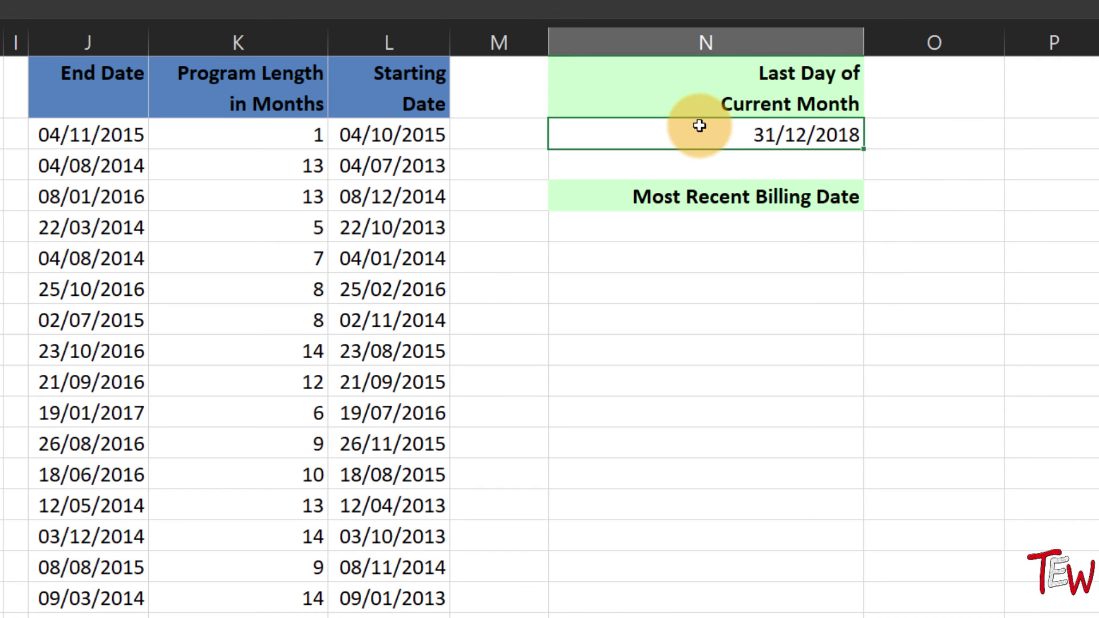
{"action": "double_click", "coordinate": [810, 143]}
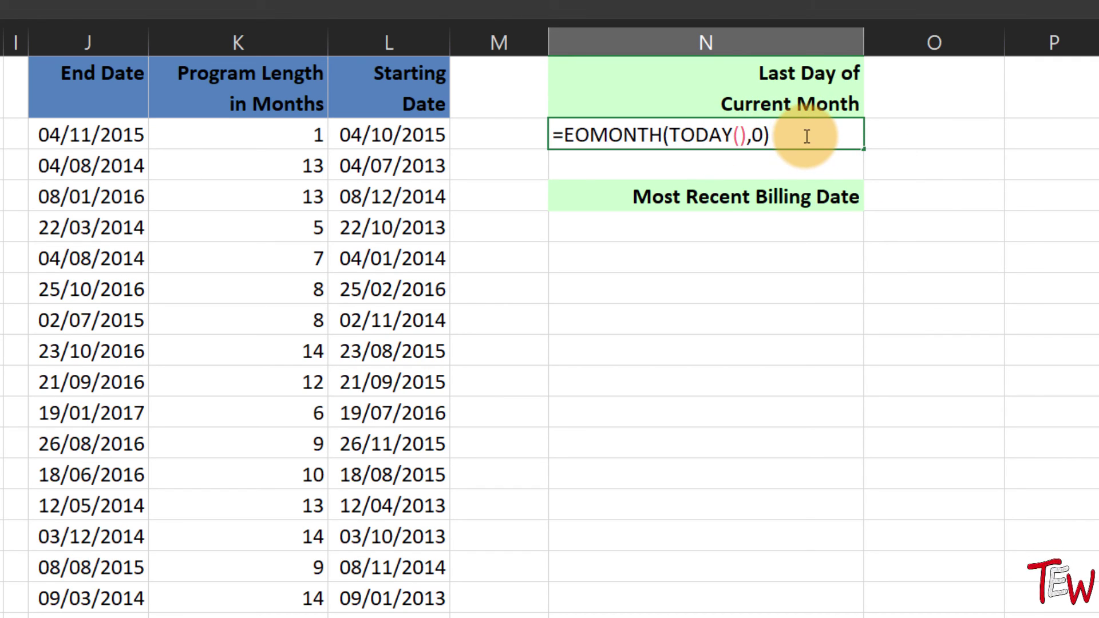
{"action": "left_click_drag", "start_coordinate": [739, 135], "coordinate": [681, 138]}
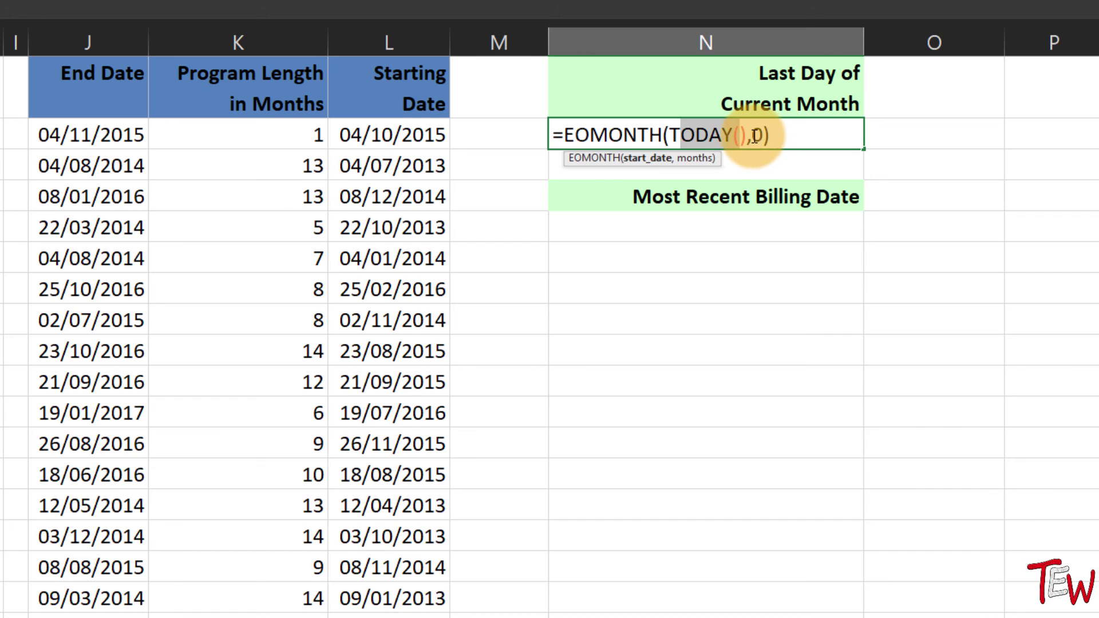
{"action": "left_click_drag", "start_coordinate": [752, 137], "coordinate": [762, 135]}
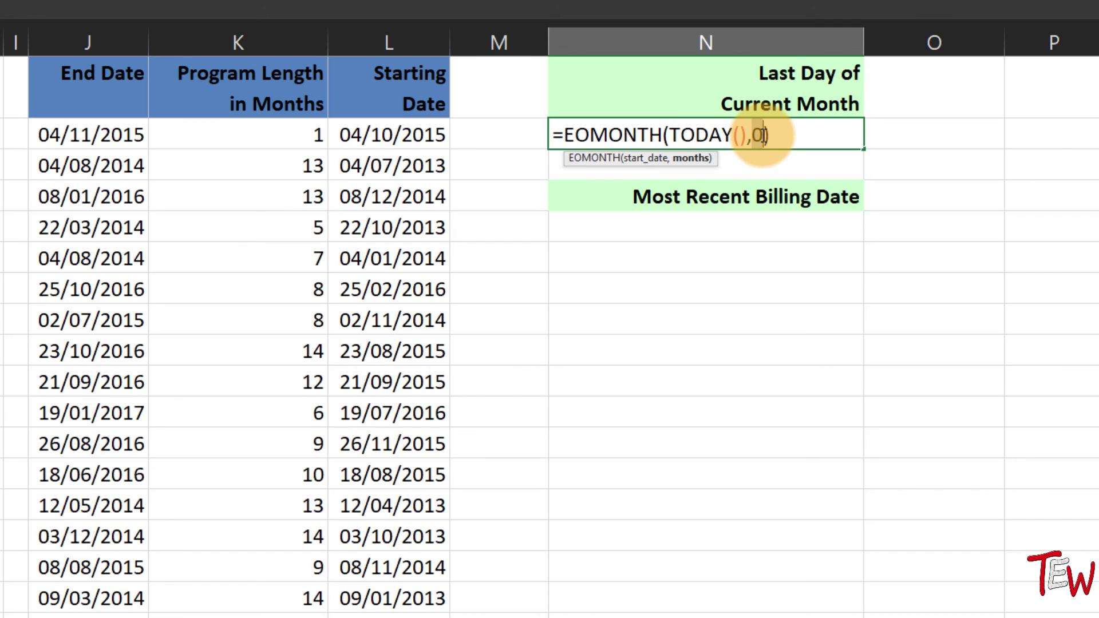
{"action": "key", "text": "ctrl+Return"}
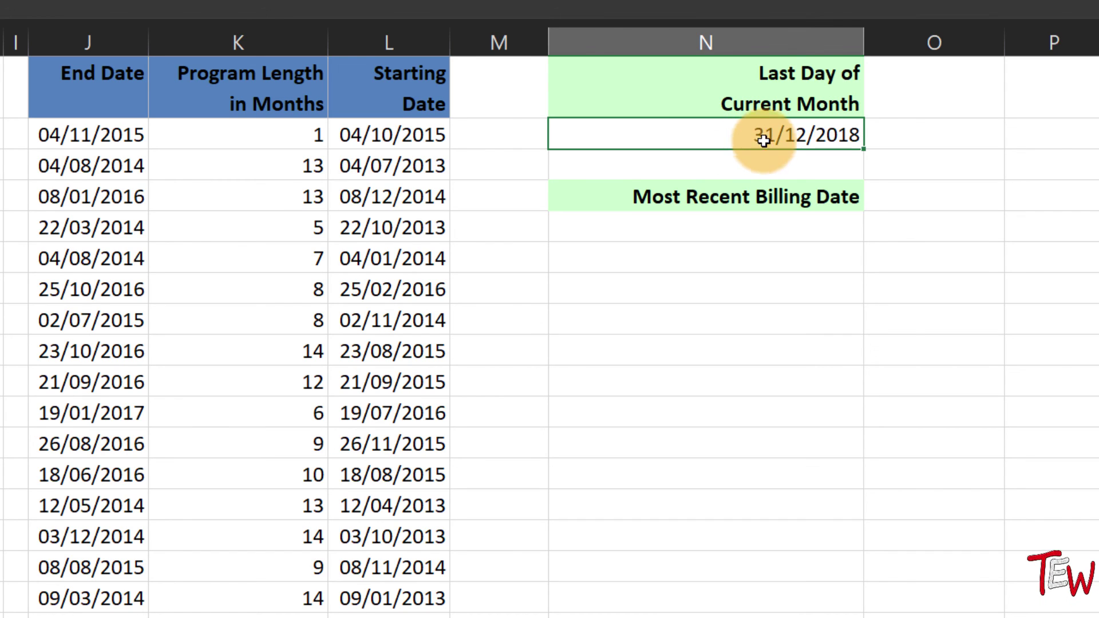
- Calculate the most recent billing date in N5 with =EOMONTH(TODAY(),-1), the end of the previous month
{"action": "left_click", "coordinate": [775, 217]}
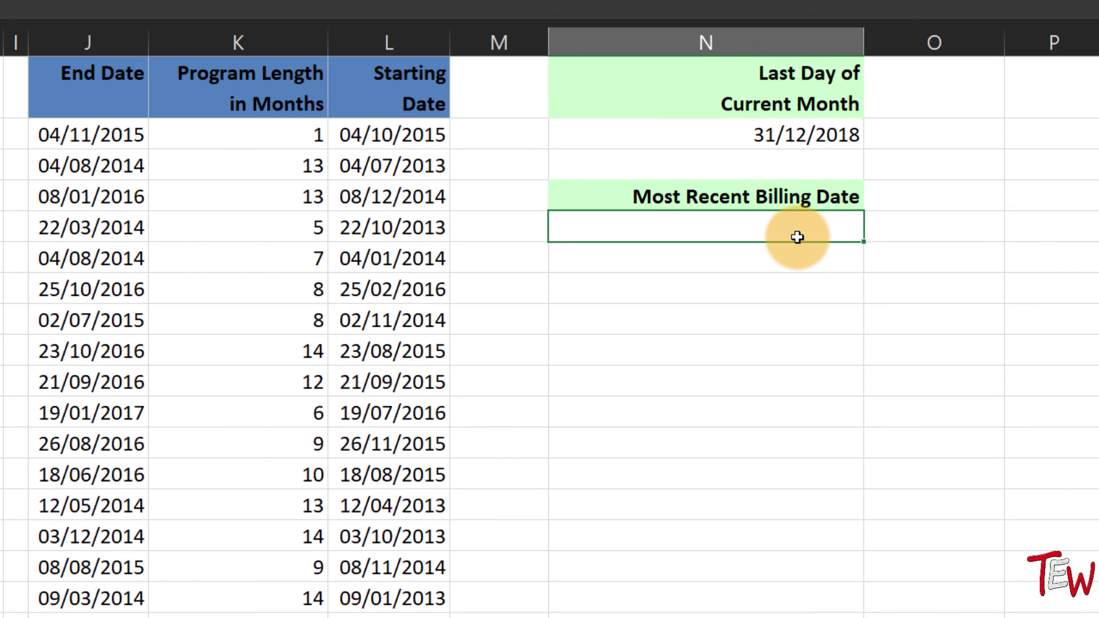
{"action": "type", "text": "=eom"}
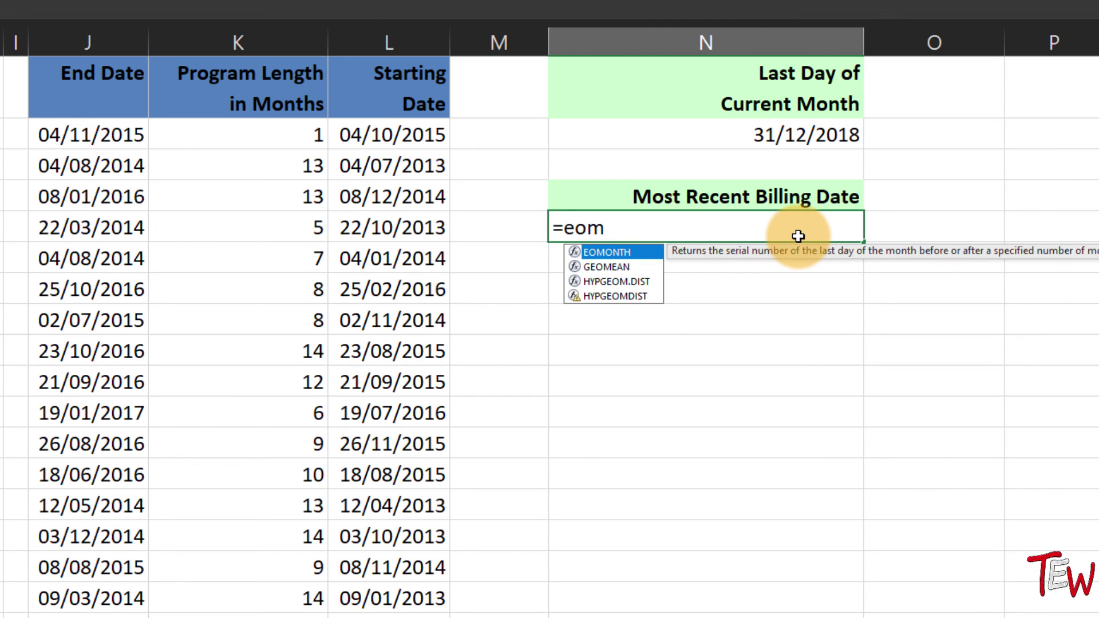
{"action": "key", "text": "Tab"}
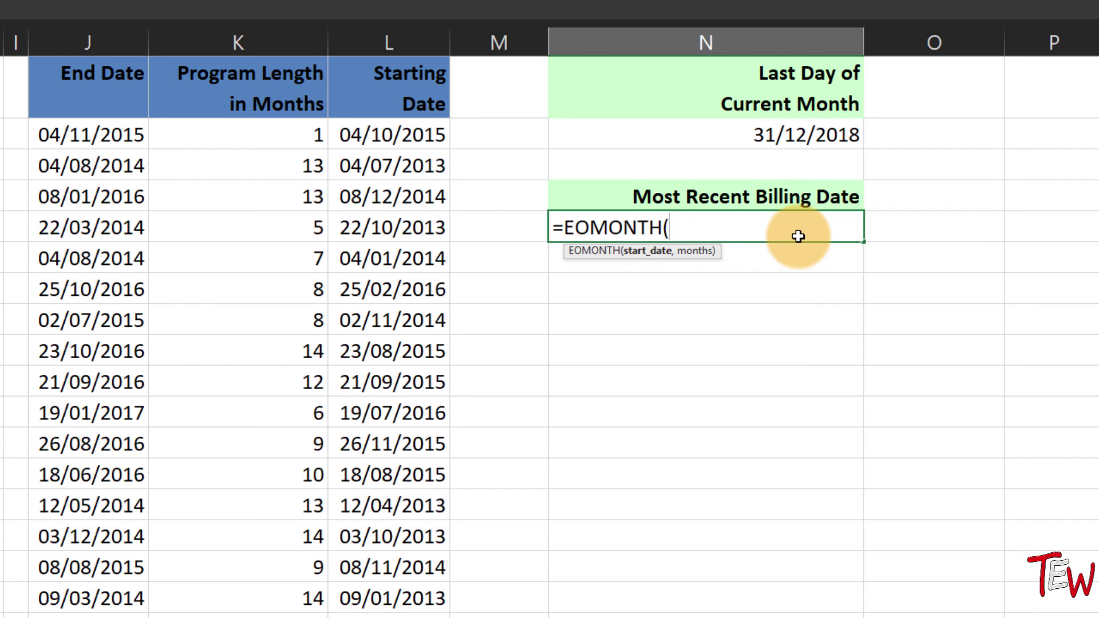
{"action": "type", "text": "to"}
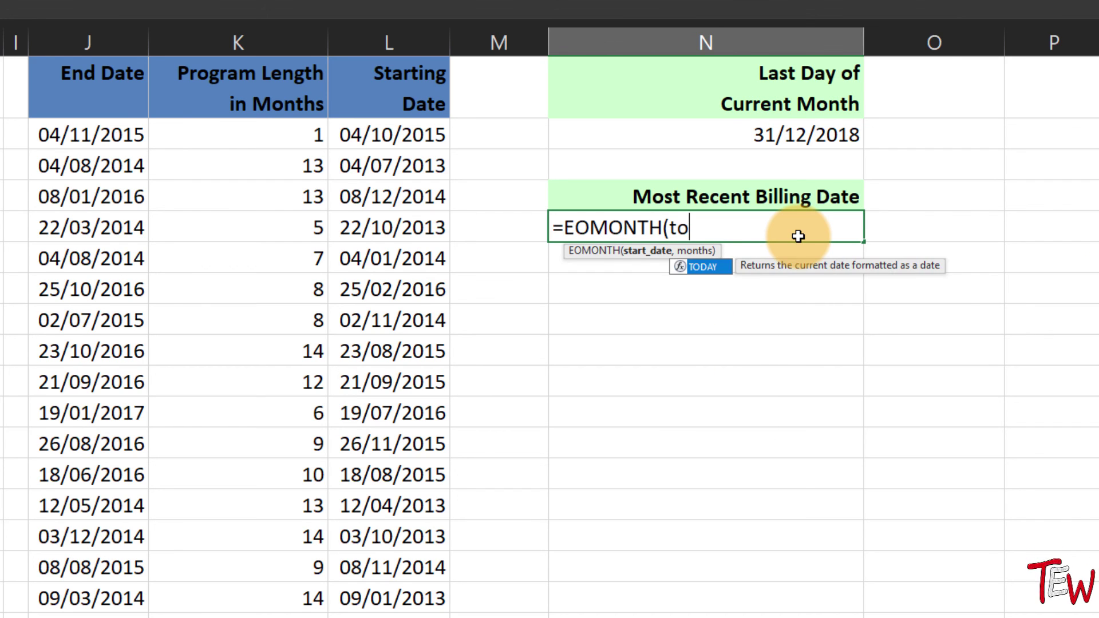
{"action": "key", "text": "Tab"}
{"action": "type", "text": ")"}
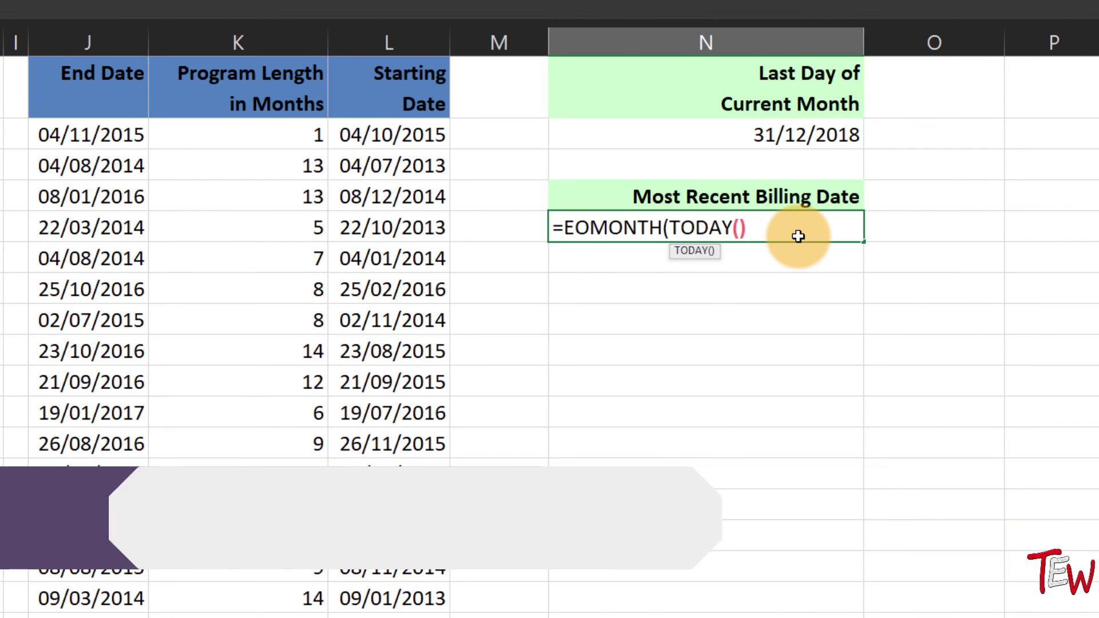
{"action": "type", "text": ",-1)"}
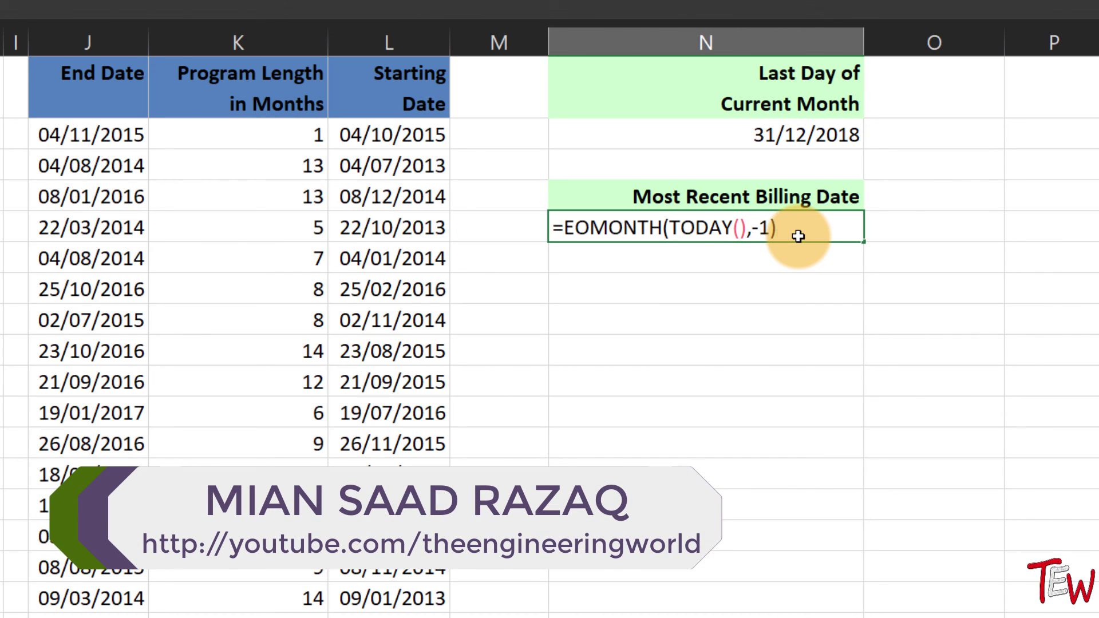
{"action": "key", "text": "Return"}
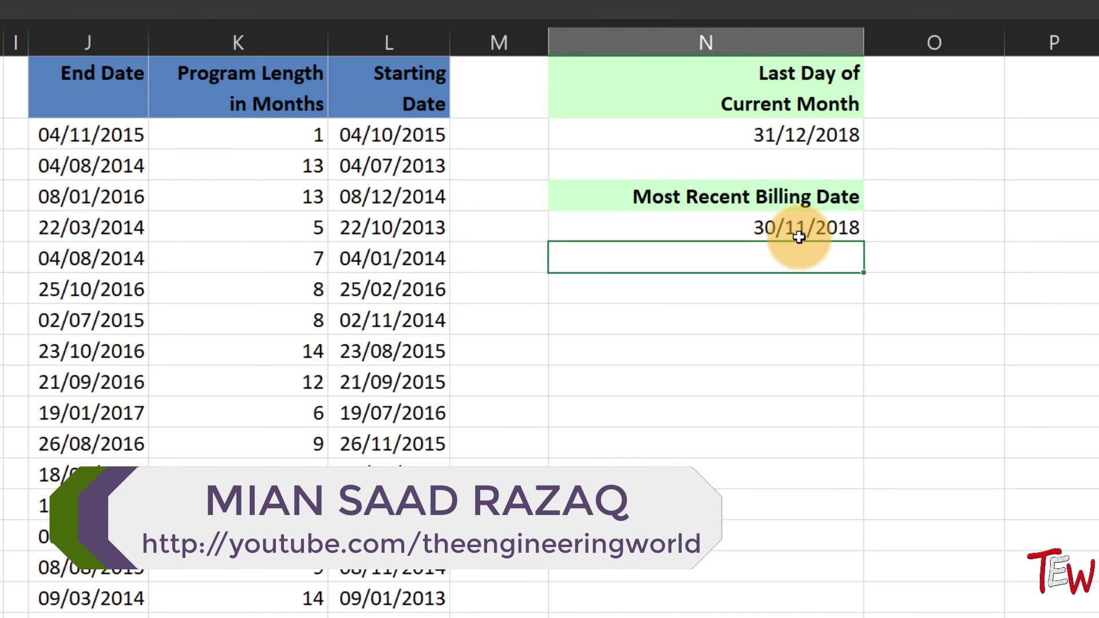
- Turn the EOMONTH formula in N5 into visible text by putting a space before its equals sign
{"action": "left_click", "coordinate": [800, 229]}
{"action": "double_click", "coordinate": [554, 228]}
{"action": "type", "text": "'"}
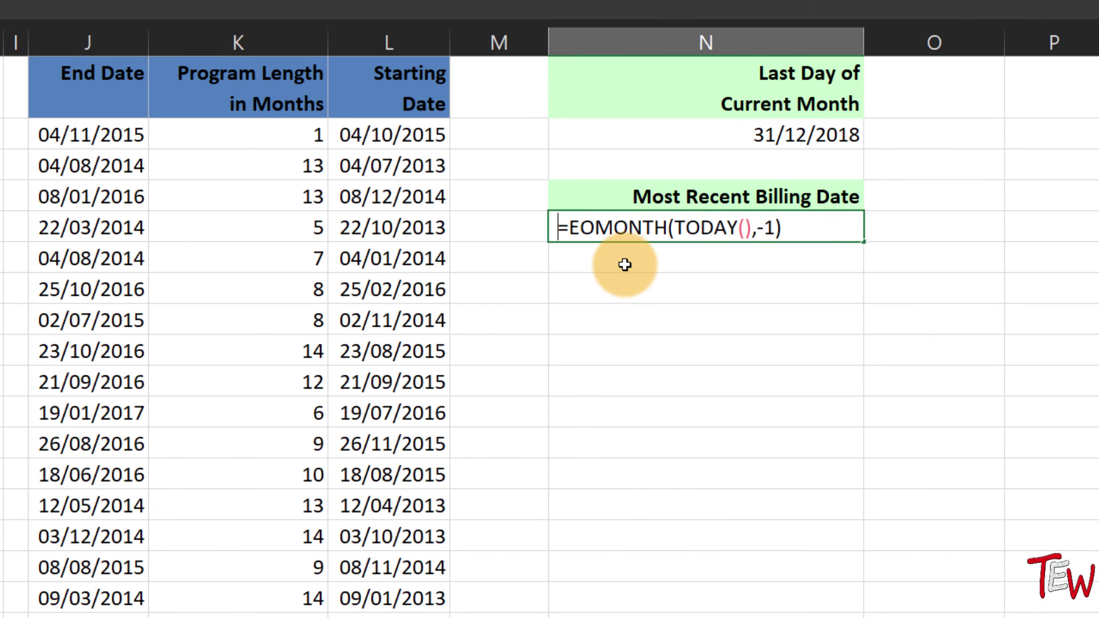
{"action": "key", "text": "Return"}
- Calculate the most recent billing date an alternative way in N6 with =TODAY()-DAY(TODAY())
{"action": "type", "text": "=TODAY()"}
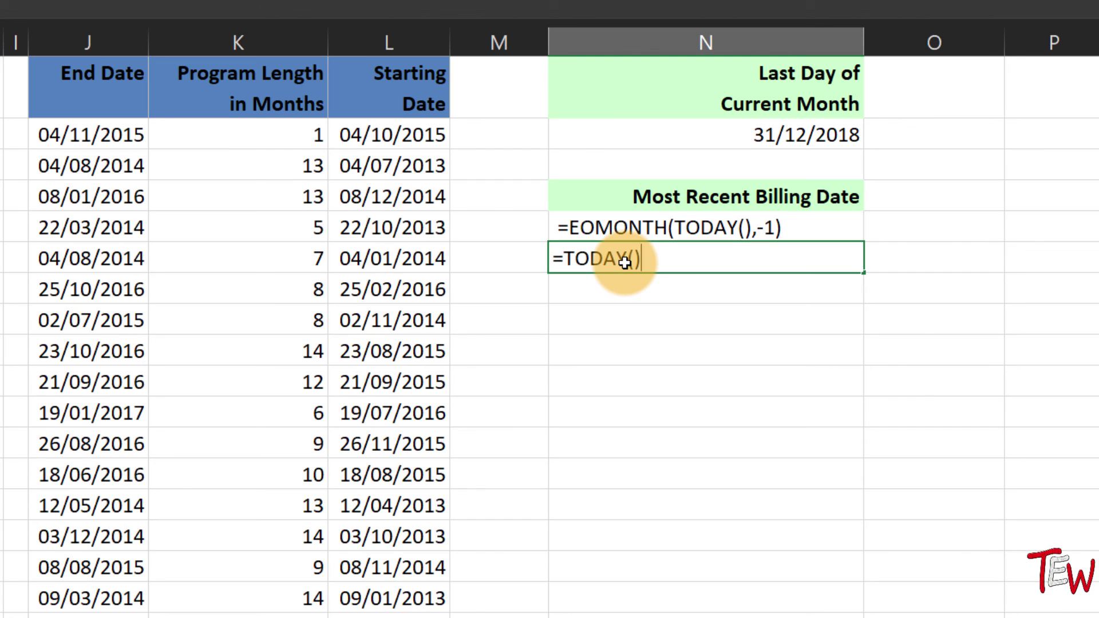
{"action": "type", "text": "-day"}
{"action": "key", "text": "Tab"}
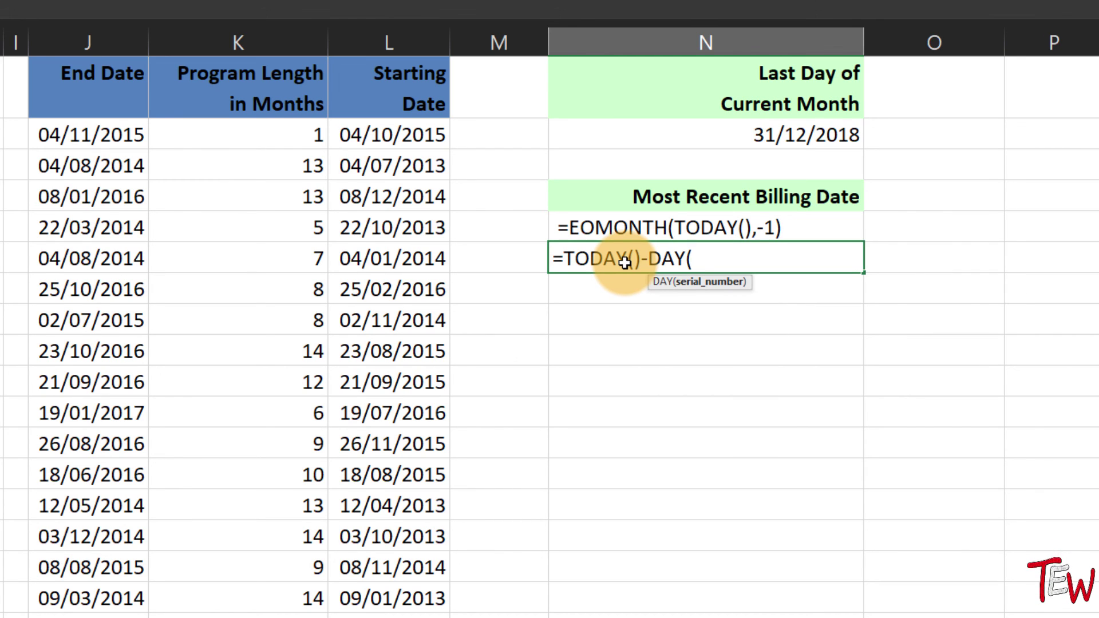
{"action": "type", "text": "tod"}
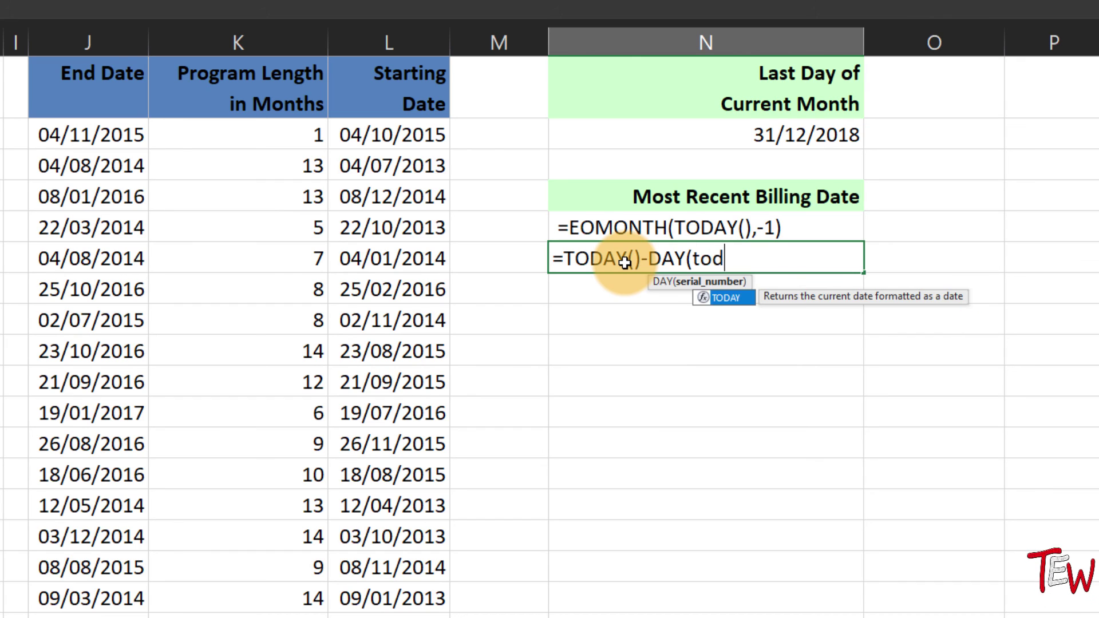
{"action": "key", "text": "Tab"}
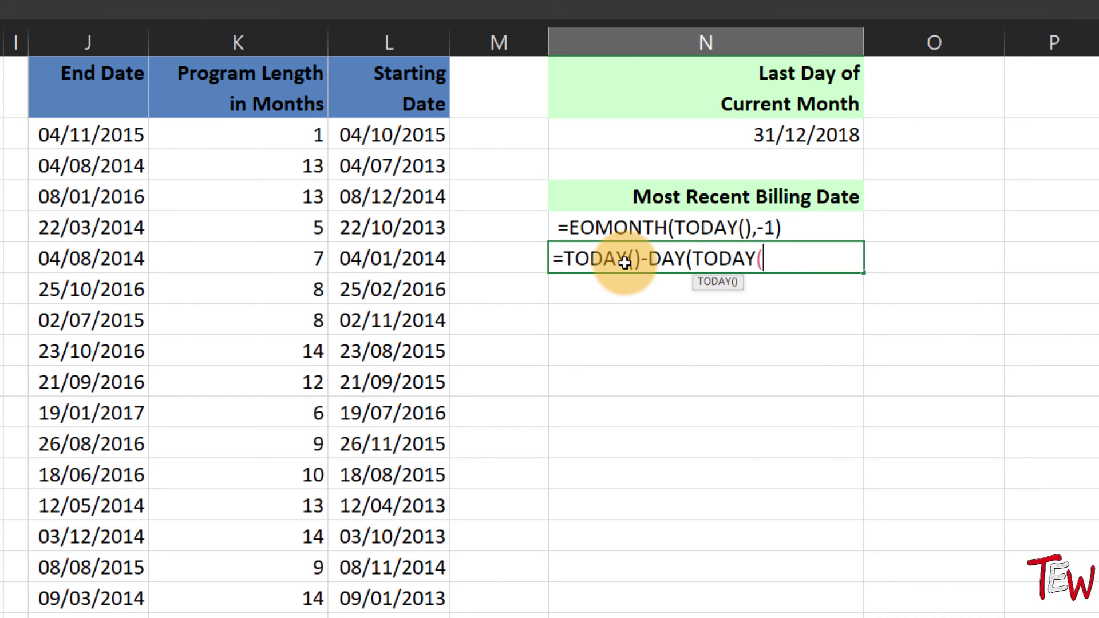
{"action": "type", "text": "))"}
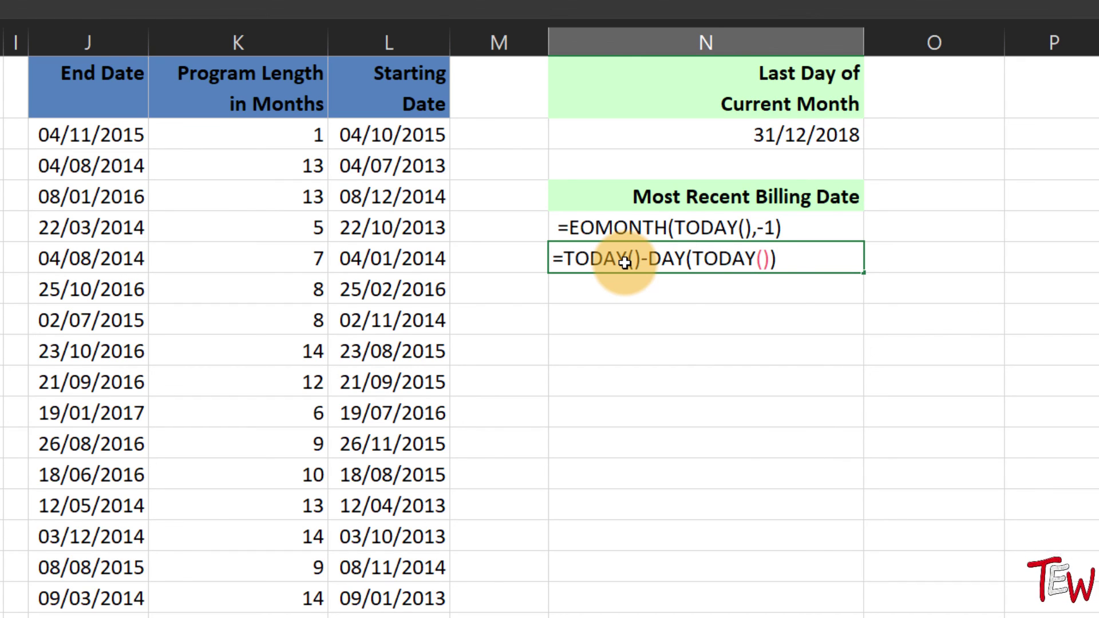
{"action": "key", "text": "Return"}
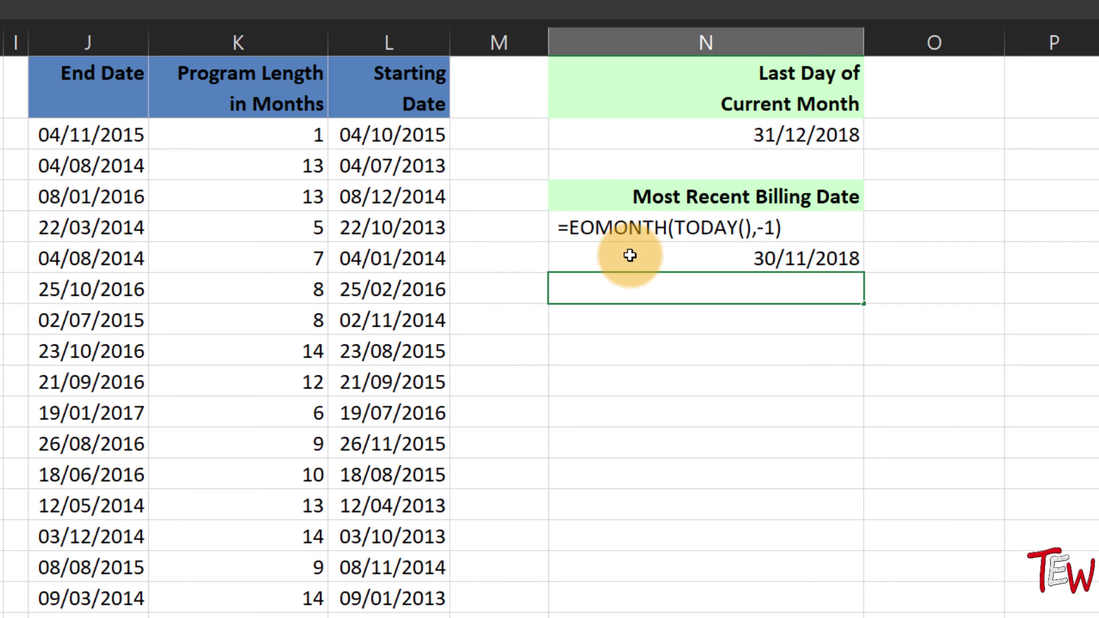
- Turn the TODAY()-DAY(TODAY()) formula in N6 into visible text by putting a space before its equals sign
{"action": "left_click", "coordinate": [633, 255]}
{"action": "key", "text": "Right"}
{"action": "left_click", "coordinate": [592, 262]}
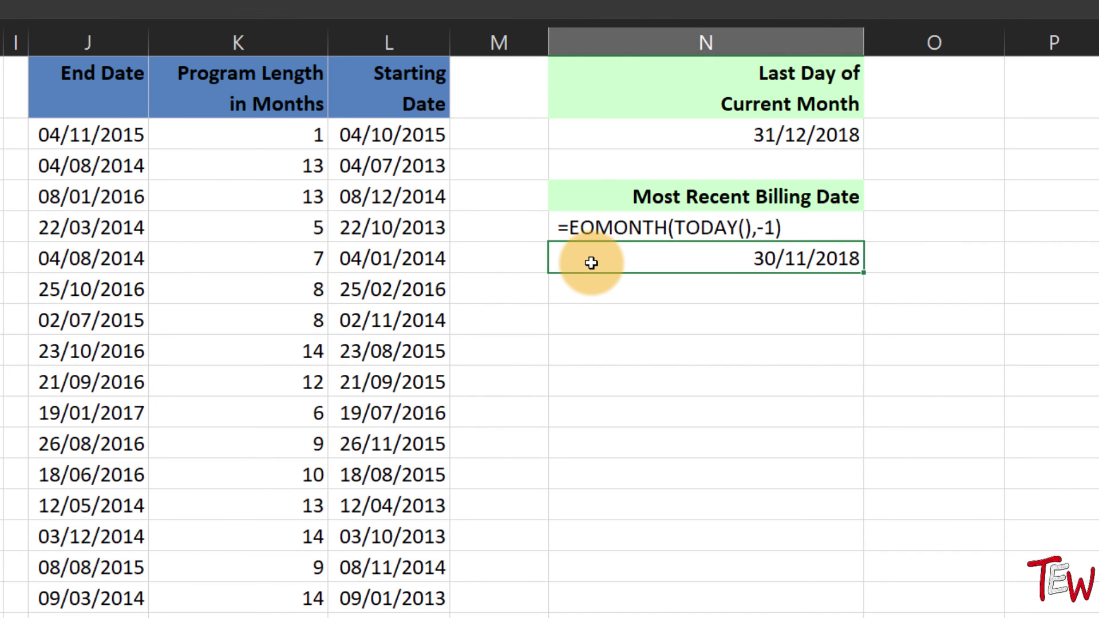
{"action": "double_click", "coordinate": [592, 263]}
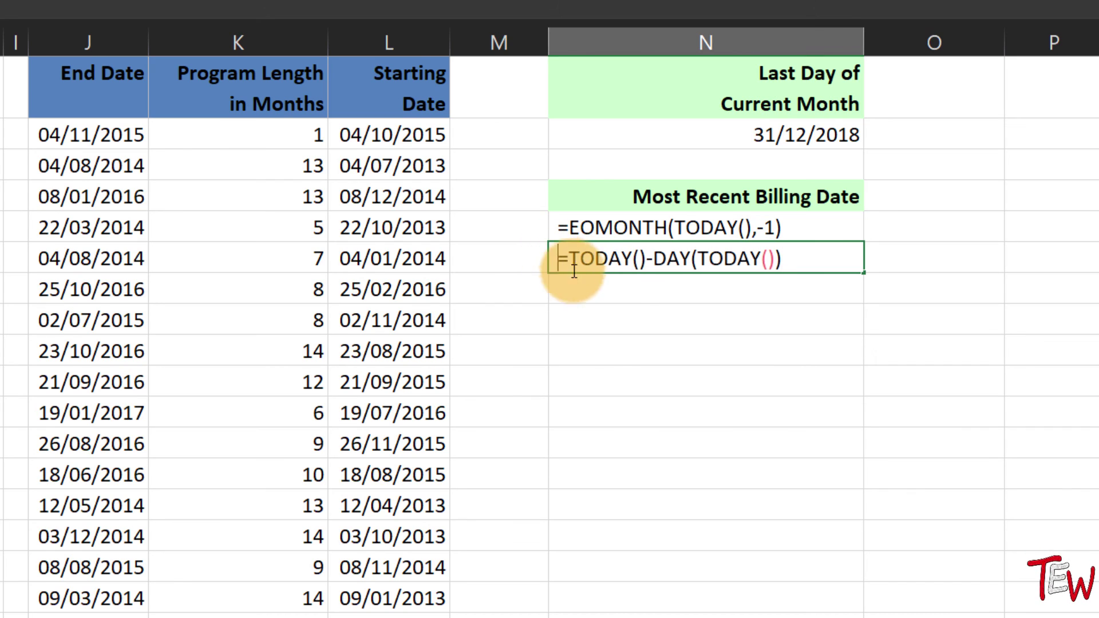
{"action": "key", "text": "Return"}
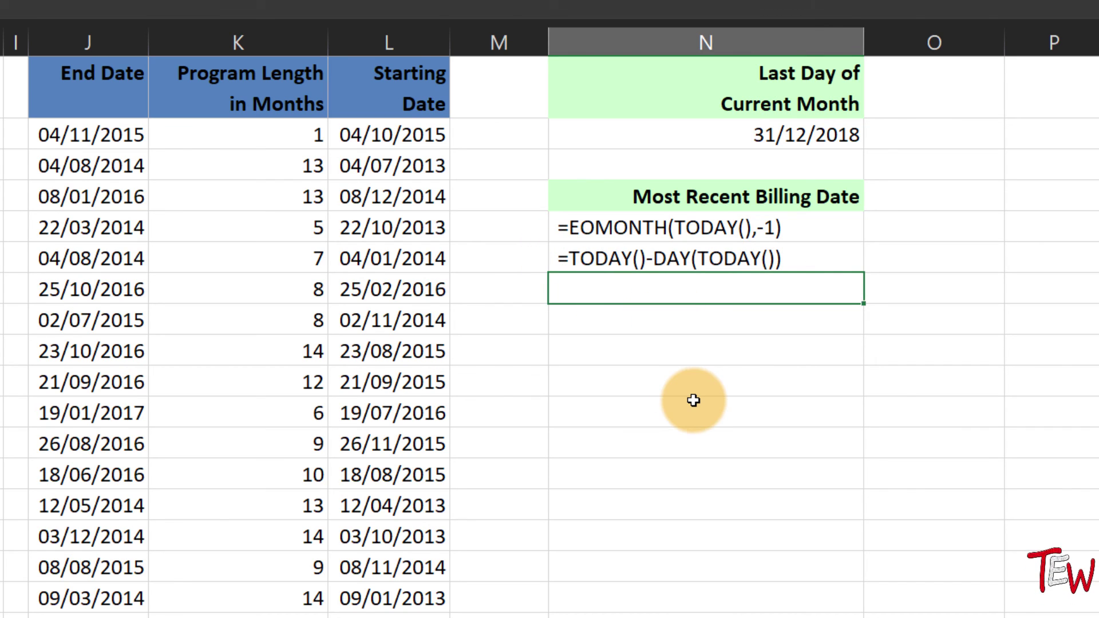